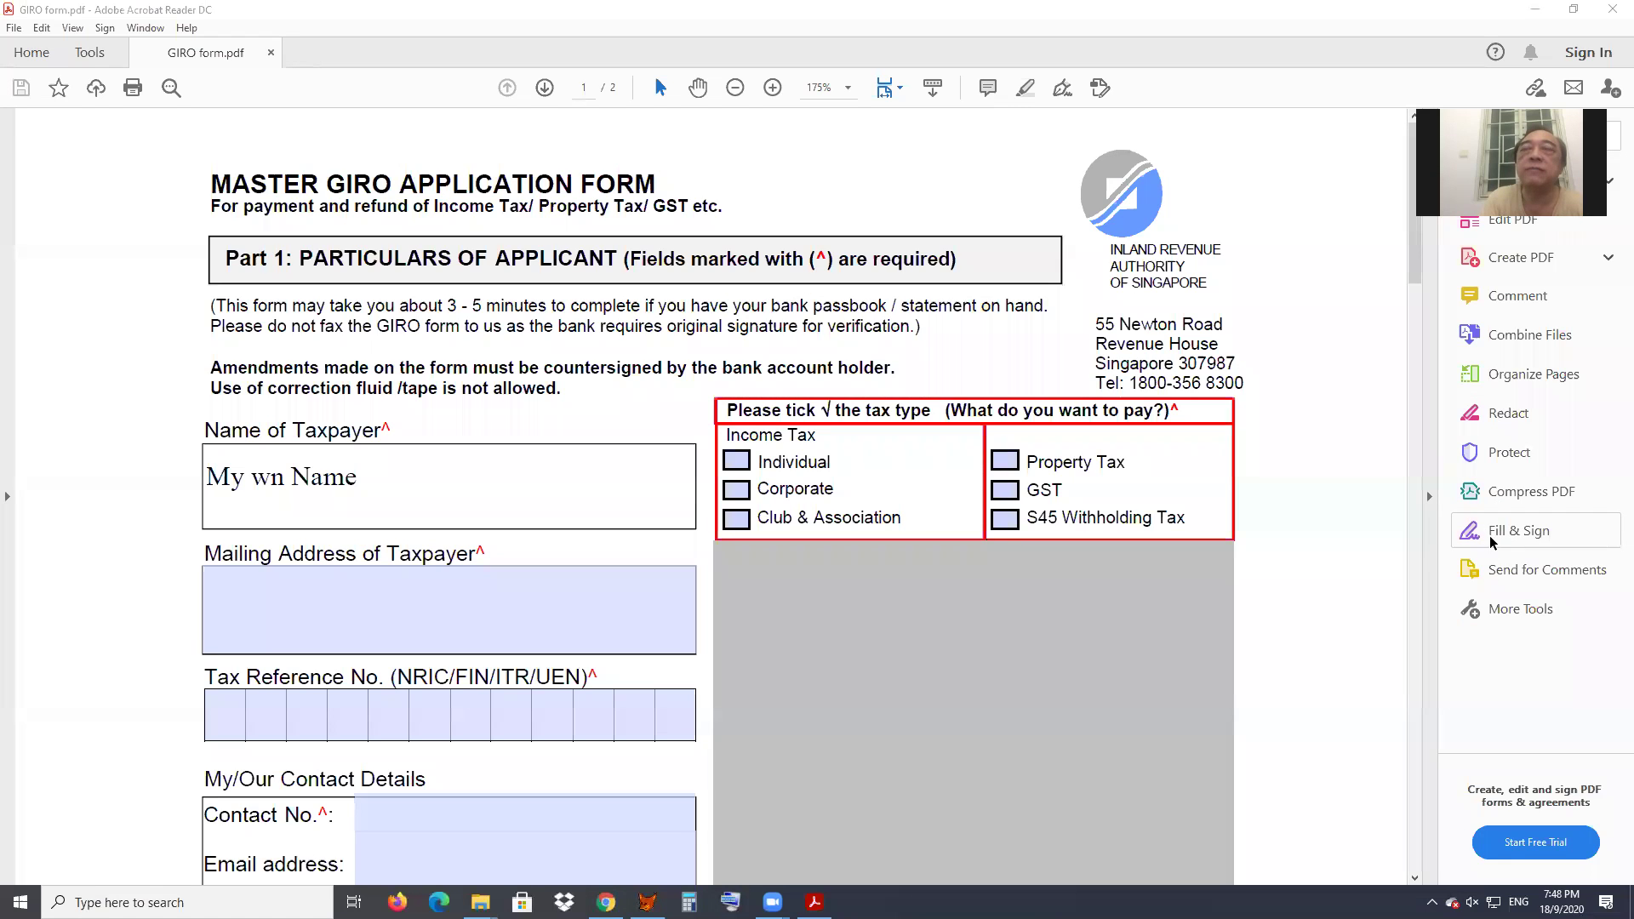
- Open the GIRO form in Fill & Sign and choose to fill and sign it yourself
{"action": "left_click", "coordinate": [1430, 499]}
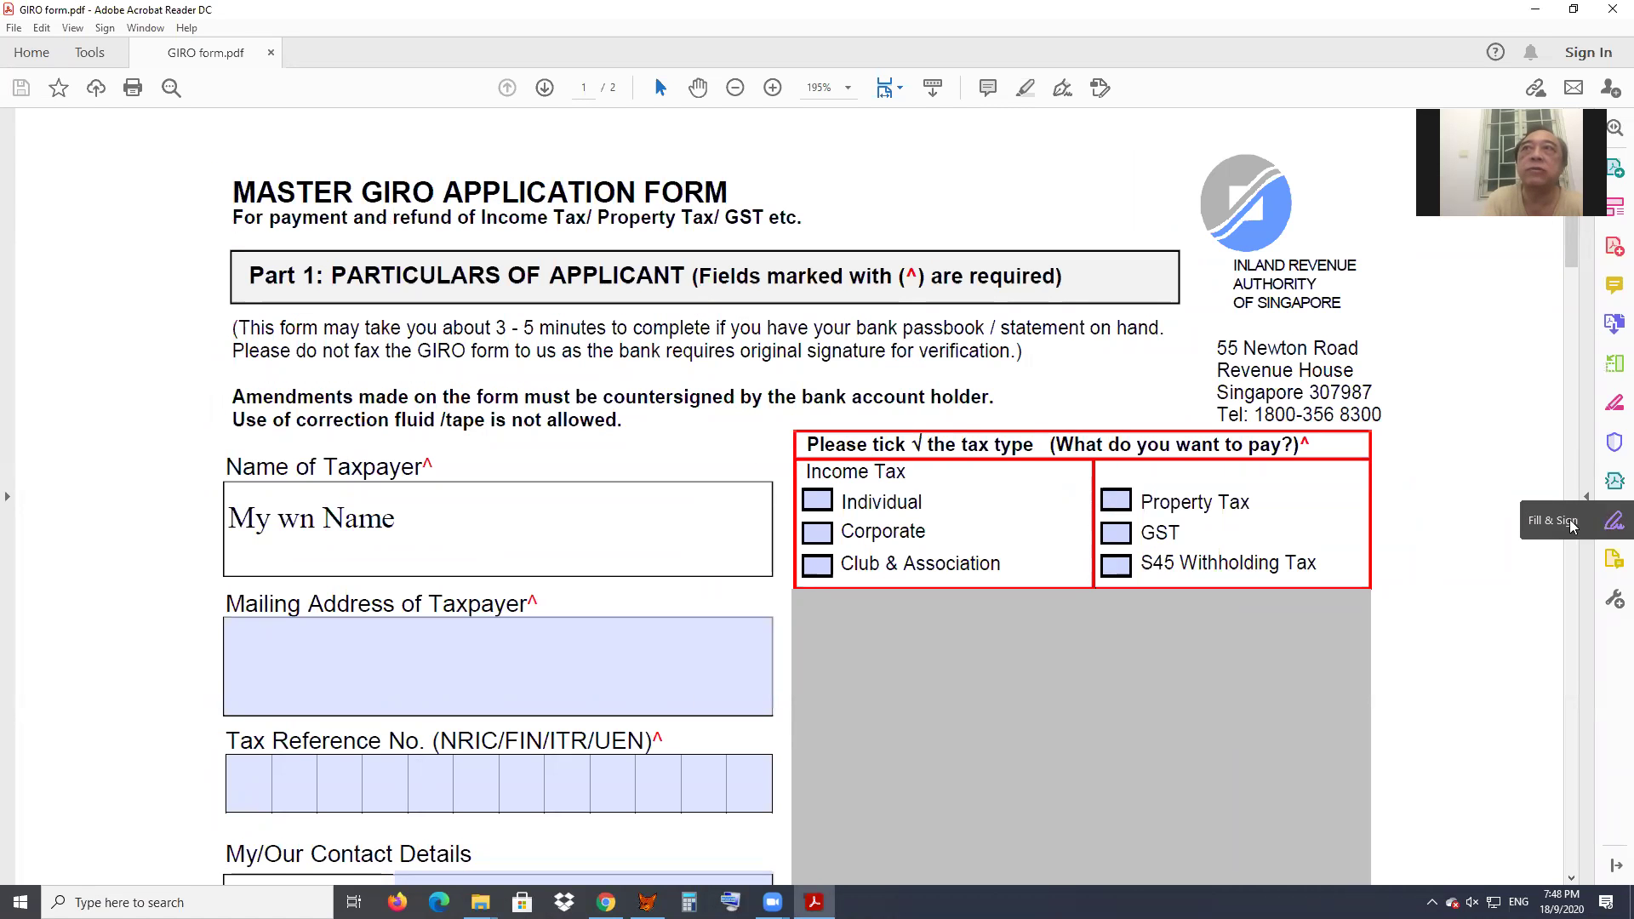
{"action": "left_click", "coordinate": [1589, 498]}
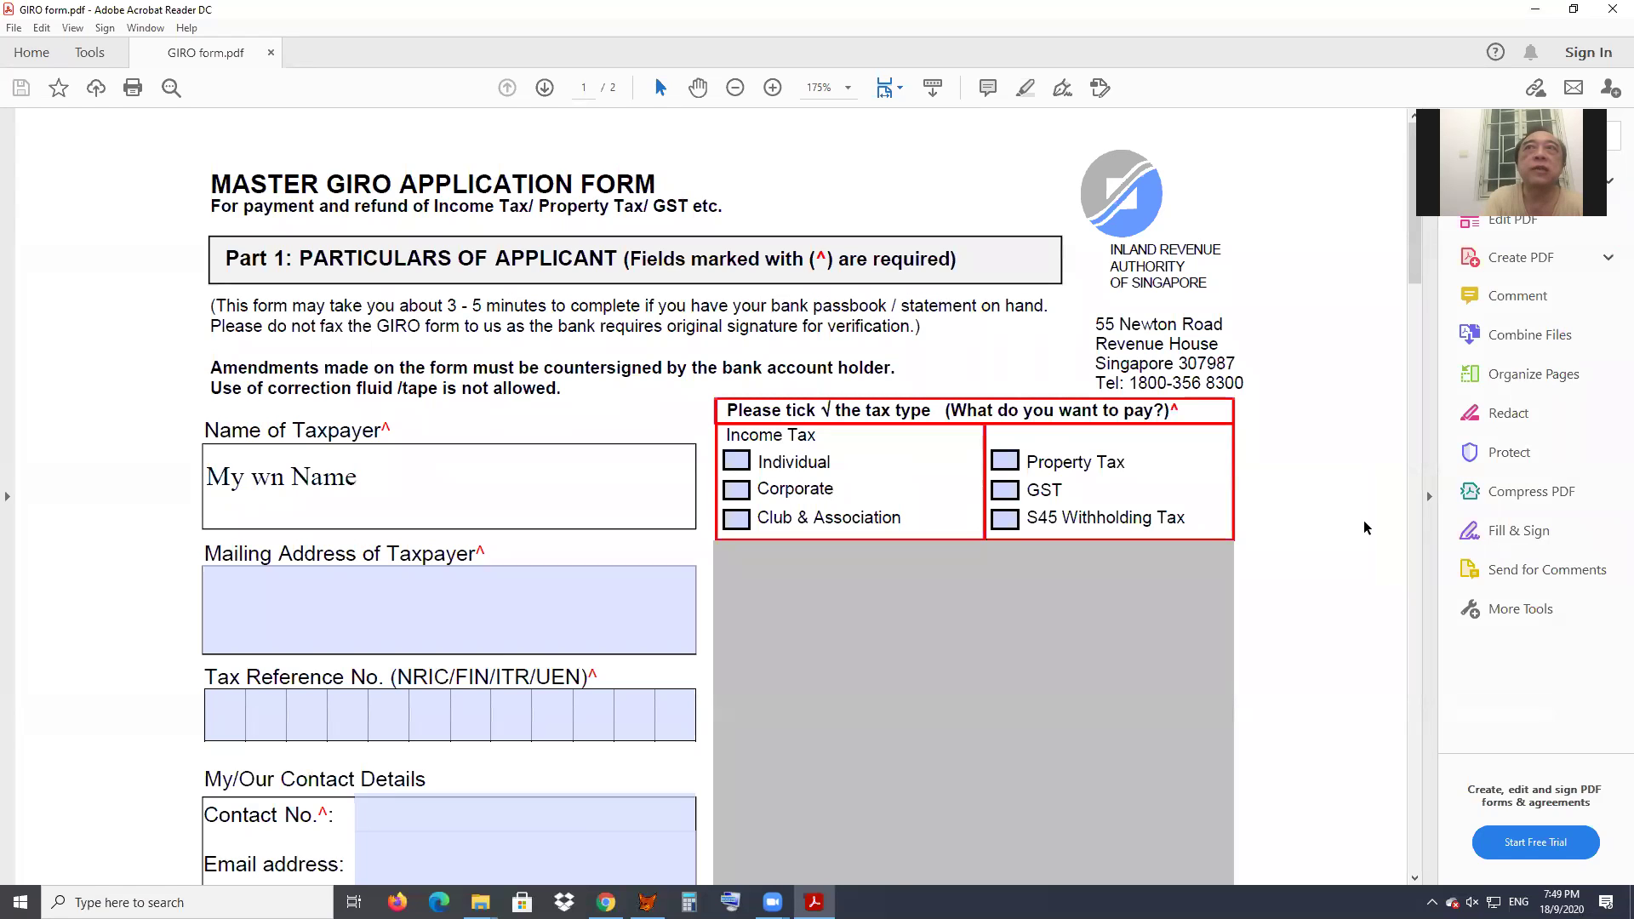
{"action": "left_click", "coordinate": [1503, 532]}
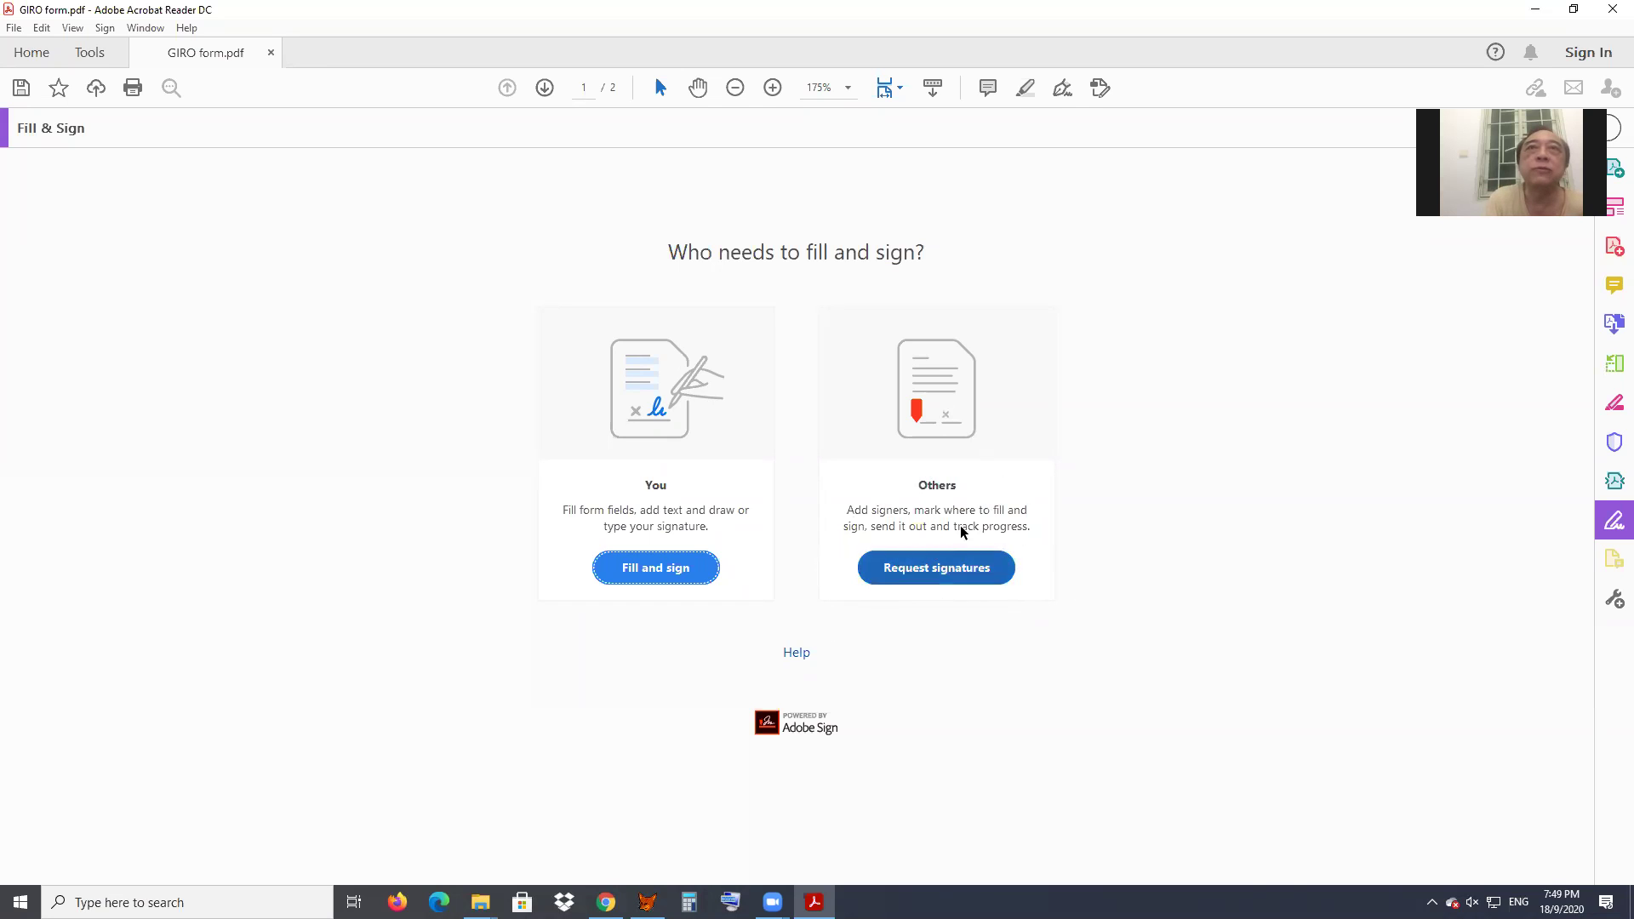
{"action": "left_click", "coordinate": [643, 575]}
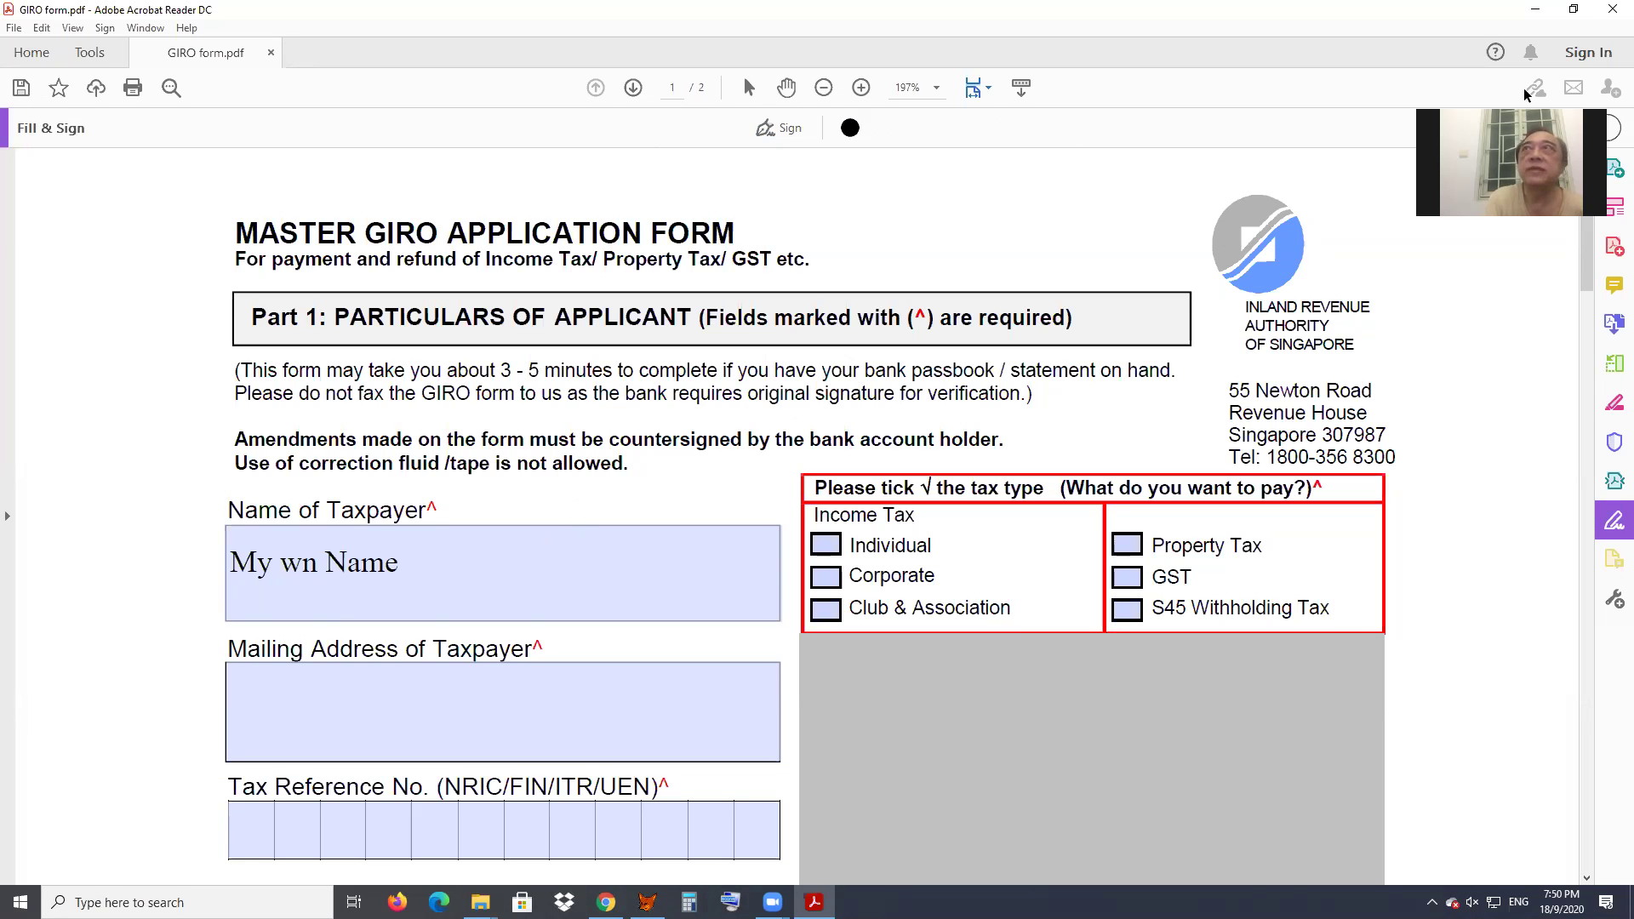
- Restore the maximized window to a smaller size, and float and re-dock the page controls toolbar
{"action": "left_click", "coordinate": [1573, 9]}
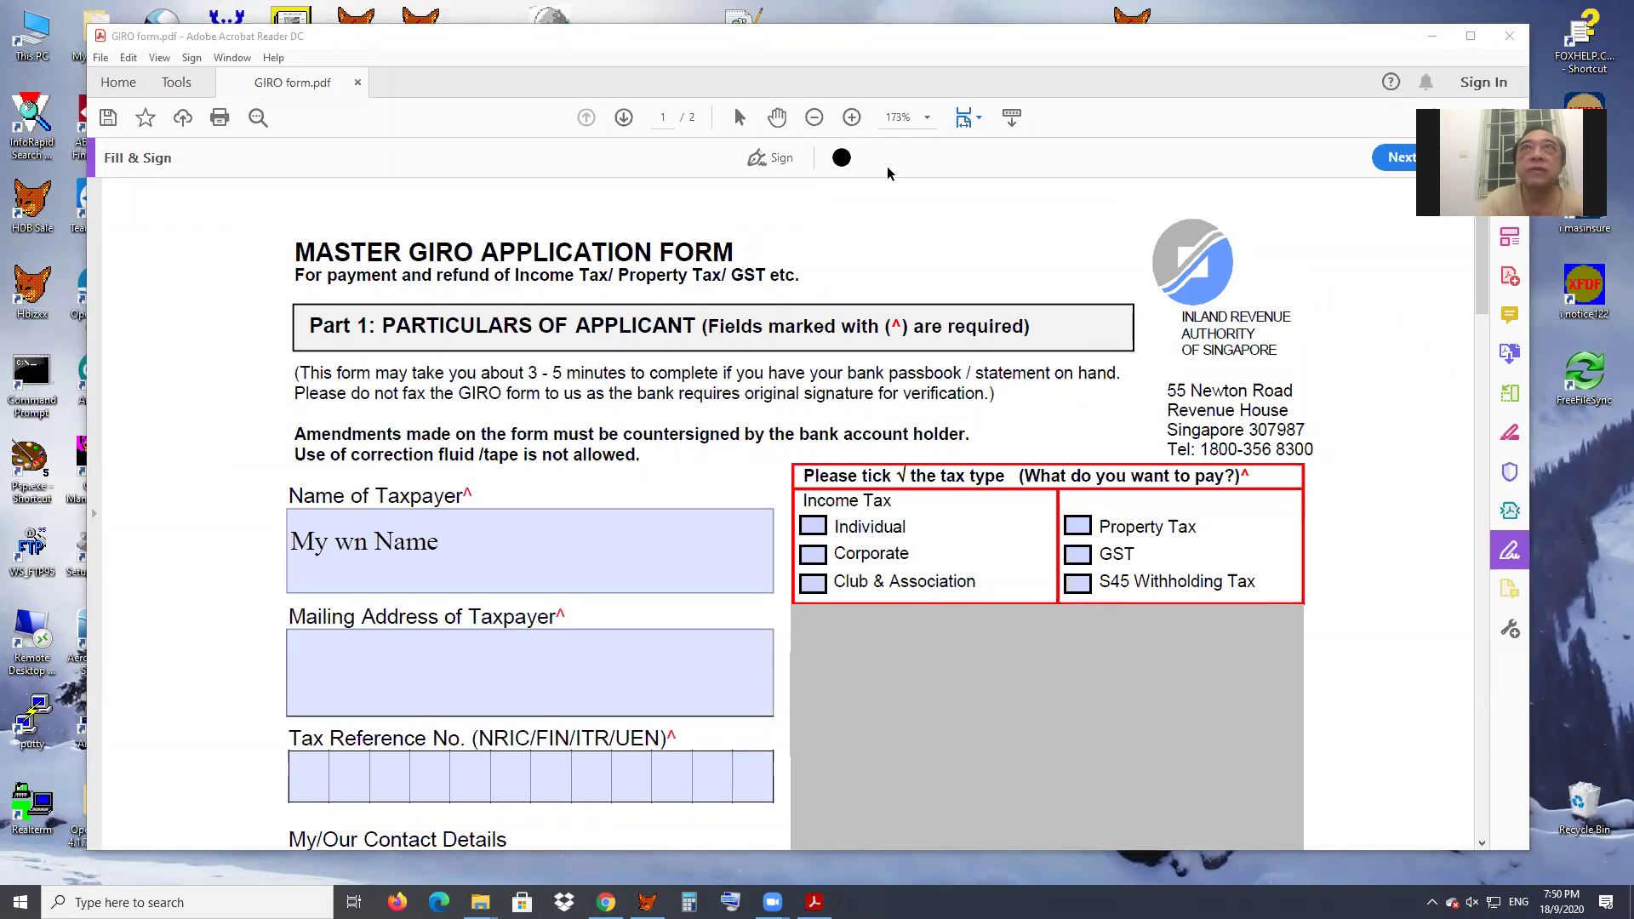
{"action": "left_click", "coordinate": [1011, 122]}
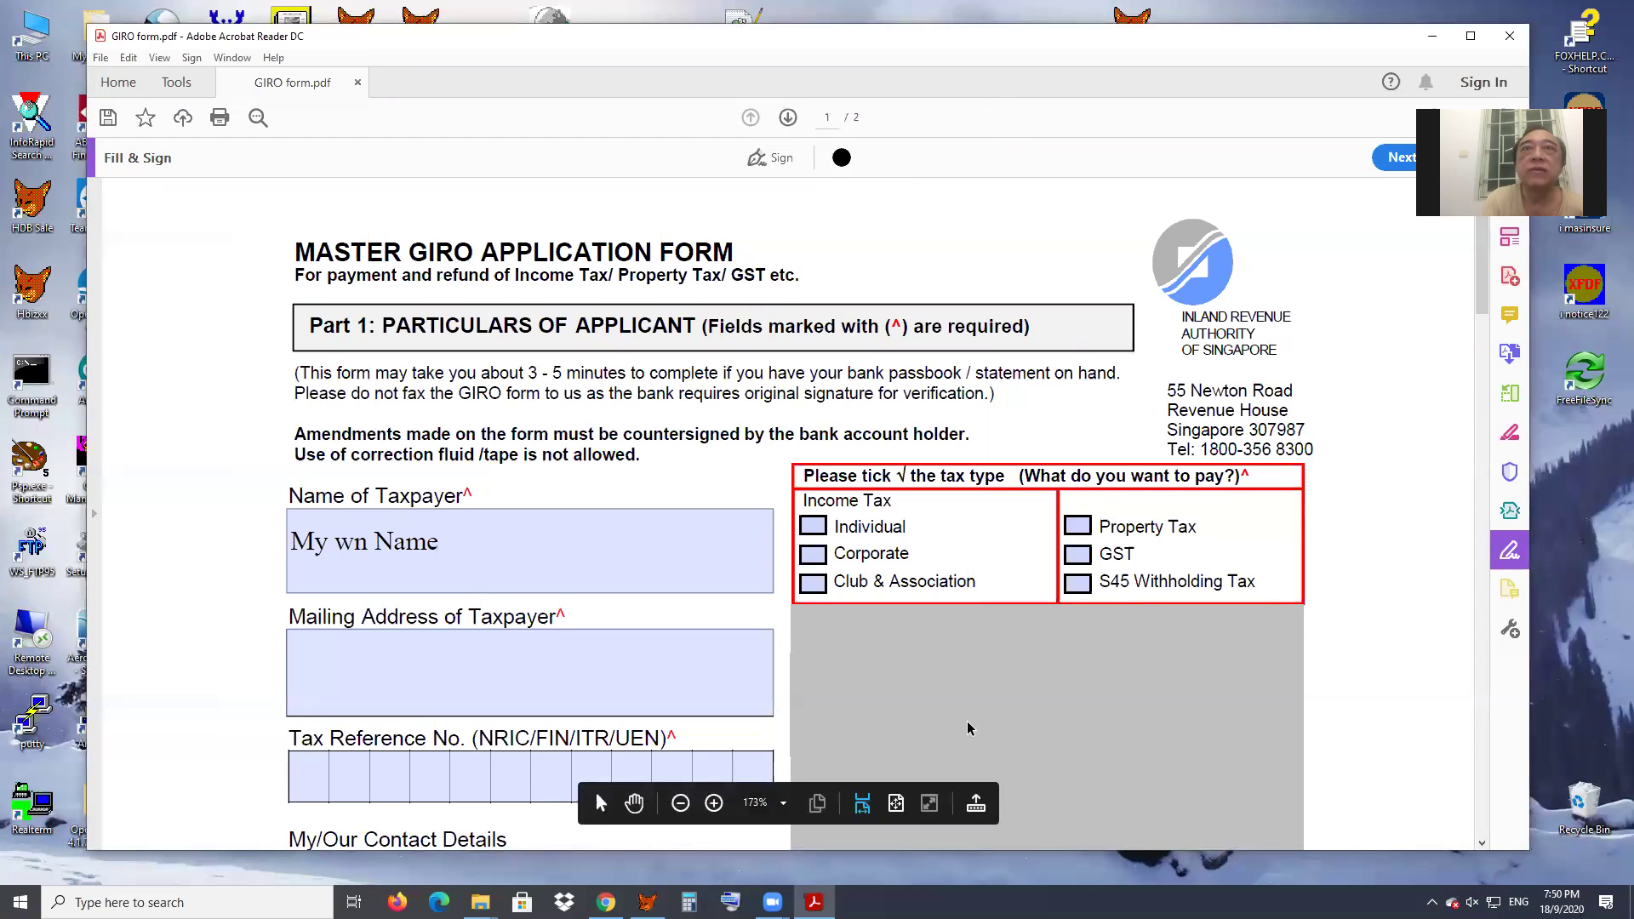
{"action": "left_click", "coordinate": [976, 802]}
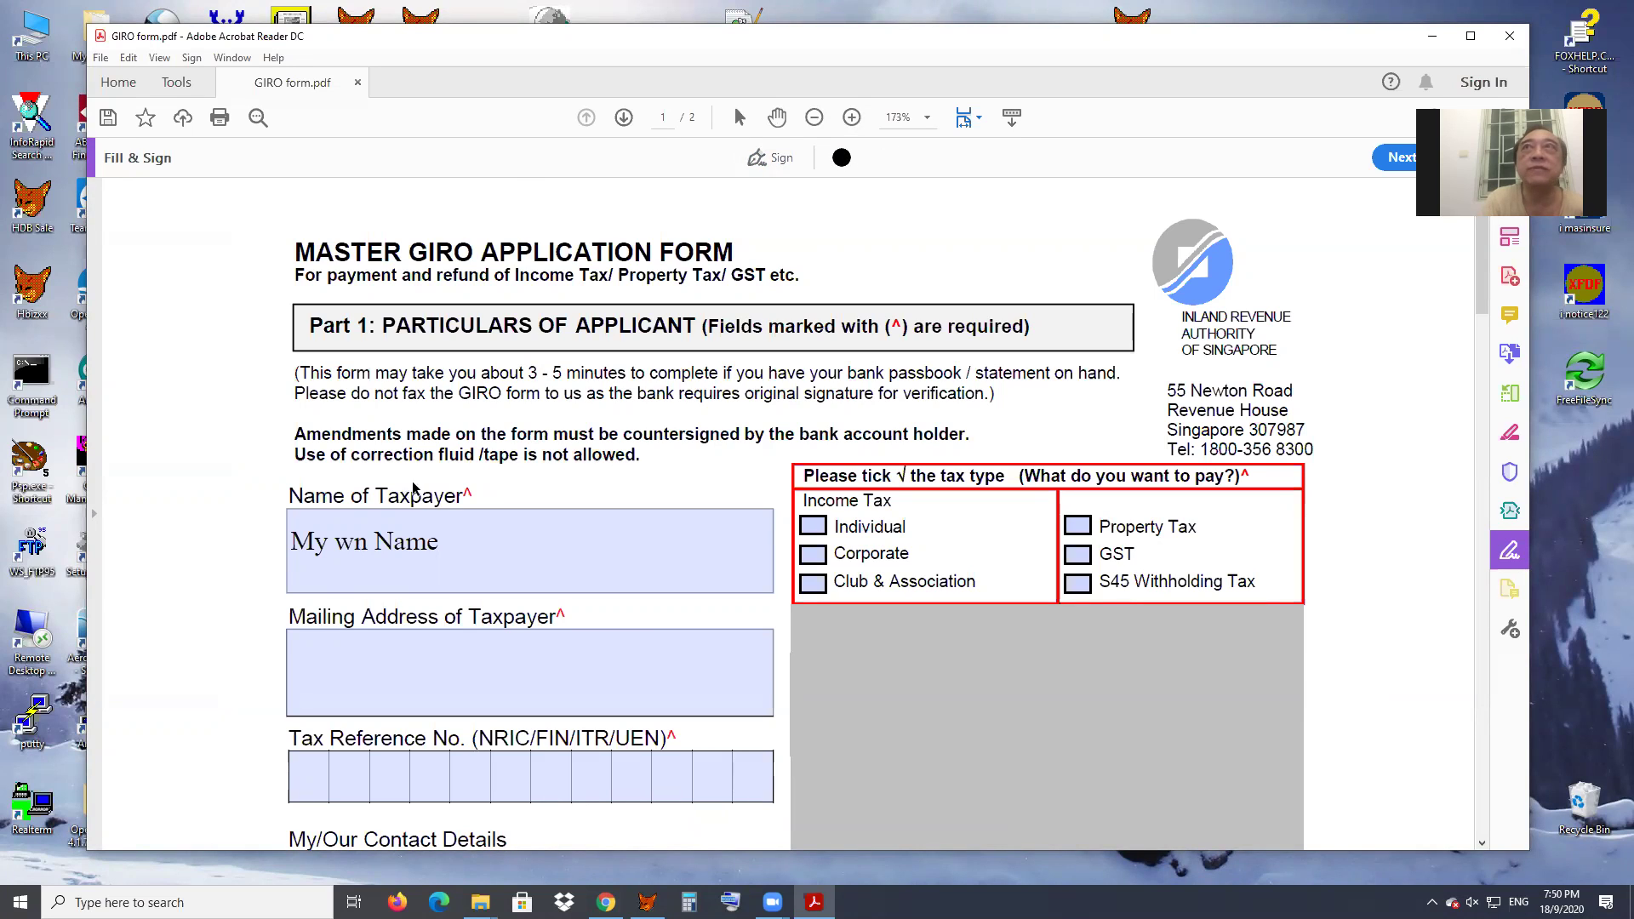
- Look at the Fill & Sign signing options and colour palette without changing the colour
{"action": "left_click", "coordinate": [448, 542]}
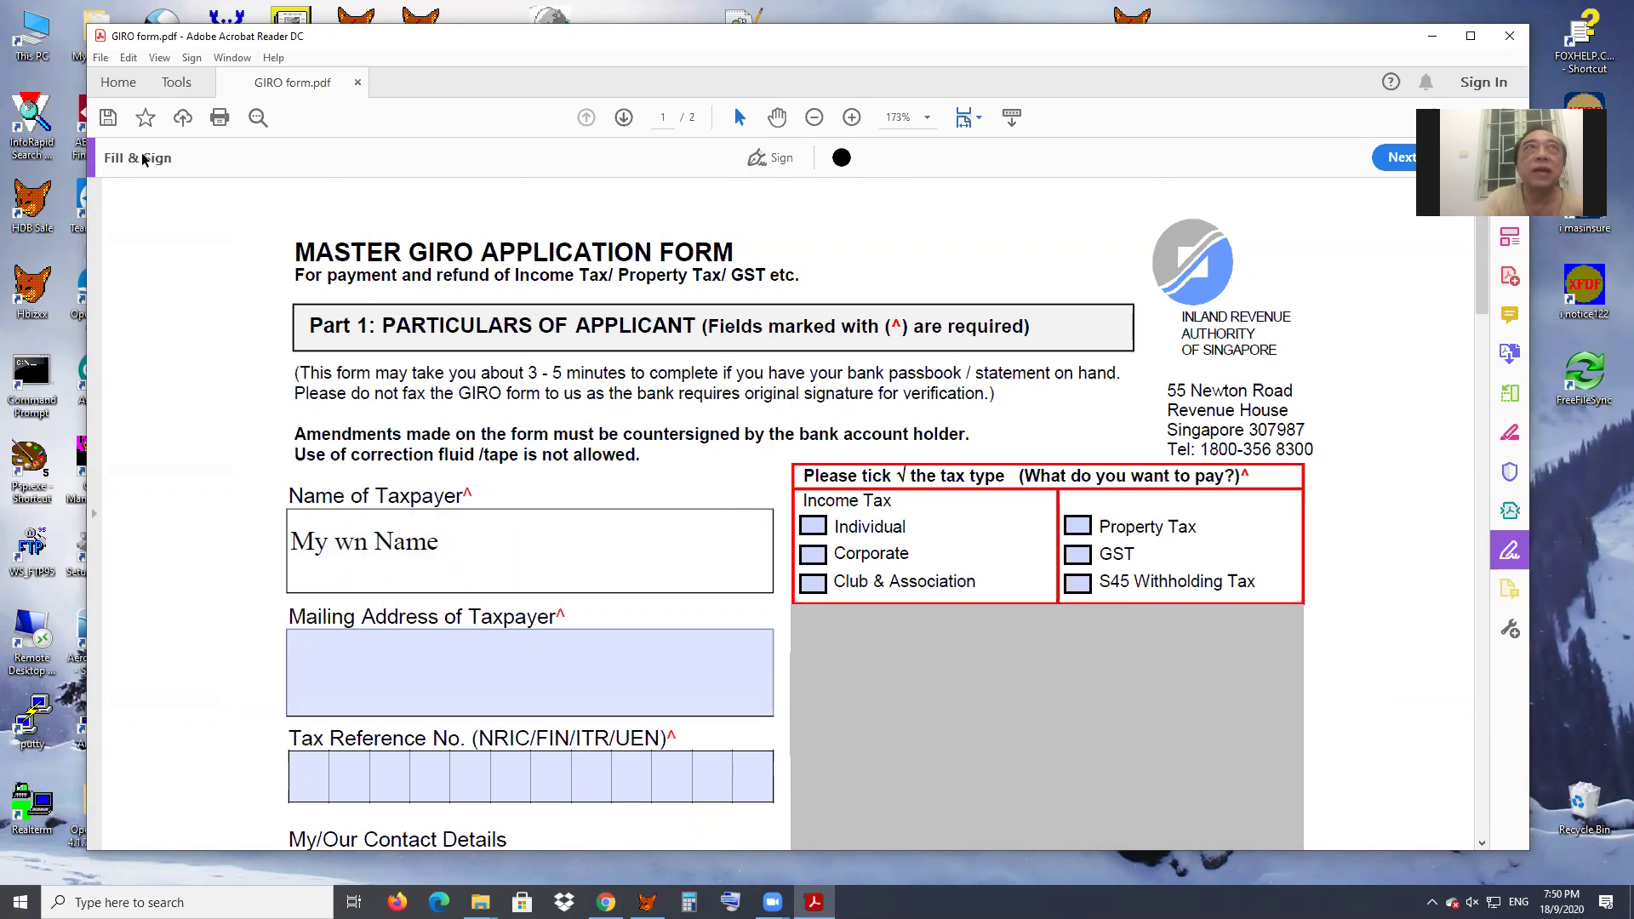
{"action": "left_click", "coordinate": [779, 161]}
{"action": "left_click", "coordinate": [777, 162]}
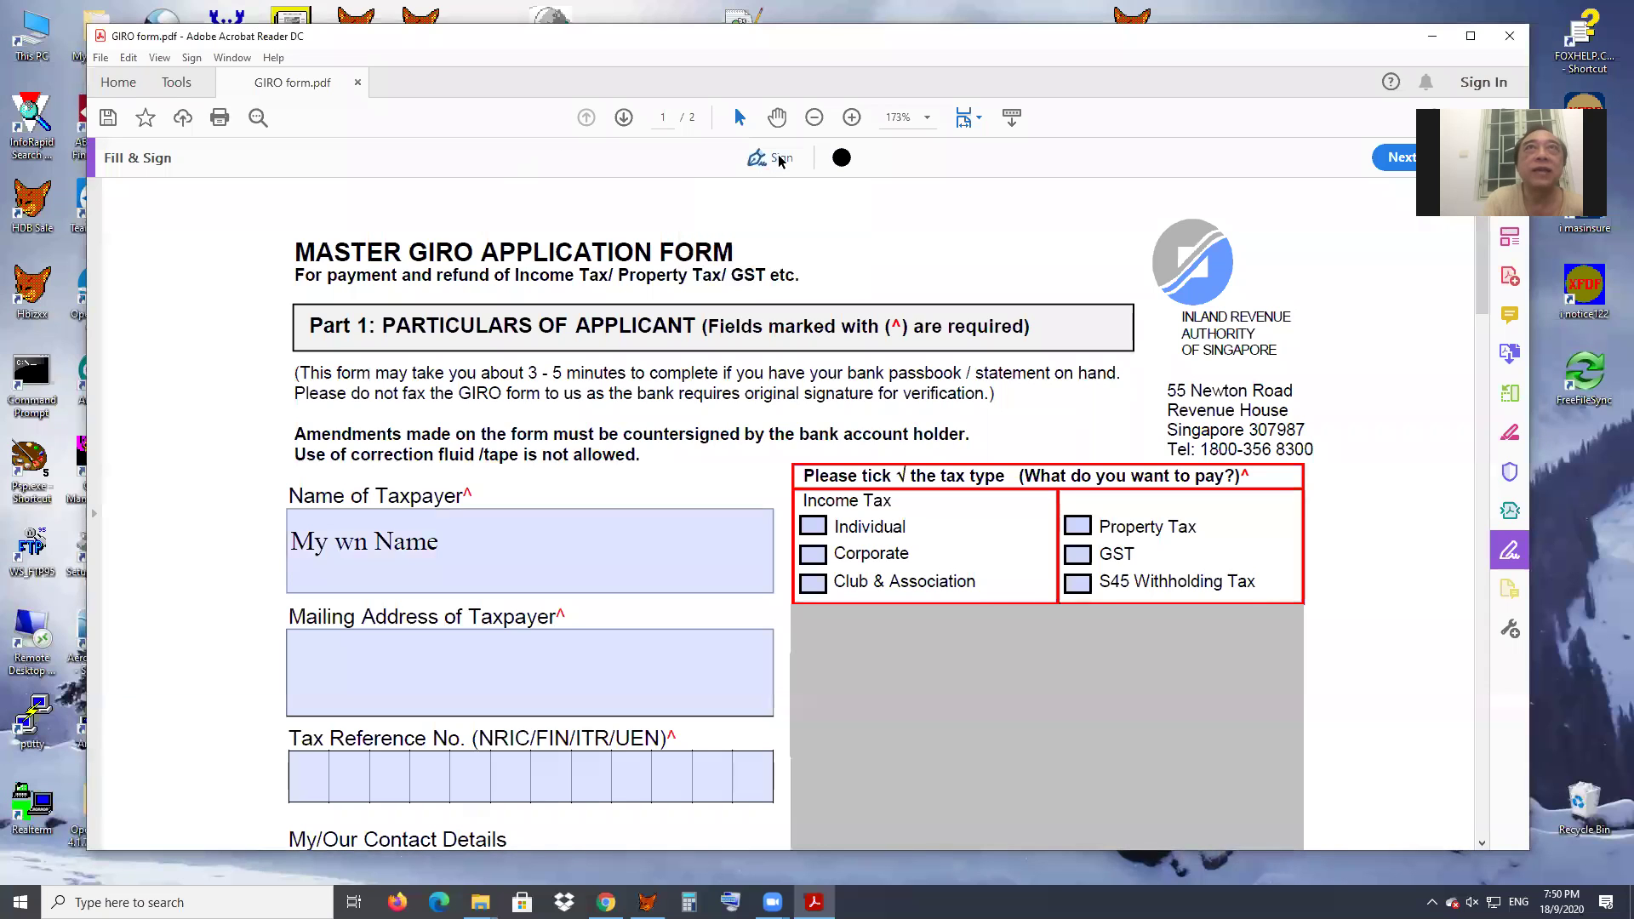
{"action": "left_click", "coordinate": [841, 158]}
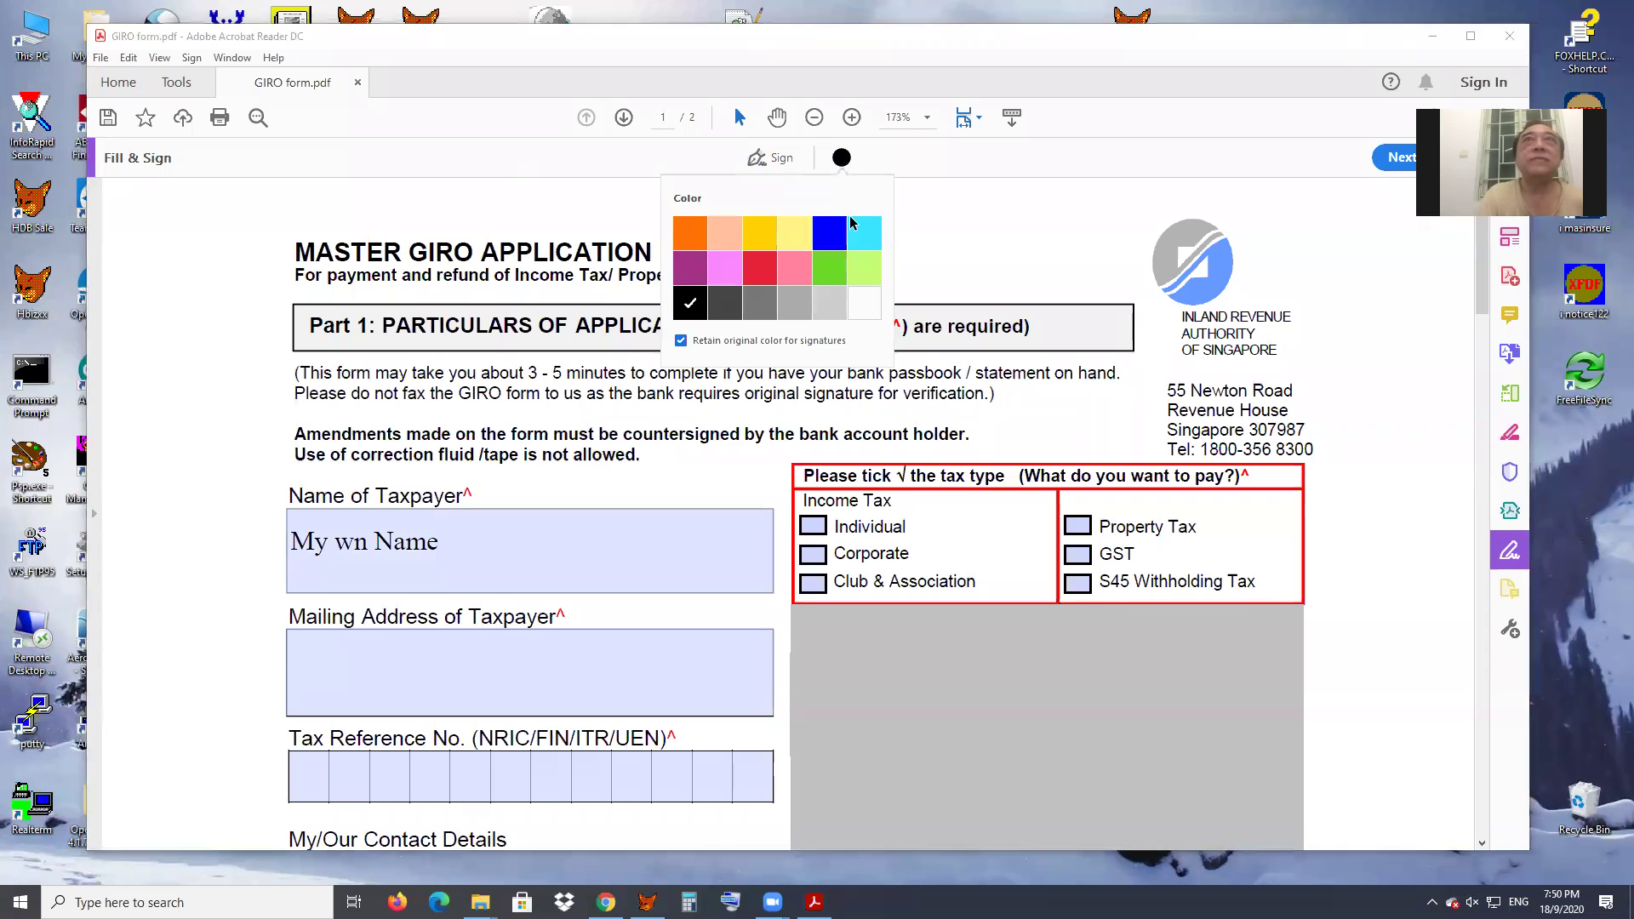
{"action": "left_click", "coordinate": [840, 159]}
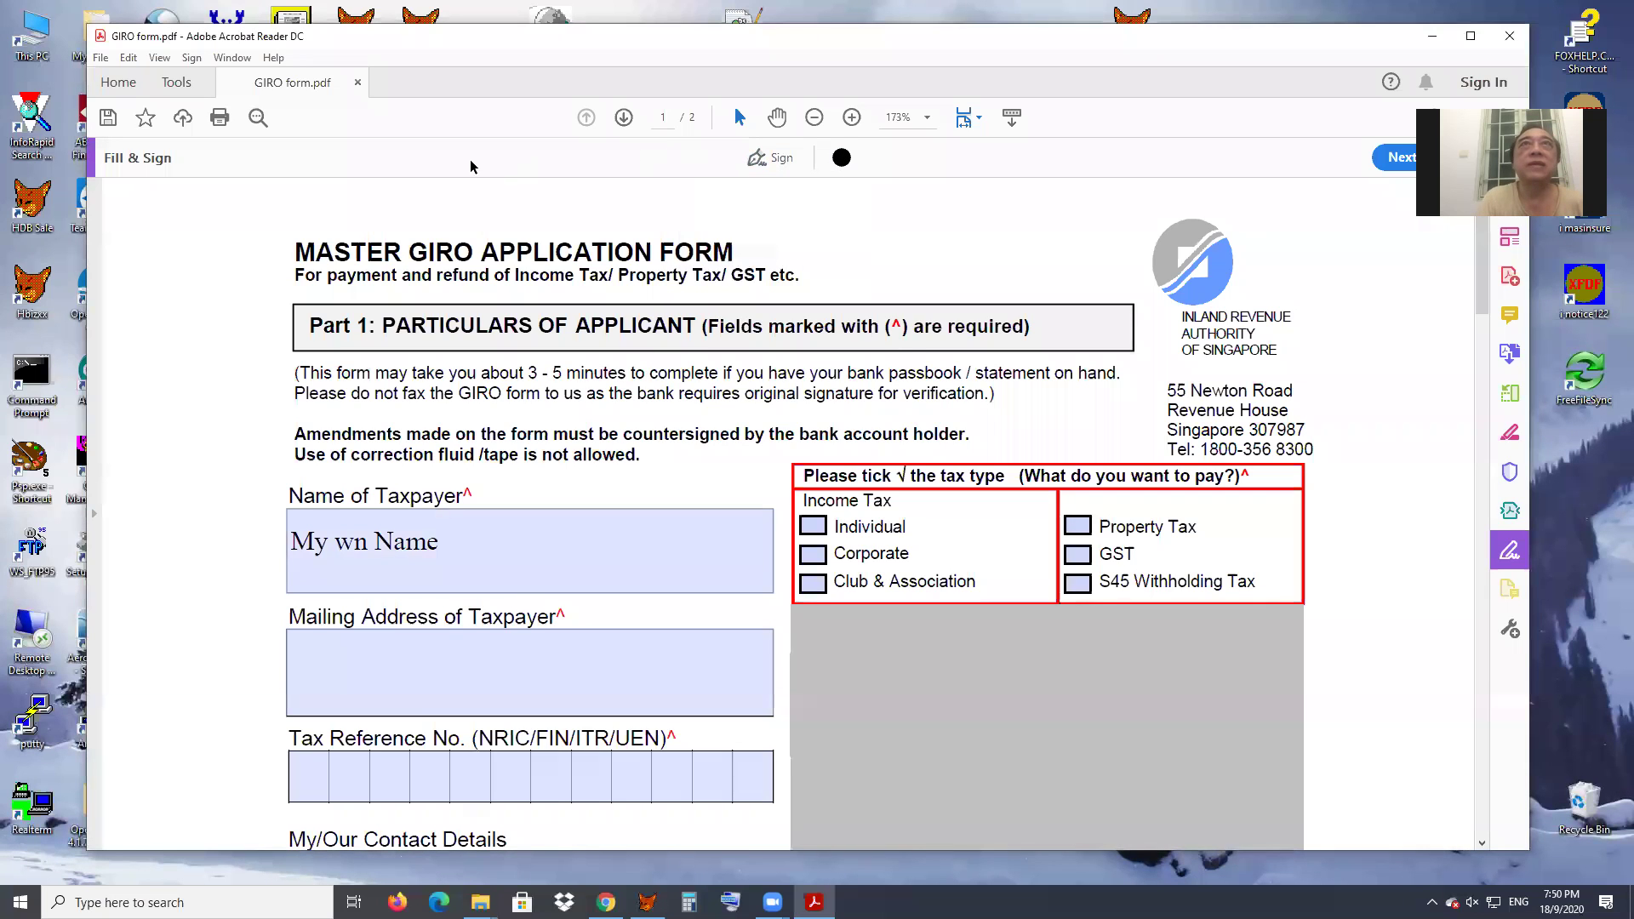
- Correct the Name of Taxpayer entry to "My own Name"
{"action": "left_click", "coordinate": [490, 642]}
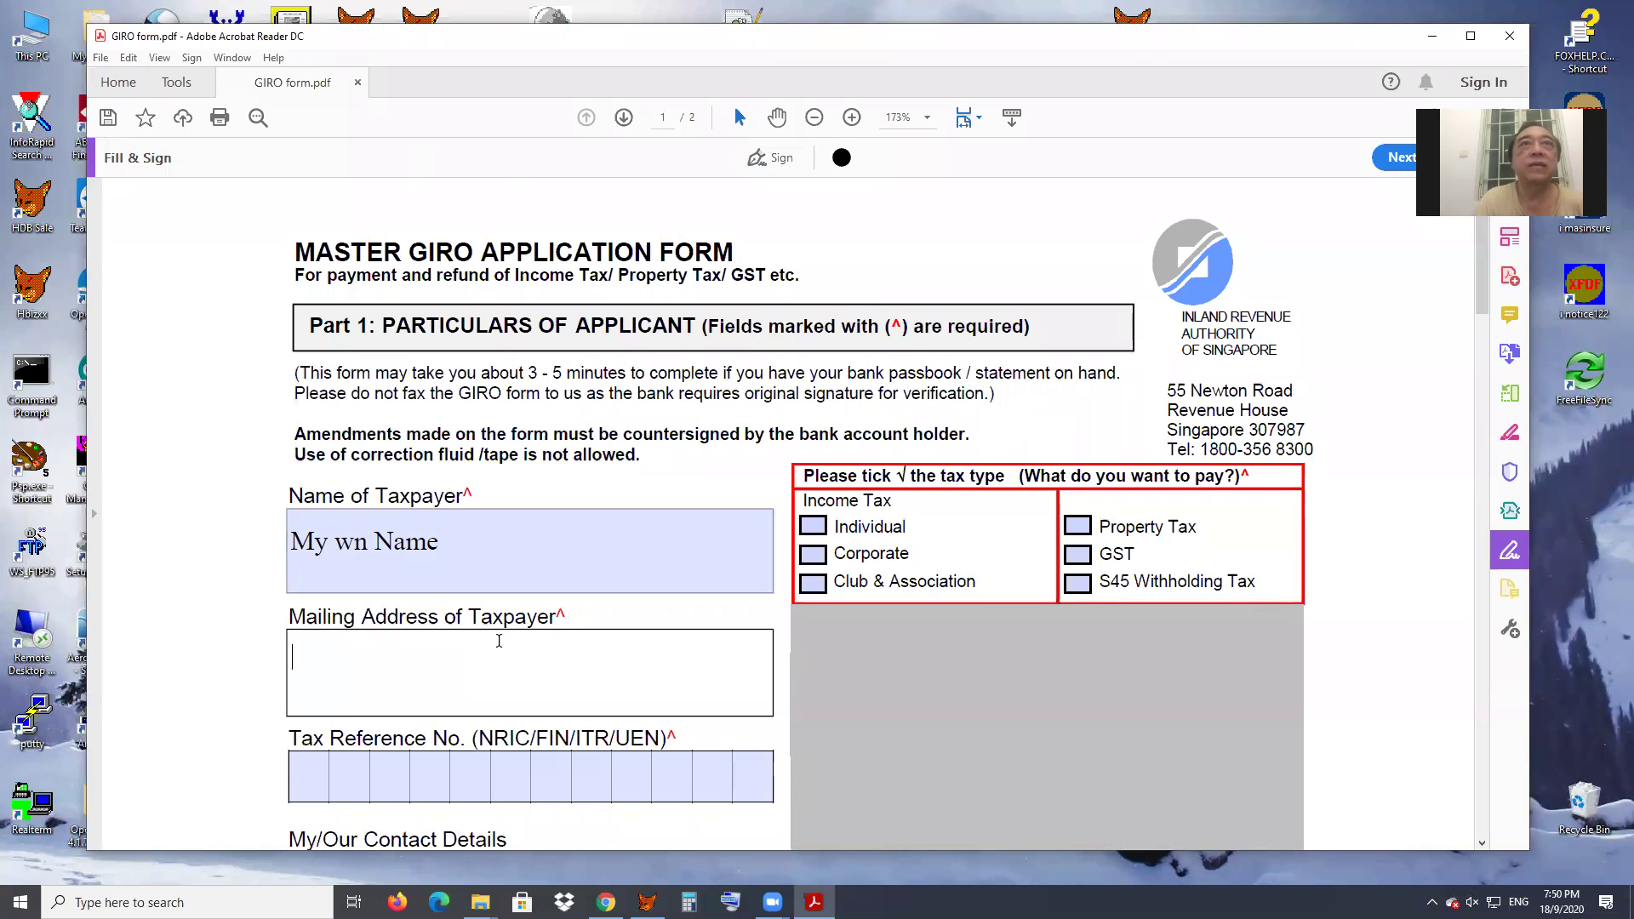
{"action": "left_click", "coordinate": [526, 594]}
{"action": "left_click", "coordinate": [525, 538]}
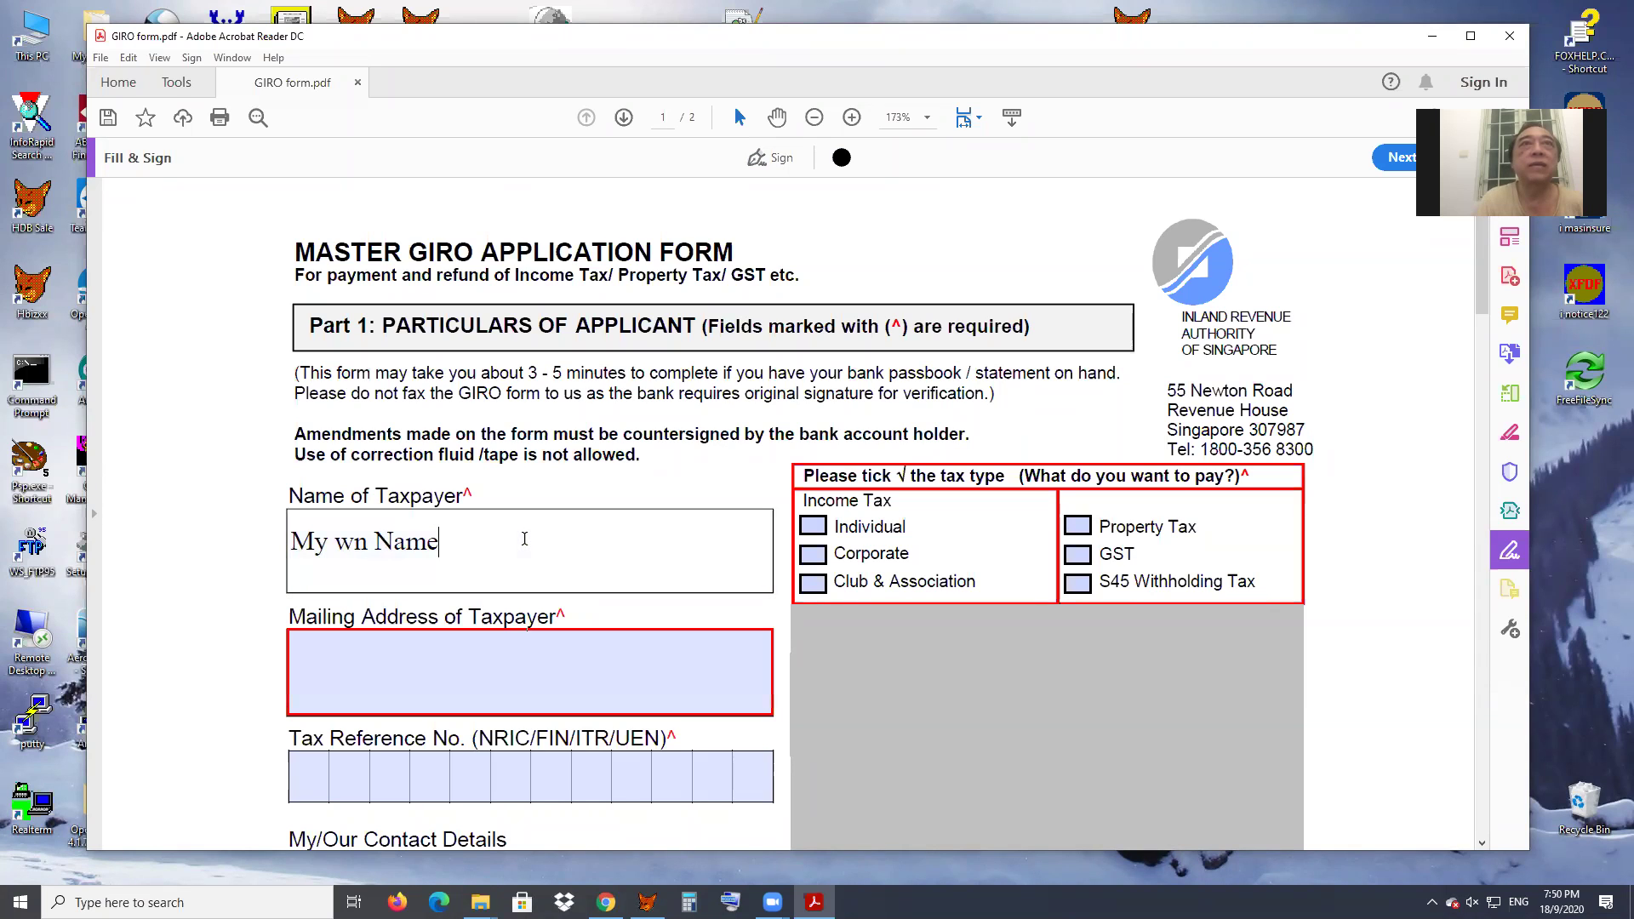
{"action": "left_click", "coordinate": [494, 664]}
{"action": "scroll", "coordinate": [577, 549], "scroll_direction": "down", "scroll_amount": 1}
{"action": "scroll", "coordinate": [577, 549], "scroll_direction": "down", "scroll_amount": 1}
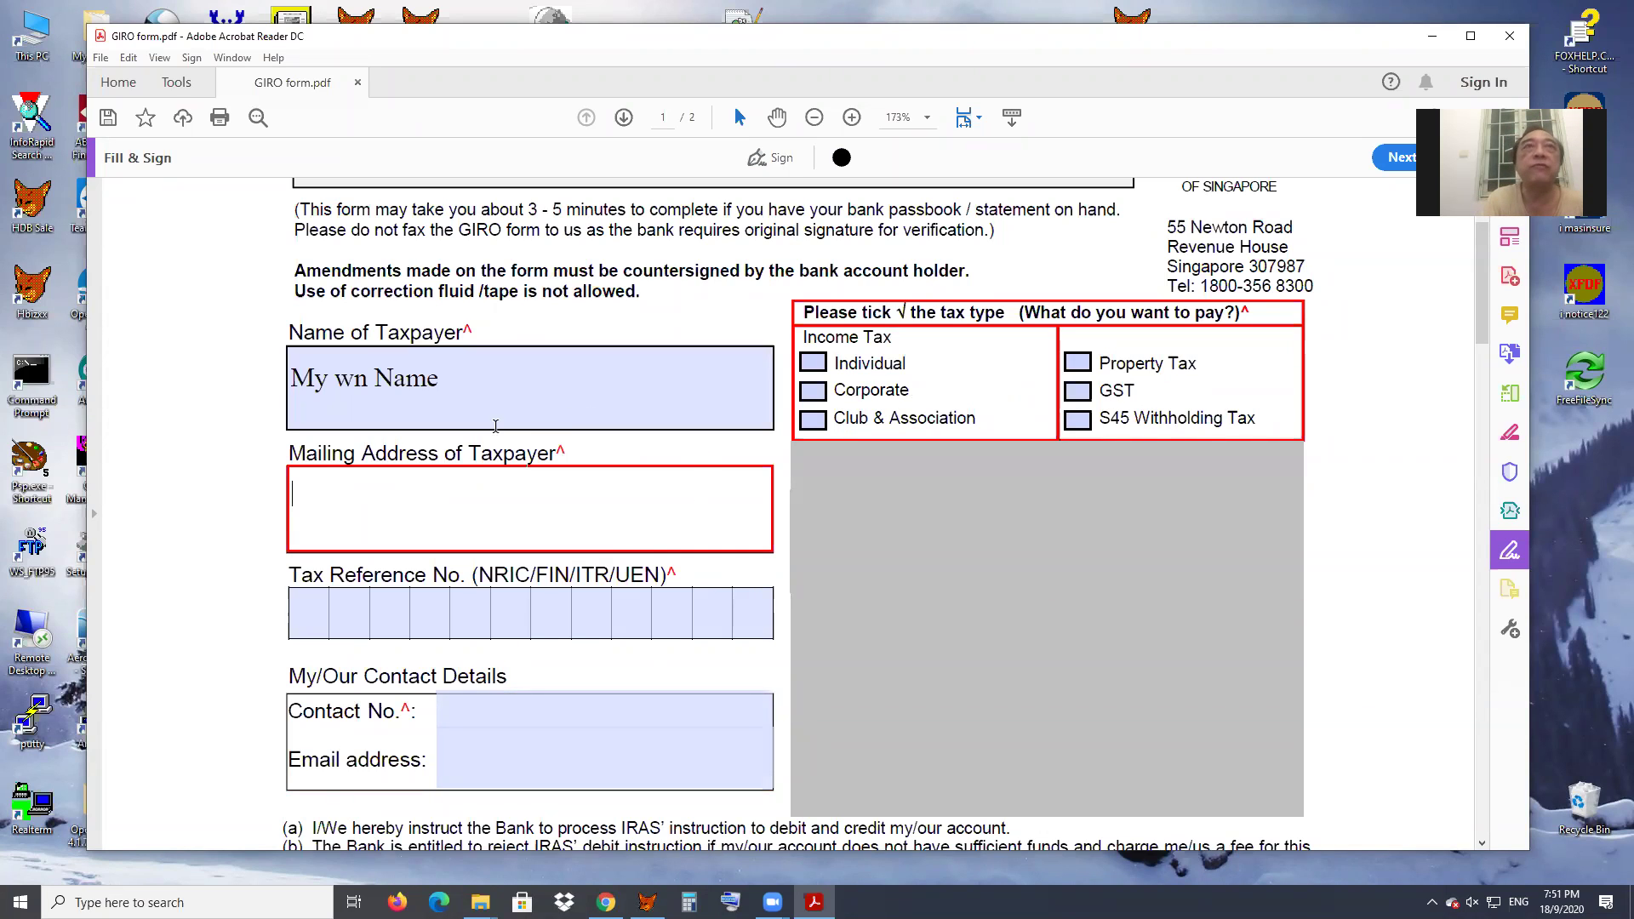
{"action": "left_click", "coordinate": [478, 389]}
{"action": "left_click", "coordinate": [337, 378]}
{"action": "type", "text": "o"}
- Fill in the Mailing Address of Taxpayer field with the sample text "gdfgdfds"
{"action": "left_click", "coordinate": [433, 511]}
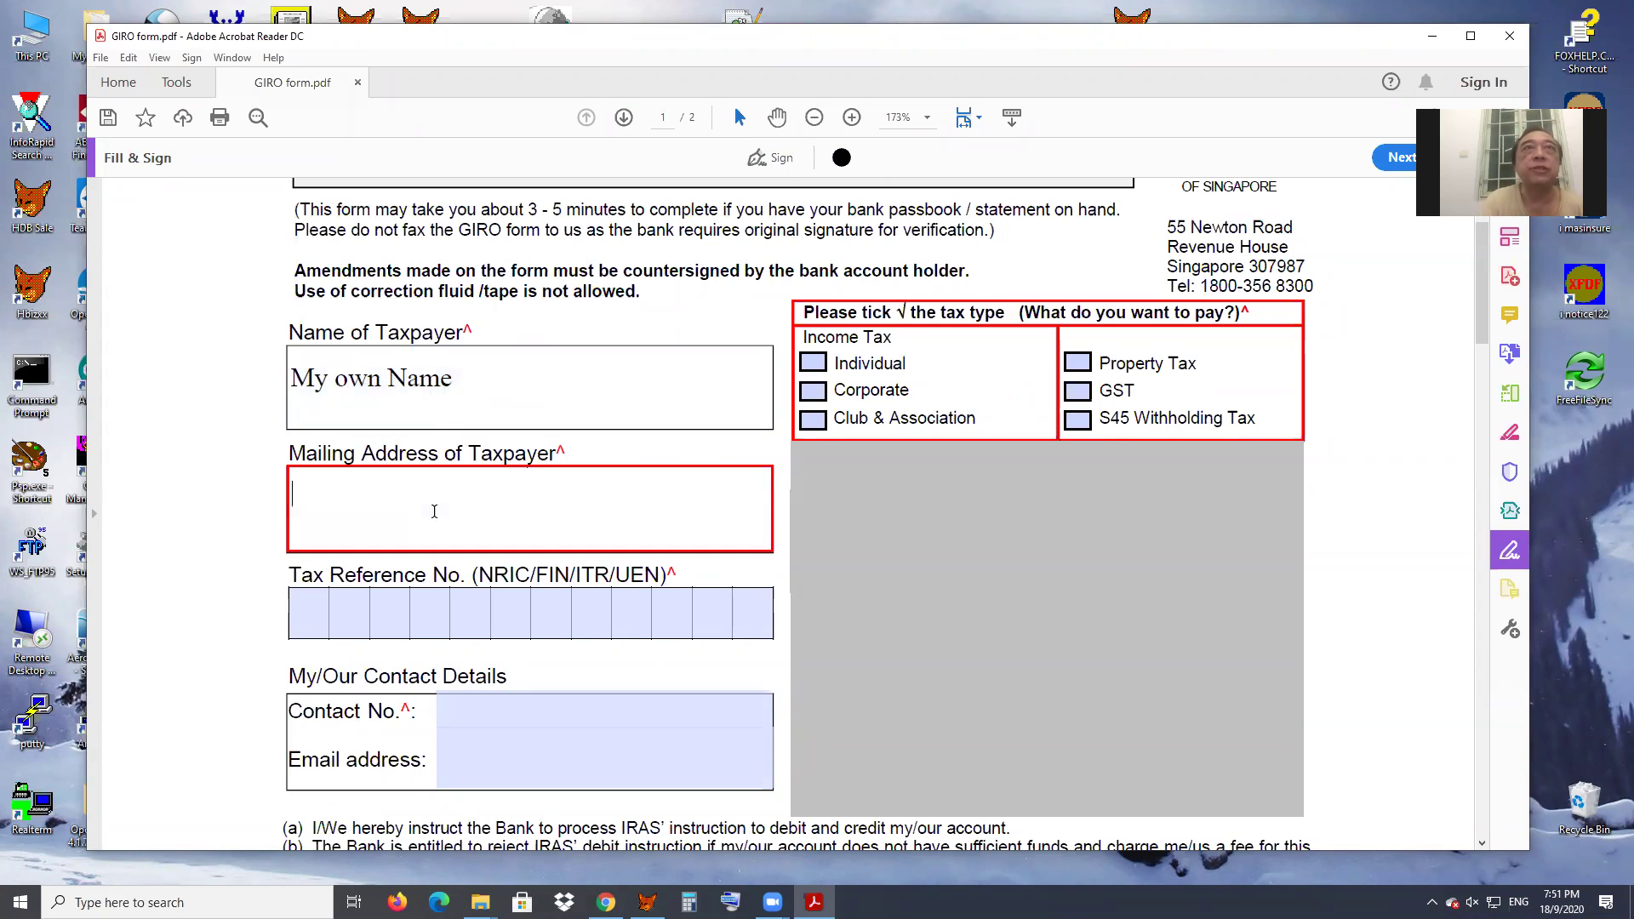
{"action": "type", "text": "fds"}
{"action": "left_click", "coordinate": [453, 239]}
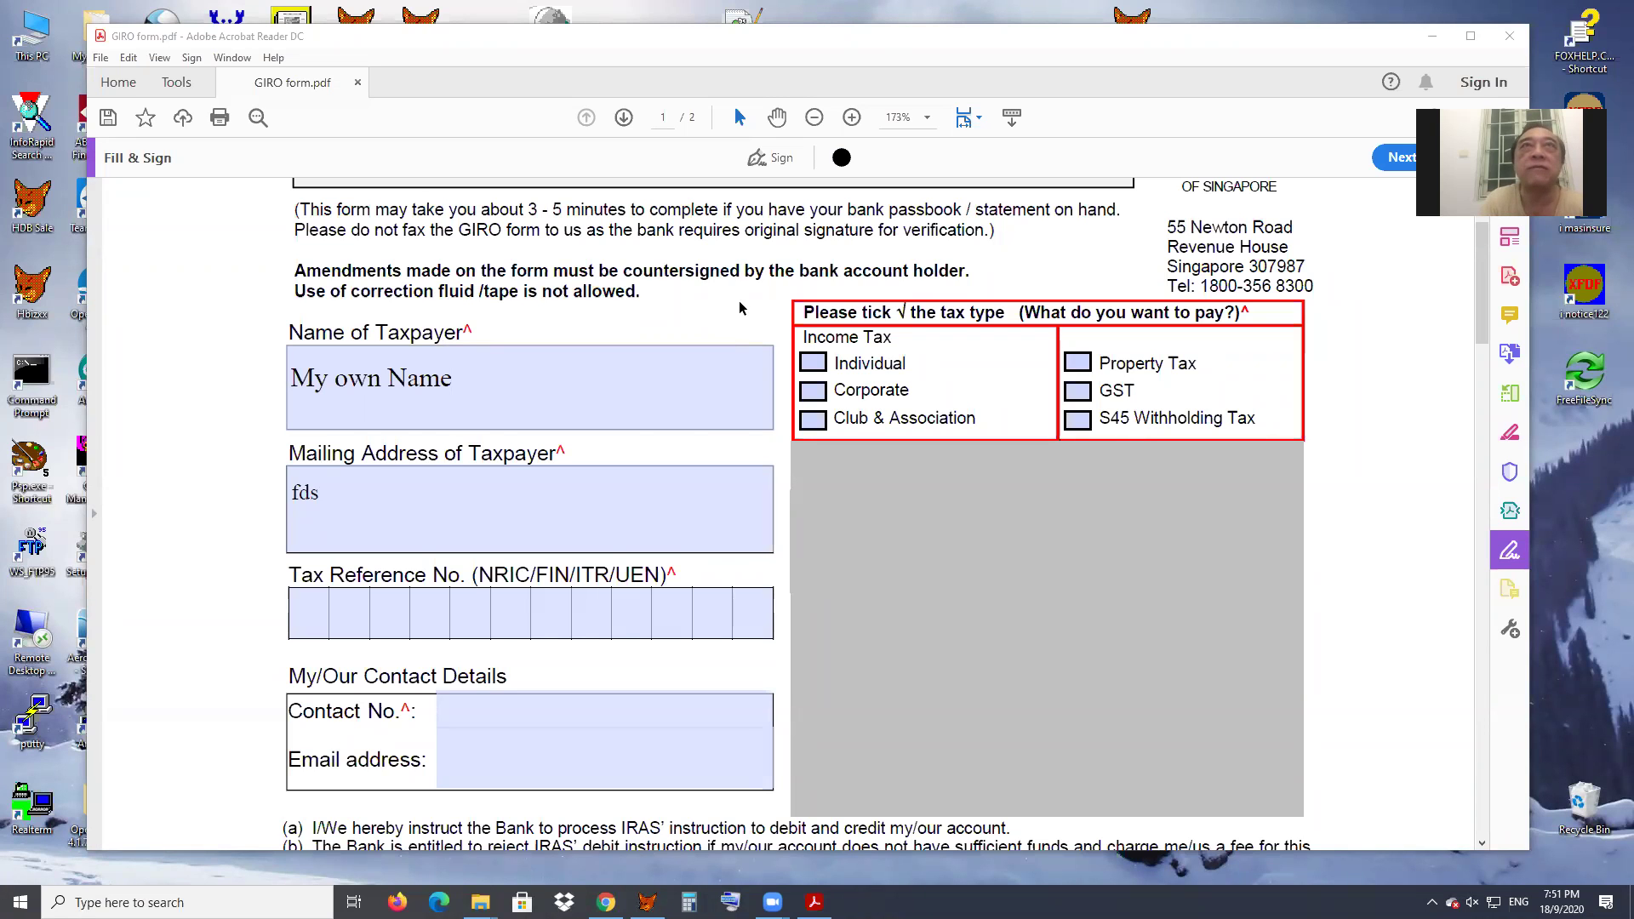
{"action": "scroll", "coordinate": [740, 308], "scroll_direction": "up", "scroll_amount": 3}
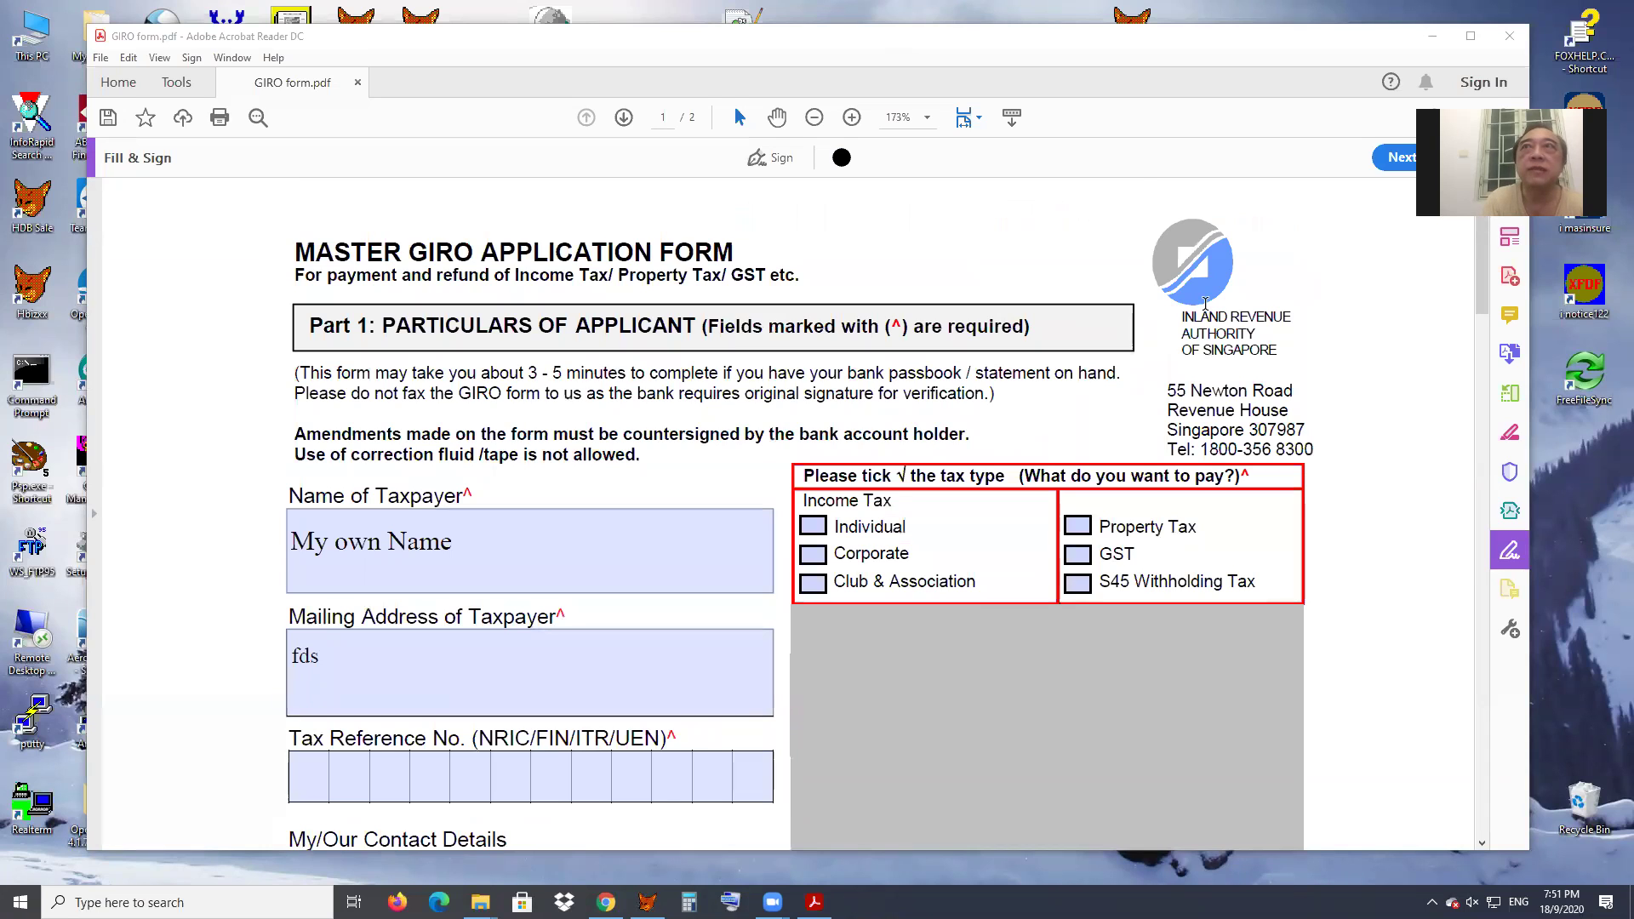
{"action": "left_click", "coordinate": [545, 531]}
{"action": "left_click", "coordinate": [490, 672]}
{"action": "type", "text": "gdfgd"}
- Check the saved signatures and set the Fill & Sign colour to red
{"action": "scroll", "coordinate": [492, 672], "scroll_direction": "down", "scroll_amount": 3}
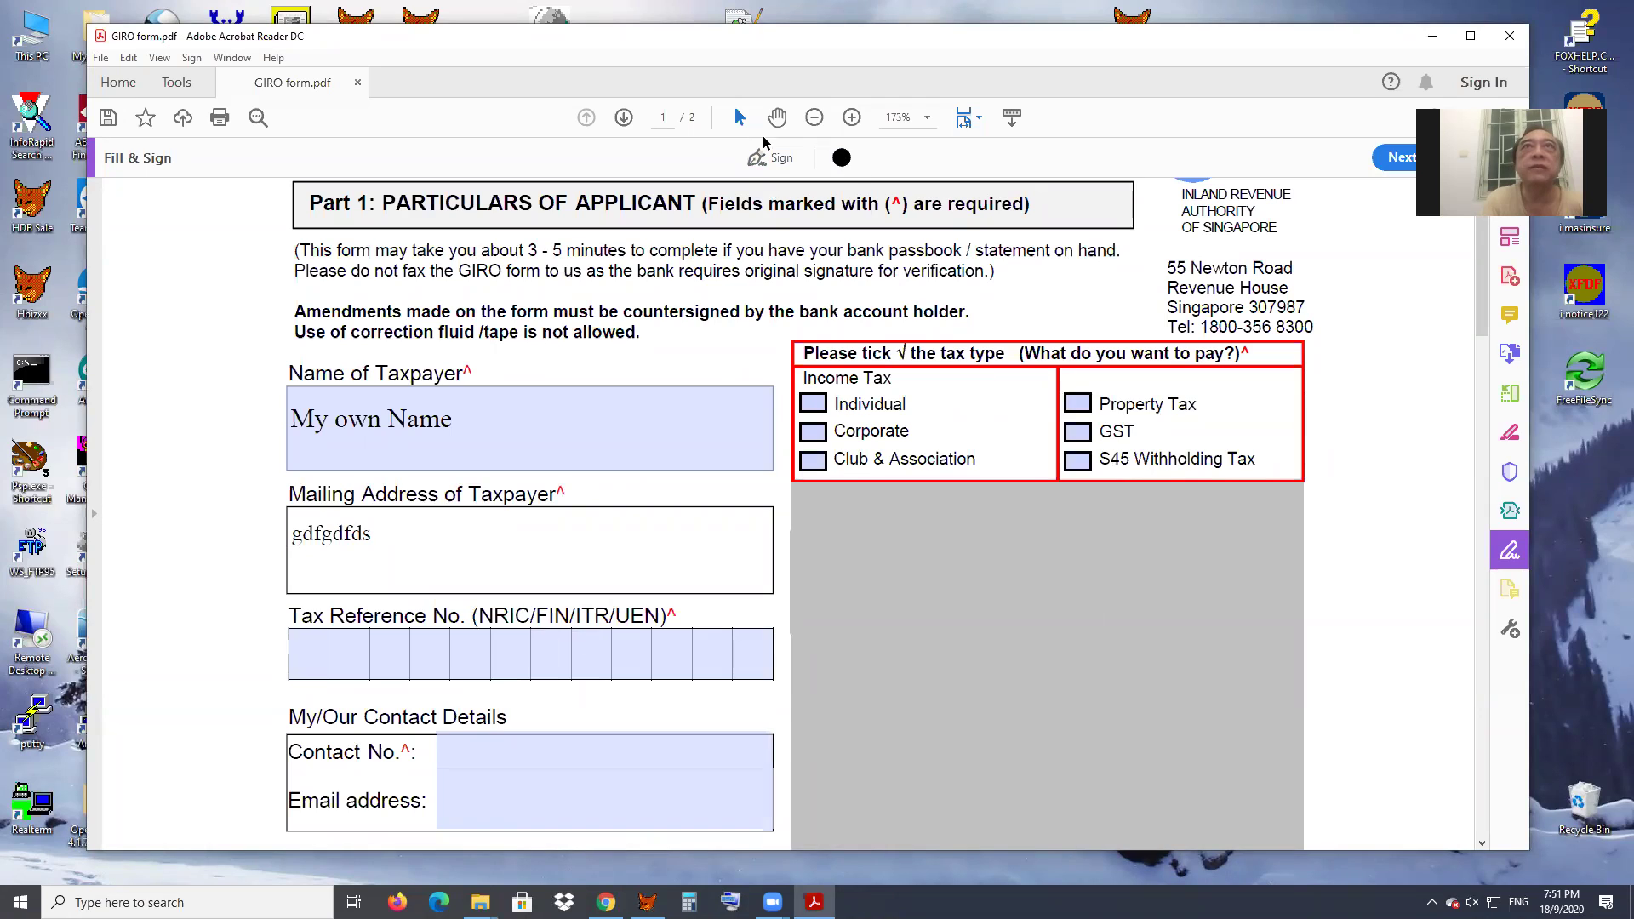
{"action": "left_click", "coordinate": [776, 161]}
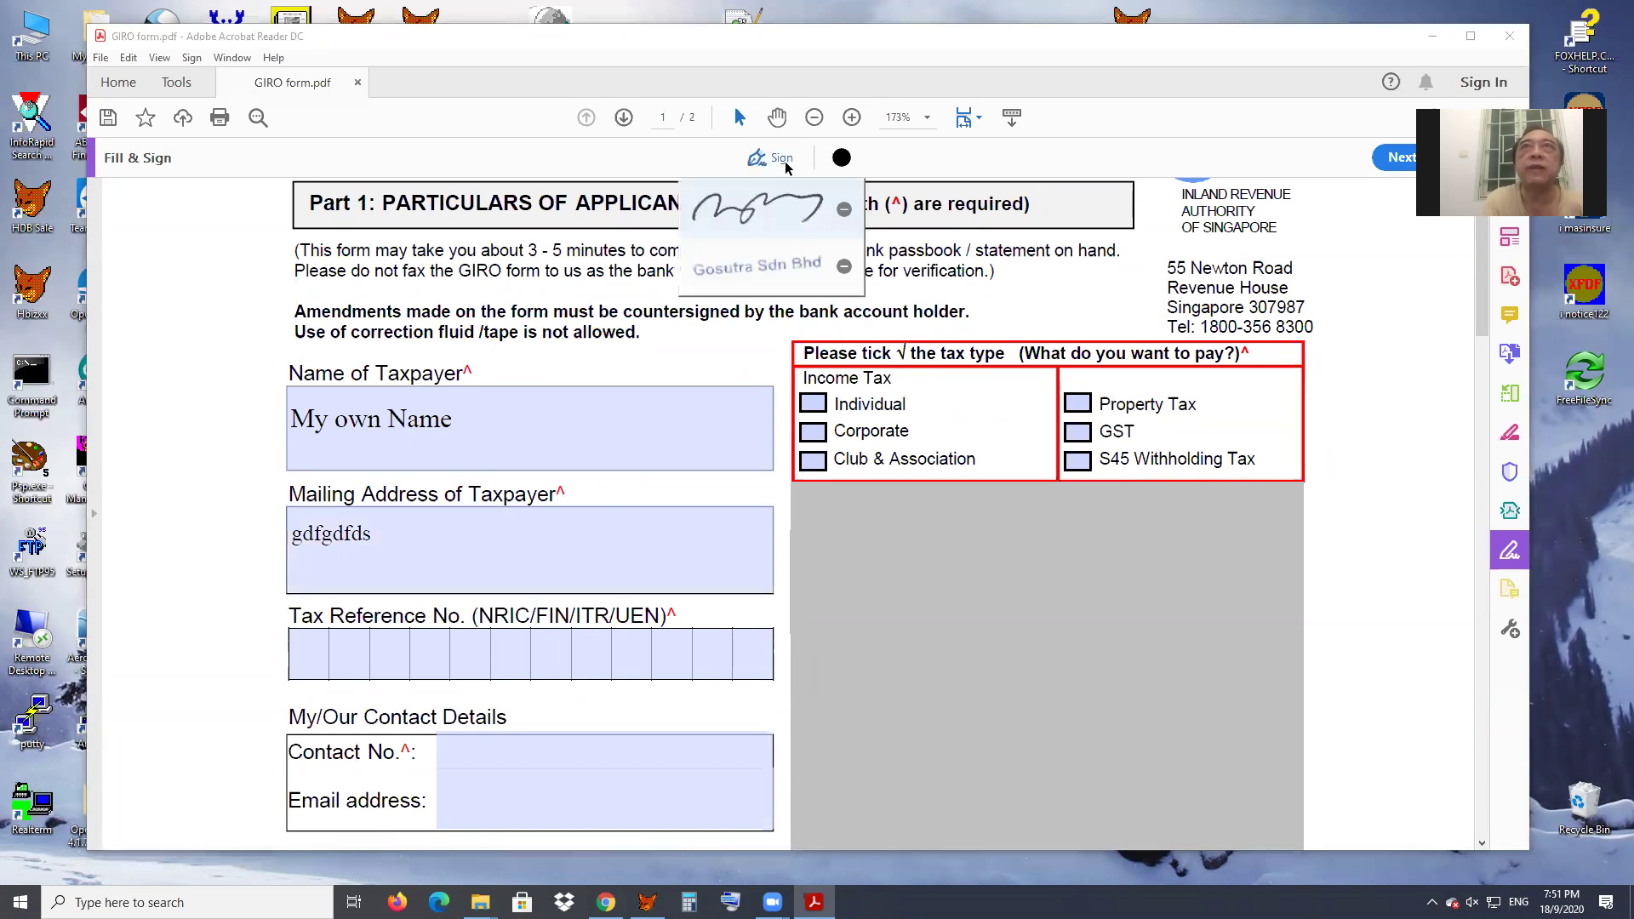
{"action": "left_click", "coordinate": [839, 158]}
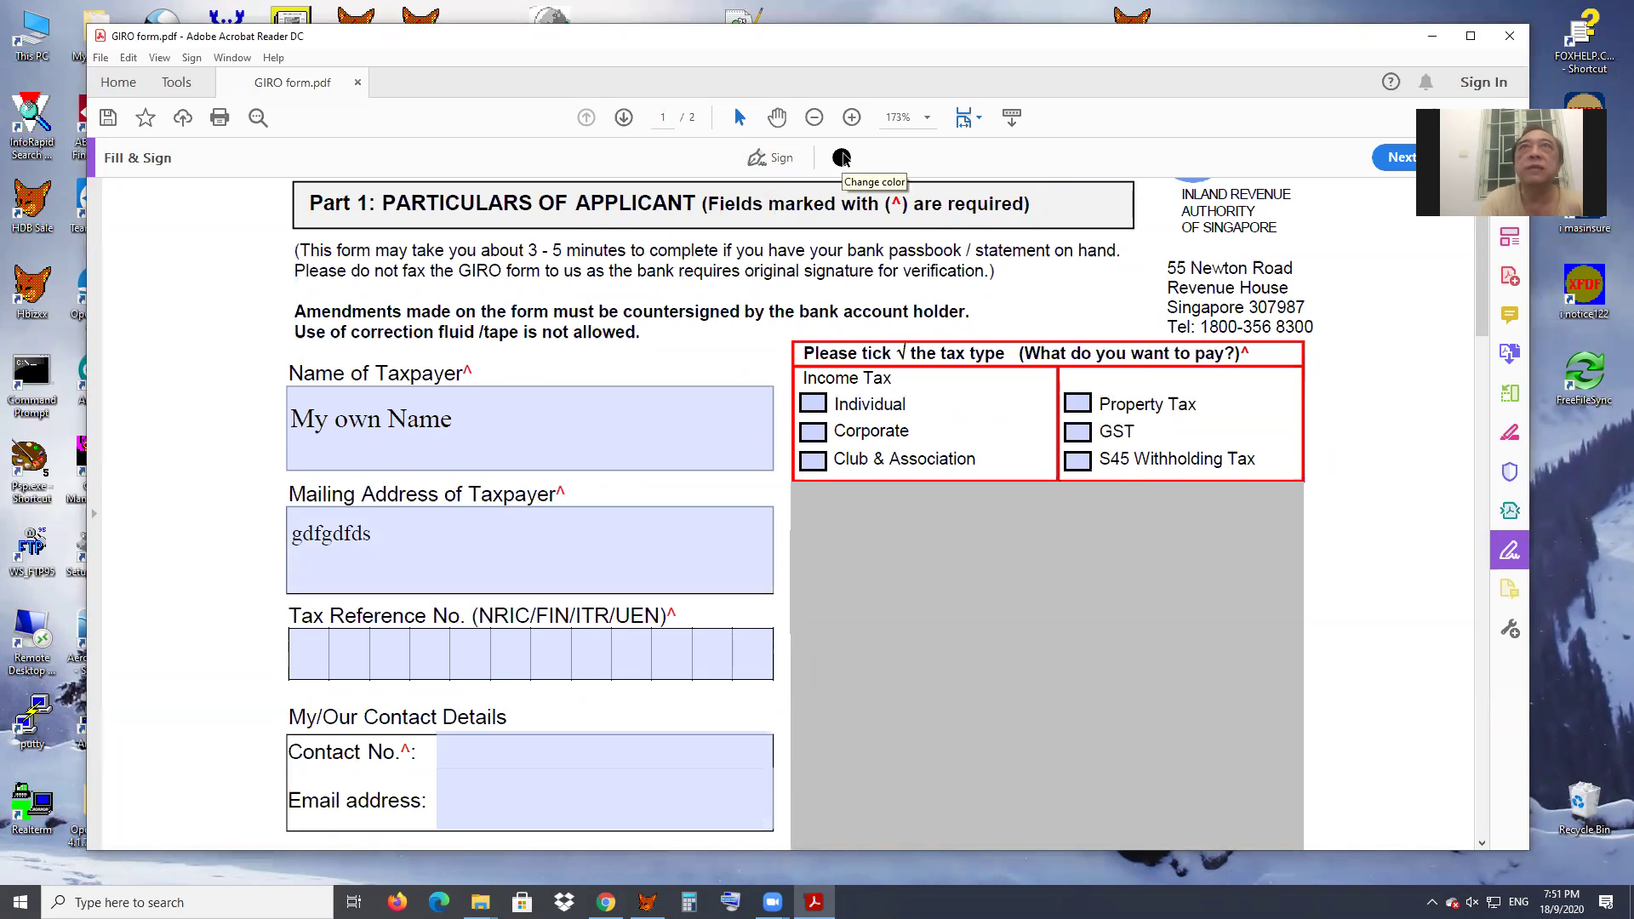
{"action": "left_click", "coordinate": [842, 157]}
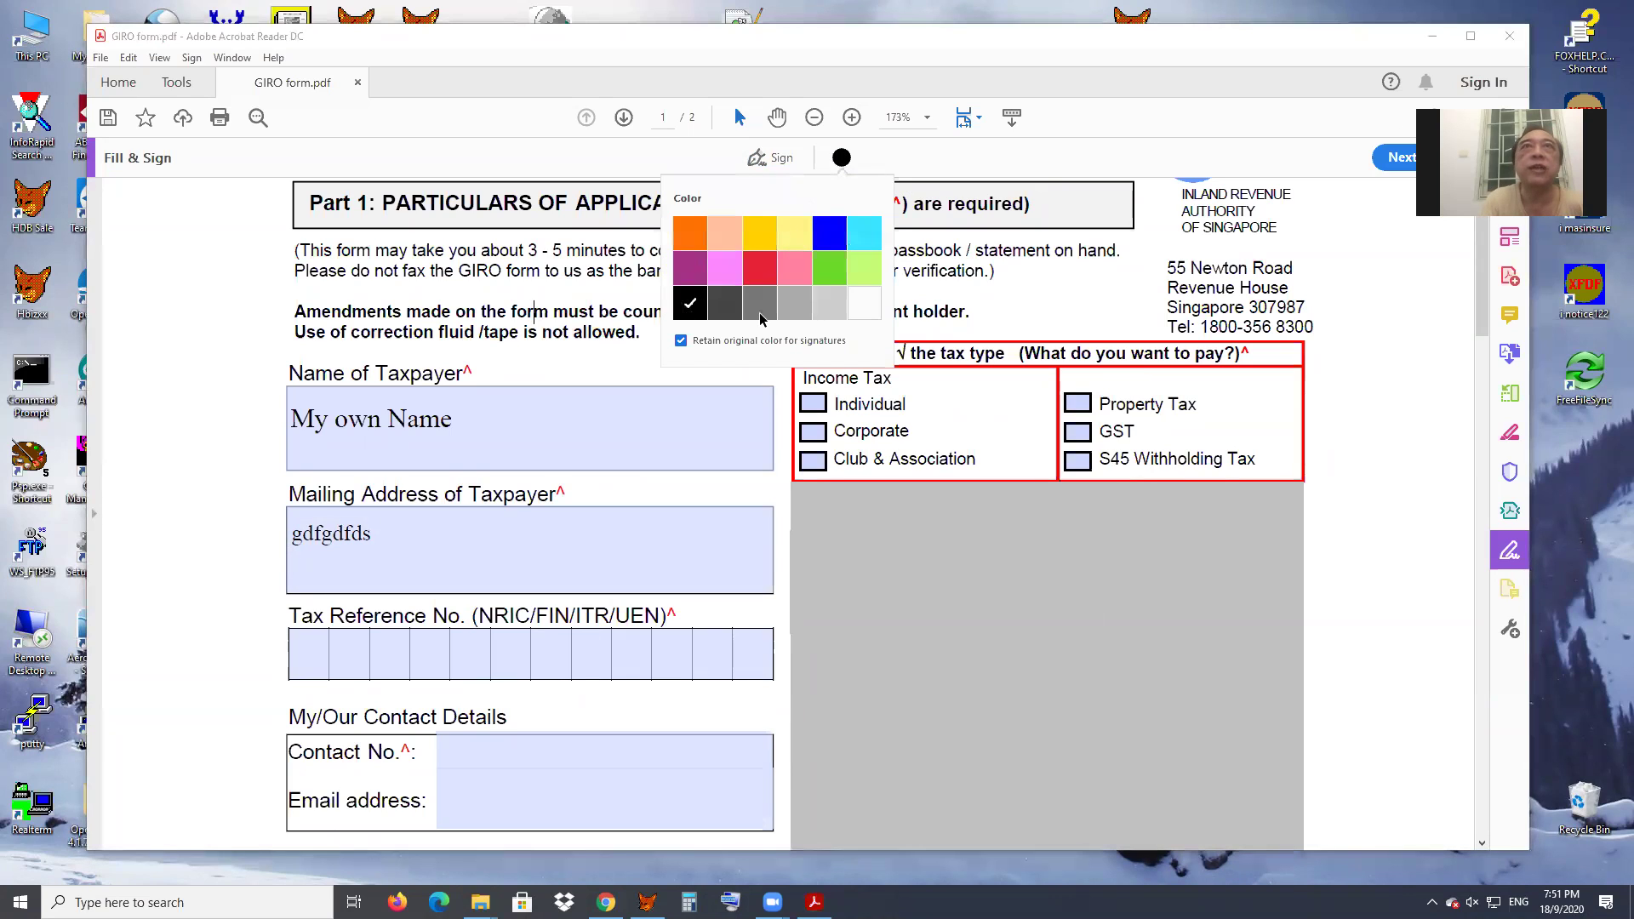
{"action": "left_click", "coordinate": [753, 265]}
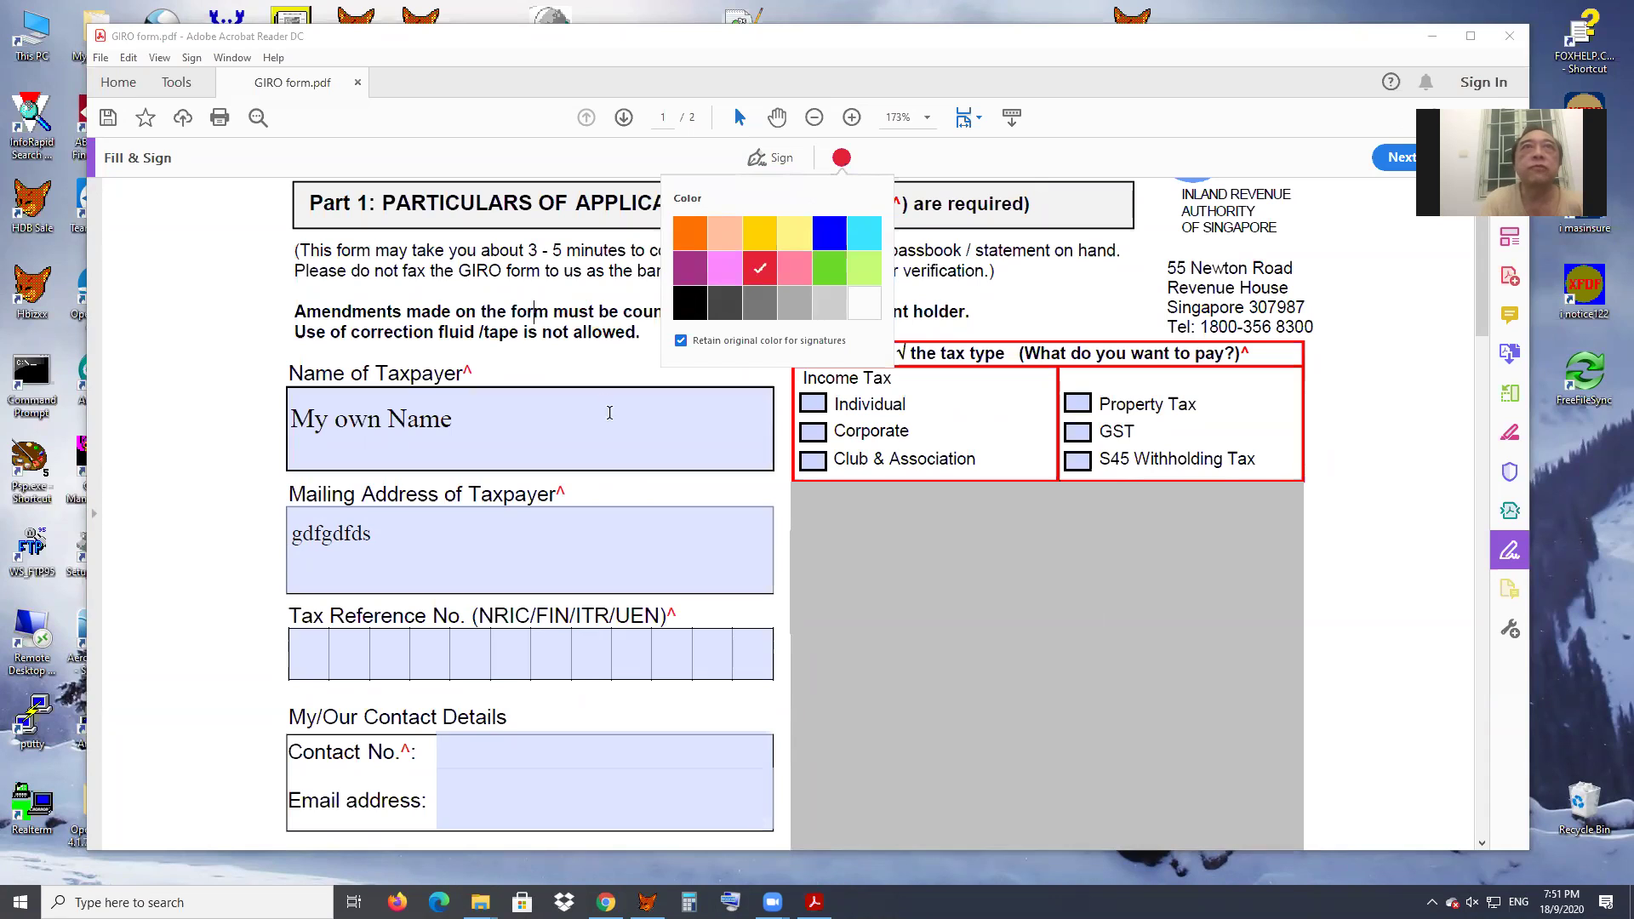
- Append the test text "gfdgdfgfdgd" to the Name of Taxpayer entry and recheck the colour palette
{"action": "left_click", "coordinate": [533, 435]}
{"action": "type", "text": "gfdgdf"}
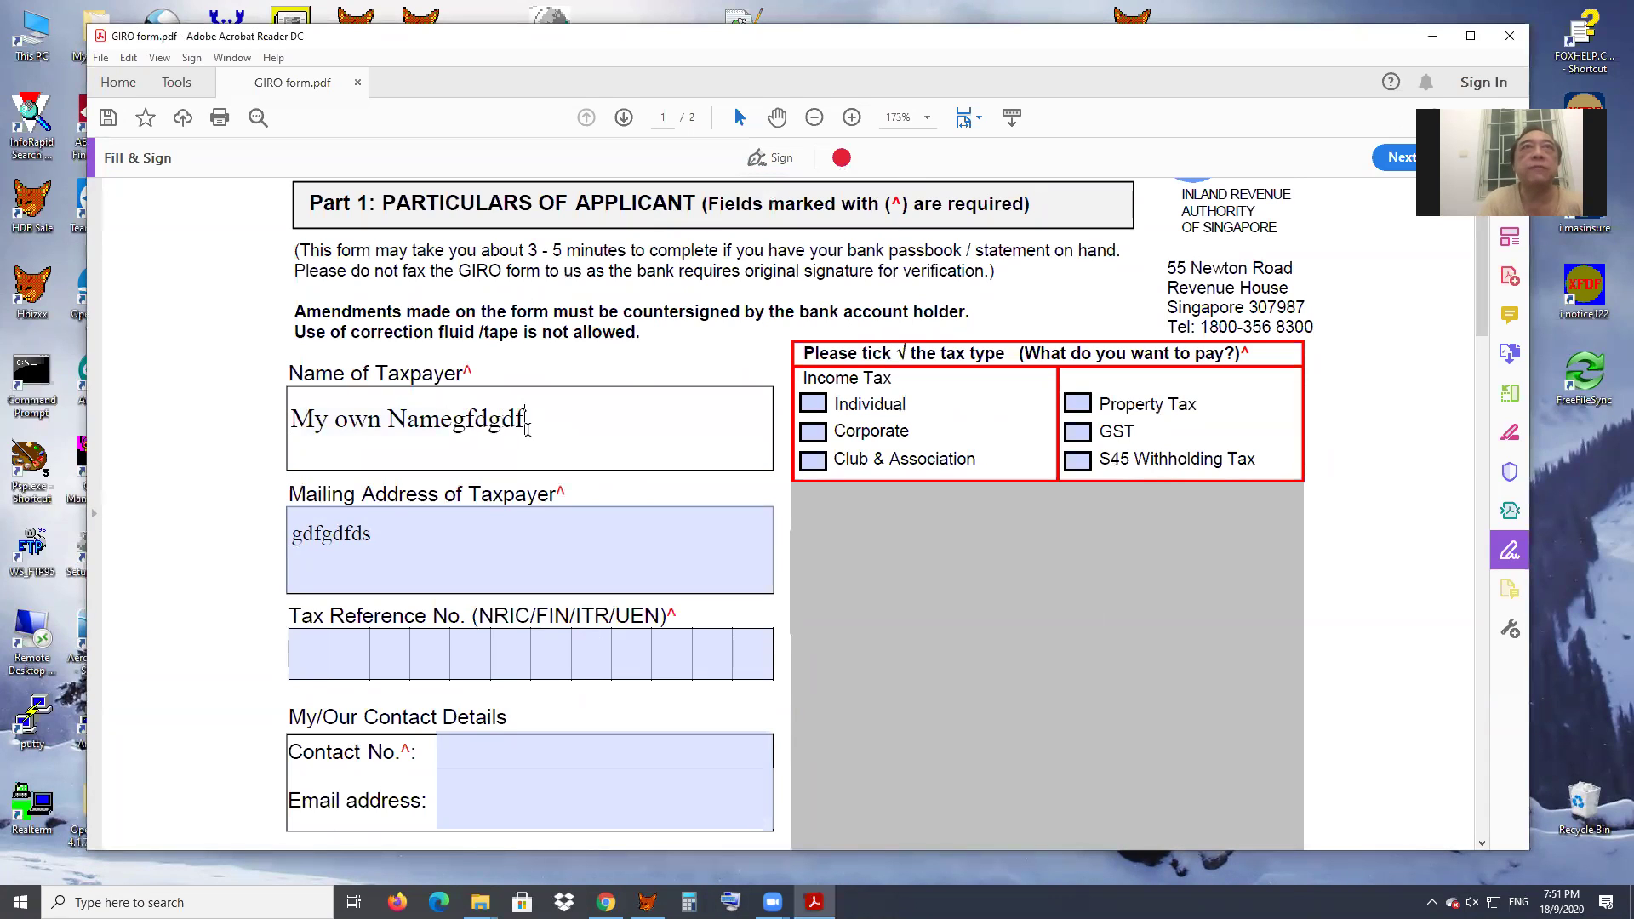
{"action": "left_click_drag", "start_coordinate": [599, 413], "coordinate": [369, 415]}
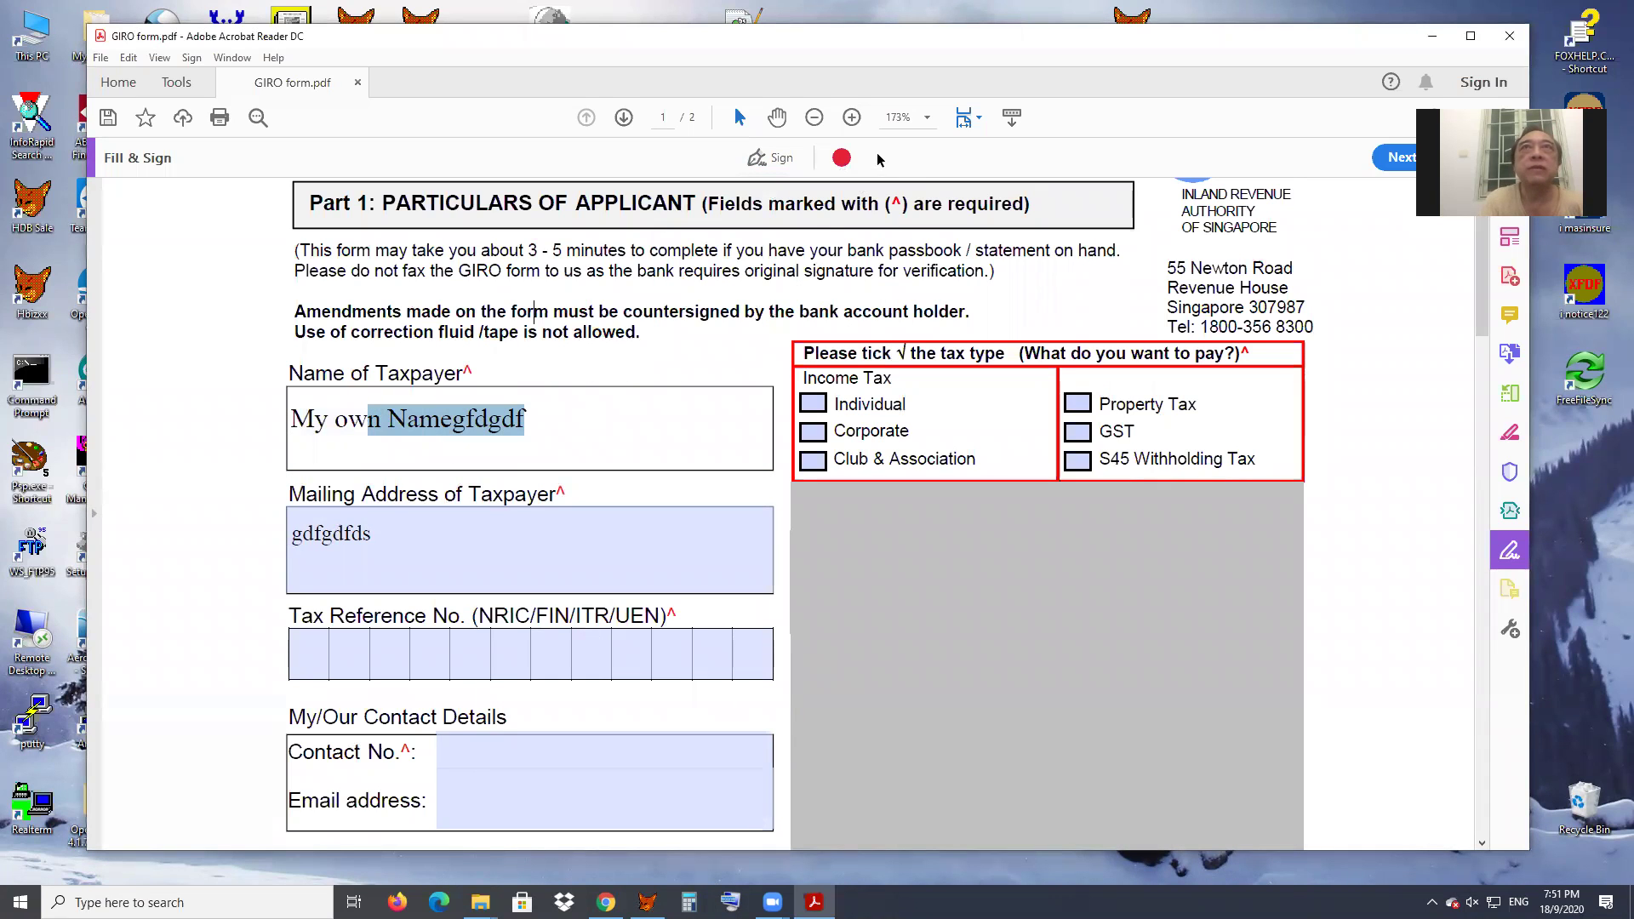
{"action": "left_click", "coordinate": [842, 158]}
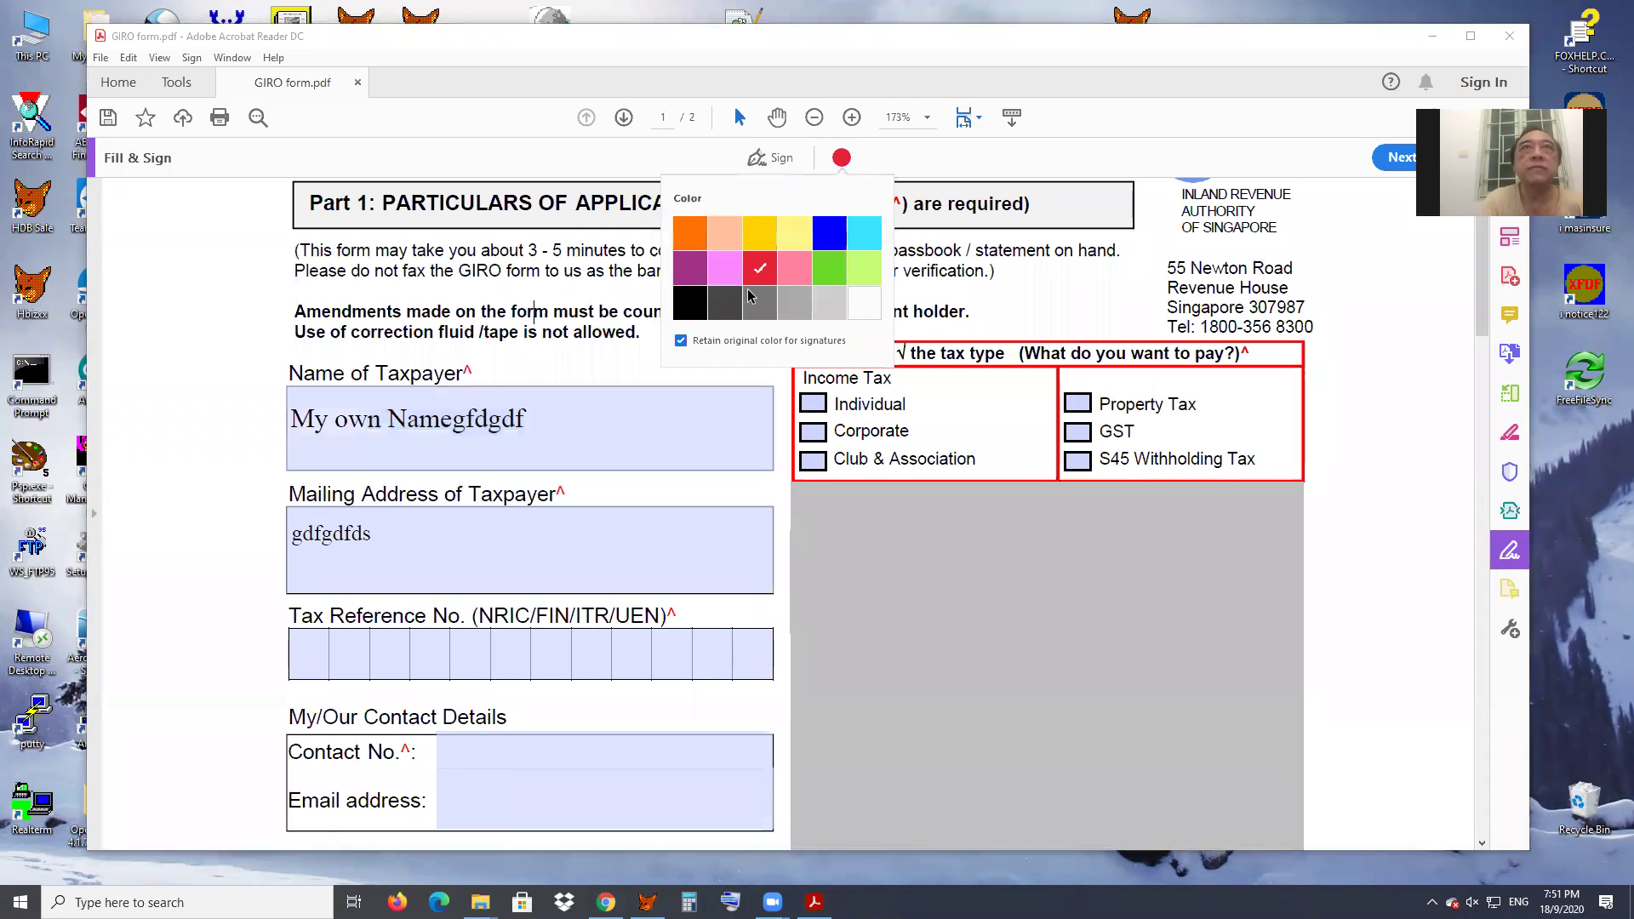
{"action": "left_click", "coordinate": [609, 426]}
{"action": "type", "text": "gfdgd"}
- Tick the tax types Individual, Property Tax, GST and S45 Withholding Tax
{"action": "left_click", "coordinate": [814, 404]}
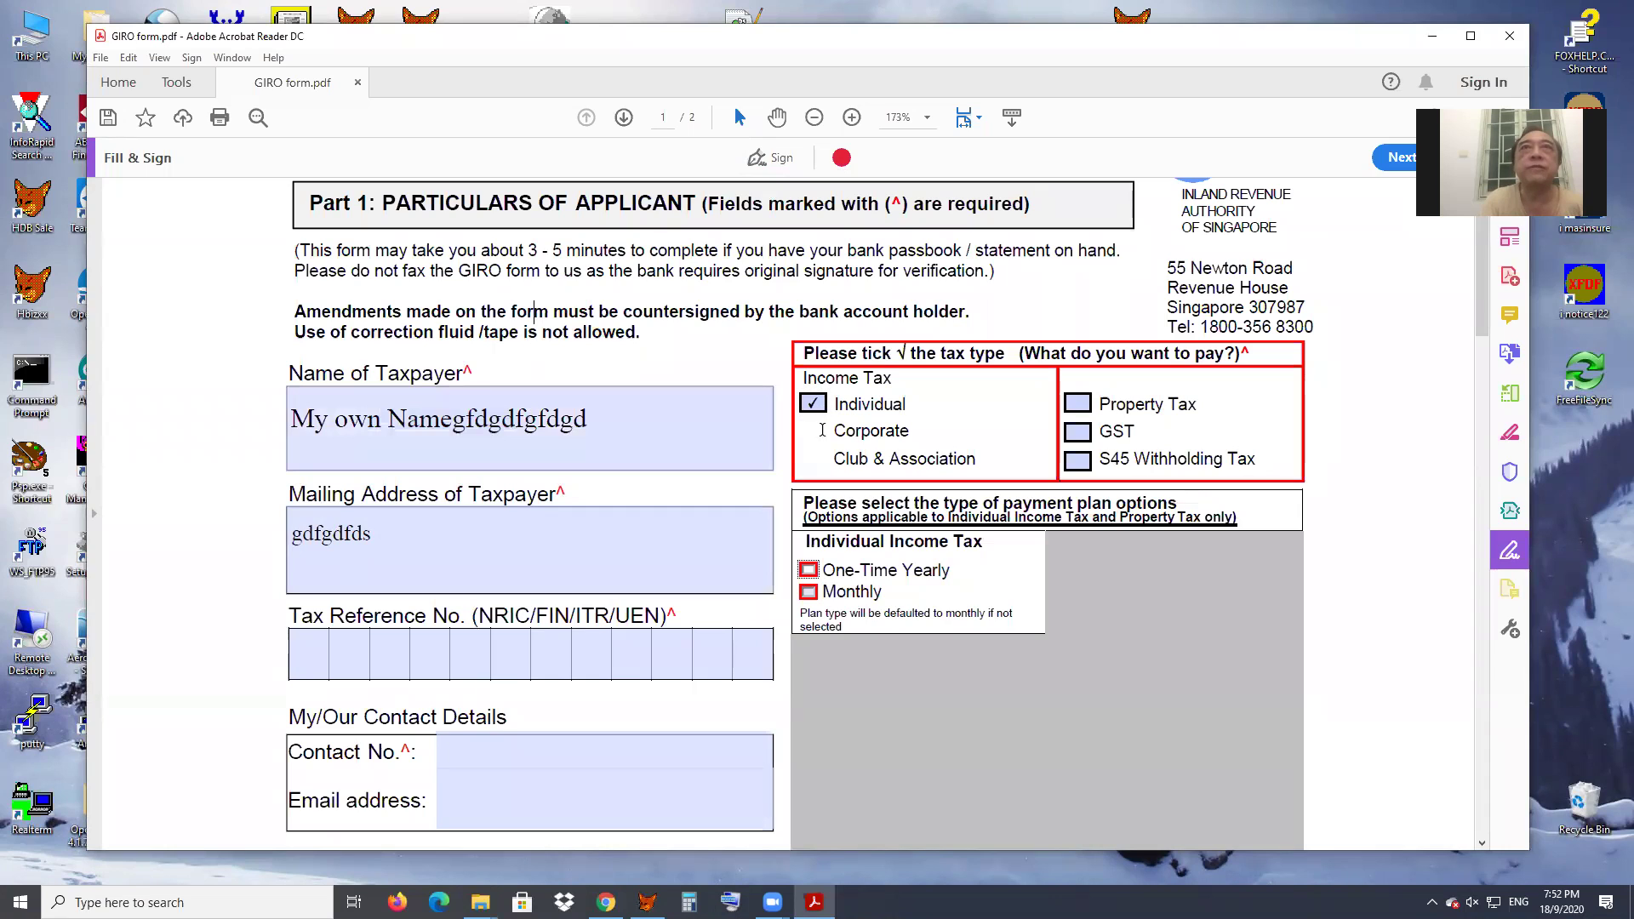
{"action": "left_click", "coordinate": [1077, 404]}
{"action": "left_click", "coordinate": [1077, 431]}
{"action": "left_click", "coordinate": [1079, 461]}
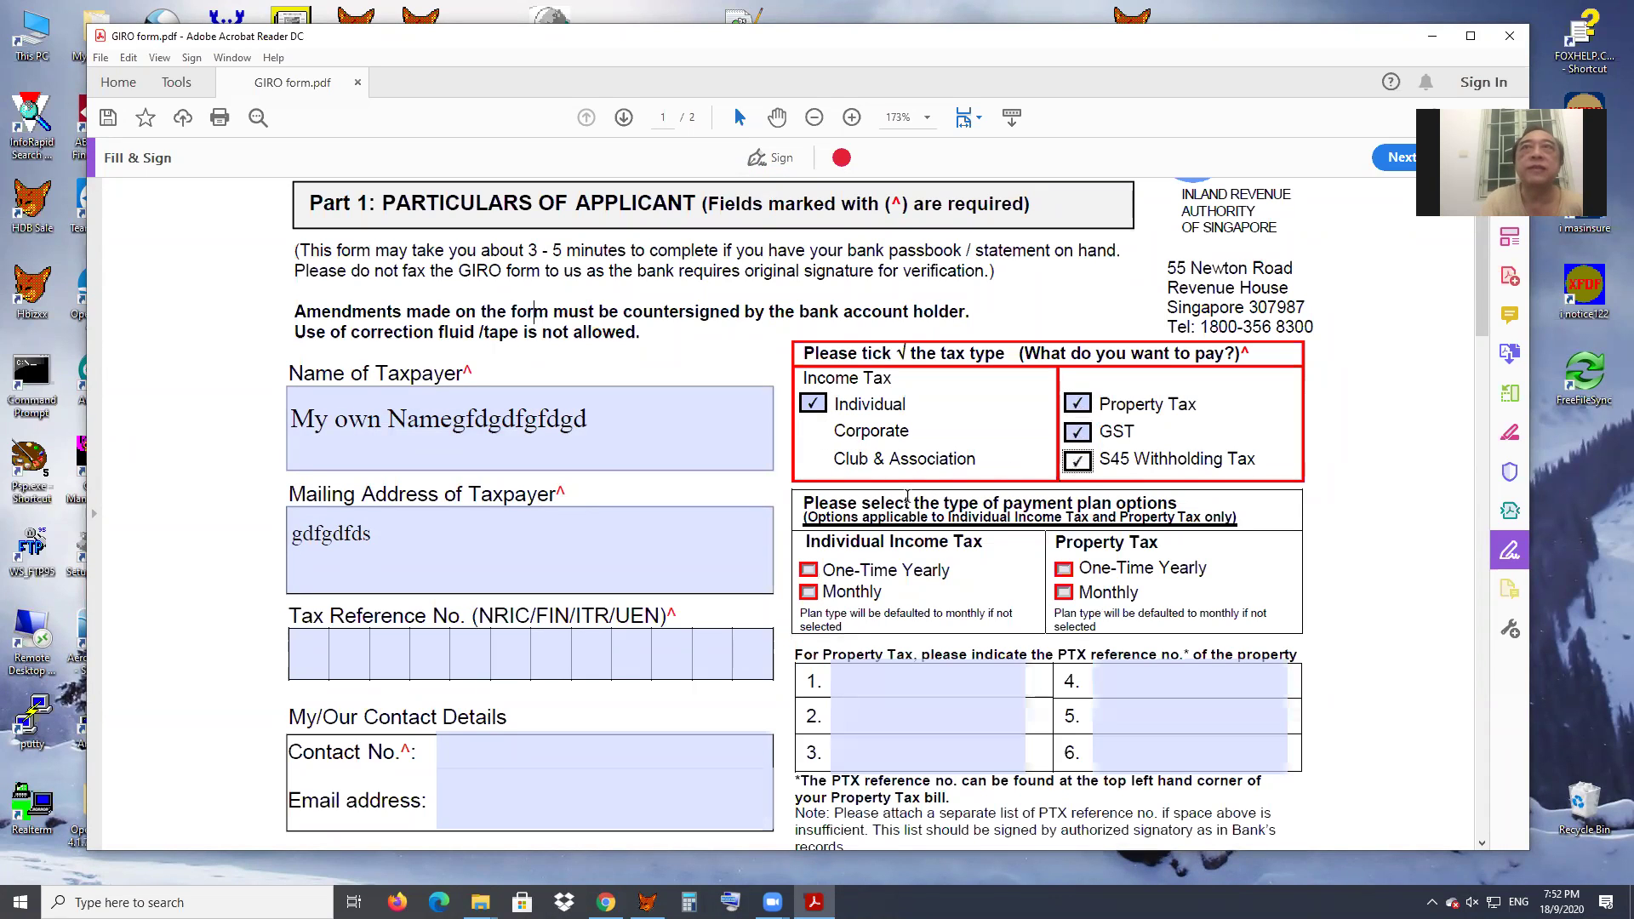
- Select One-Time Yearly for Individual Income Tax and enter "fdgdf" as the first PTX reference number
{"action": "left_click", "coordinate": [808, 569]}
{"action": "left_click", "coordinate": [843, 681]}
{"action": "type", "text": "fdg"}
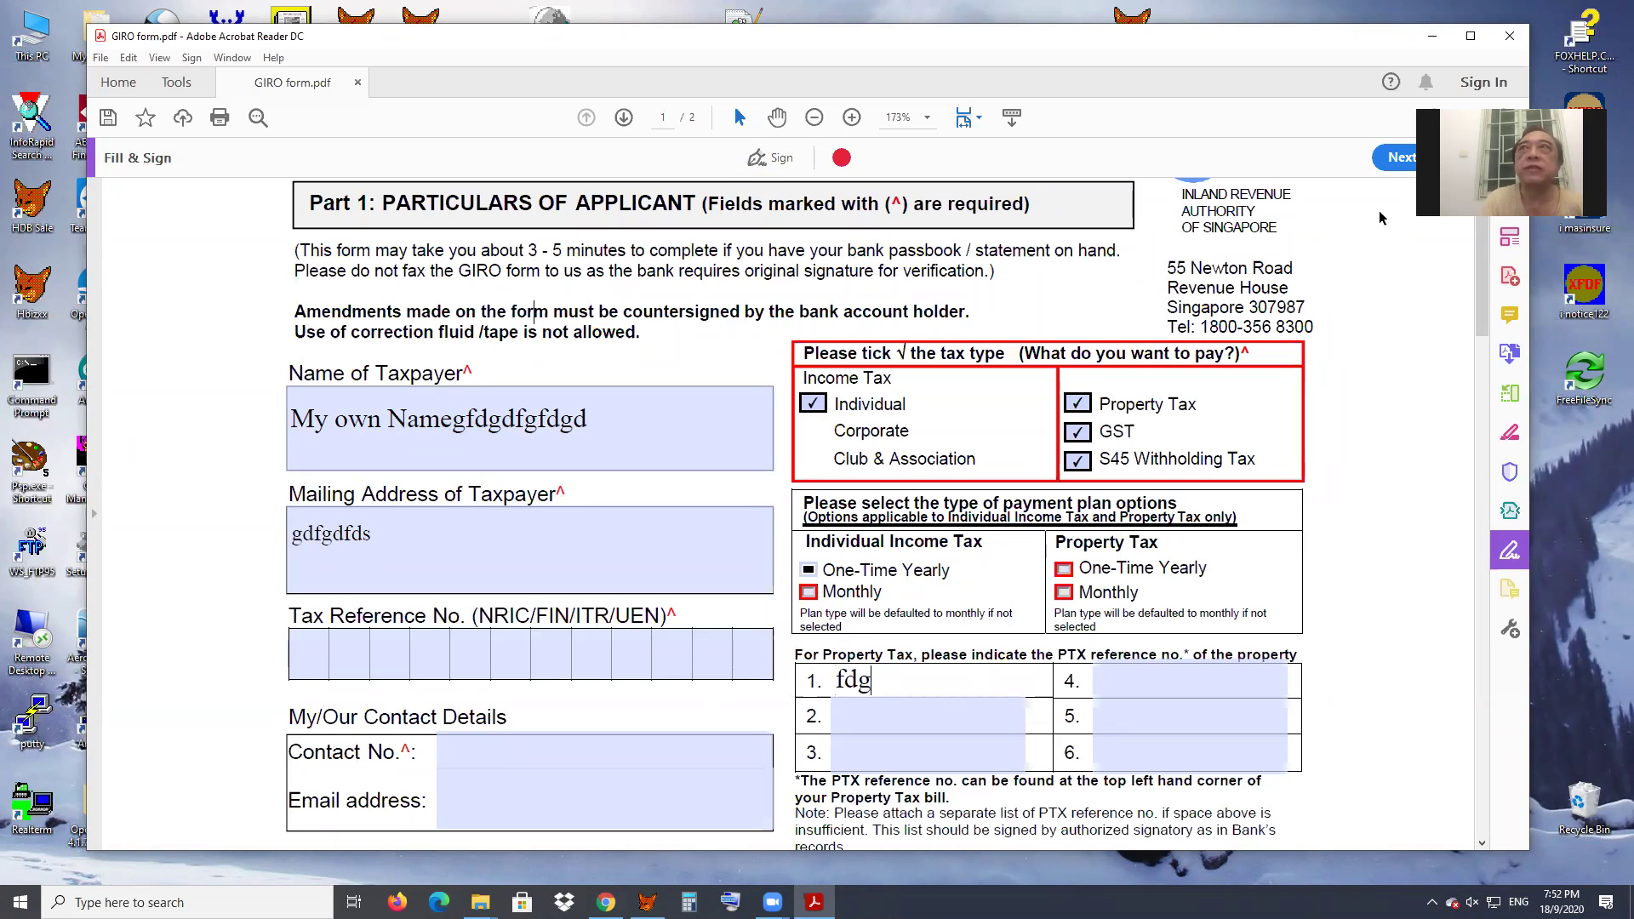
{"action": "type", "text": "df"}
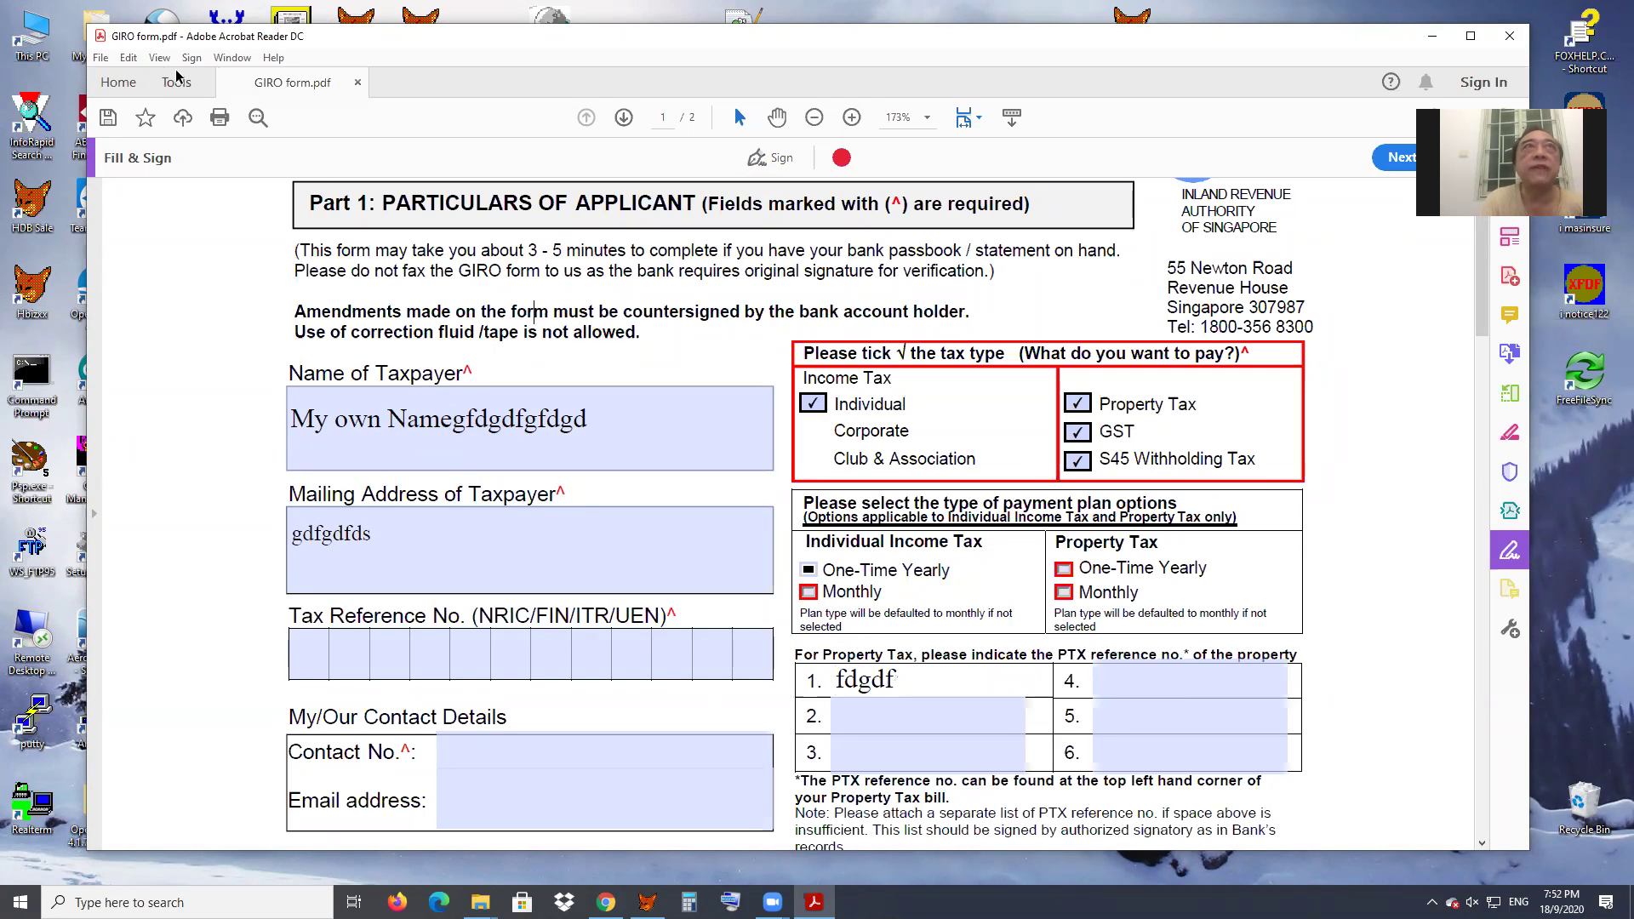
- Save the filled form as GIRO form.pdf in the SMS folder, replacing the existing file
{"action": "left_click", "coordinate": [101, 58]}
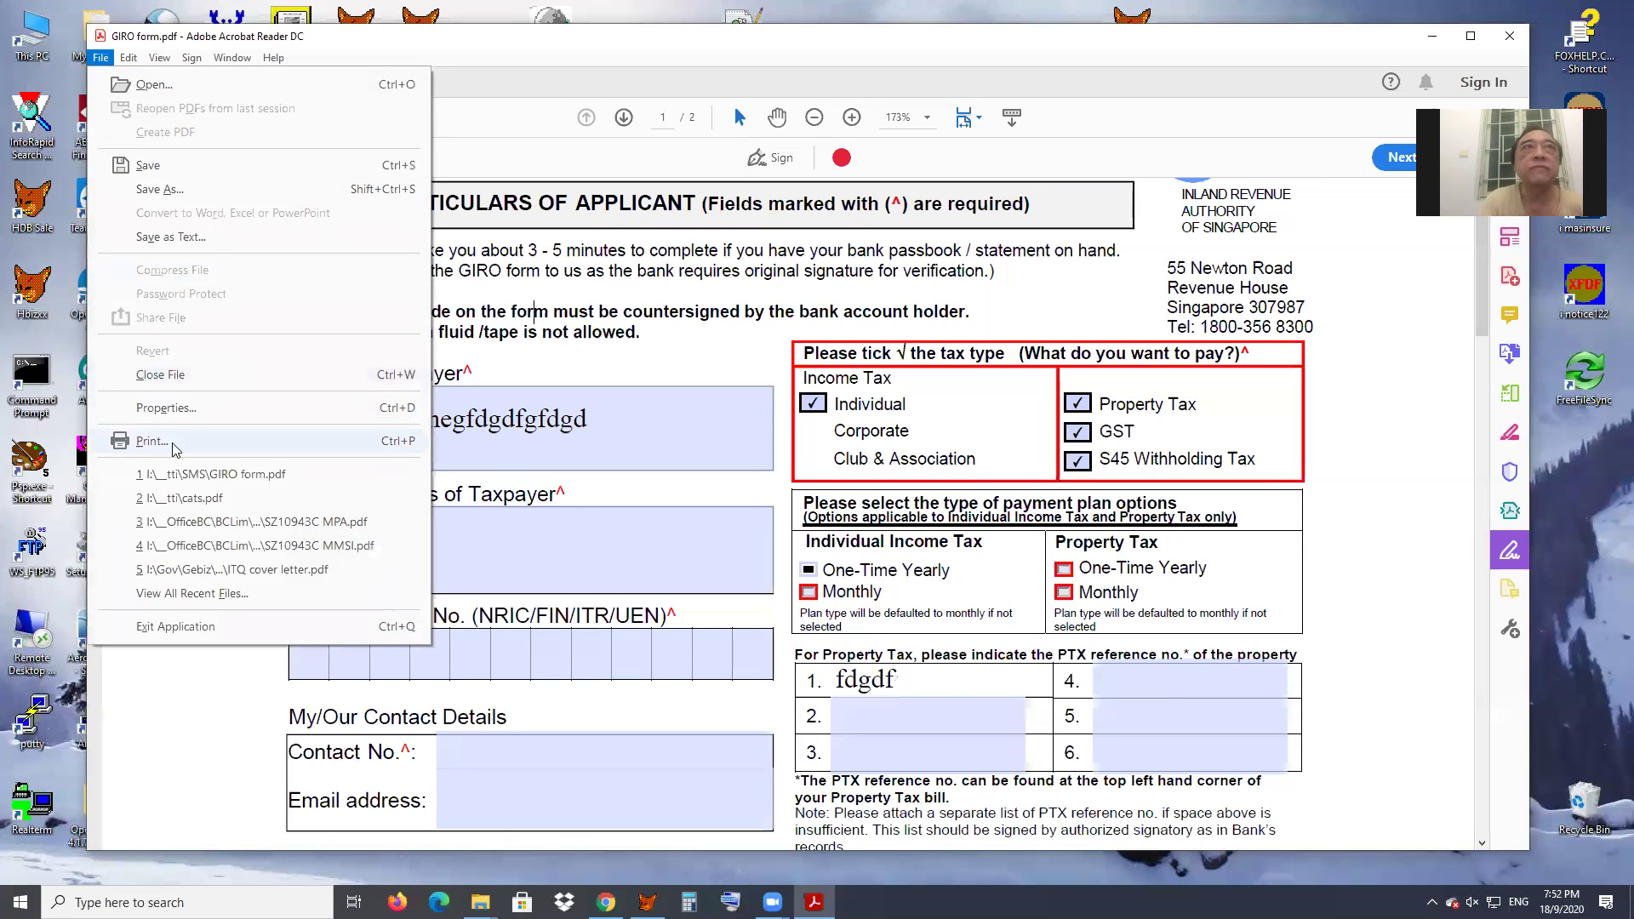
{"action": "left_click", "coordinate": [180, 169]}
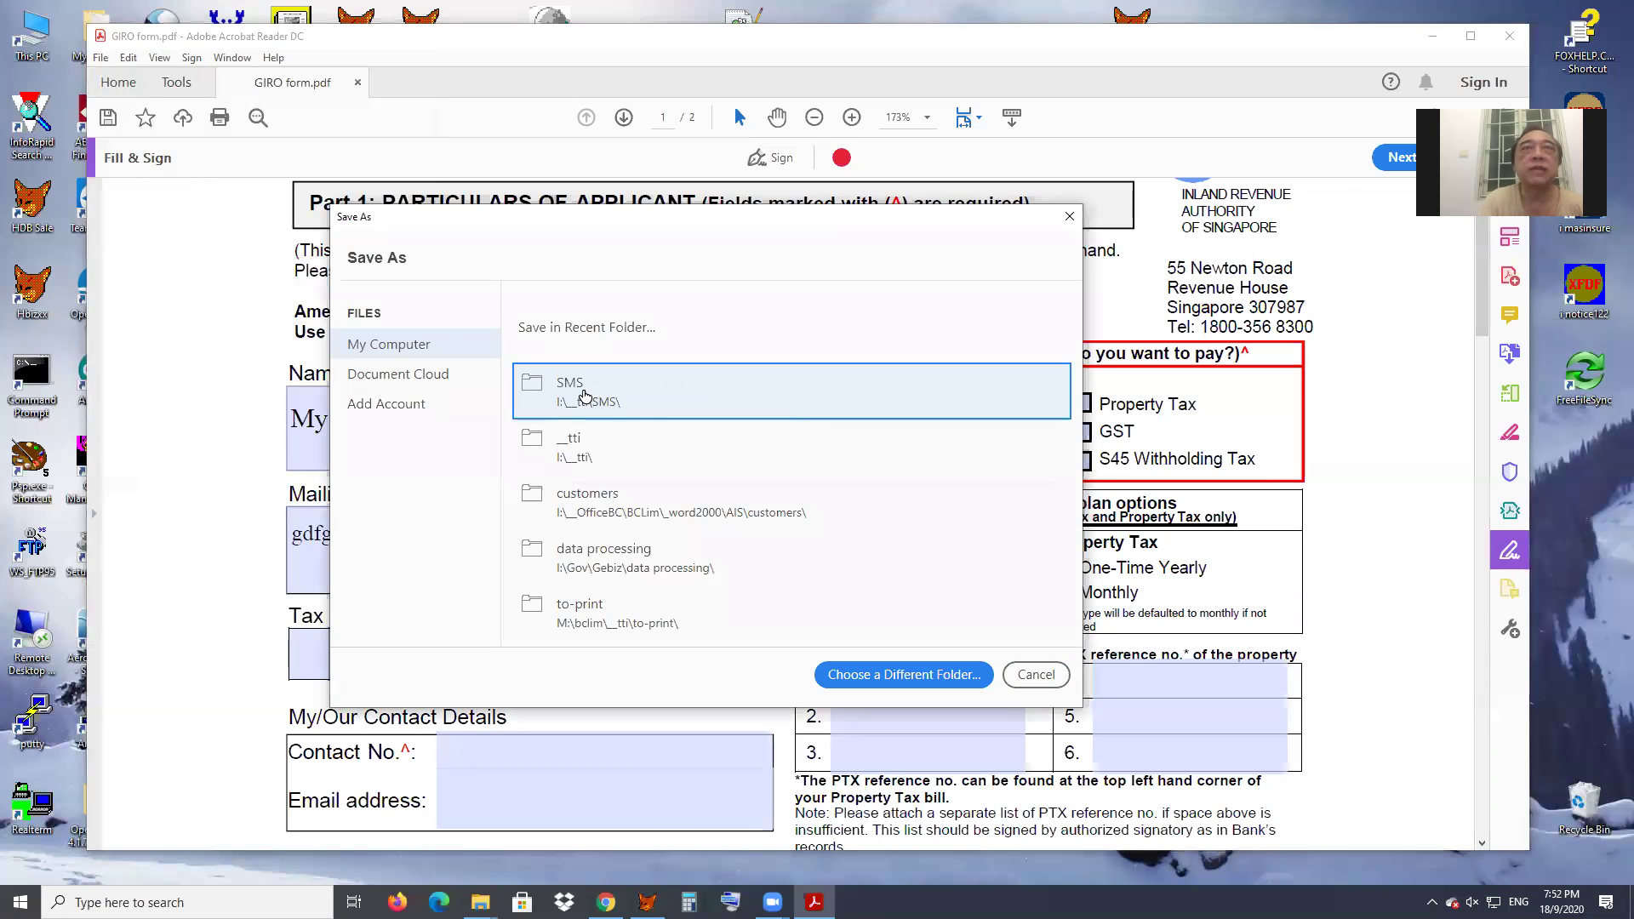
{"action": "left_click", "coordinate": [584, 396]}
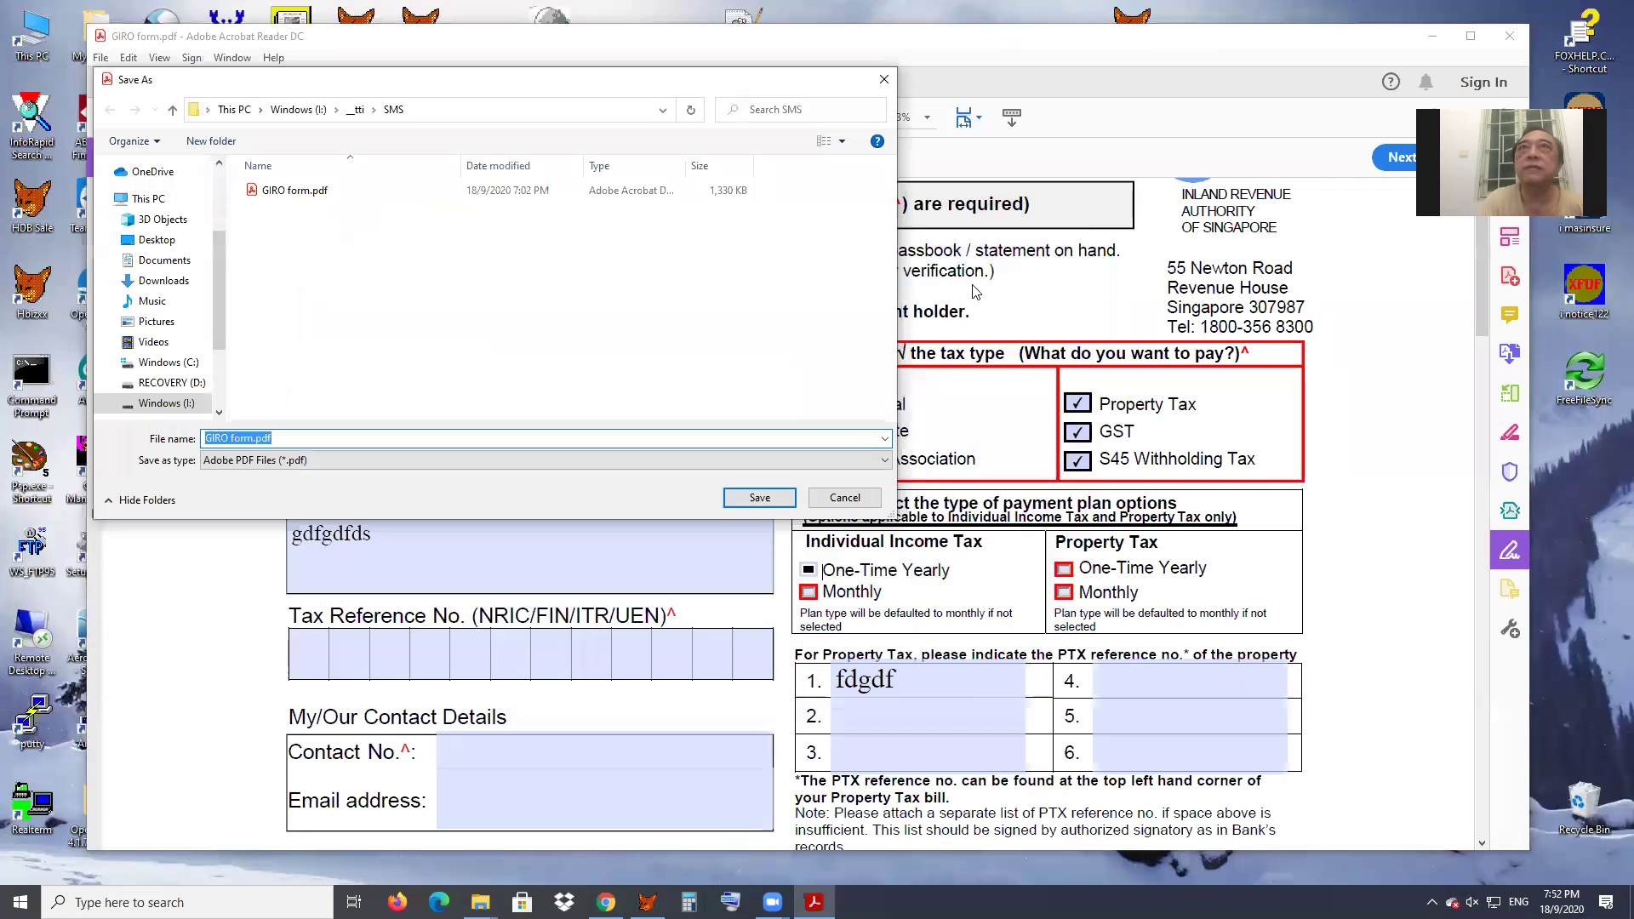
{"action": "left_click", "coordinate": [767, 500]}
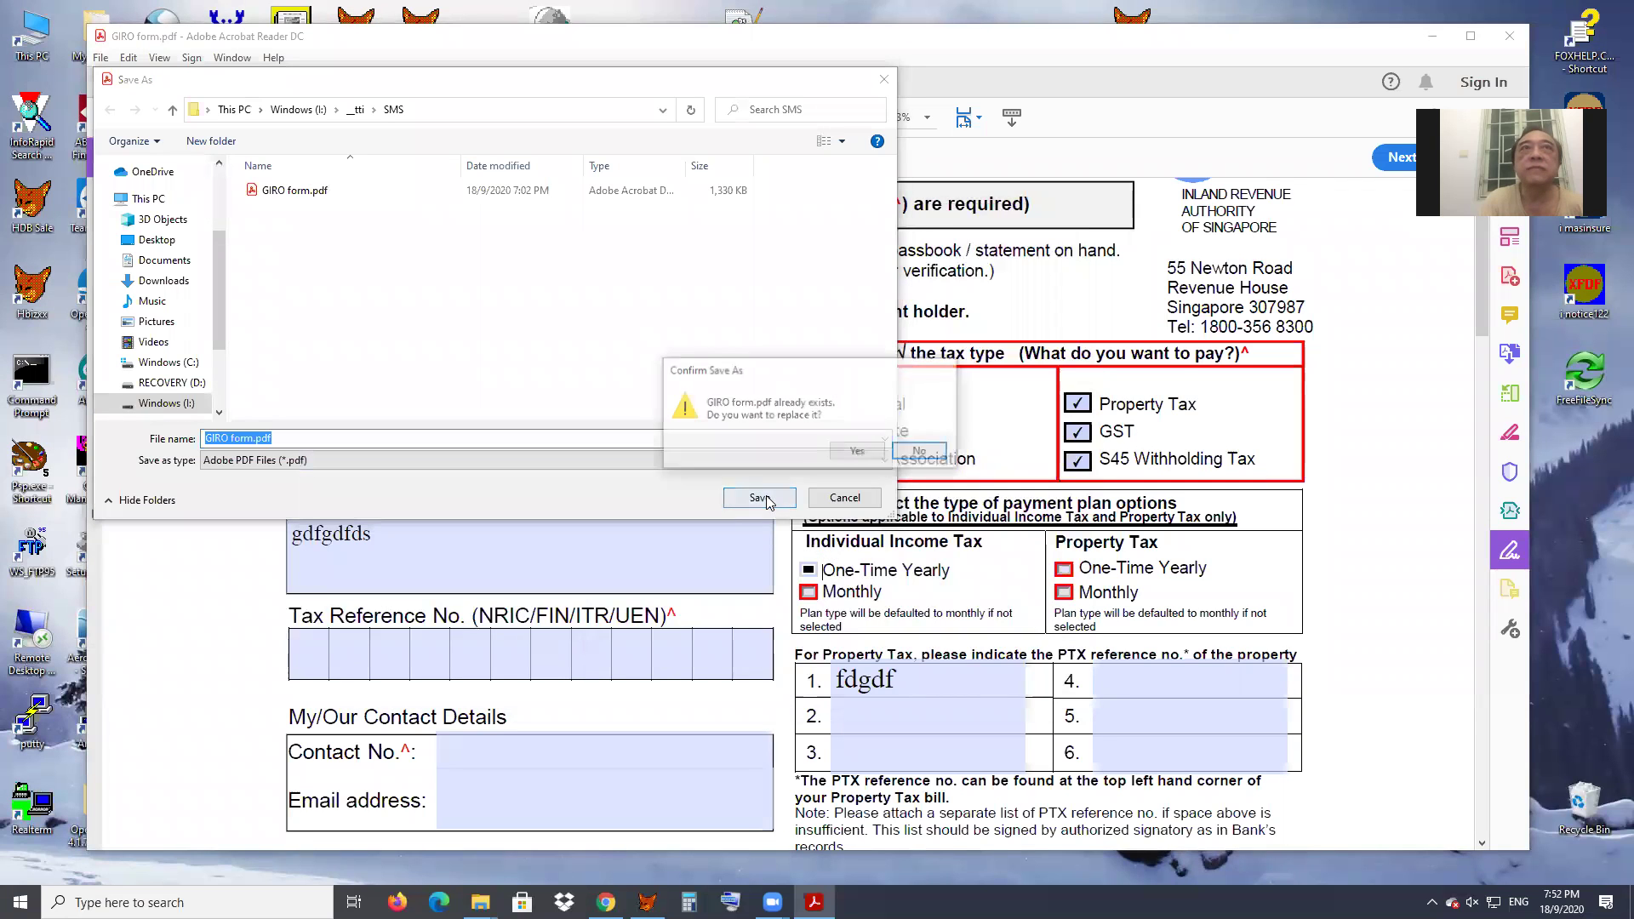
{"action": "left_click", "coordinate": [858, 452]}
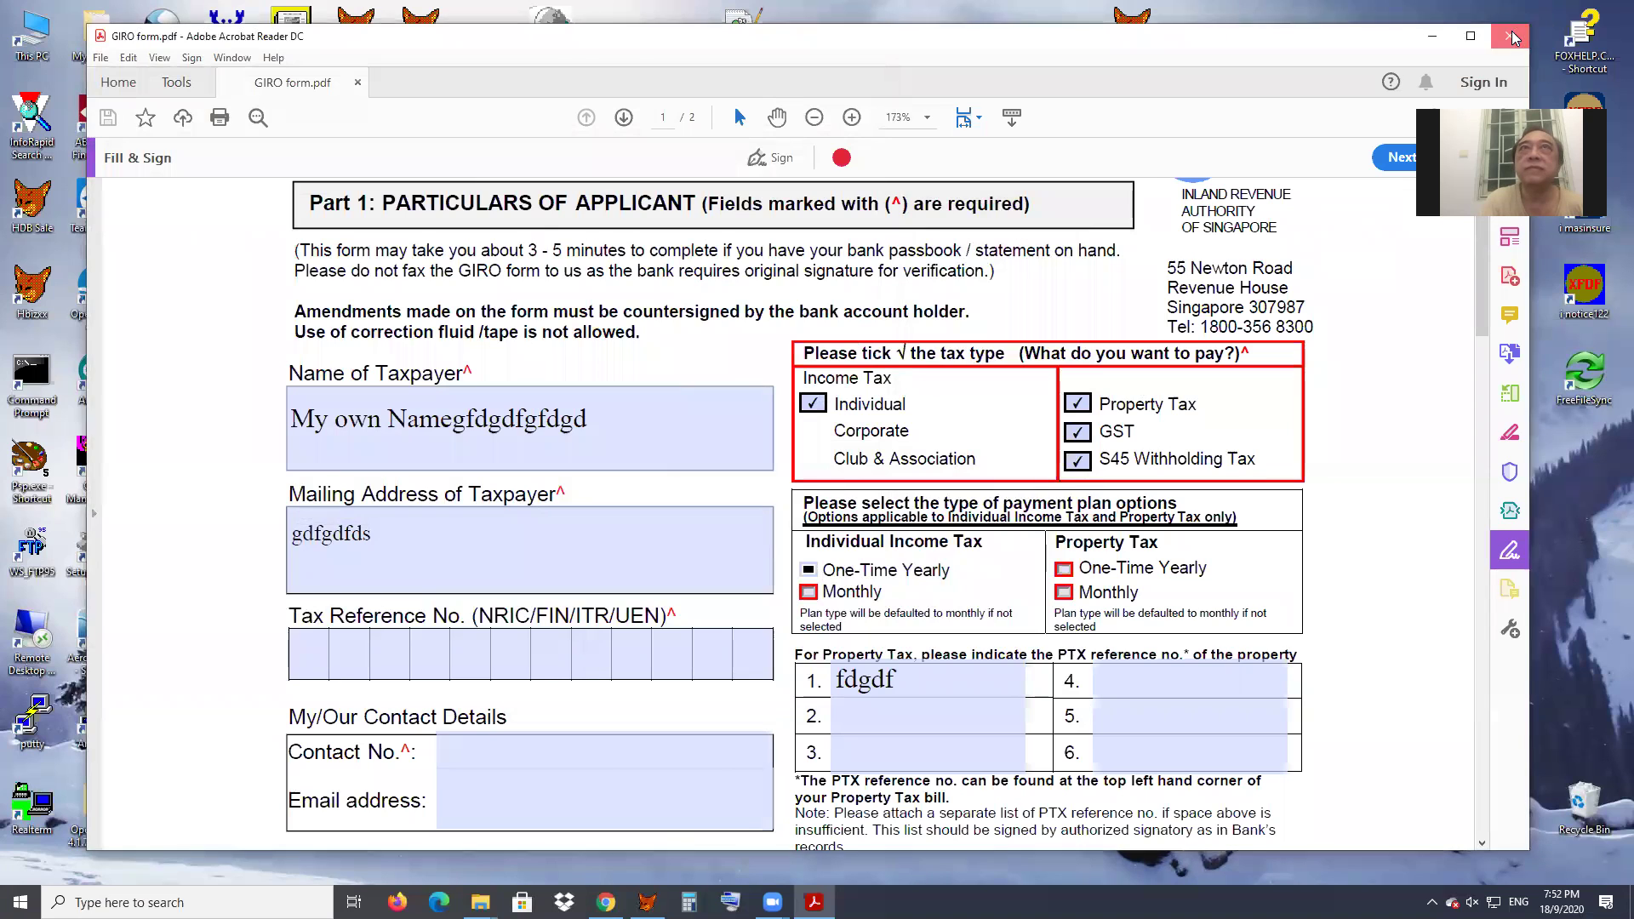
- Close the saved form and reopen GIRO form.pdf to check its entries
{"action": "key", "text": "alt+F4"}
{"action": "double_click", "coordinate": [292, 372]}
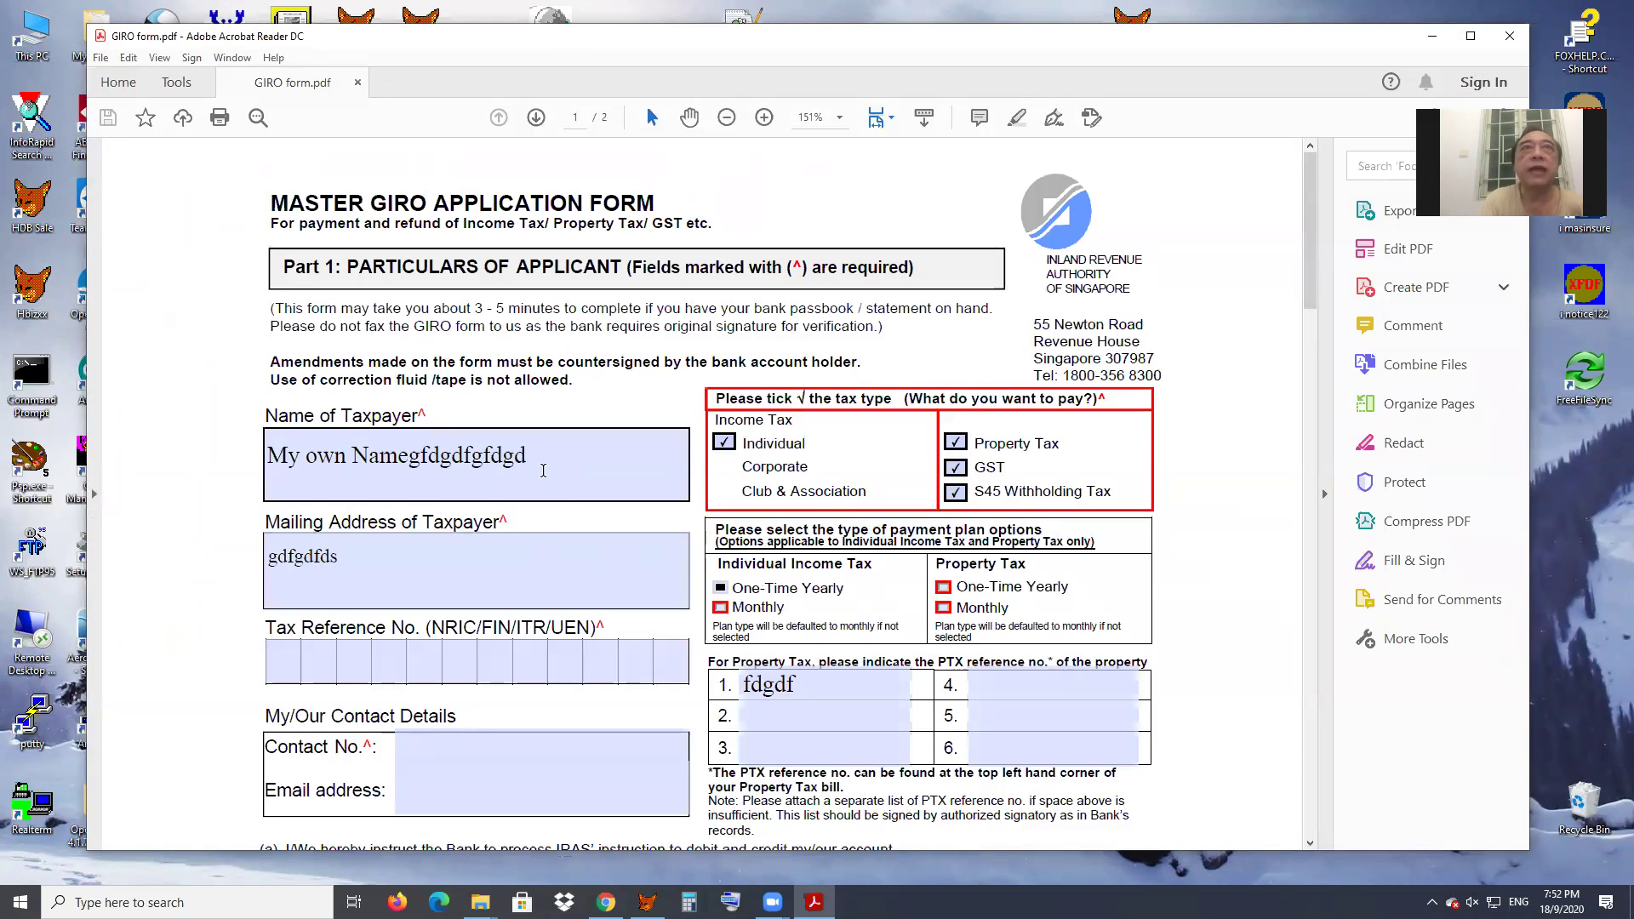
- Fill in the Tax Reference No. field with a six-letter sample value
{"action": "left_click", "coordinate": [545, 576]}
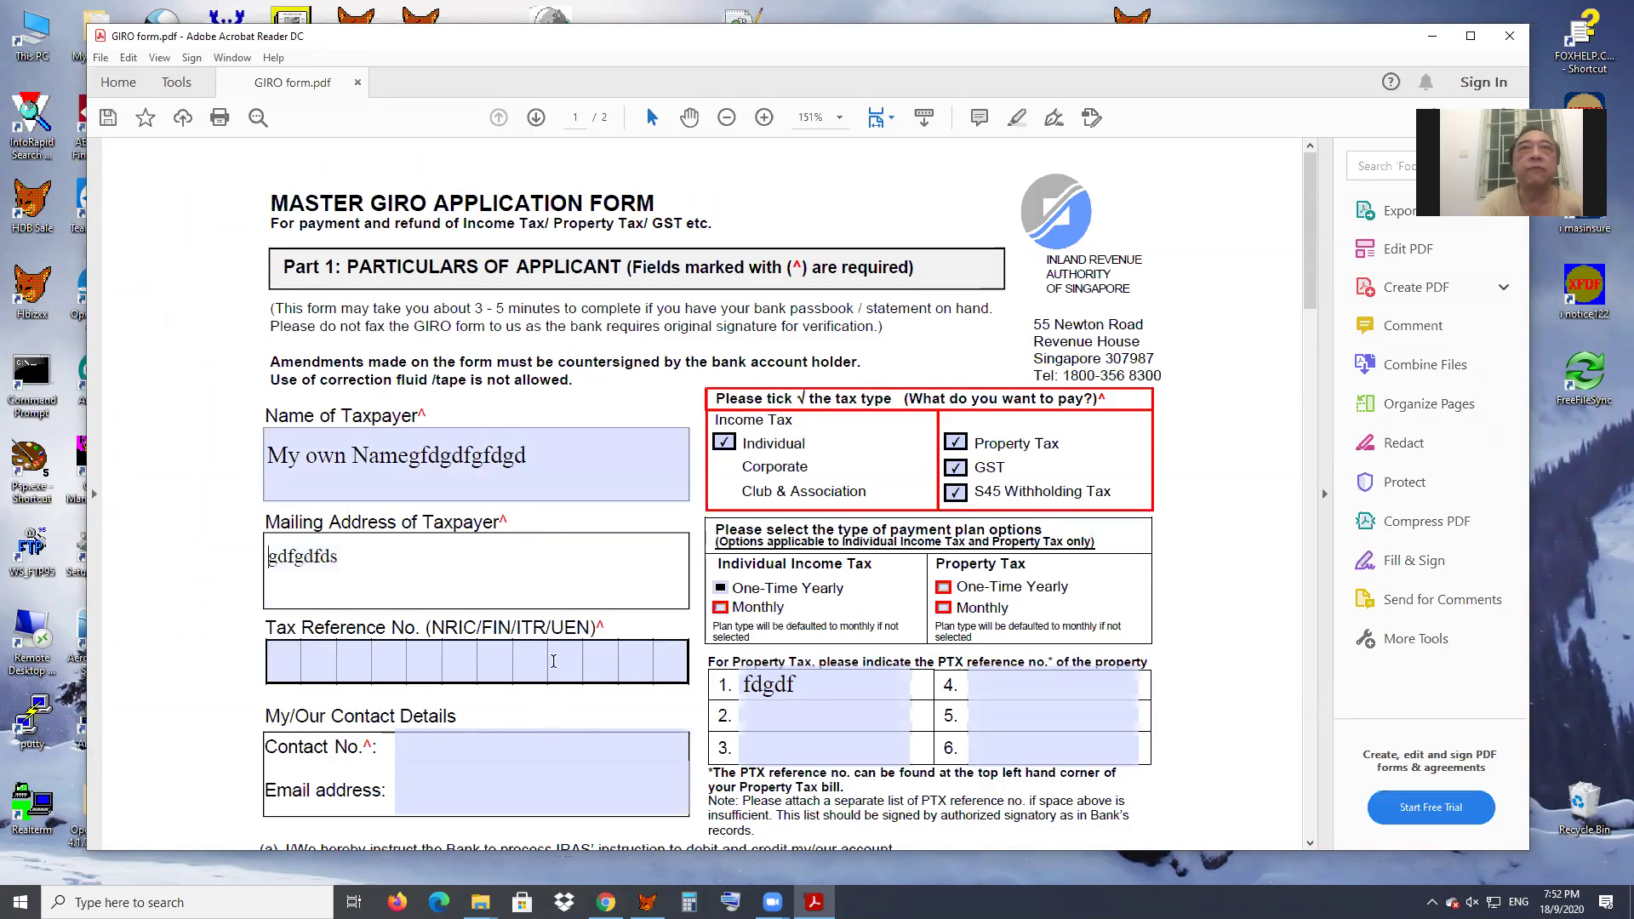
{"action": "left_click", "coordinate": [347, 651]}
{"action": "type", "text": "a"}
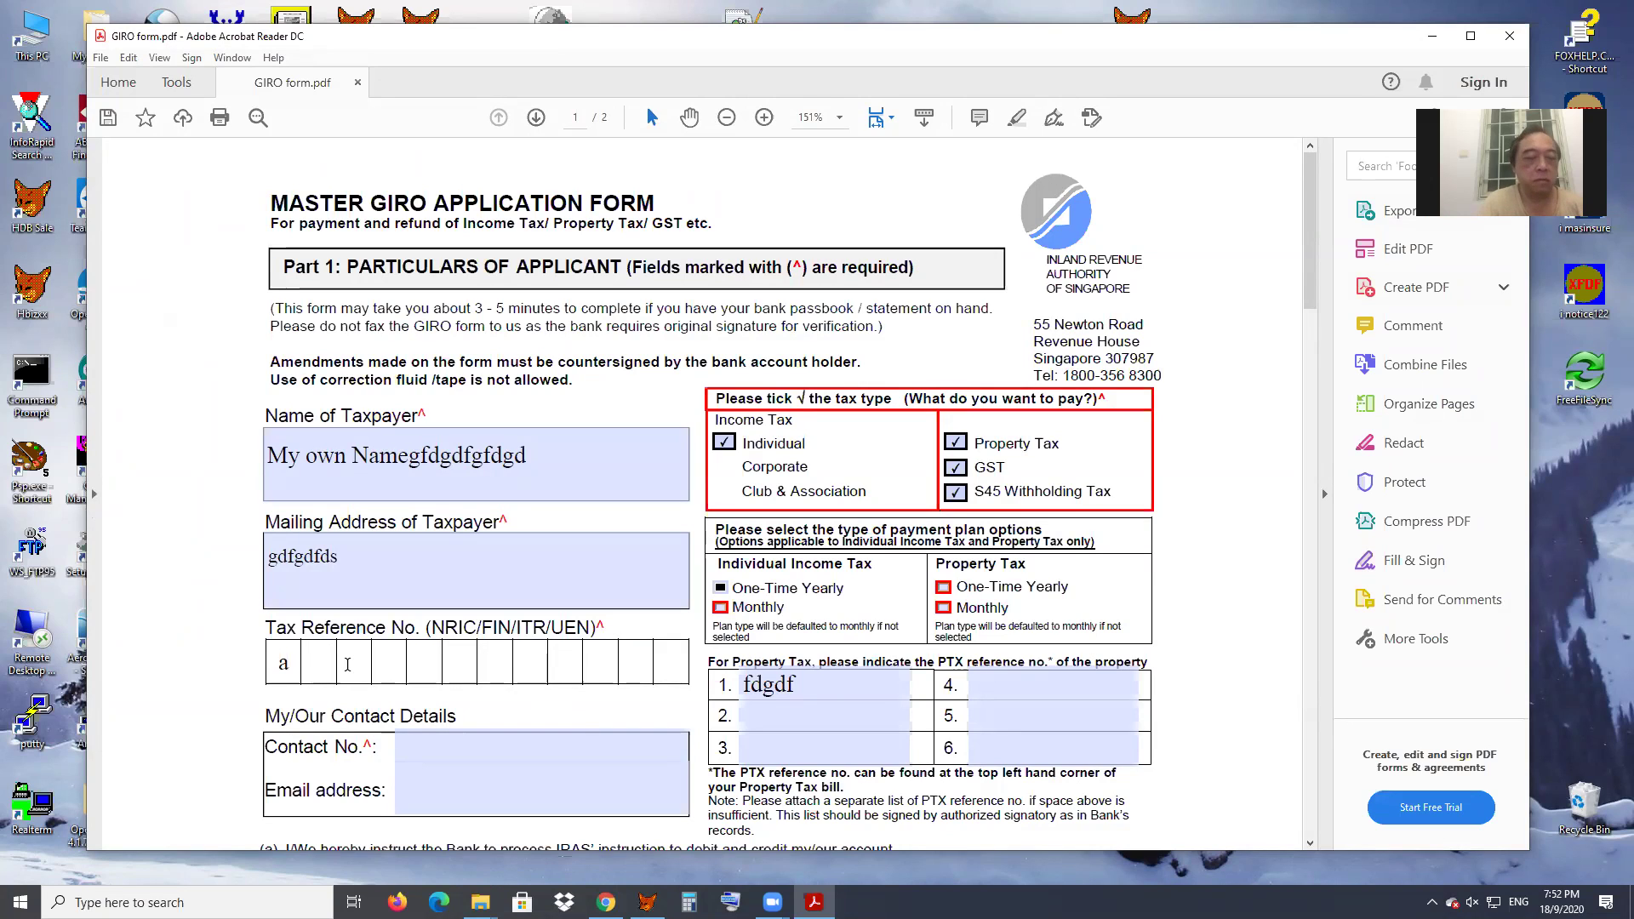
{"action": "type", "text": "bn"}
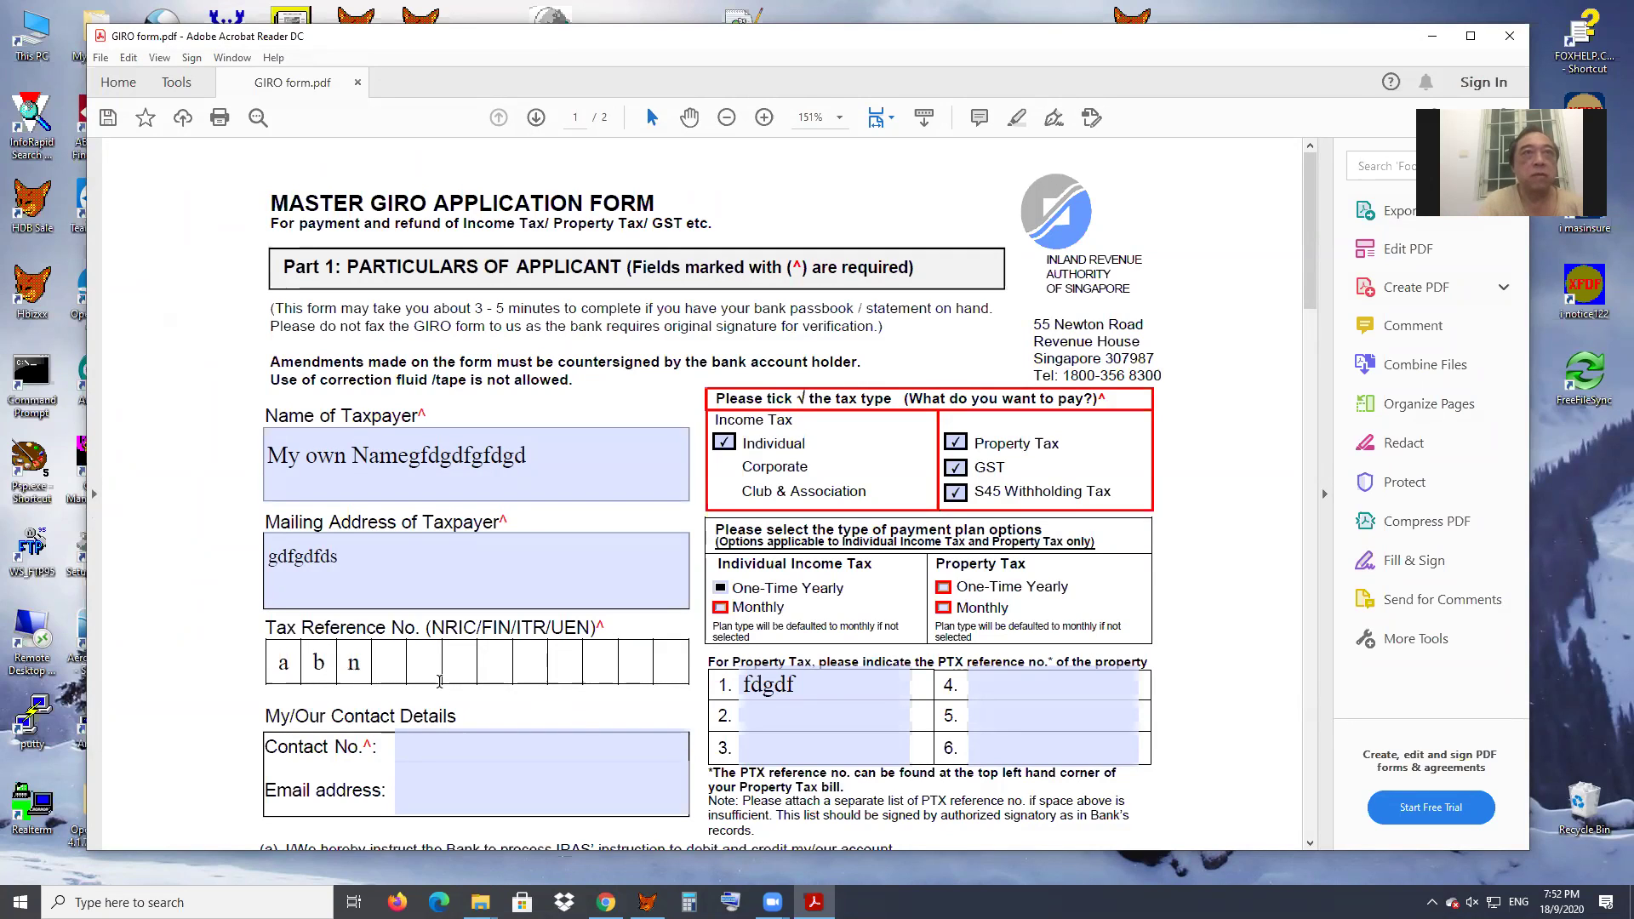
{"action": "key", "text": "BackSpace"}
{"action": "type", "text": "cdef"}
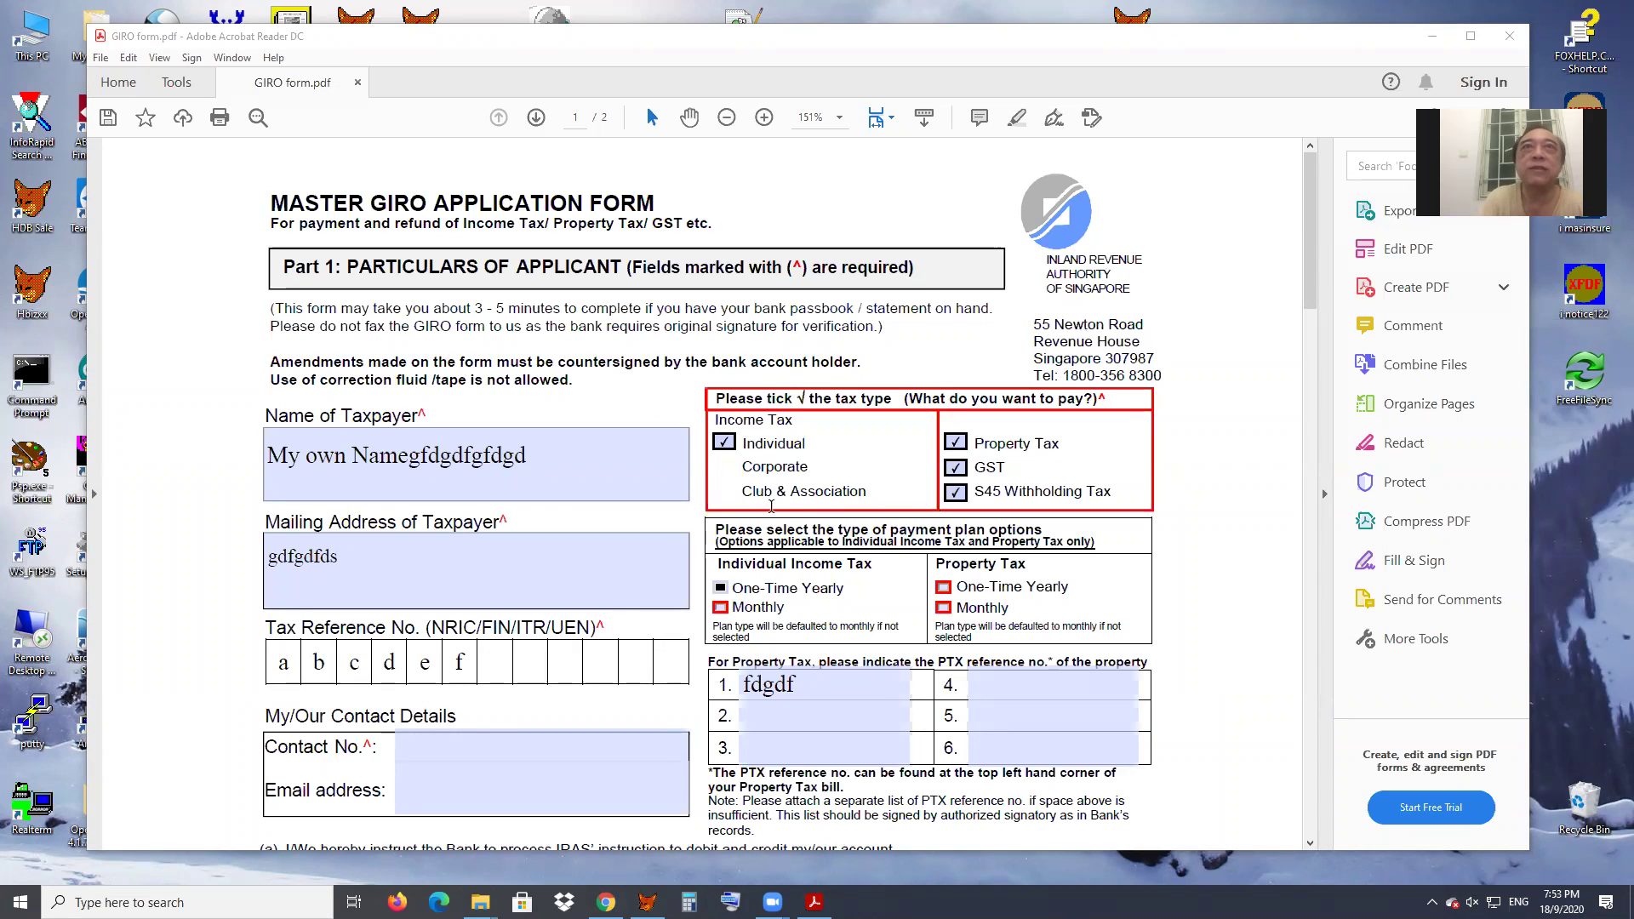
- Try to sign directly in the form's signature box and dismiss the notice
{"action": "left_click", "coordinate": [802, 703]}
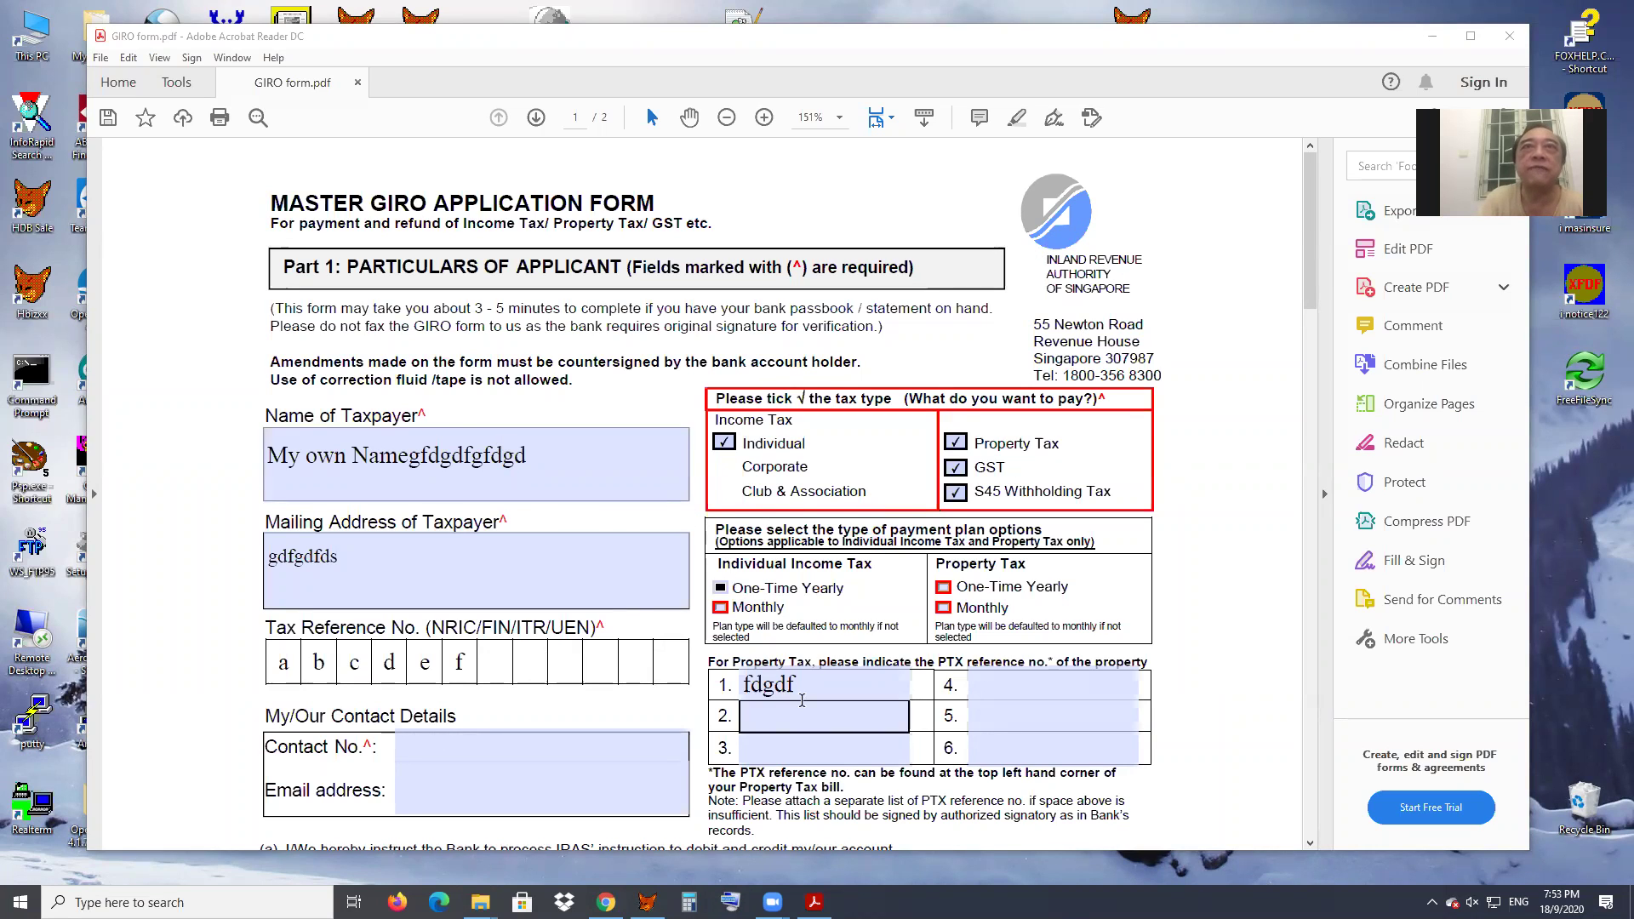
{"action": "scroll", "coordinate": [802, 699], "scroll_direction": "down", "scroll_amount": 10}
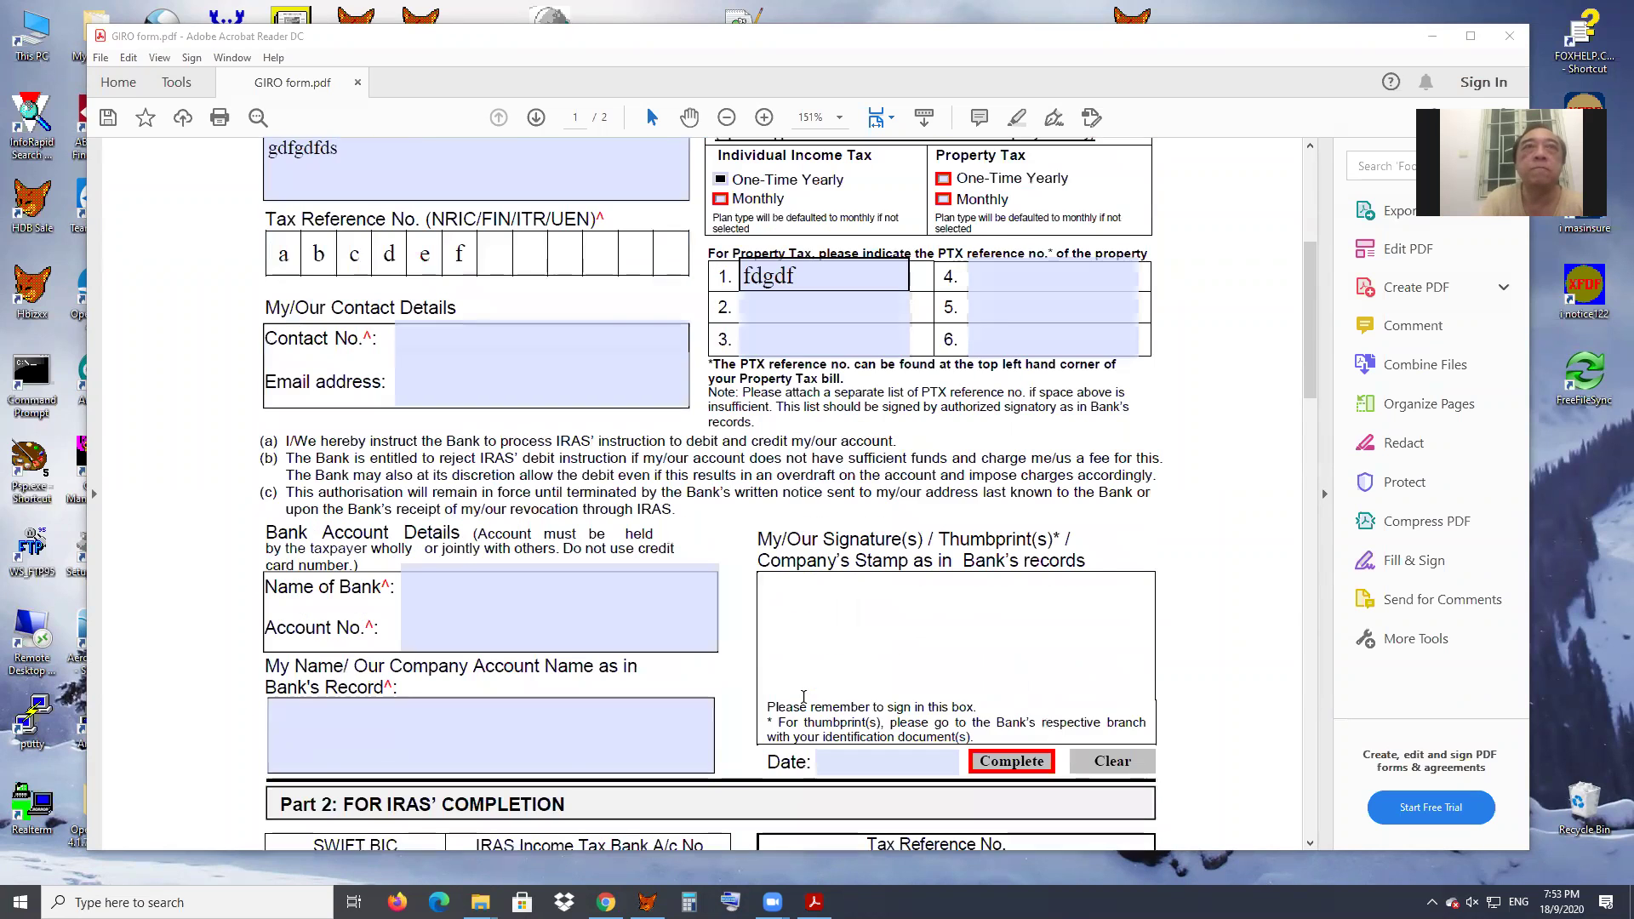
{"action": "scroll", "coordinate": [803, 696], "scroll_direction": "down", "scroll_amount": 9}
{"action": "scroll", "coordinate": [887, 362], "scroll_direction": "up", "scroll_amount": 3}
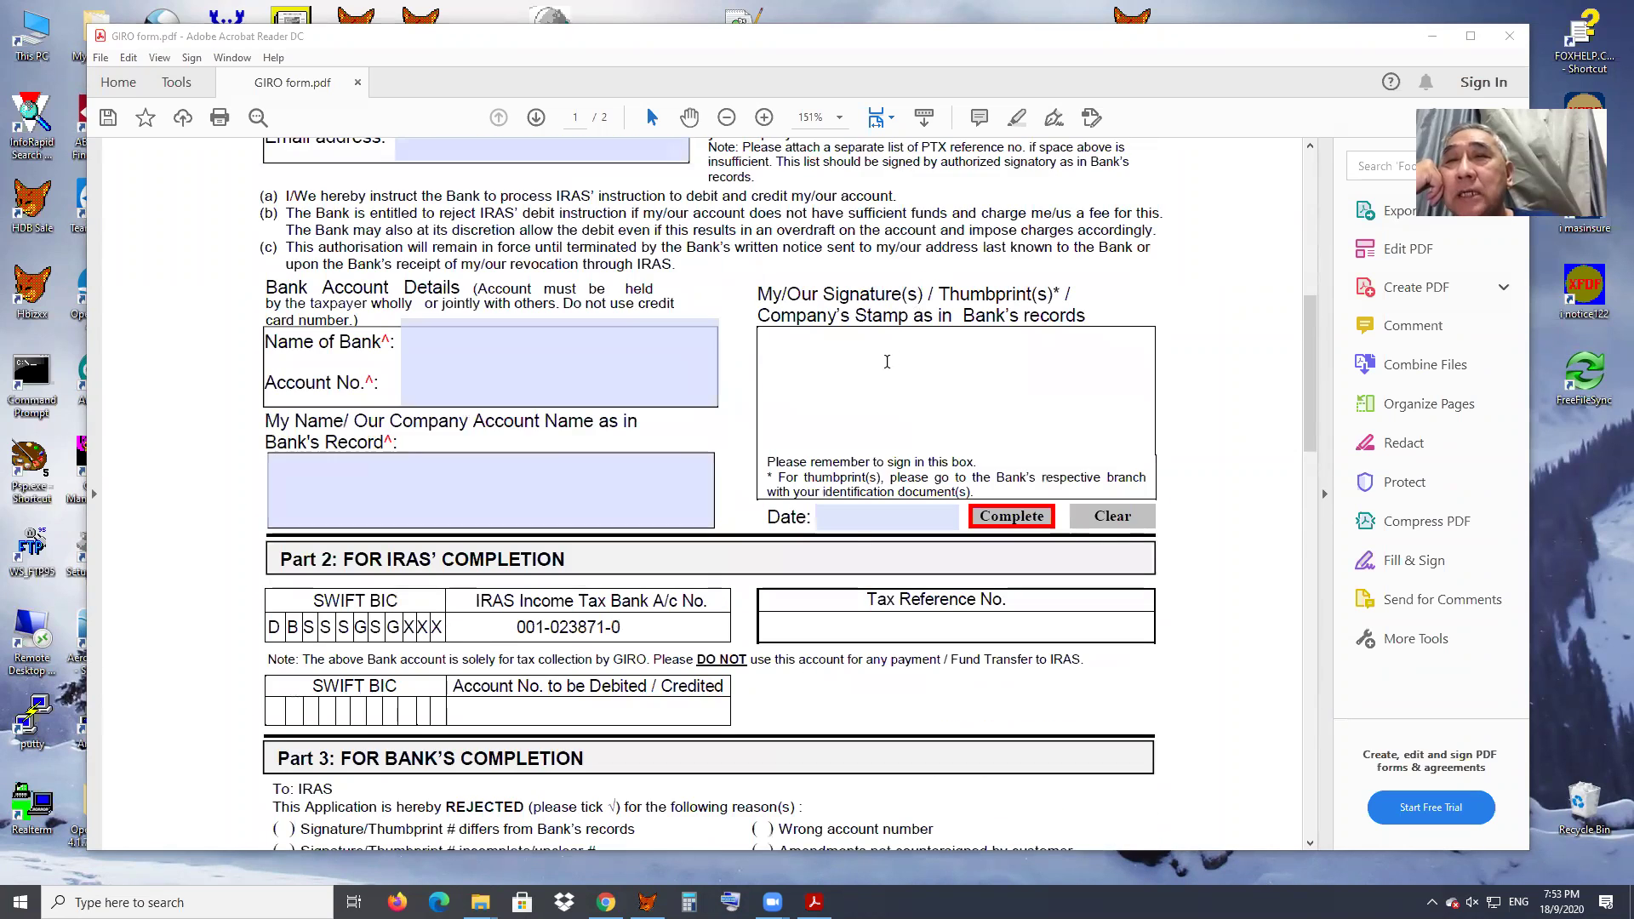
{"action": "left_click", "coordinate": [887, 362]}
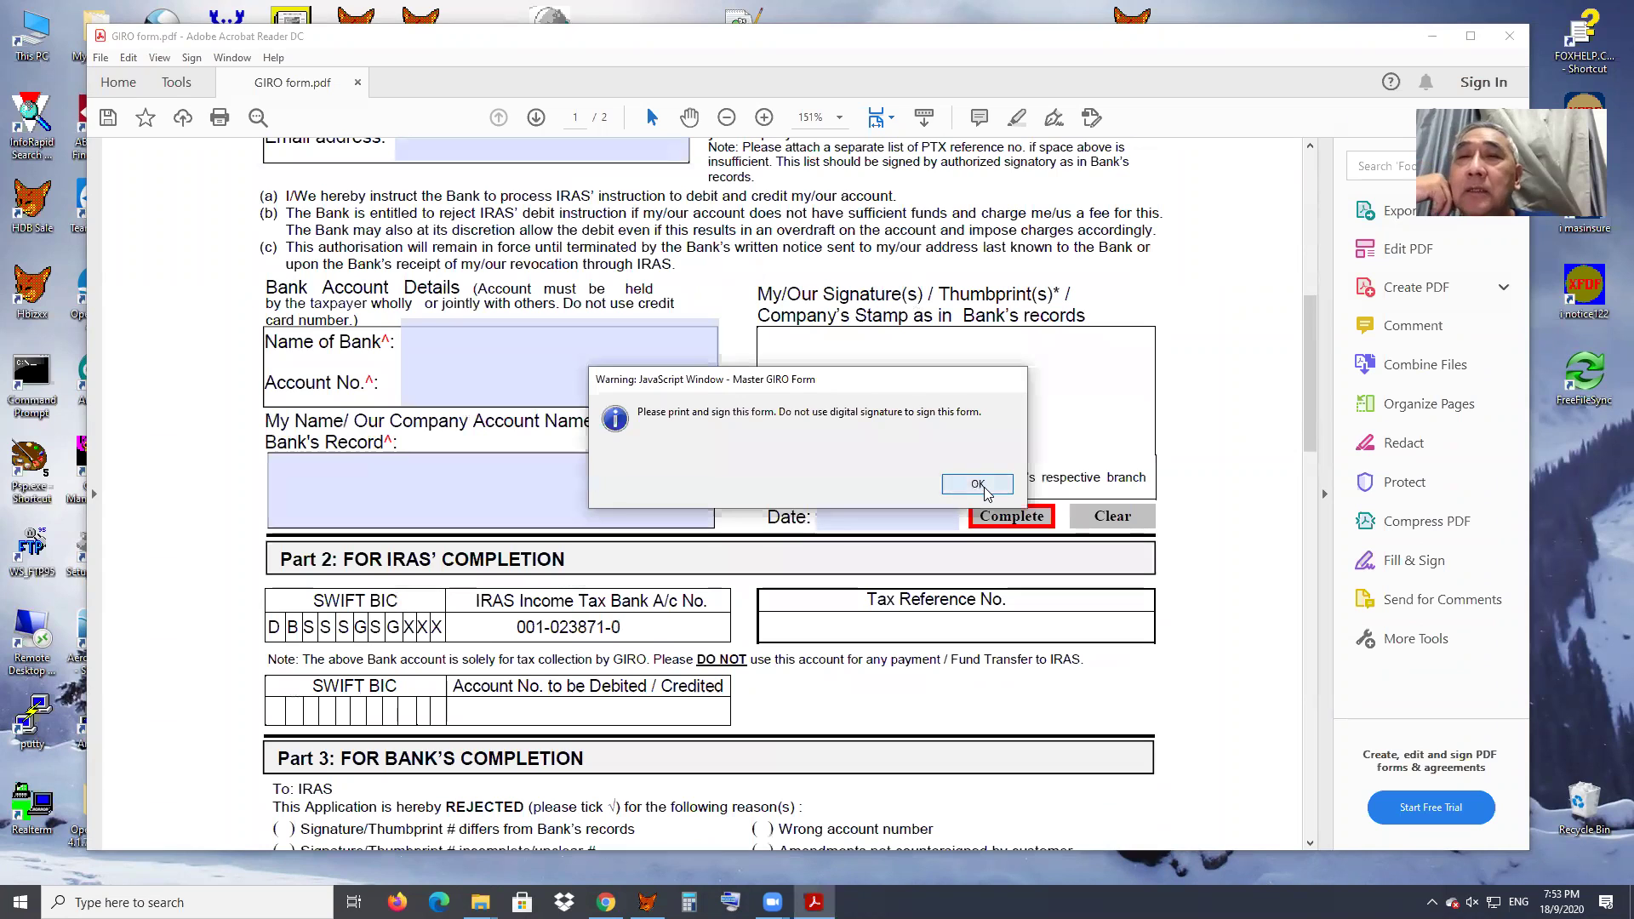
{"action": "left_click", "coordinate": [977, 483]}
{"action": "scroll", "coordinate": [773, 236], "scroll_direction": "up", "scroll_amount": 11}
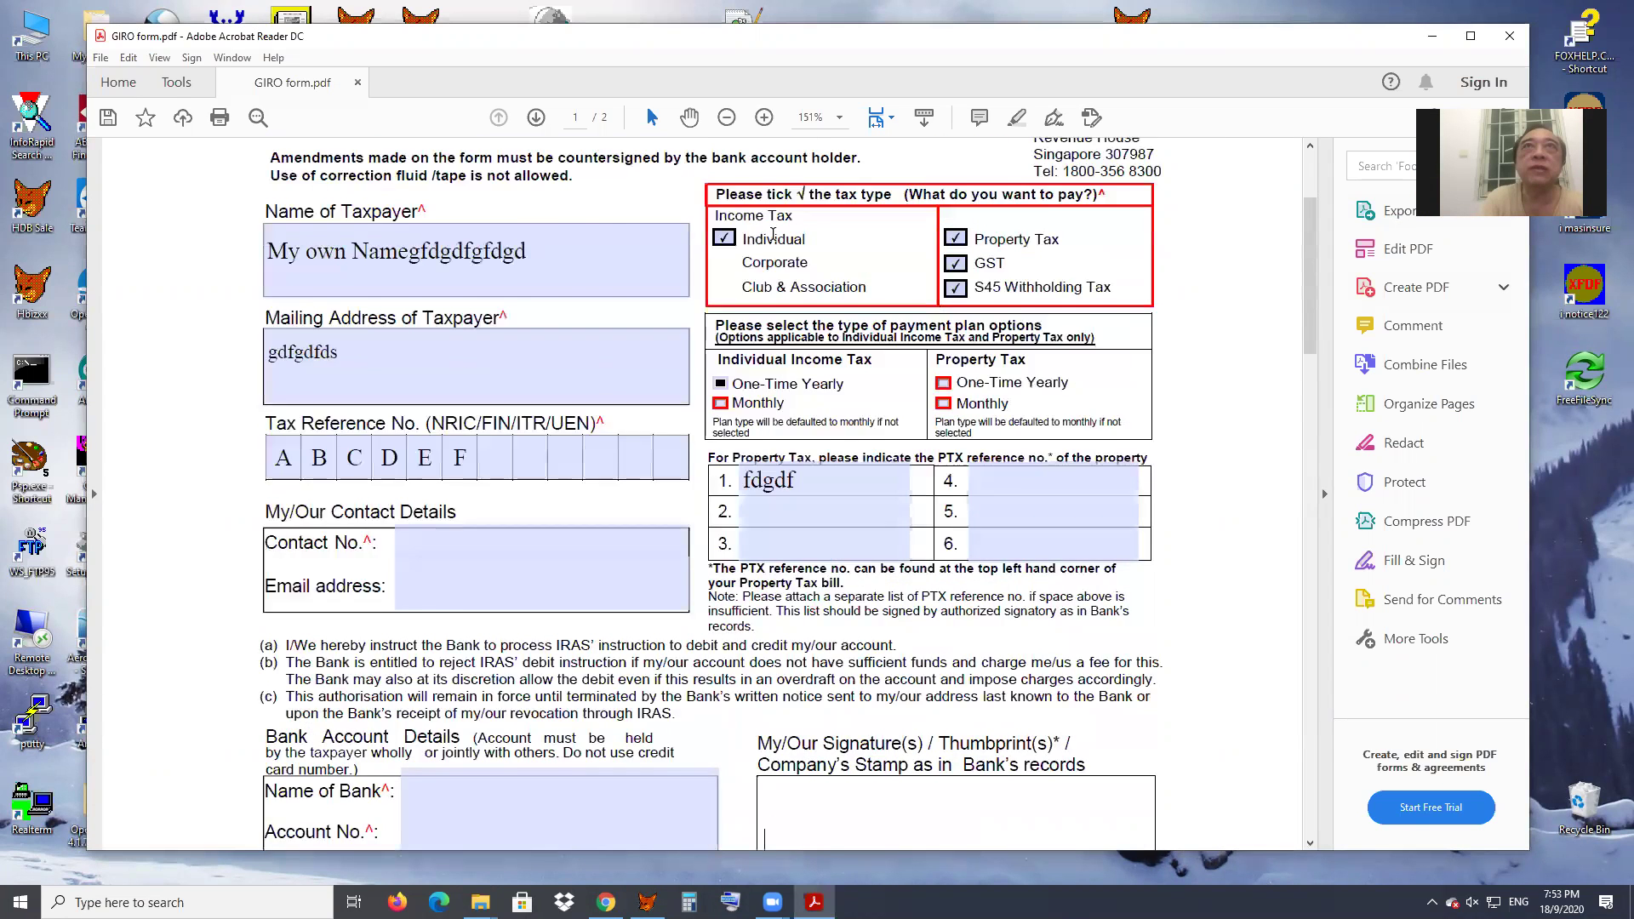
{"action": "scroll", "coordinate": [772, 236], "scroll_direction": "up", "scroll_amount": 5}
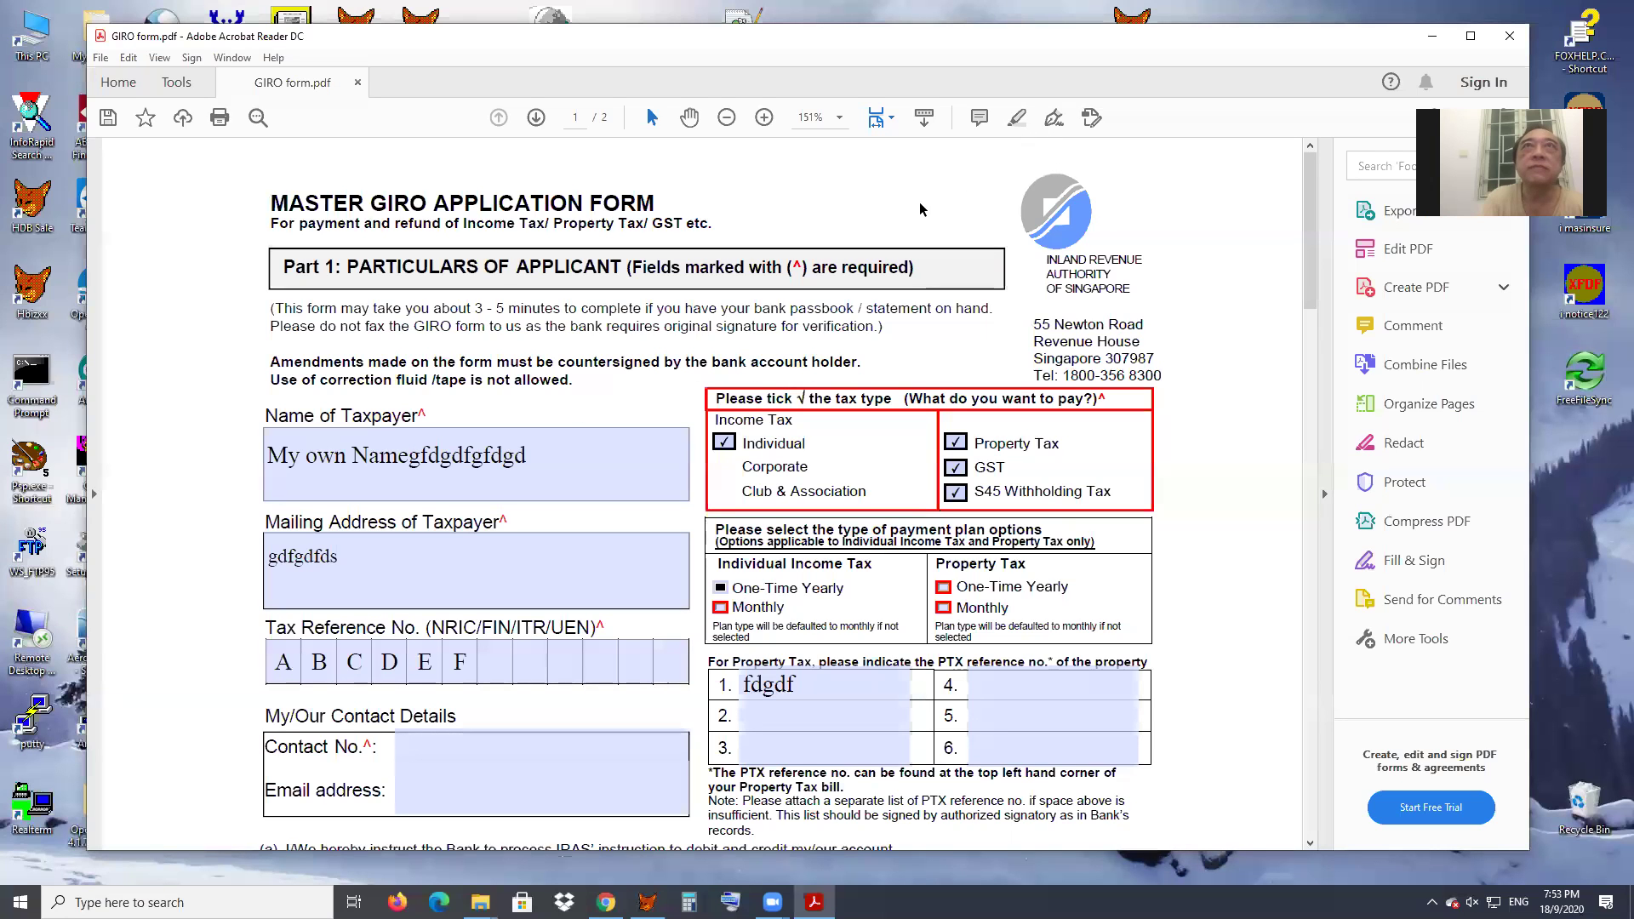
{"action": "scroll", "coordinate": [920, 210], "scroll_direction": "down", "scroll_amount": 7}
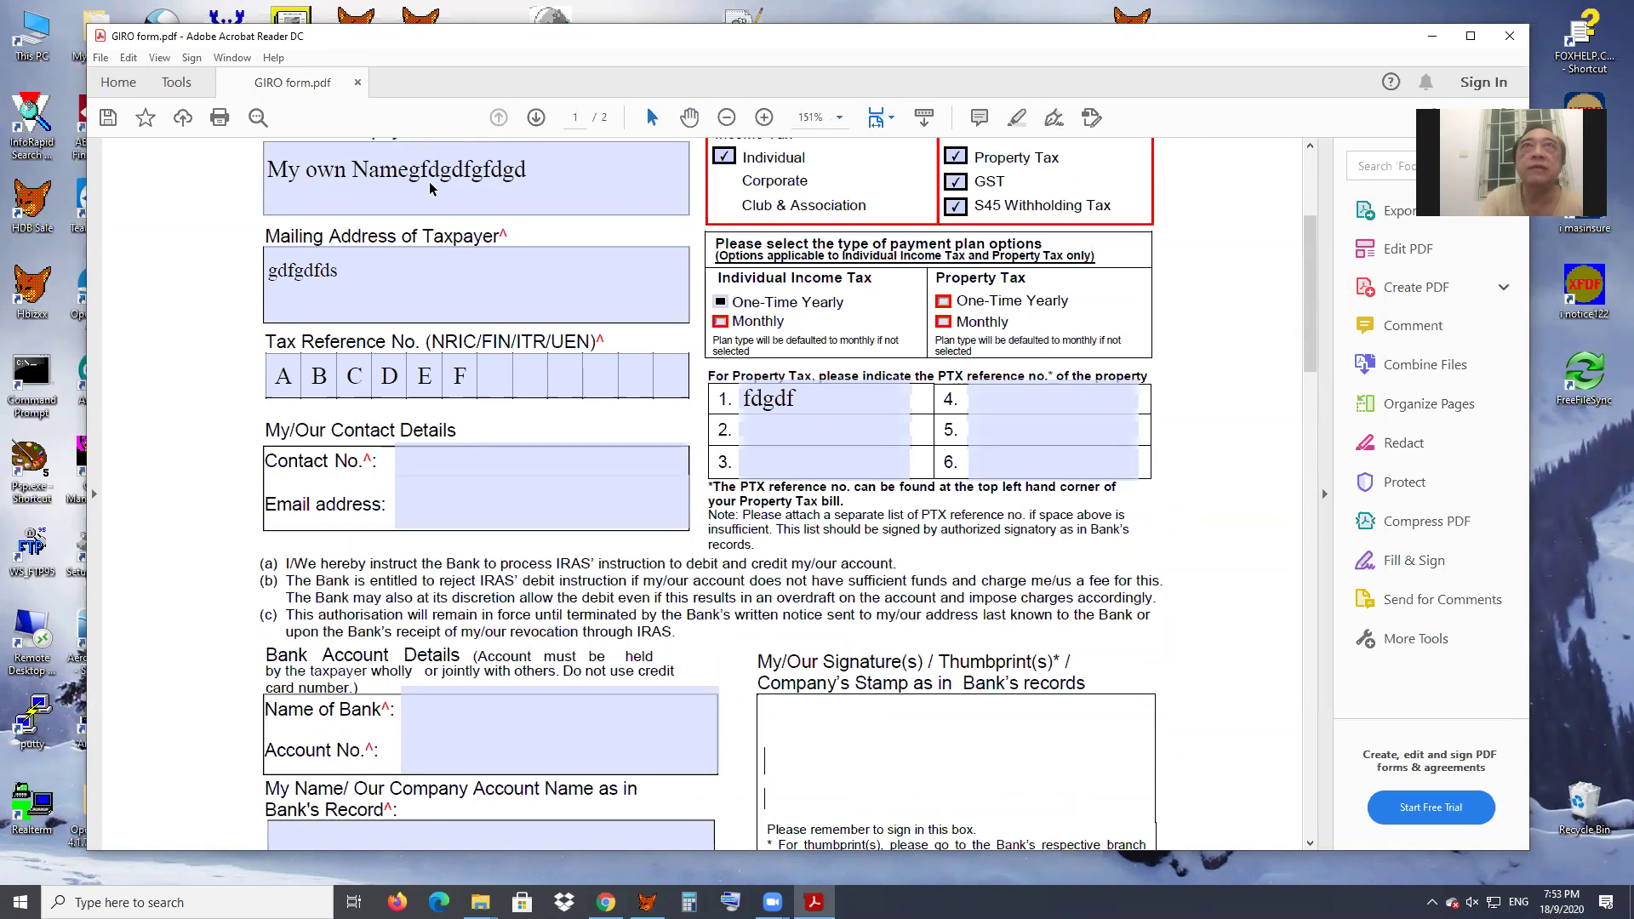
- Place the saved signature in the signature box with Fill & Sign, shrink it to about half size and move it slightly upward
{"action": "left_click", "coordinate": [1388, 562]}
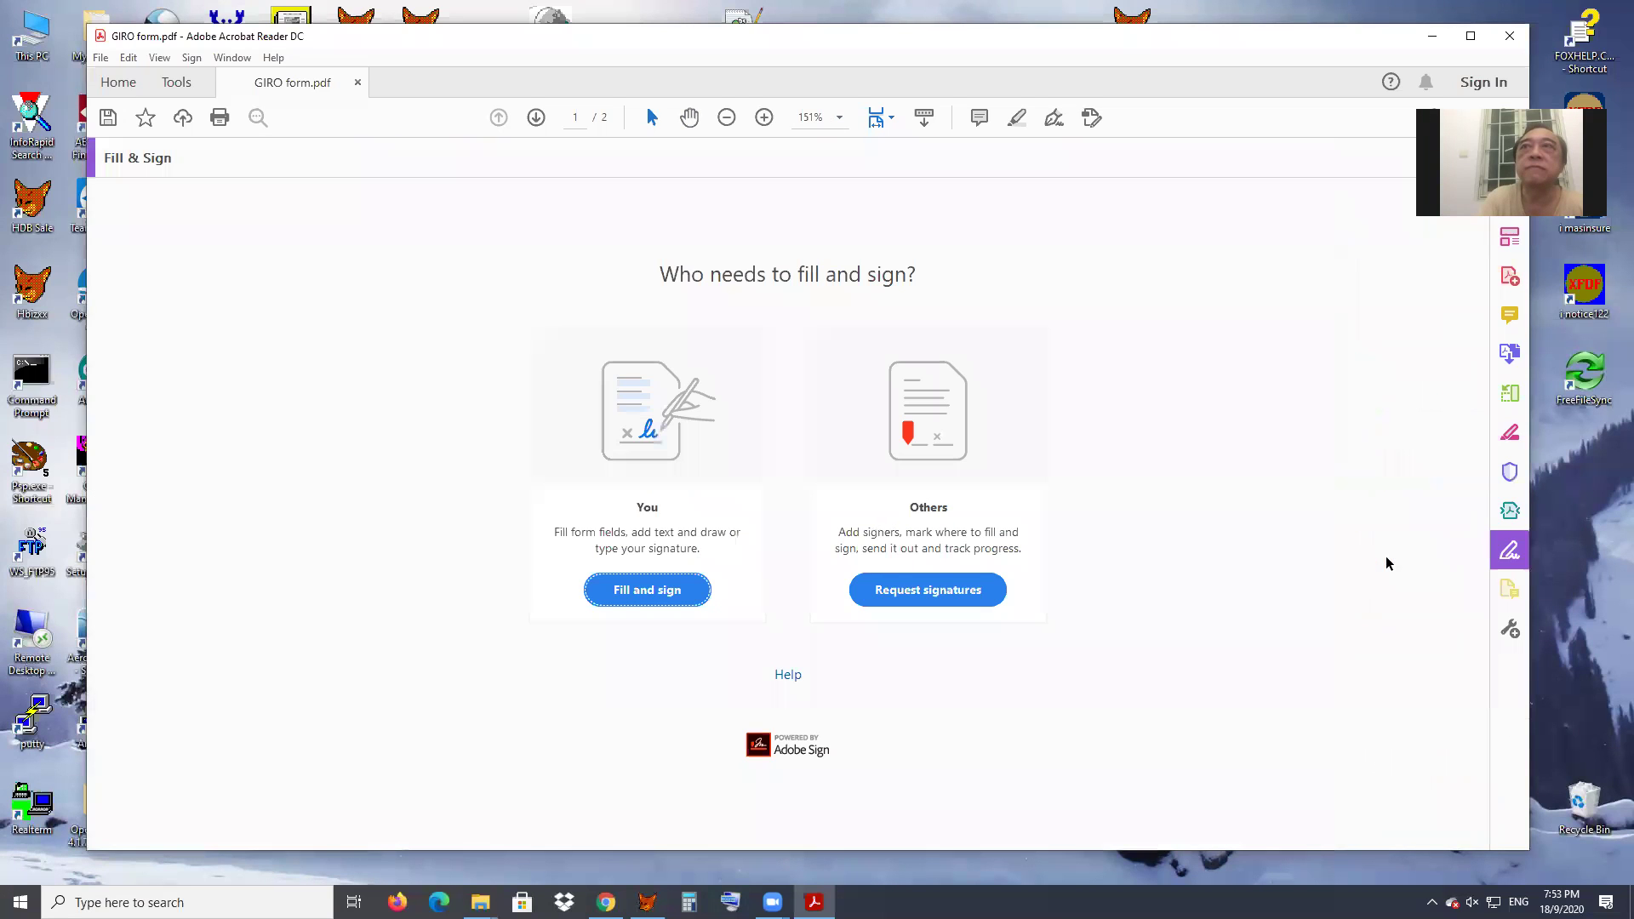
{"action": "left_click", "coordinate": [647, 590]}
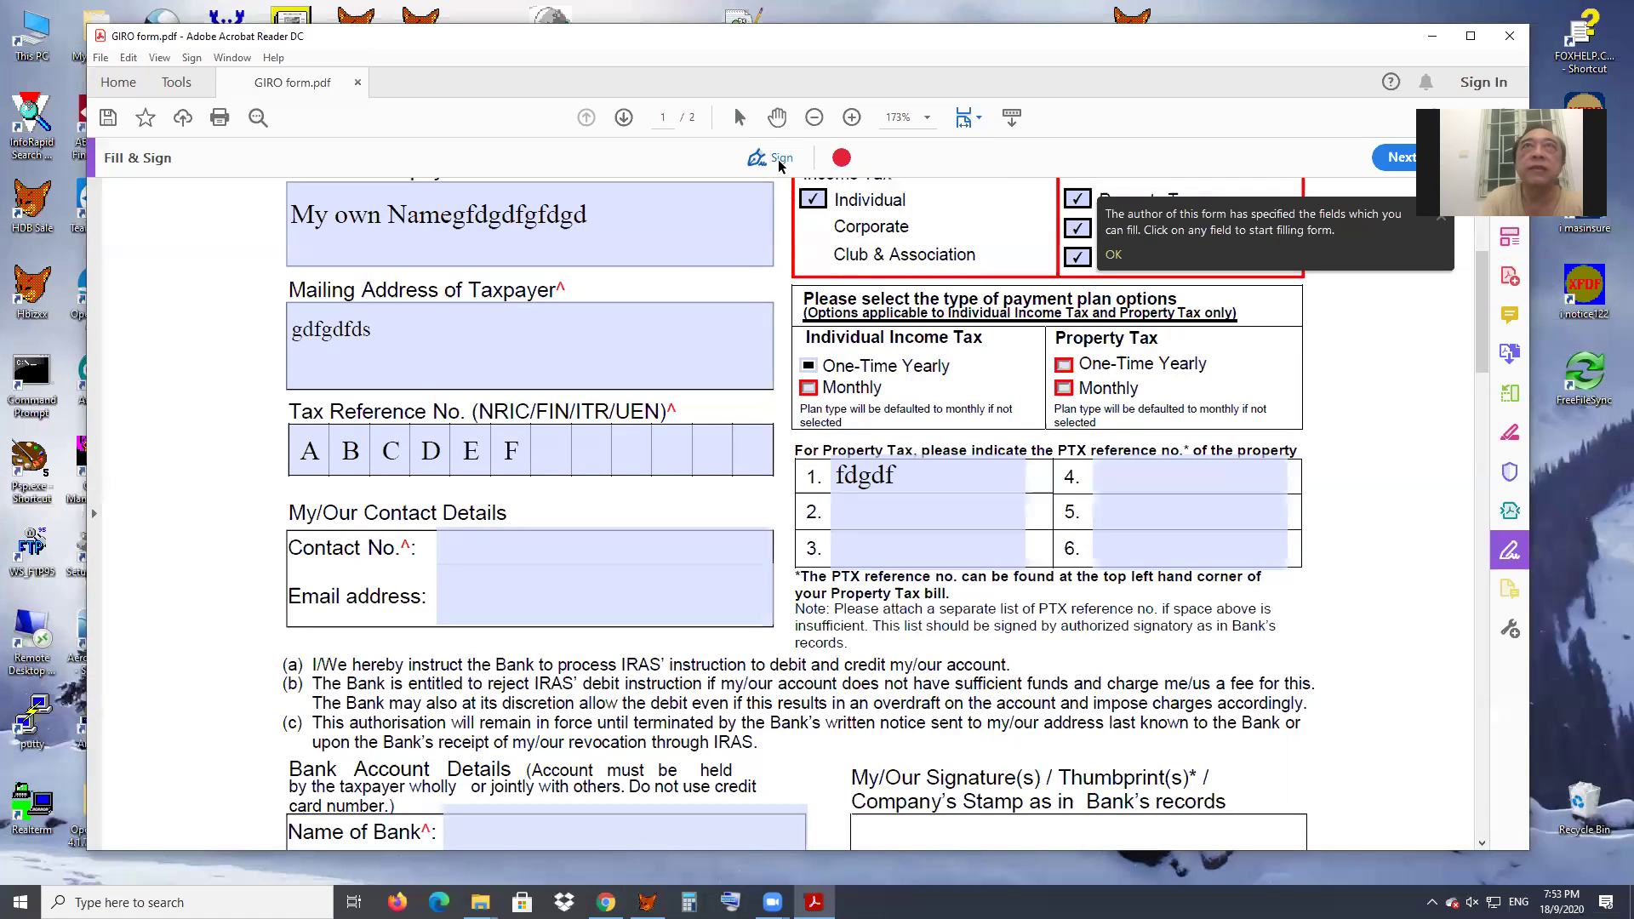
{"action": "left_click", "coordinate": [779, 162]}
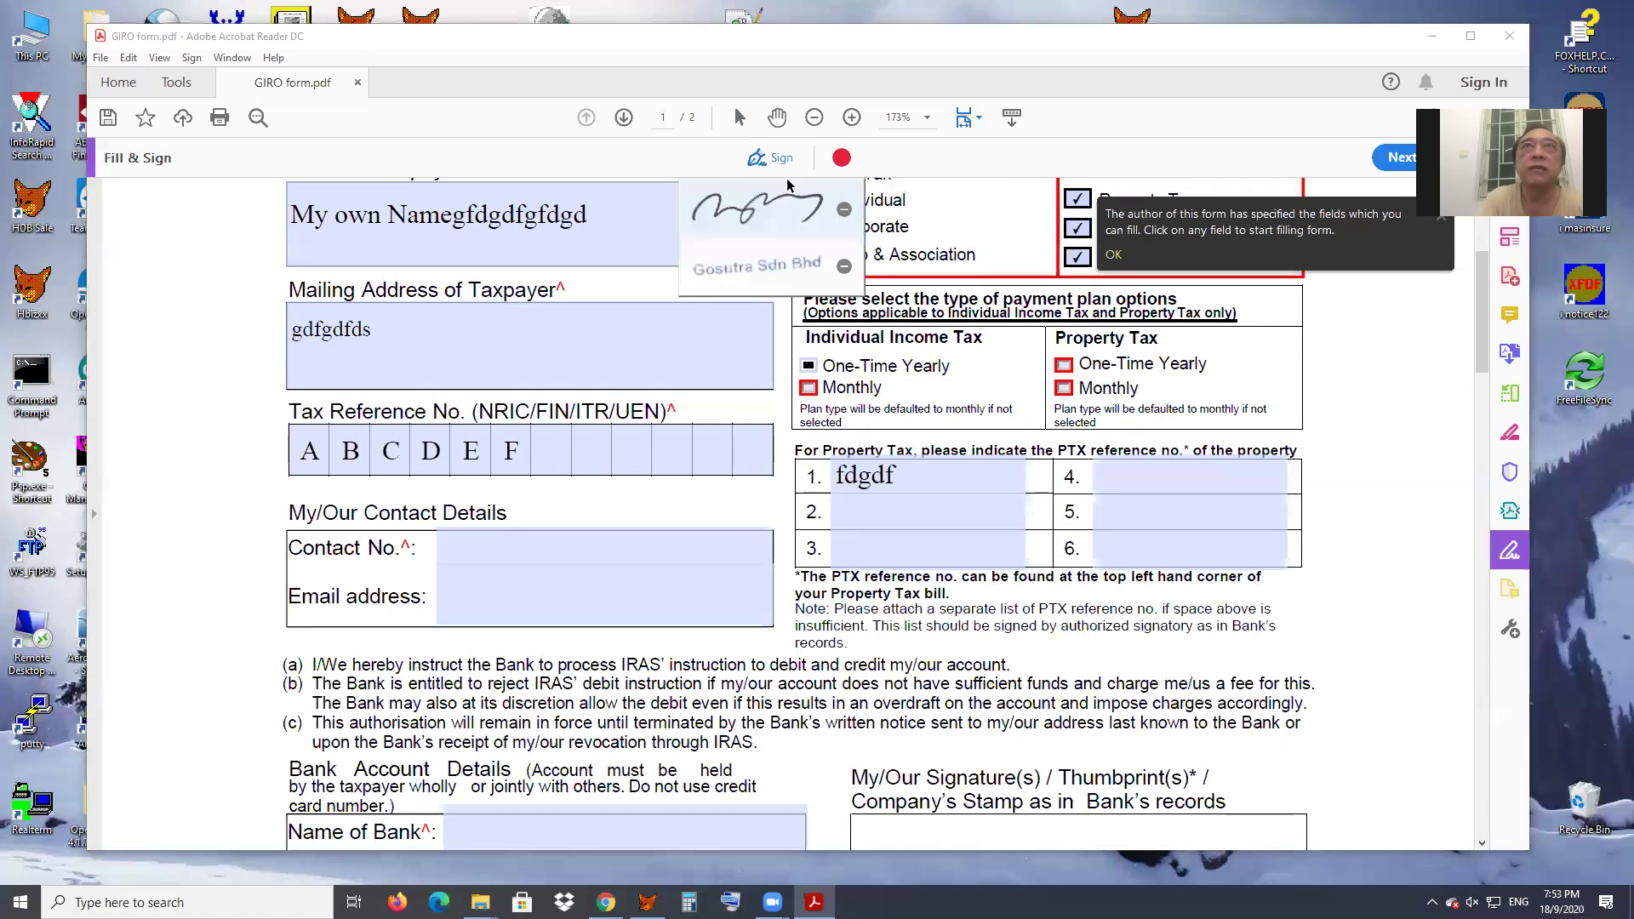
{"action": "left_click", "coordinate": [737, 205]}
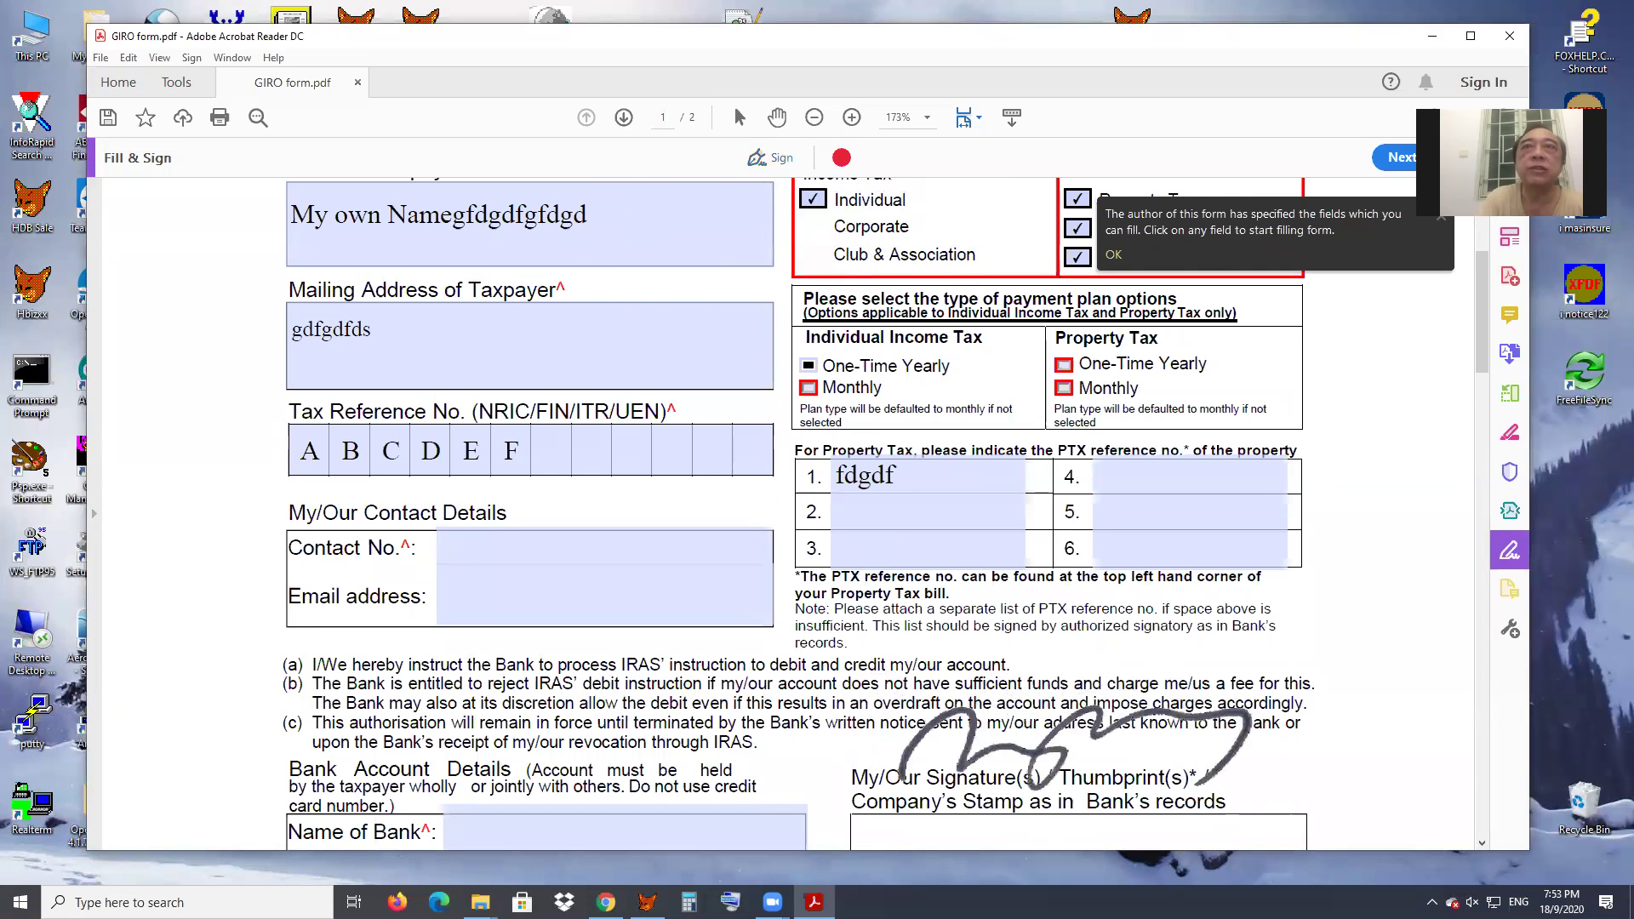
{"action": "scroll", "coordinate": [1047, 732], "scroll_direction": "down", "scroll_amount": 3}
{"action": "left_click", "coordinate": [1207, 765]}
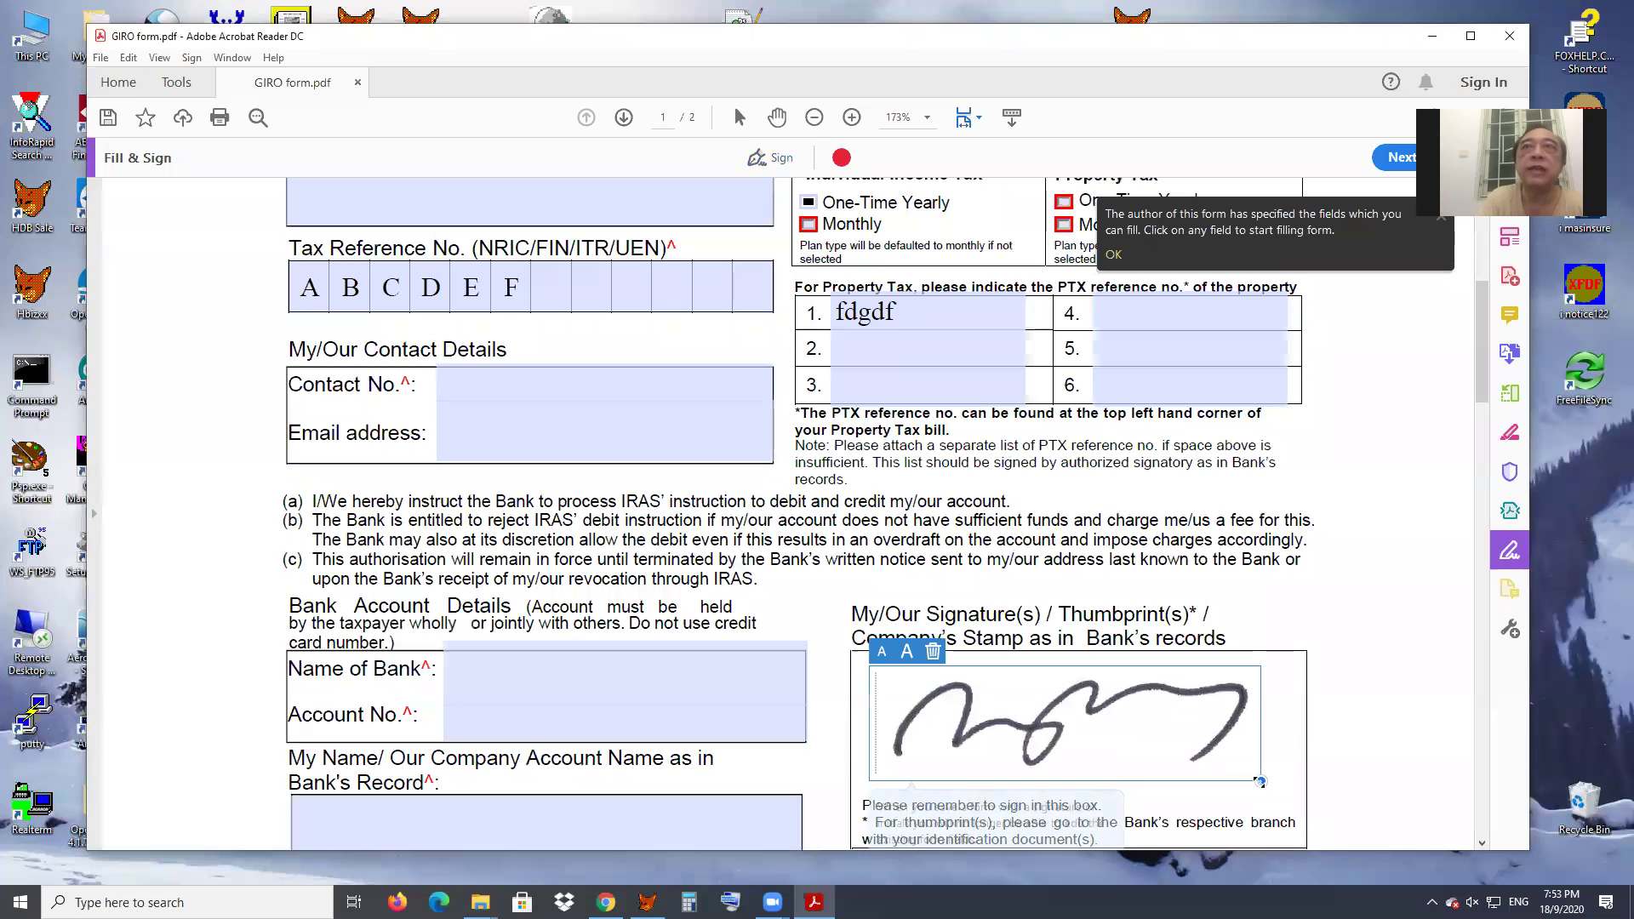
{"action": "mouse_move", "coordinate": [1261, 782]}
{"action": "left_mouse_down"}
{"action": "mouse_move", "coordinate": [1025, 721]}
{"action": "mouse_move", "coordinate": [1132, 764]}
{"action": "left_mouse_up"}
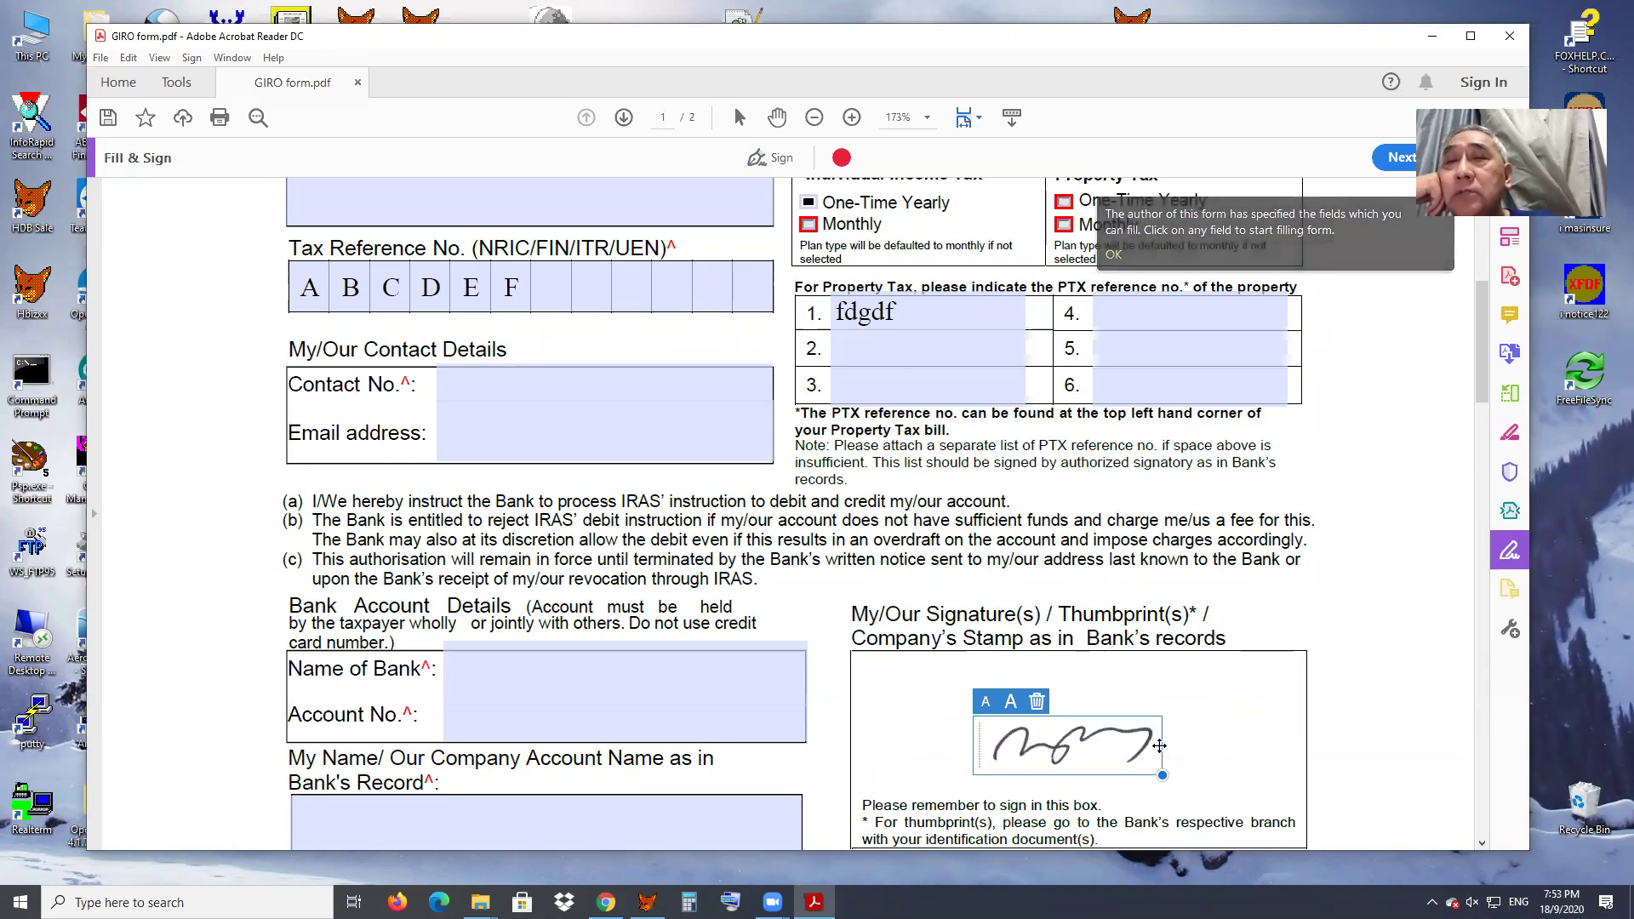
{"action": "left_click_drag", "start_coordinate": [1106, 750], "coordinate": [1101, 731]}
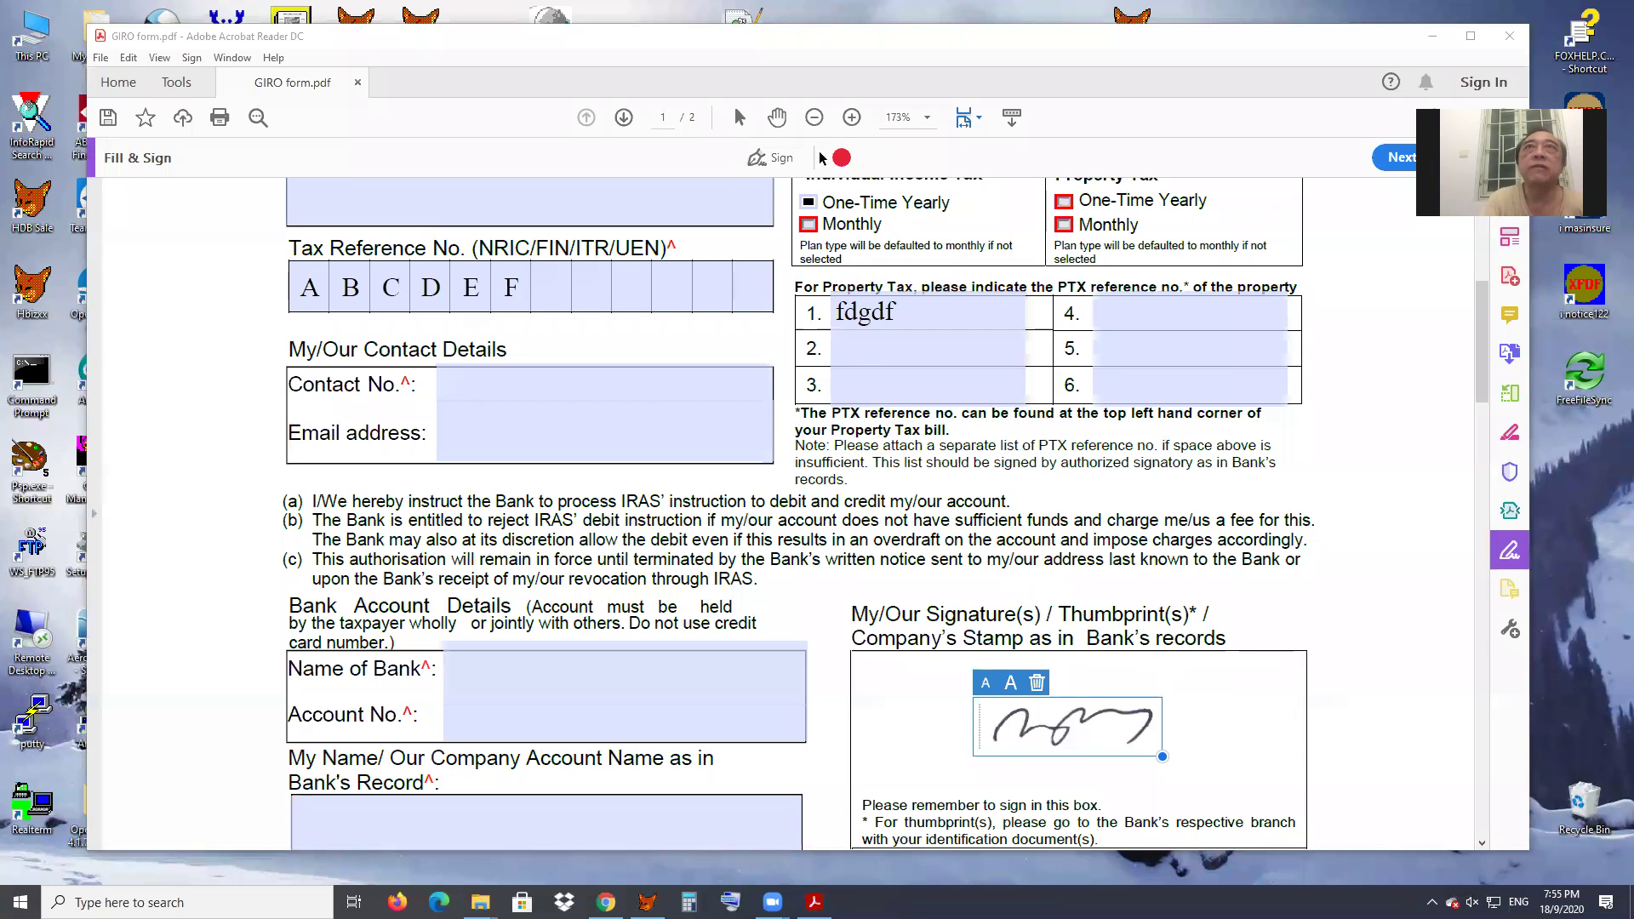
- Remove both the saved company-stamp initials and the saved signature from the Sign options
{"action": "left_click", "coordinate": [789, 162]}
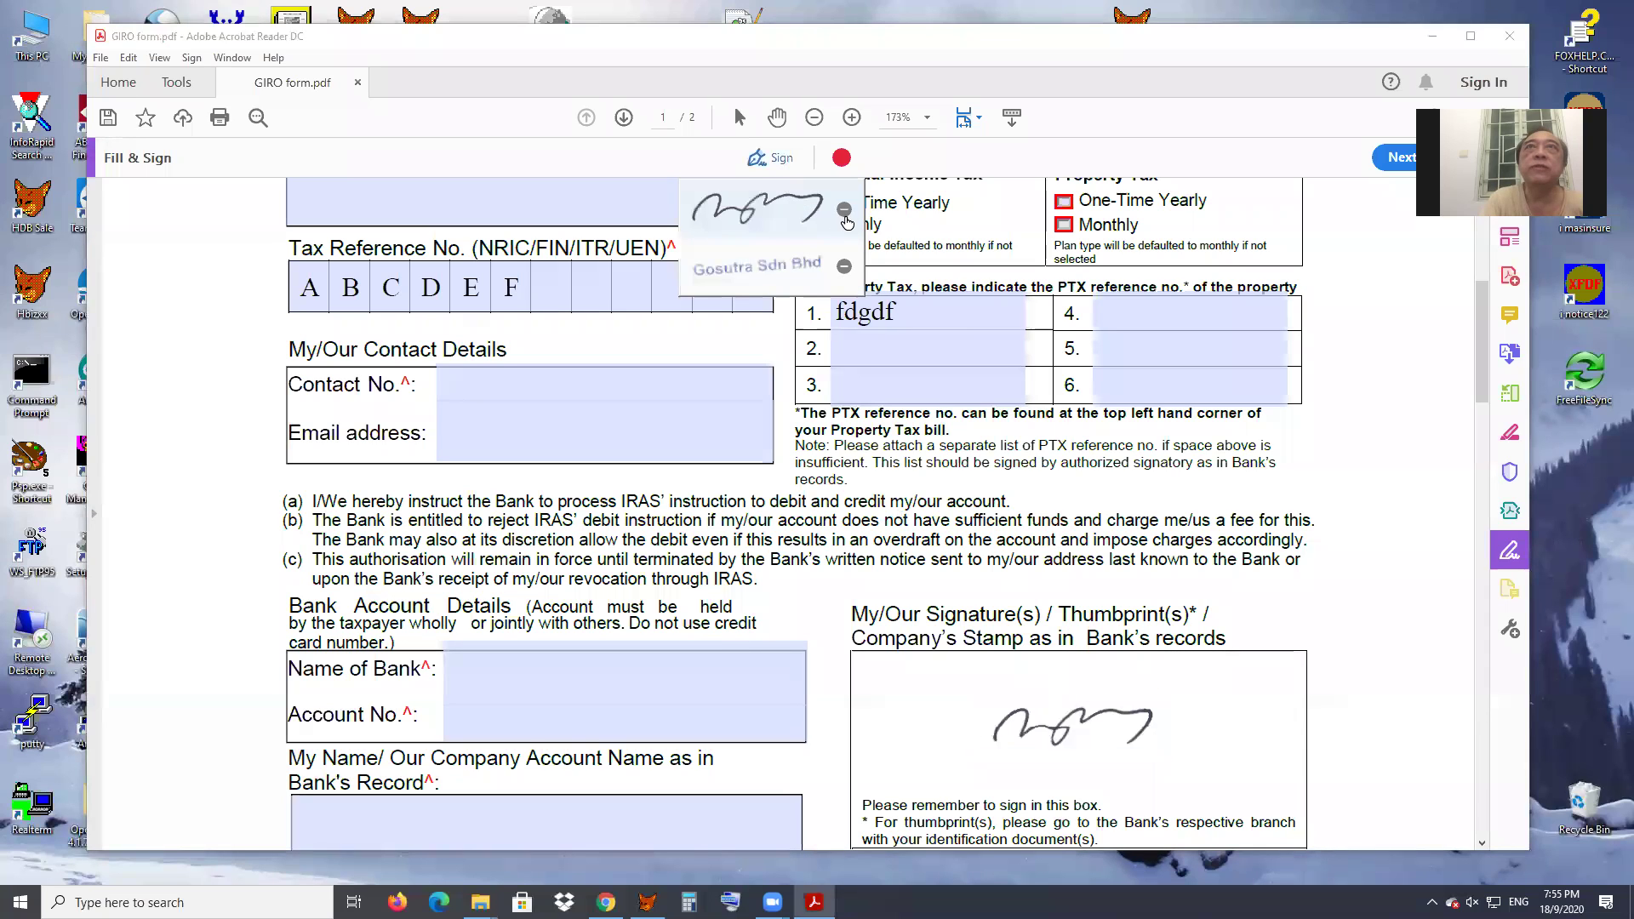
{"action": "left_click", "coordinate": [843, 267]}
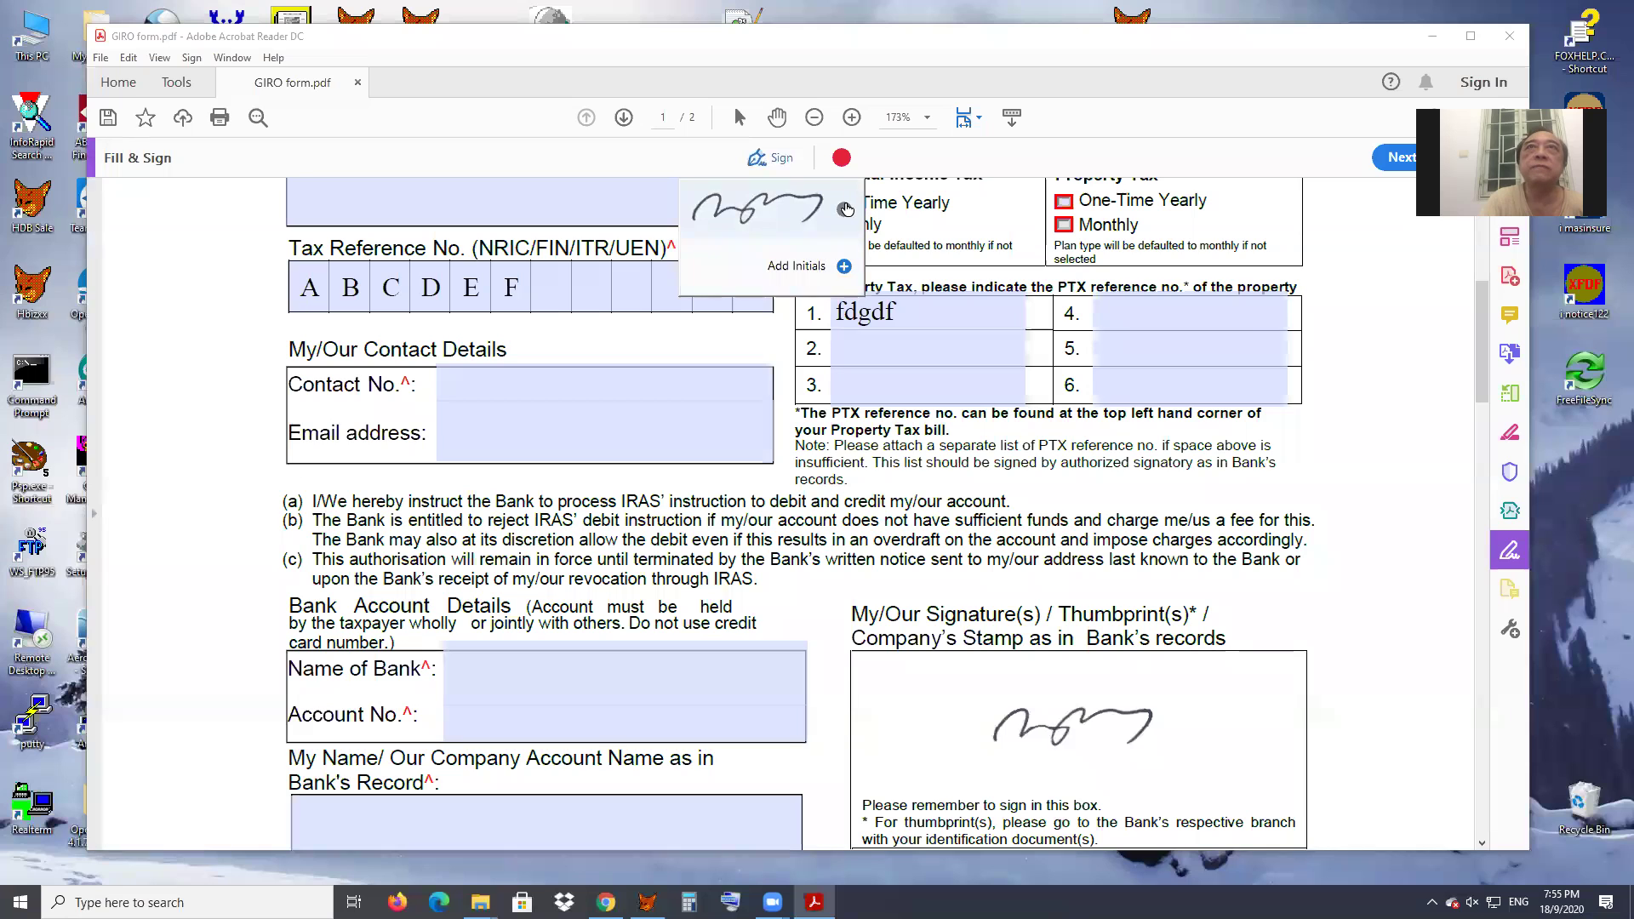
{"action": "left_click", "coordinate": [843, 210]}
- Create a new signature from an image, loading the signature picture from the _word2000 folder
{"action": "left_click", "coordinate": [844, 209]}
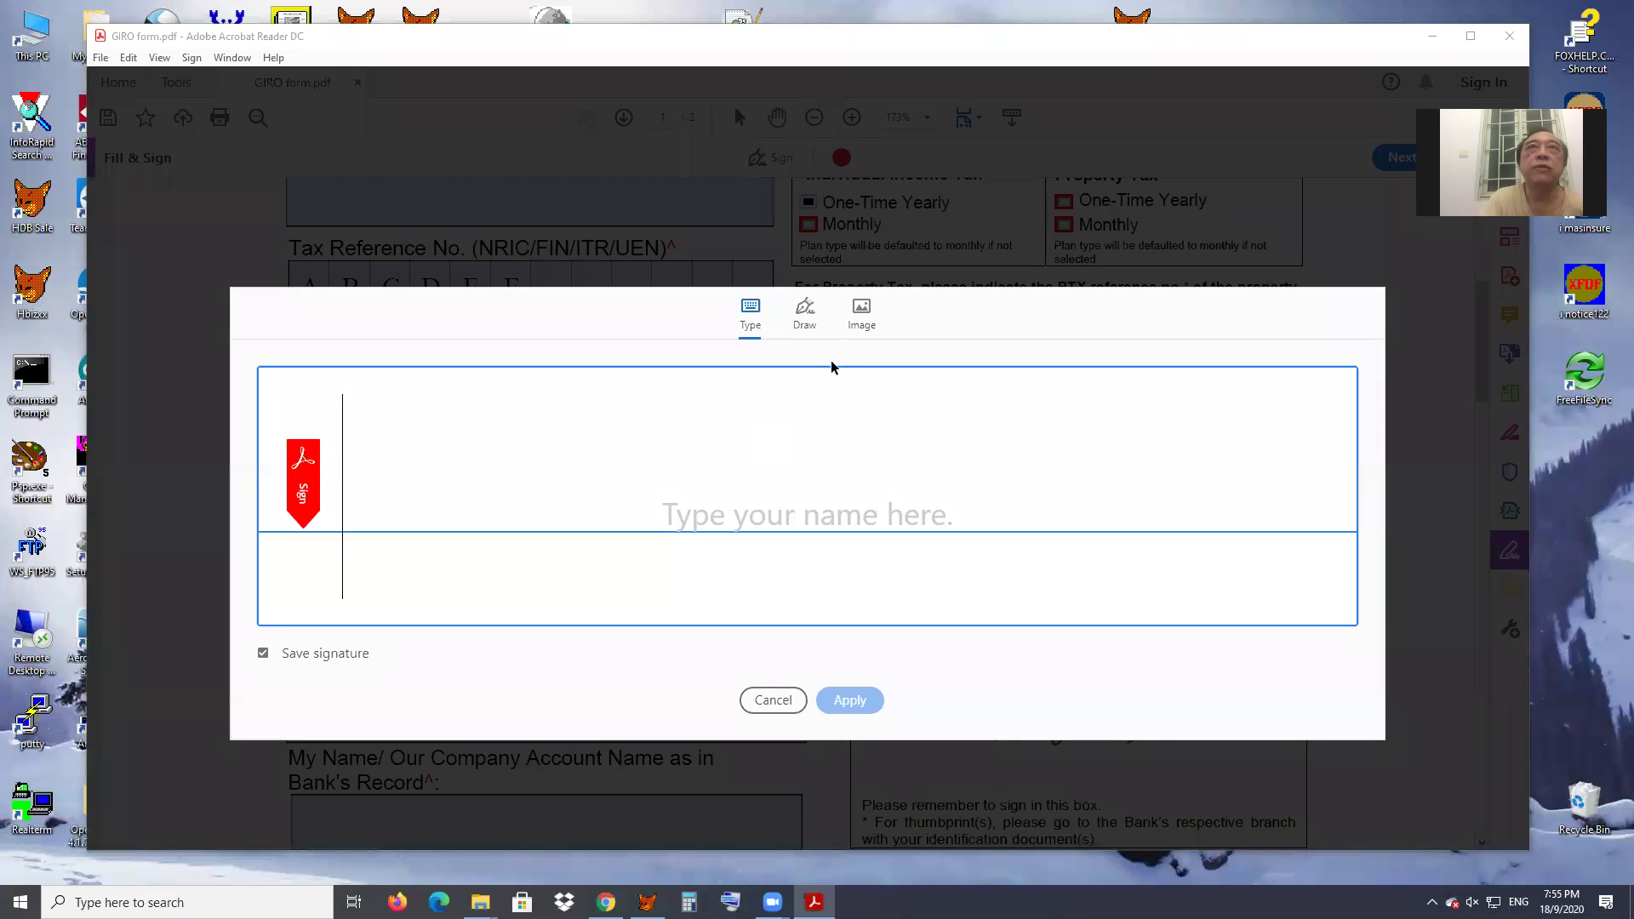
{"action": "left_click", "coordinate": [863, 312]}
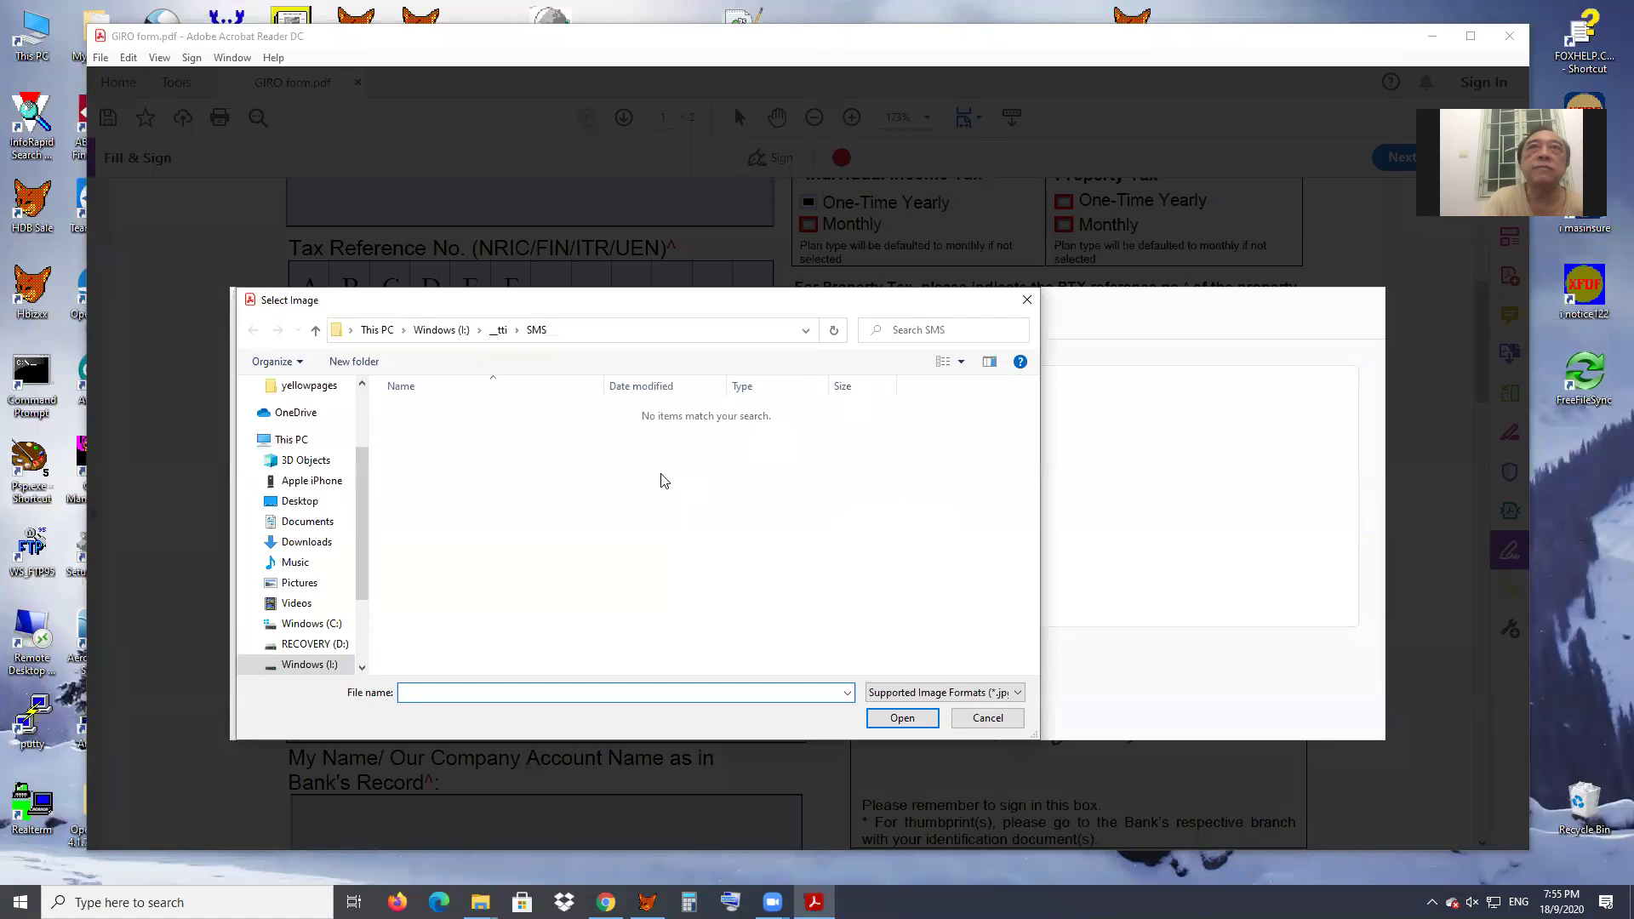
{"action": "left_click", "coordinate": [464, 333]}
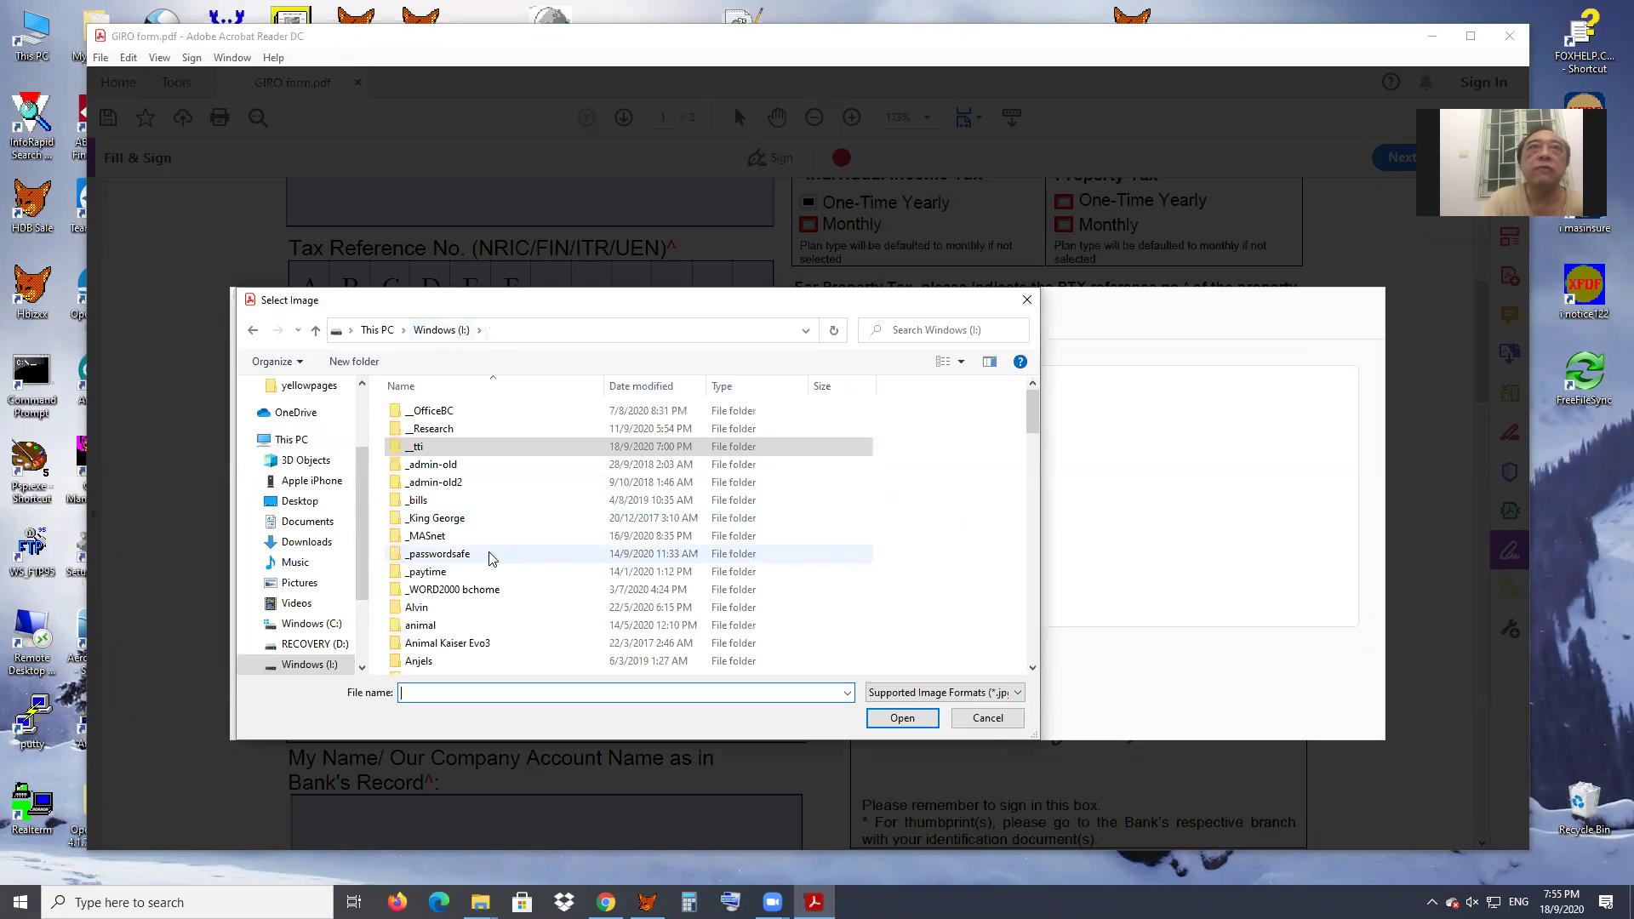
{"action": "double_click", "coordinate": [434, 412]}
{"action": "double_click", "coordinate": [421, 429]}
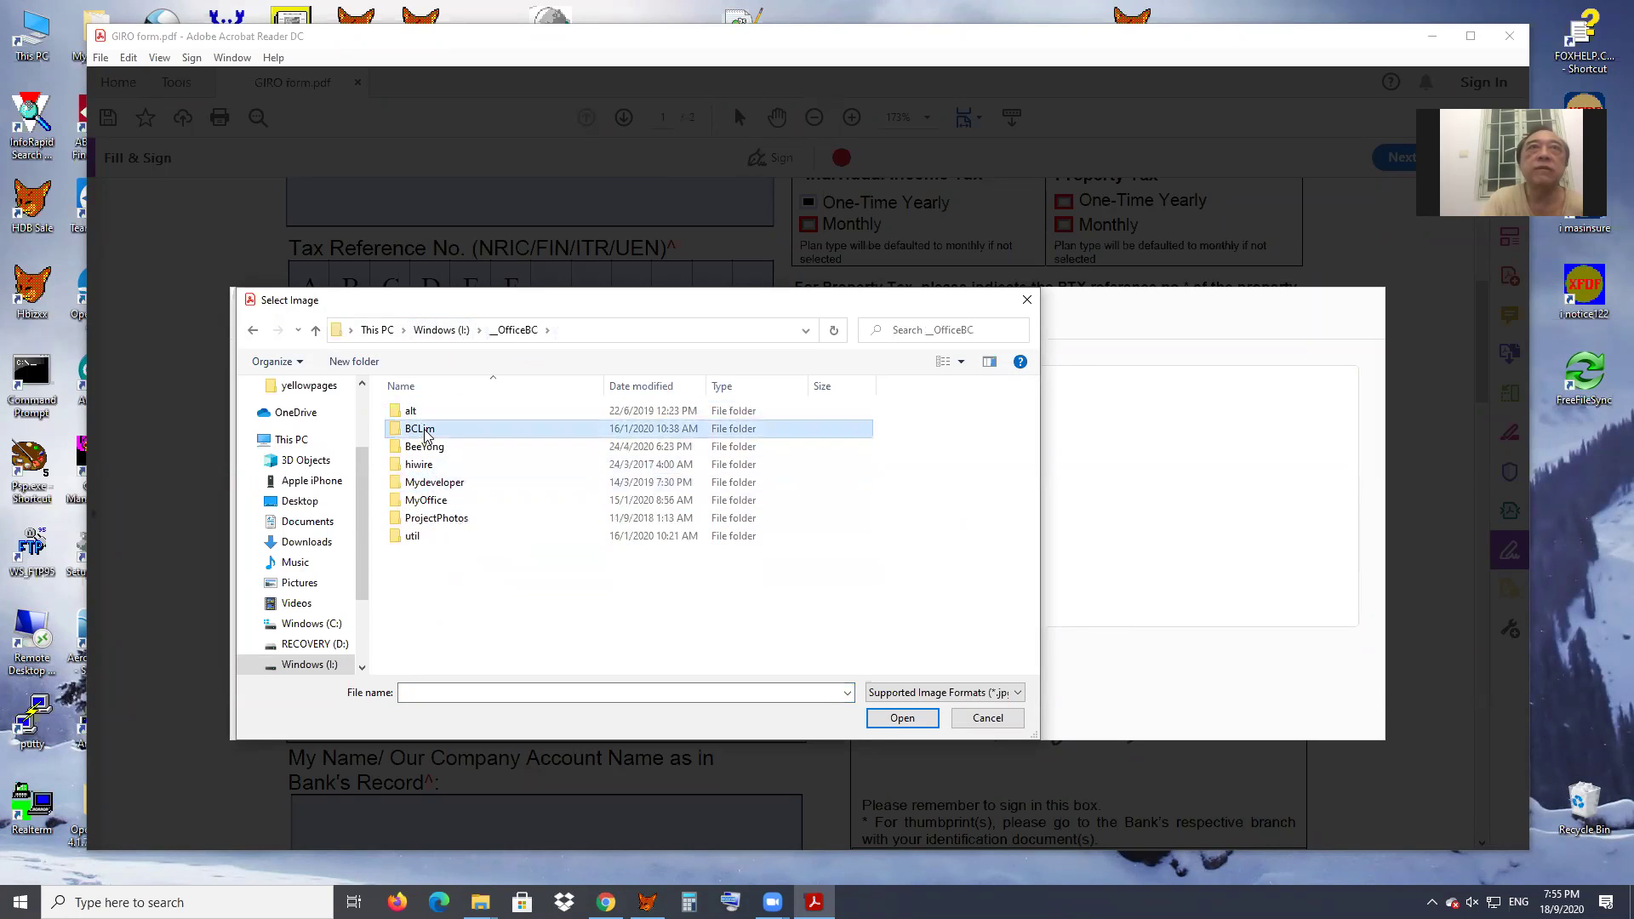
{"action": "scroll", "coordinate": [473, 566], "scroll_direction": "down", "scroll_amount": 1}
{"action": "double_click", "coordinate": [452, 587]}
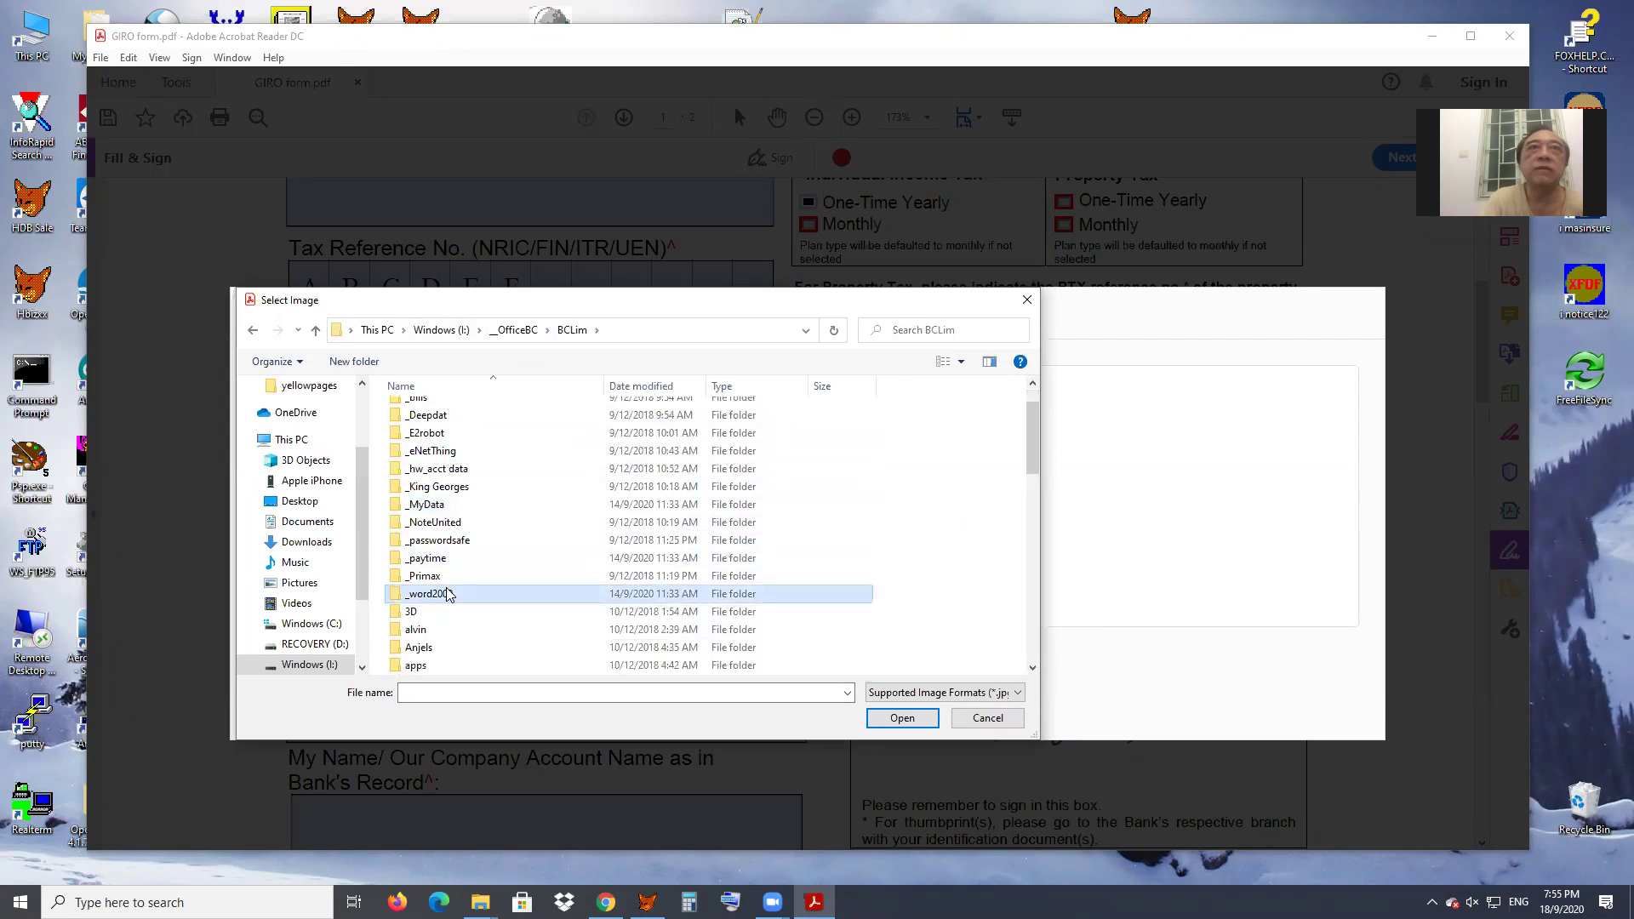
{"action": "scroll", "coordinate": [509, 574], "scroll_direction": "down", "scroll_amount": 5}
{"action": "double_click", "coordinate": [434, 593]}
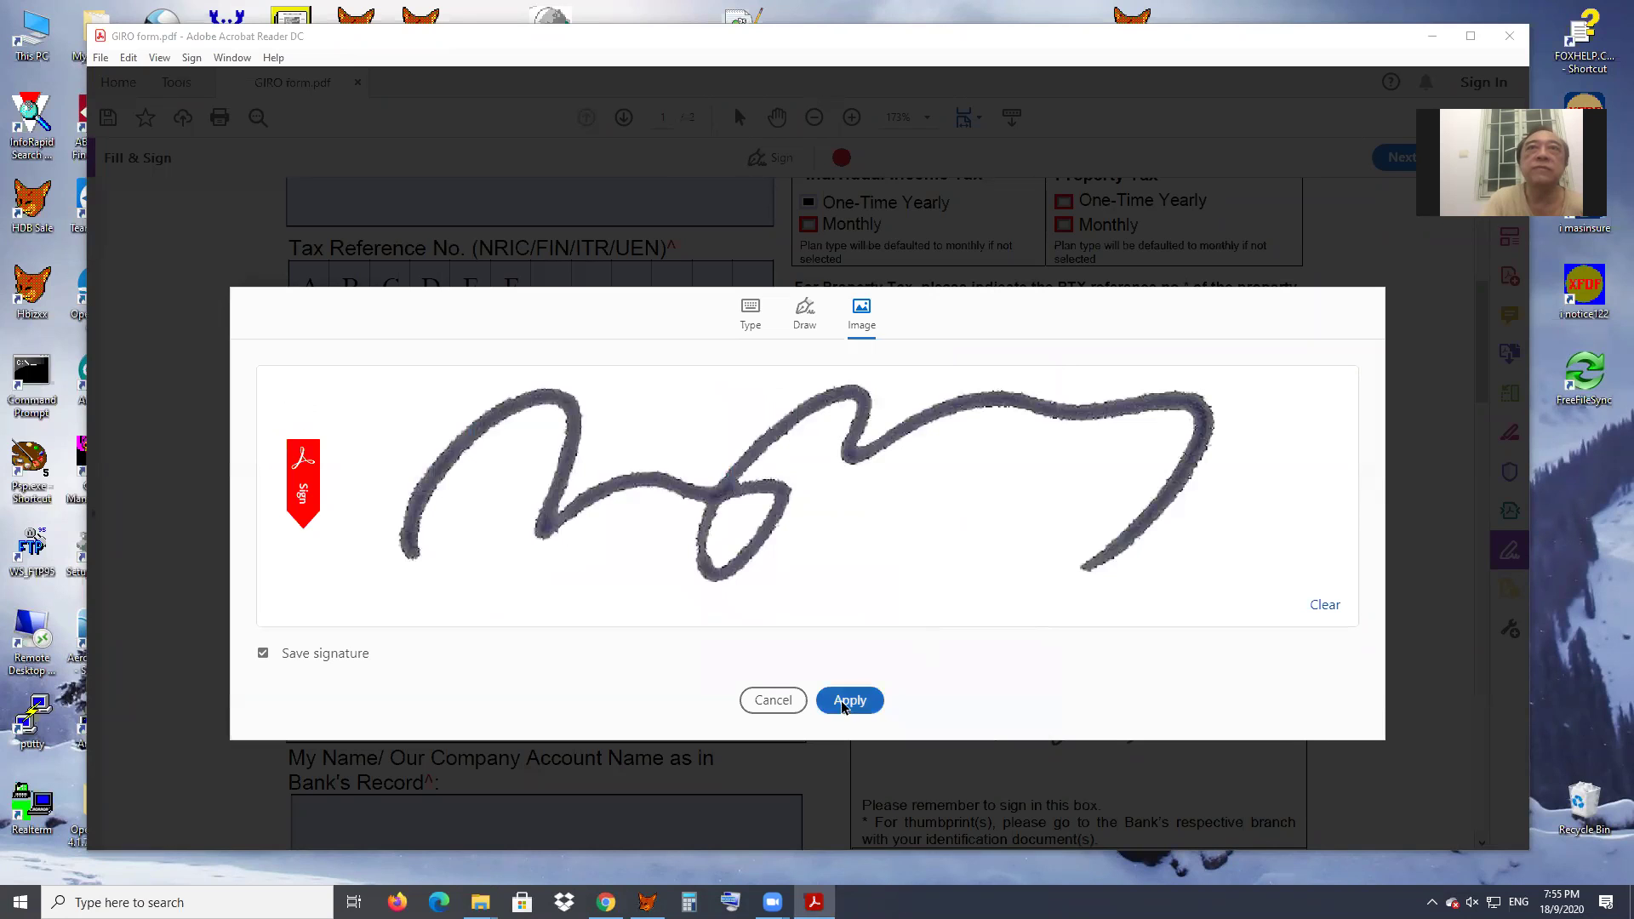
- Apply the new image signature and place it in the signature box, above and overlapping the first signature
{"action": "left_click", "coordinate": [866, 692]}
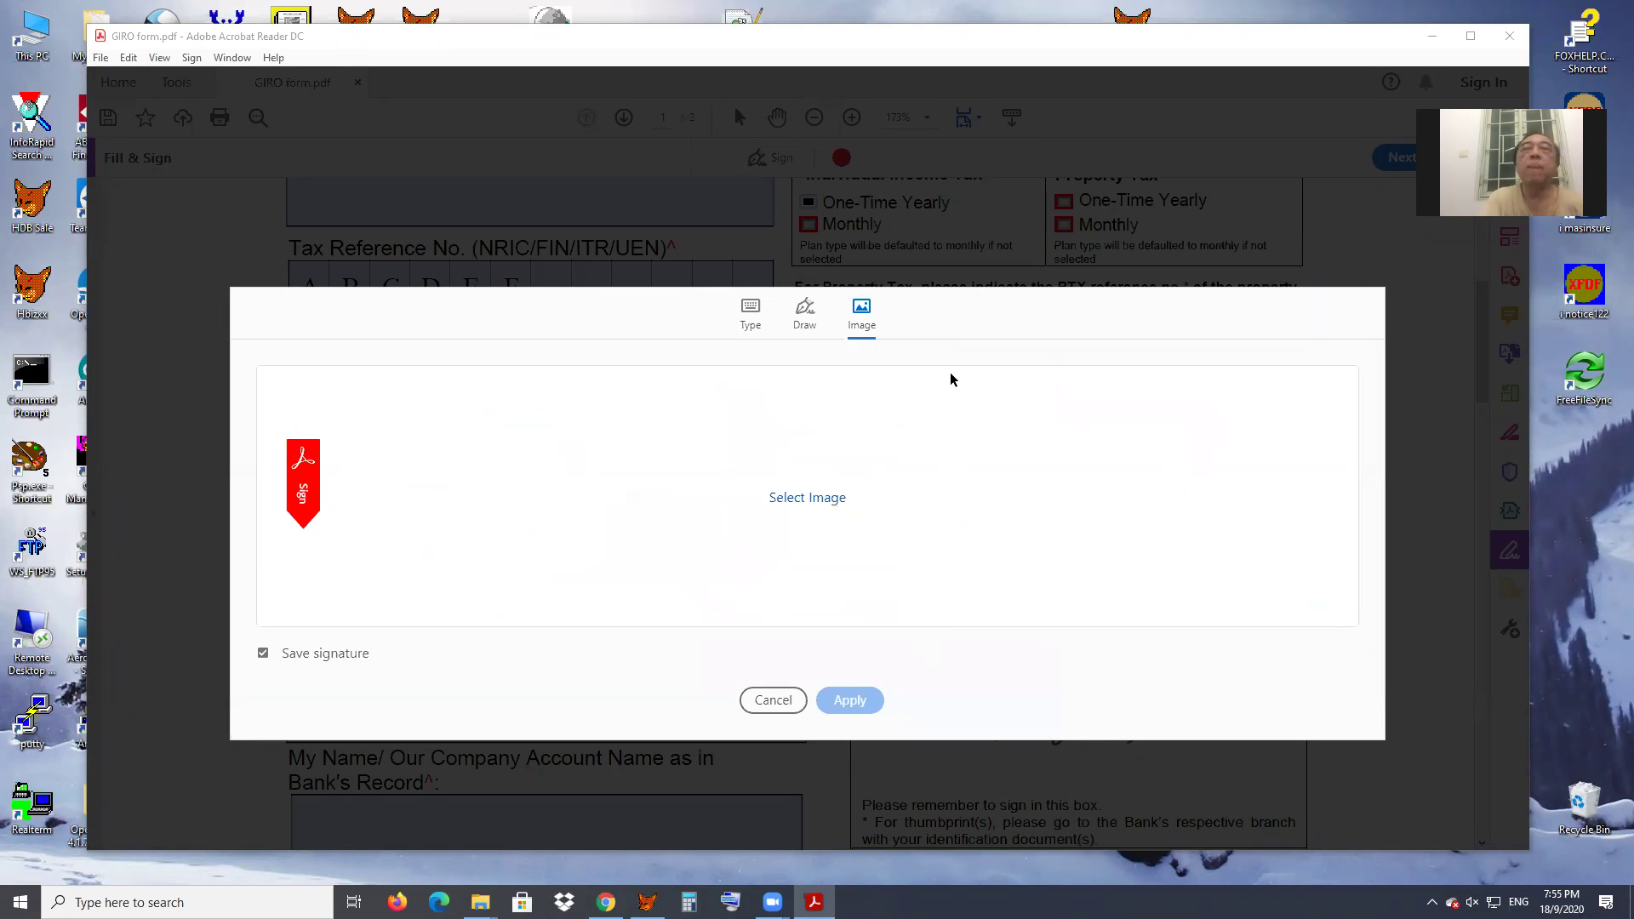
{"action": "left_click", "coordinate": [950, 371]}
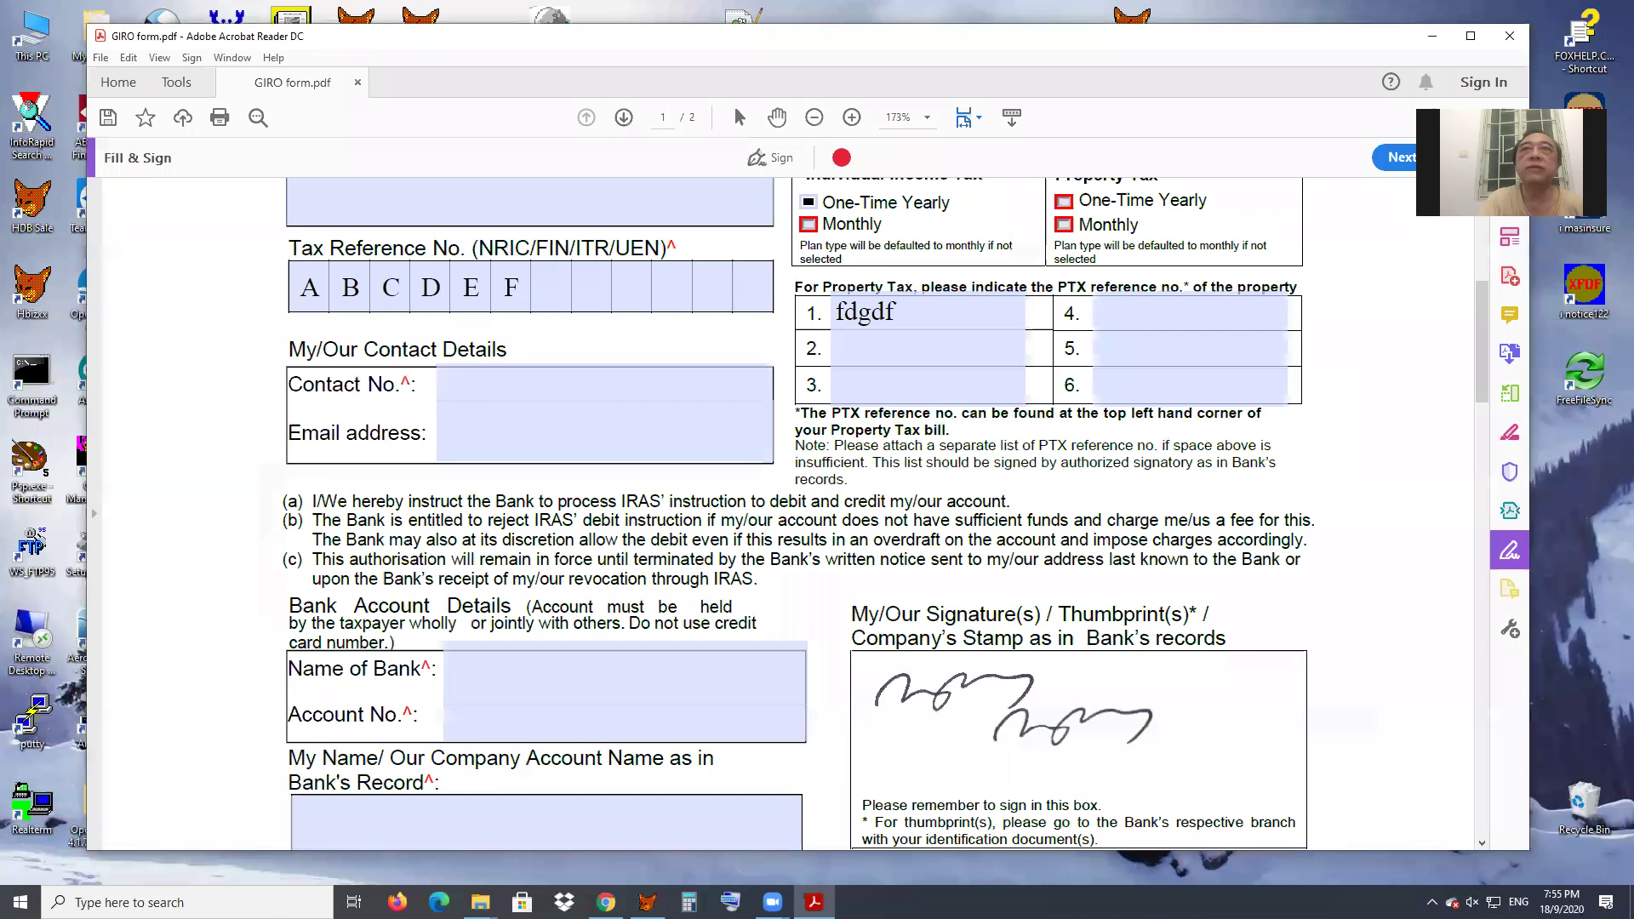
{"action": "left_click", "coordinate": [969, 690]}
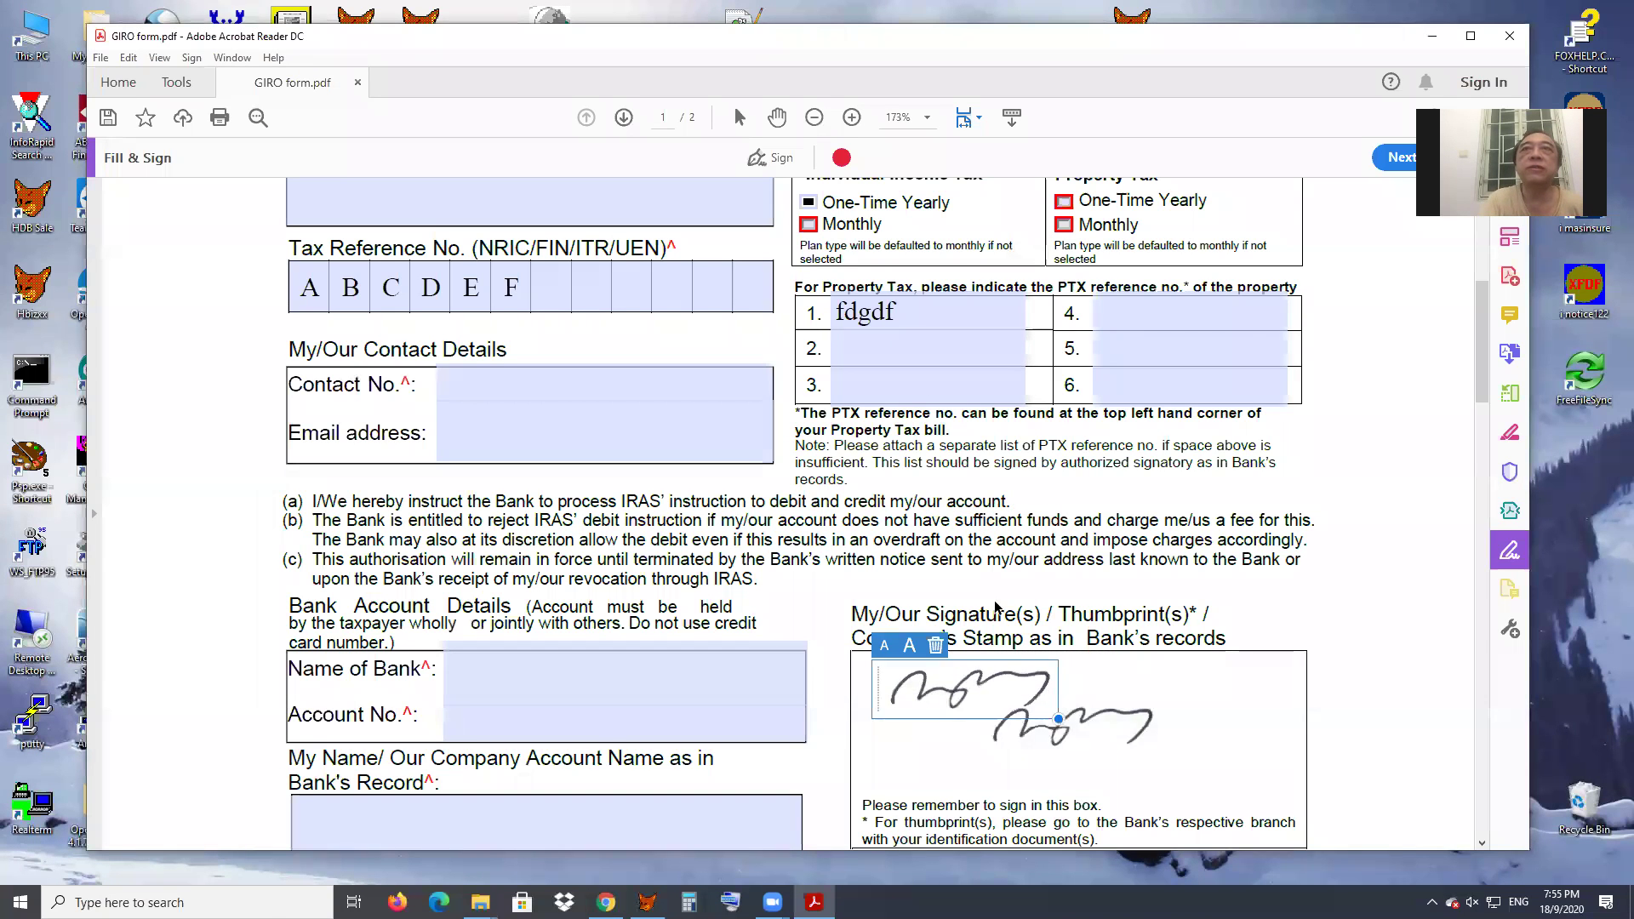
- Add the image stamp Hiwire.jpg as saved initials and apply it for use as the company stamp
{"action": "left_click", "coordinate": [771, 158]}
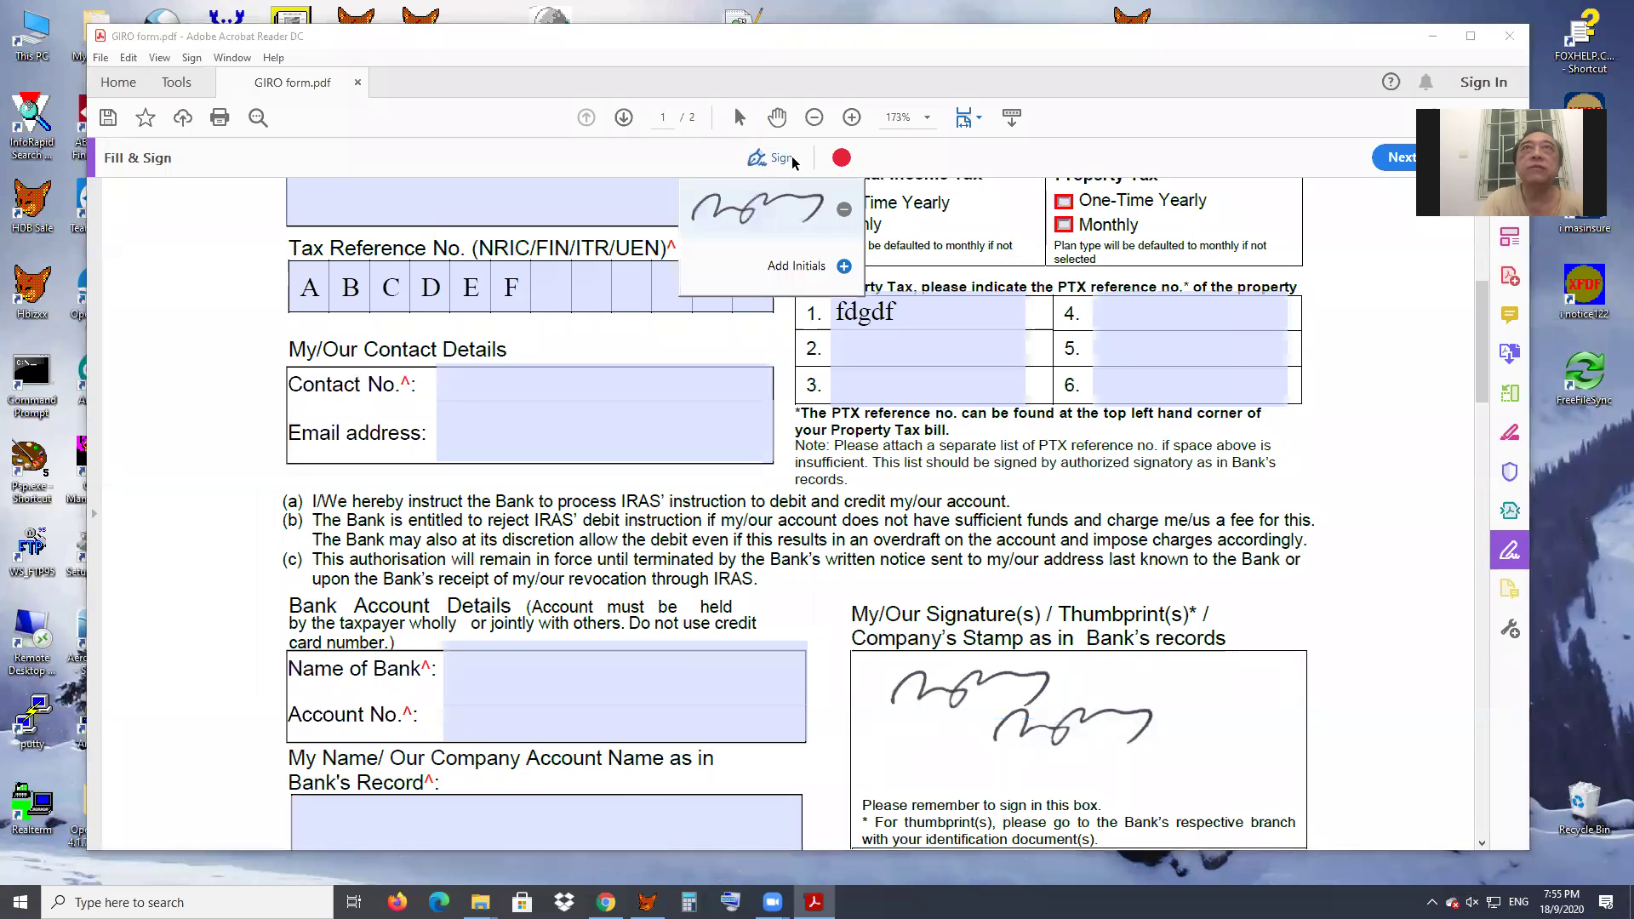
{"action": "left_click", "coordinate": [844, 265]}
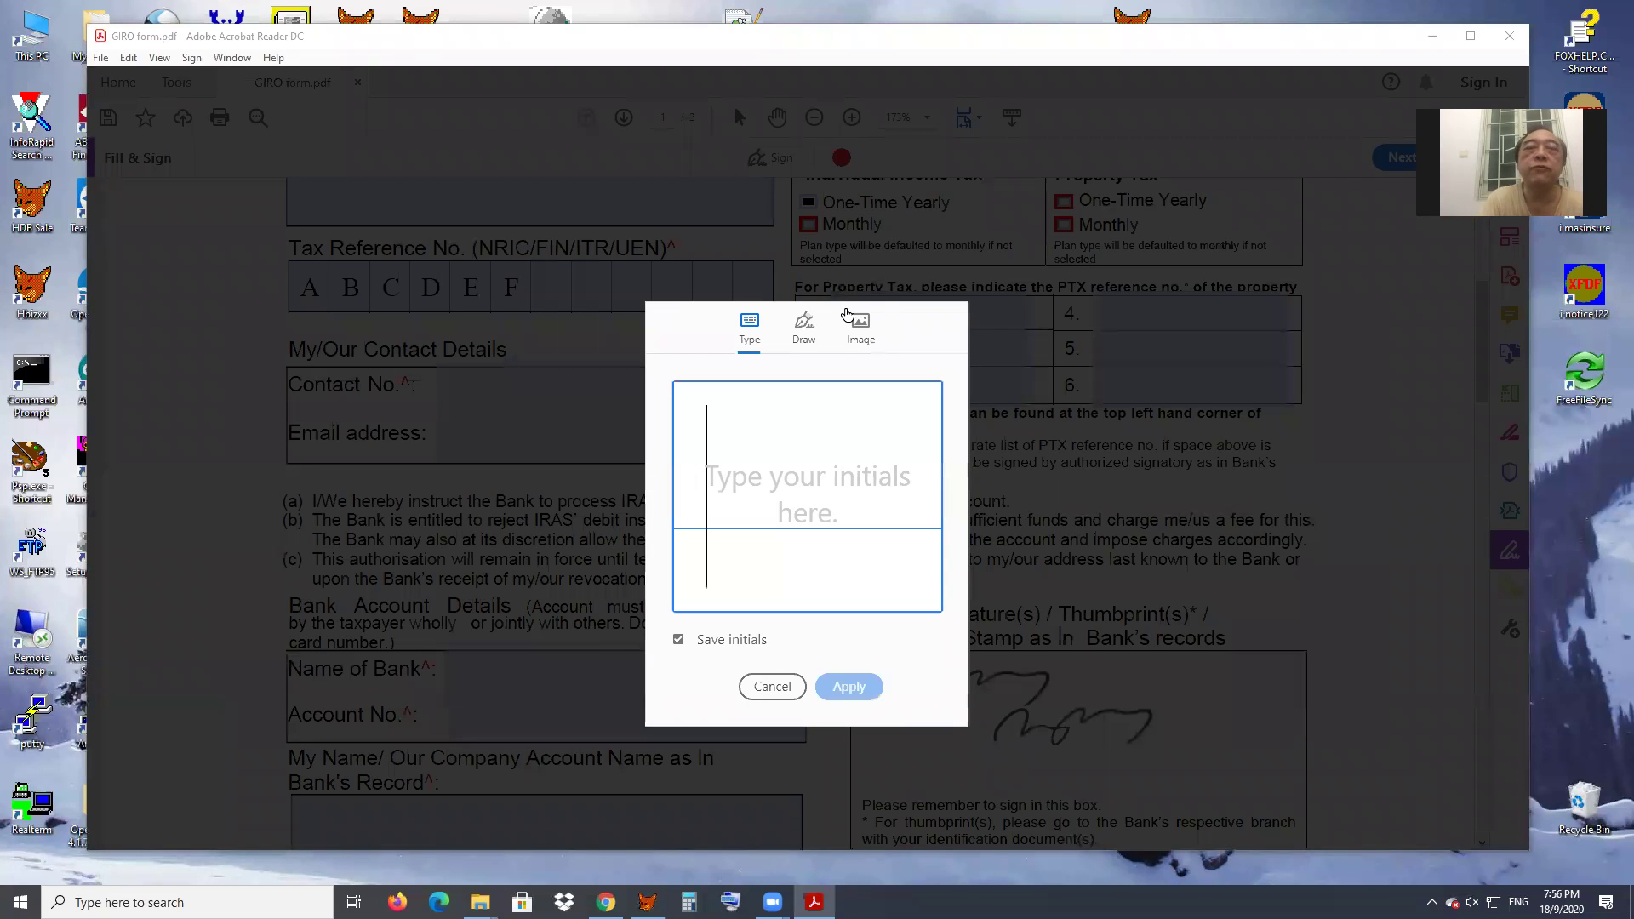
{"action": "left_click", "coordinate": [861, 336]}
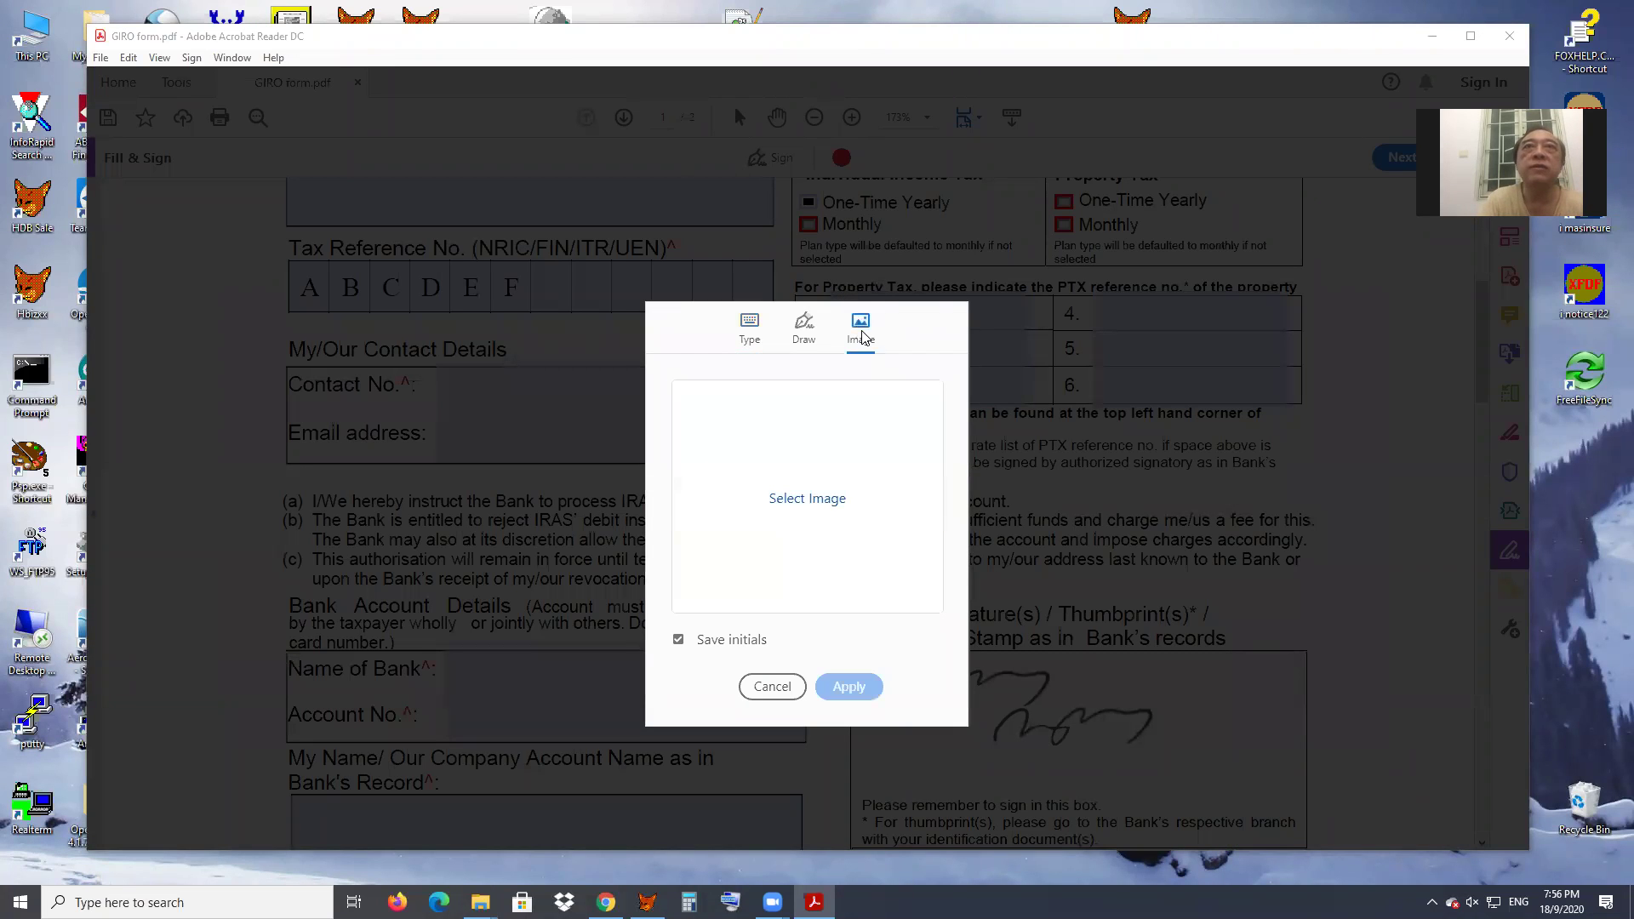
{"action": "left_click", "coordinate": [807, 497]}
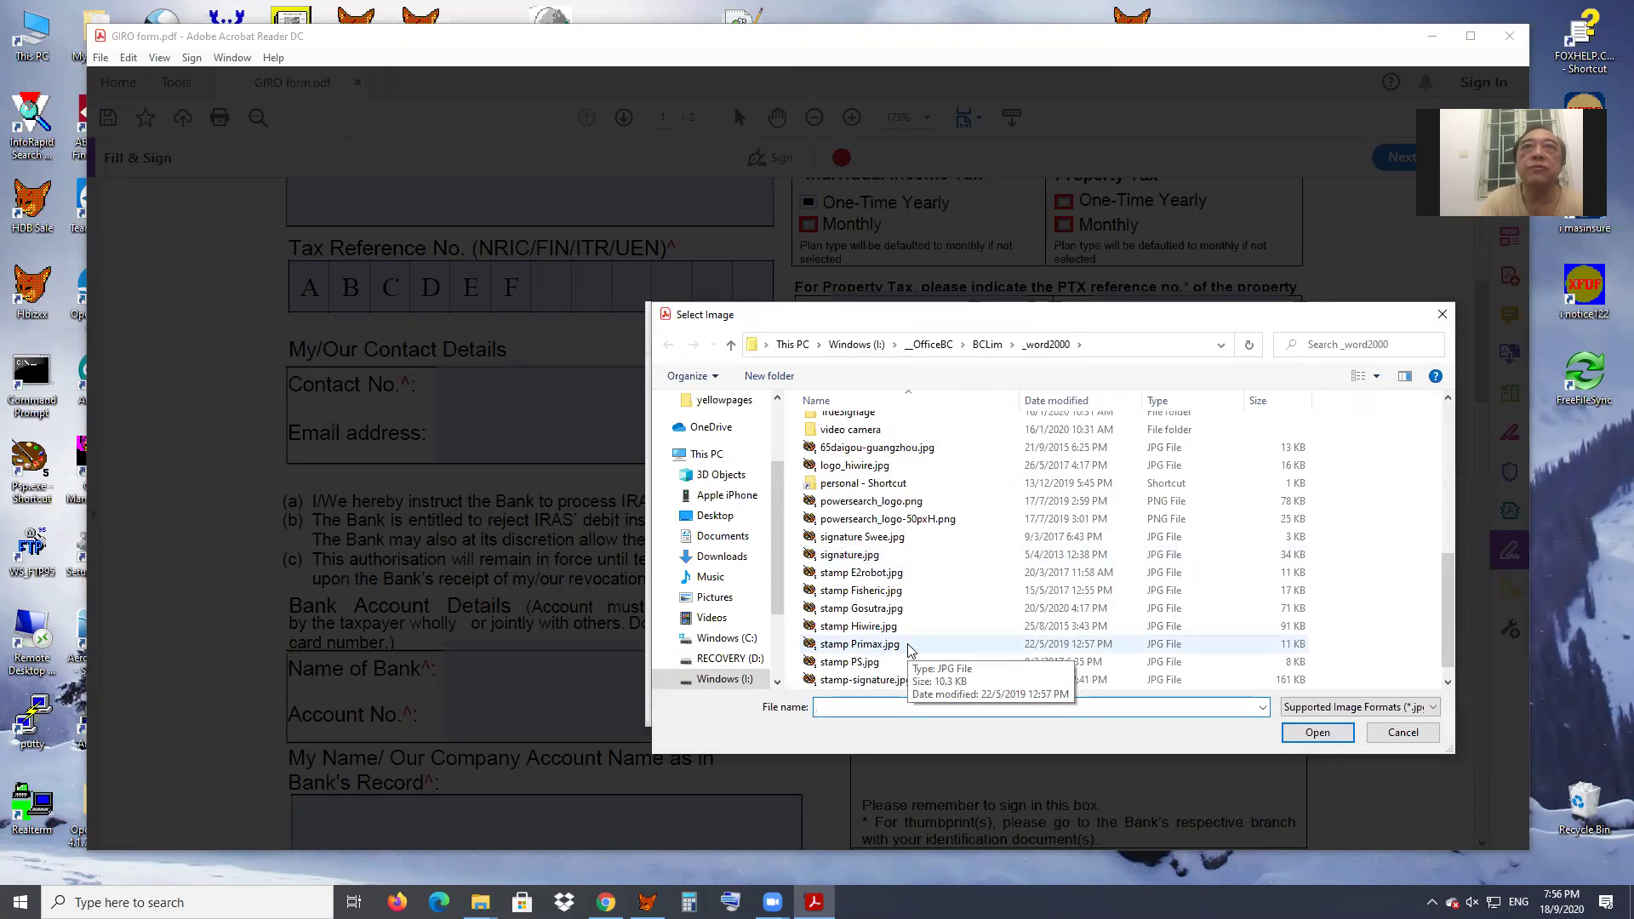
{"action": "double_click", "coordinate": [866, 628]}
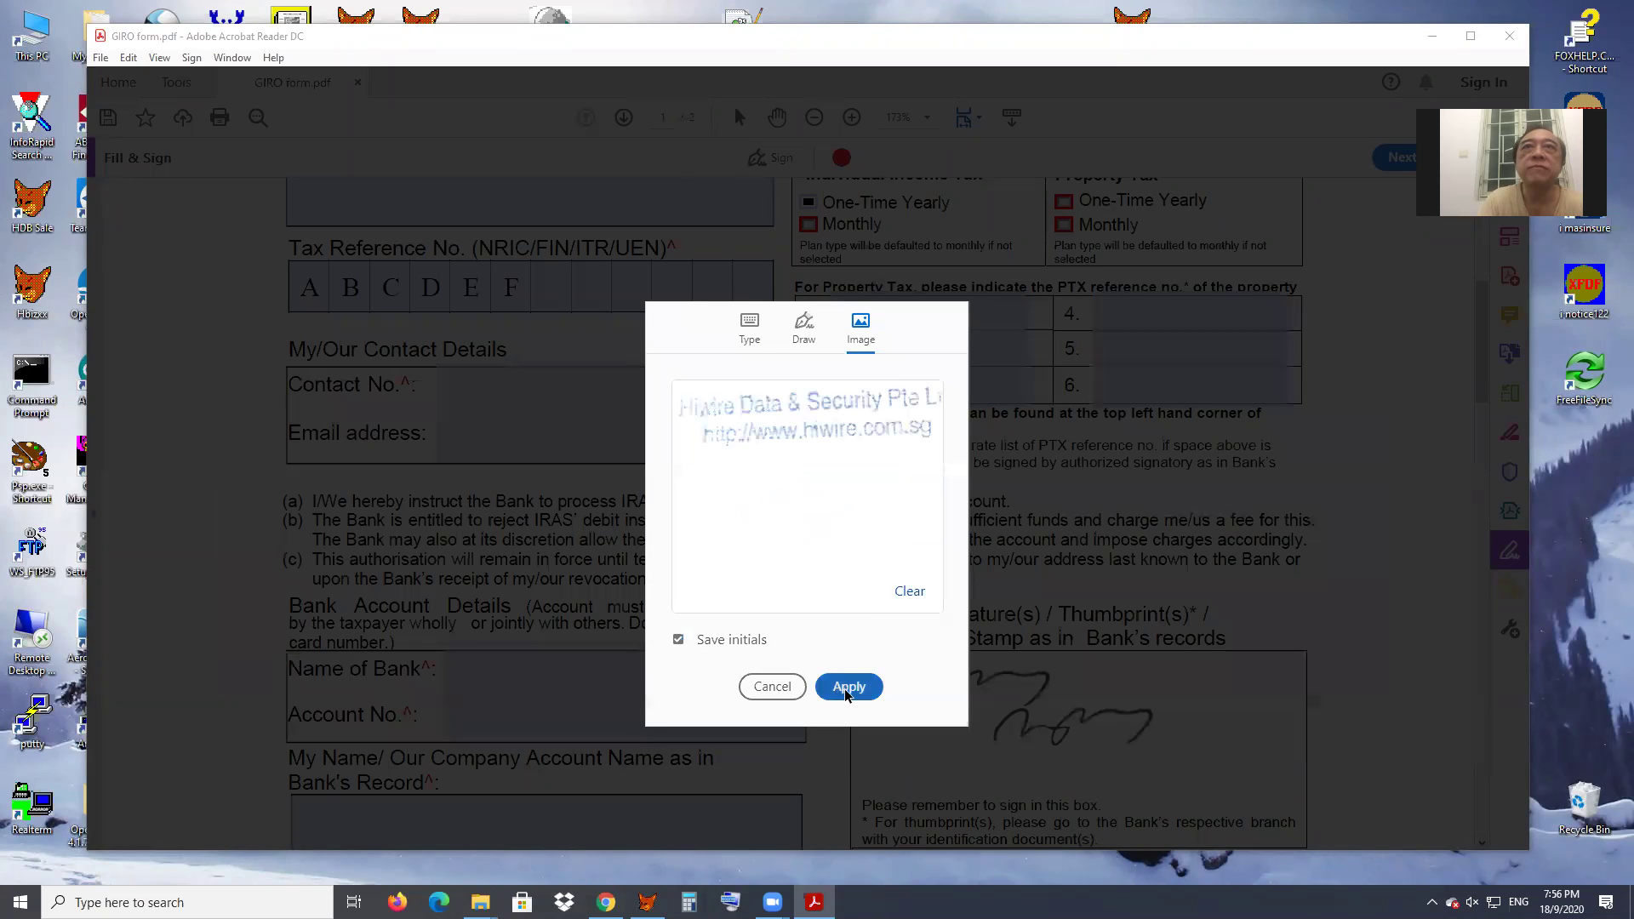
{"action": "left_click", "coordinate": [845, 687]}
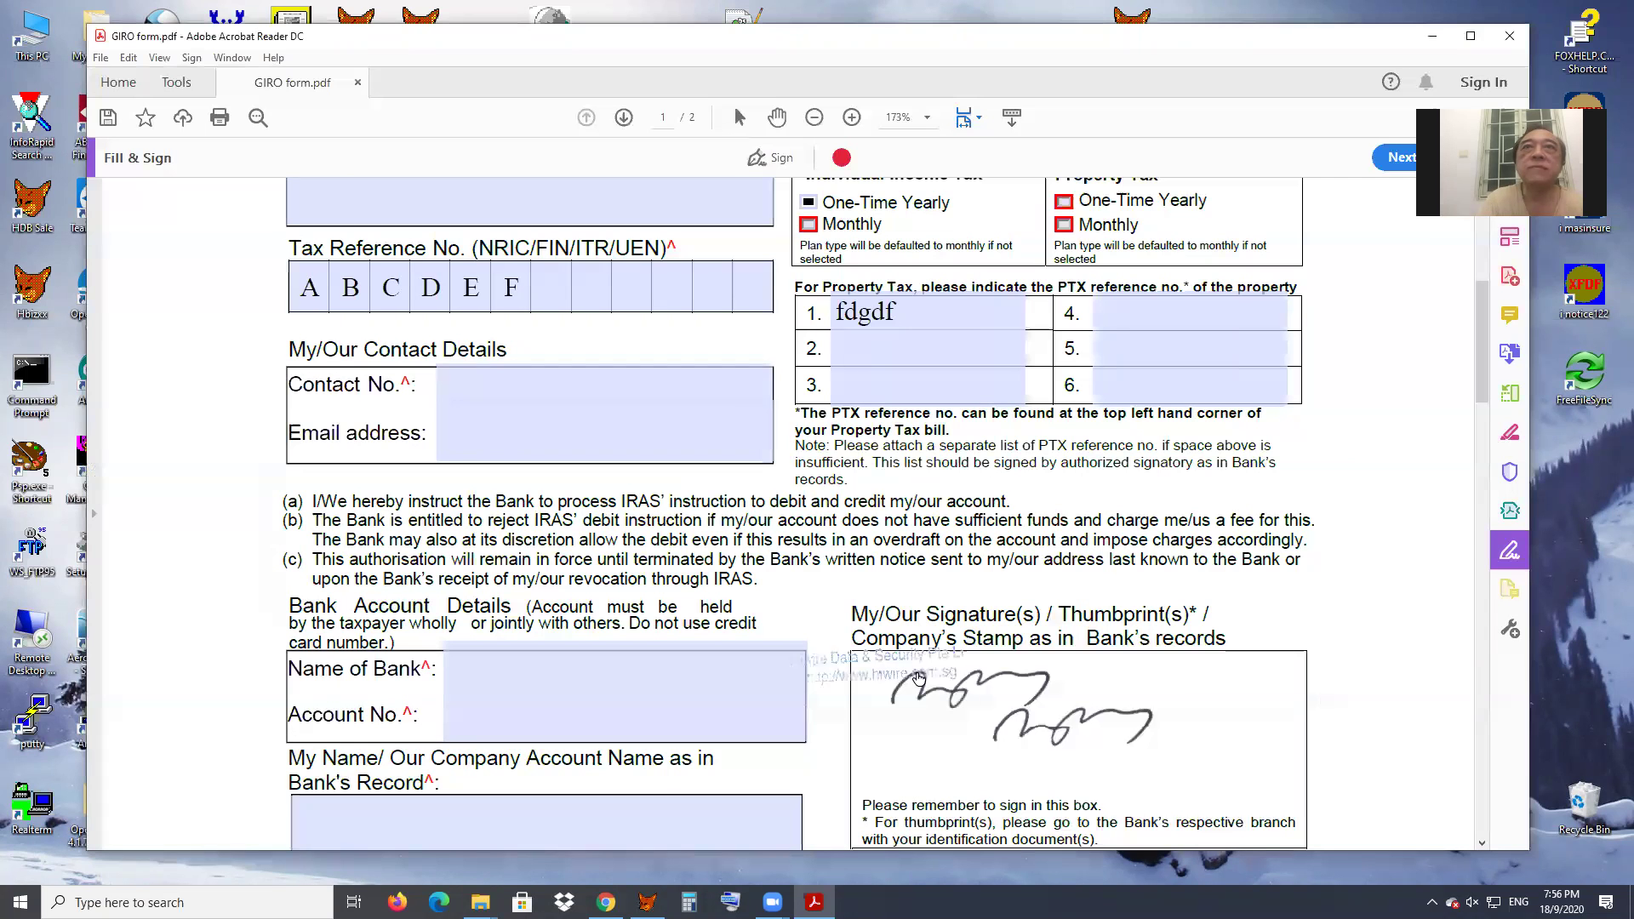
- Place the company stamp in the upper-right part of the signature box and remove the saved stamp initials from the Sign options
{"action": "left_click", "coordinate": [1165, 674]}
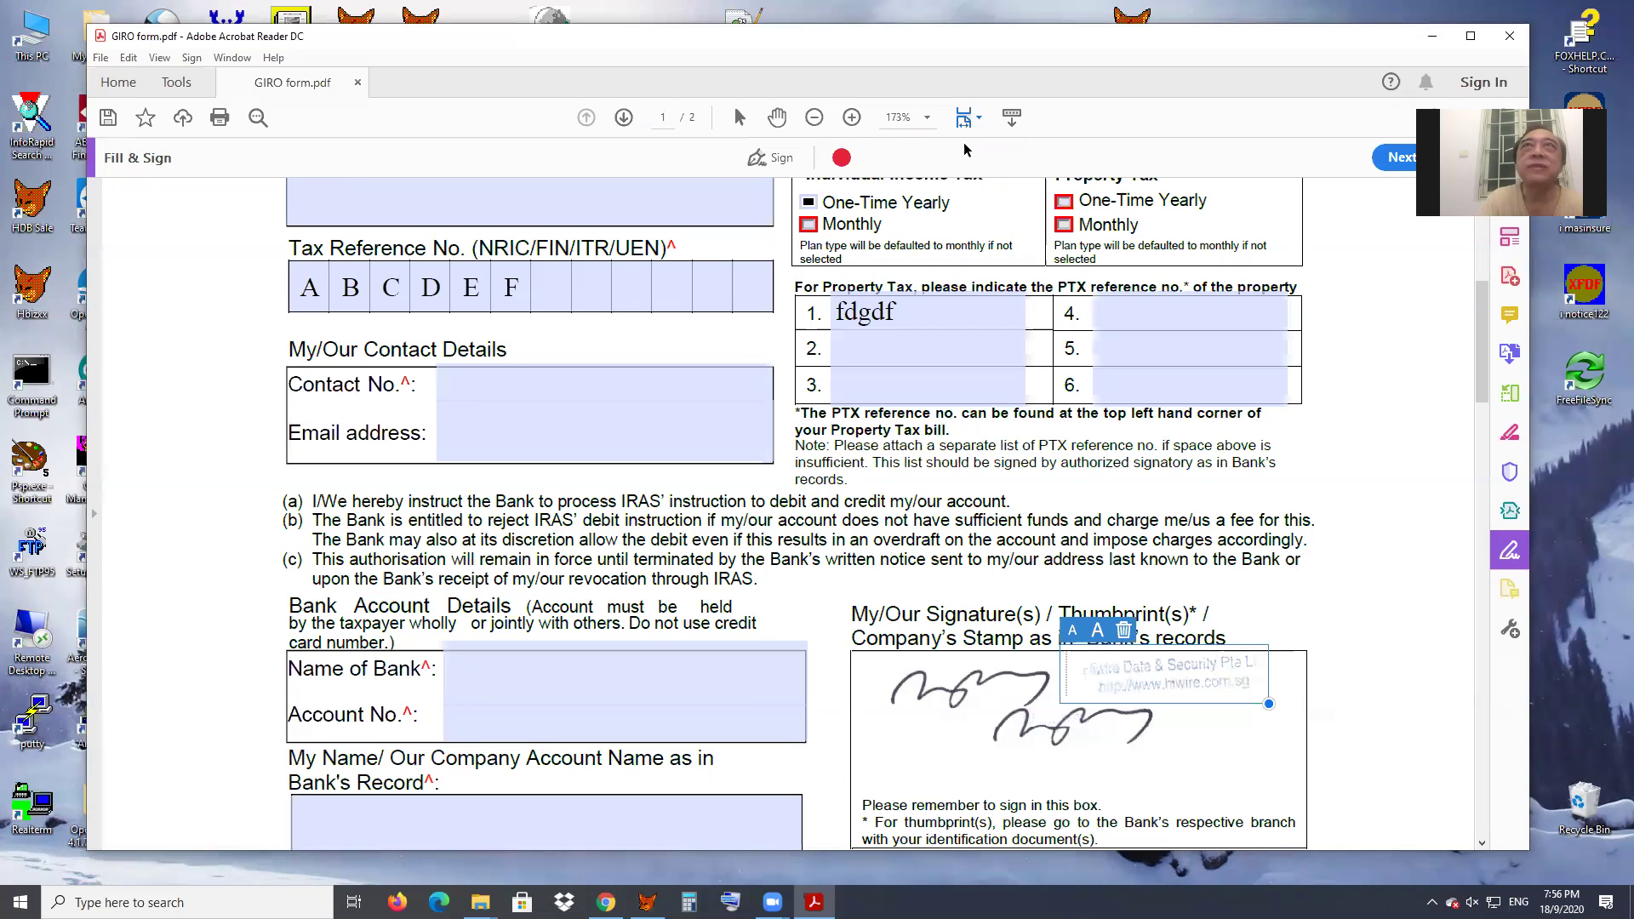
{"action": "left_click", "coordinate": [757, 158]}
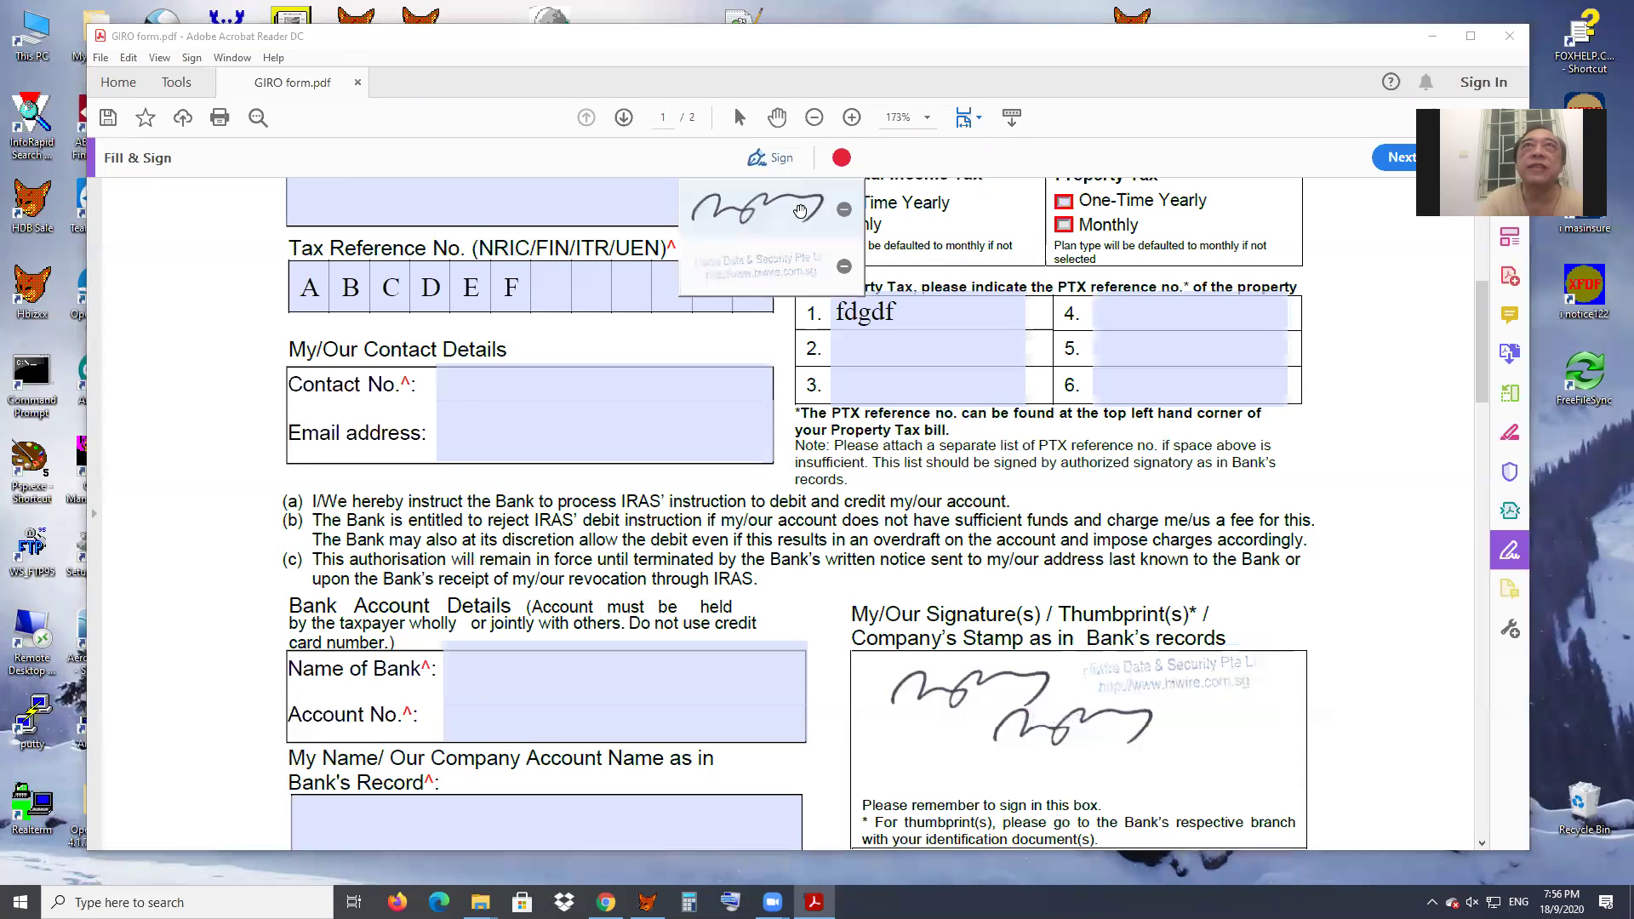
{"action": "left_click", "coordinate": [845, 269]}
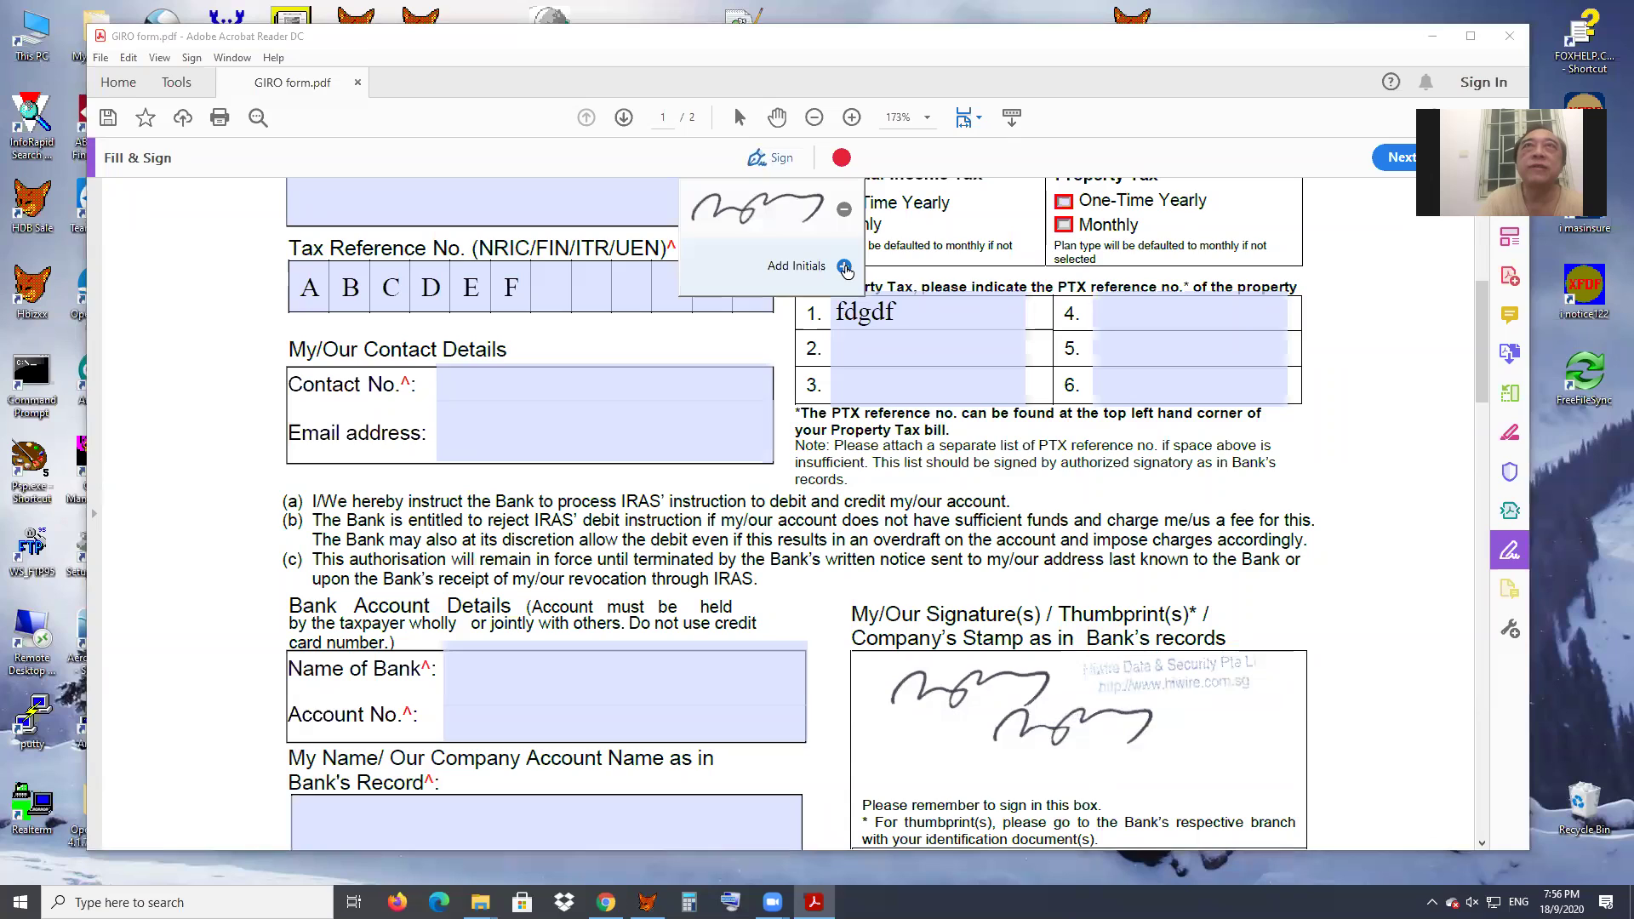
{"action": "left_click", "coordinate": [844, 267]}
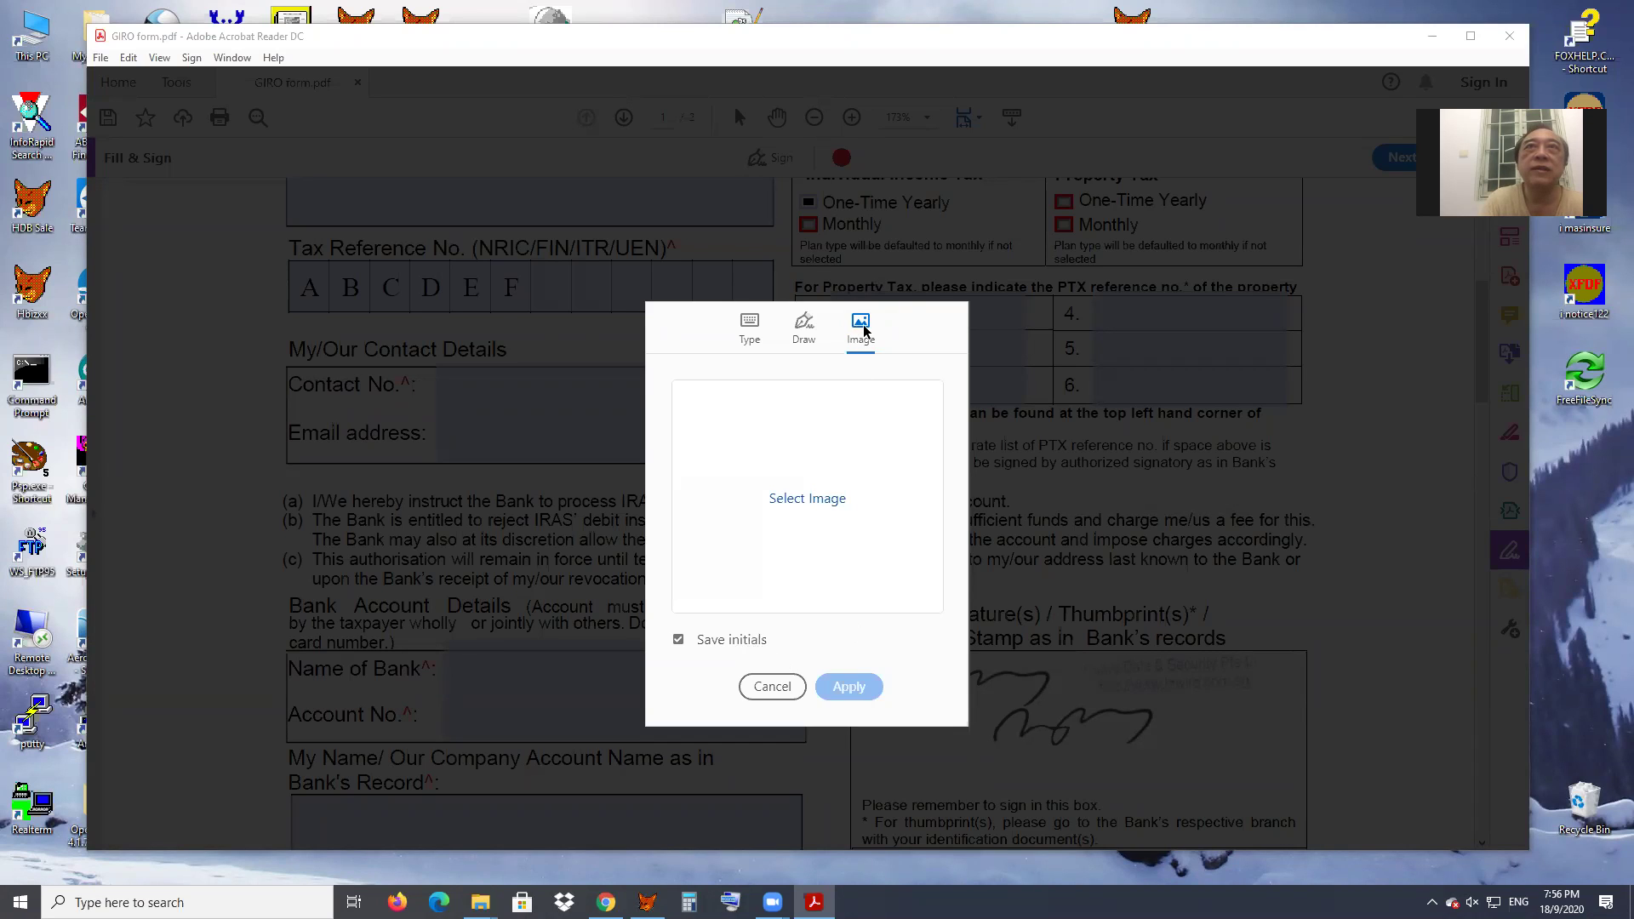
{"action": "left_click", "coordinate": [804, 499]}
{"action": "scroll", "coordinate": [877, 604], "scroll_direction": "down", "scroll_amount": 5}
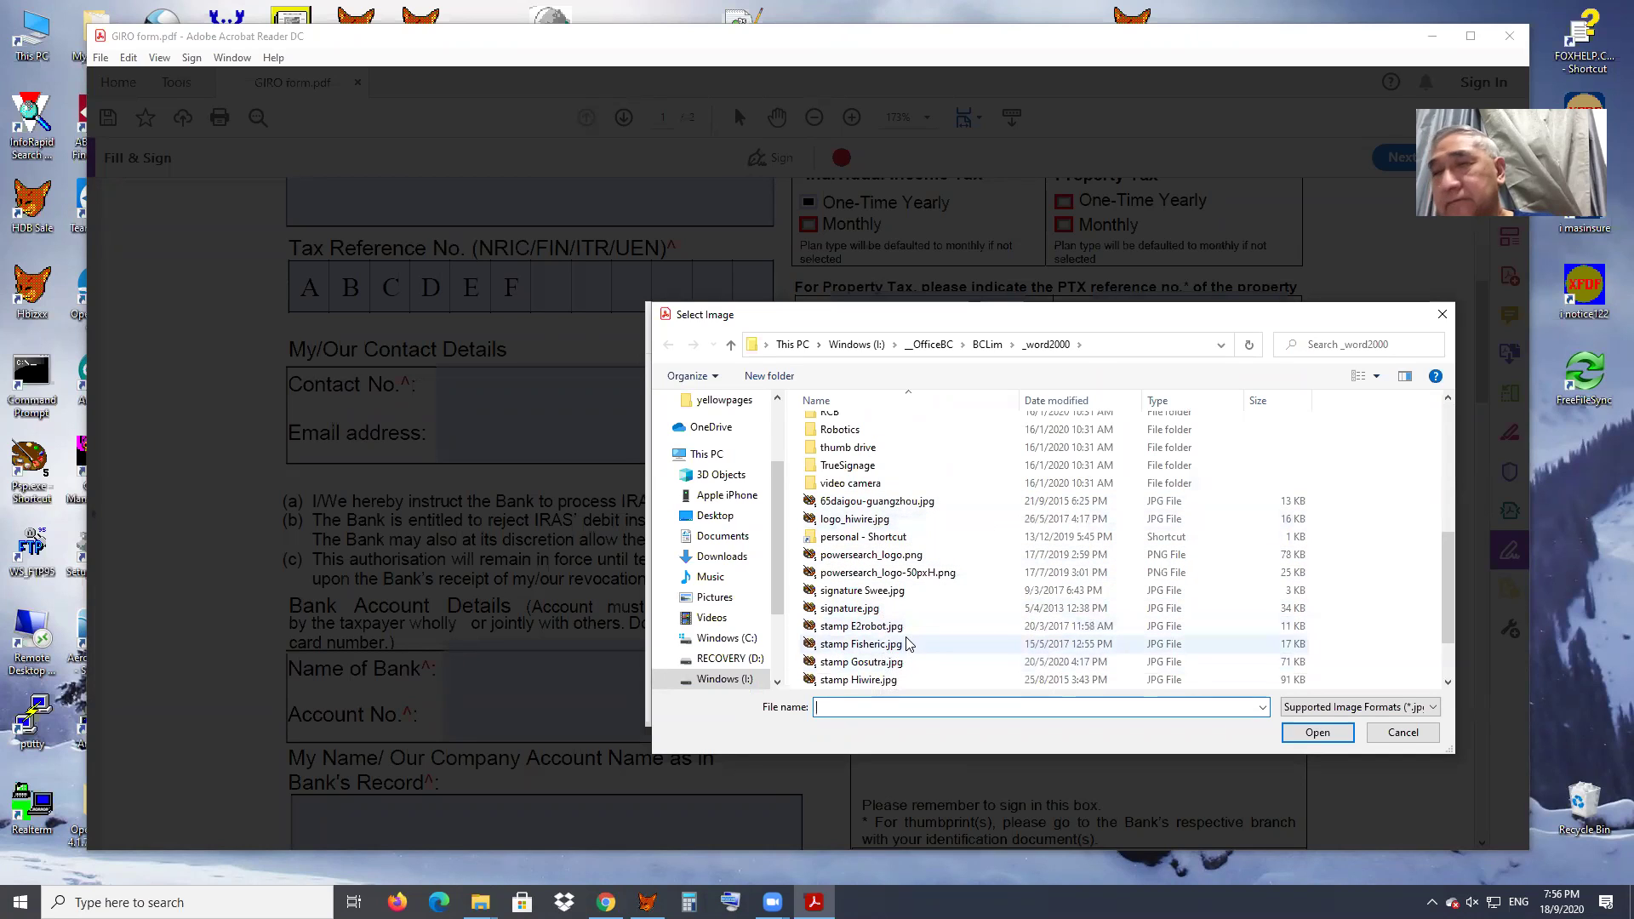
{"action": "scroll", "coordinate": [907, 640], "scroll_direction": "down", "scroll_amount": 2}
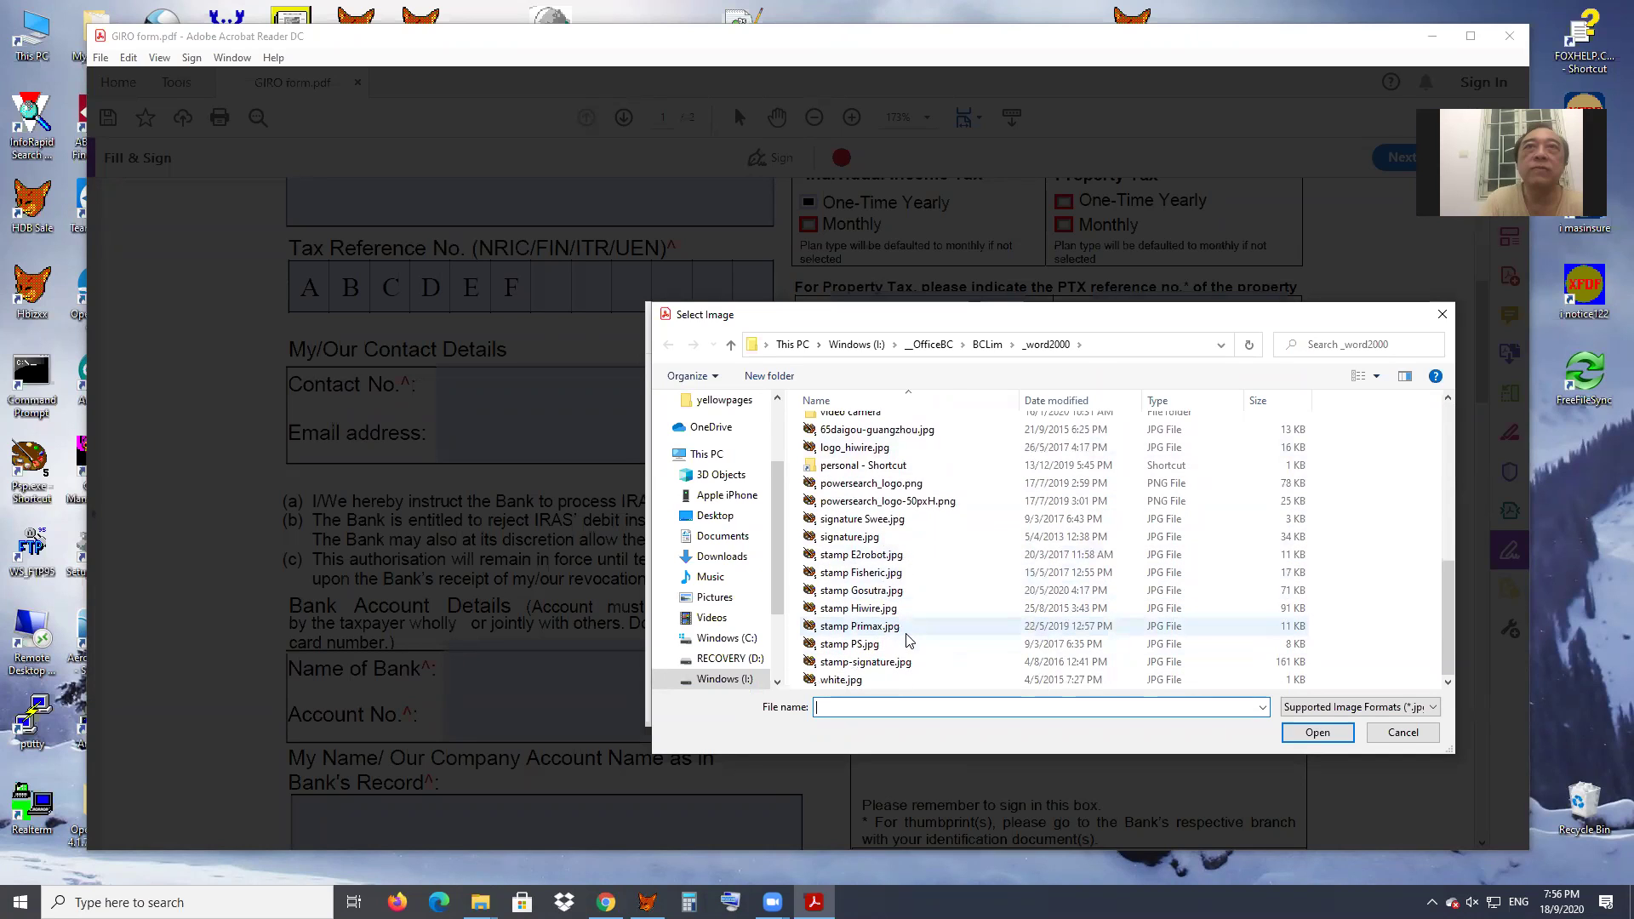
{"action": "double_click", "coordinate": [891, 628]}
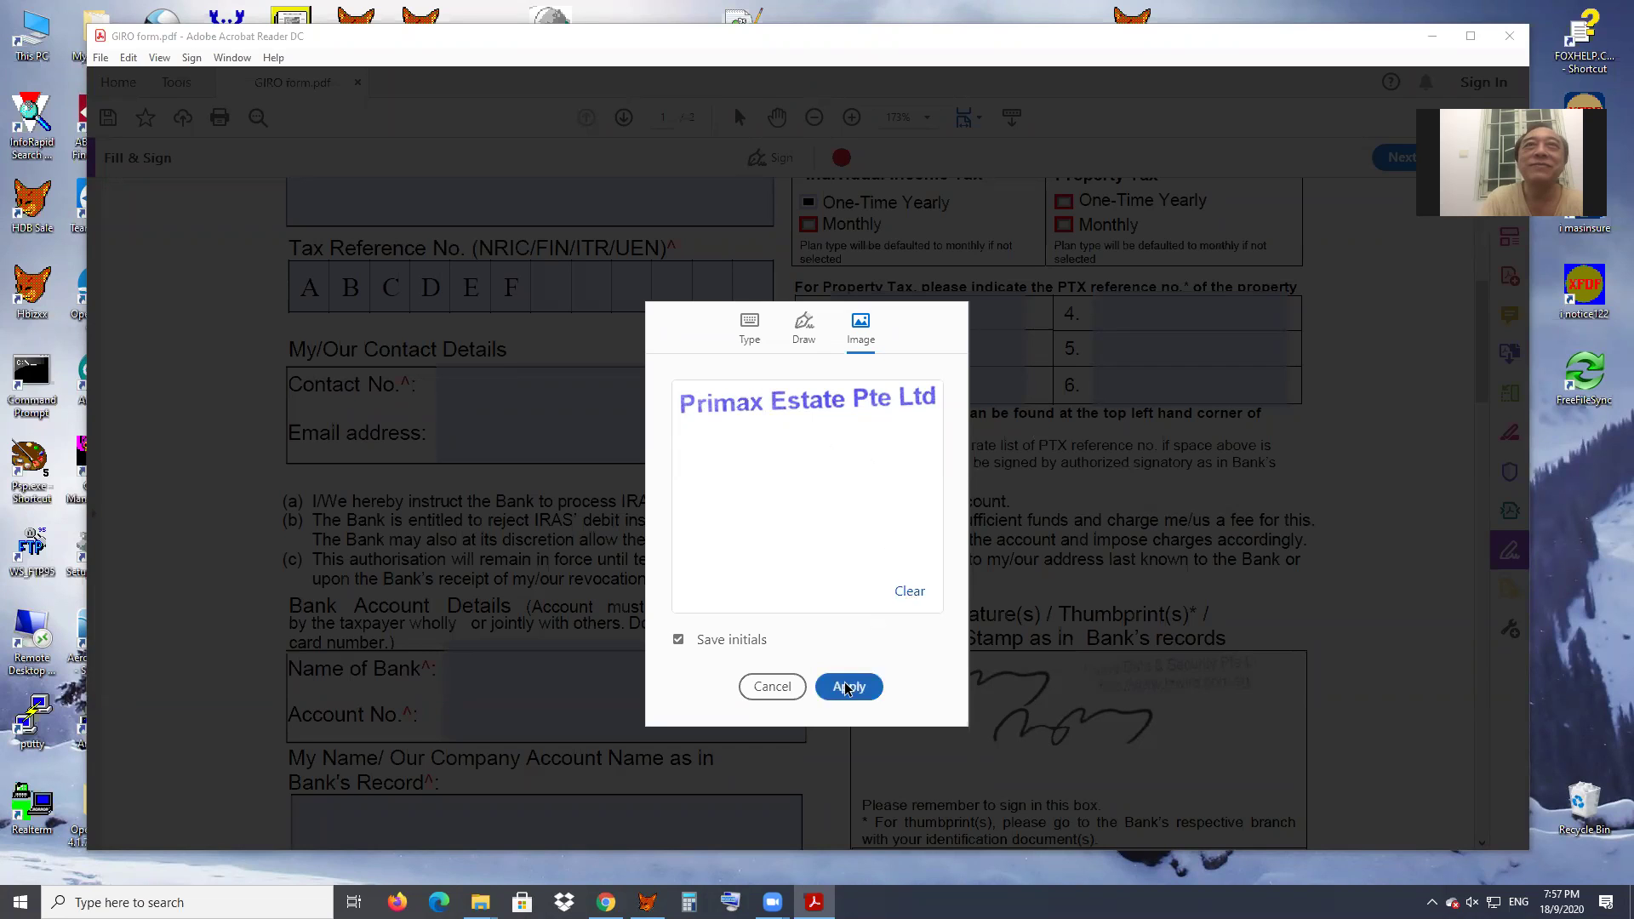
{"action": "left_click", "coordinate": [770, 684]}
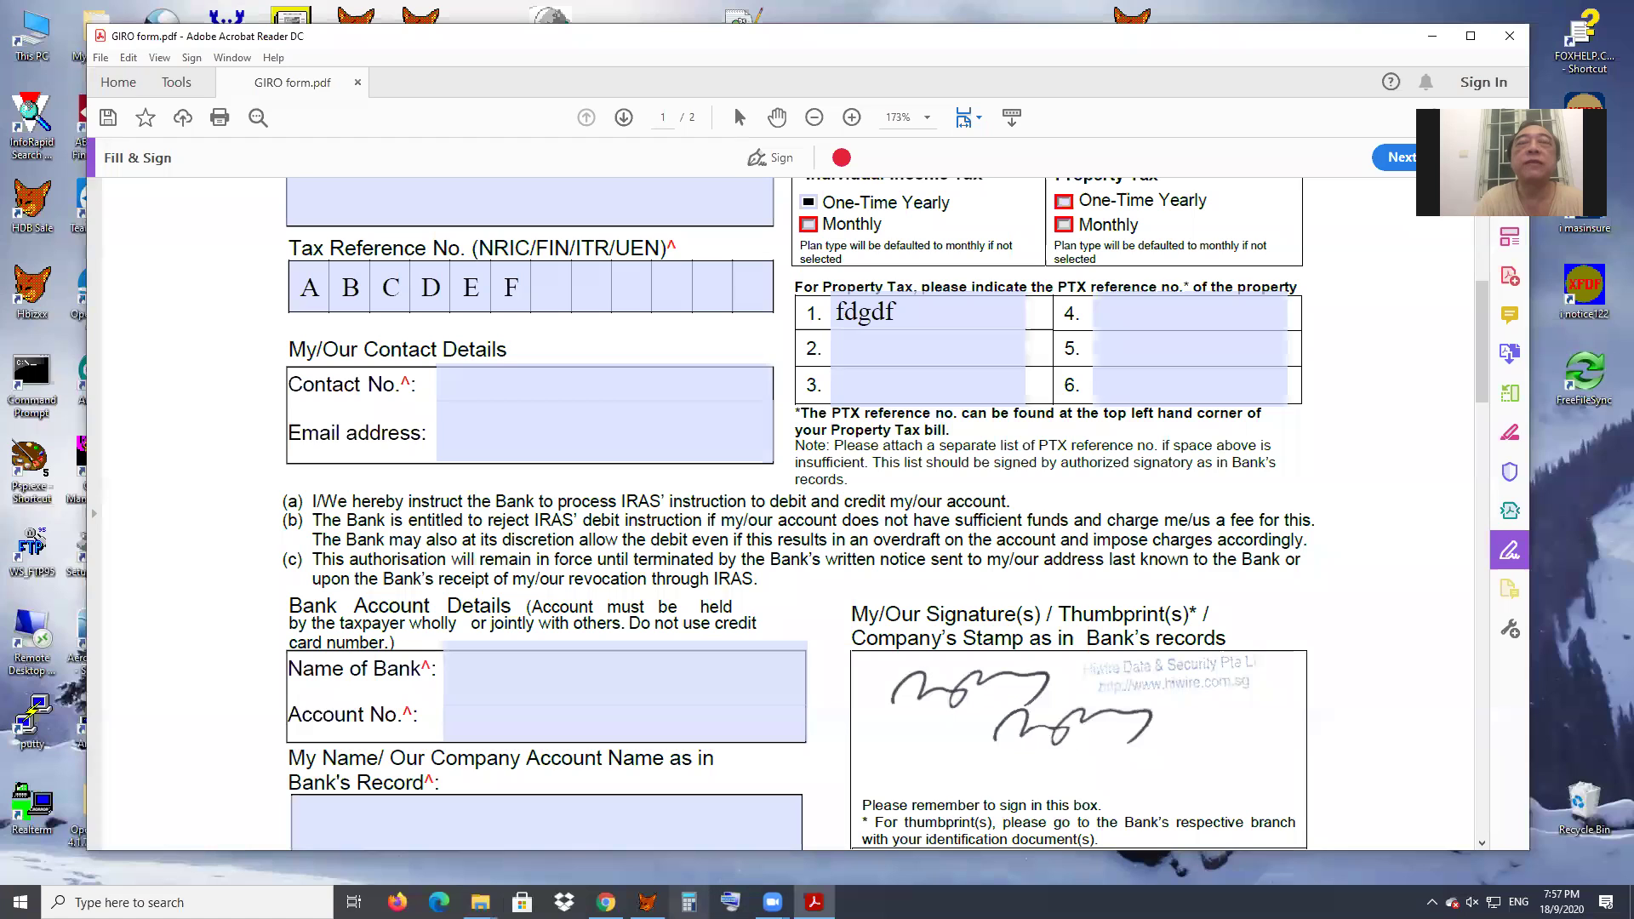
{"action": "left_click", "coordinate": [591, 682]}
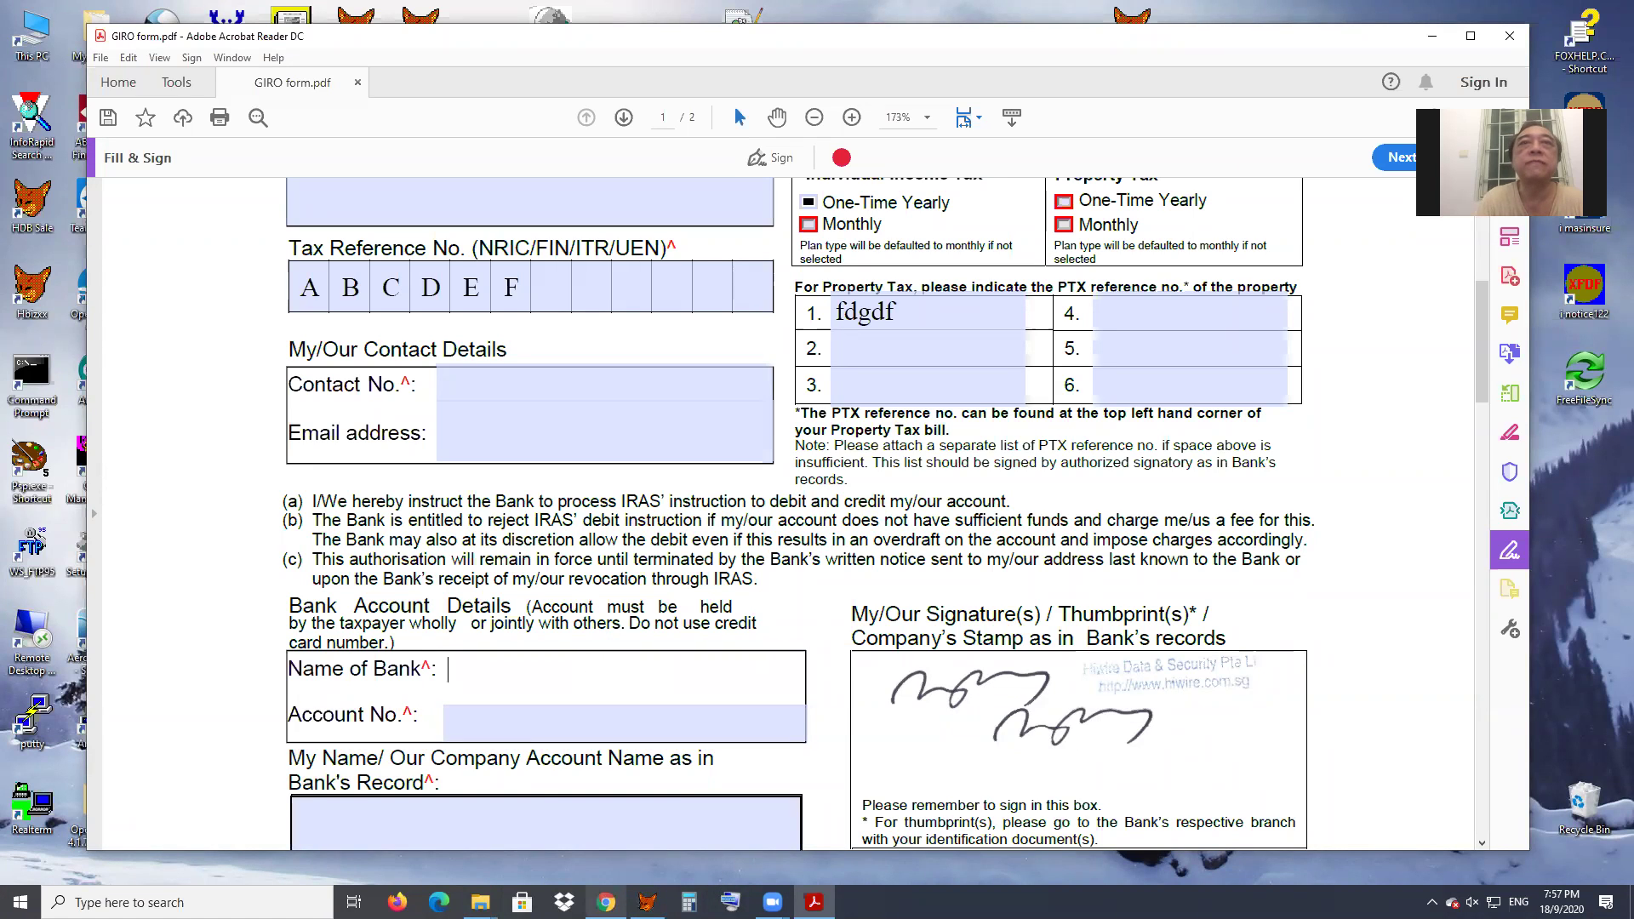
- Switch to Chrome and search Google for "maybank forms download" in a new tab
{"action": "left_click", "coordinate": [606, 902]}
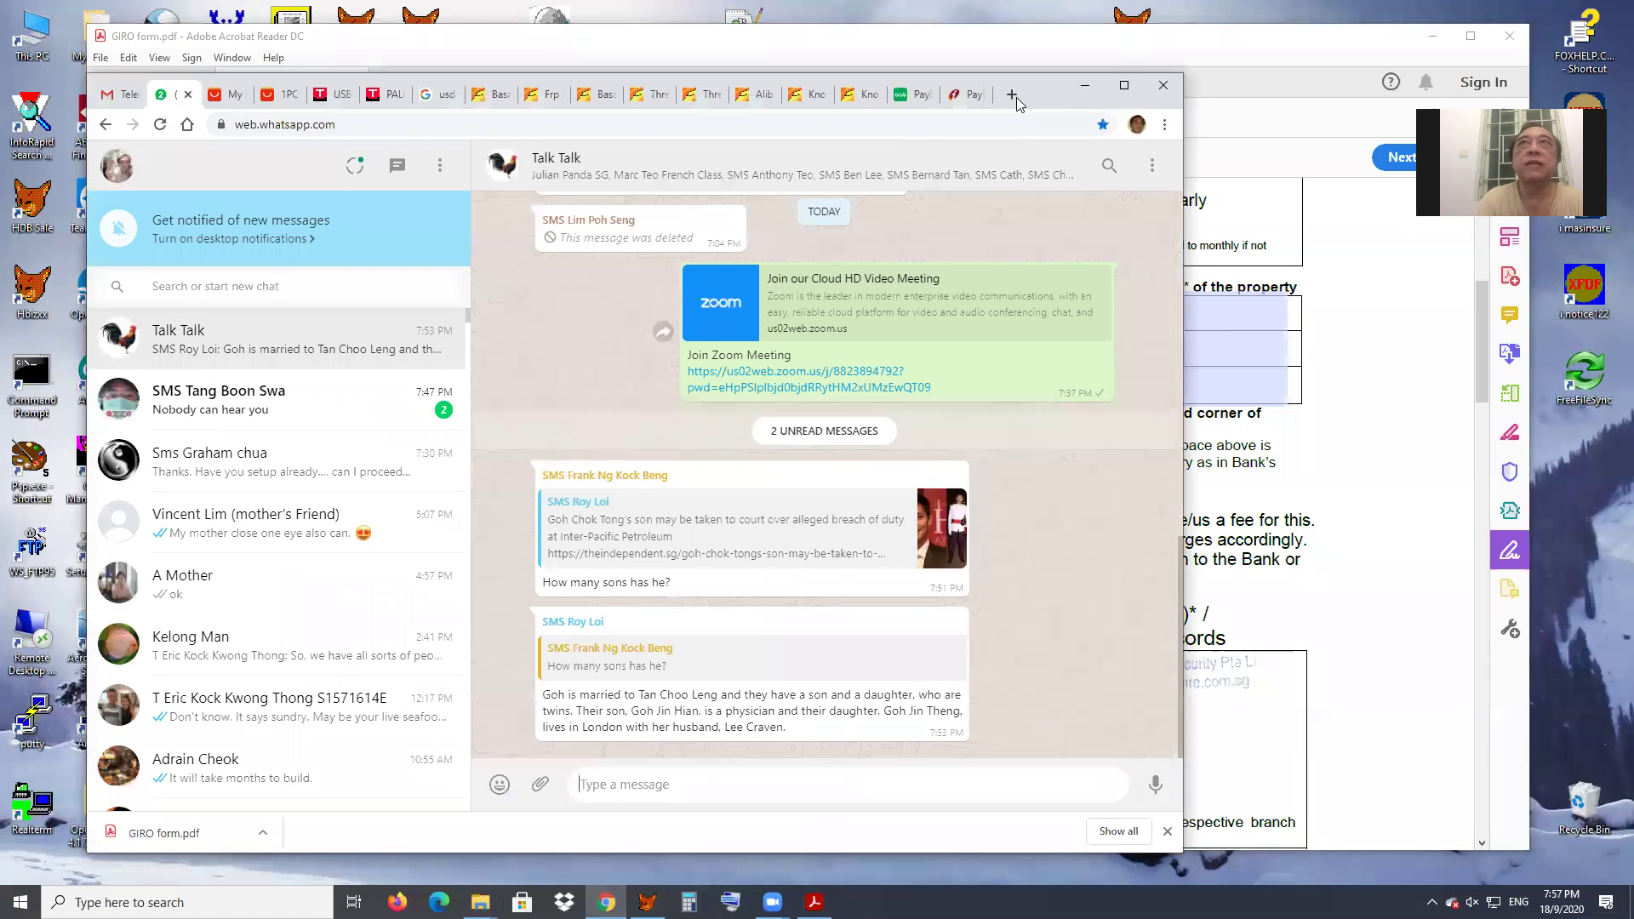
{"action": "left_click", "coordinate": [1012, 95]}
{"action": "left_click", "coordinate": [980, 125]}
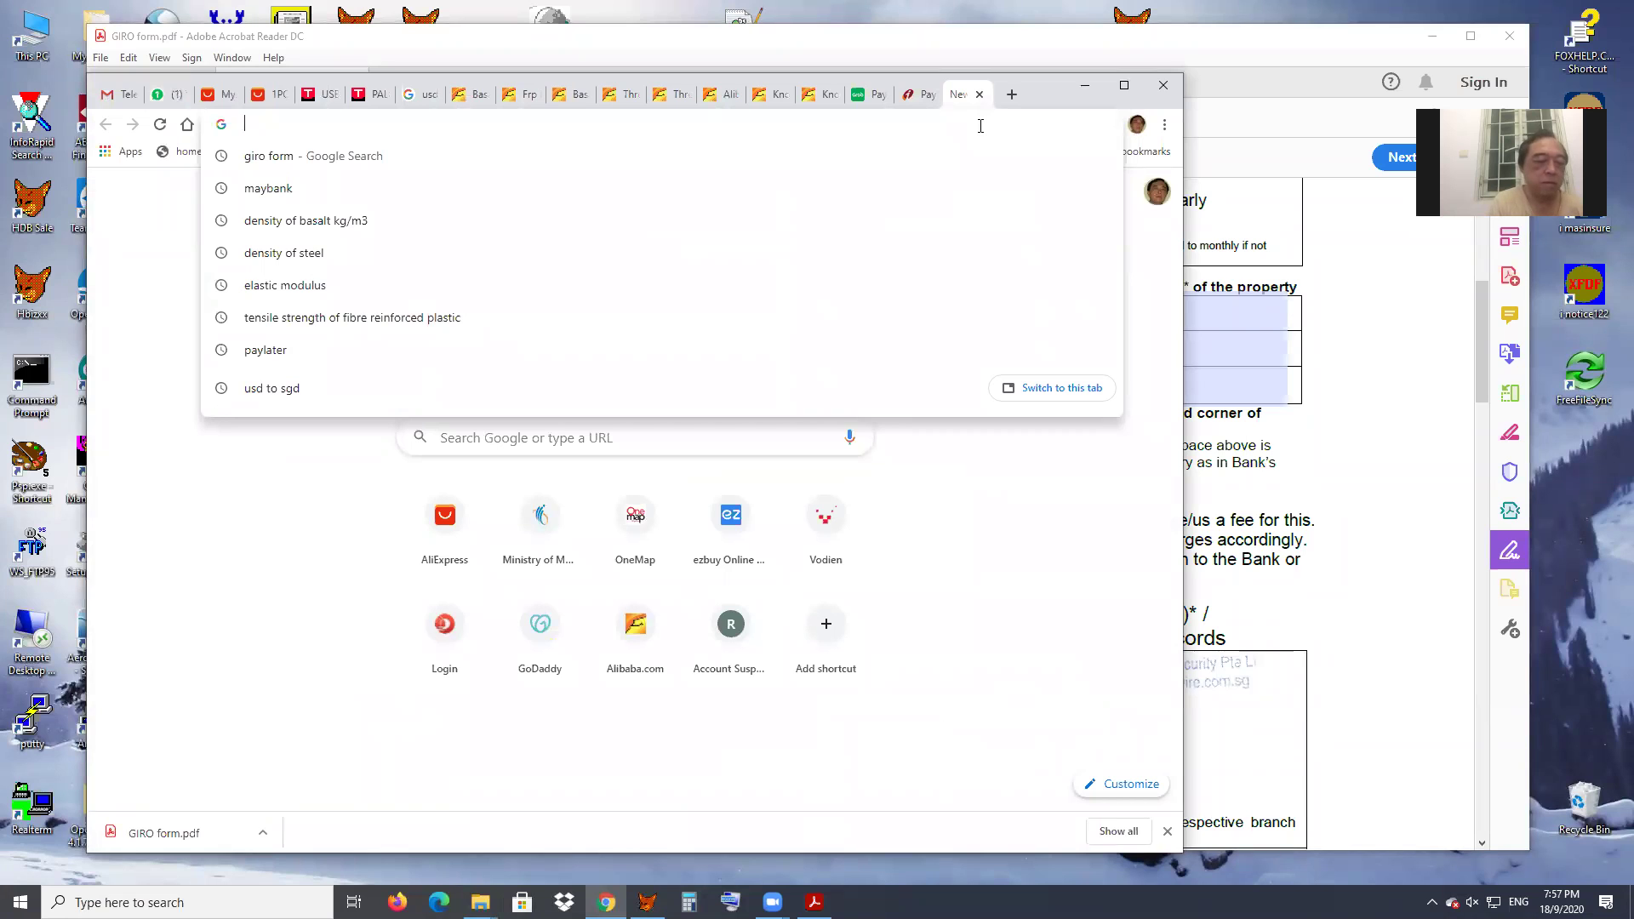
{"action": "type", "text": "maybank "}
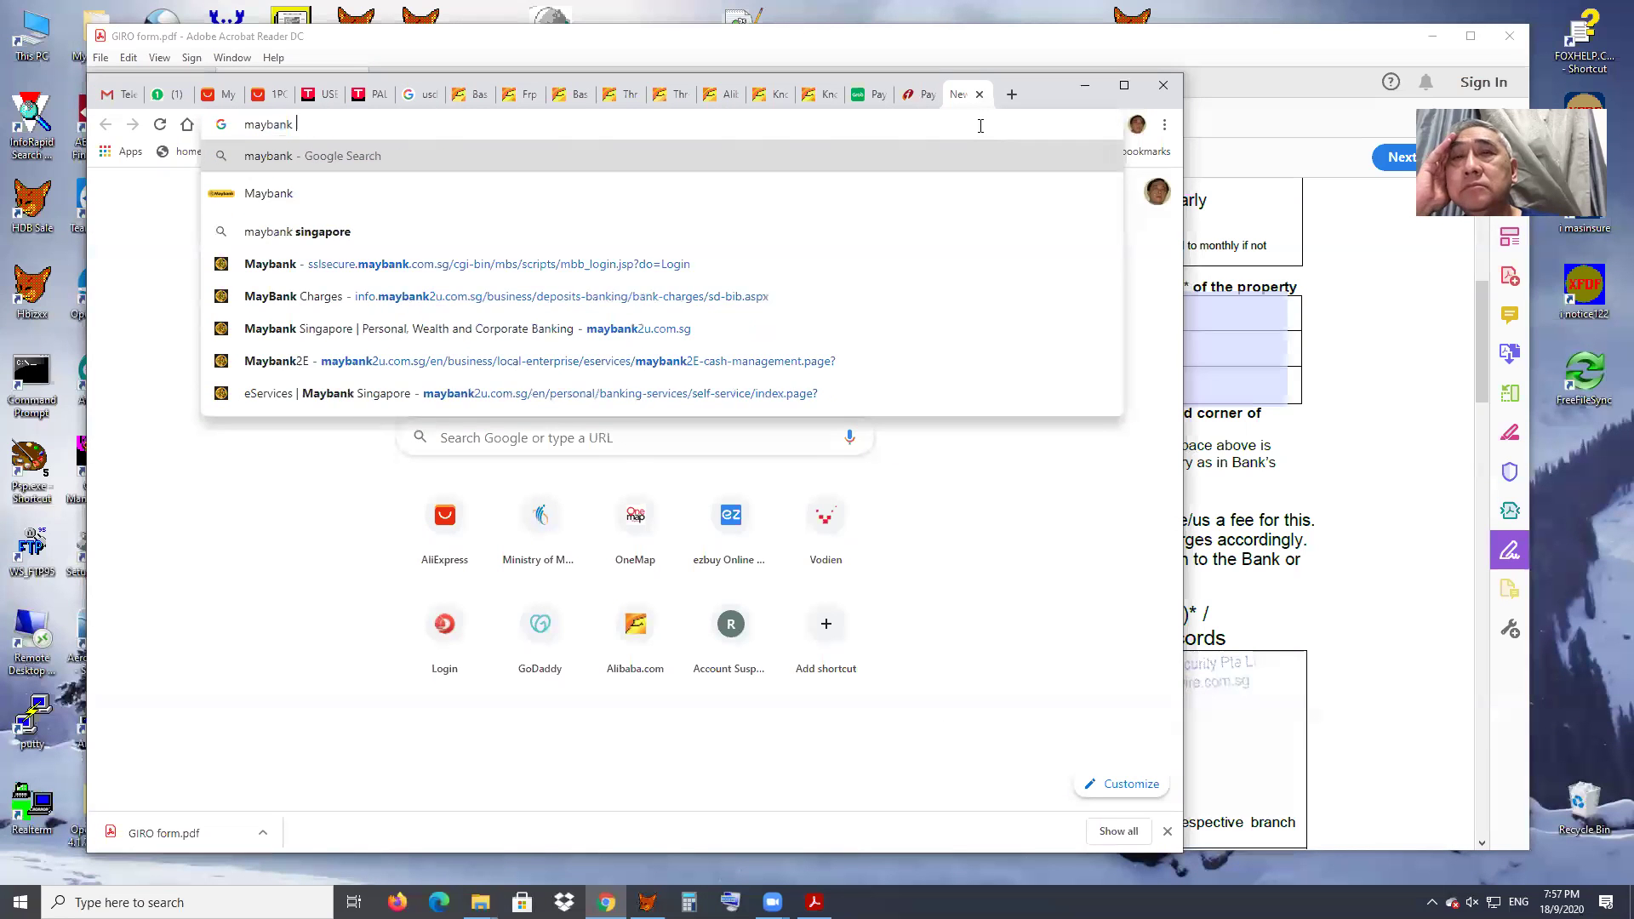
{"action": "type", "text": "form"}
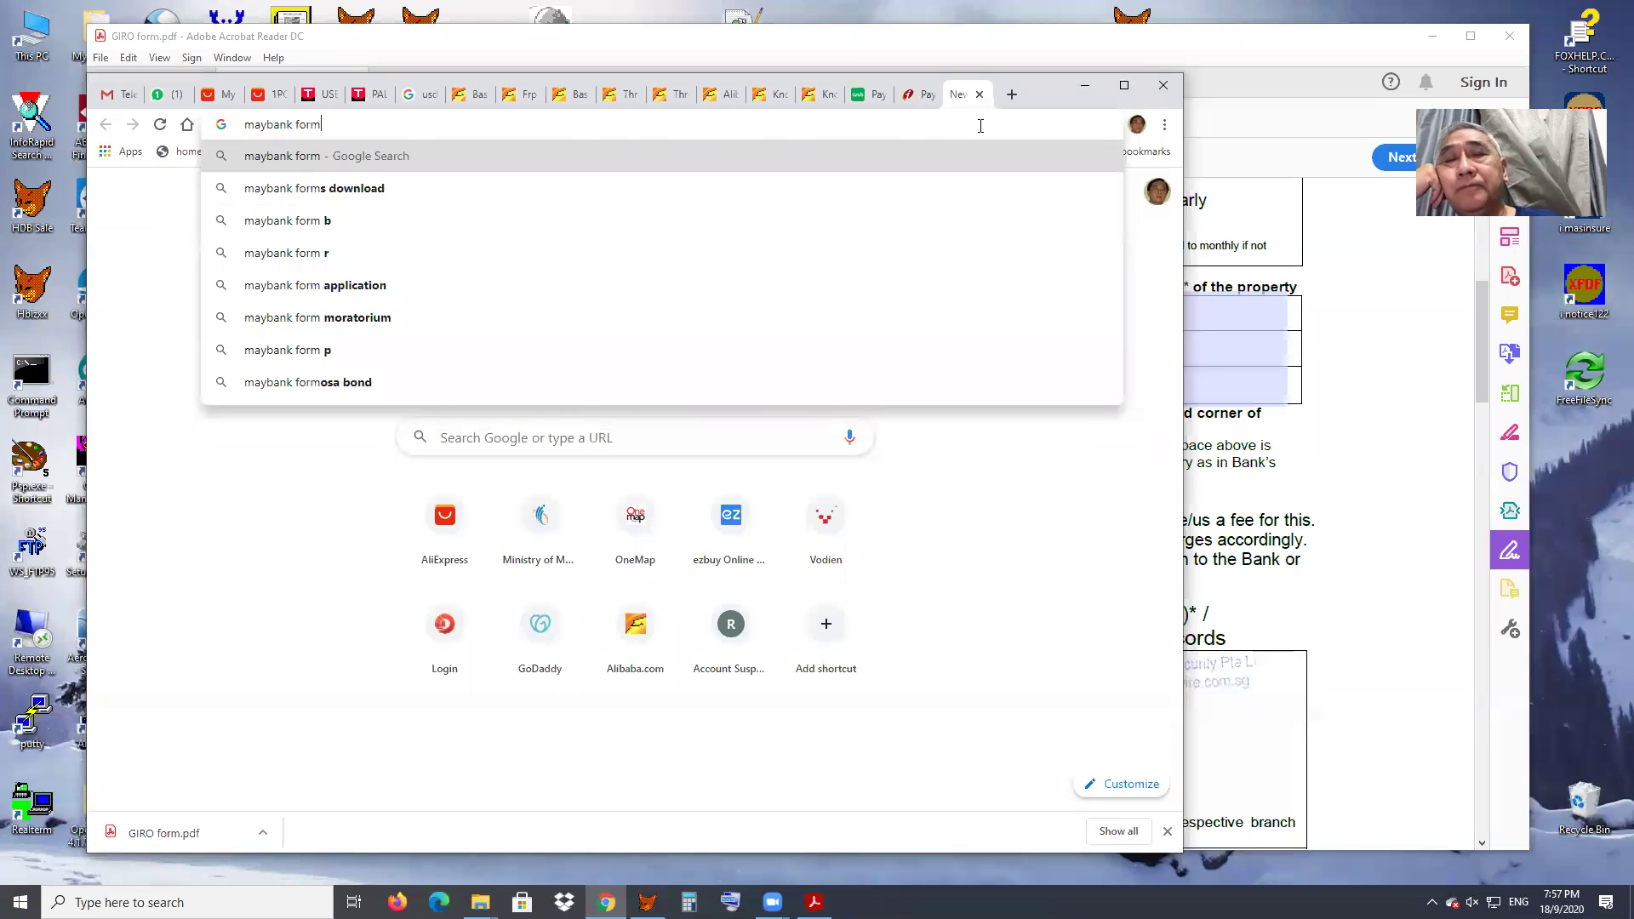
{"action": "left_click", "coordinate": [302, 190]}
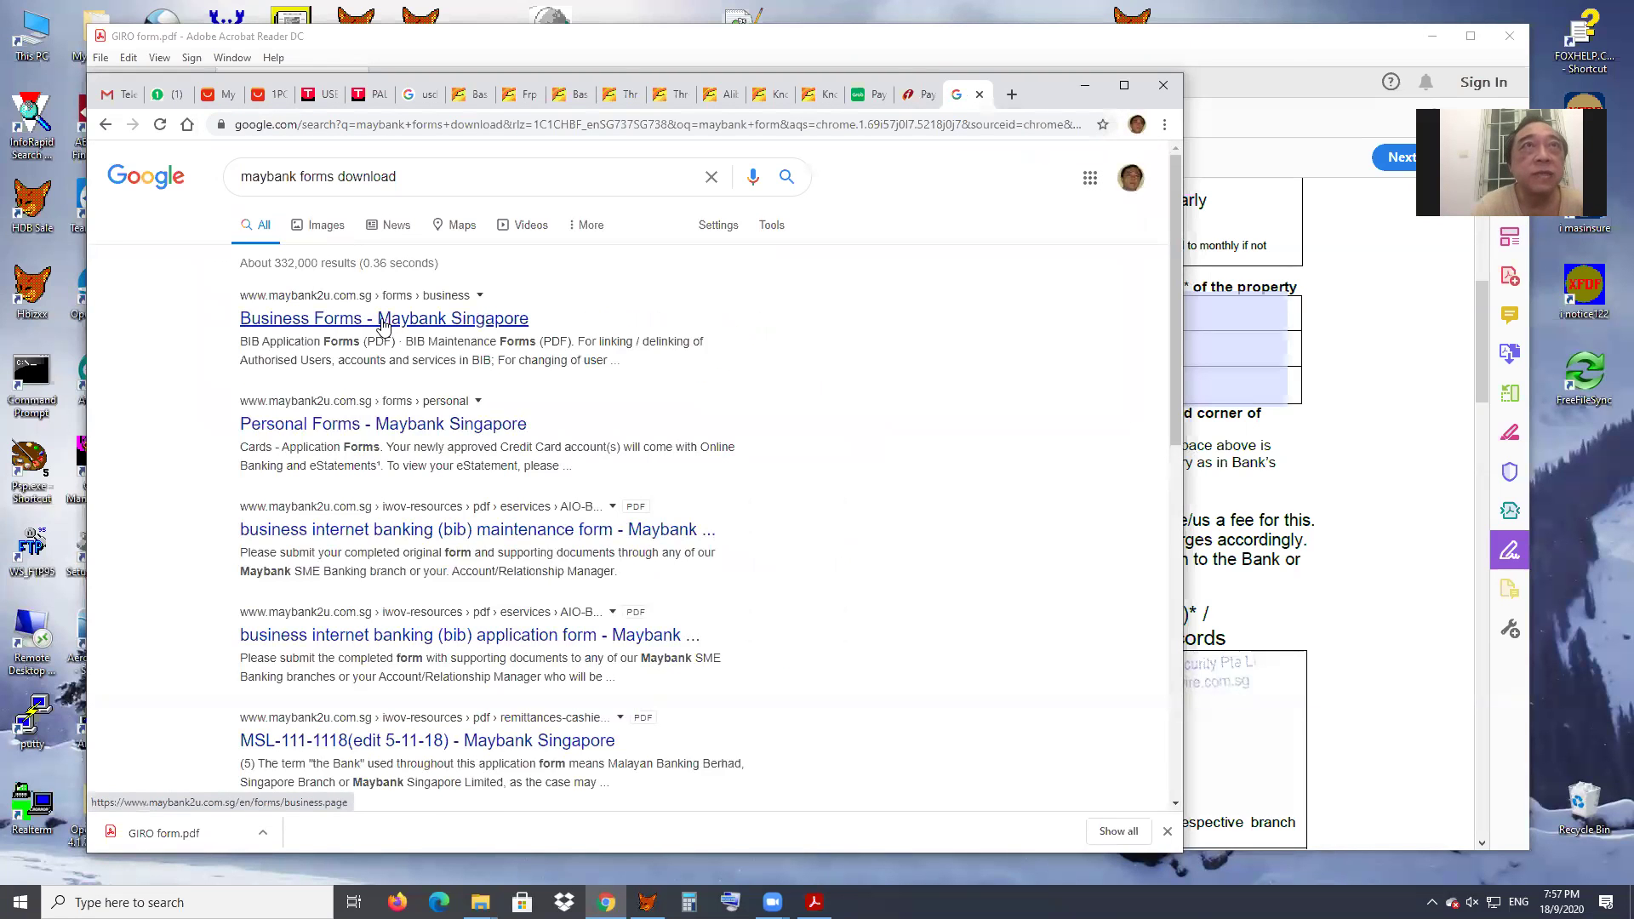
- Save the BIB application form from Maybank's Business Forms page as AIO-BIB-Application.pdf in the SMS folder, and return to the GIRO form
{"action": "left_click", "coordinate": [381, 323]}
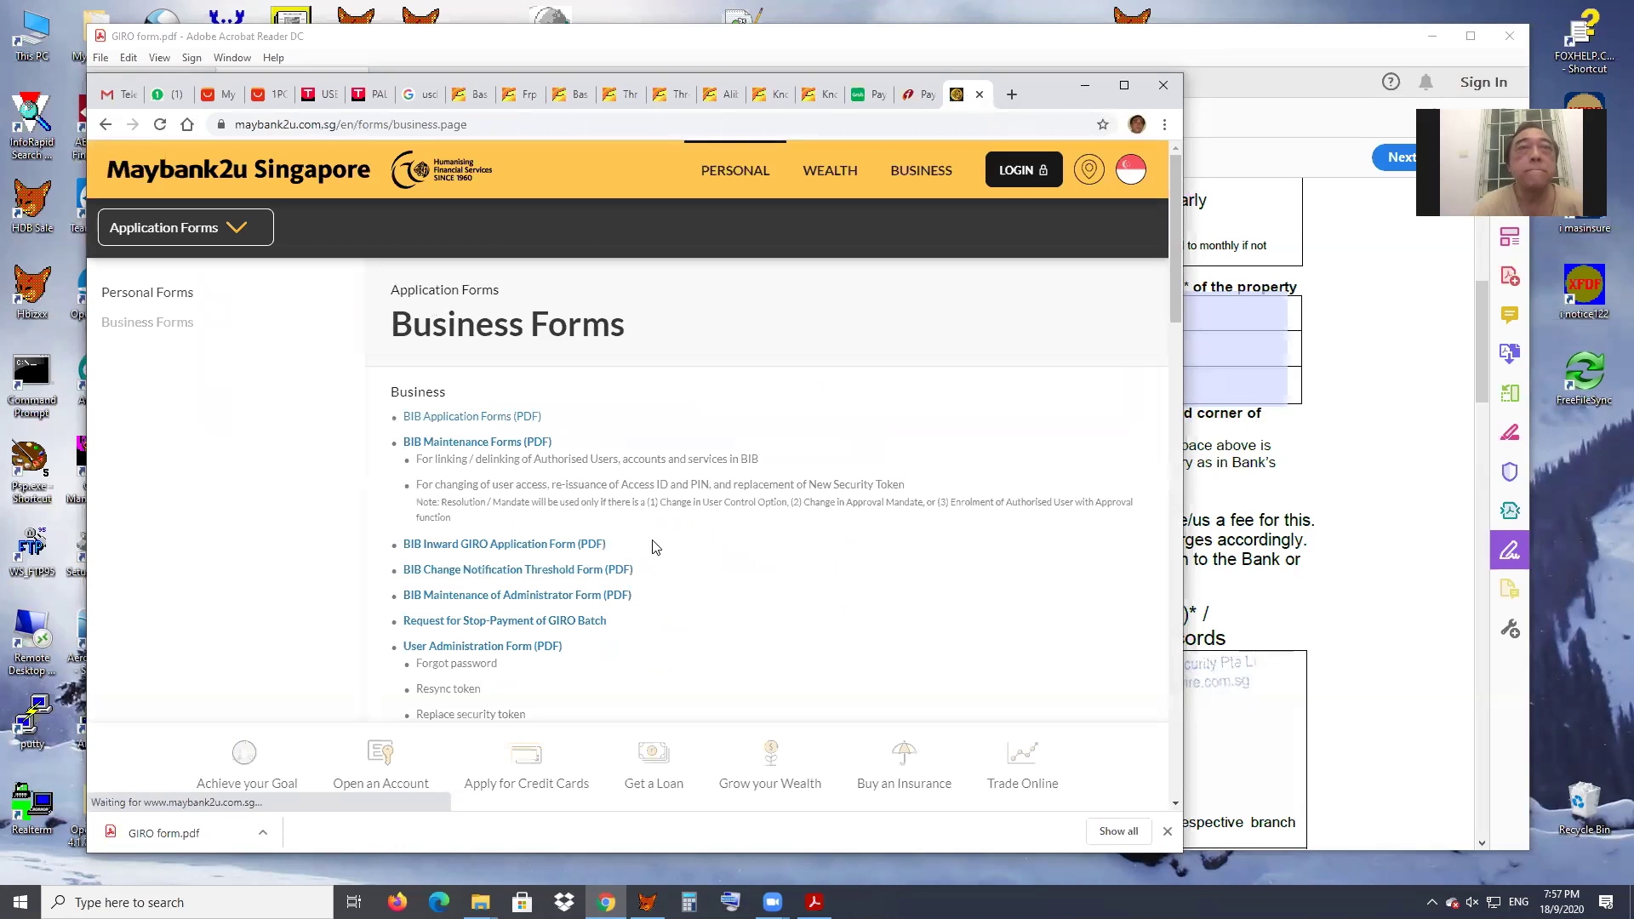
{"action": "left_click", "coordinate": [513, 417]}
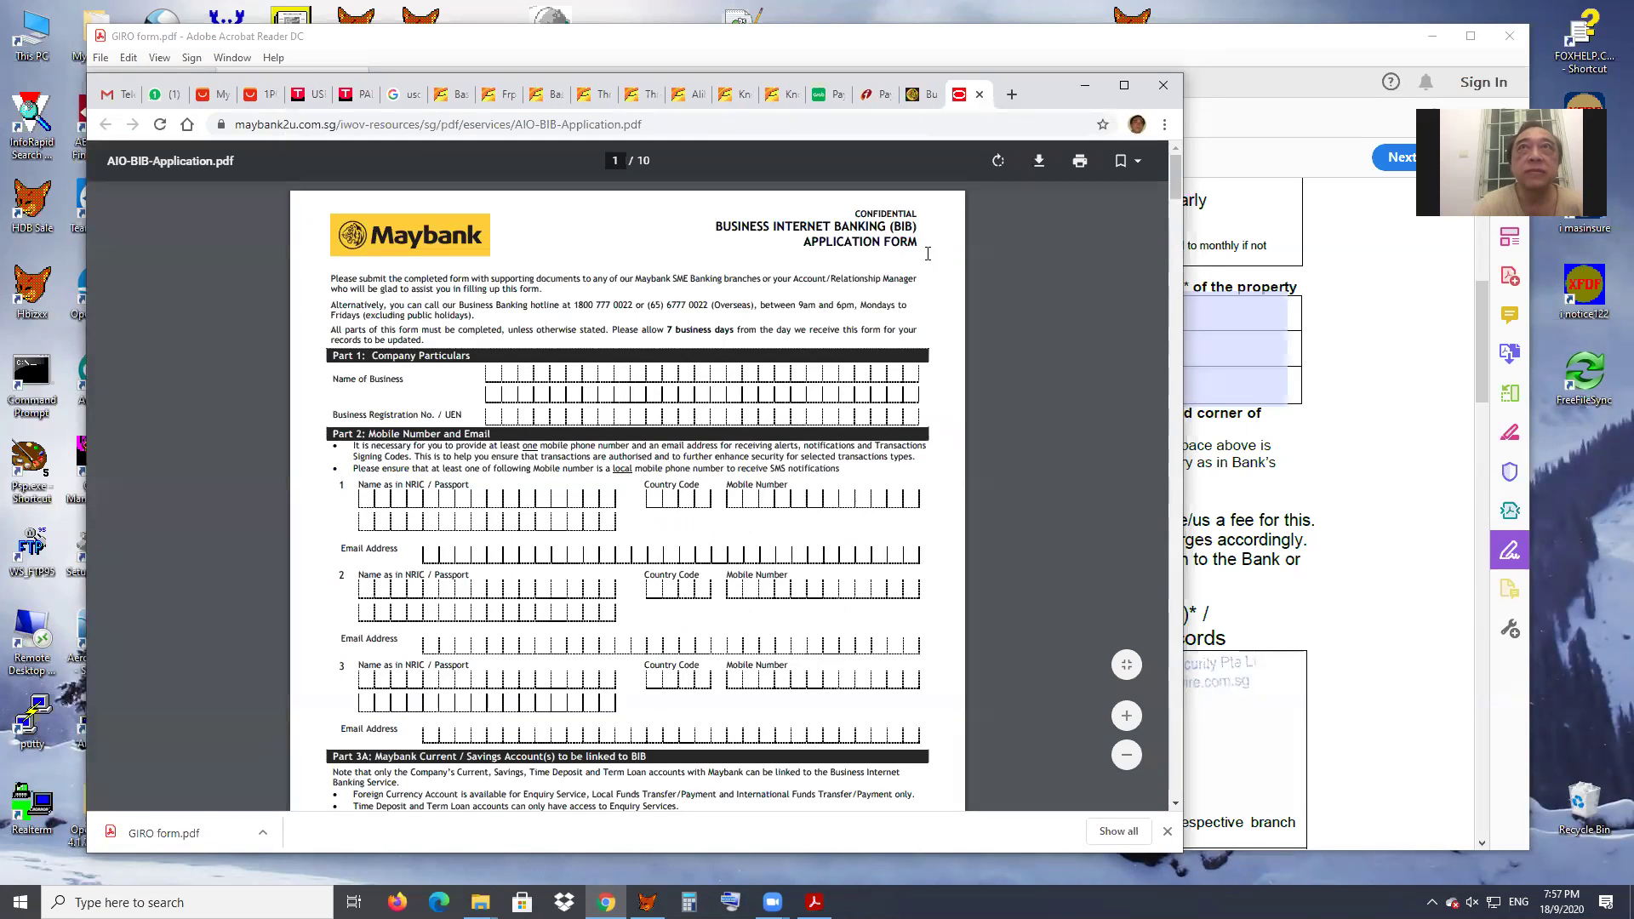
{"action": "left_click", "coordinate": [1035, 162]}
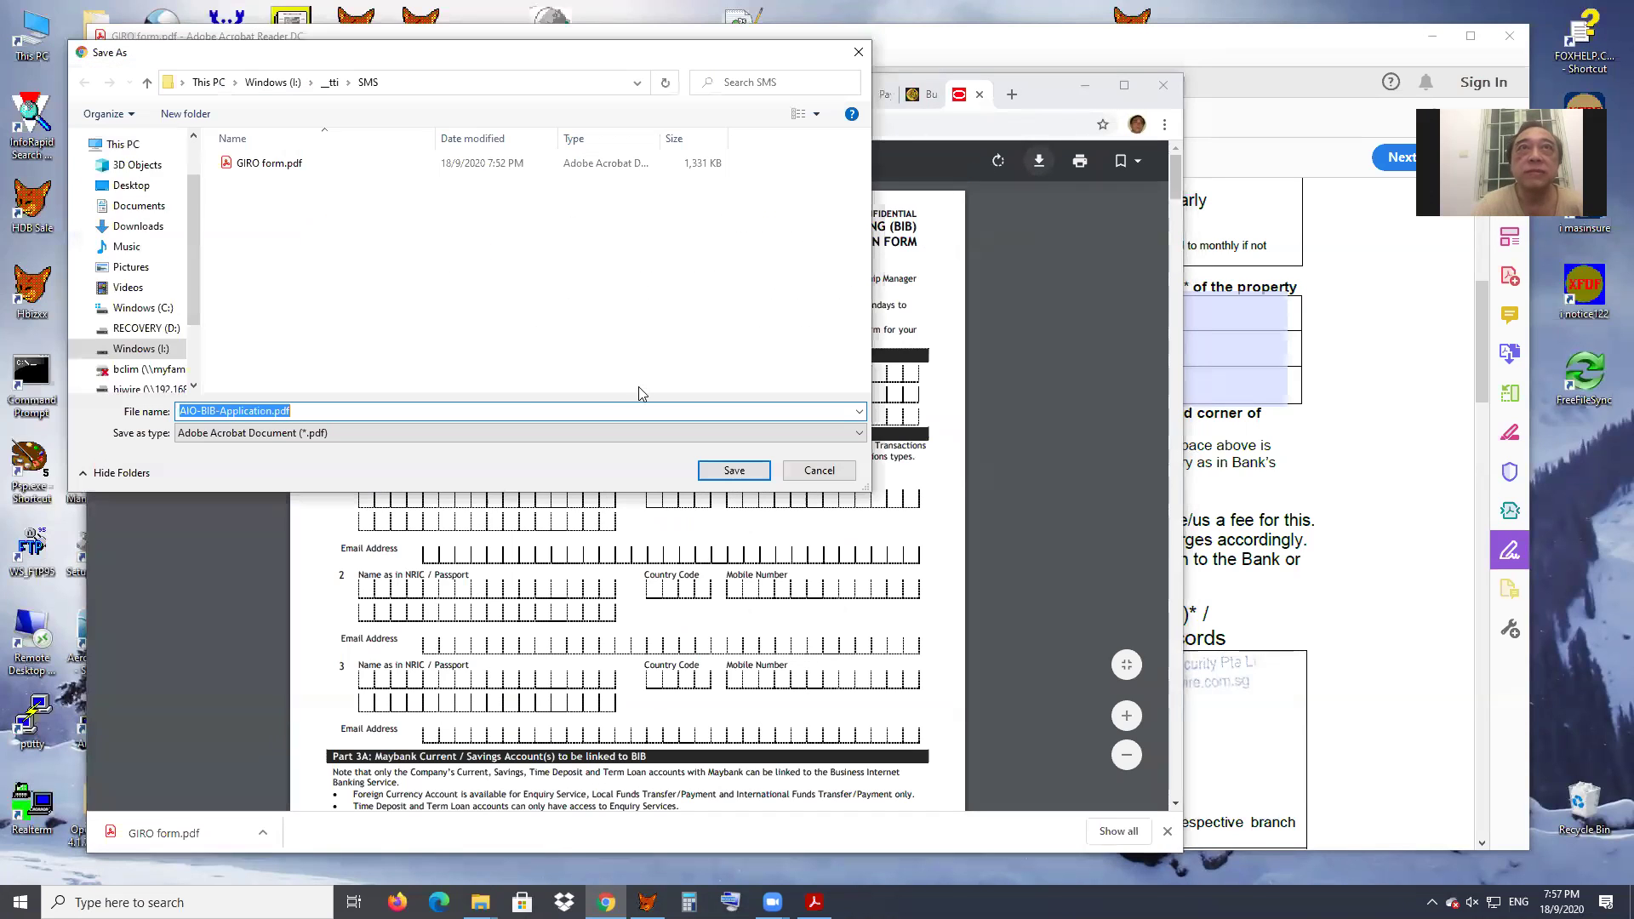
{"action": "left_click", "coordinate": [742, 476]}
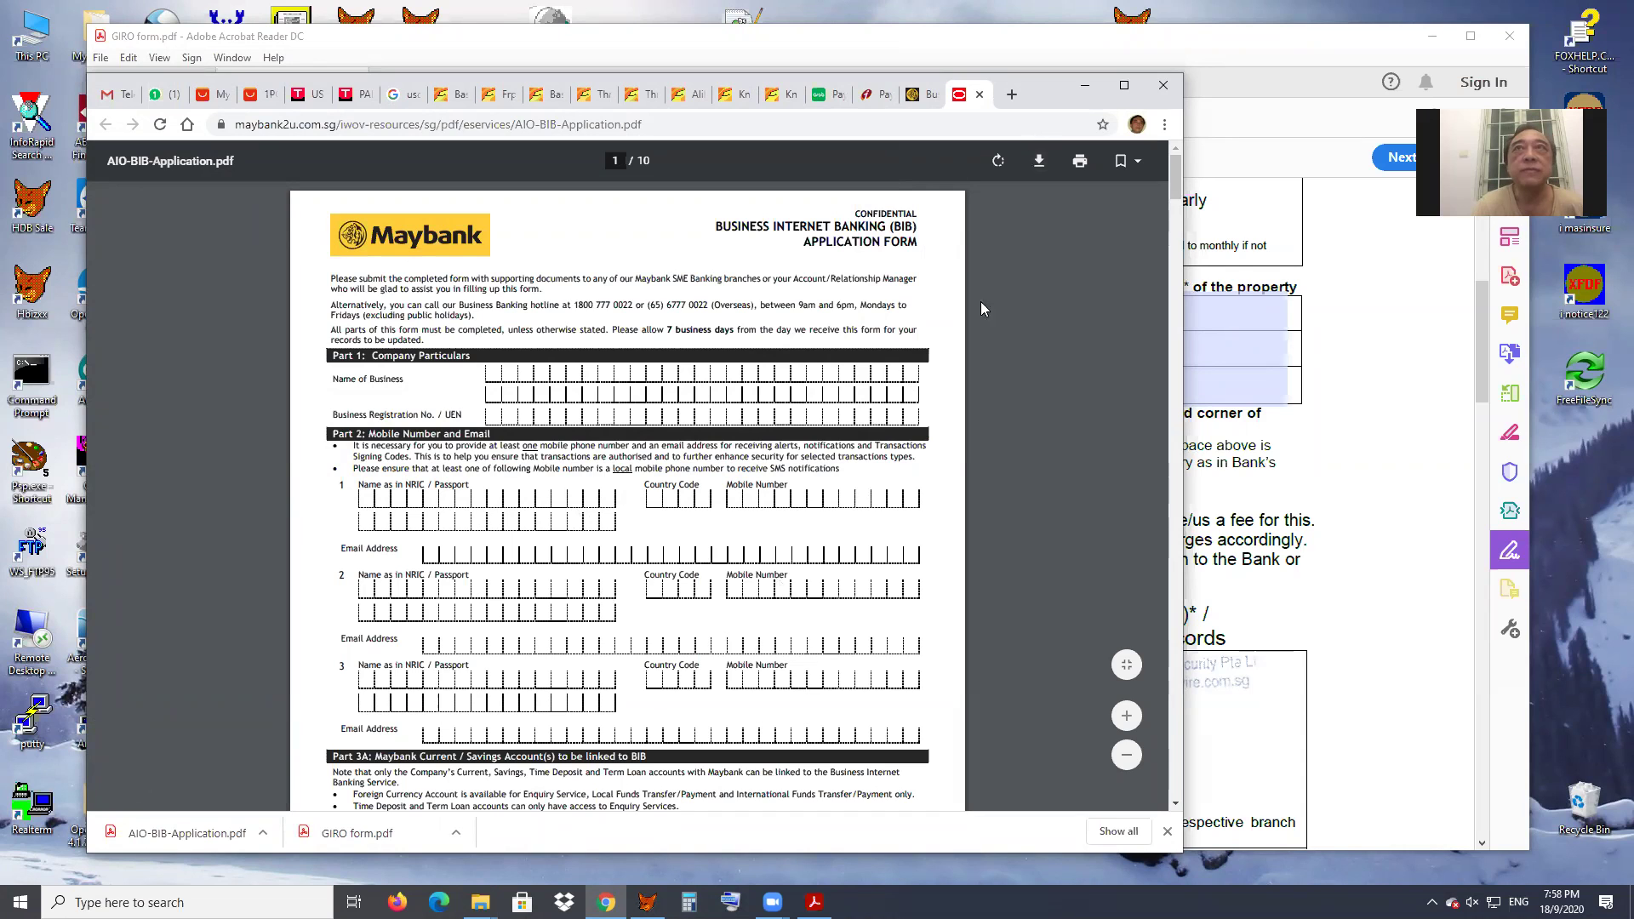
{"action": "left_click", "coordinate": [980, 94]}
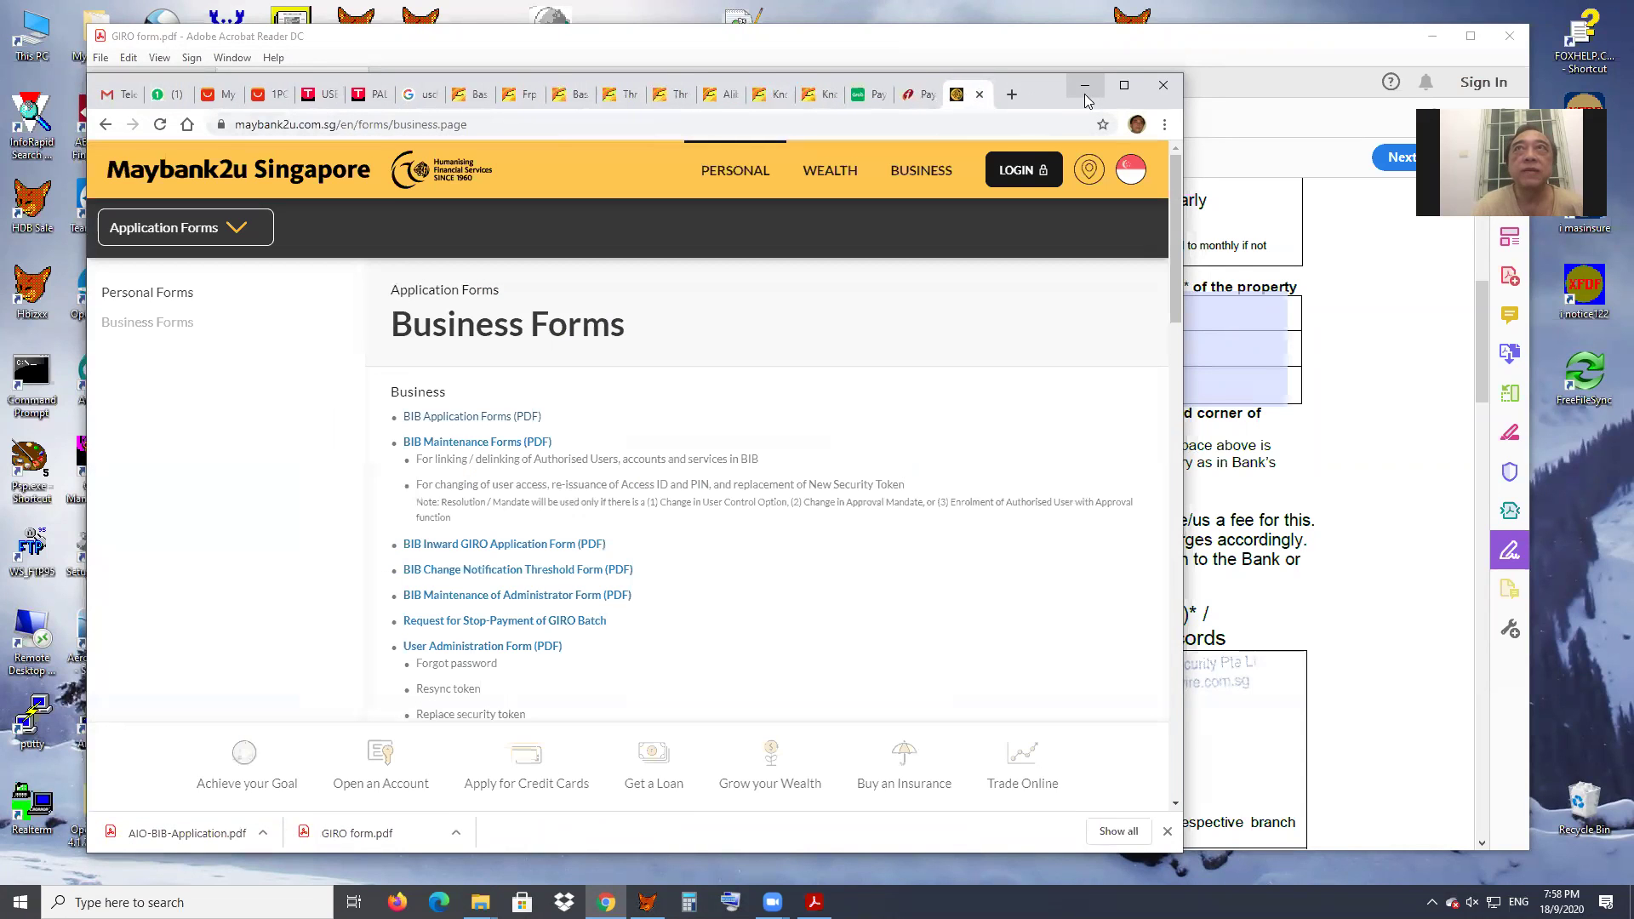
{"action": "left_click", "coordinate": [1084, 92]}
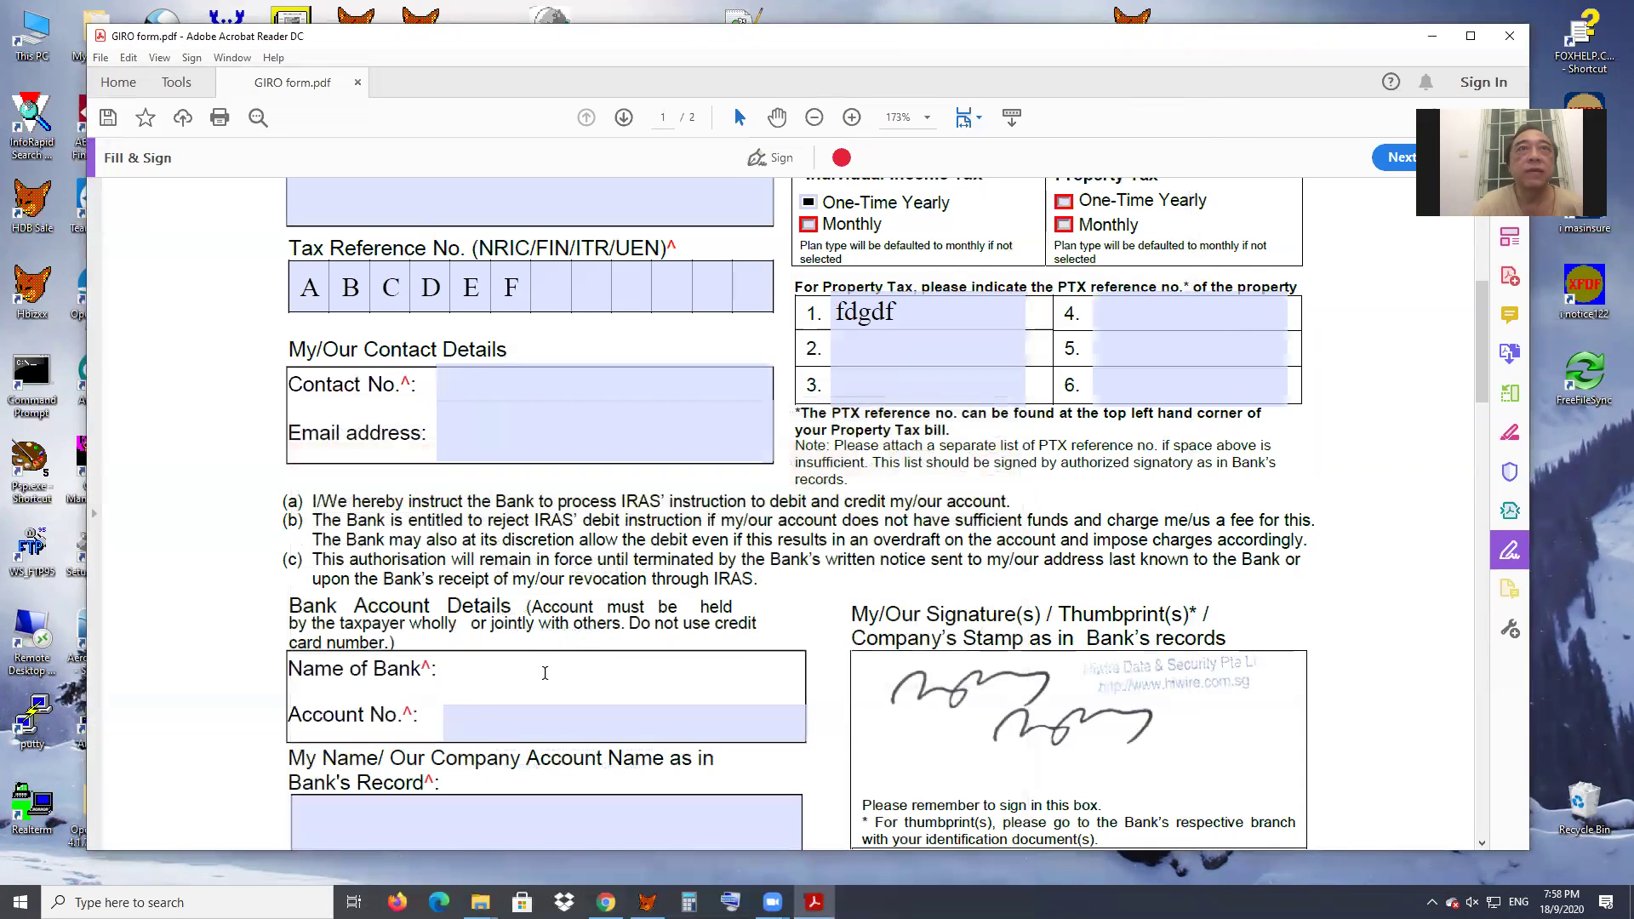
- Save the signed form over GIRO form.pdf in the SMS folder and close Acrobat Reader
{"action": "left_click", "coordinate": [1519, 47]}
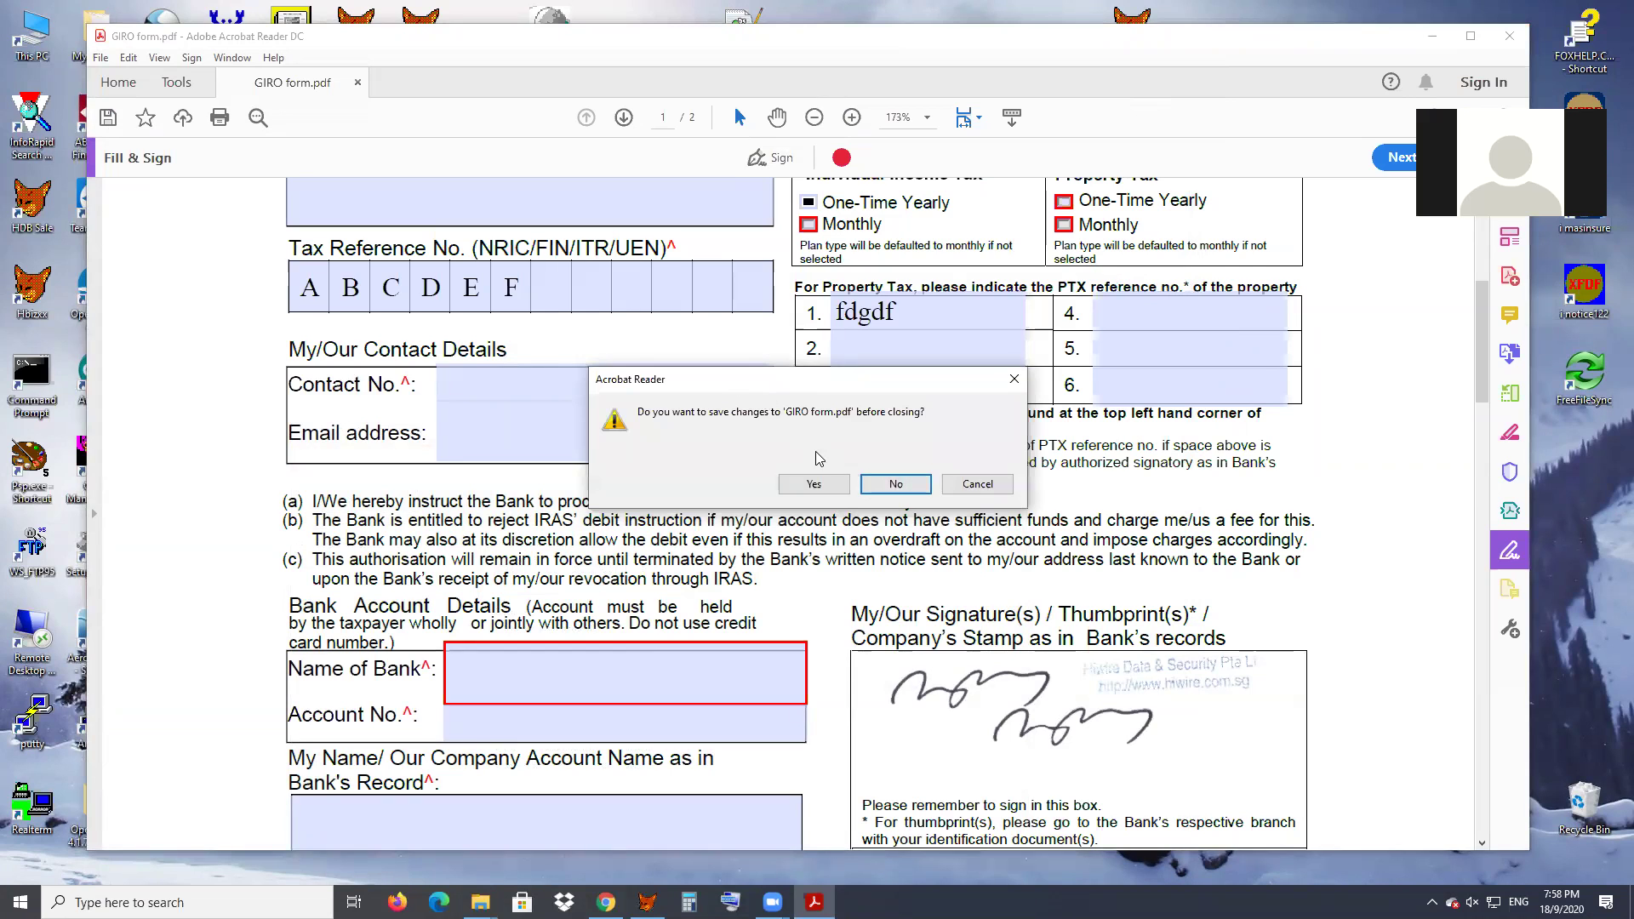
{"action": "left_click", "coordinate": [813, 484]}
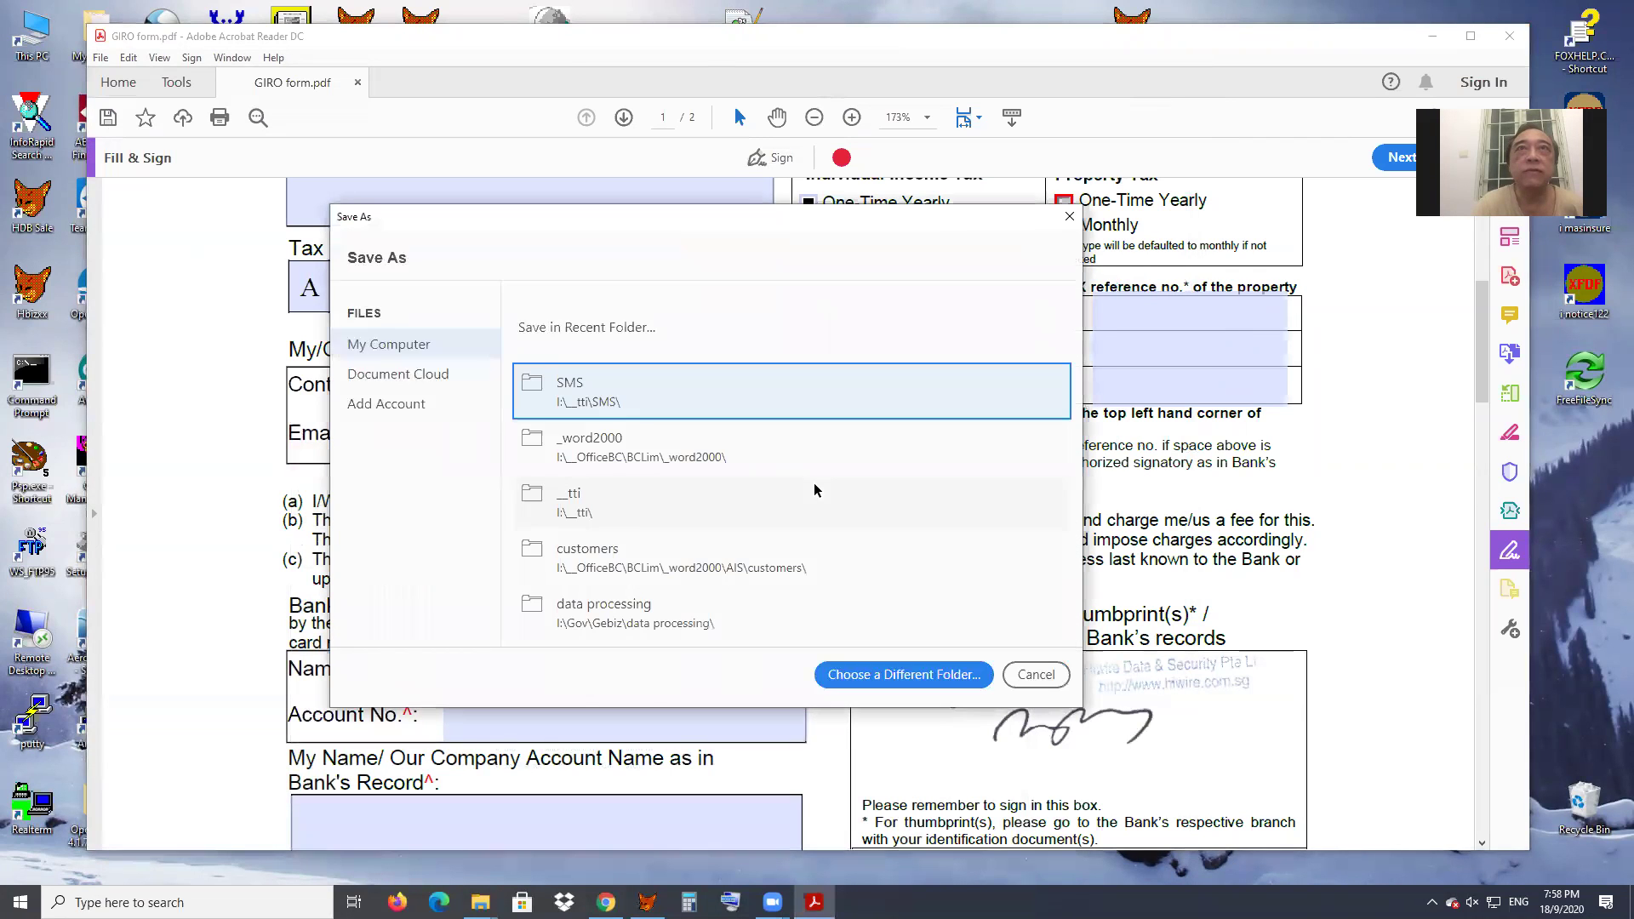
{"action": "left_click", "coordinate": [604, 399]}
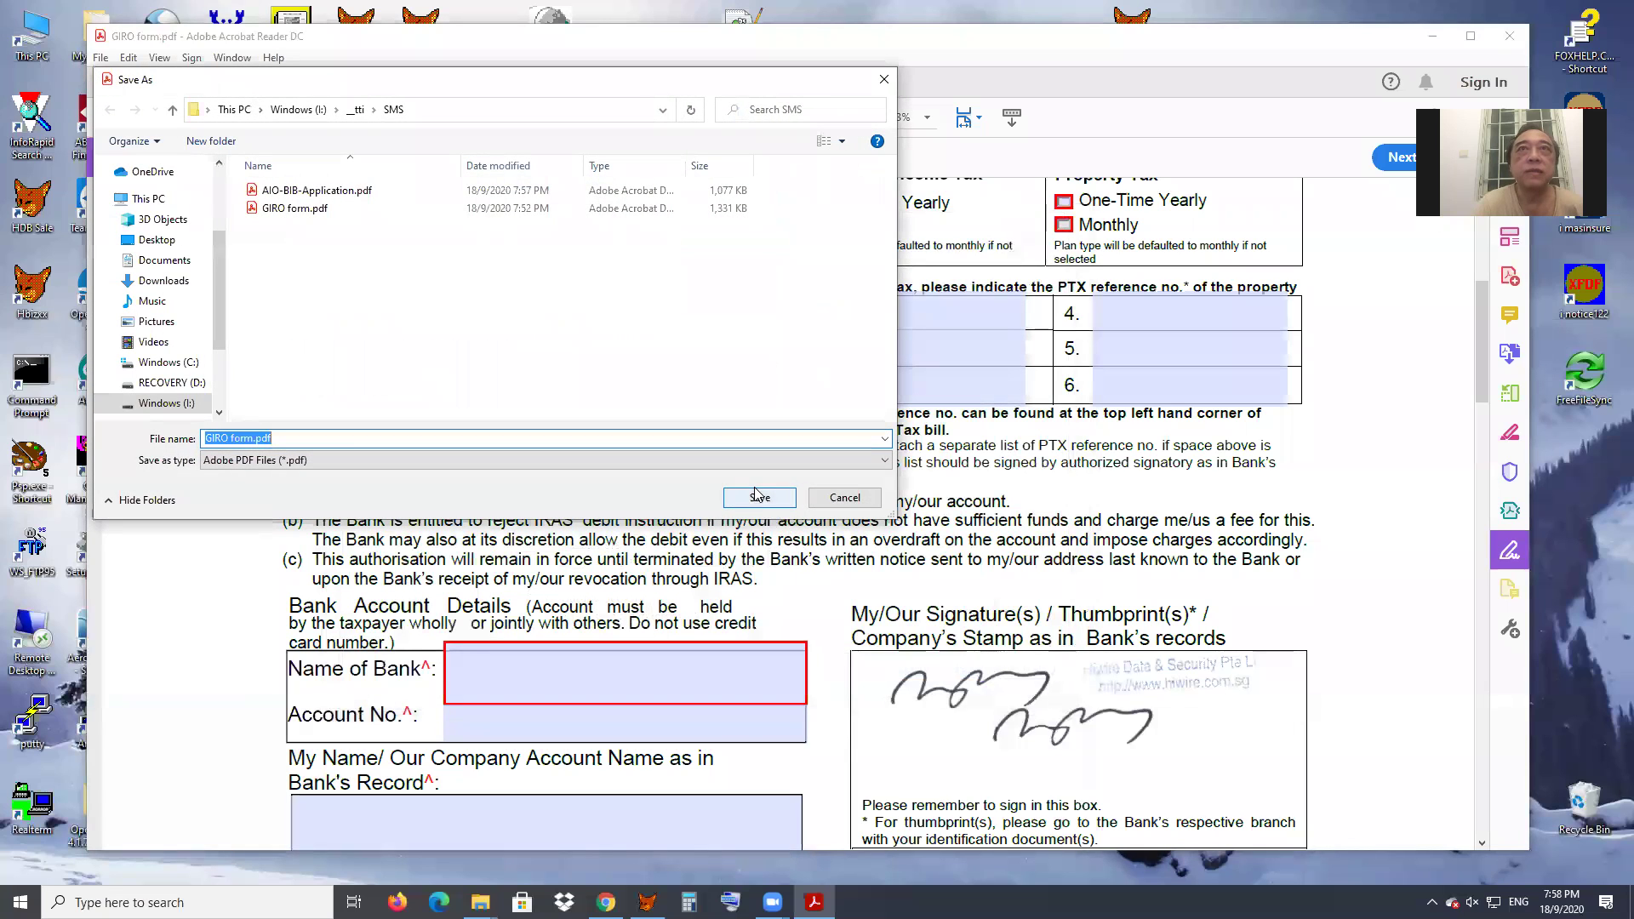
{"action": "left_click", "coordinate": [758, 501]}
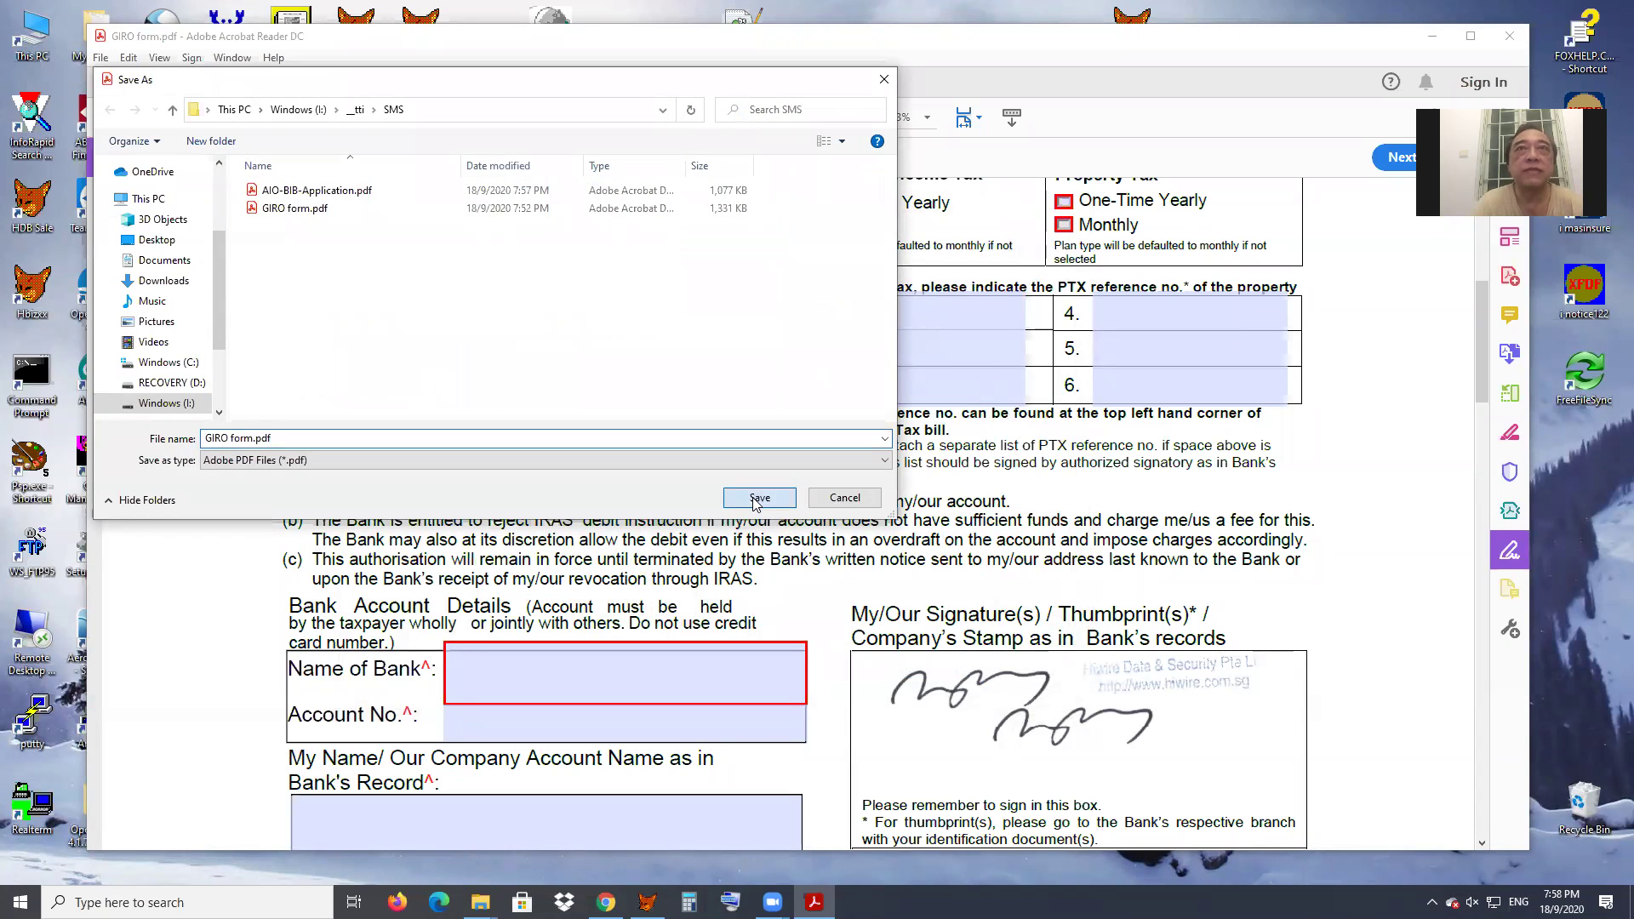
{"action": "left_click", "coordinate": [834, 453]}
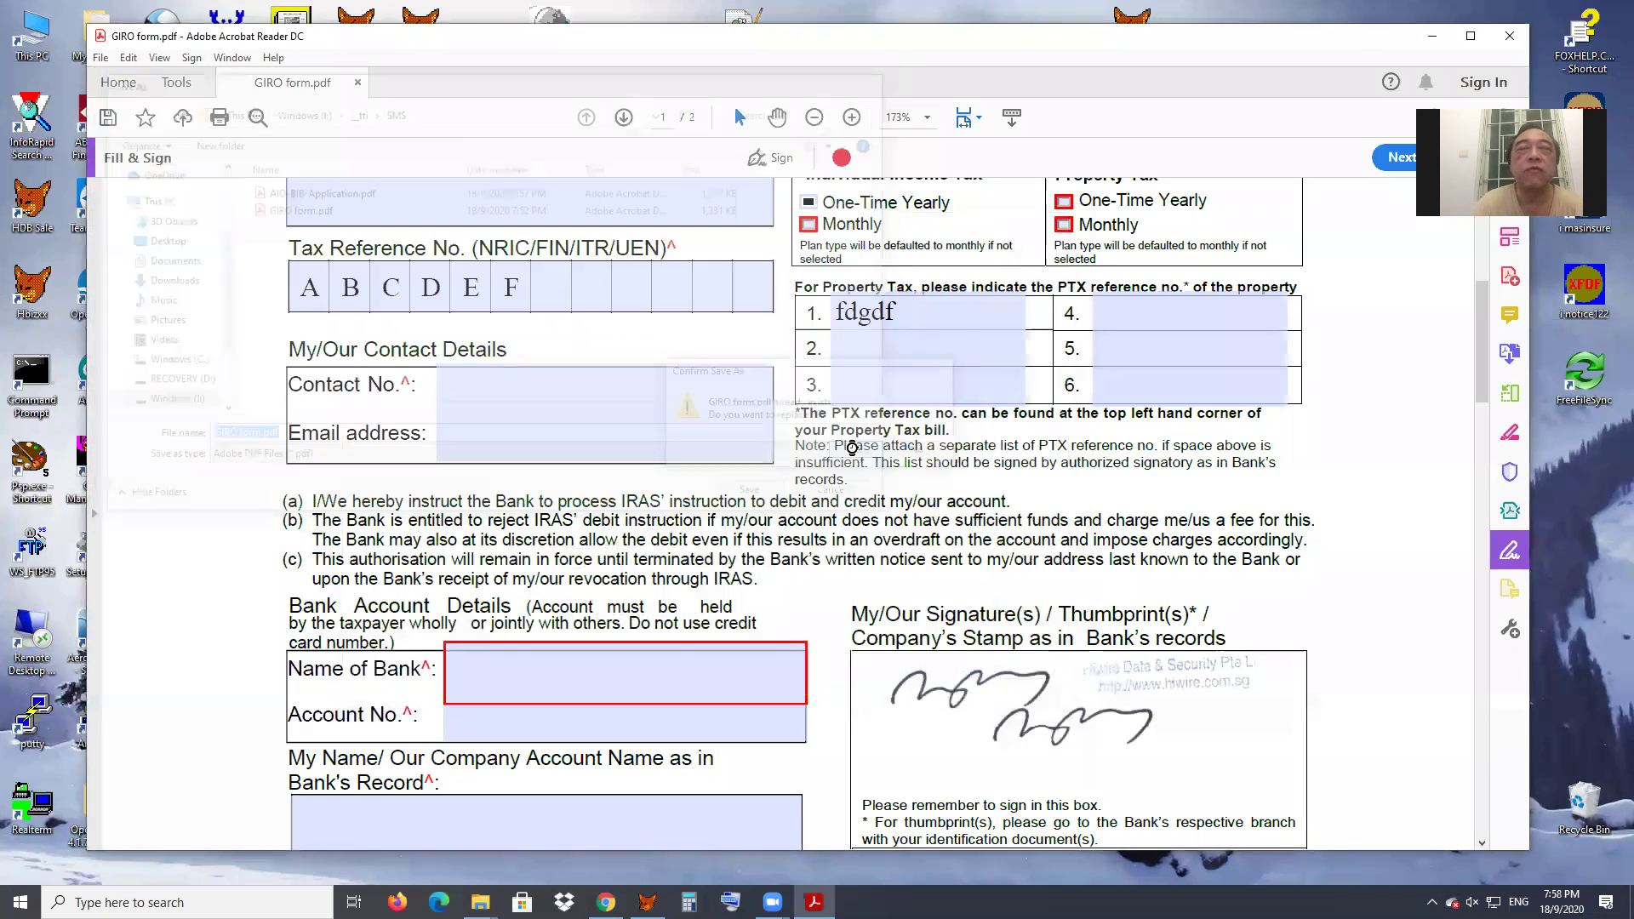
{"action": "key", "text": "ctrl+q"}
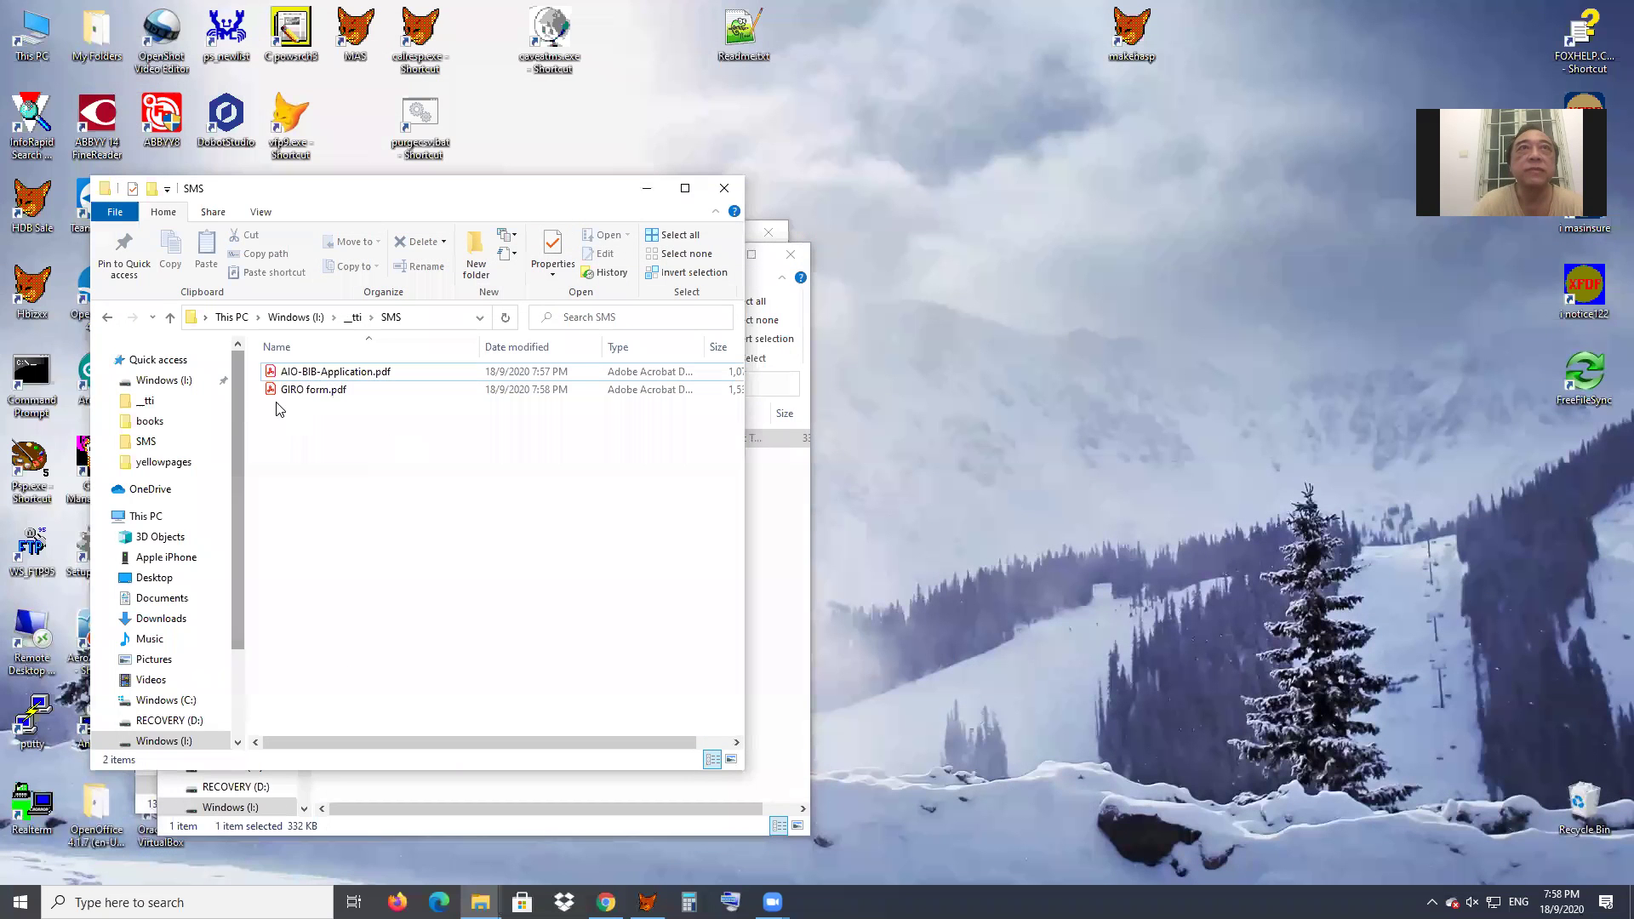
- Reopen GIRO form.pdf from the SMS folder and check whether the taxpayer name, address, tax reference and PTX entries can still be edited
{"action": "double_click", "coordinate": [320, 392]}
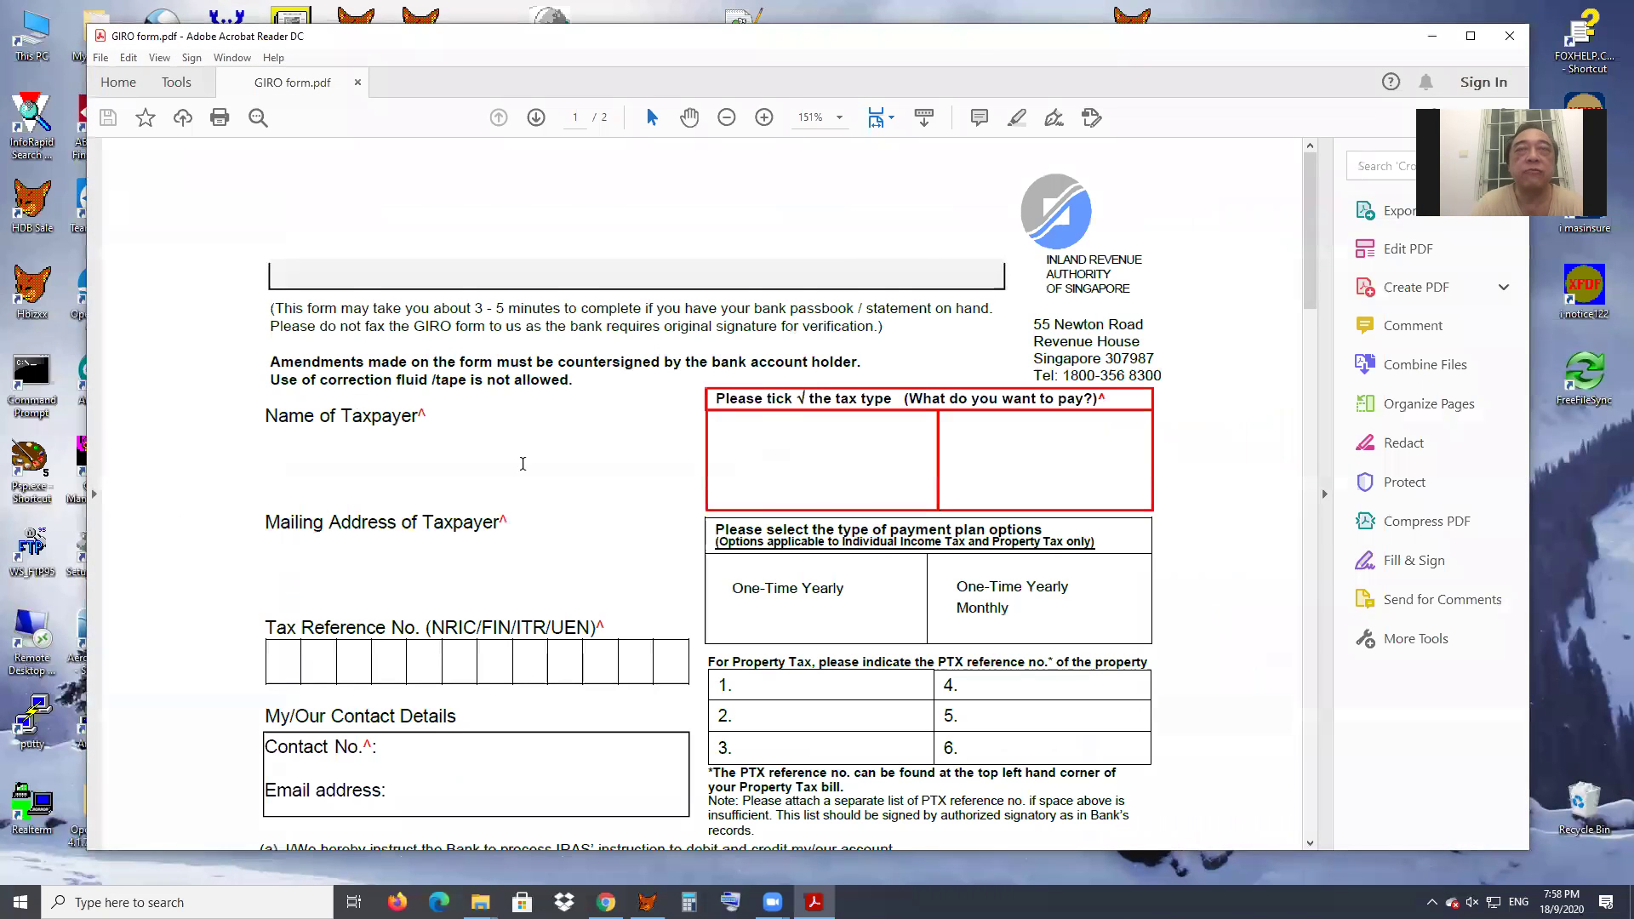
{"action": "left_click_drag", "start_coordinate": [508, 459], "coordinate": [516, 460]}
{"action": "left_click", "coordinate": [442, 453]}
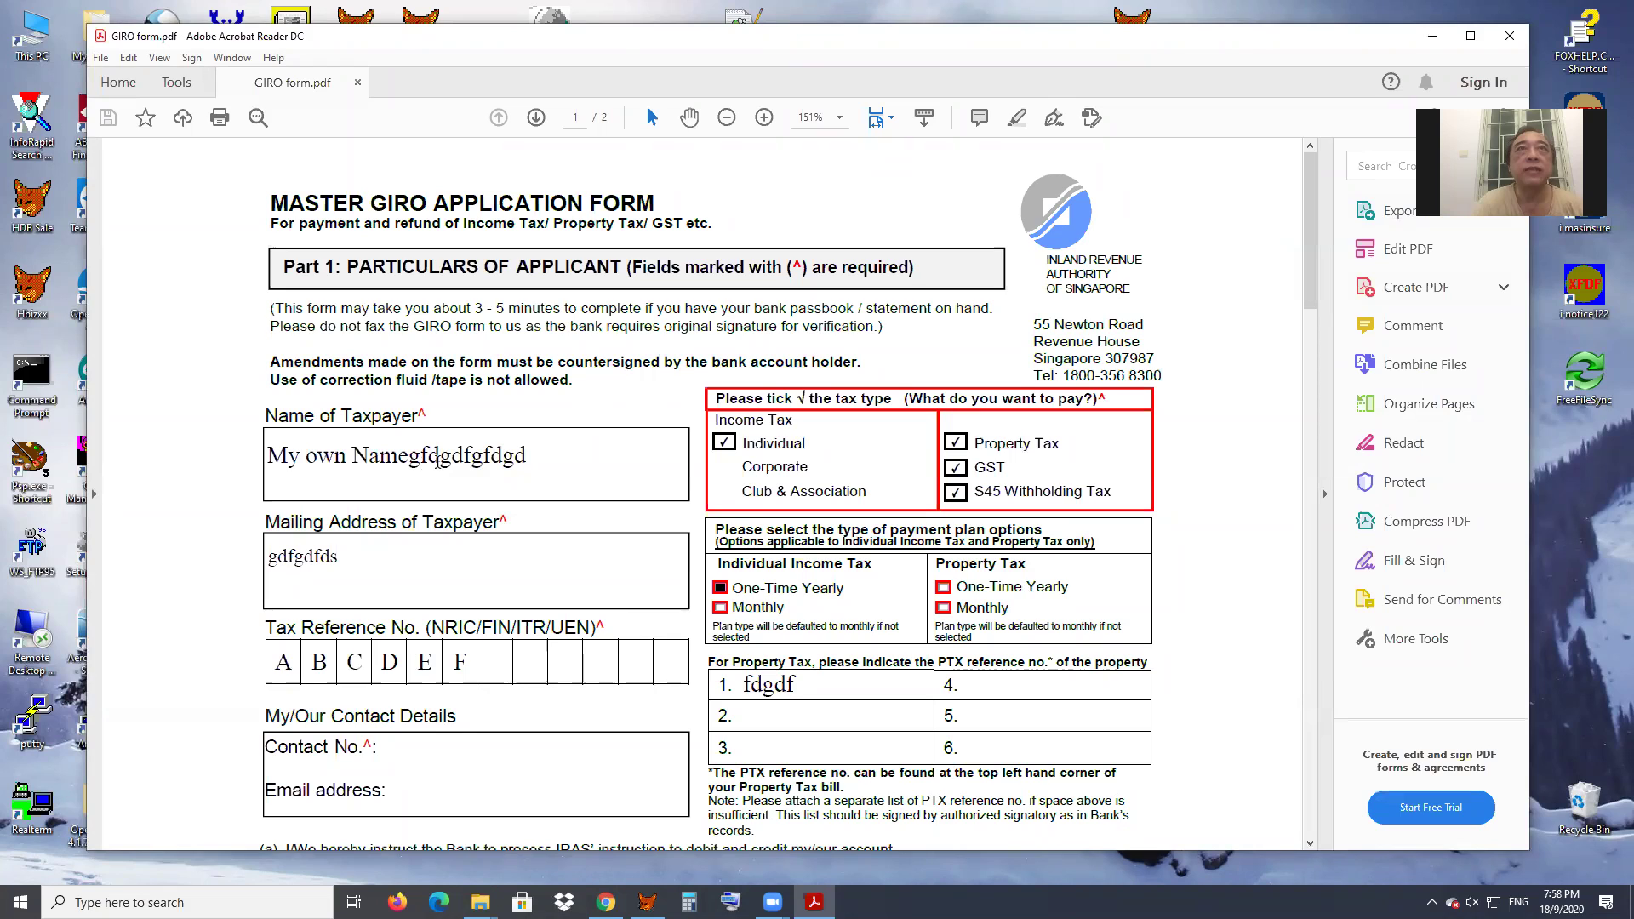
{"action": "left_click_drag", "start_coordinate": [416, 457], "coordinate": [483, 458]}
{"action": "left_click", "coordinate": [396, 458]}
{"action": "left_click_drag", "start_coordinate": [380, 457], "coordinate": [492, 460]}
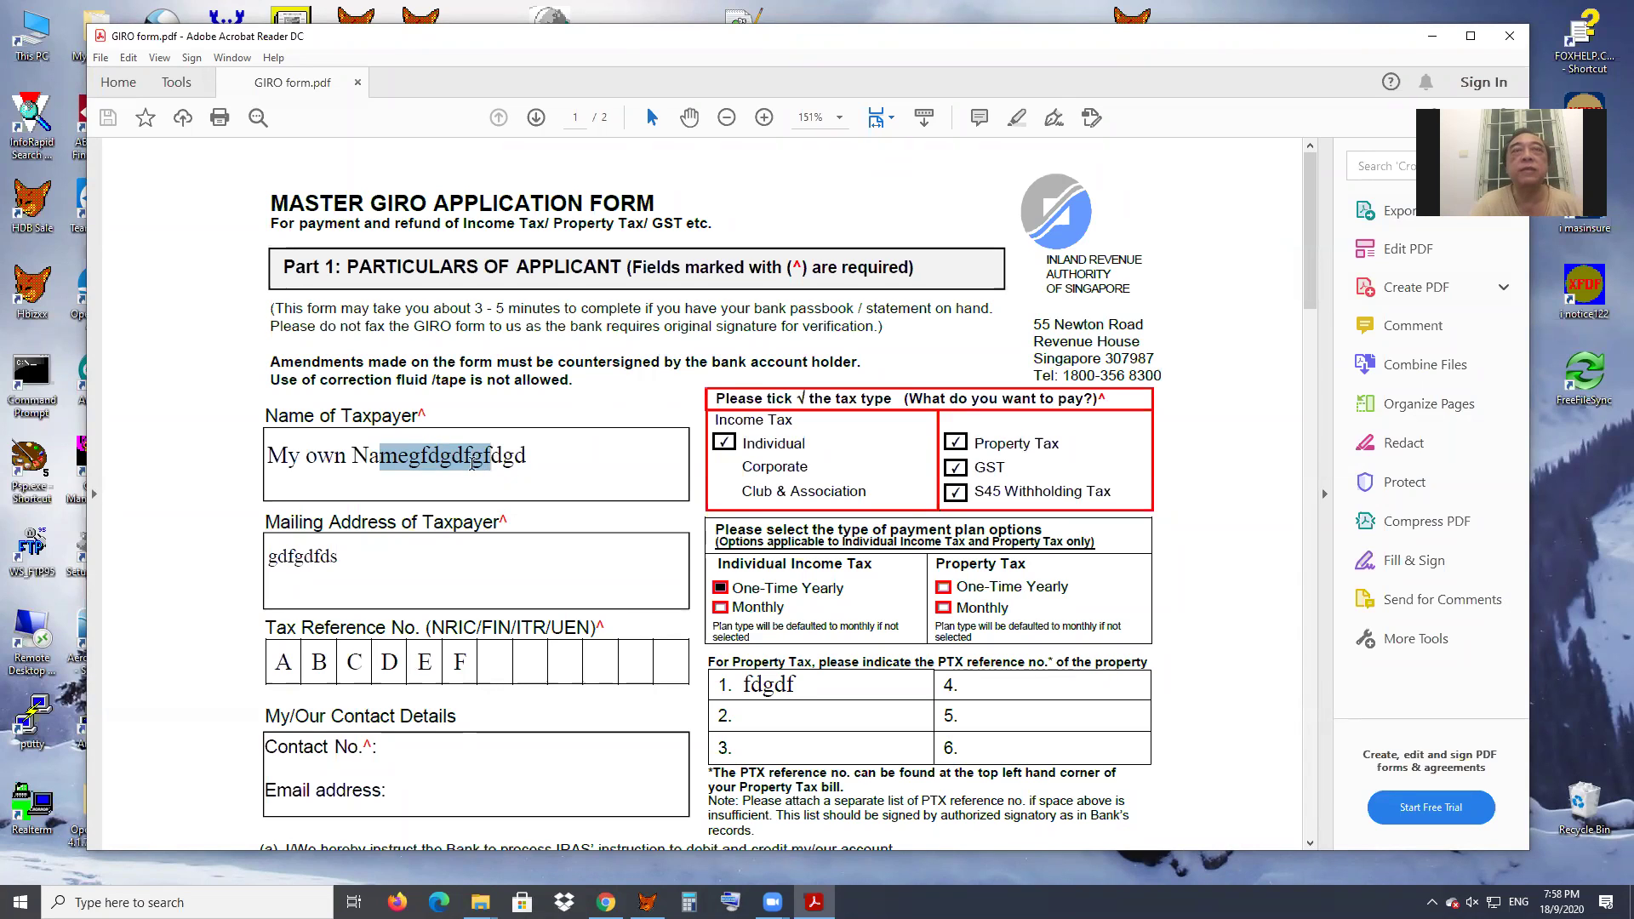
{"action": "left_click", "coordinate": [389, 566]}
{"action": "left_click", "coordinate": [452, 663]}
{"action": "left_click", "coordinate": [766, 686]}
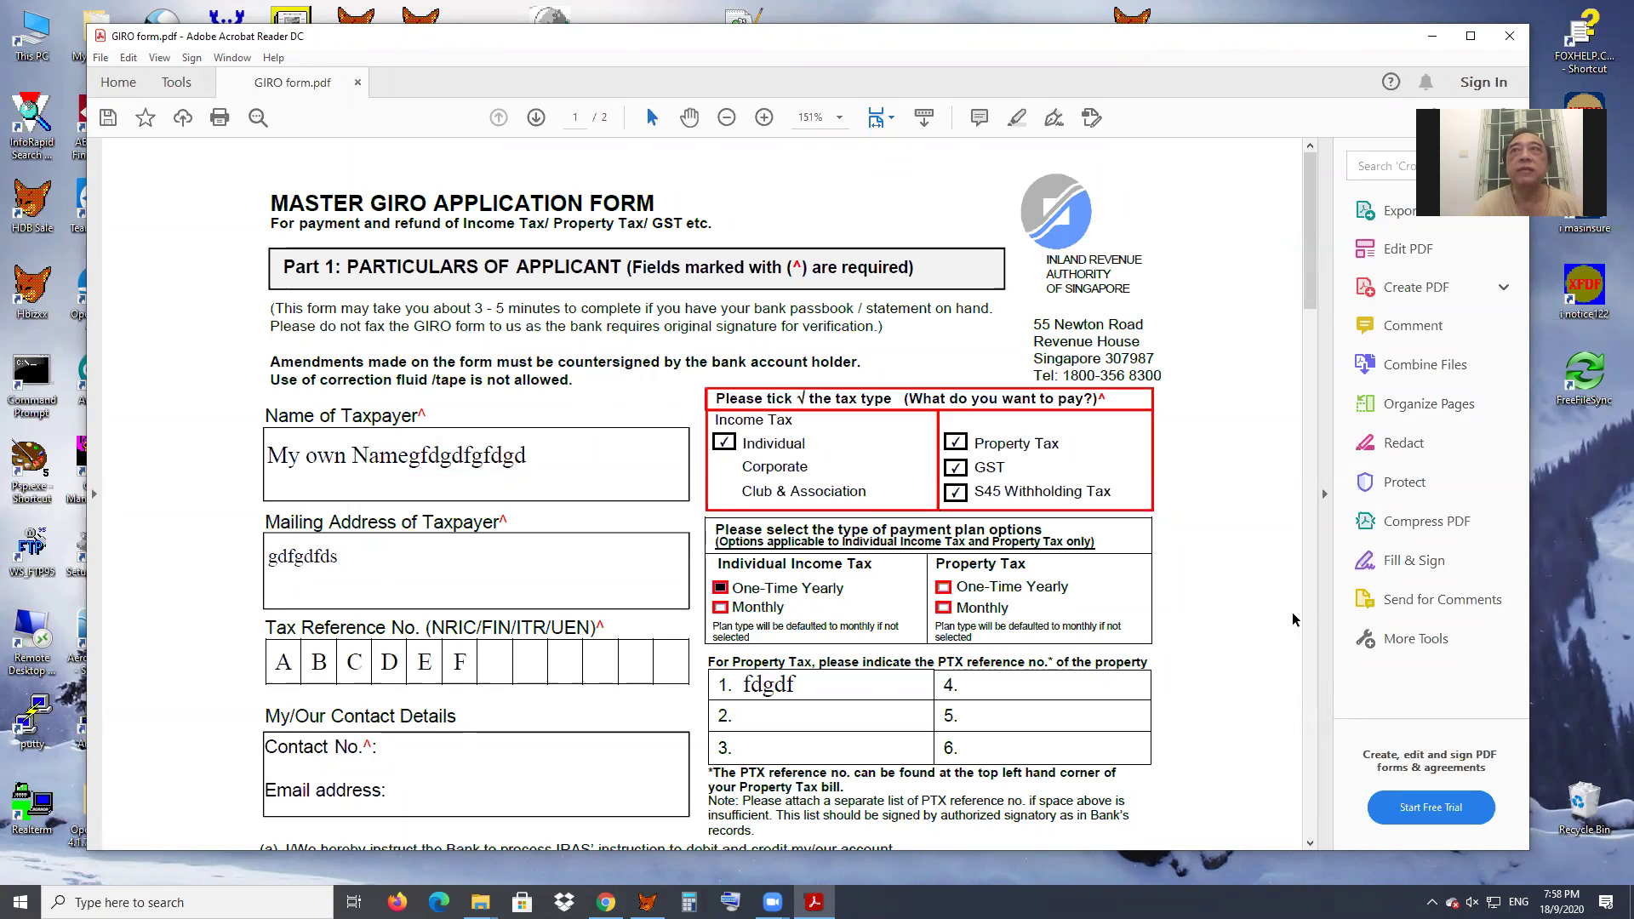
- Start Fill & Sign for yourself and check whether the taxpayer name and the Property Tax and S45 Withholding Tax boxes can be changed
{"action": "left_click", "coordinate": [1396, 561]}
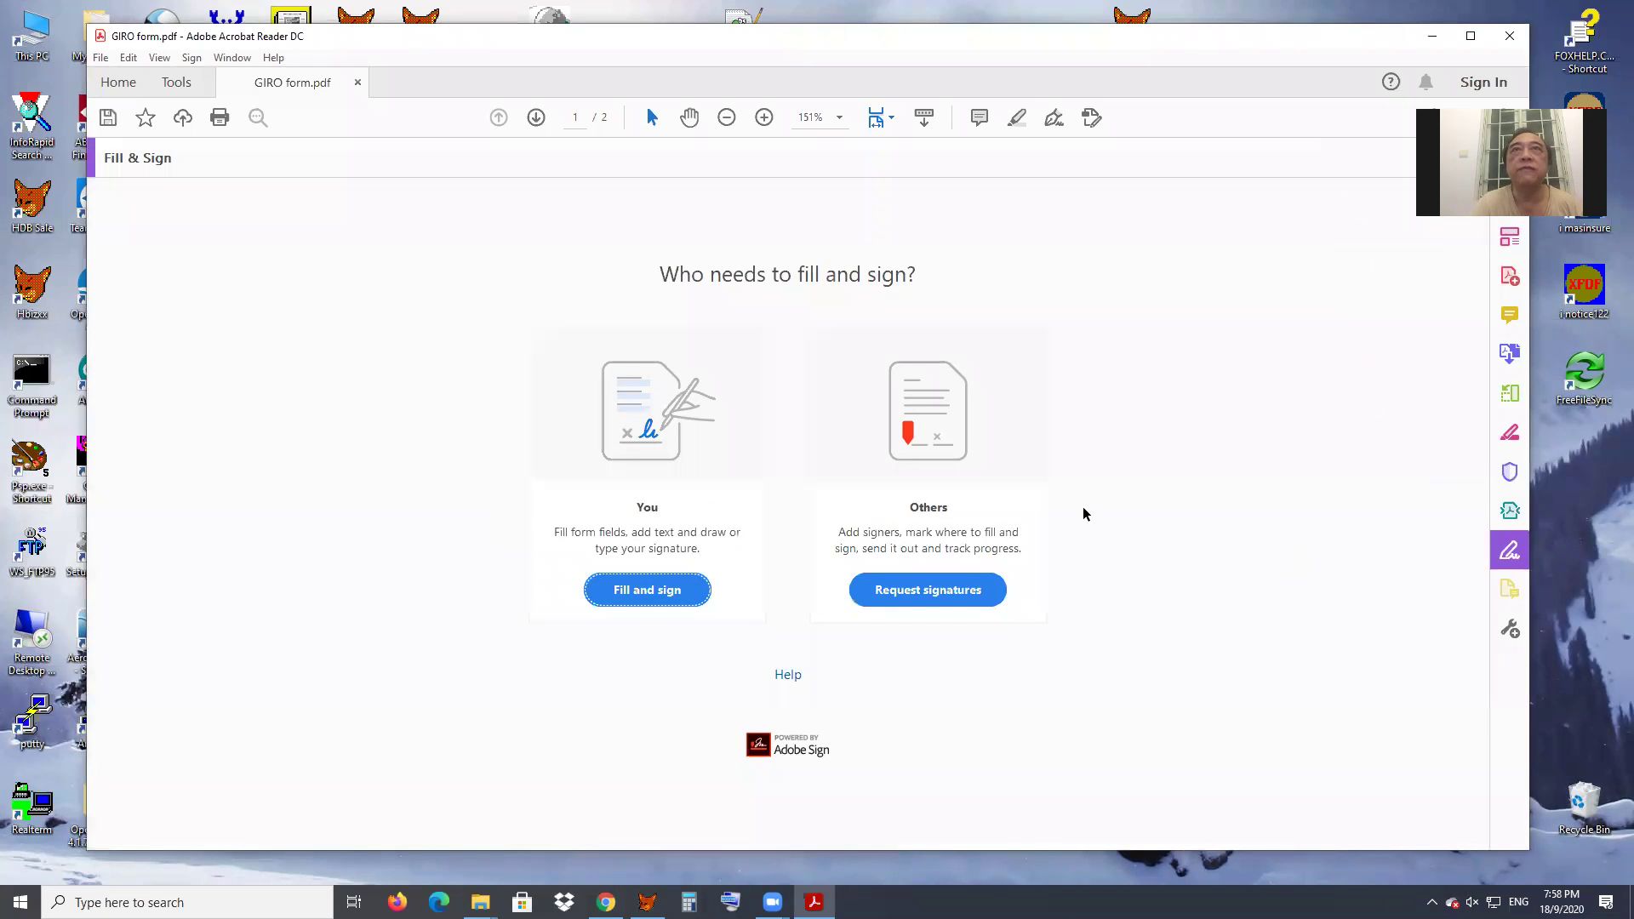
{"action": "left_click", "coordinate": [638, 598]}
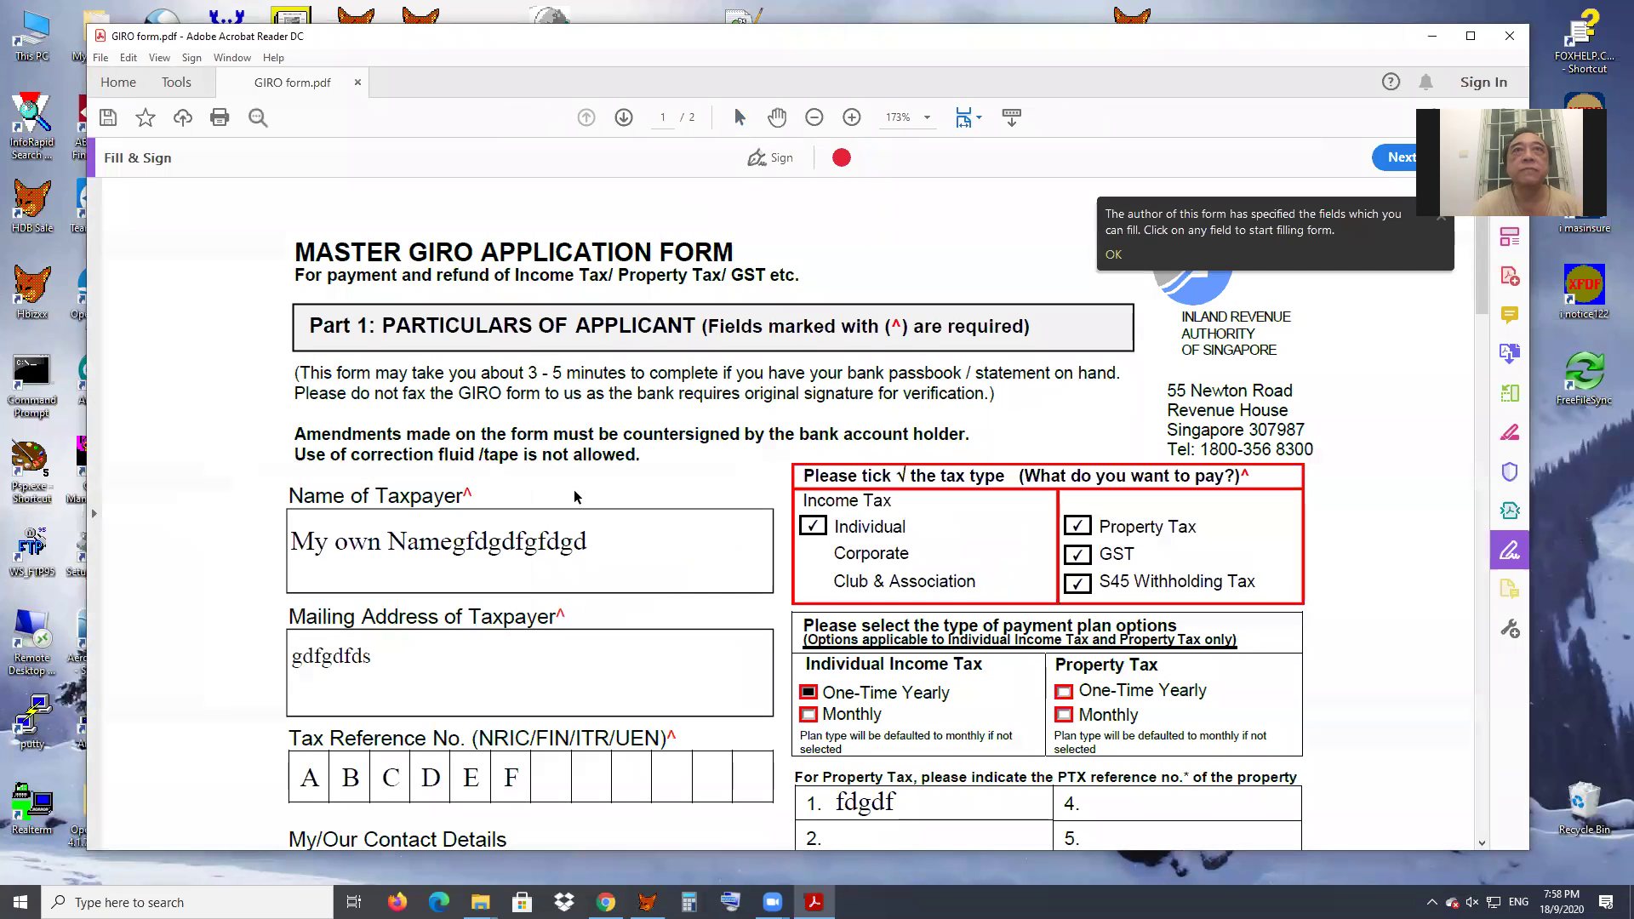
{"action": "left_click_drag", "start_coordinate": [525, 541], "coordinate": [582, 551]}
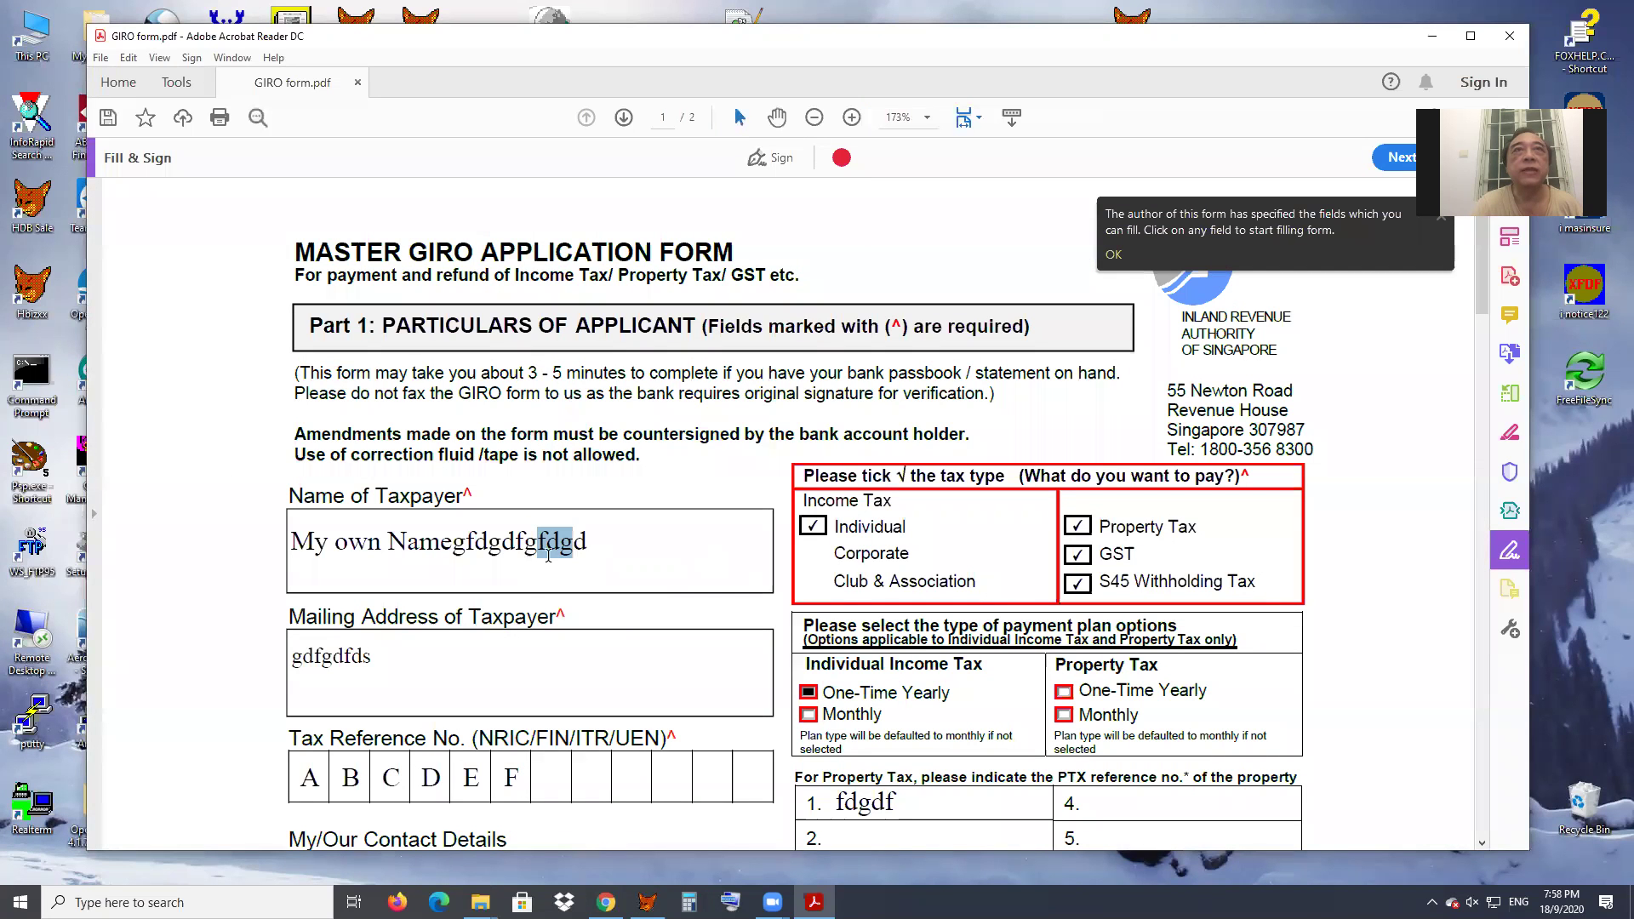
{"action": "left_click", "coordinate": [502, 545]}
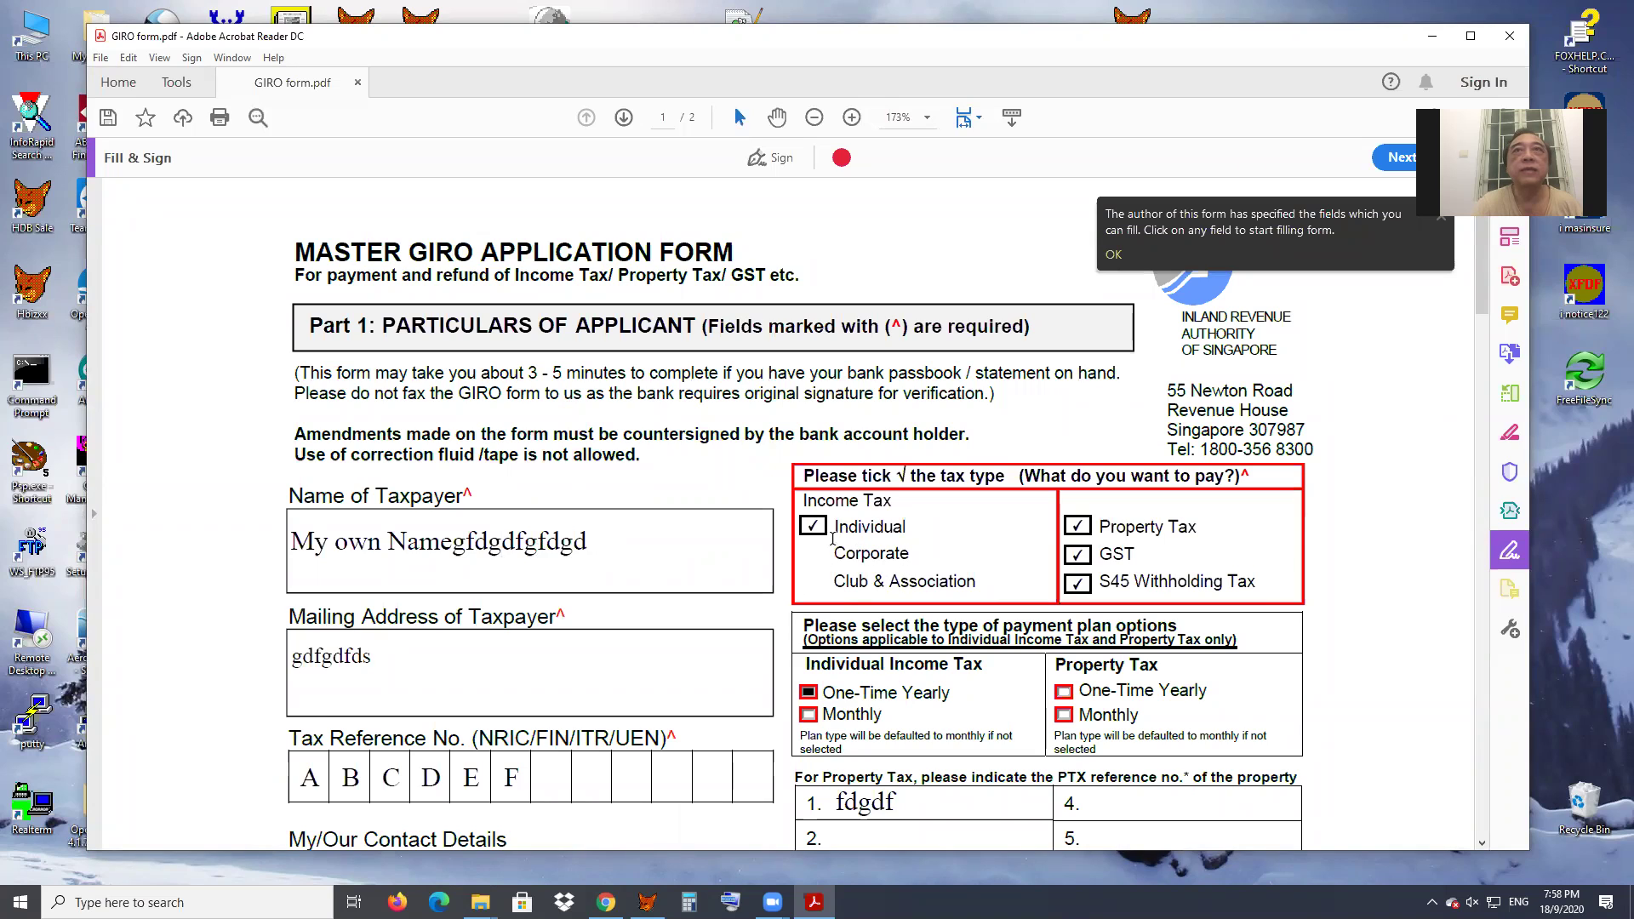
{"action": "left_click", "coordinate": [1077, 527]}
{"action": "left_click", "coordinate": [1079, 586]}
{"action": "scroll", "coordinate": [1002, 579], "scroll_direction": "down", "scroll_amount": 3}
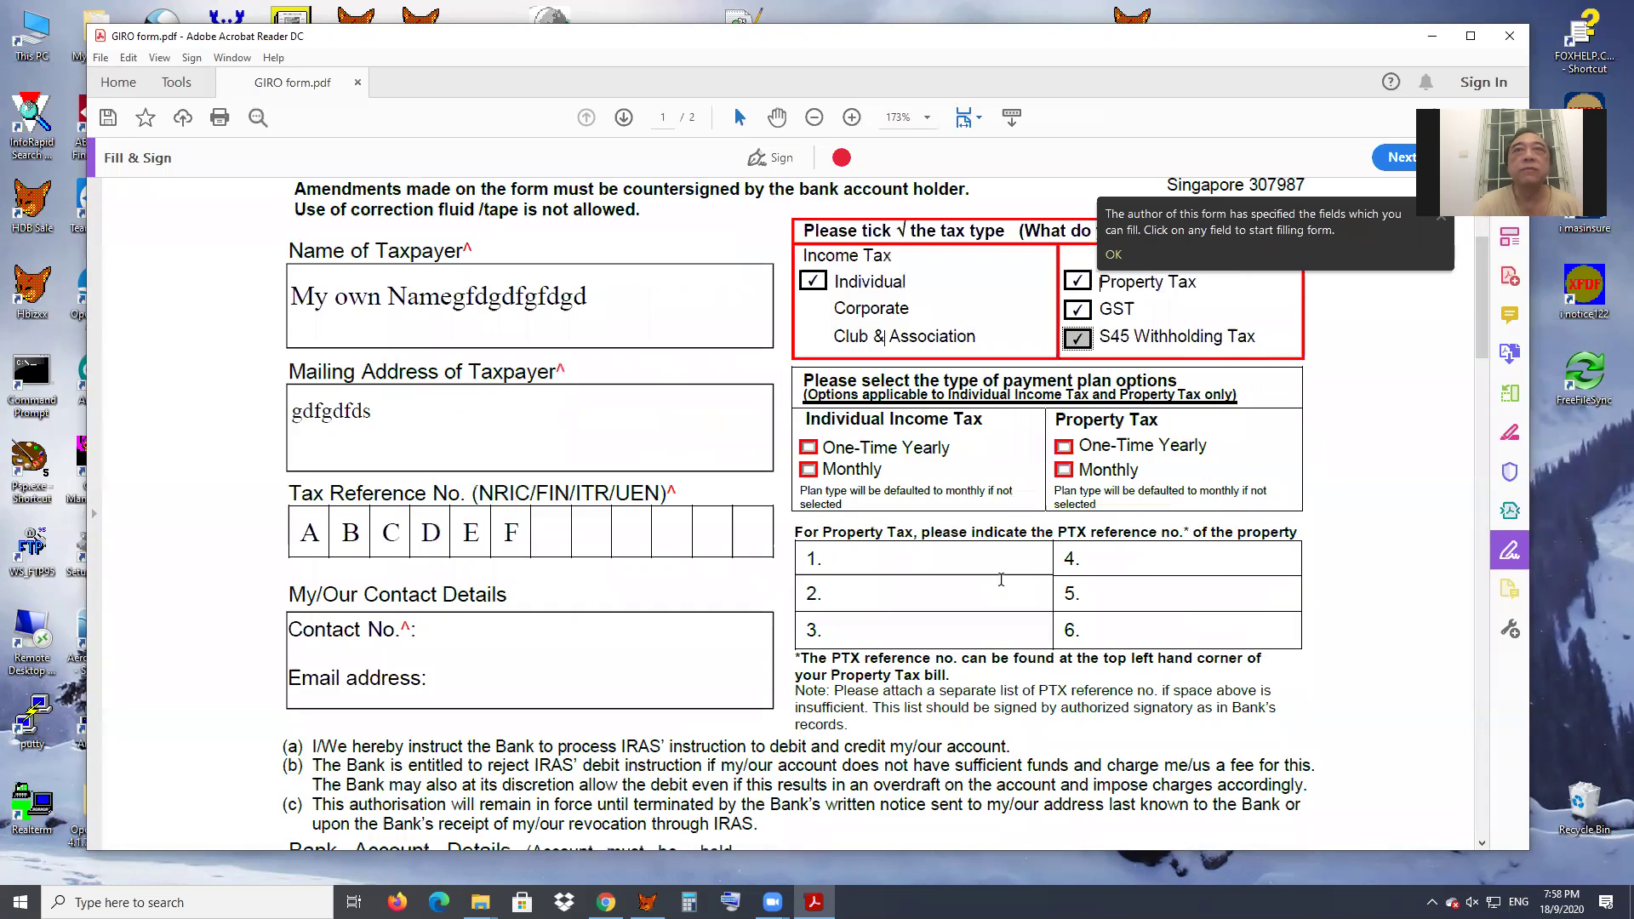
- Check whether the signature and stamp box, the account number and the bank-record account name can be edited
{"action": "scroll", "coordinate": [1002, 579], "scroll_direction": "down", "scroll_amount": 5}
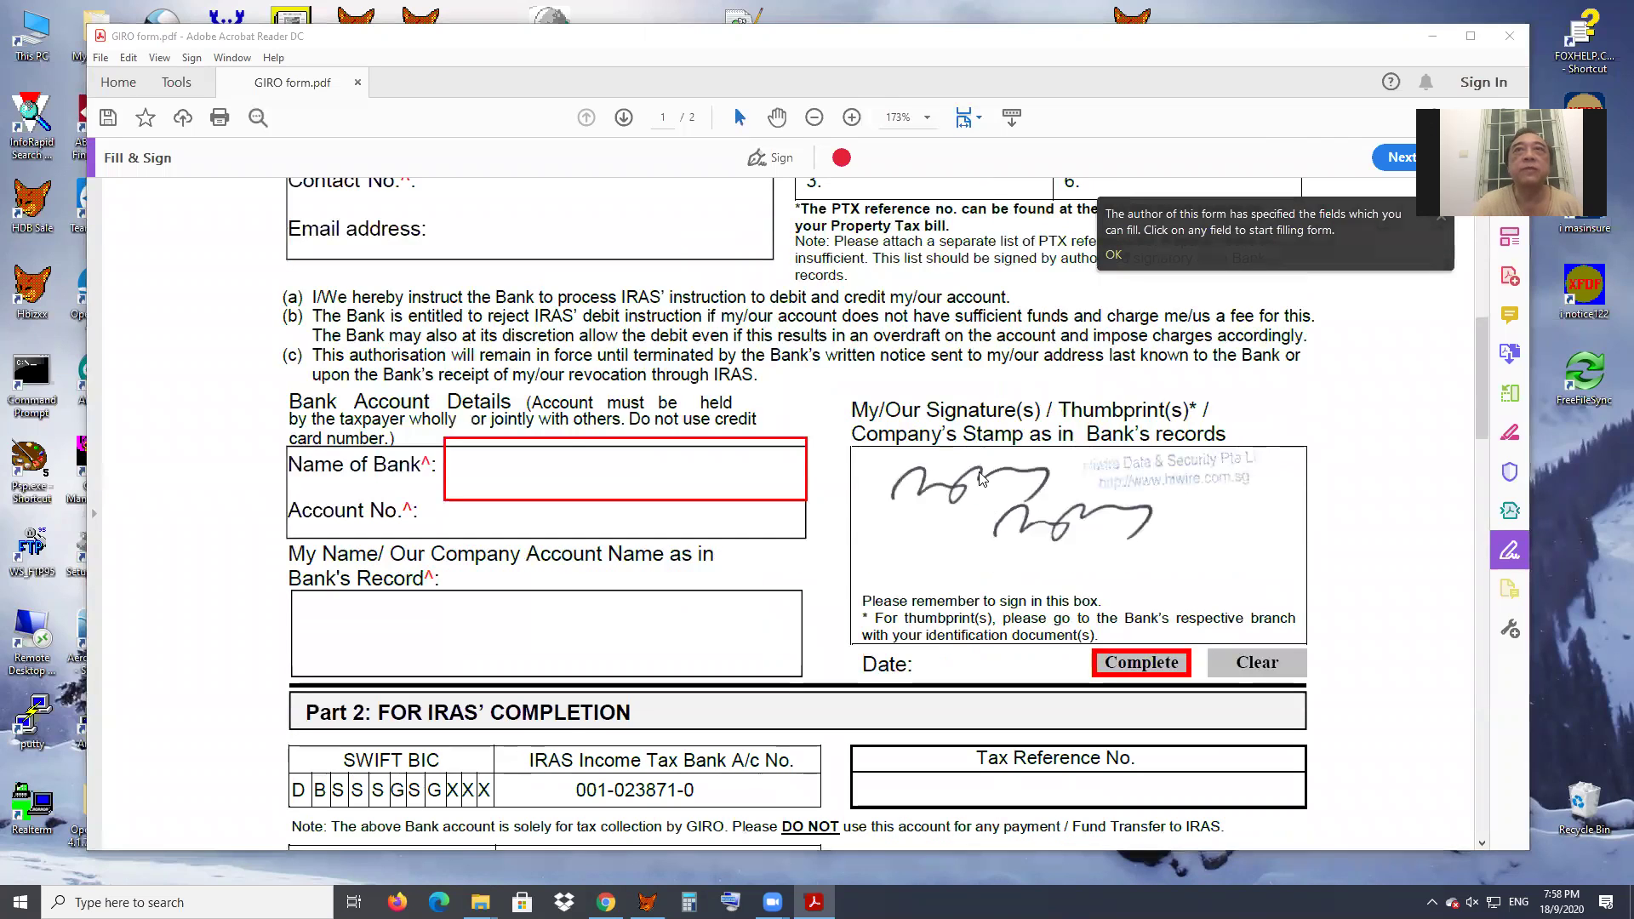
{"action": "left_click", "coordinate": [981, 479]}
{"action": "left_click", "coordinate": [977, 483]}
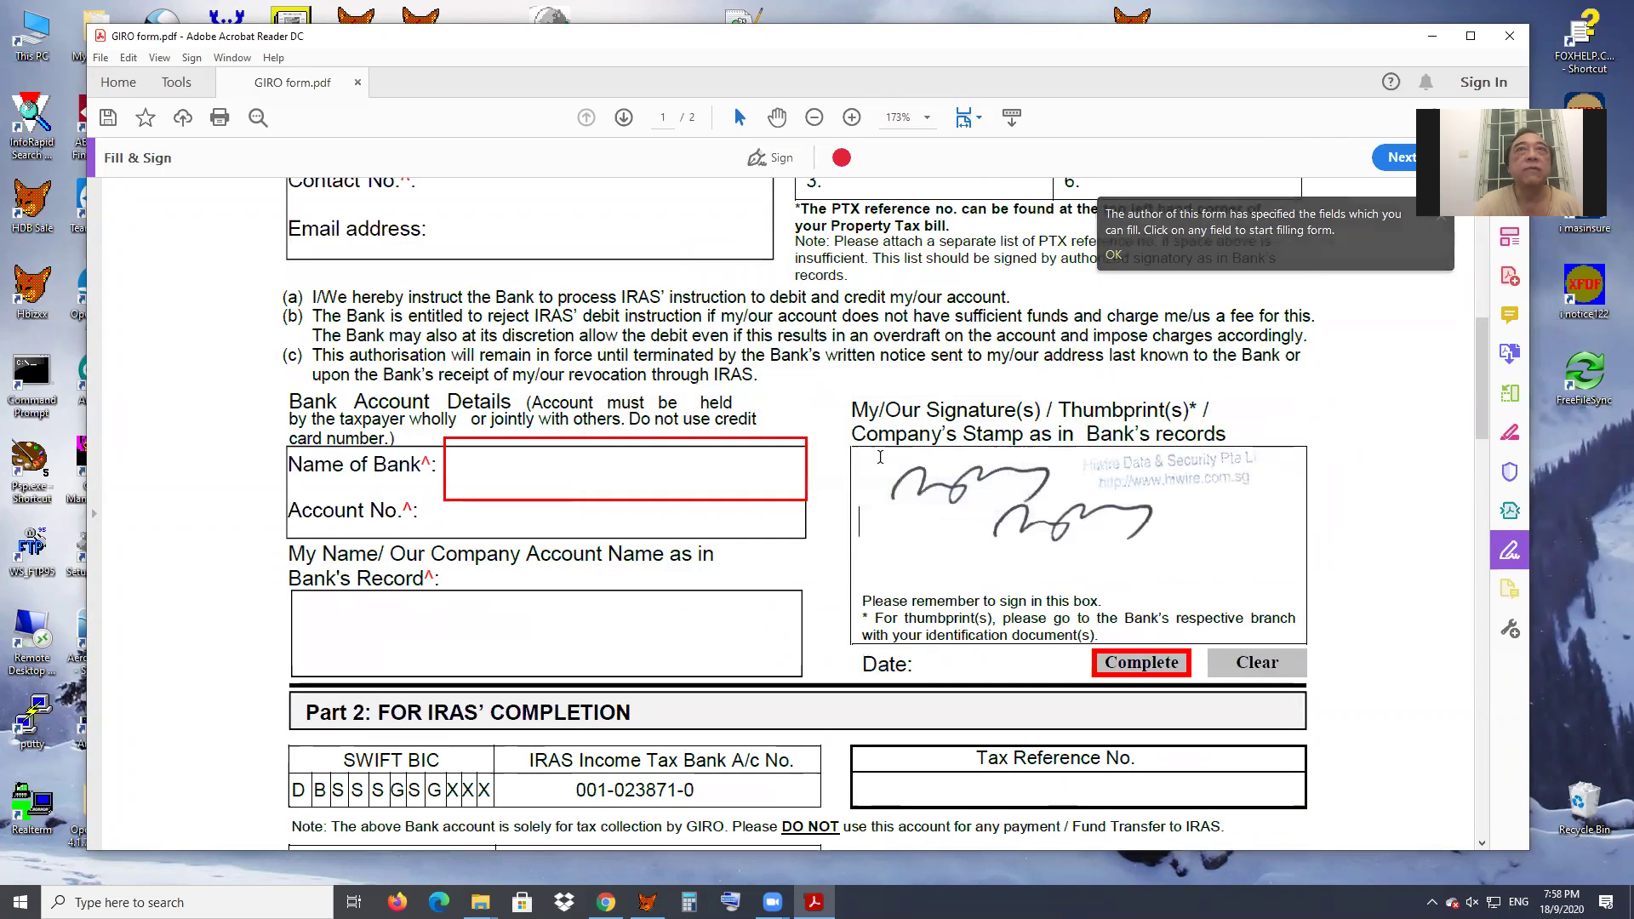
{"action": "left_click", "coordinate": [555, 515]}
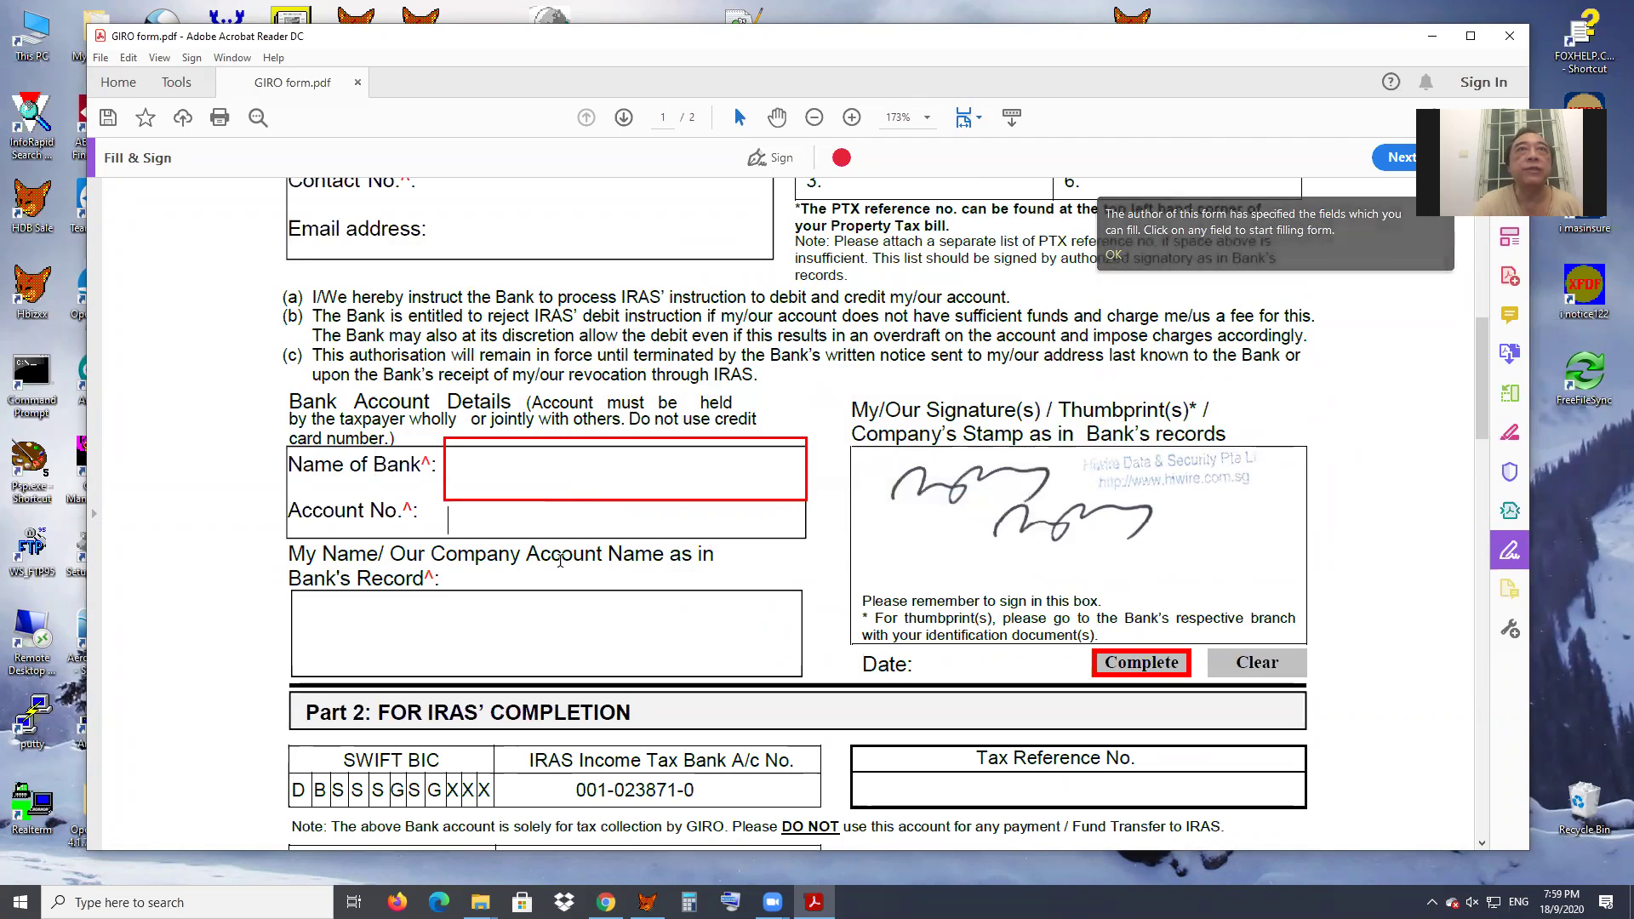
{"action": "left_click", "coordinate": [606, 630]}
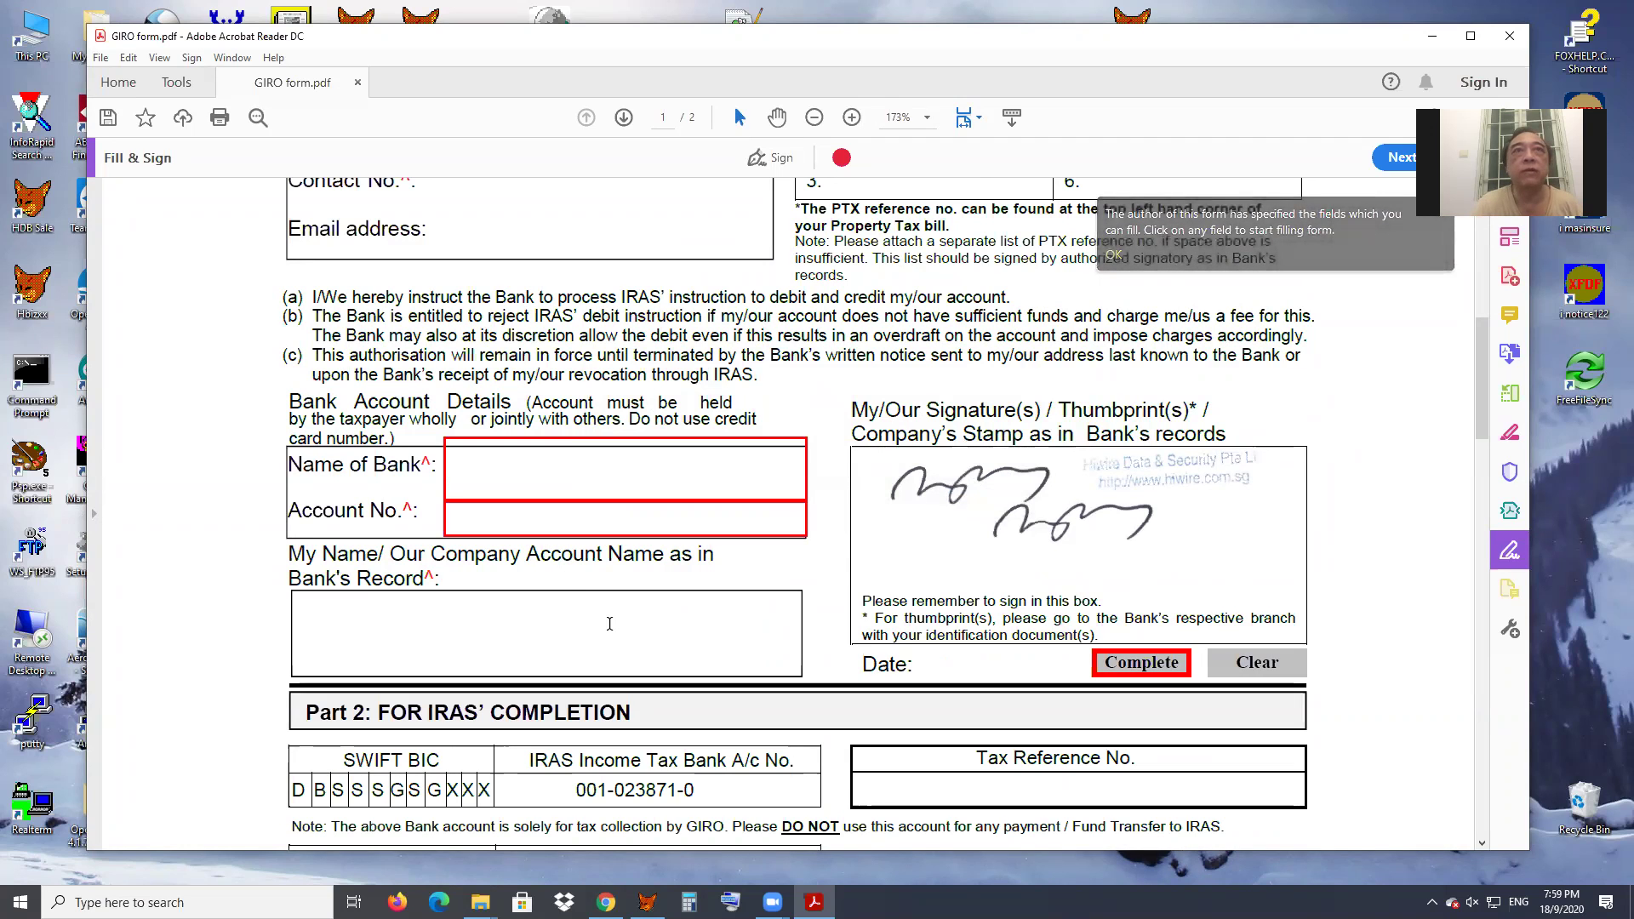
- Review the saved GIRO form from the taxpayer particulars and tax types to the bank details and signature box
{"action": "scroll", "coordinate": [693, 486], "scroll_direction": "up", "scroll_amount": 3}
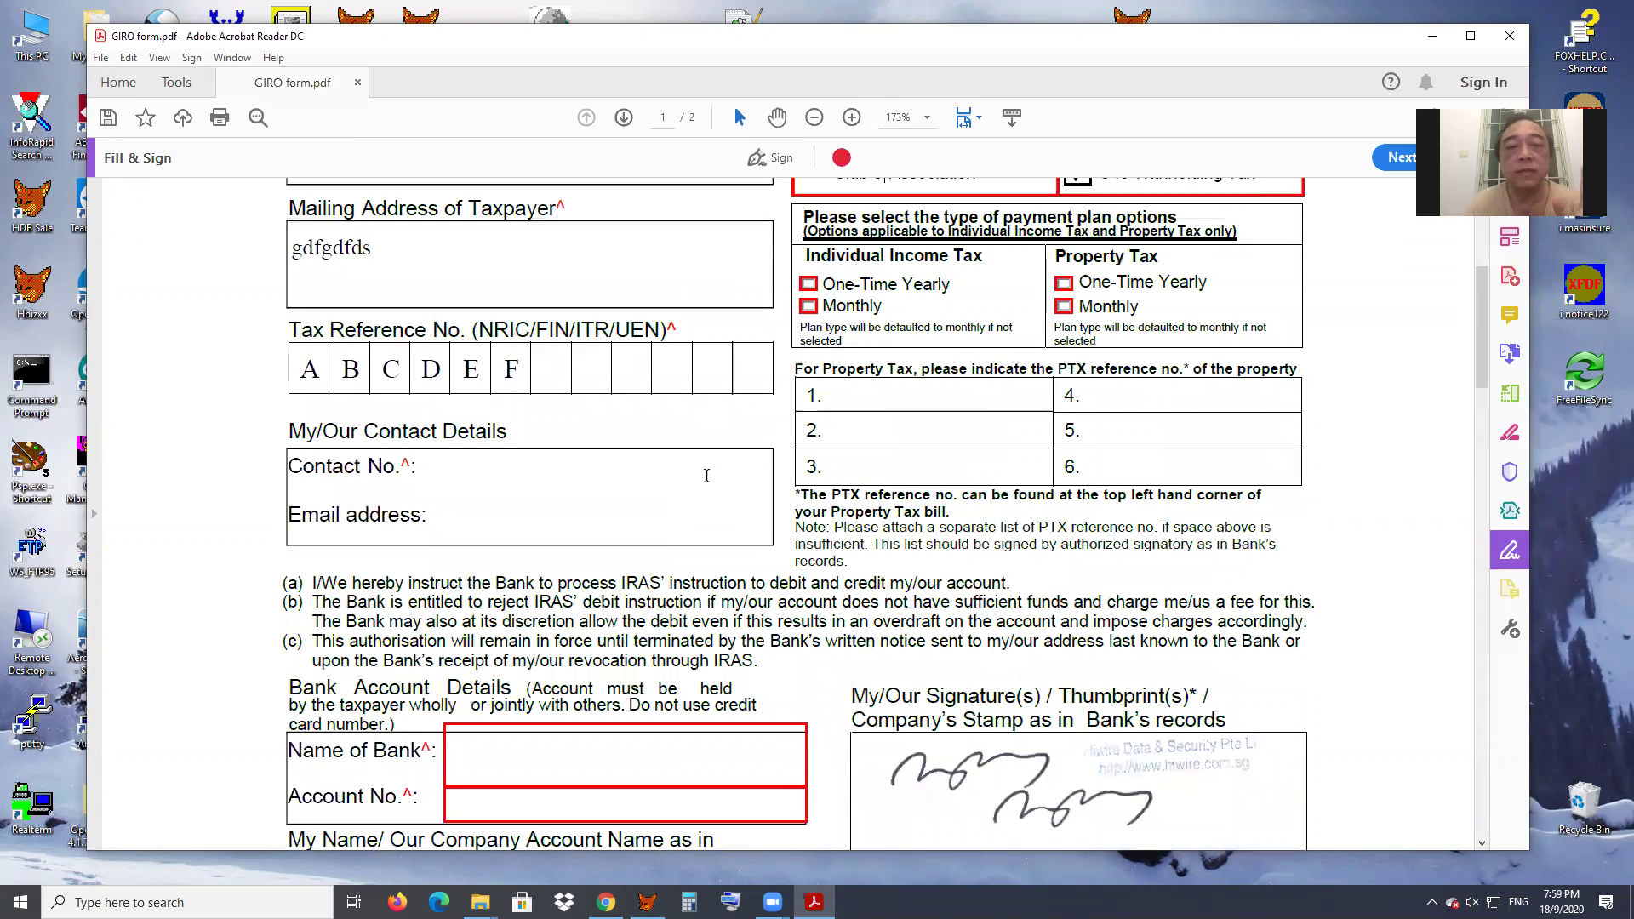
{"action": "scroll", "coordinate": [924, 453], "scroll_direction": "up", "scroll_amount": 4}
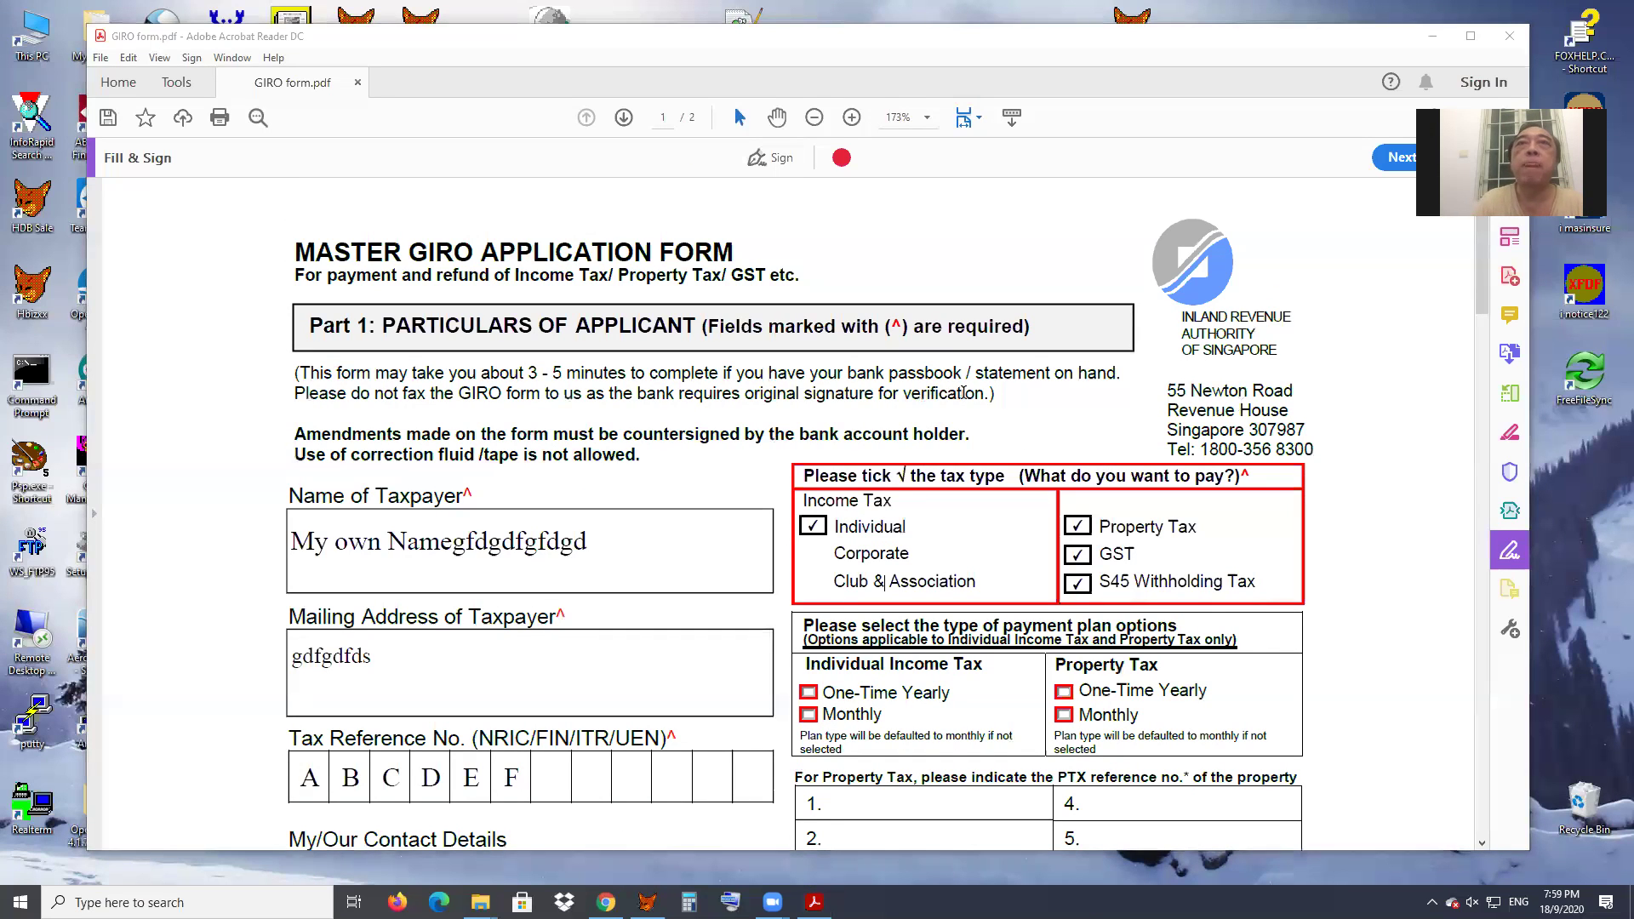
{"action": "scroll", "coordinate": [935, 437], "scroll_direction": "down", "scroll_amount": 8}
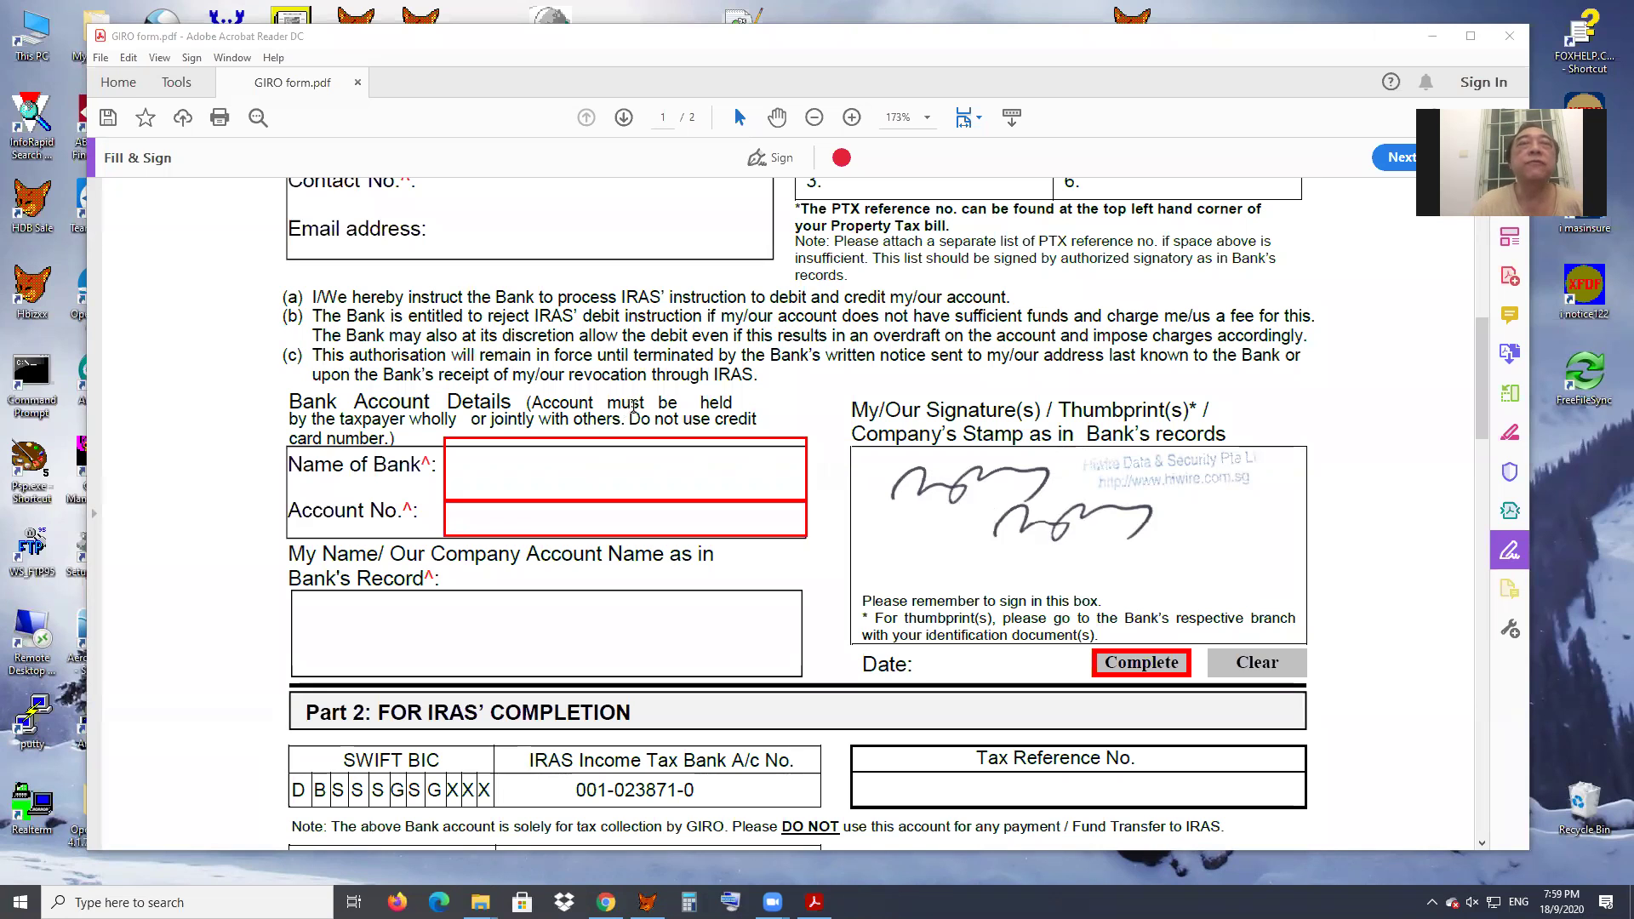
{"action": "scroll", "coordinate": [707, 383], "scroll_direction": "up", "scroll_amount": 5}
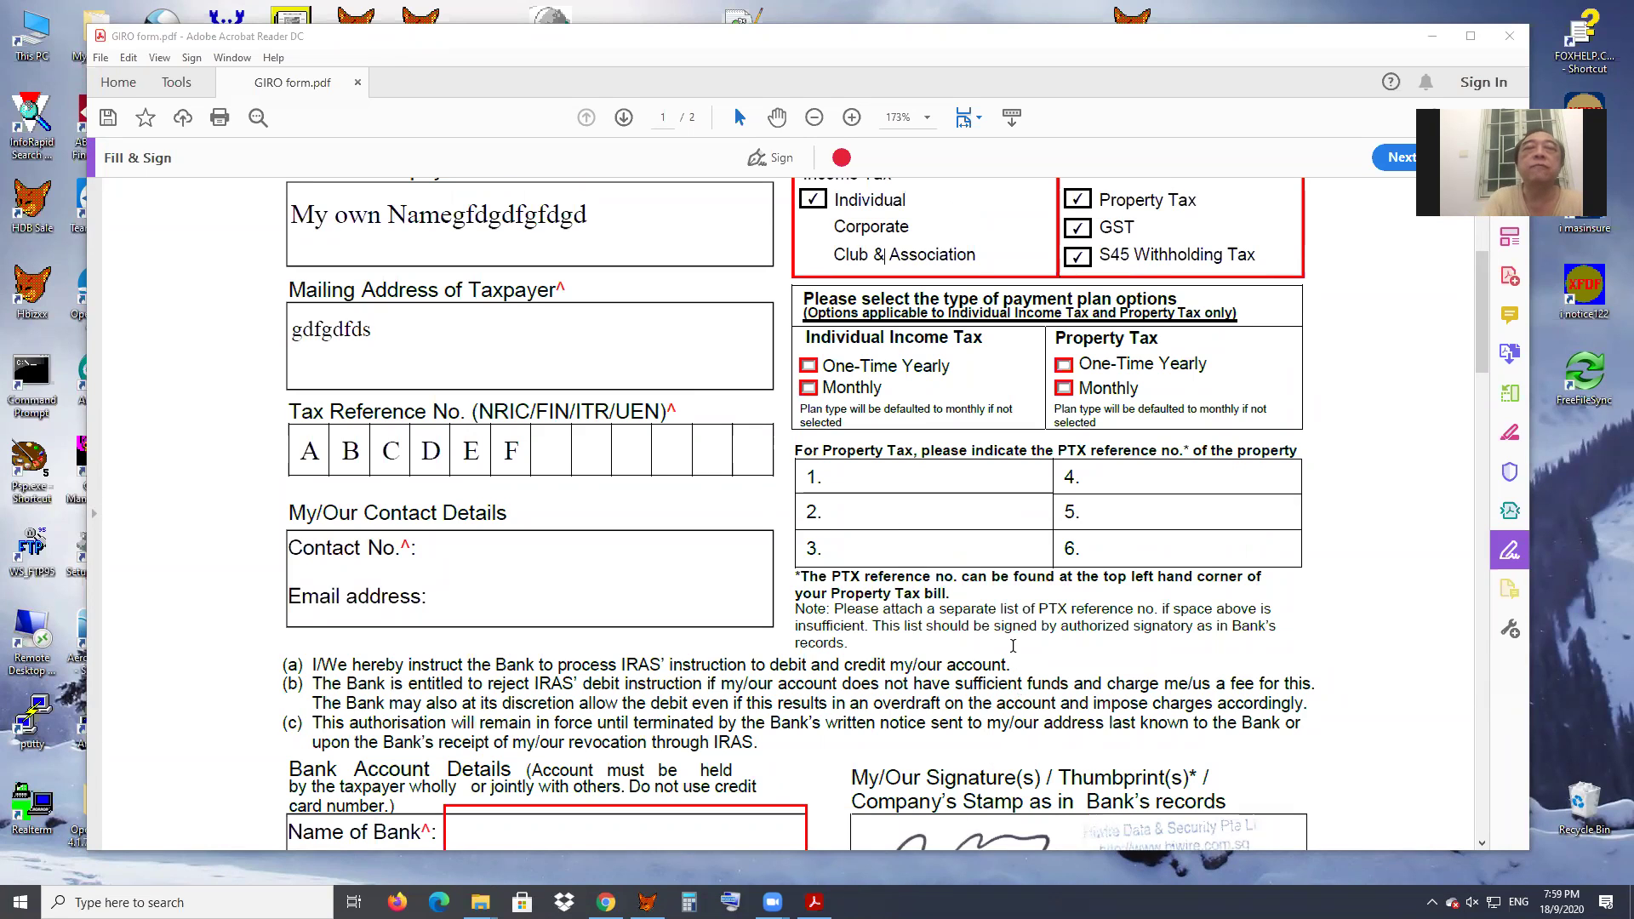
{"action": "scroll", "coordinate": [1013, 645], "scroll_direction": "down", "scroll_amount": 4}
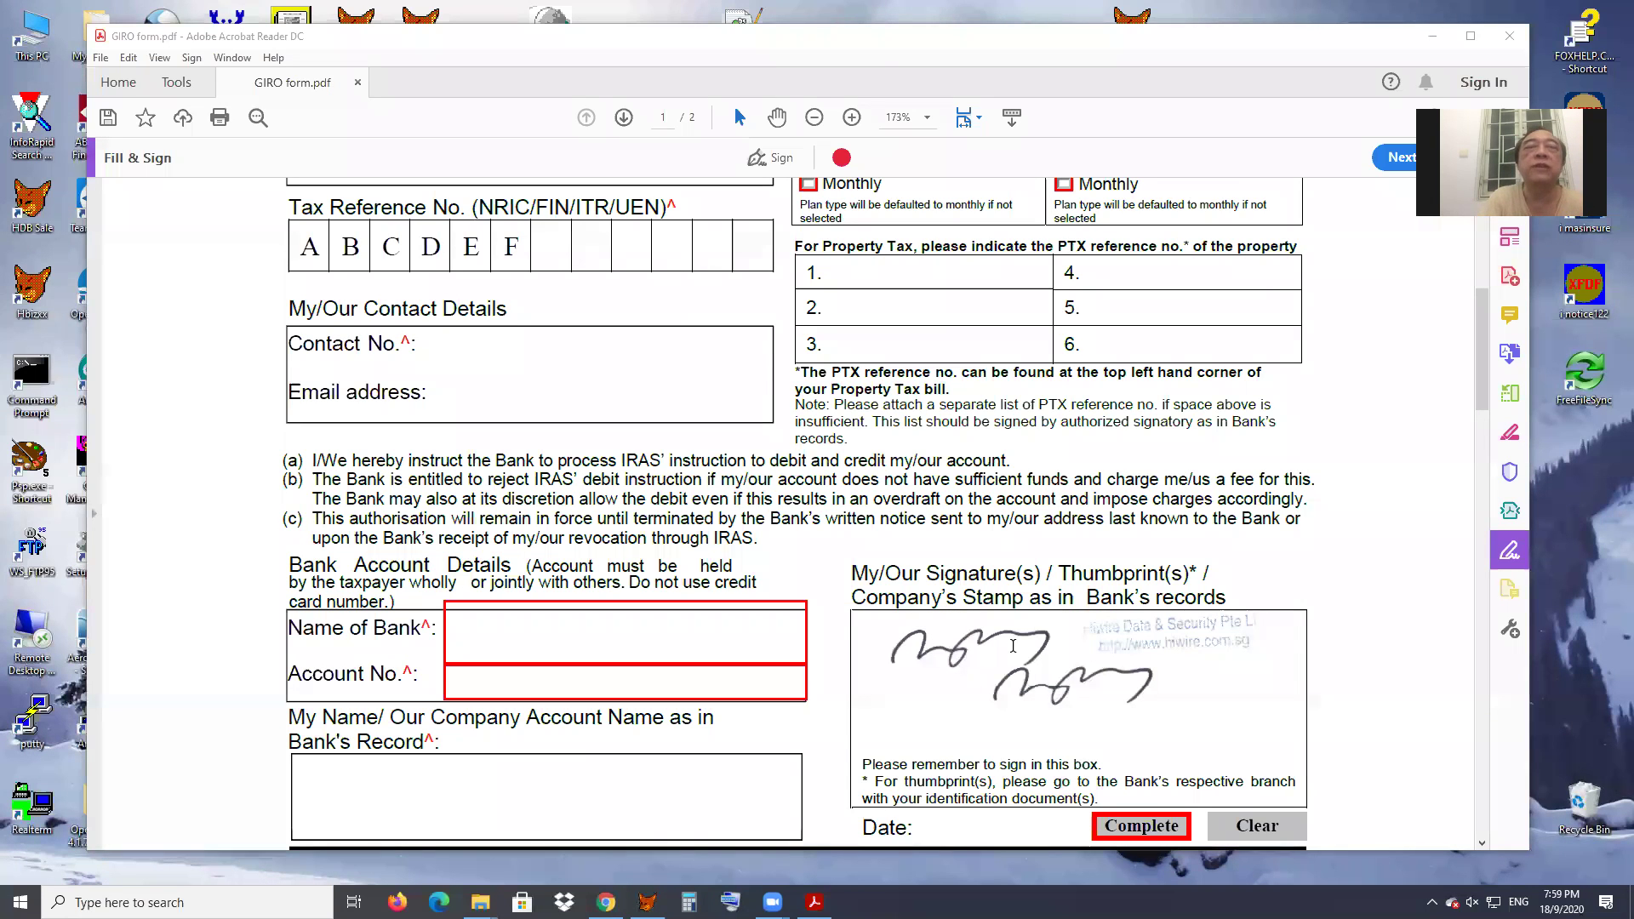
{"action": "scroll", "coordinate": [1013, 645], "scroll_direction": "up", "scroll_amount": 3}
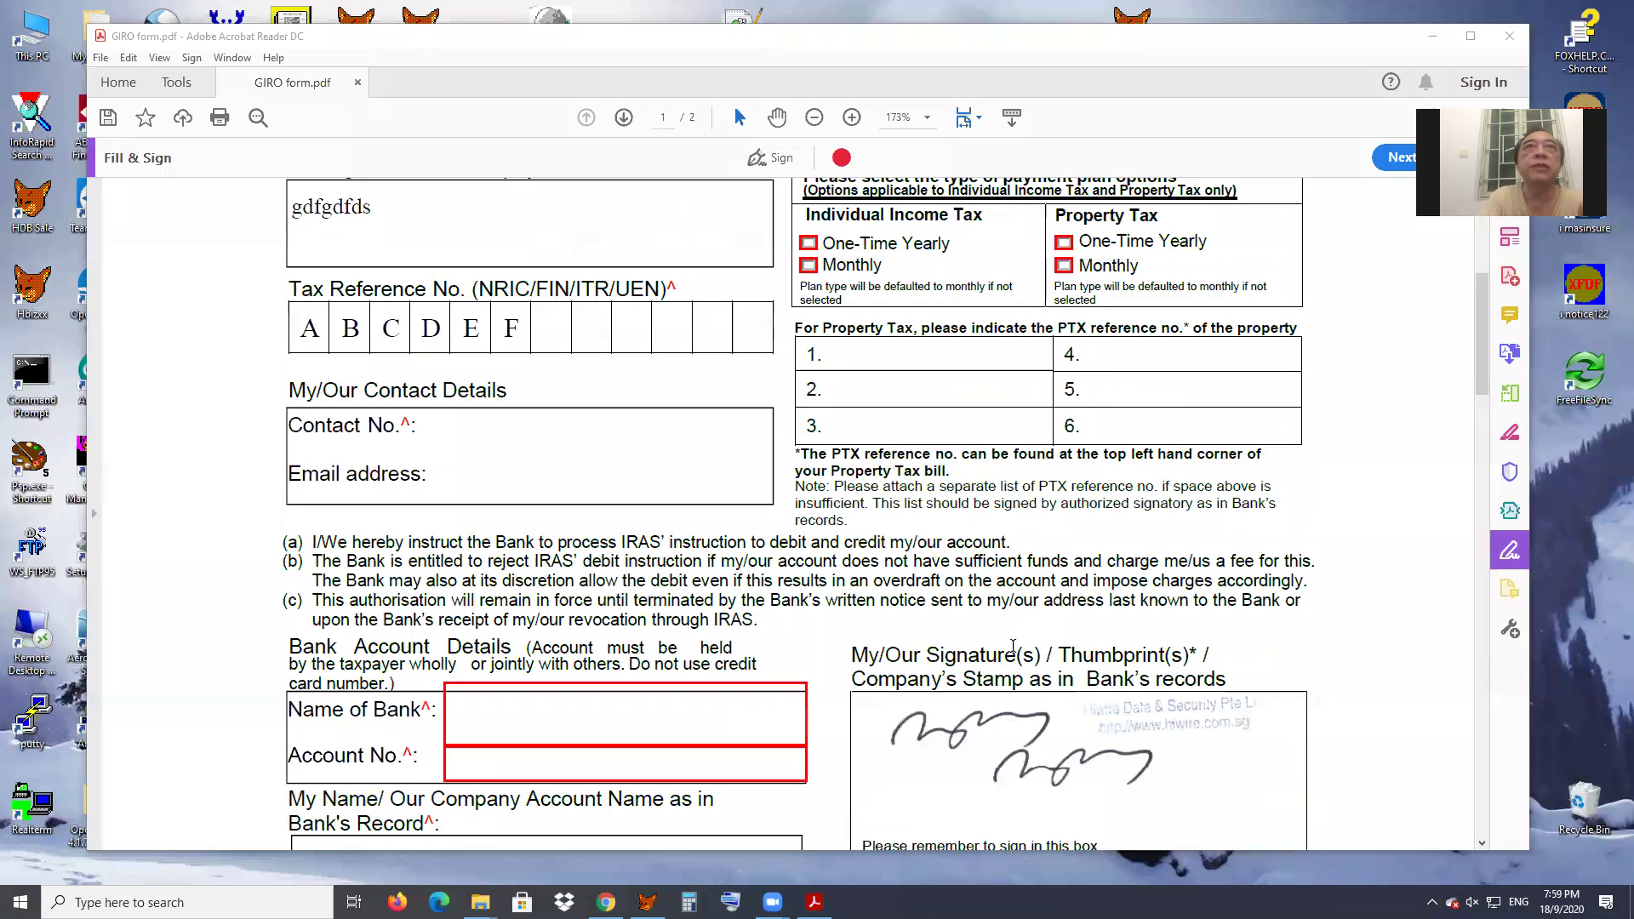
{"action": "scroll", "coordinate": [1013, 645], "scroll_direction": "up", "scroll_amount": 4}
{"action": "scroll", "coordinate": [1013, 645], "scroll_direction": "down", "scroll_amount": 8}
{"action": "scroll", "coordinate": [1013, 645], "scroll_direction": "up", "scroll_amount": 8}
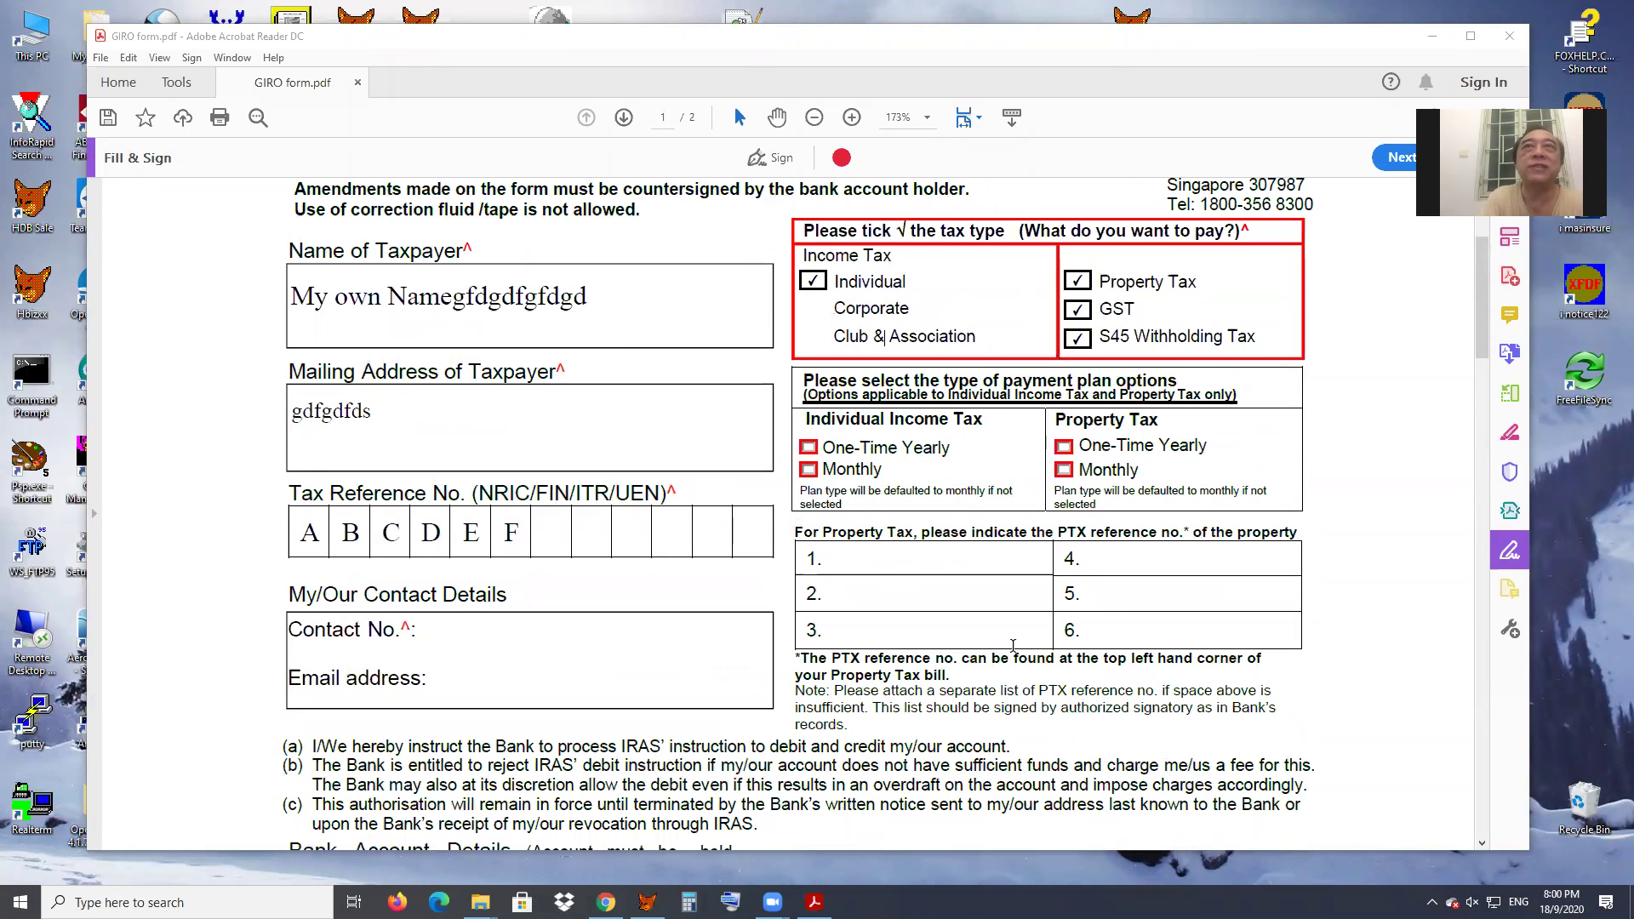
- Check the available signature options and whether the taxpayer's mailing address text can be edited
{"action": "left_click", "coordinate": [777, 162]}
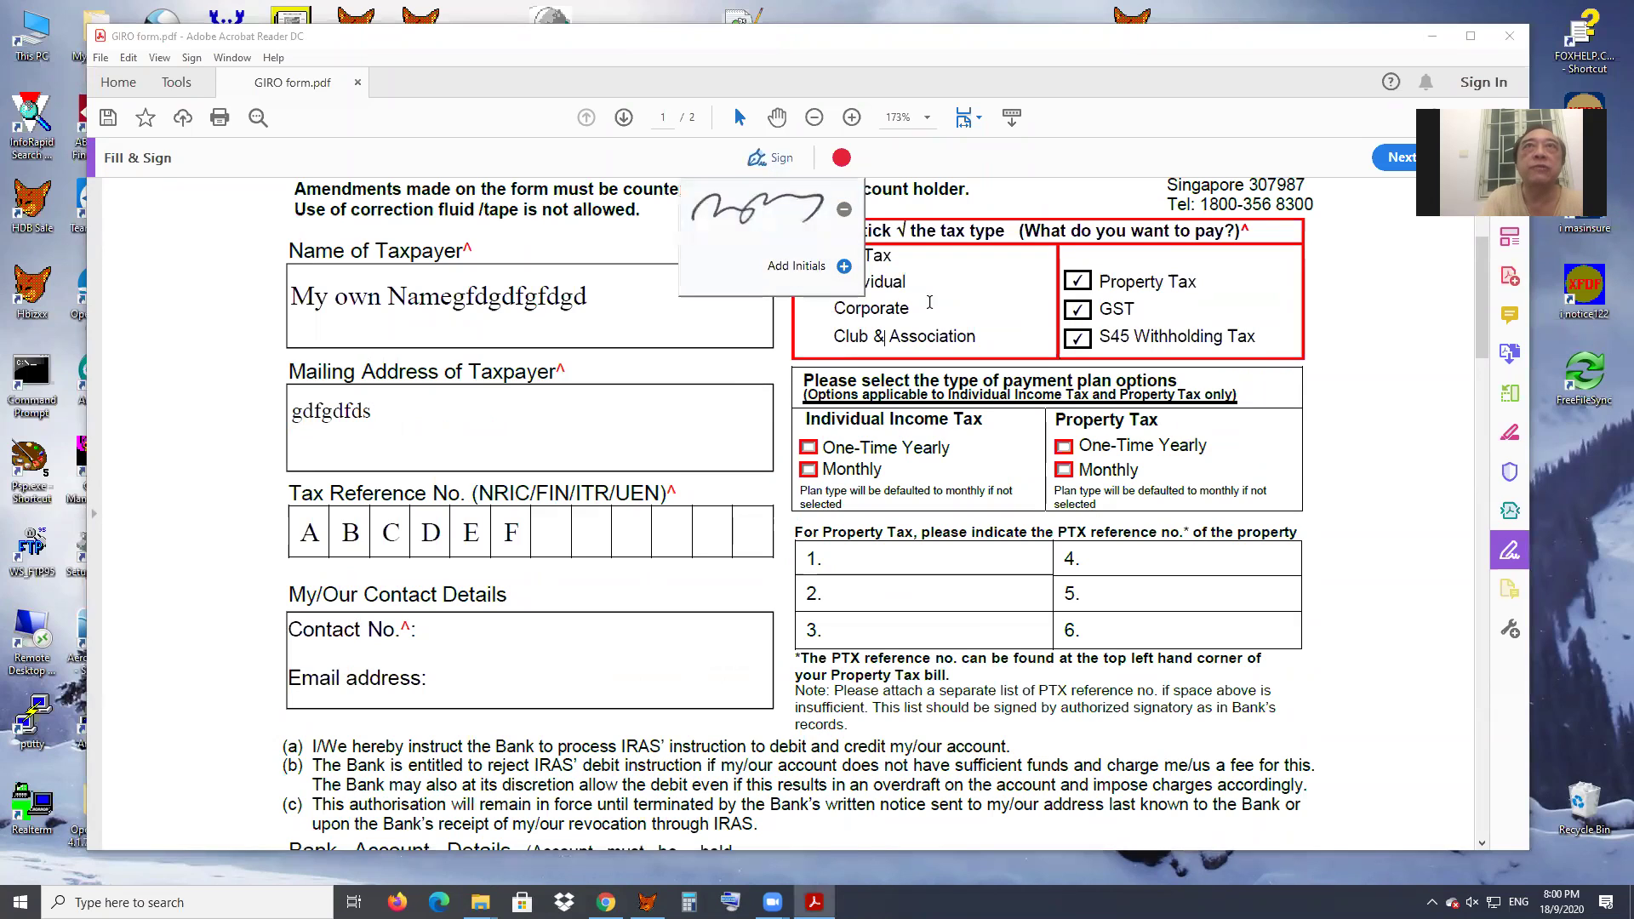
{"action": "left_click", "coordinate": [961, 297]}
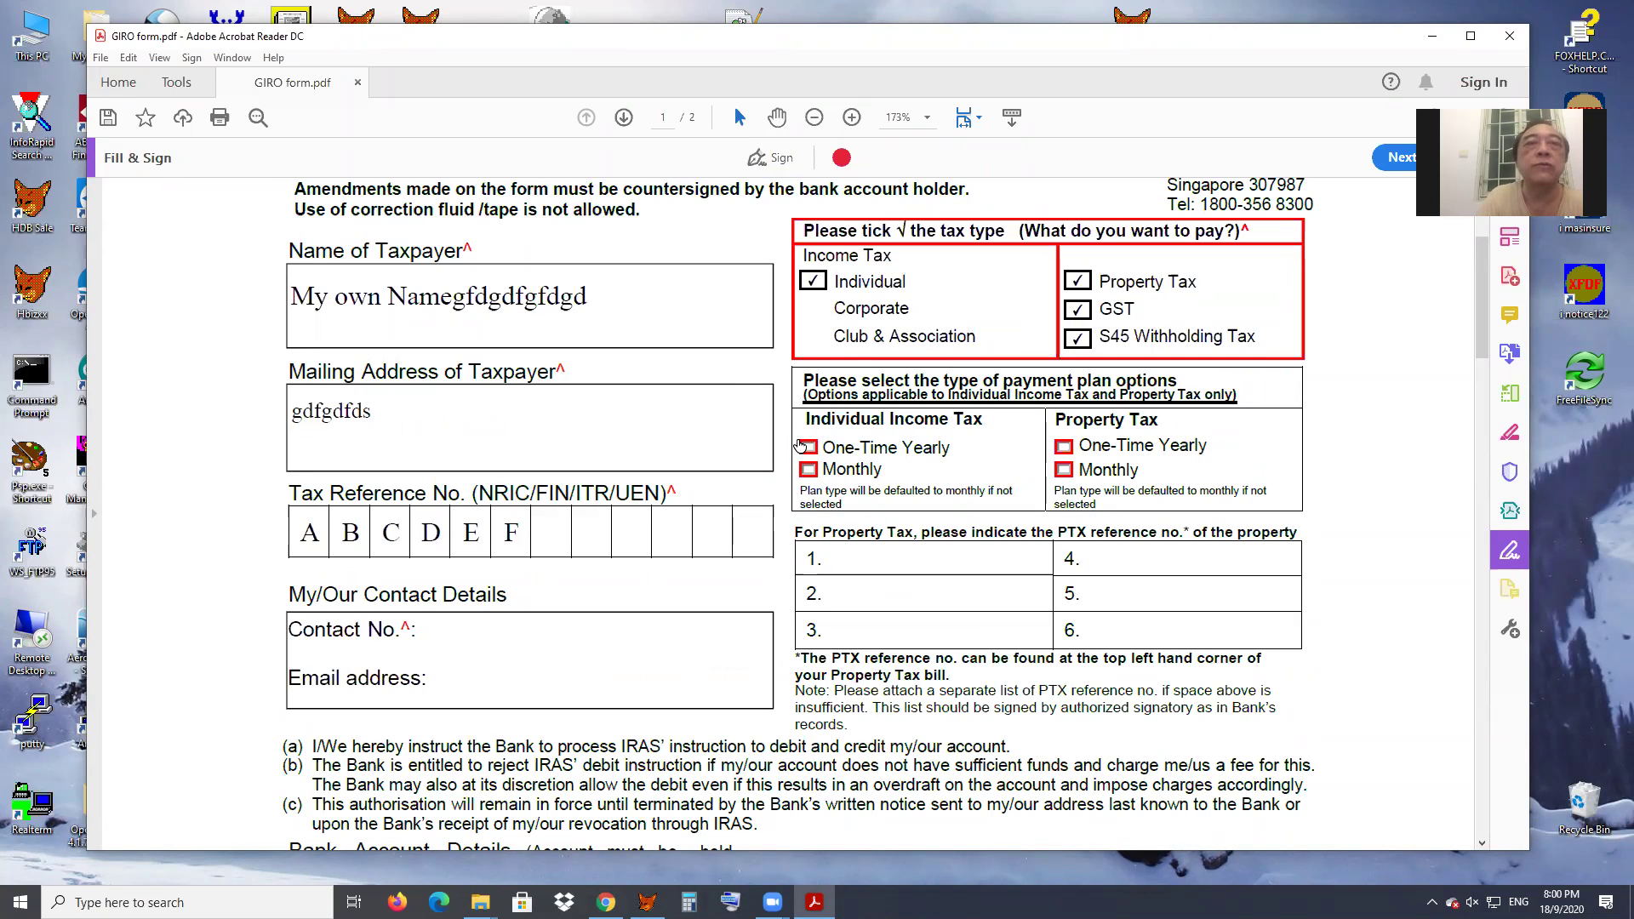
{"action": "double_click", "coordinate": [358, 411]}
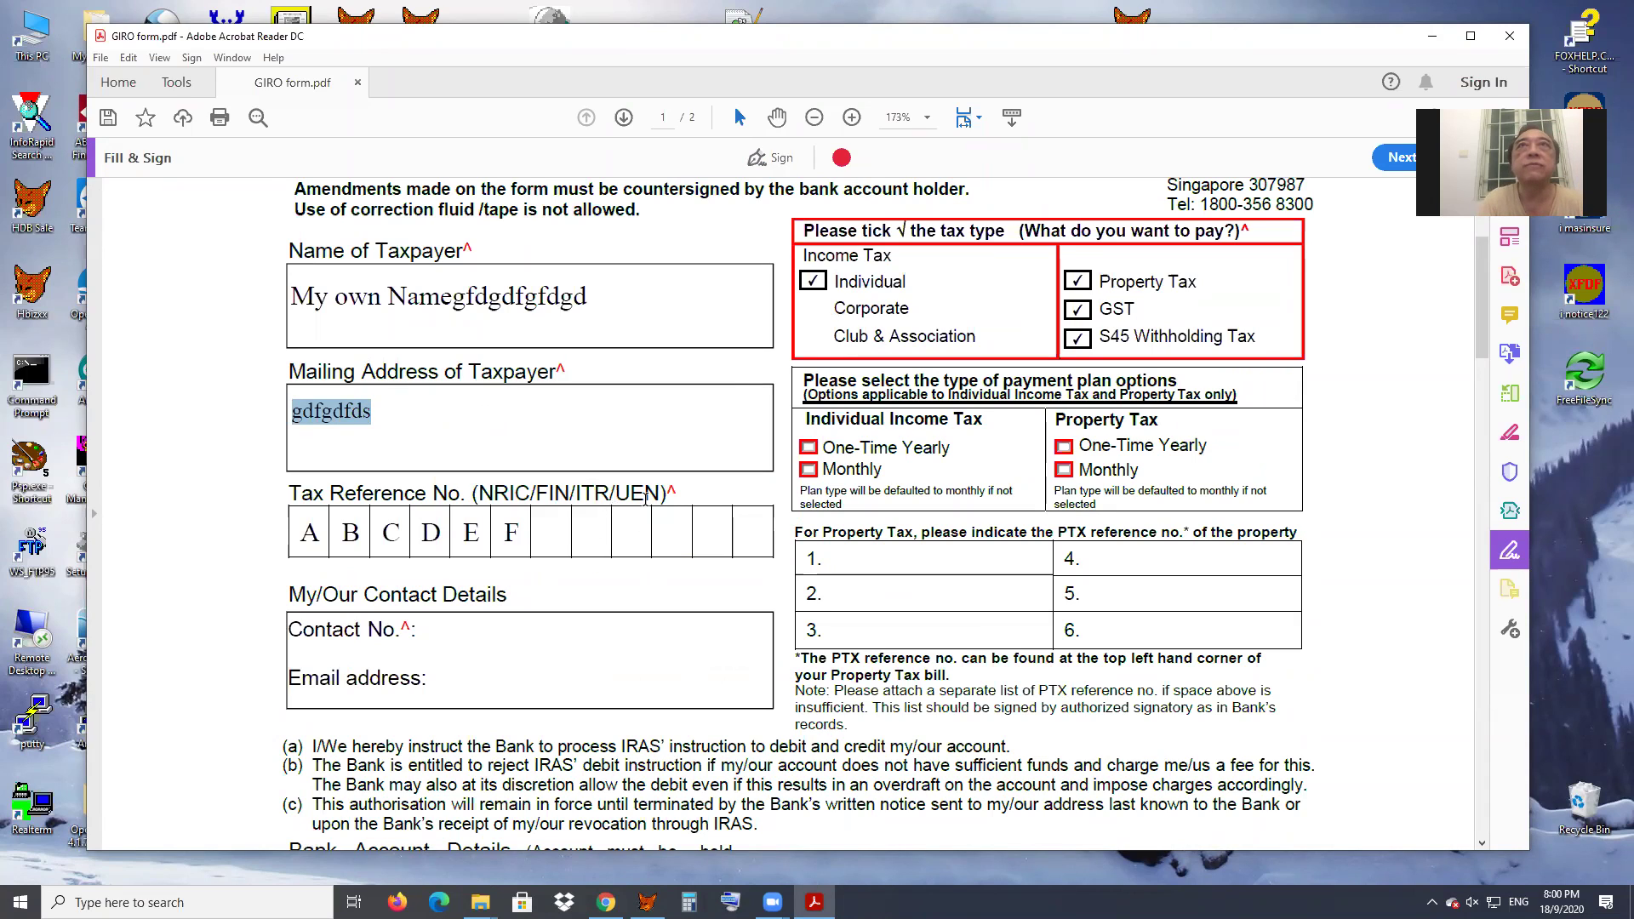
- Close GIRO form.pdf without saving changes and open AIO-BIB-Application.pdf in a maximized window
{"action": "left_click", "coordinate": [1511, 38]}
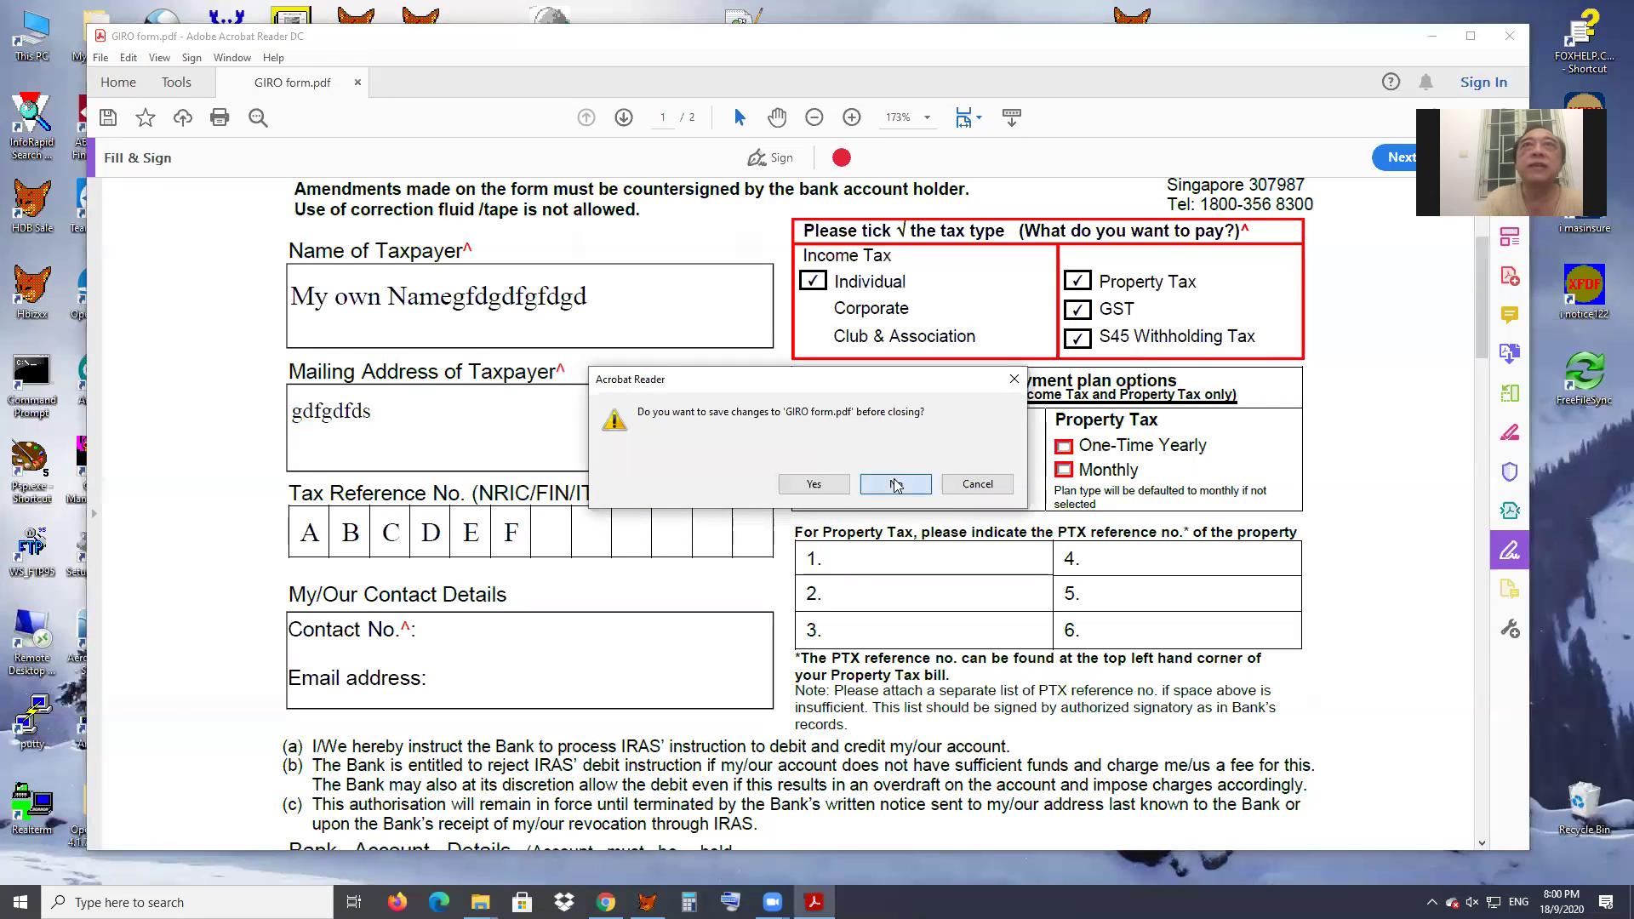
{"action": "left_click", "coordinate": [896, 485]}
{"action": "left_click", "coordinate": [321, 378]}
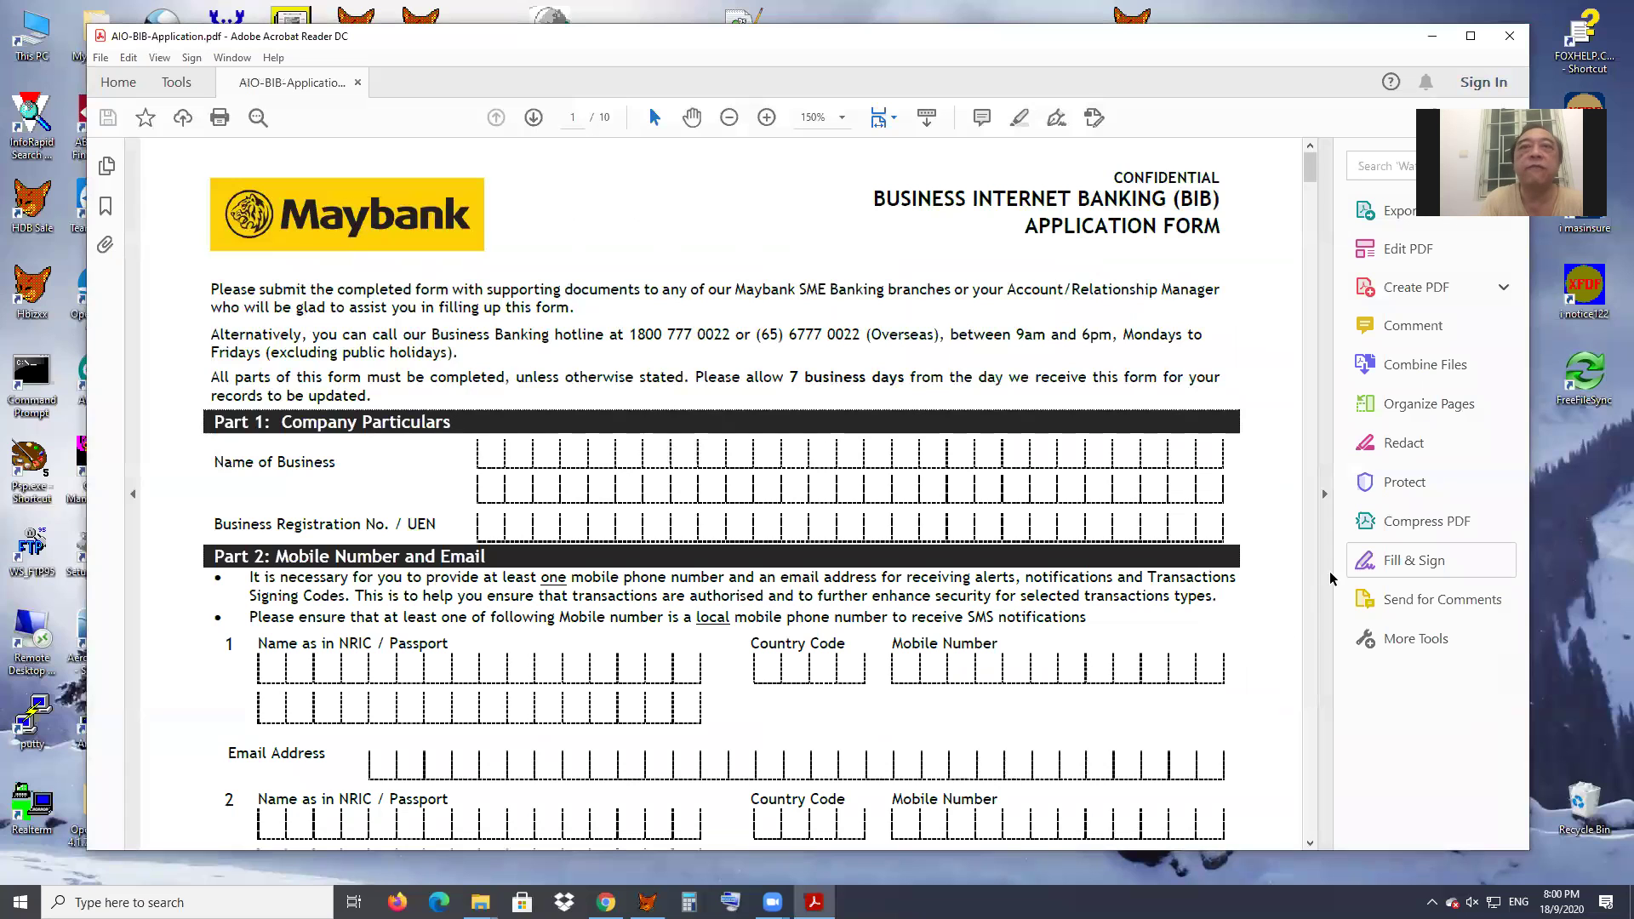
{"action": "left_click", "coordinate": [1470, 36]}
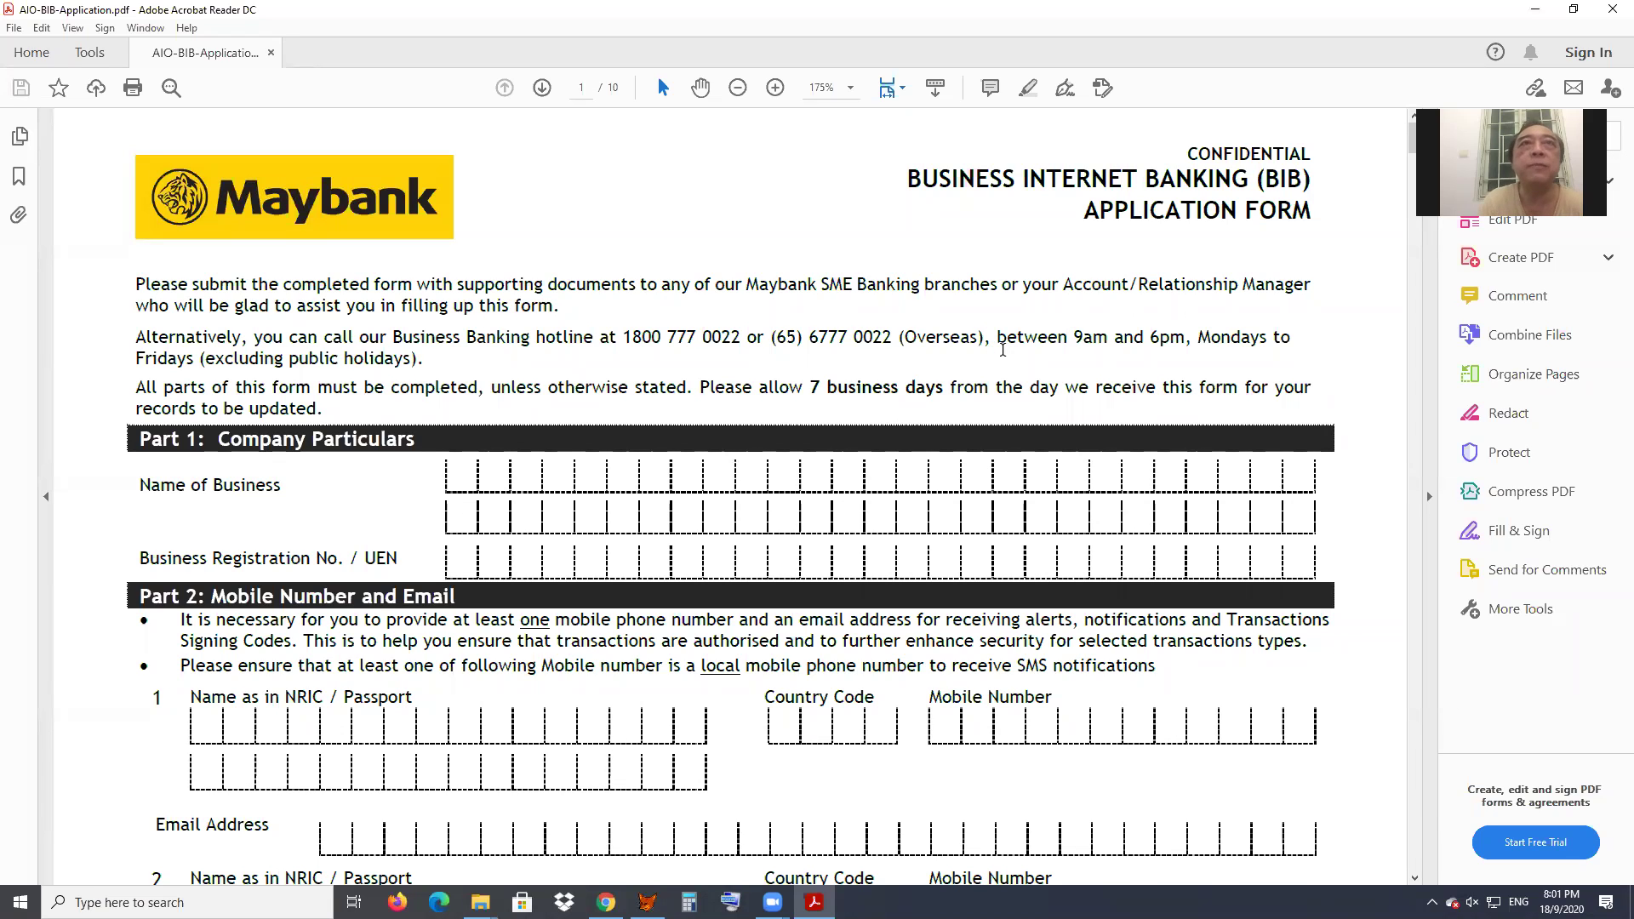
- Start Fill & Sign on the BIB application form with yourself as the signer
{"action": "left_click", "coordinate": [1483, 593]}
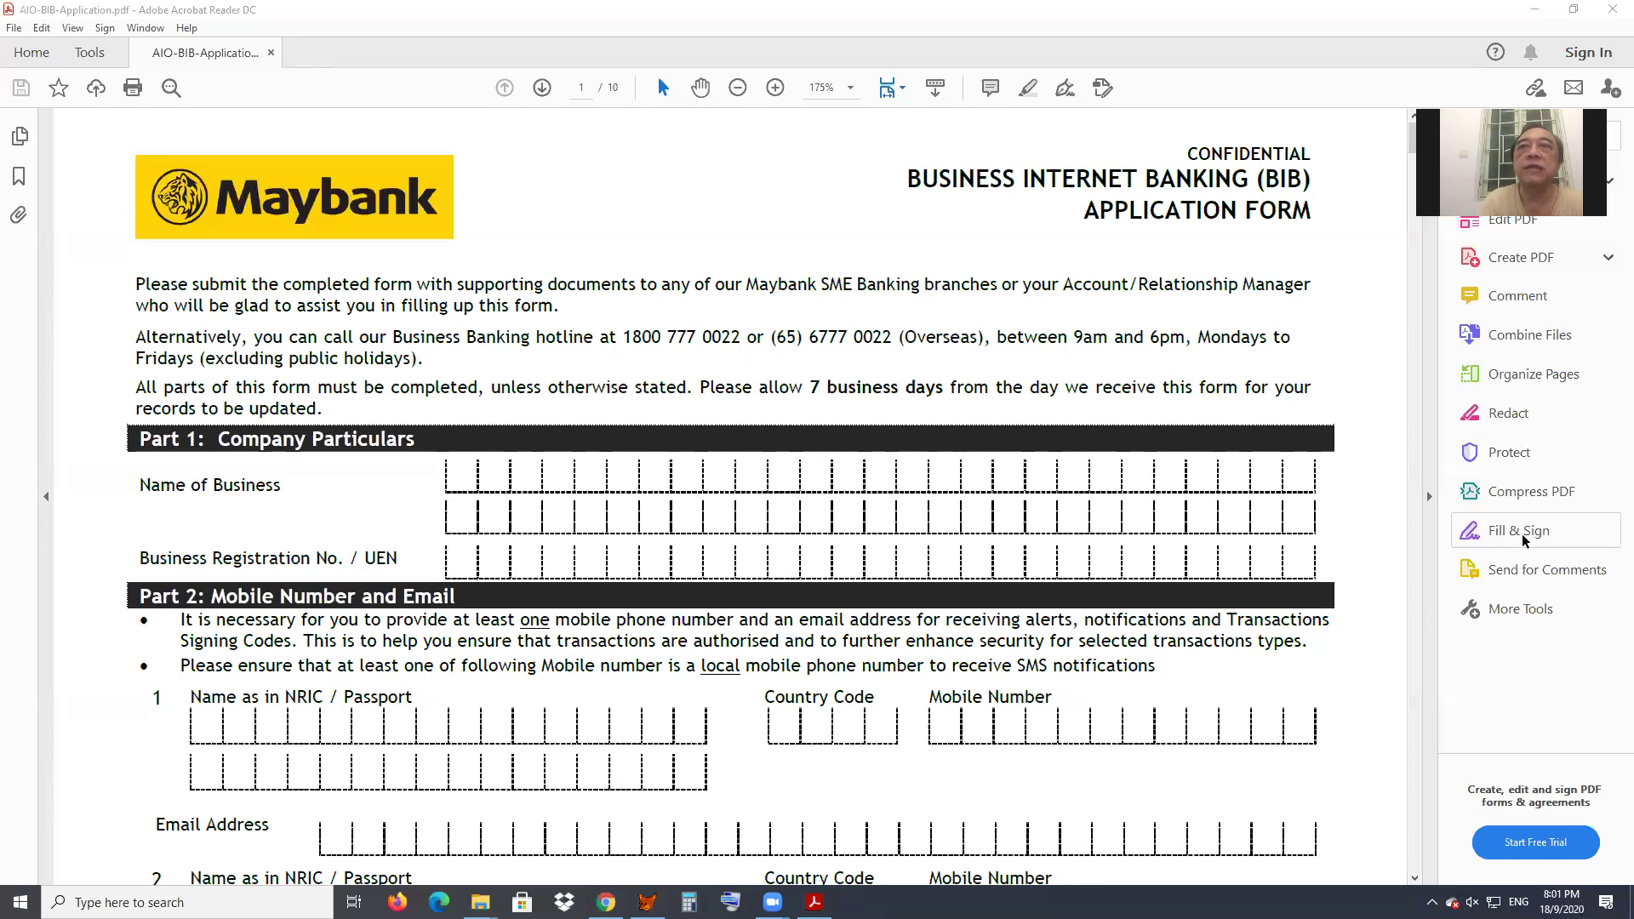
{"action": "left_click", "coordinate": [1516, 541]}
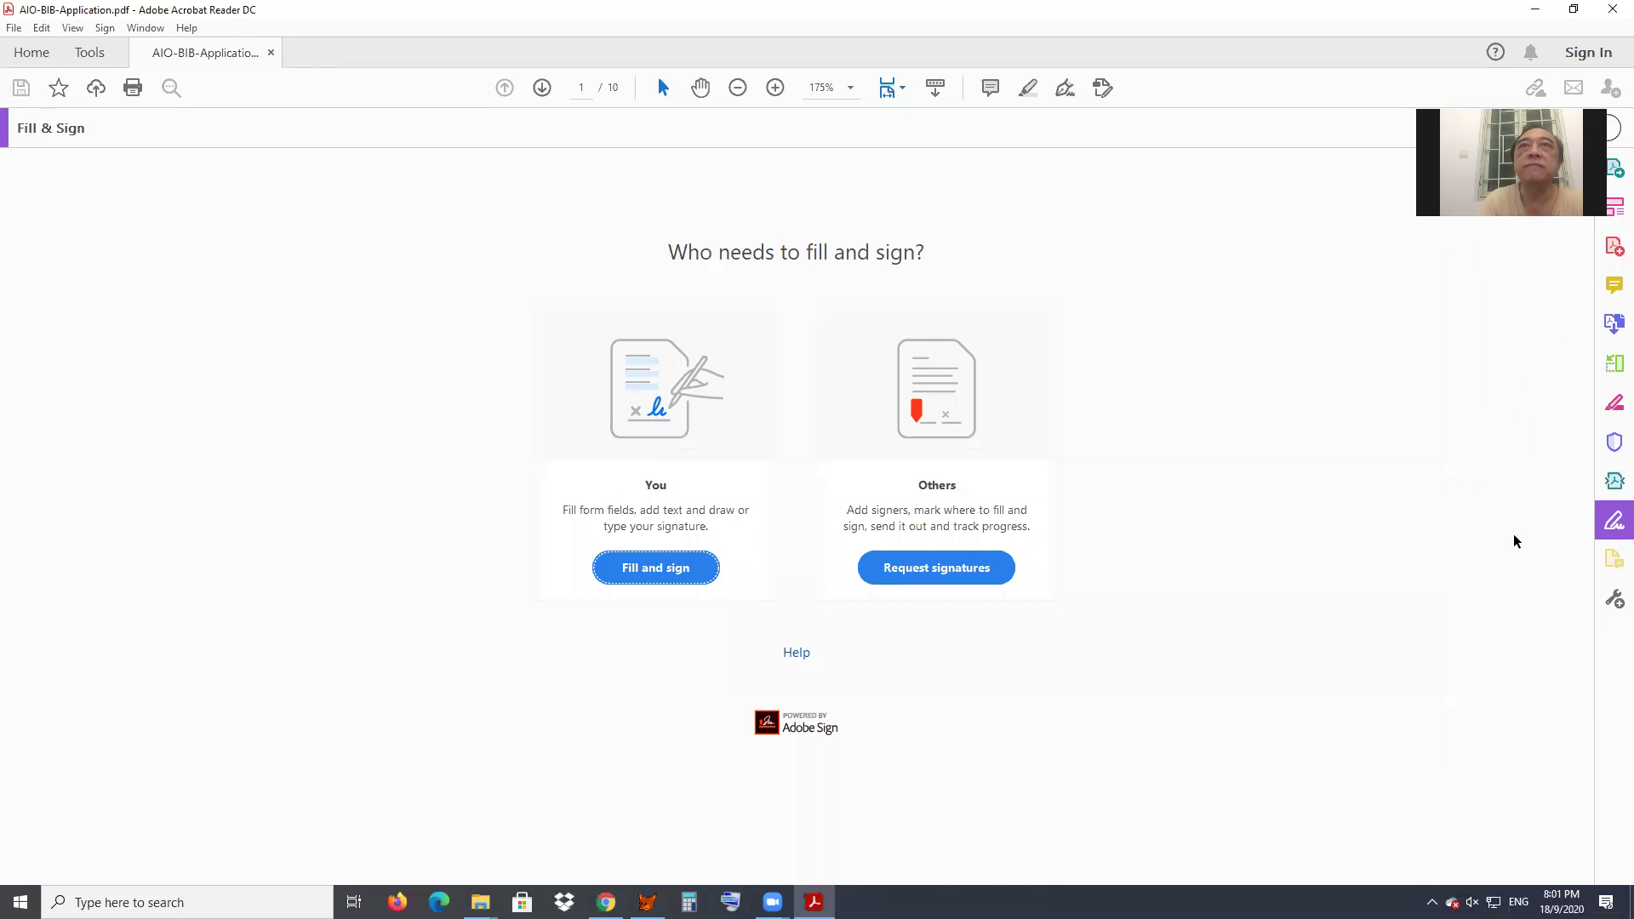
{"action": "left_click", "coordinate": [663, 586]}
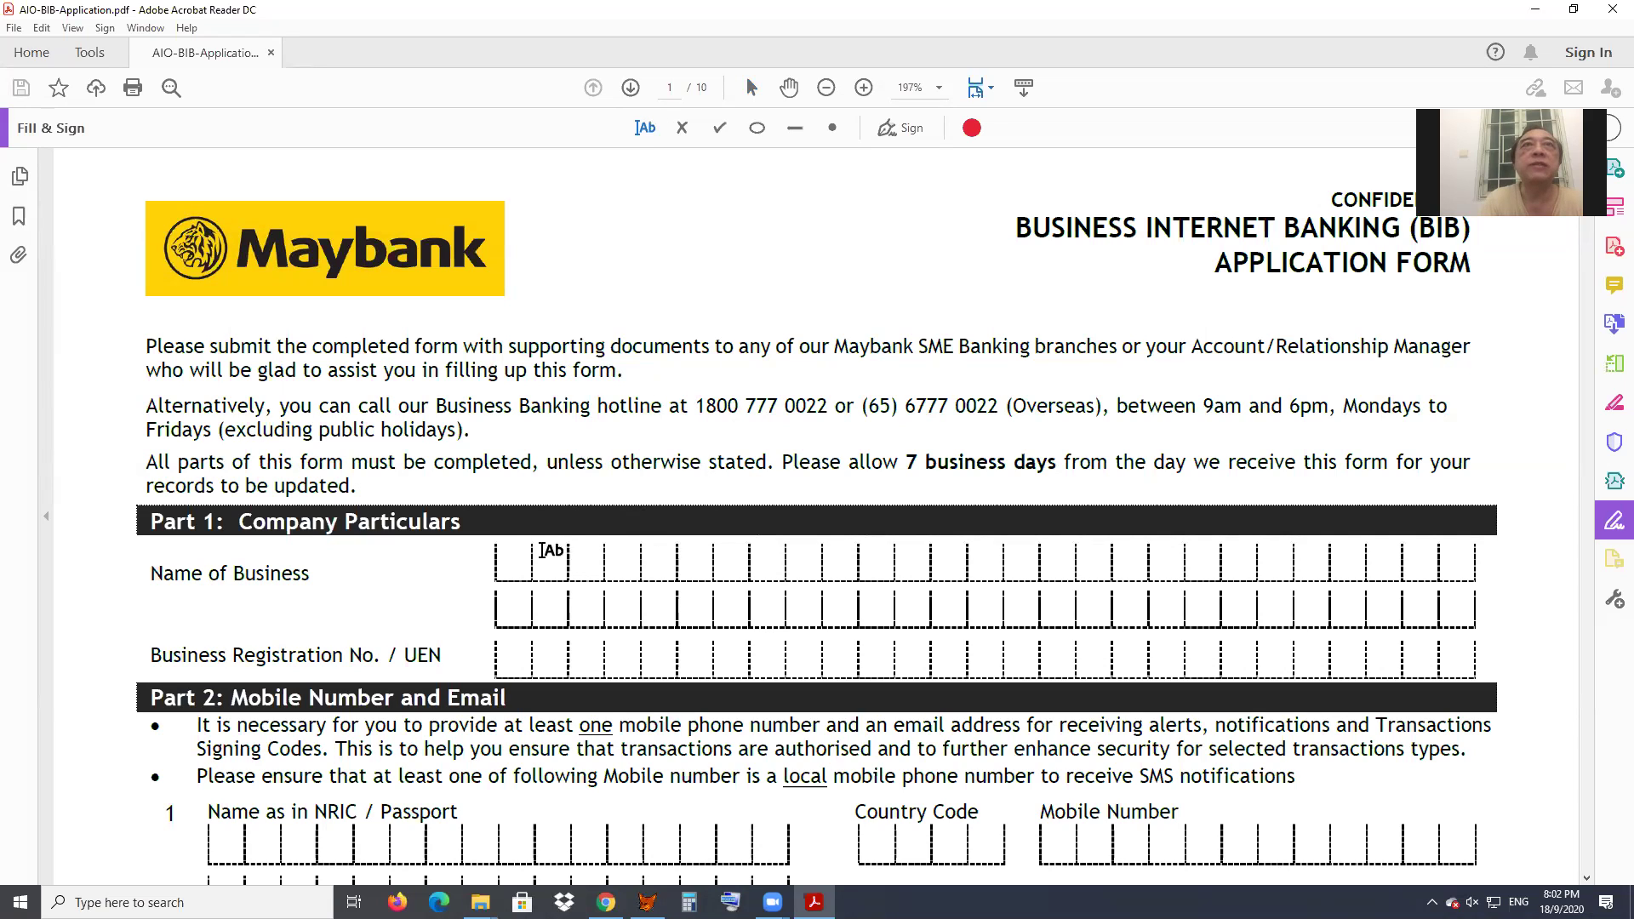
- Add the text "My name" in black above the Part 1: Company Particulars heading
{"action": "left_click", "coordinate": [558, 434]}
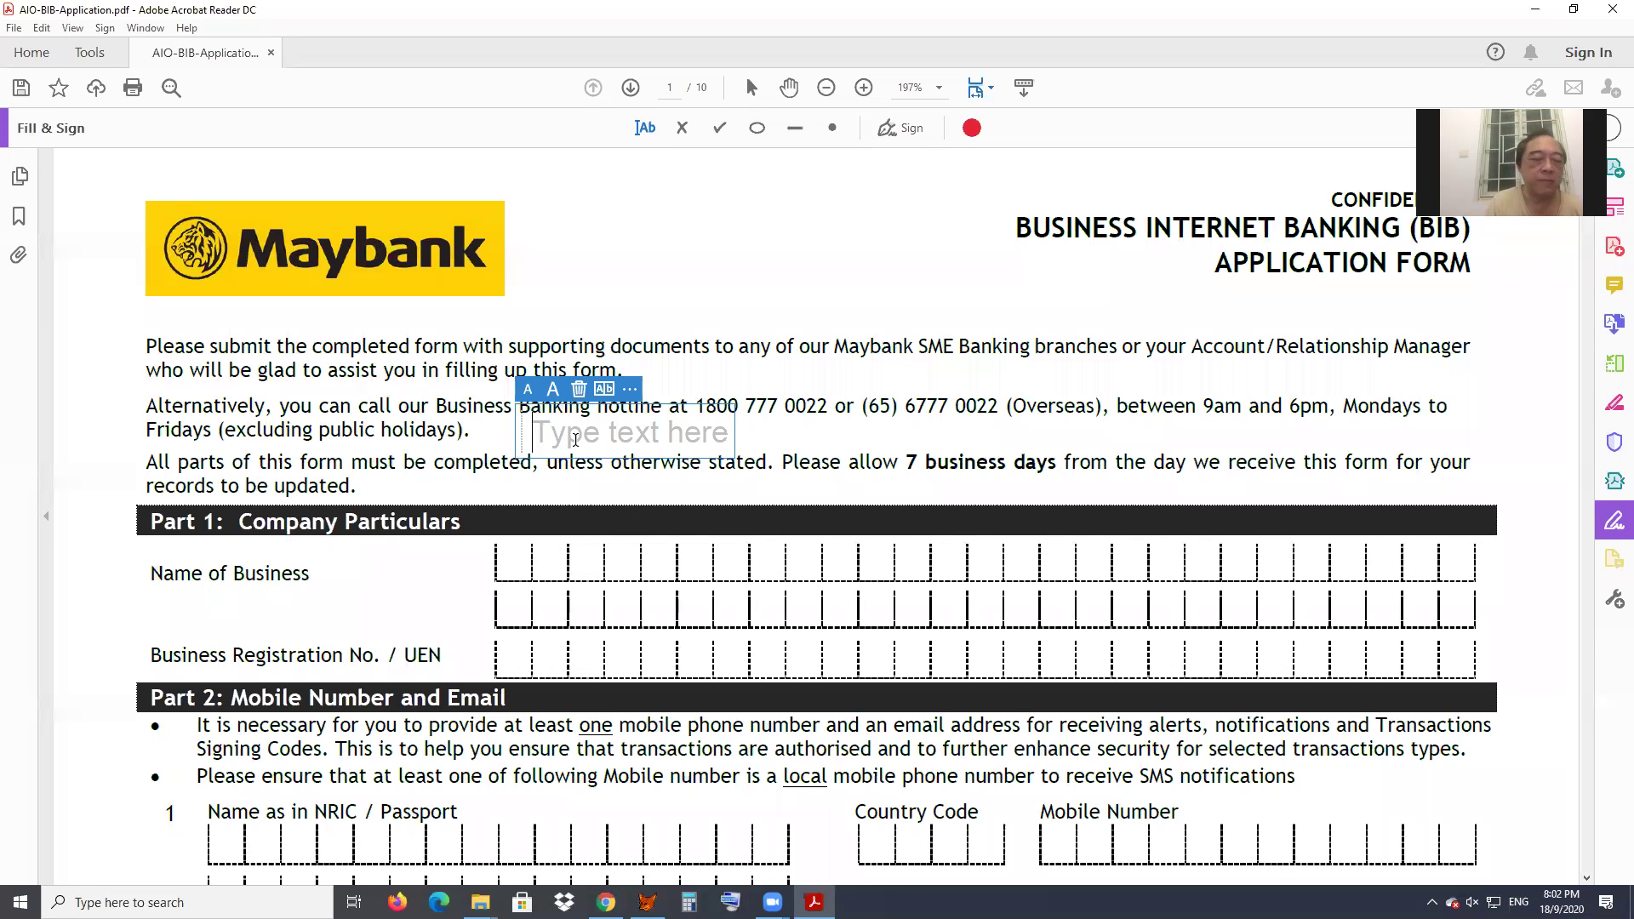
{"action": "key", "text": "Escape"}
{"action": "left_click", "coordinate": [576, 440]}
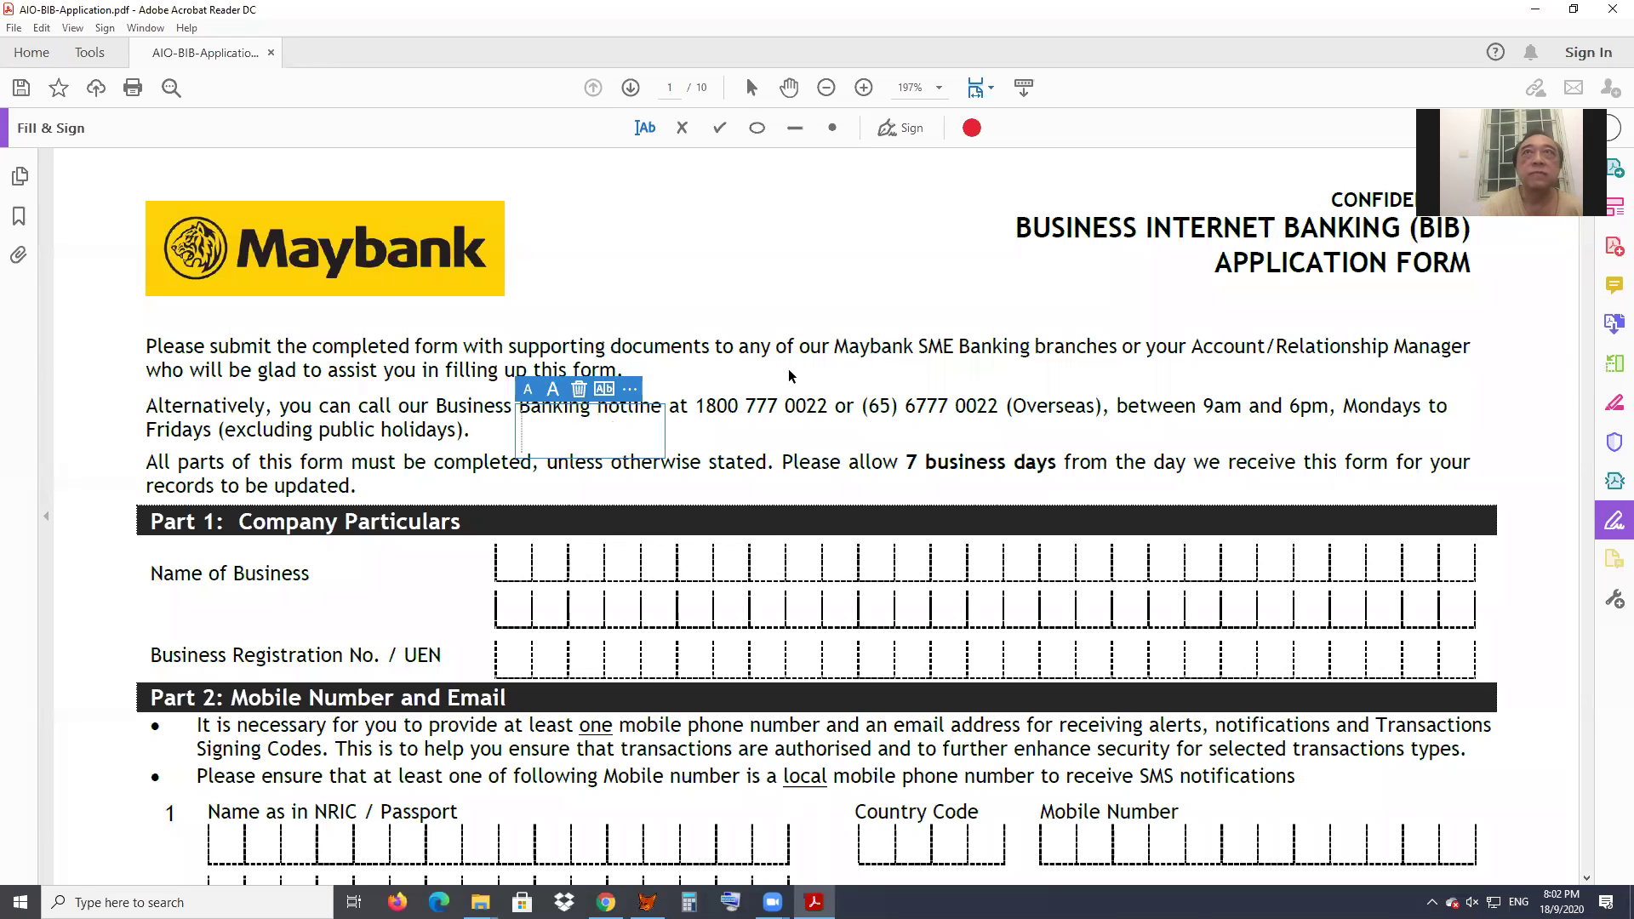
{"action": "left_click", "coordinate": [972, 127]}
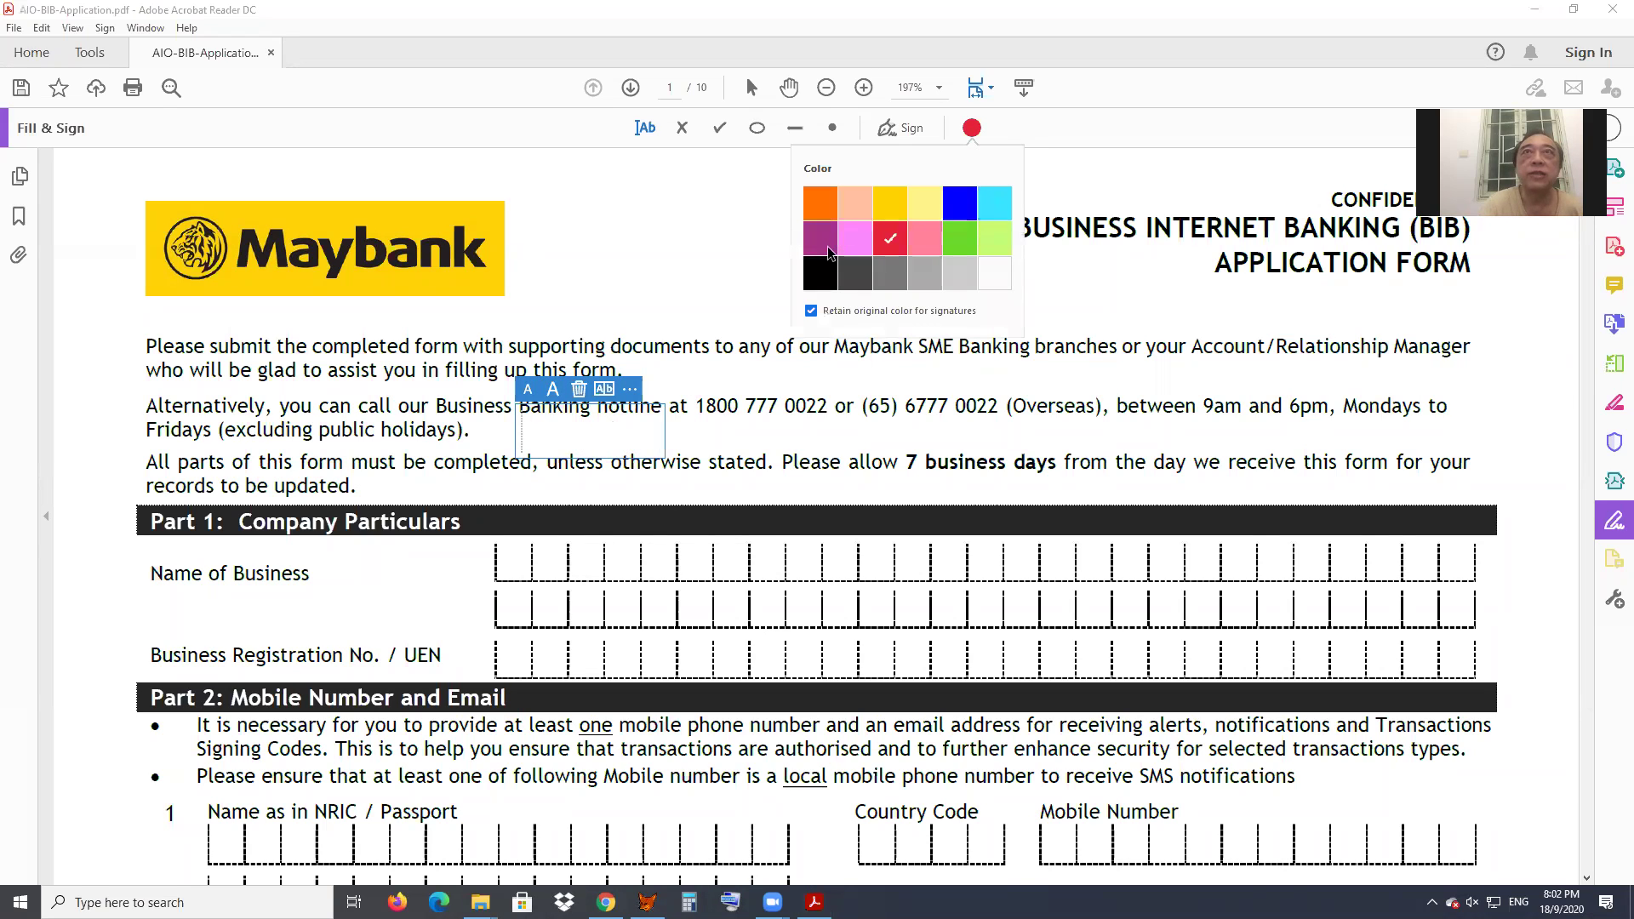
{"action": "left_click", "coordinate": [818, 283]}
{"action": "type", "text": "My name"}
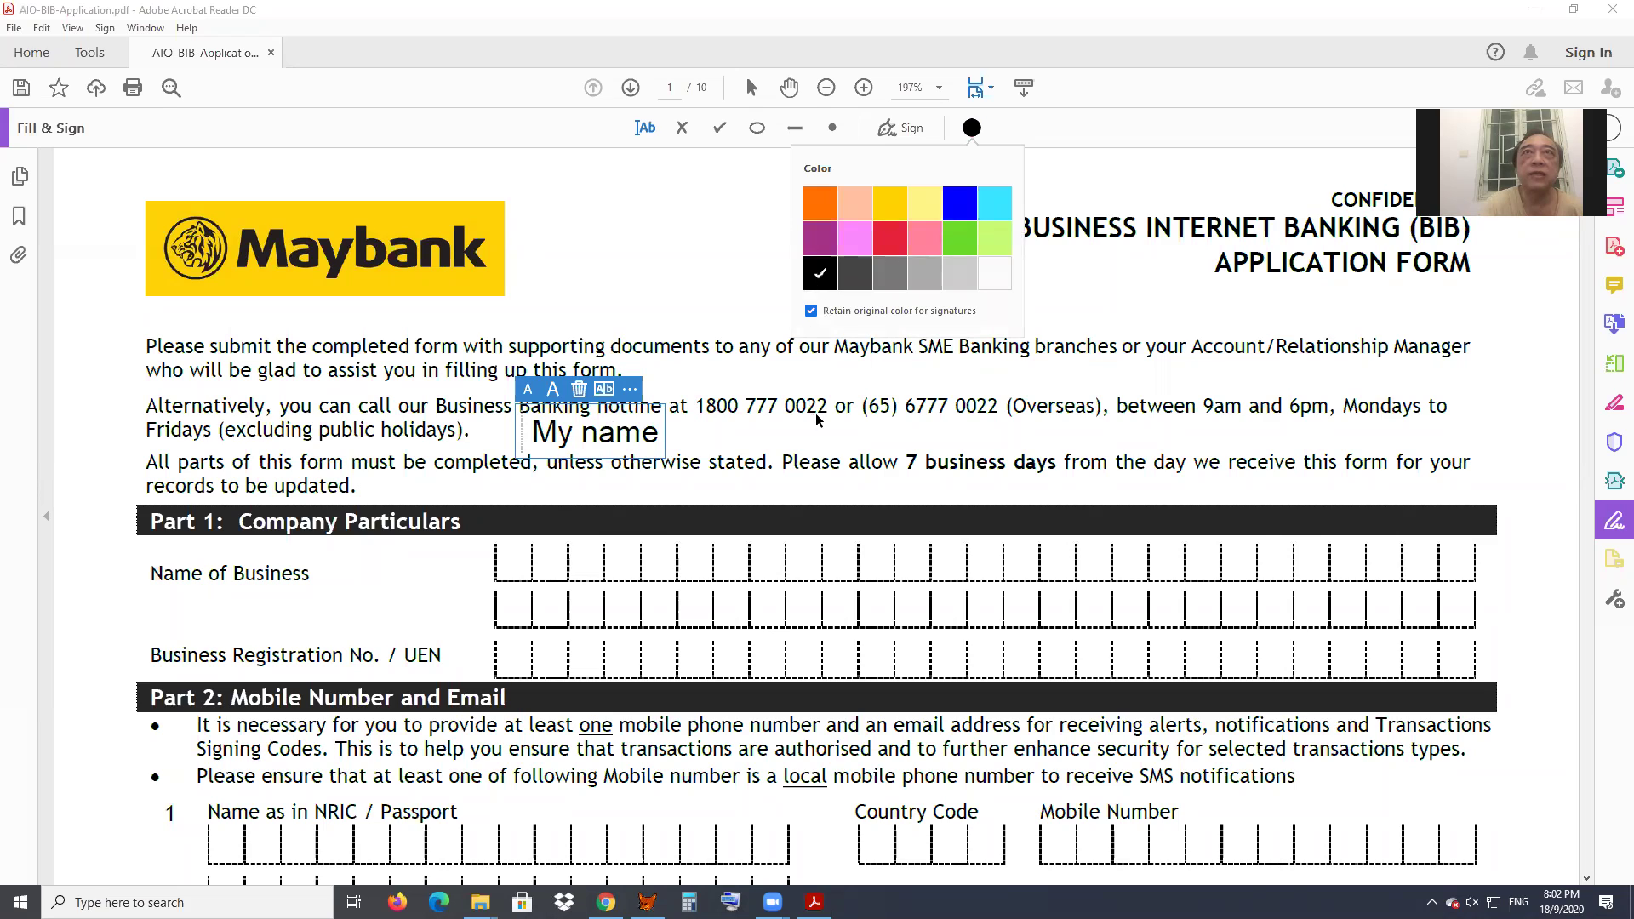
{"action": "left_click", "coordinate": [803, 445]}
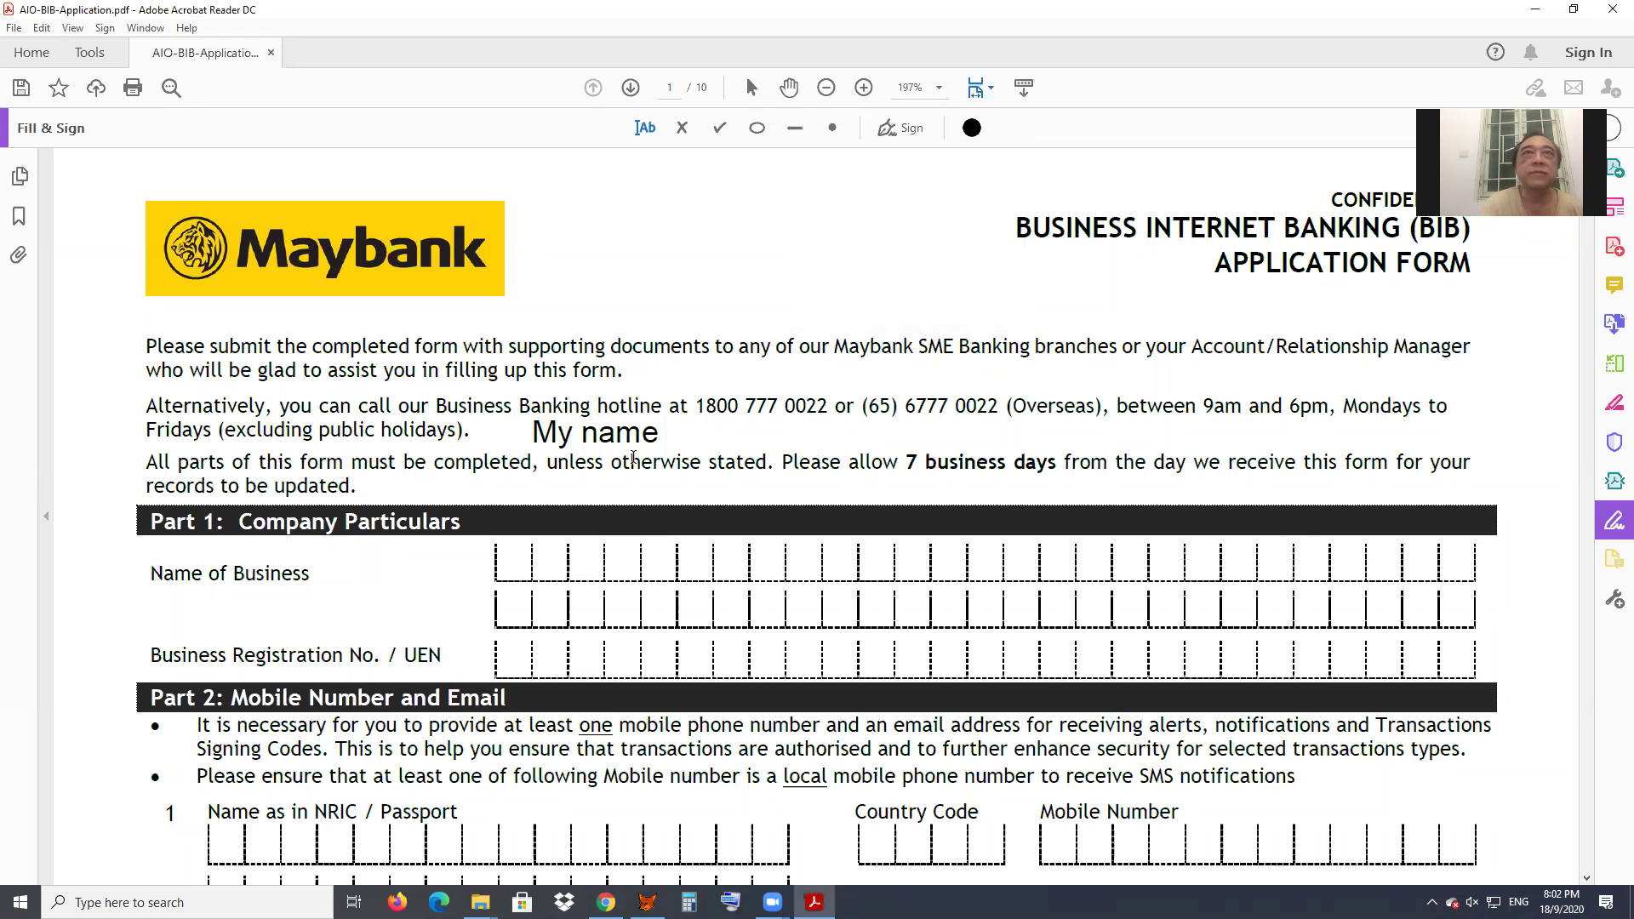
- Extend the added text to "My name here" and move it into the first row of Name of Business boxes
{"action": "left_click", "coordinate": [614, 435]}
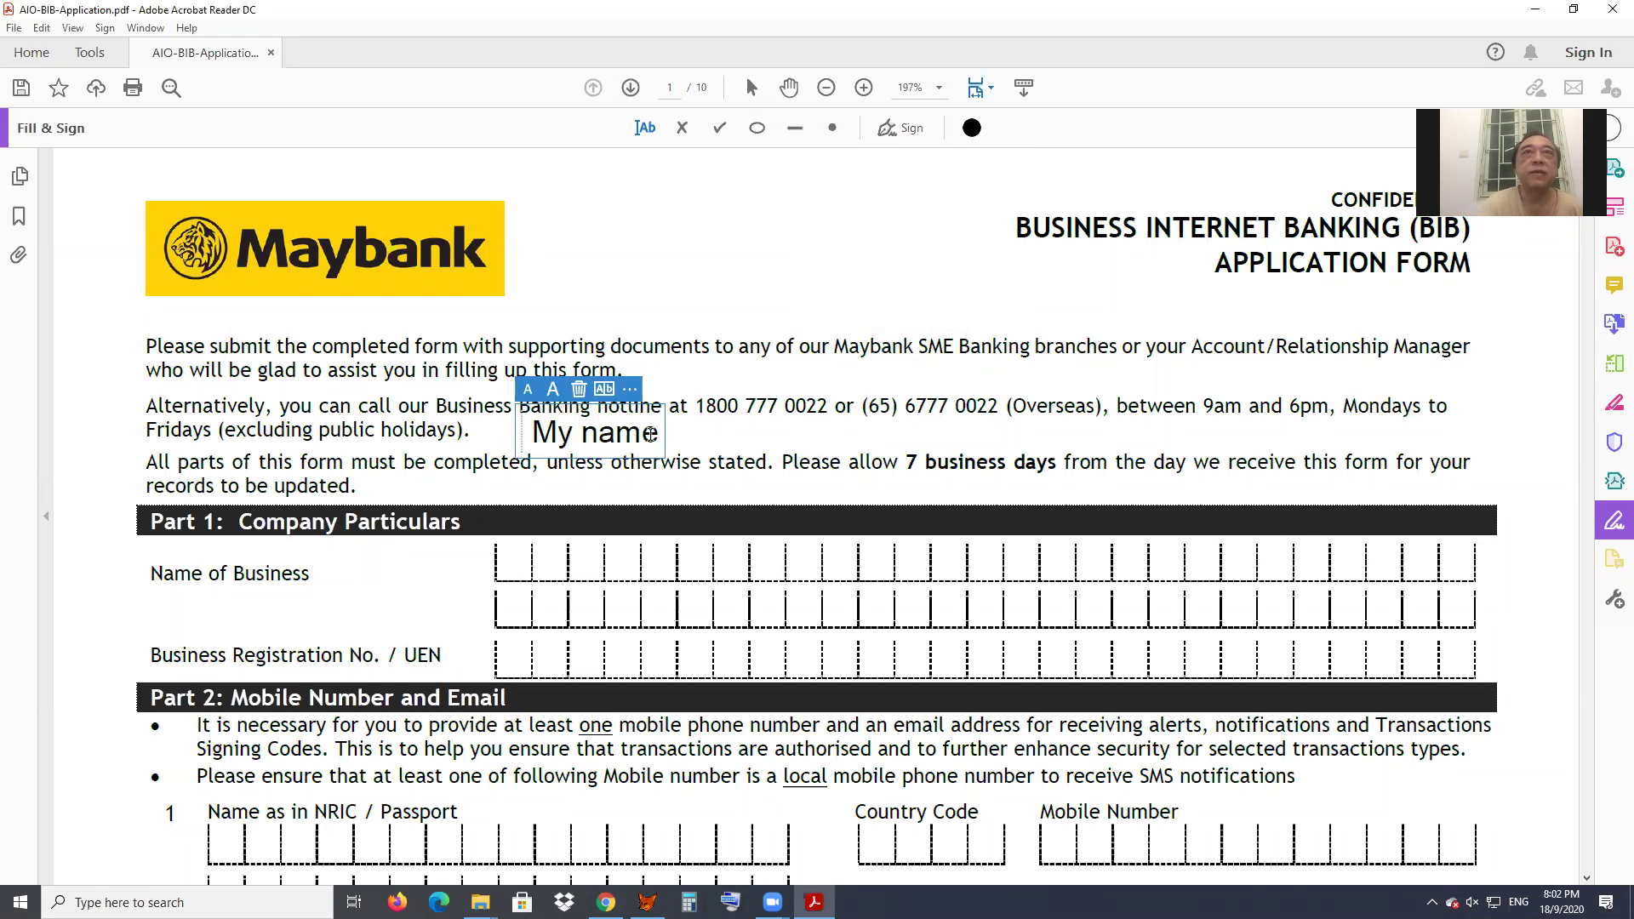
{"action": "left_click", "coordinate": [654, 435]}
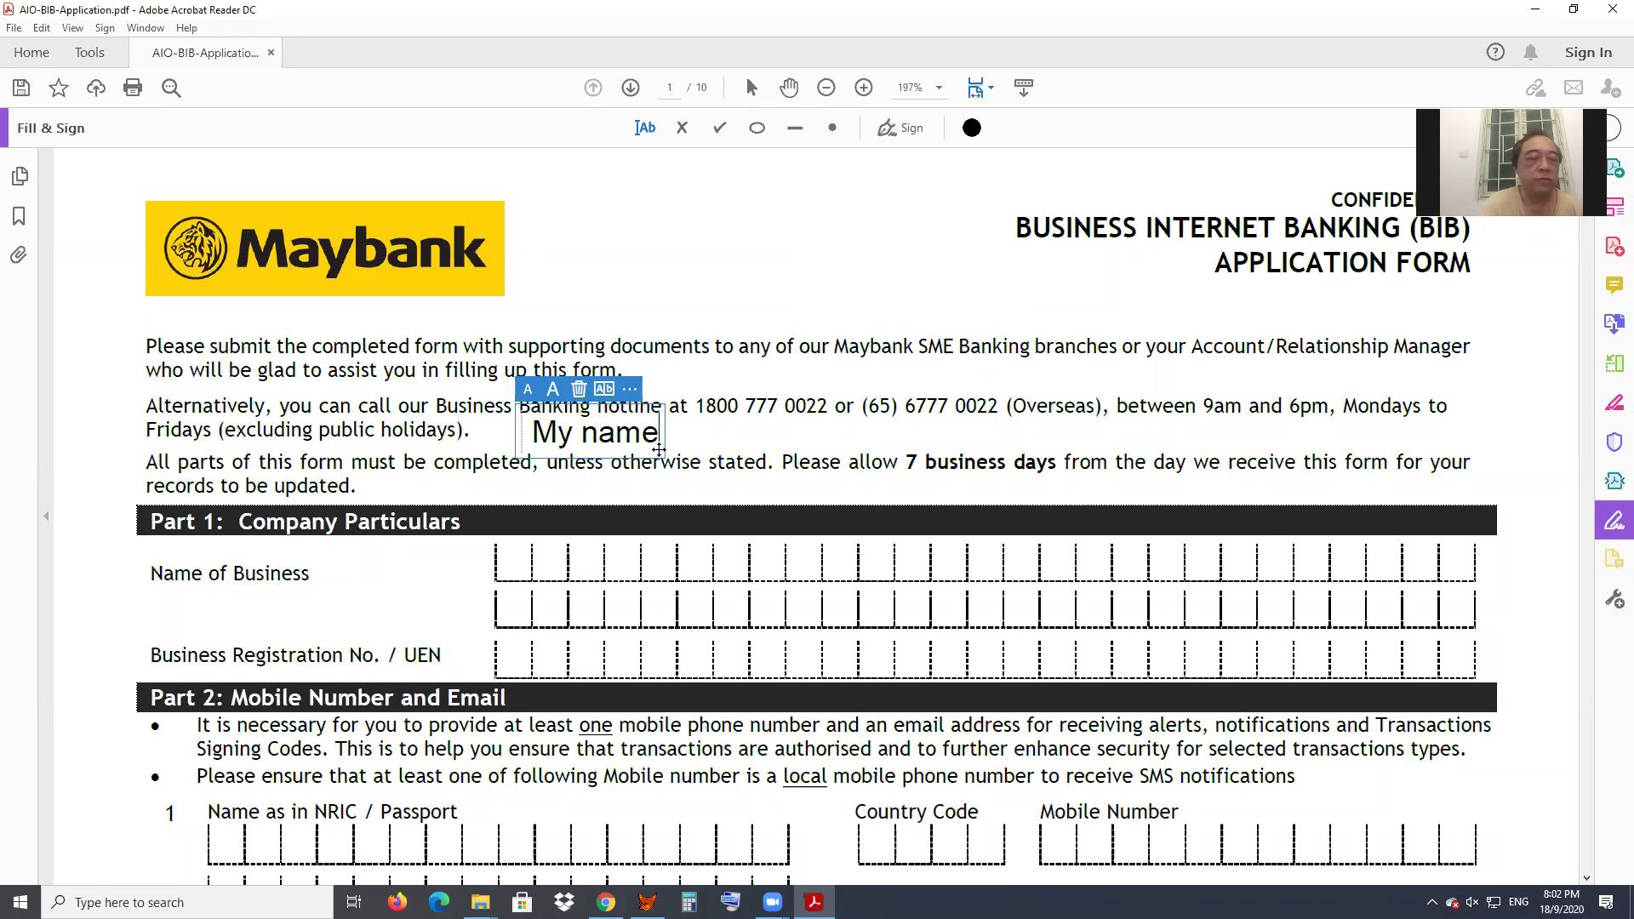
{"action": "type", "text": "here"}
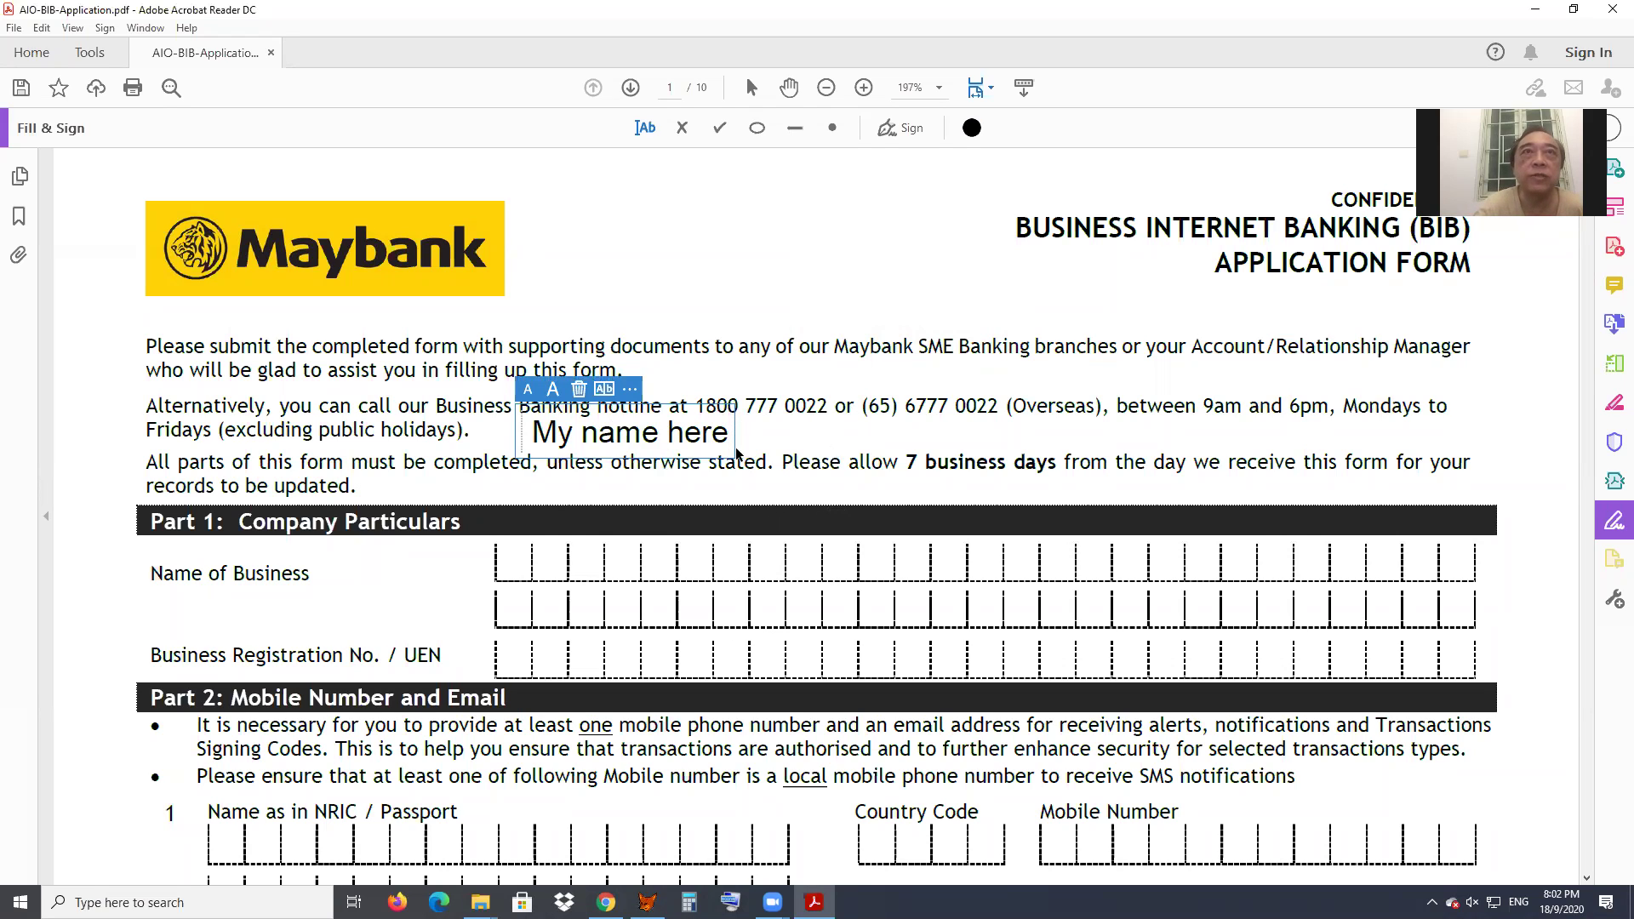
{"action": "left_click_drag", "start_coordinate": [694, 428], "coordinate": [669, 531]}
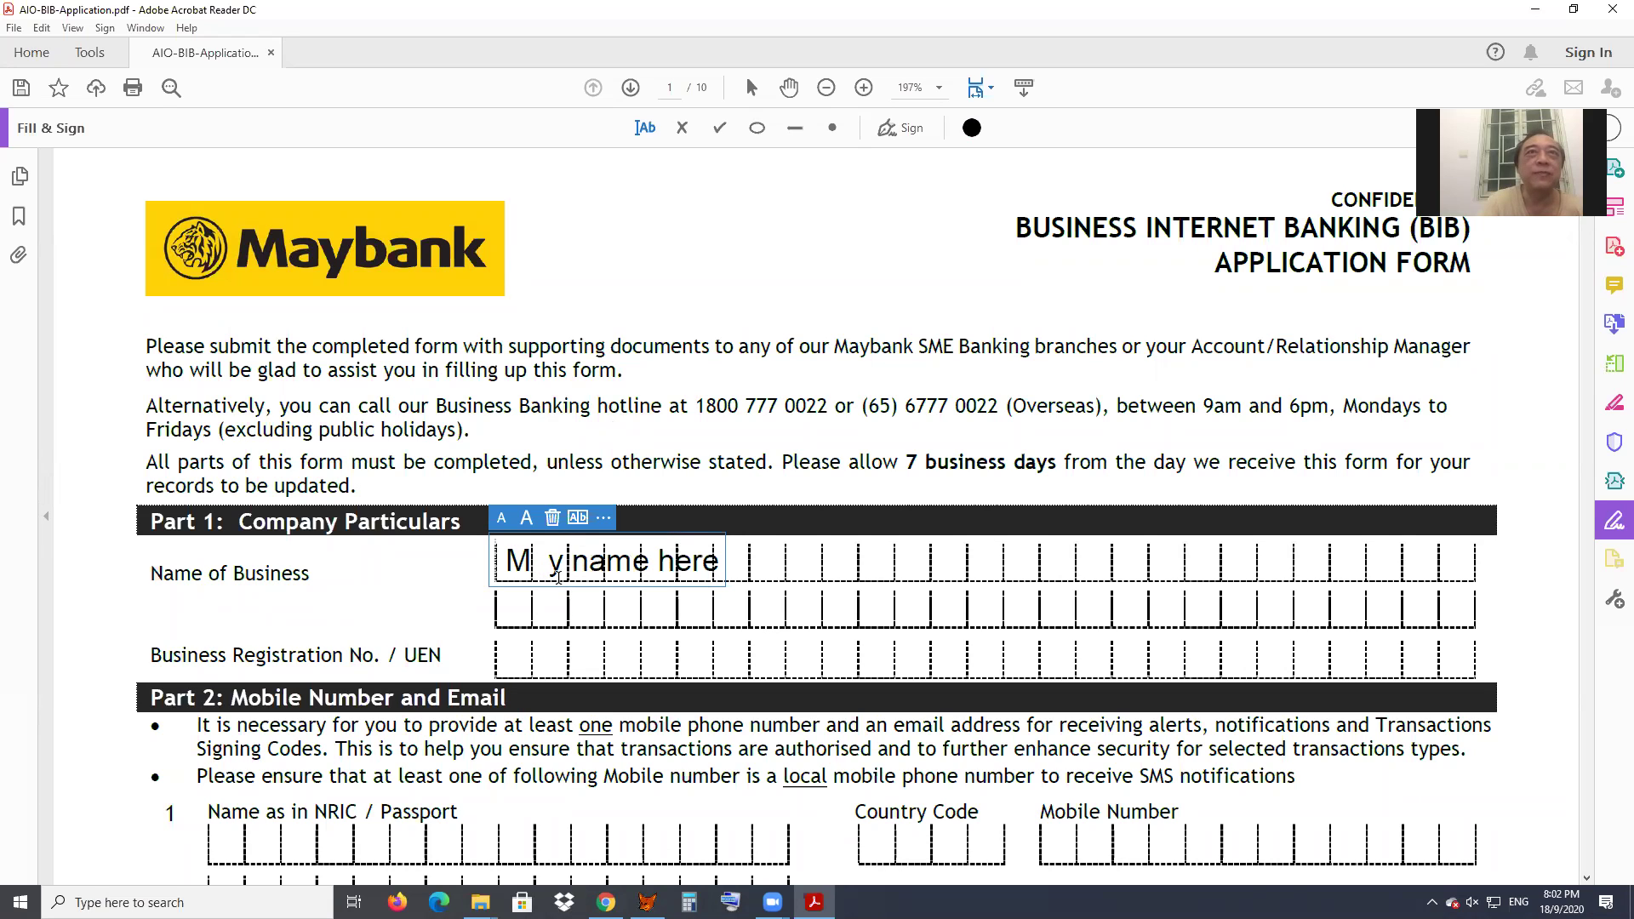
- Space out the letters of "My name" in the Name of Business row so each sits in its own box
{"action": "key", "text": "BackSpace"}
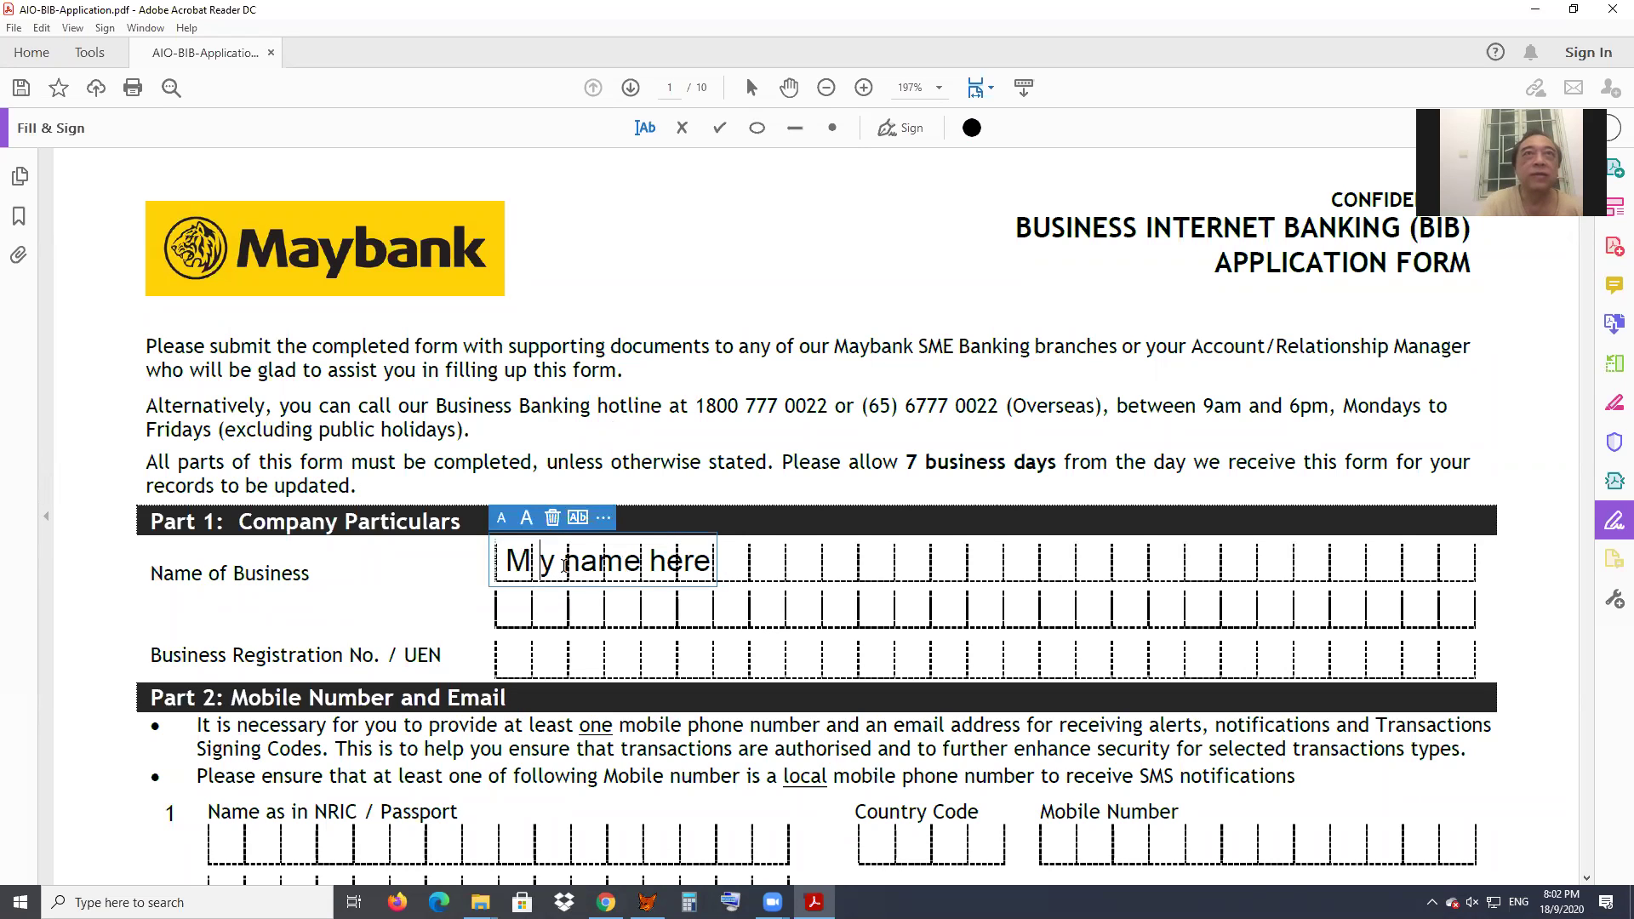
{"action": "left_click", "coordinate": [593, 604]}
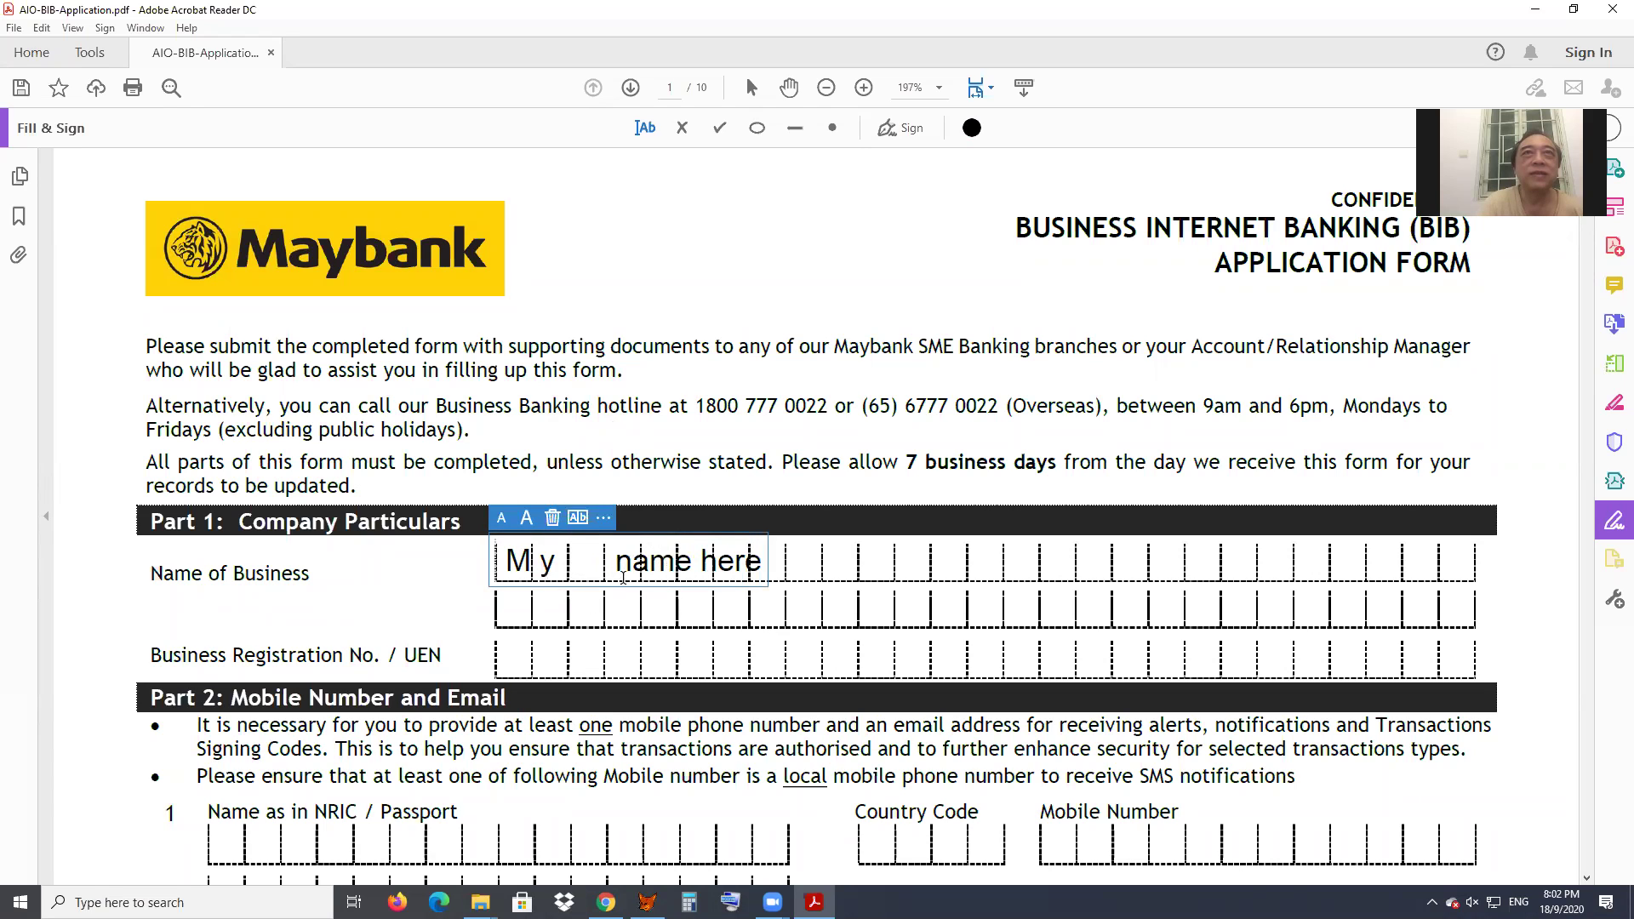
{"action": "left_click", "coordinate": [671, 629]}
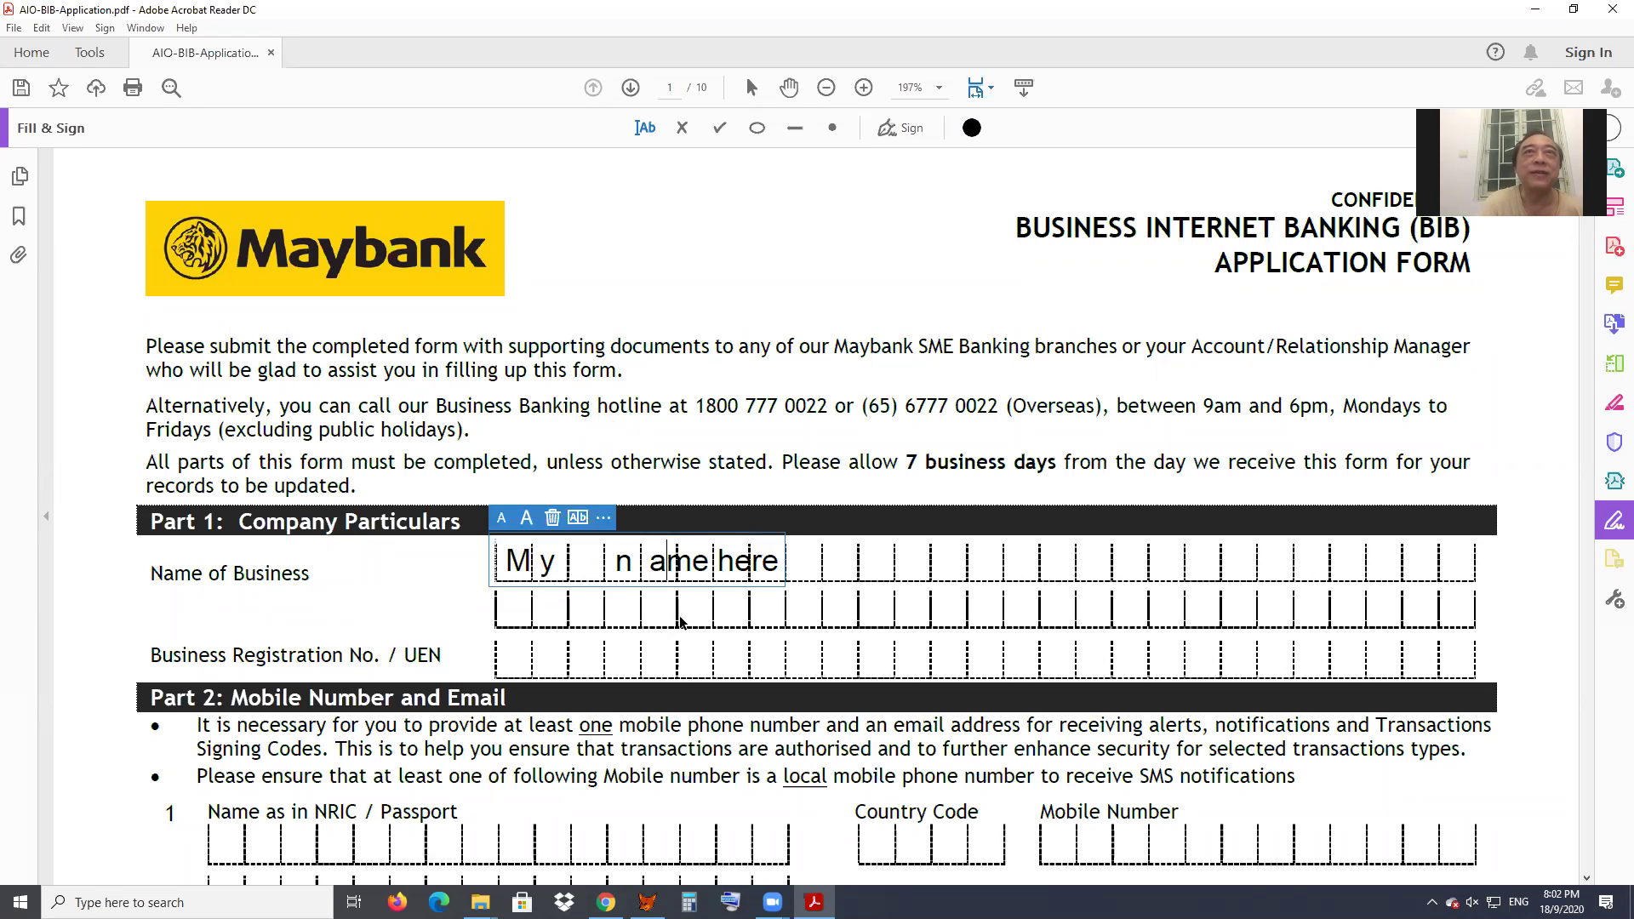
{"action": "key", "text": "Right"}
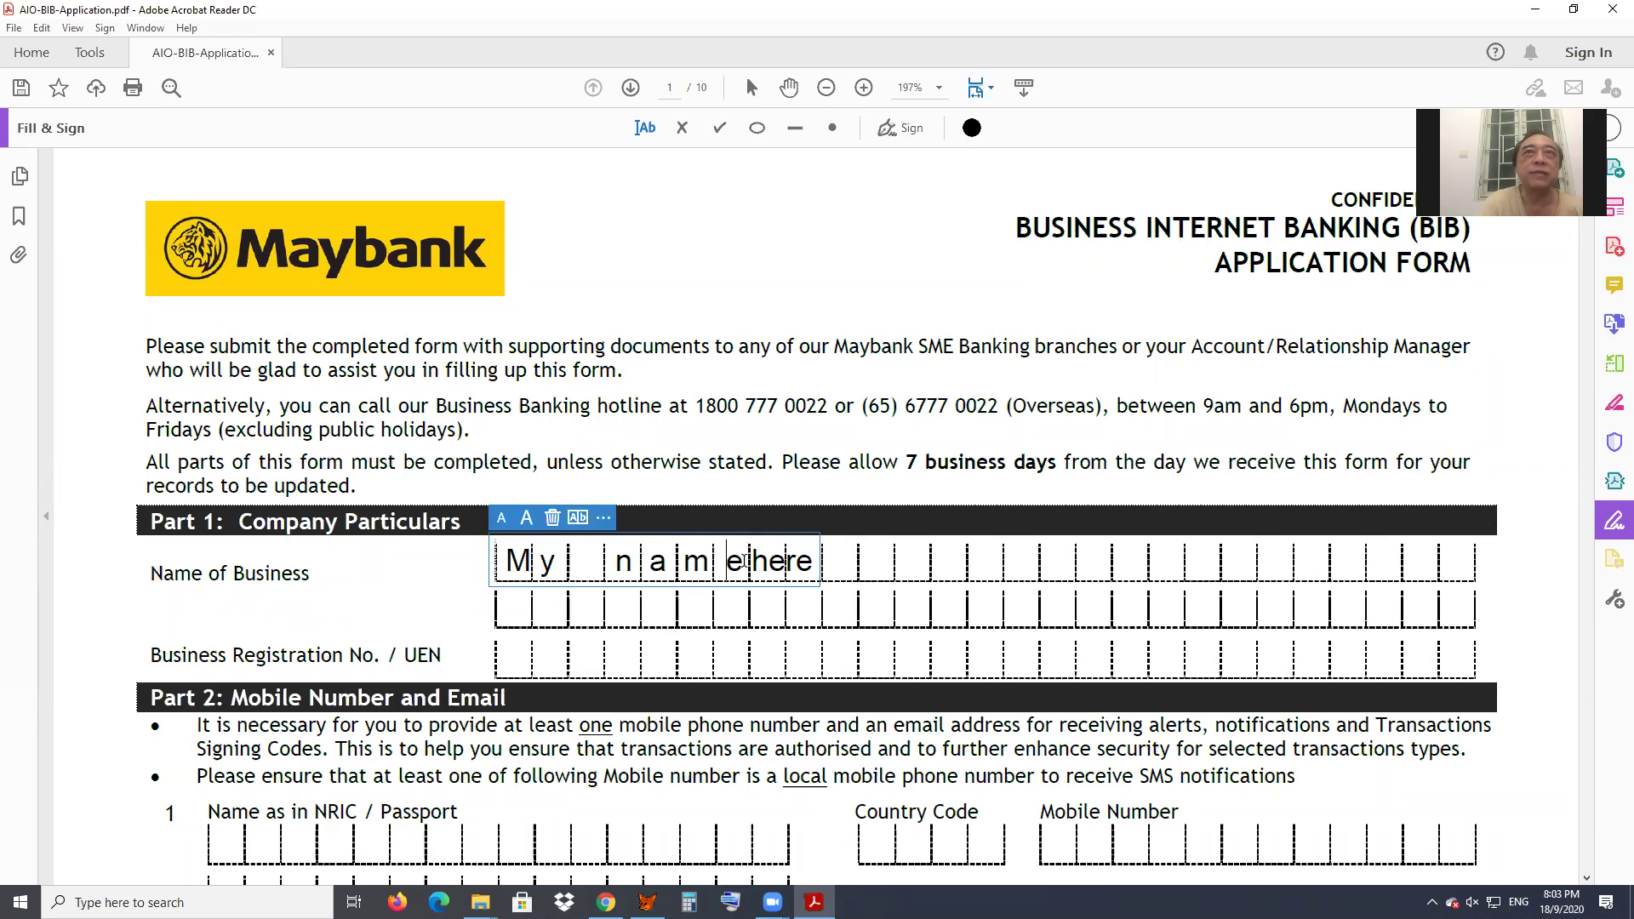
{"action": "key", "text": "Right"}
{"action": "key", "text": "ctrl+z"}
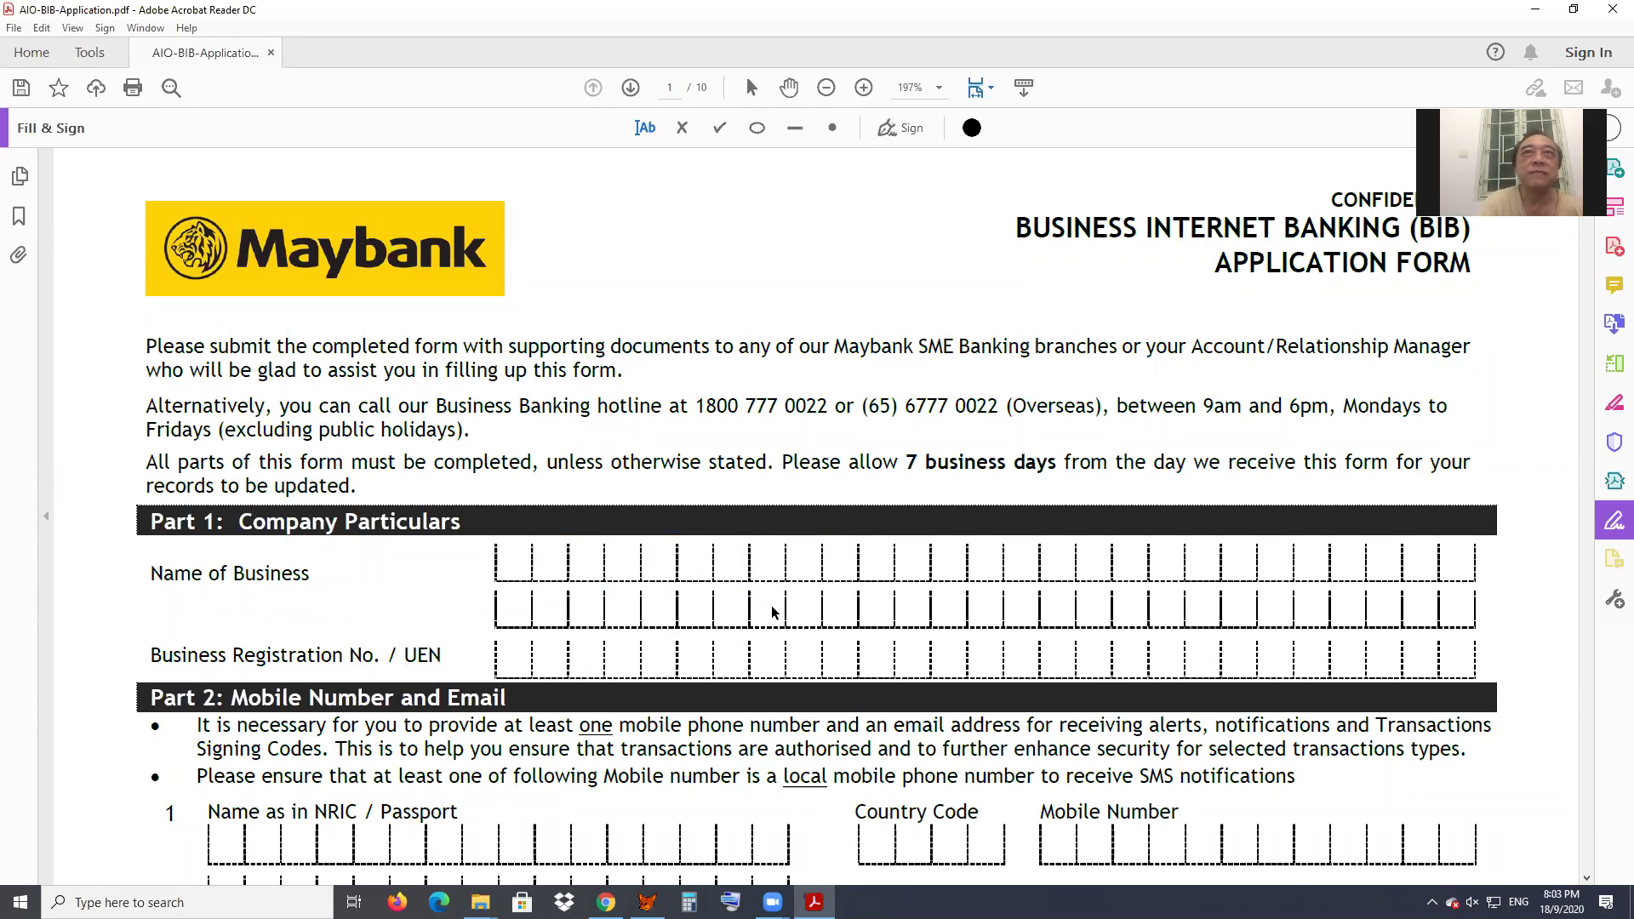
{"action": "key", "text": "ctrl+shift+z"}
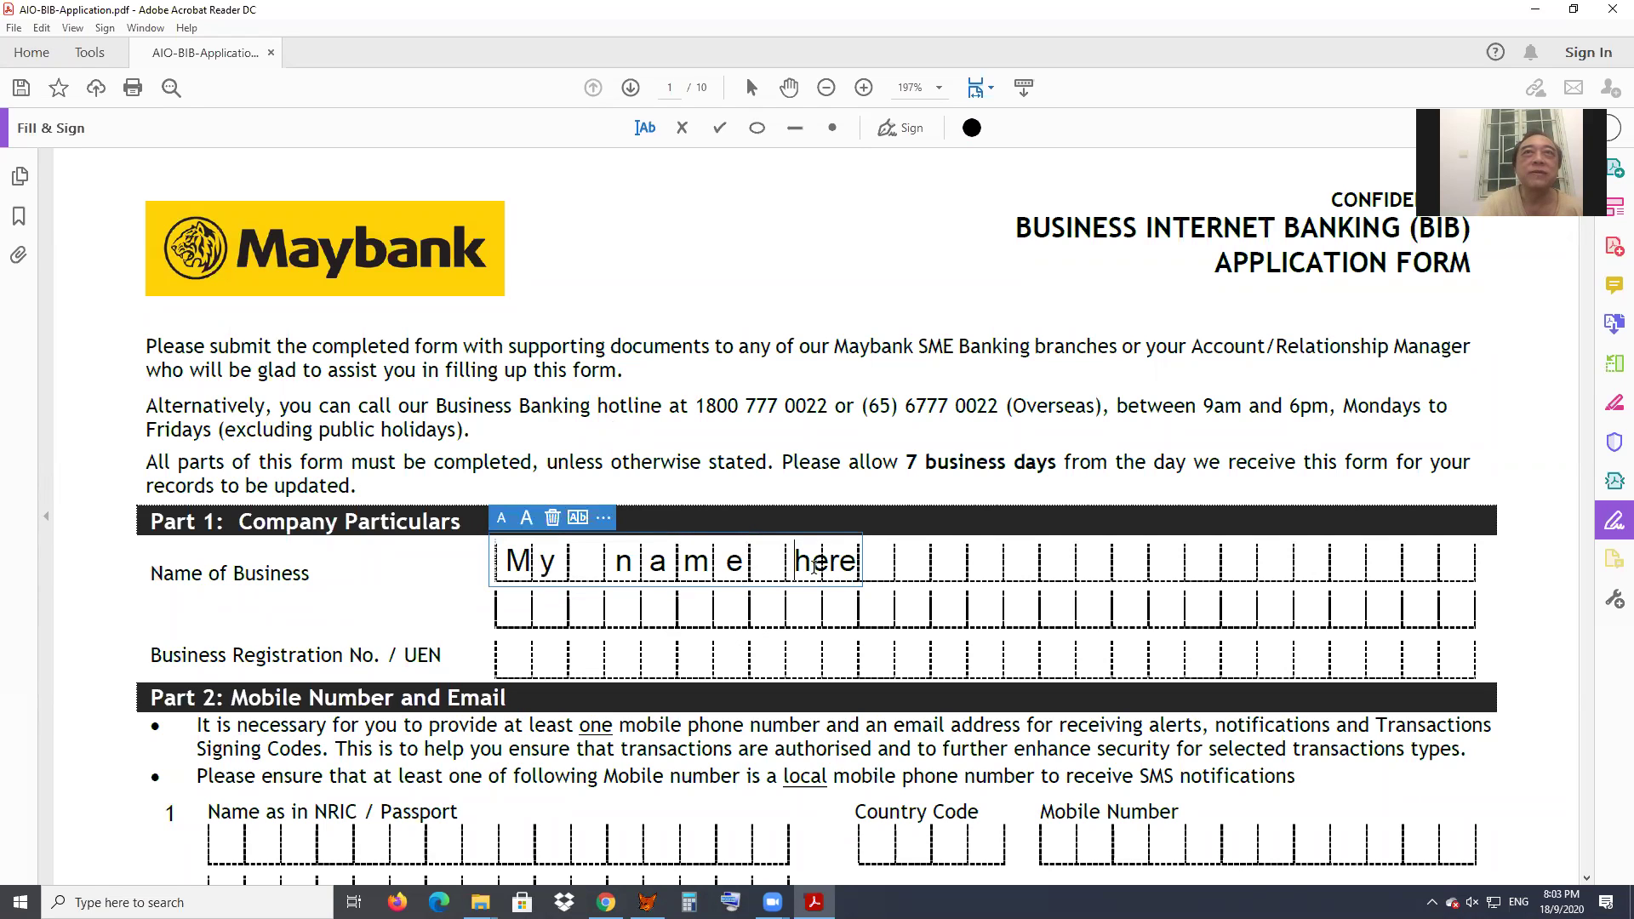
- Space out the letters of "here" to fit one per box and finish editing the business name text
{"action": "left_click", "coordinate": [817, 564]}
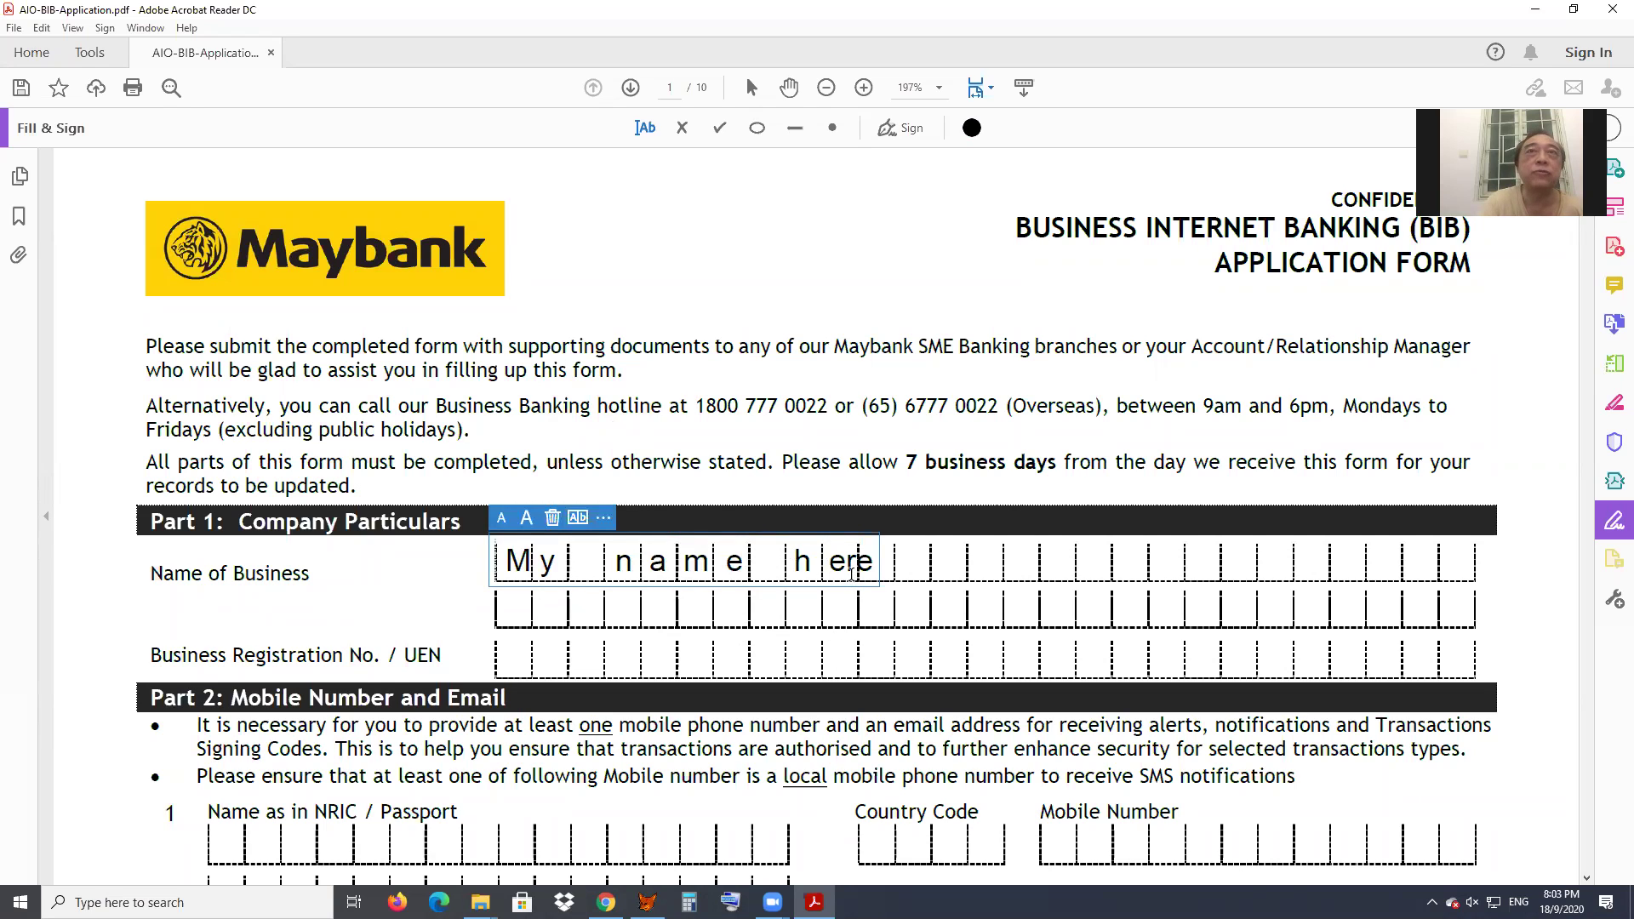
{"action": "left_click", "coordinate": [843, 562]}
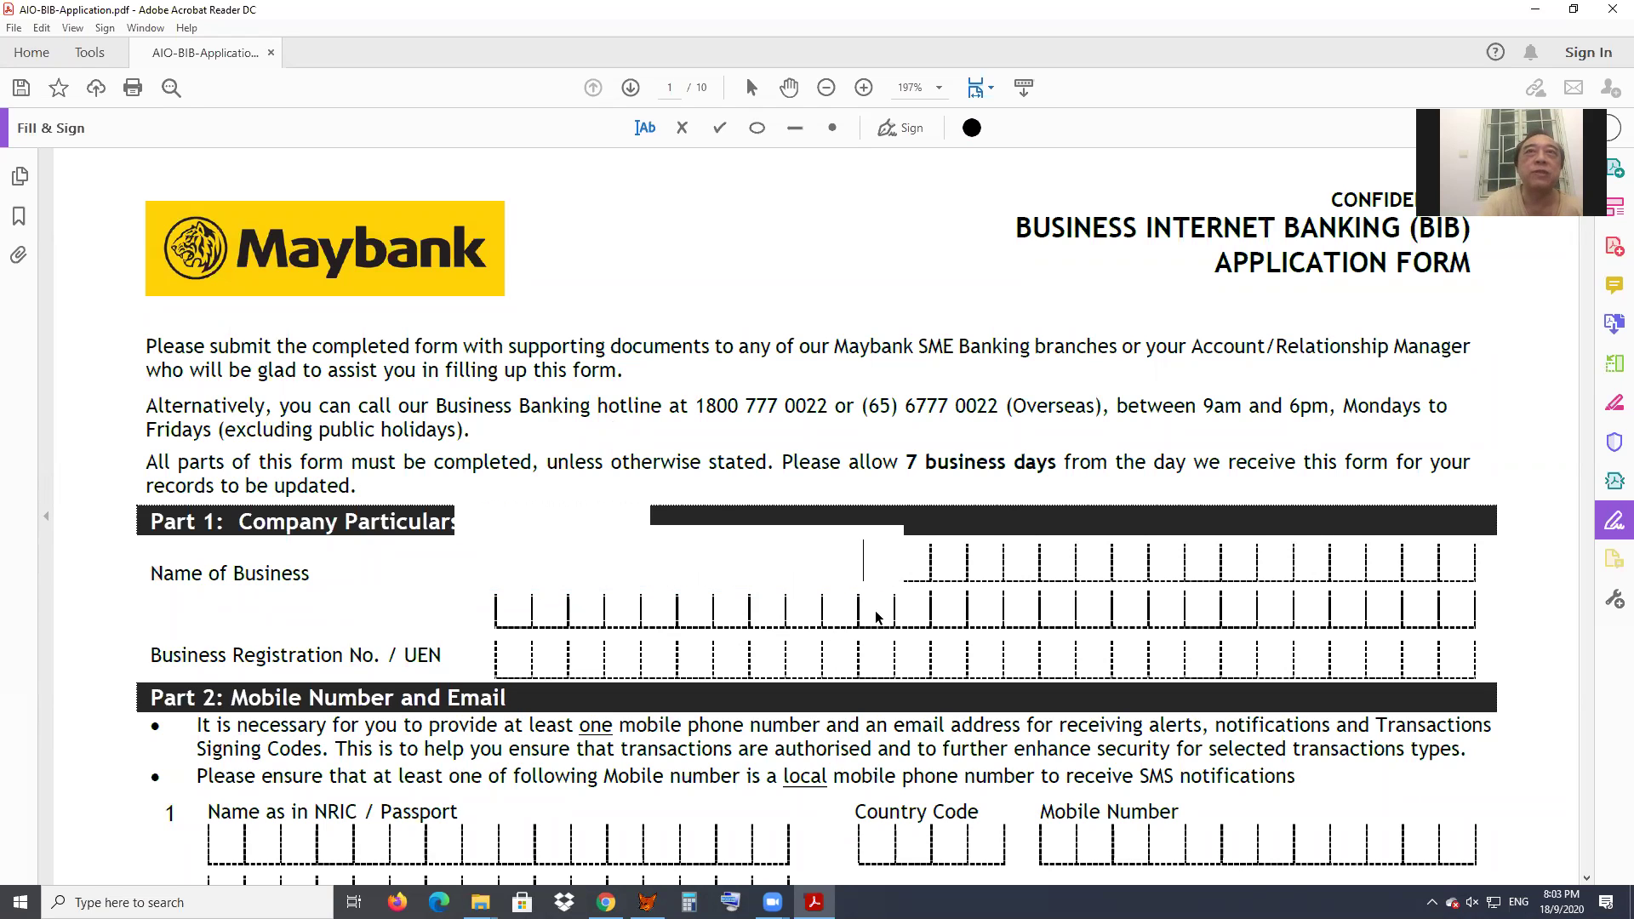
{"action": "left_click", "coordinate": [881, 566]}
{"action": "left_click", "coordinate": [898, 603]}
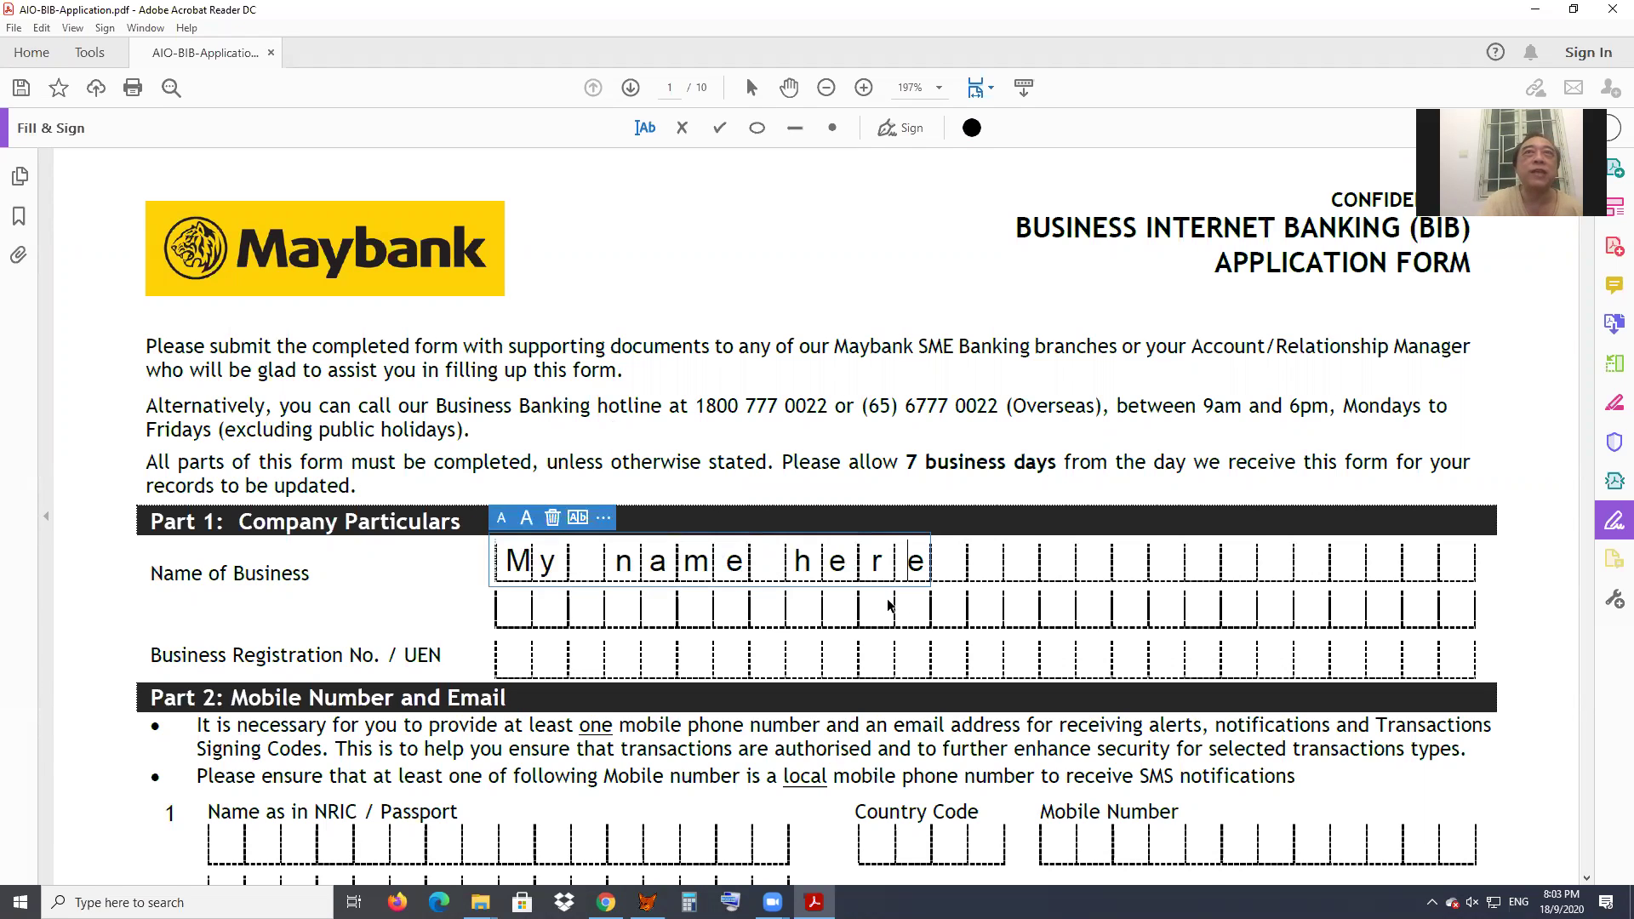
{"action": "left_click", "coordinate": [660, 652]}
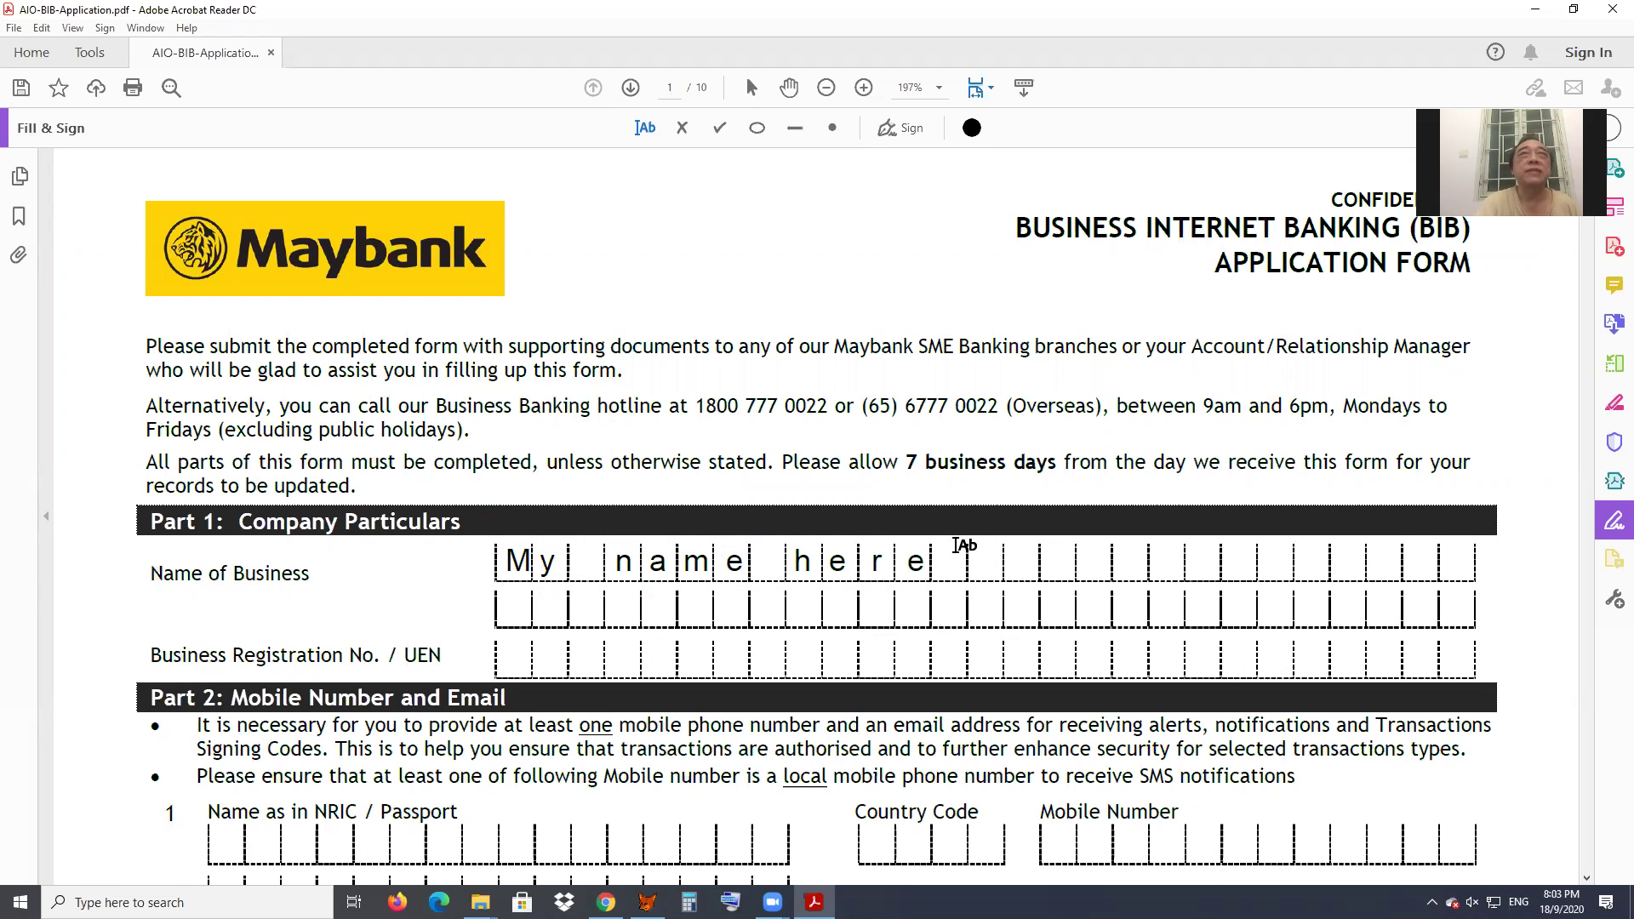
- Save the filled form in the SMS folder as AIO-BIB-Application.pdf, replacing the existing file
{"action": "left_click", "coordinate": [14, 28]}
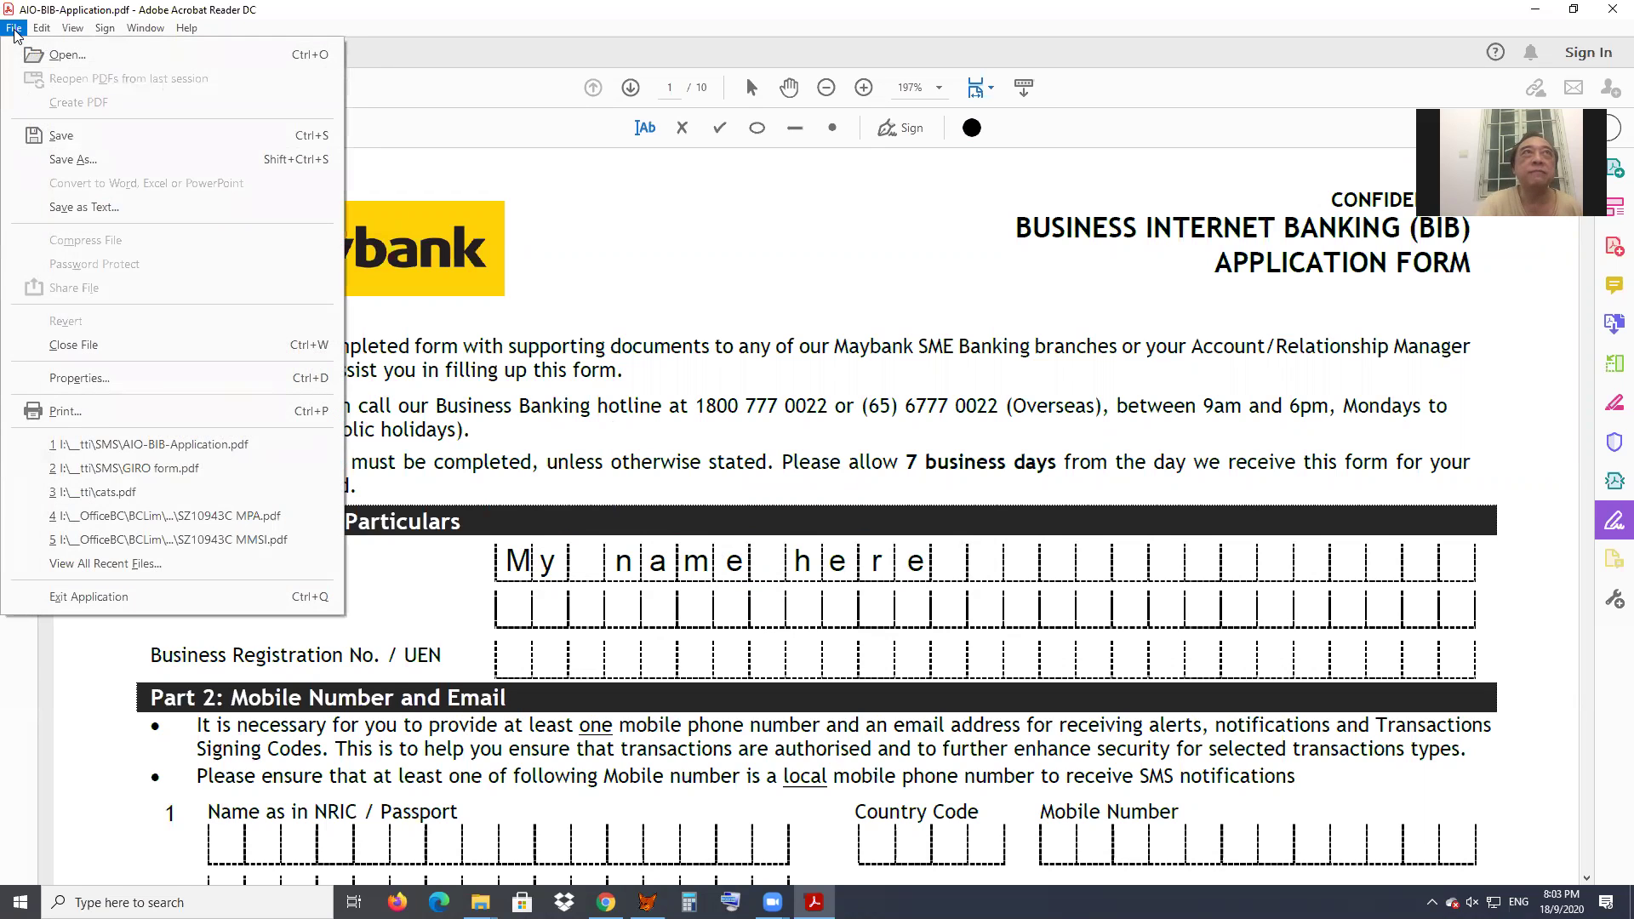
{"action": "left_click", "coordinate": [70, 139]}
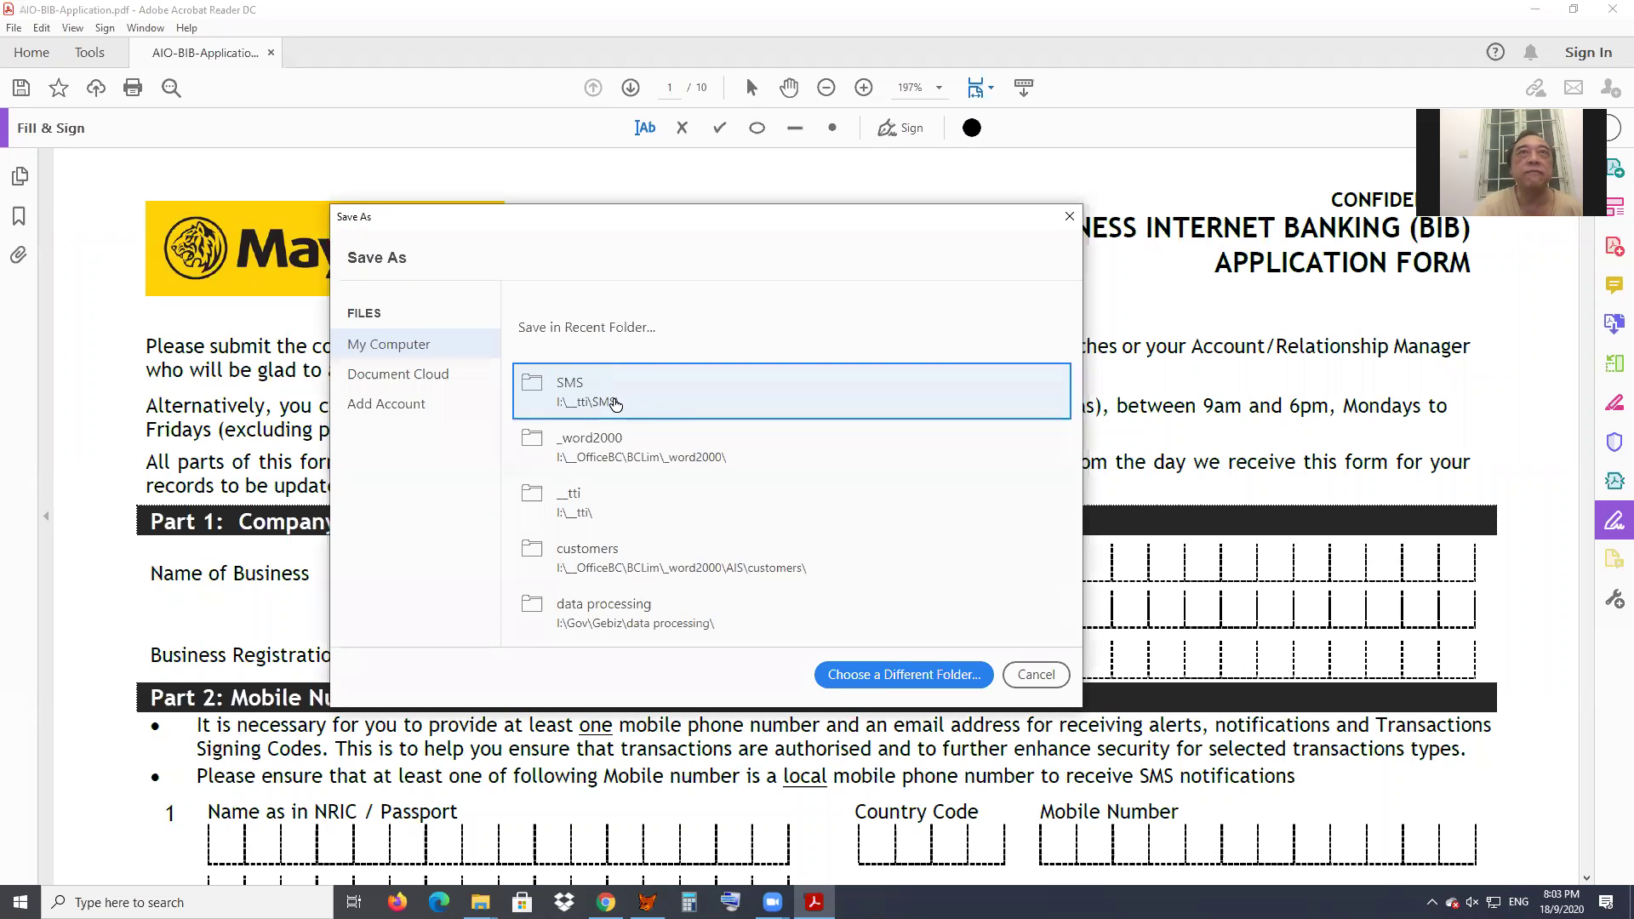
{"action": "left_click", "coordinate": [602, 401]}
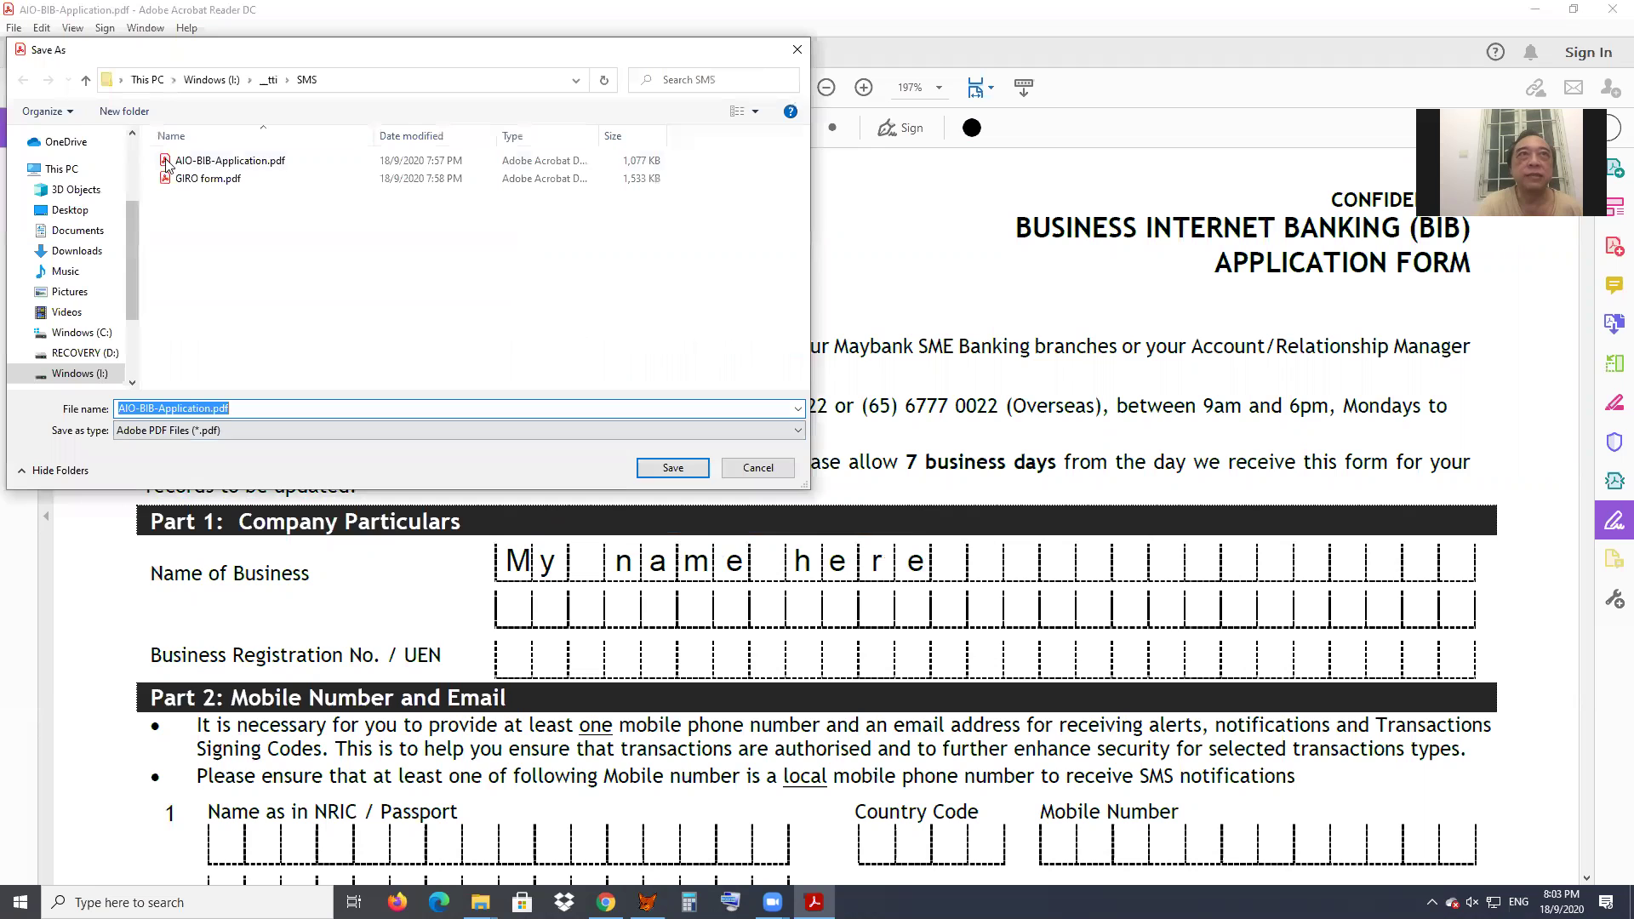
{"action": "left_click", "coordinate": [673, 467]}
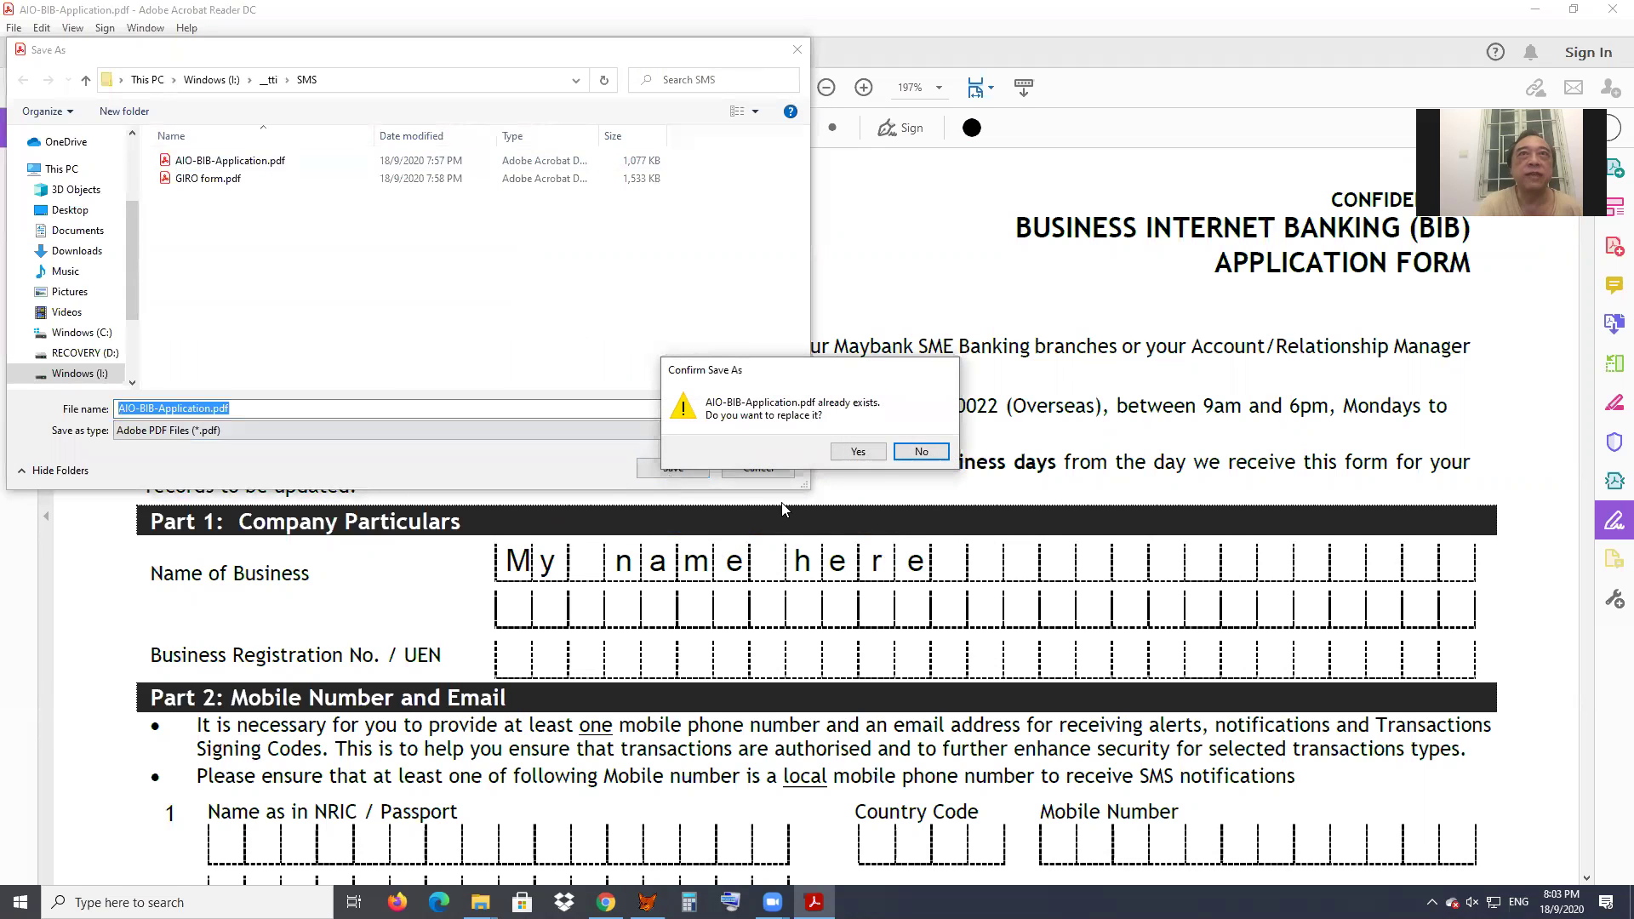
{"action": "left_click", "coordinate": [861, 452]}
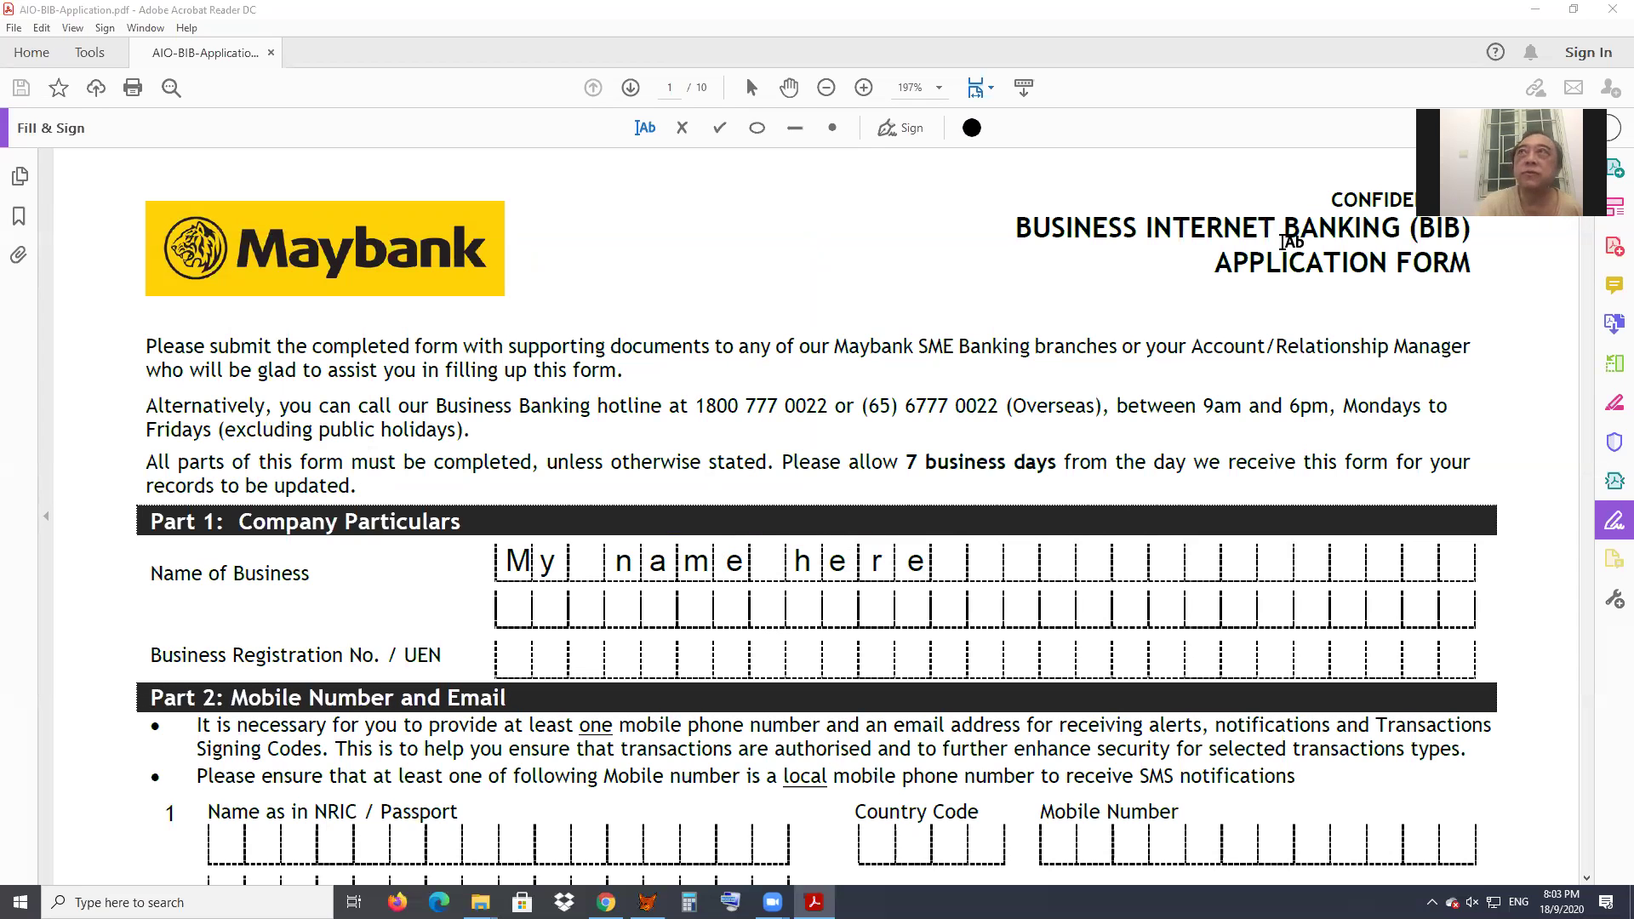
- Close the form, reopen AIO-BIB-Application.pdf from the SMS folder and check whether the business name text can be edited directly
{"action": "left_click", "coordinate": [1613, 9]}
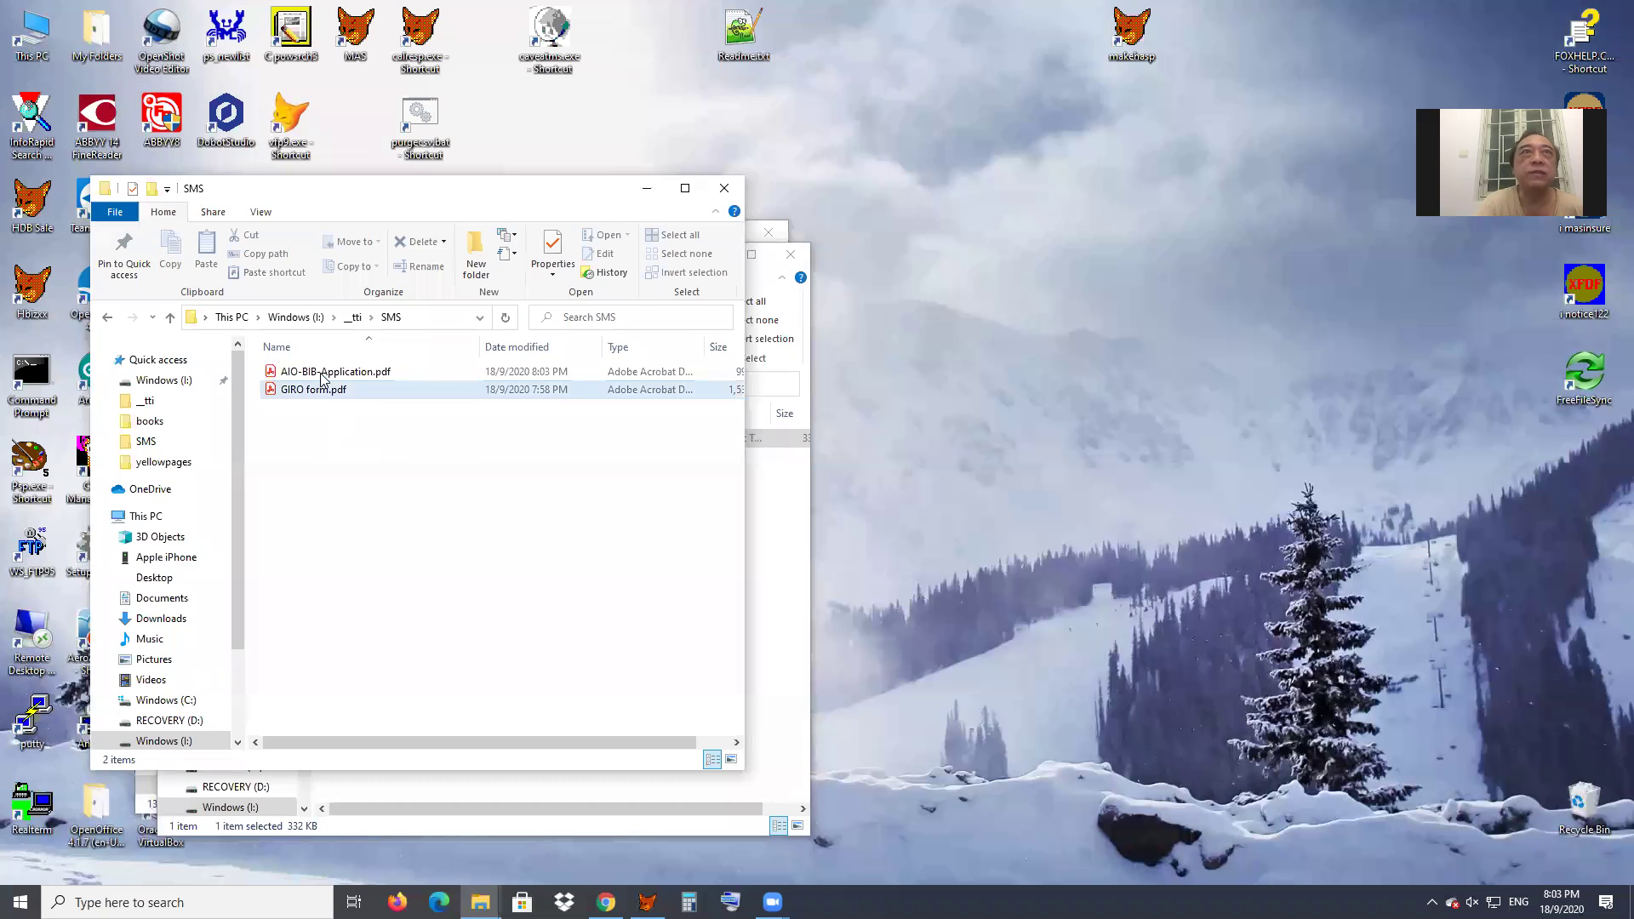
{"action": "double_click", "coordinate": [322, 372]}
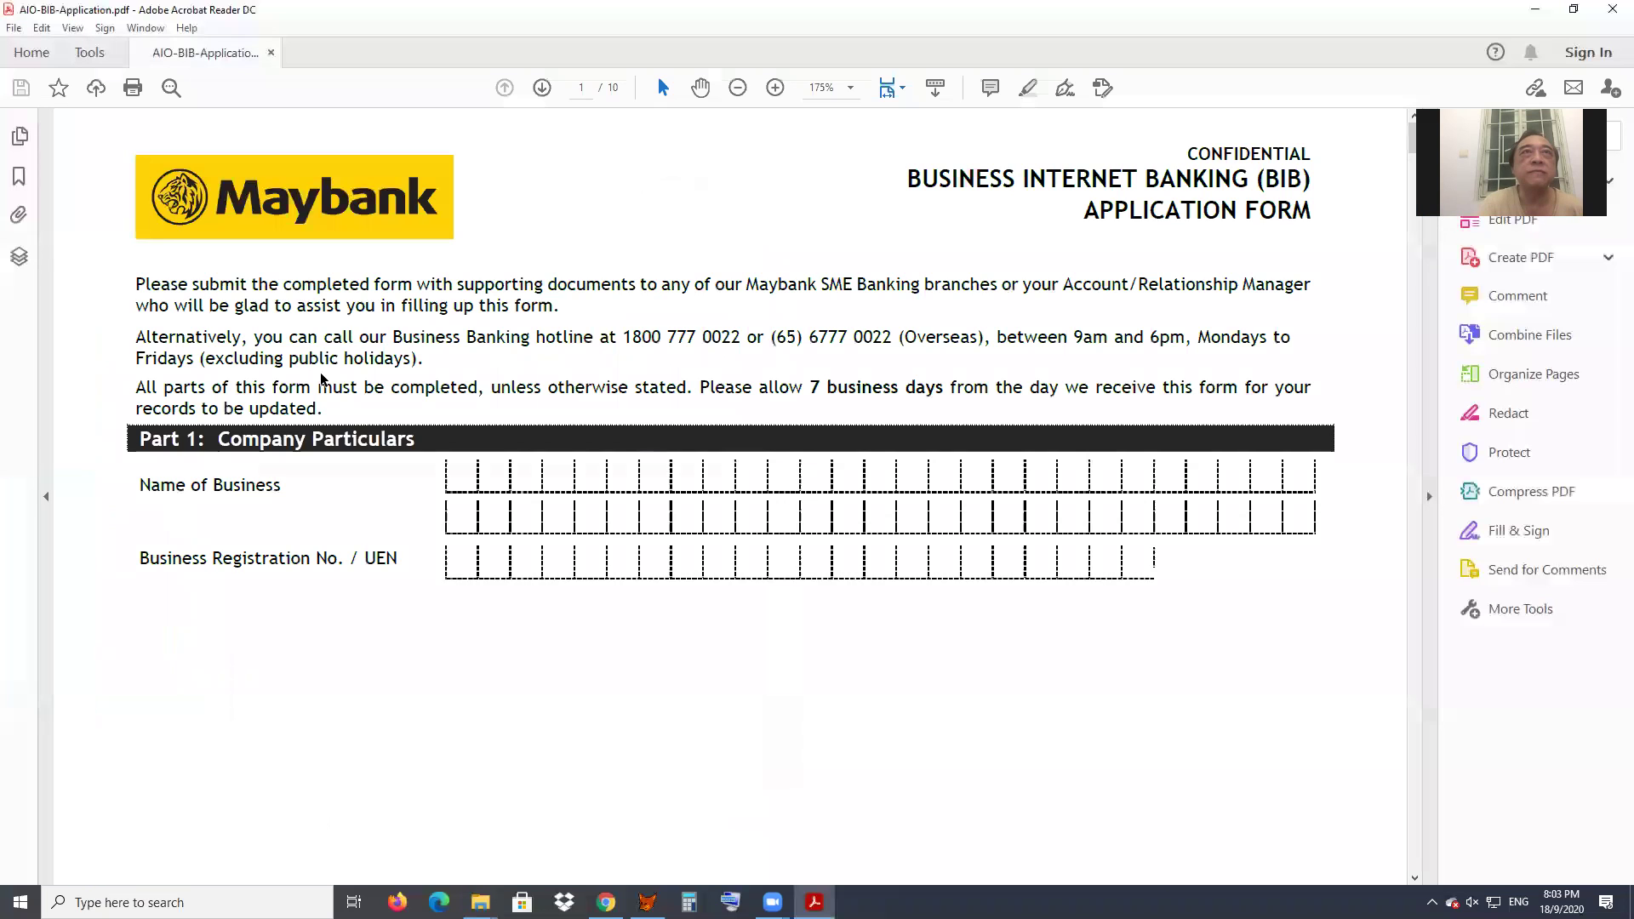
{"action": "left_click", "coordinate": [619, 474]}
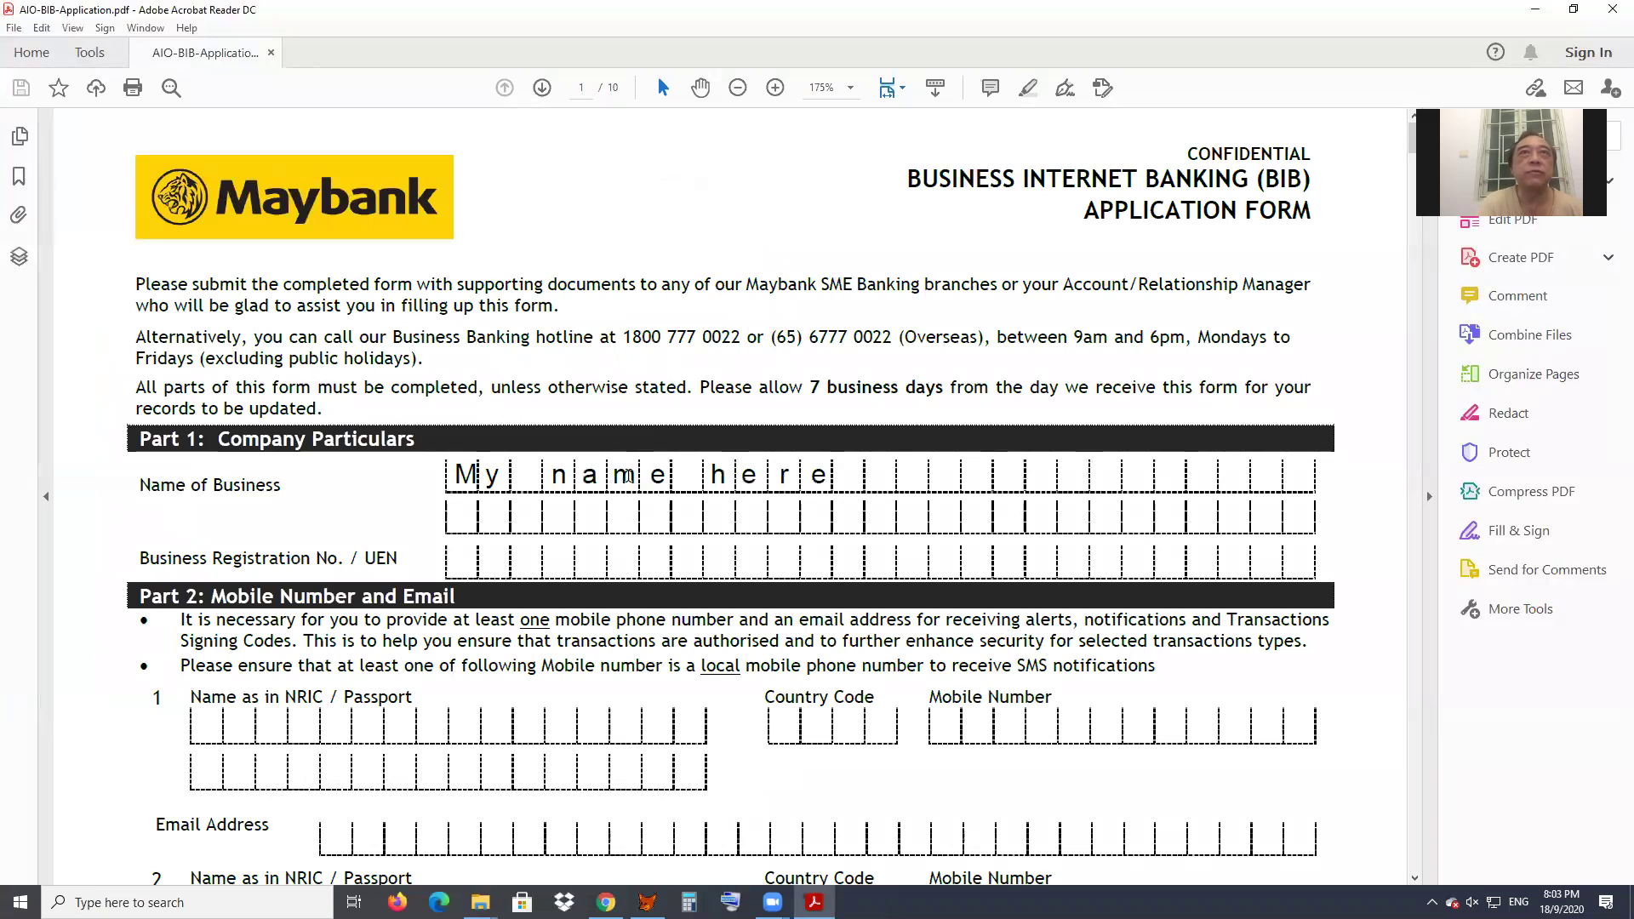
{"action": "left_click", "coordinate": [627, 477]}
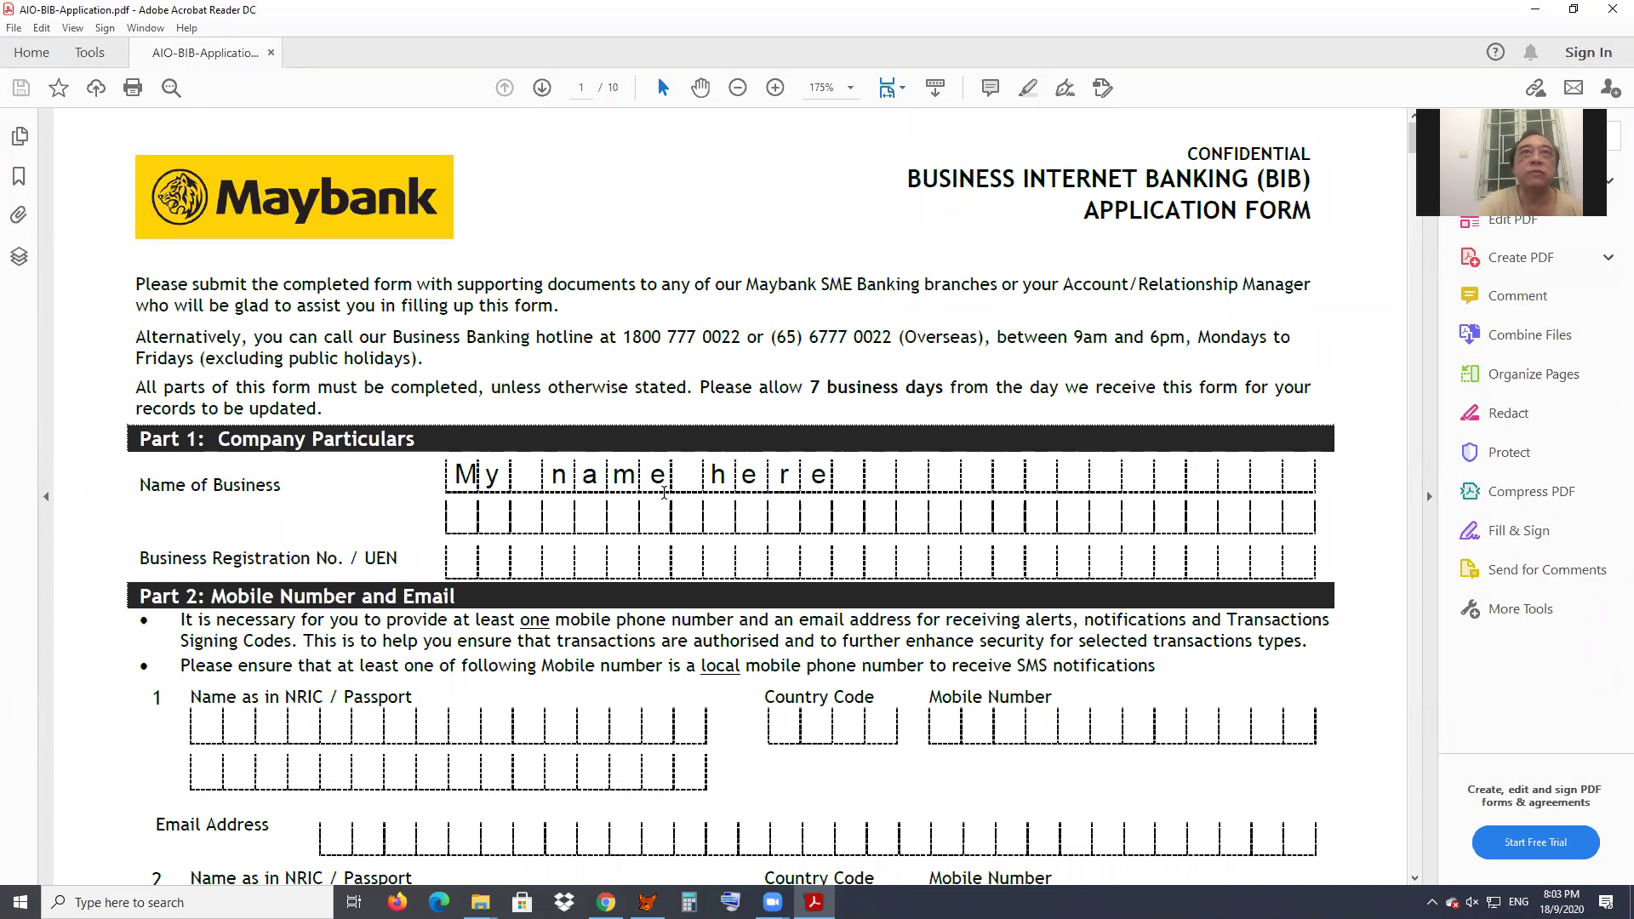
- Start Fill & Sign on the reopened form and change "name" to "nome" in the Name of Business row
{"action": "left_click", "coordinate": [1511, 532]}
{"action": "left_click", "coordinate": [655, 568]}
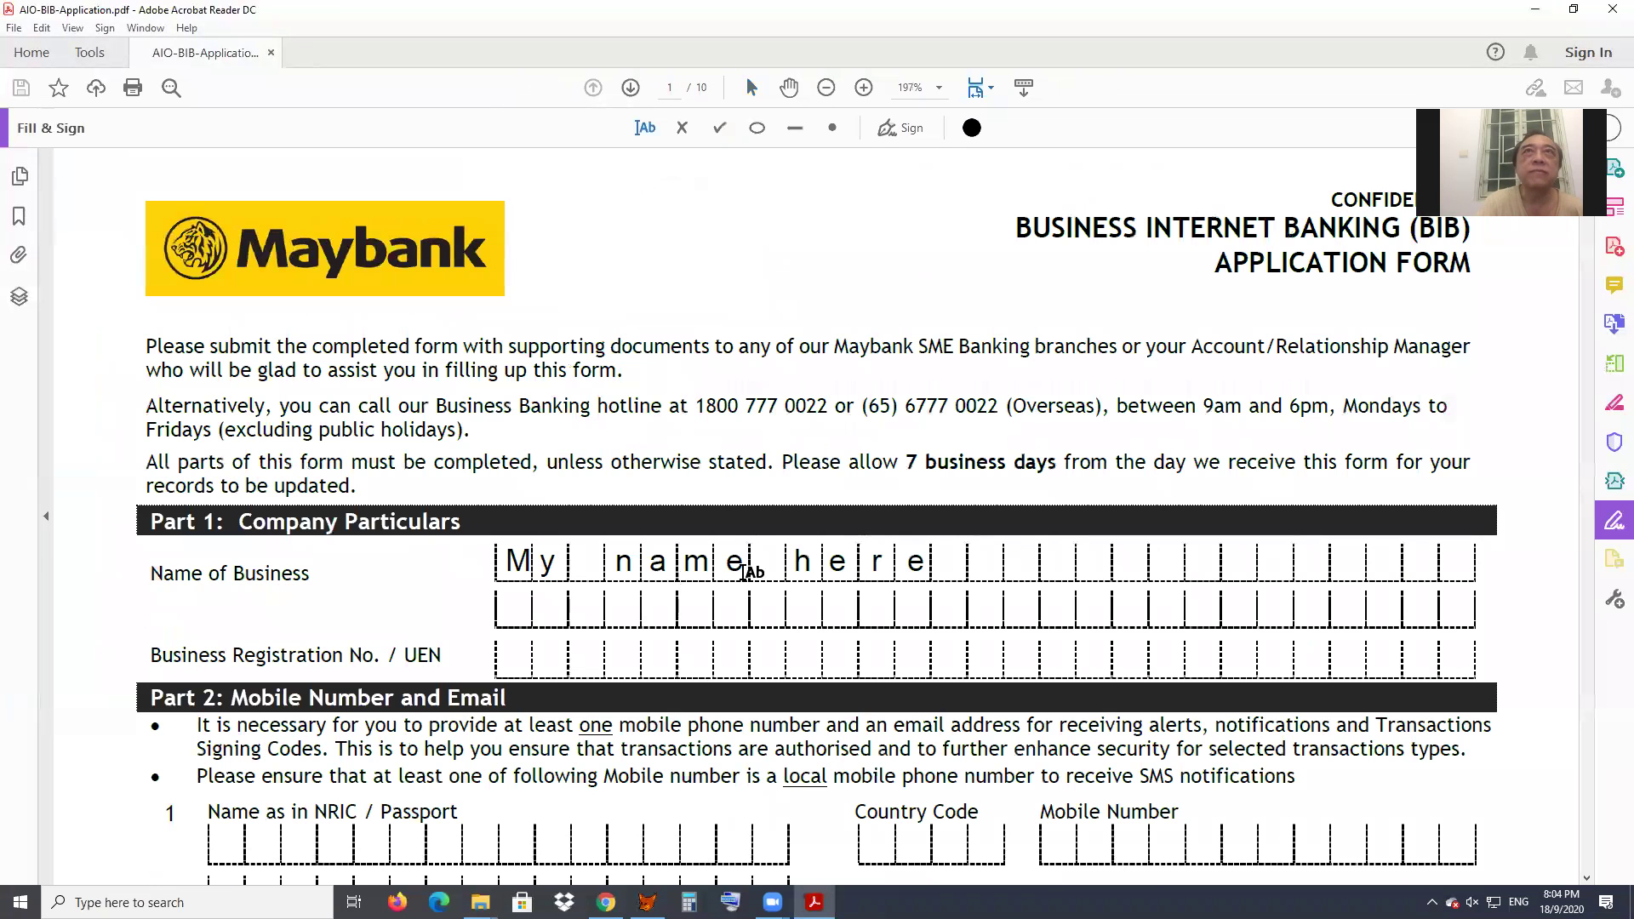
{"action": "left_click", "coordinate": [651, 562]}
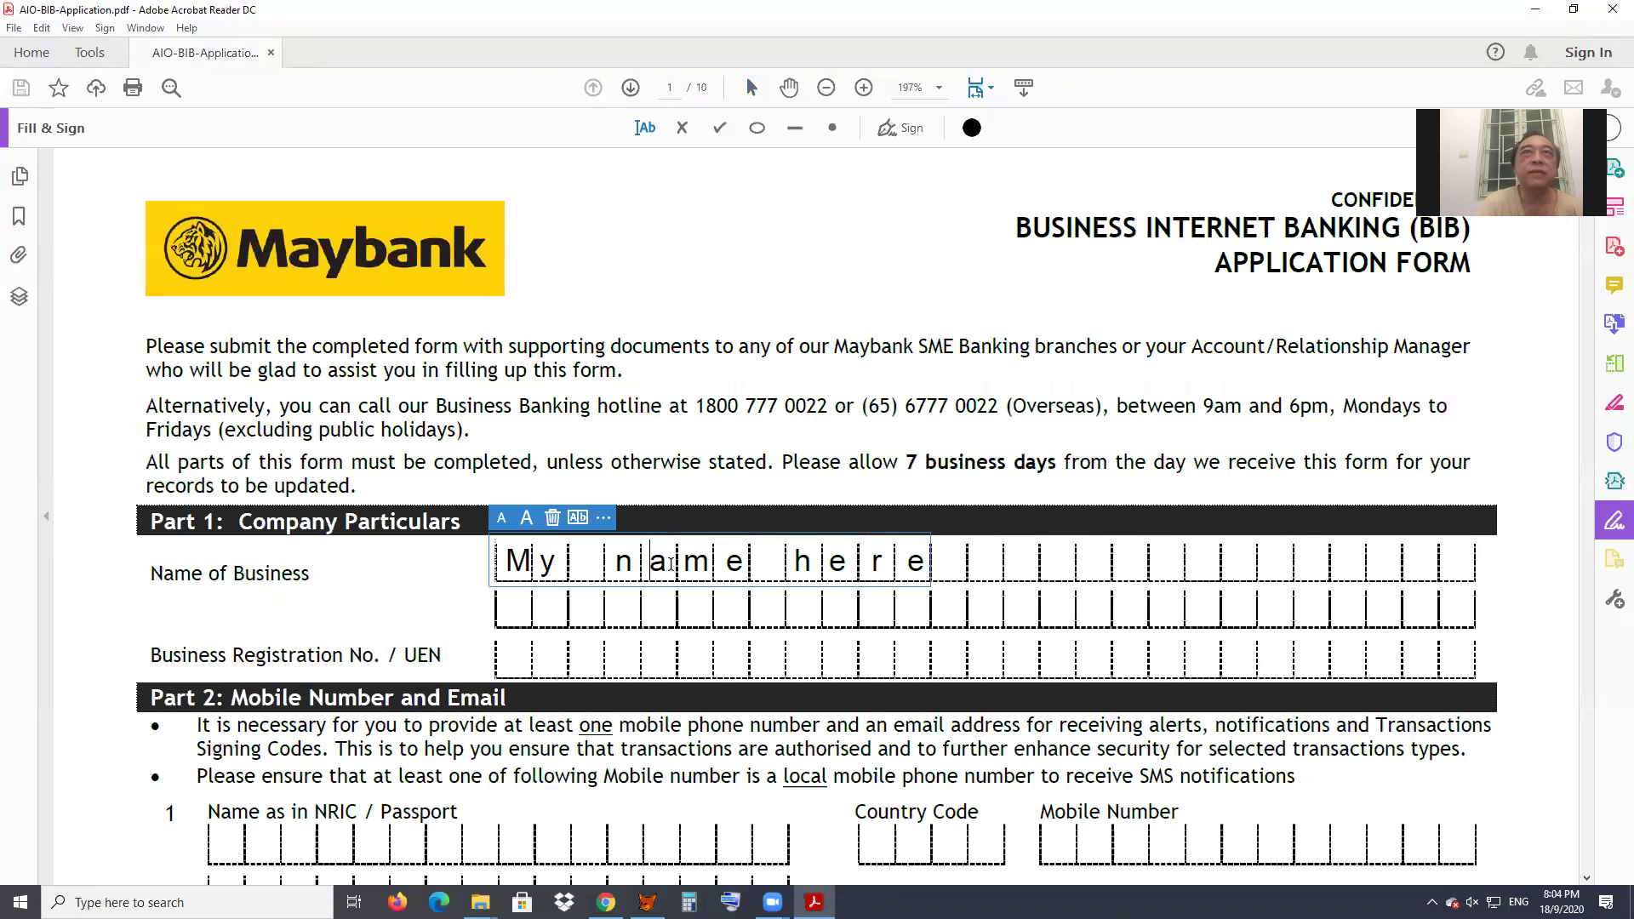
{"action": "key", "text": "Delete"}
{"action": "type", "text": "o"}
{"action": "key", "text": "Delete"}
{"action": "key", "text": "ctrl+z"}
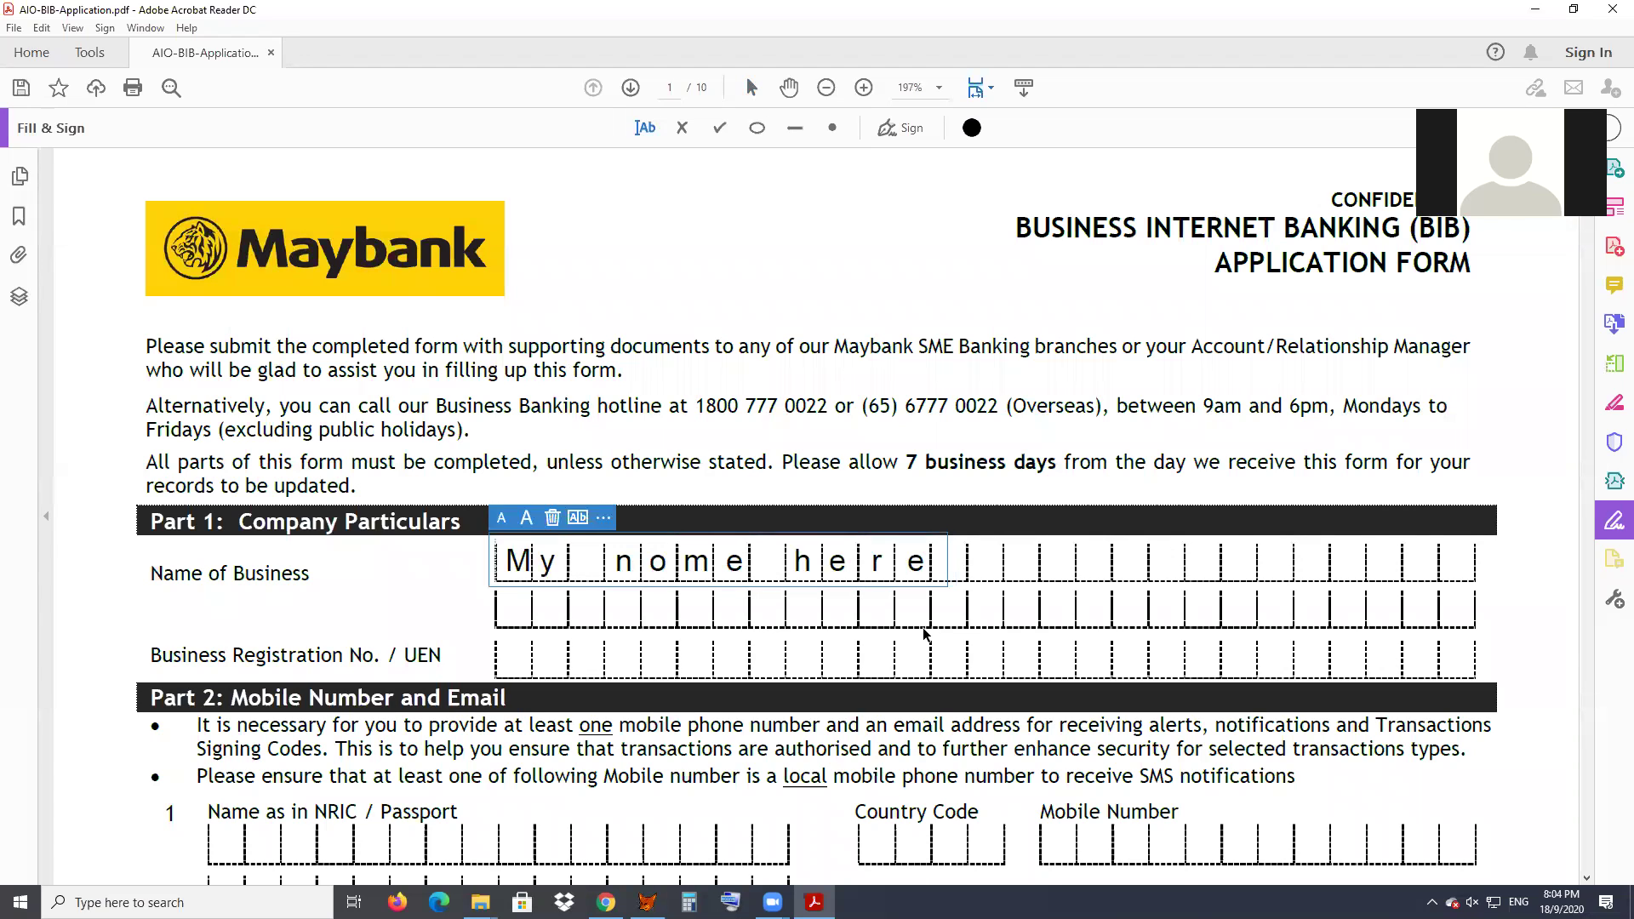
- Append "Hello" after "here" in the Name of Business row, with one letter per box
{"action": "type", "text": "He"}
{"action": "key", "text": "BackSpace"}
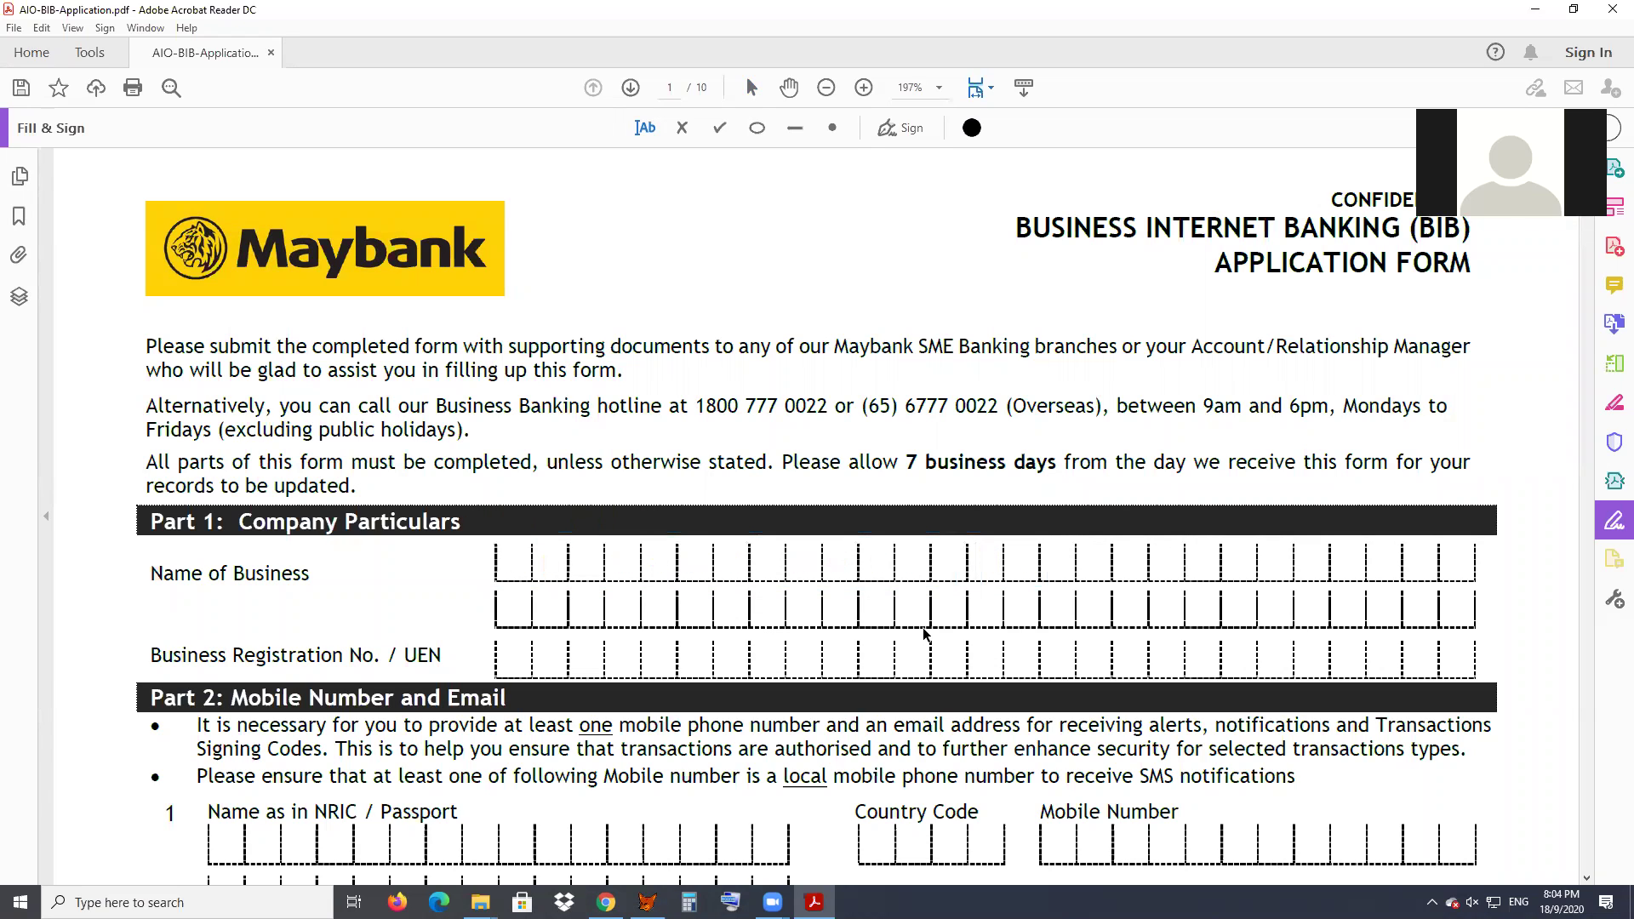
{"action": "type", "text": "e here He"}
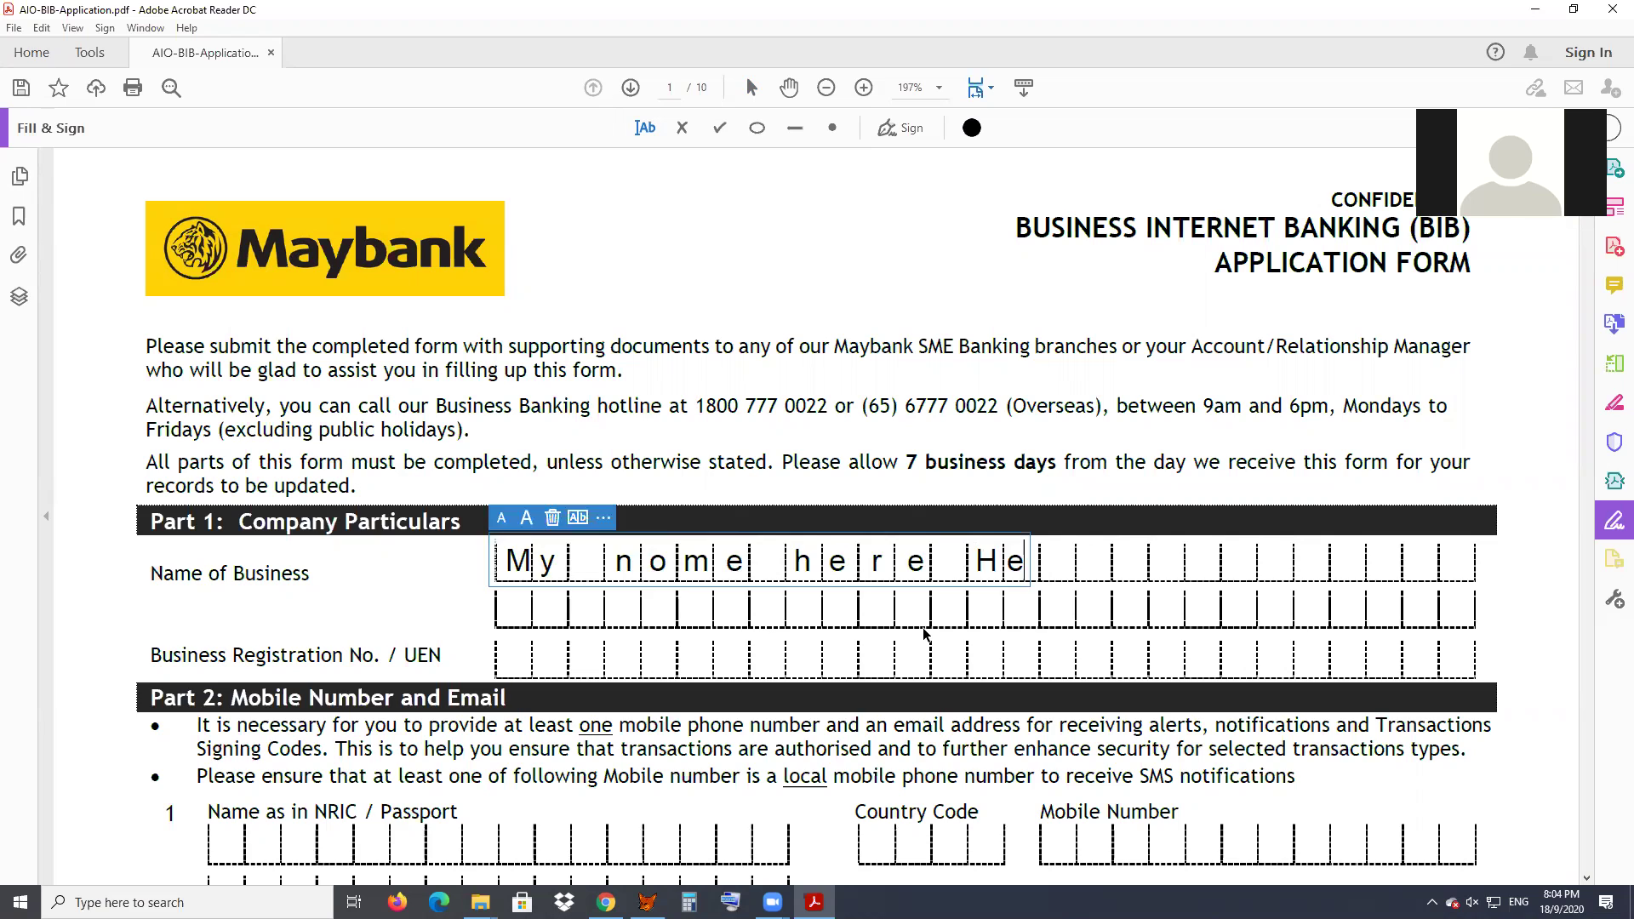
{"action": "type", "text": "ll"}
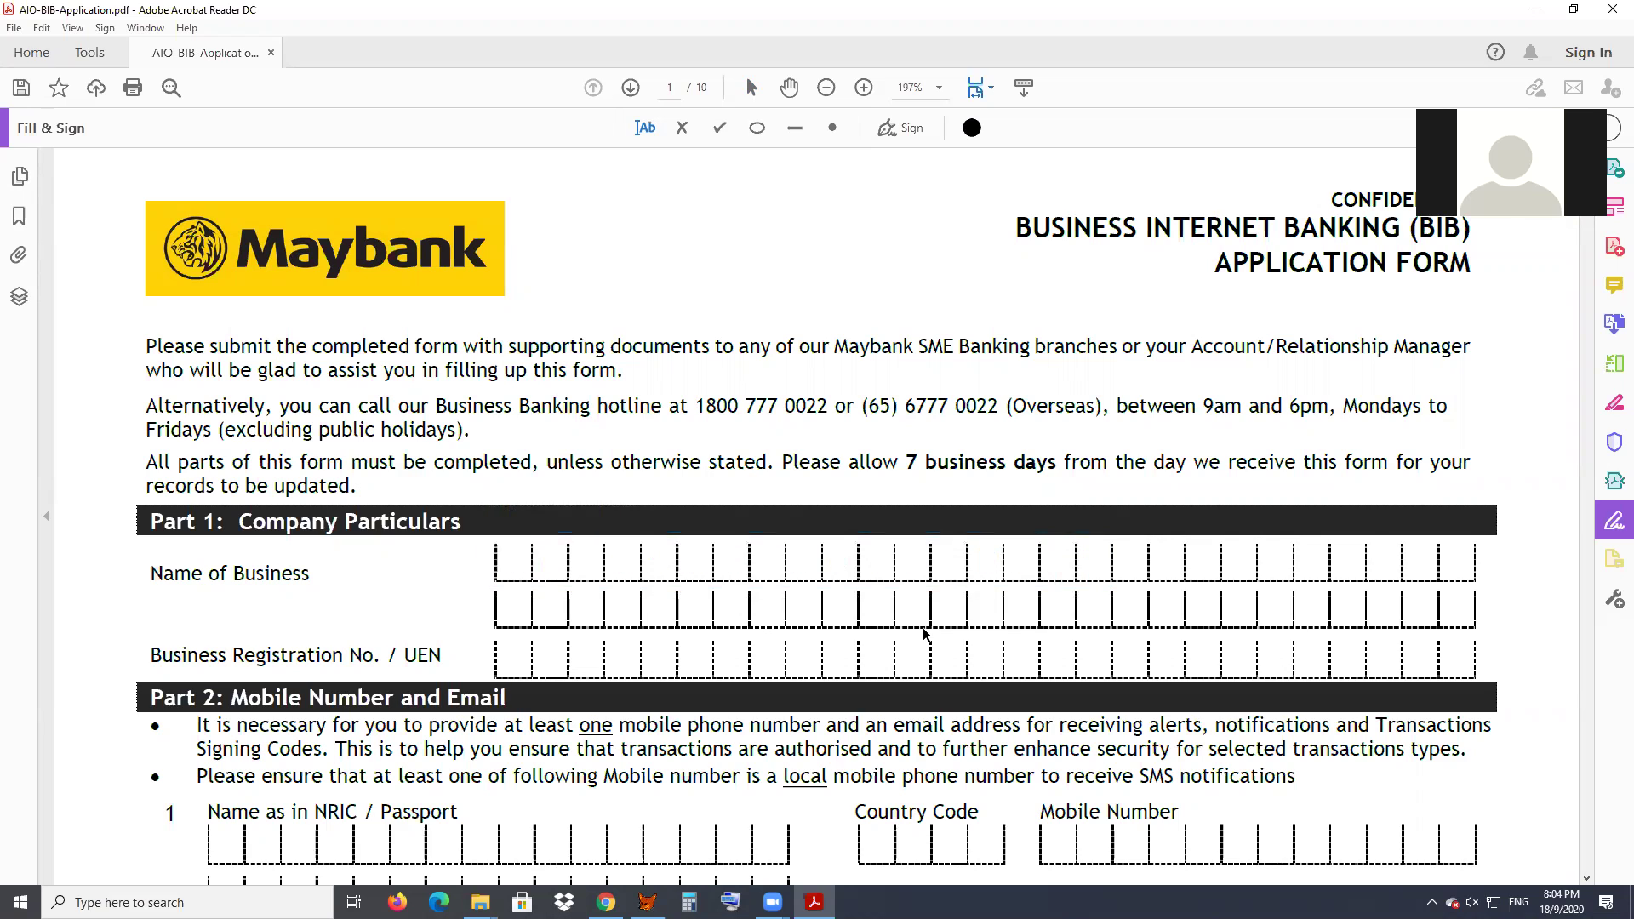
{"action": "key", "text": "BackSpace"}
{"action": "type", "text": "ome here Hello"}
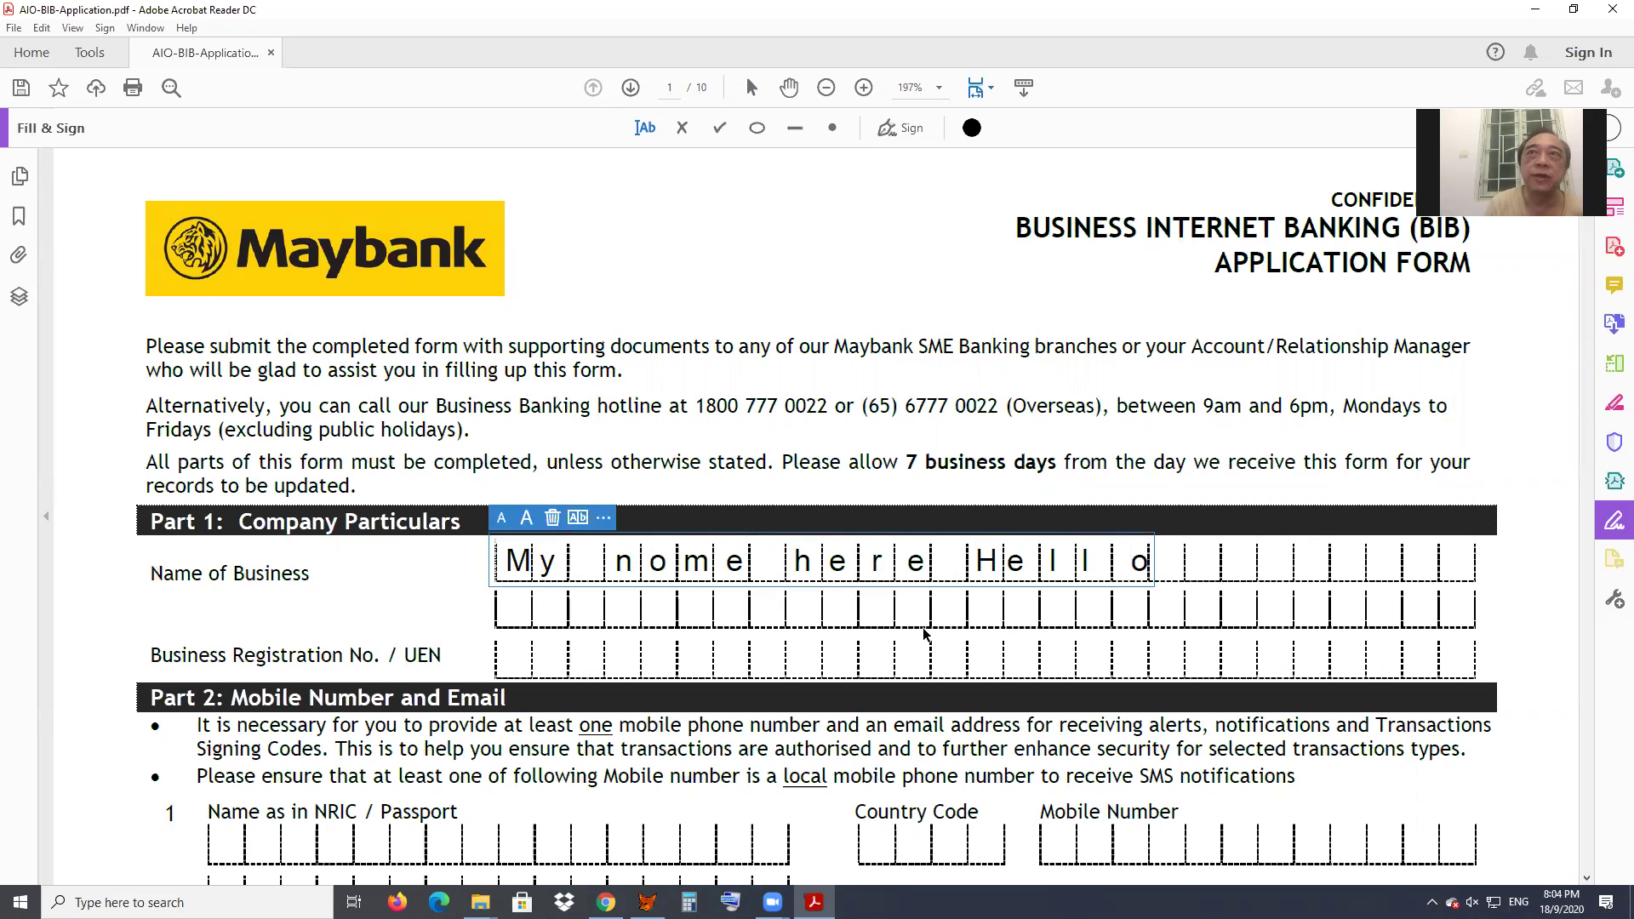
{"action": "key", "text": "BackSpace"}
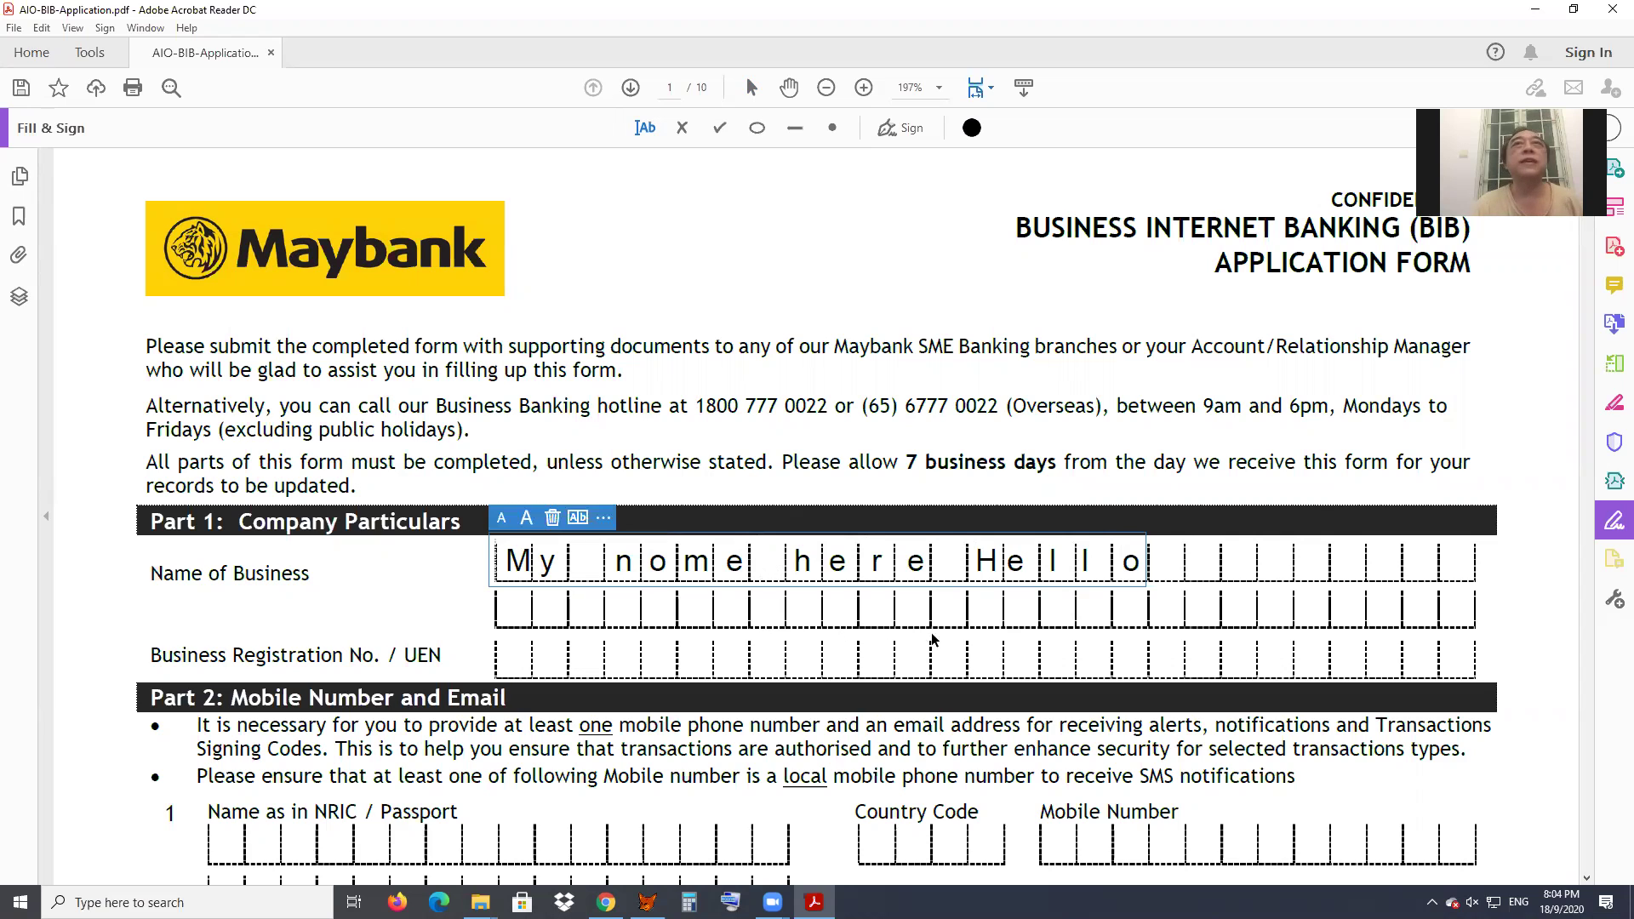
- Correct "nome" to "name" in the Name of Business row and finish editing the text
{"action": "left_click_drag", "start_coordinate": [649, 568], "coordinate": [666, 572]}
{"action": "type", "text": "a"}
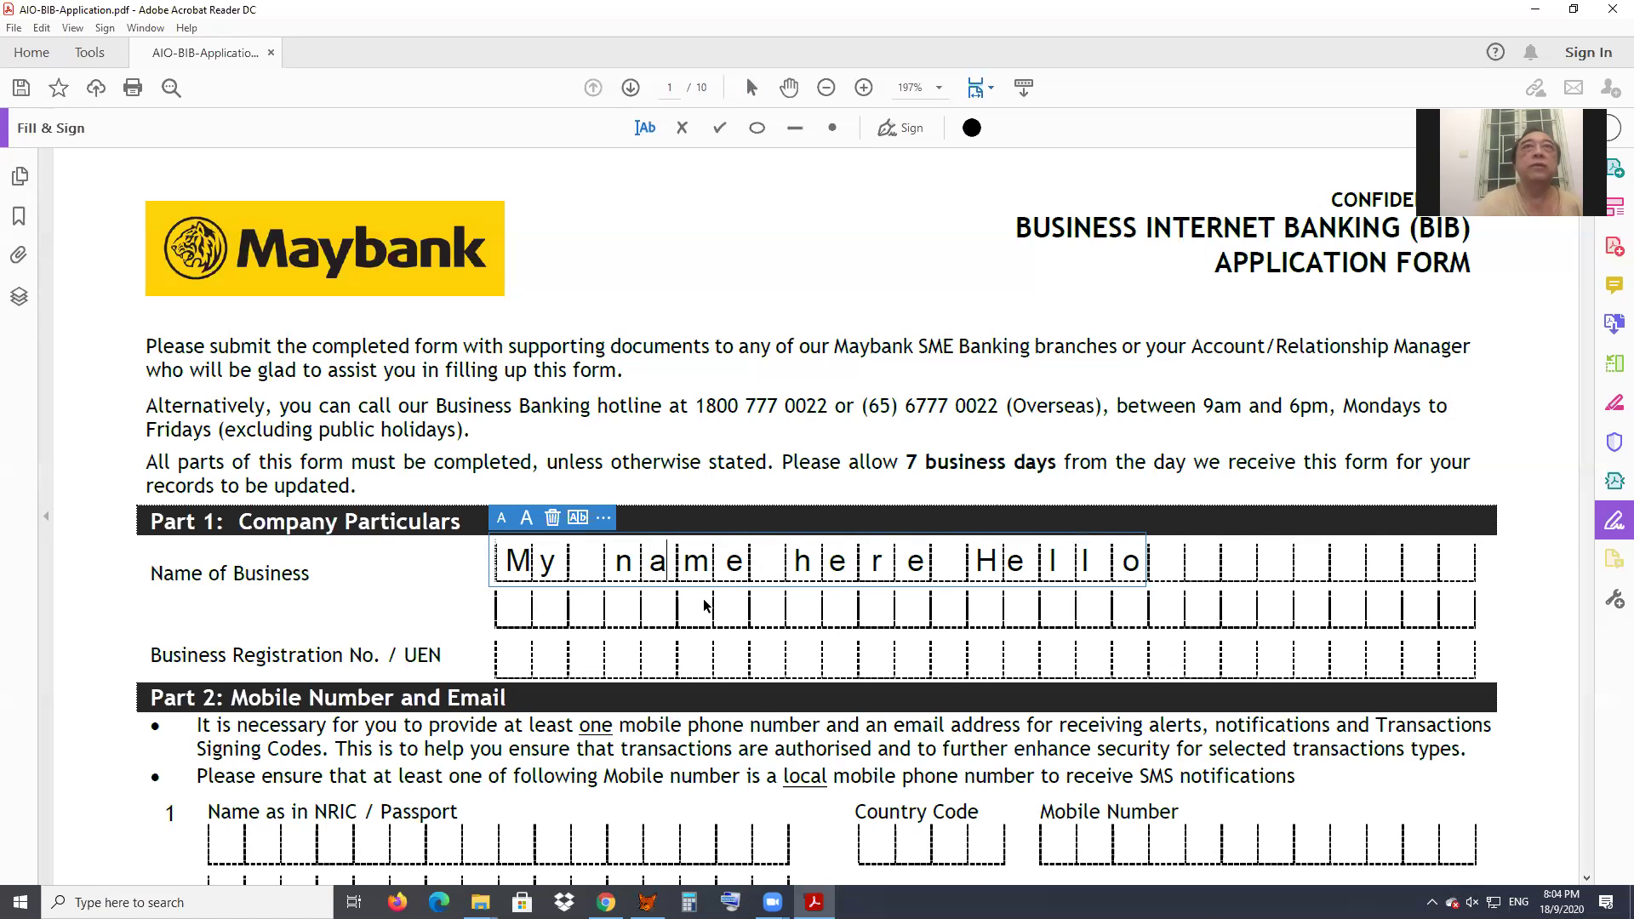
{"action": "left_click", "coordinate": [704, 606]}
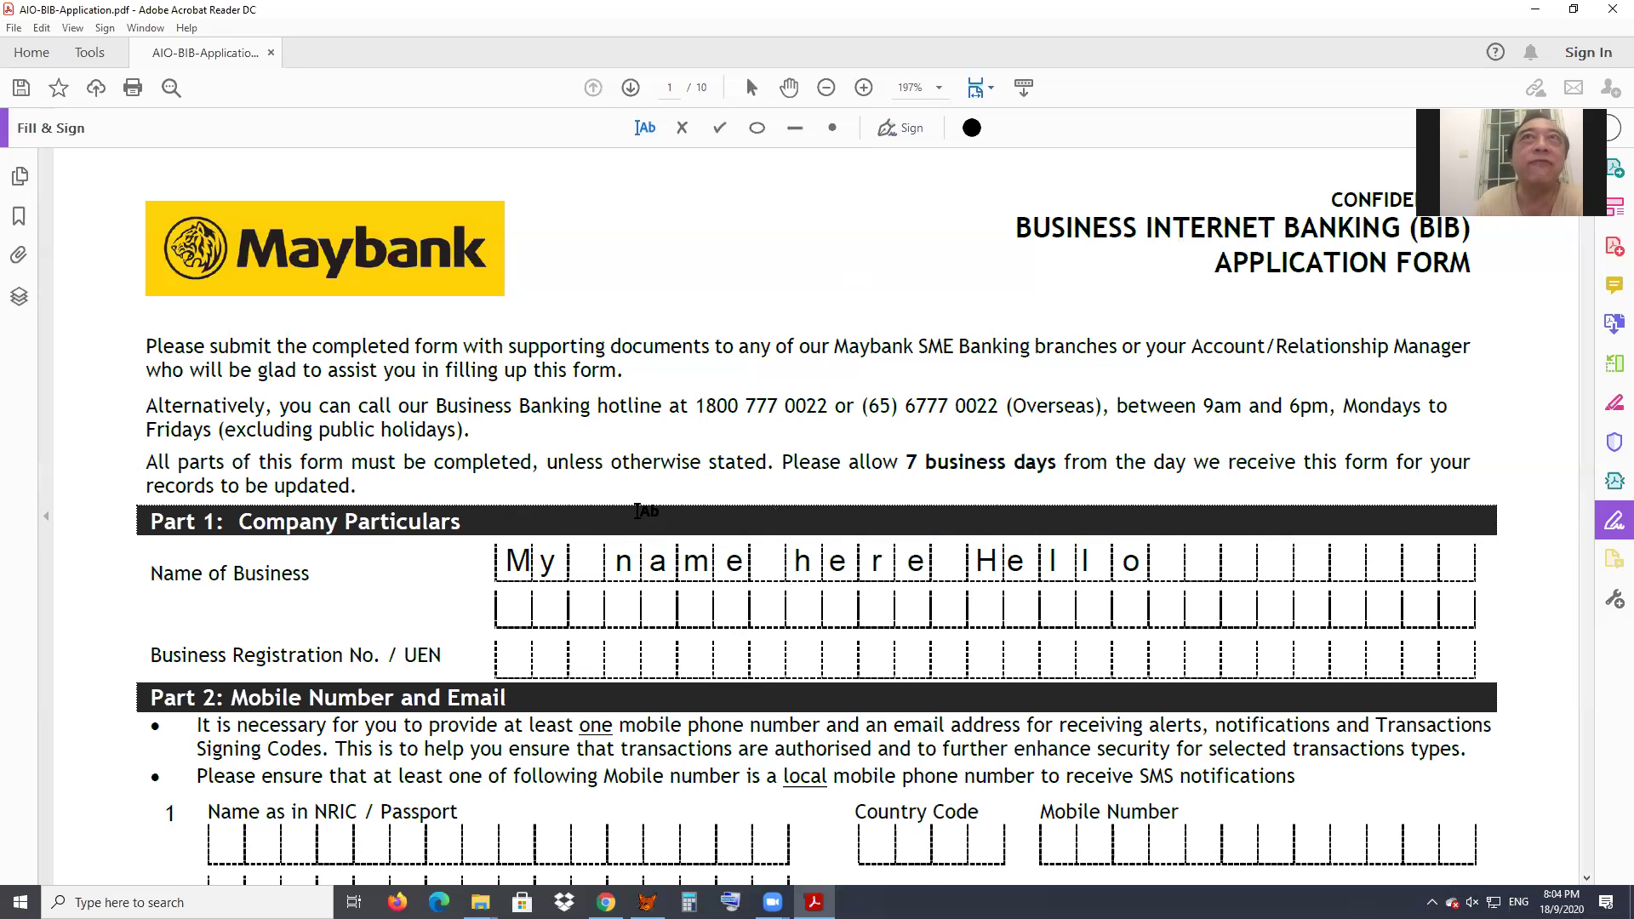
- Look through the account, card member, package and Starter Package sections on the first three pages of the form
{"action": "scroll", "coordinate": [640, 511], "scroll_direction": "down", "scroll_amount": 15}
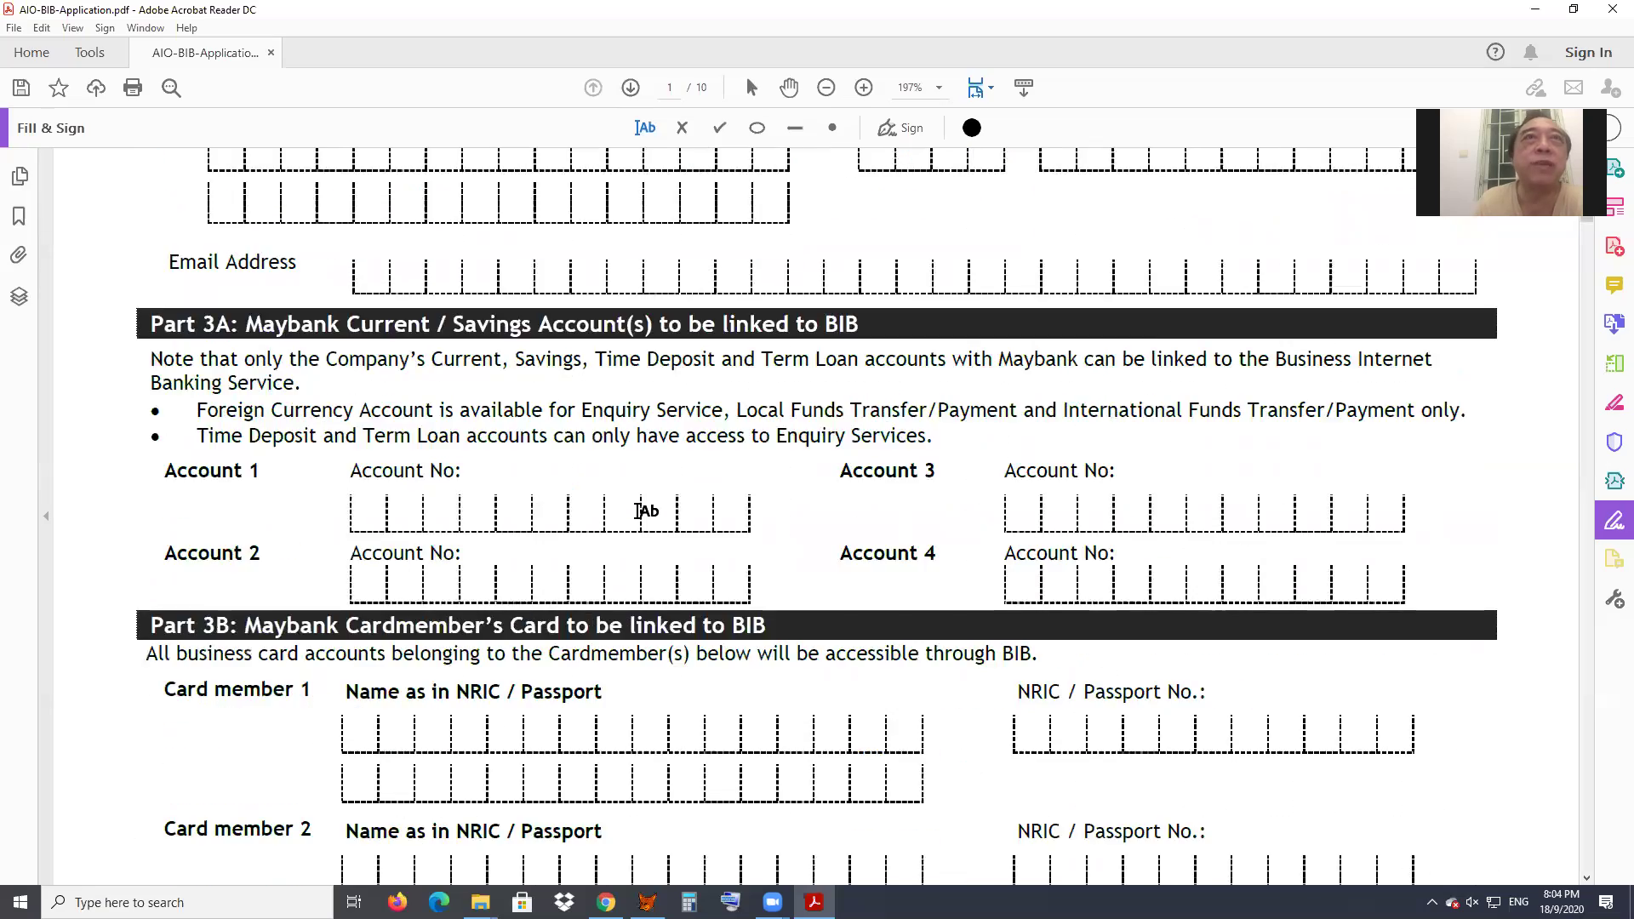
{"action": "scroll", "coordinate": [640, 511], "scroll_direction": "down", "scroll_amount": 15}
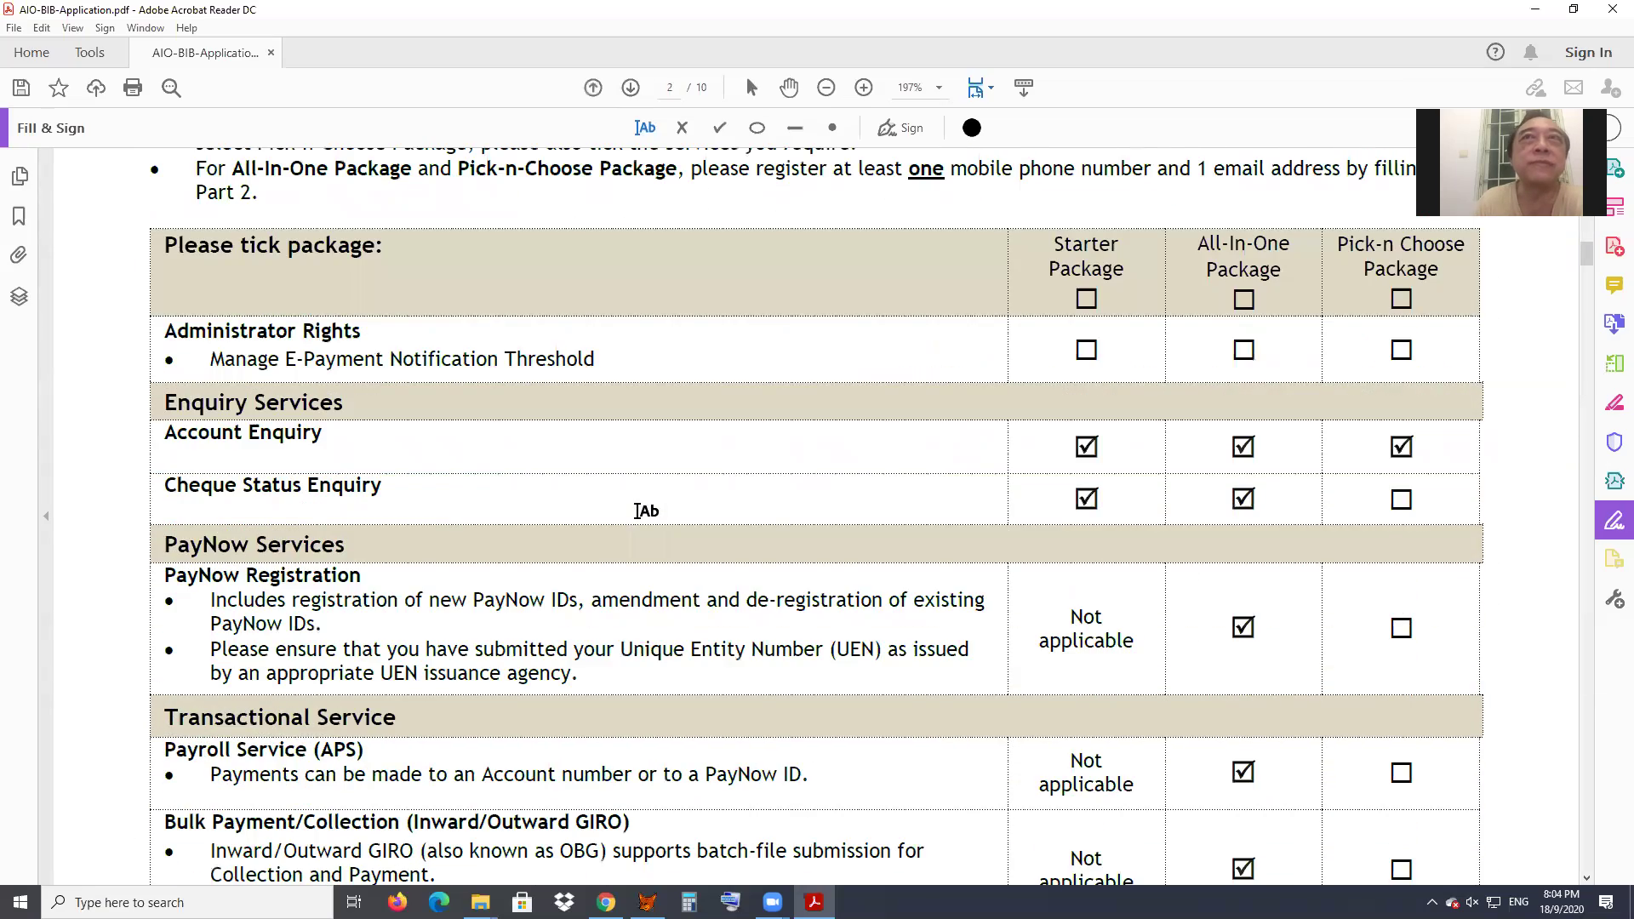
{"action": "scroll", "coordinate": [537, 660], "scroll_direction": "down", "scroll_amount": 15}
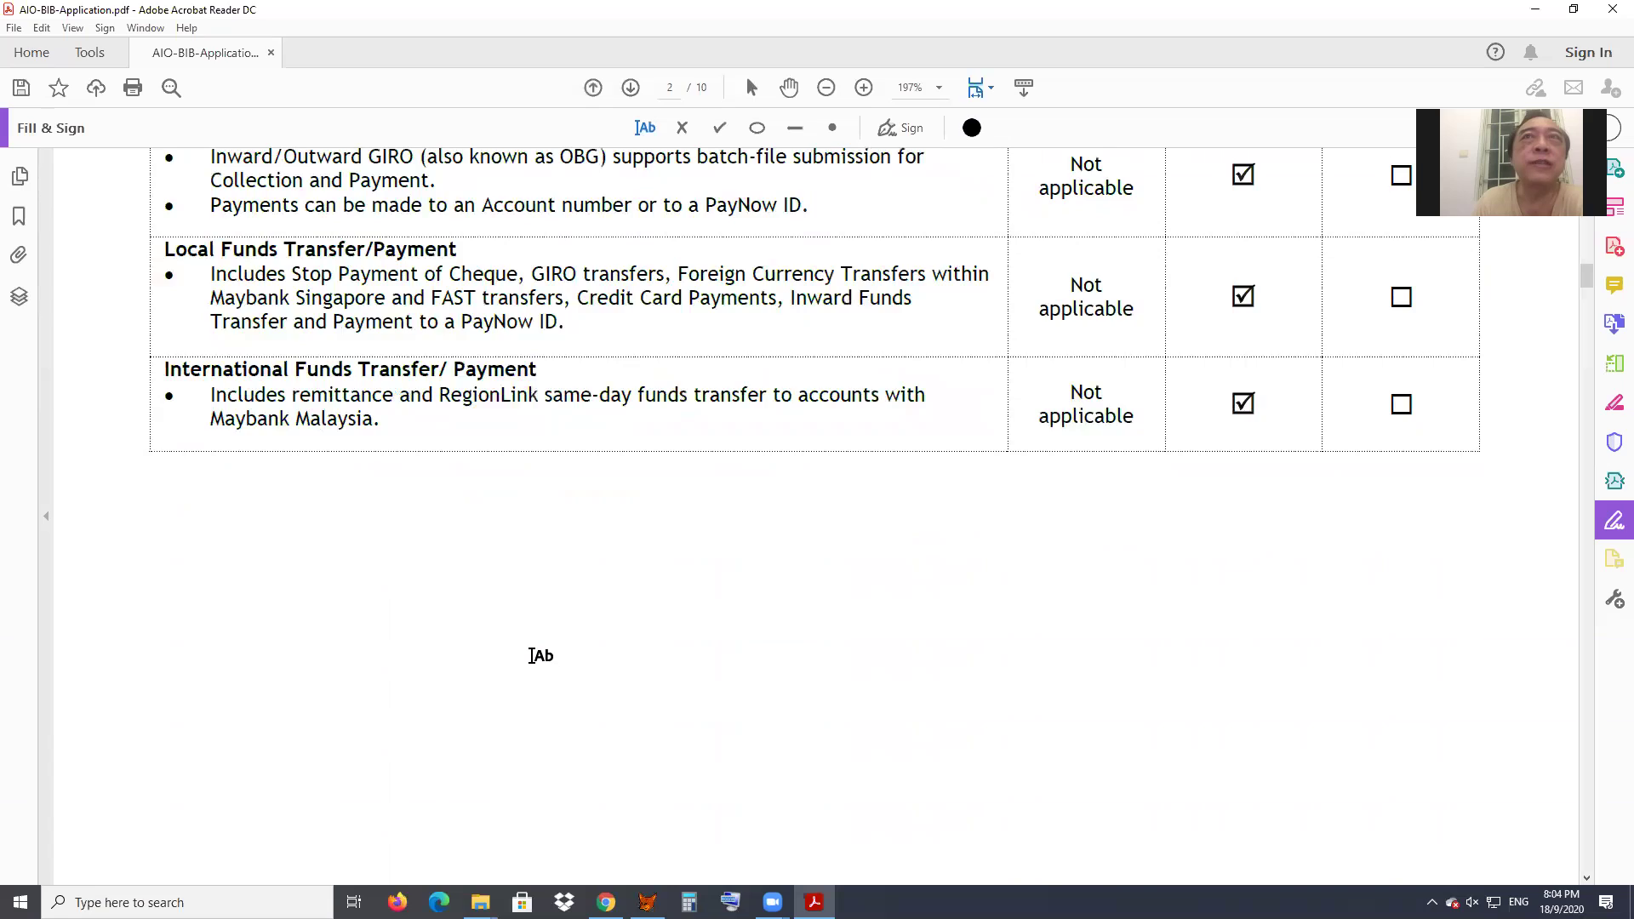
{"action": "scroll", "coordinate": [530, 654], "scroll_direction": "down", "scroll_amount": 8}
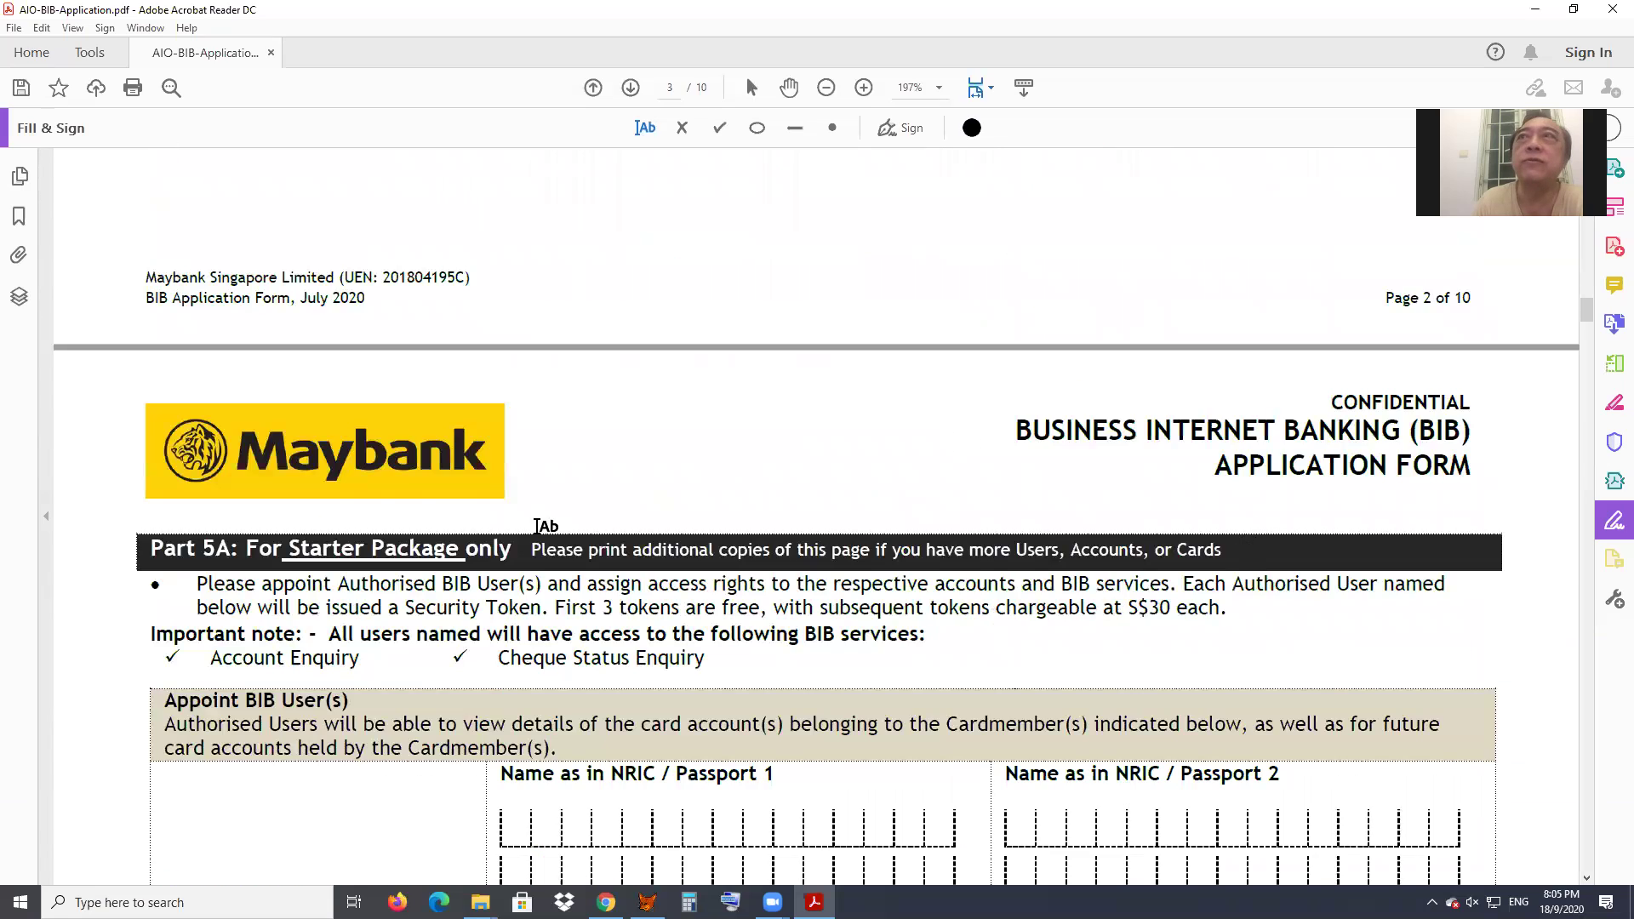
{"action": "scroll", "coordinate": [522, 500], "scroll_direction": "up", "scroll_amount": 4}
{"action": "scroll", "coordinate": [522, 501], "scroll_direction": "up", "scroll_amount": 20}
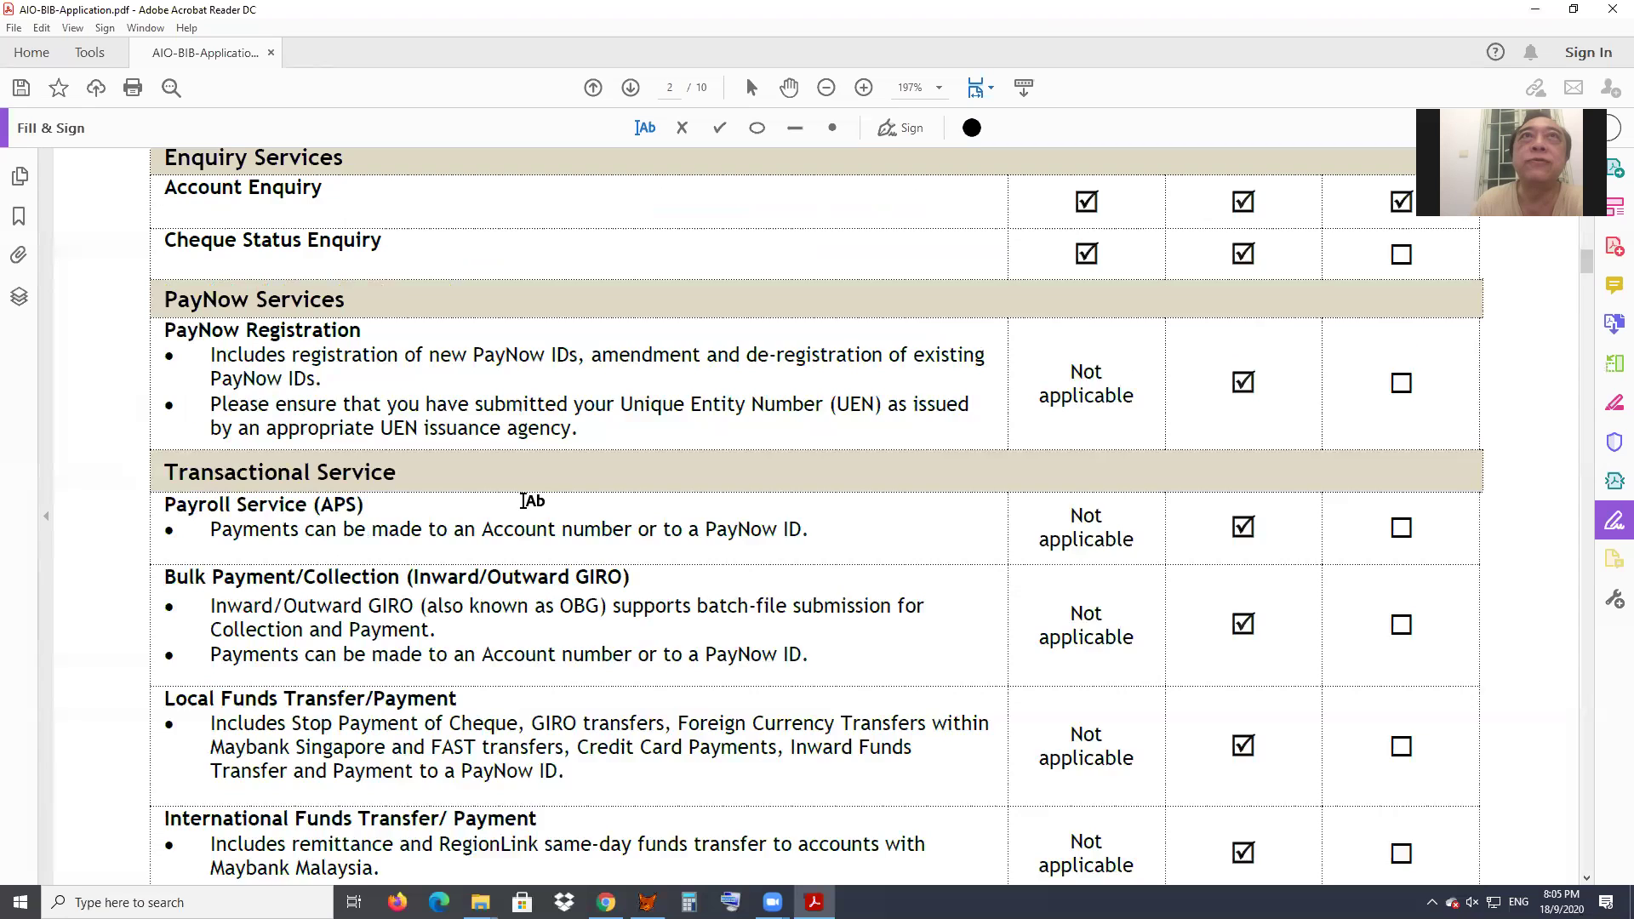
{"action": "scroll", "coordinate": [522, 500], "scroll_direction": "up", "scroll_amount": 15}
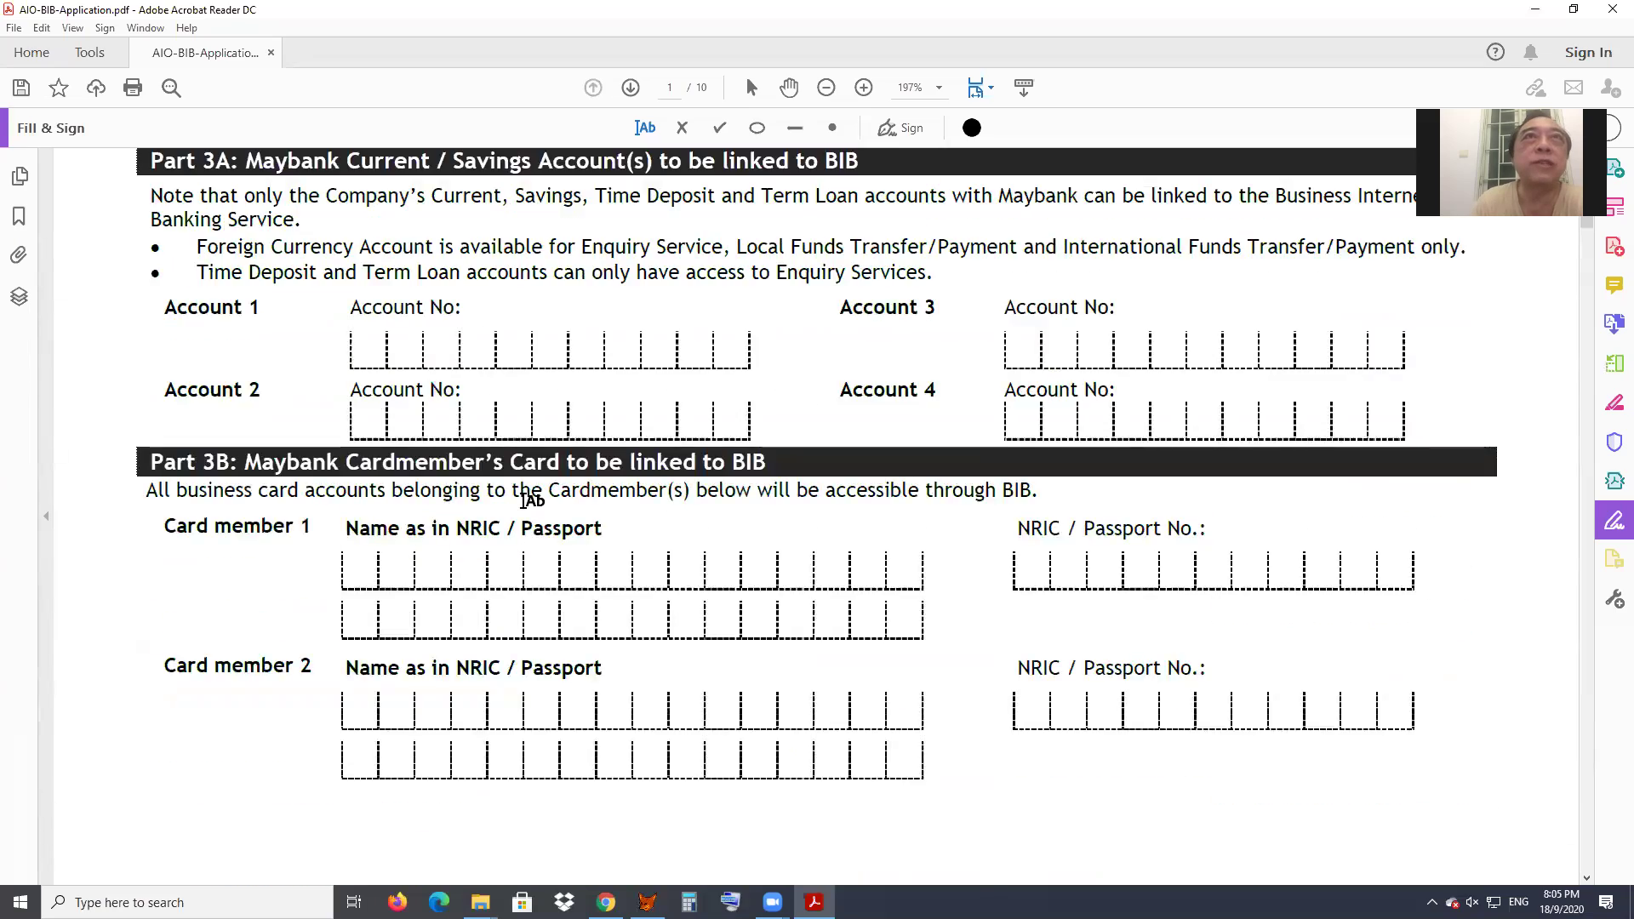
- Try placing text fields in the Business Registration No., Name as in NRIC / Passport and Country Code boxes on page 1
{"action": "scroll", "coordinate": [522, 501], "scroll_direction": "up", "scroll_amount": 15}
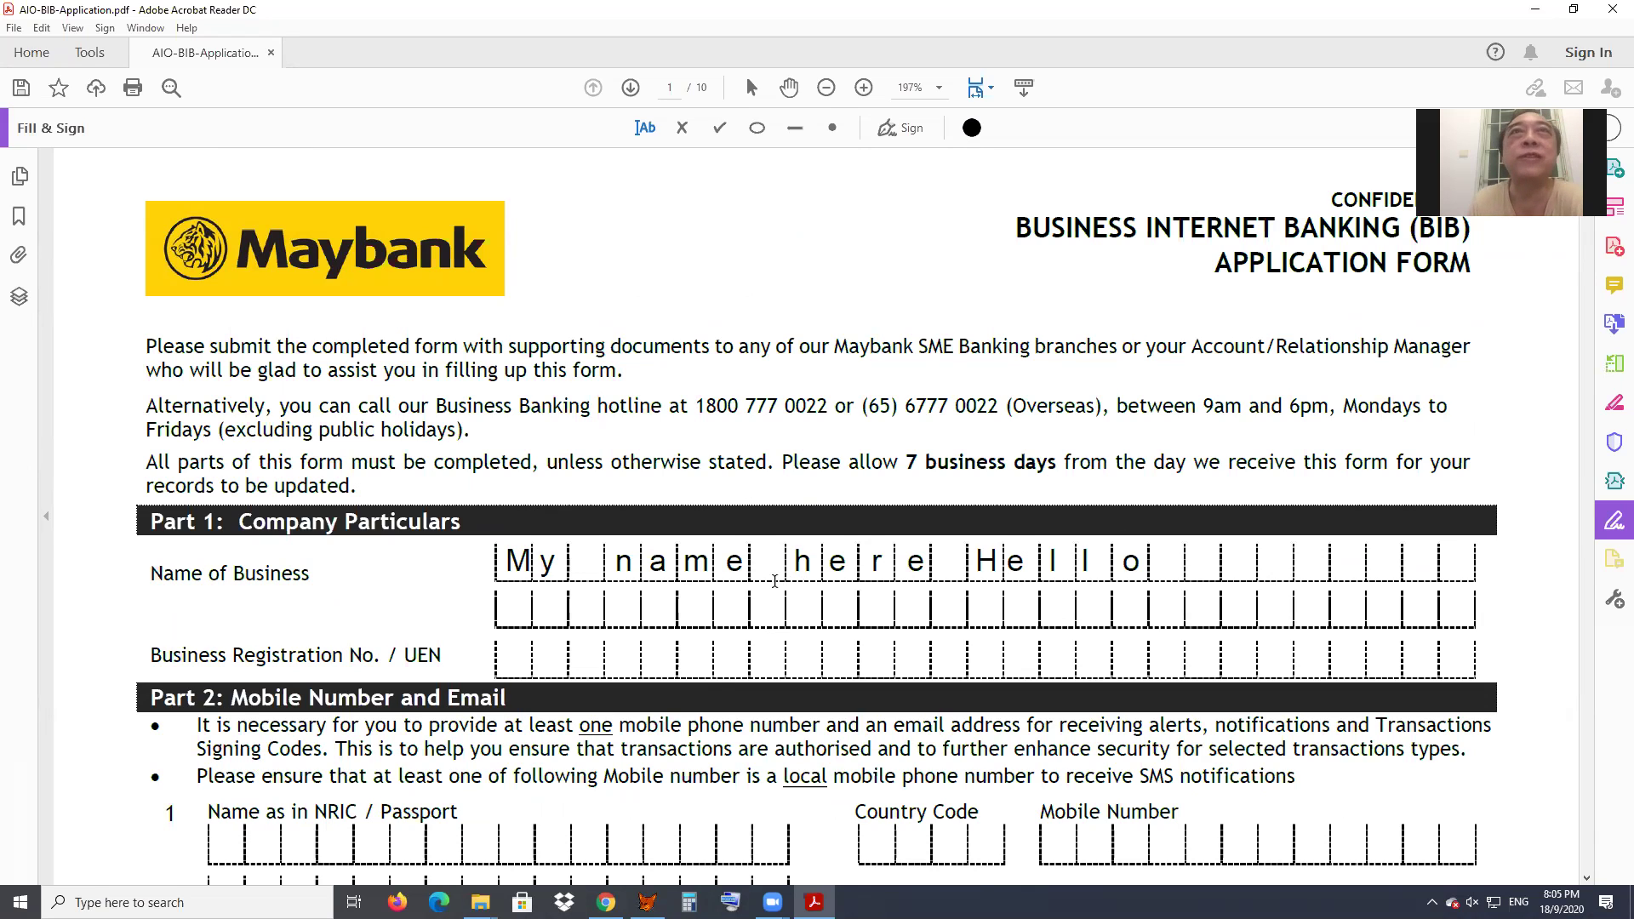
{"action": "left_click", "coordinate": [511, 651]}
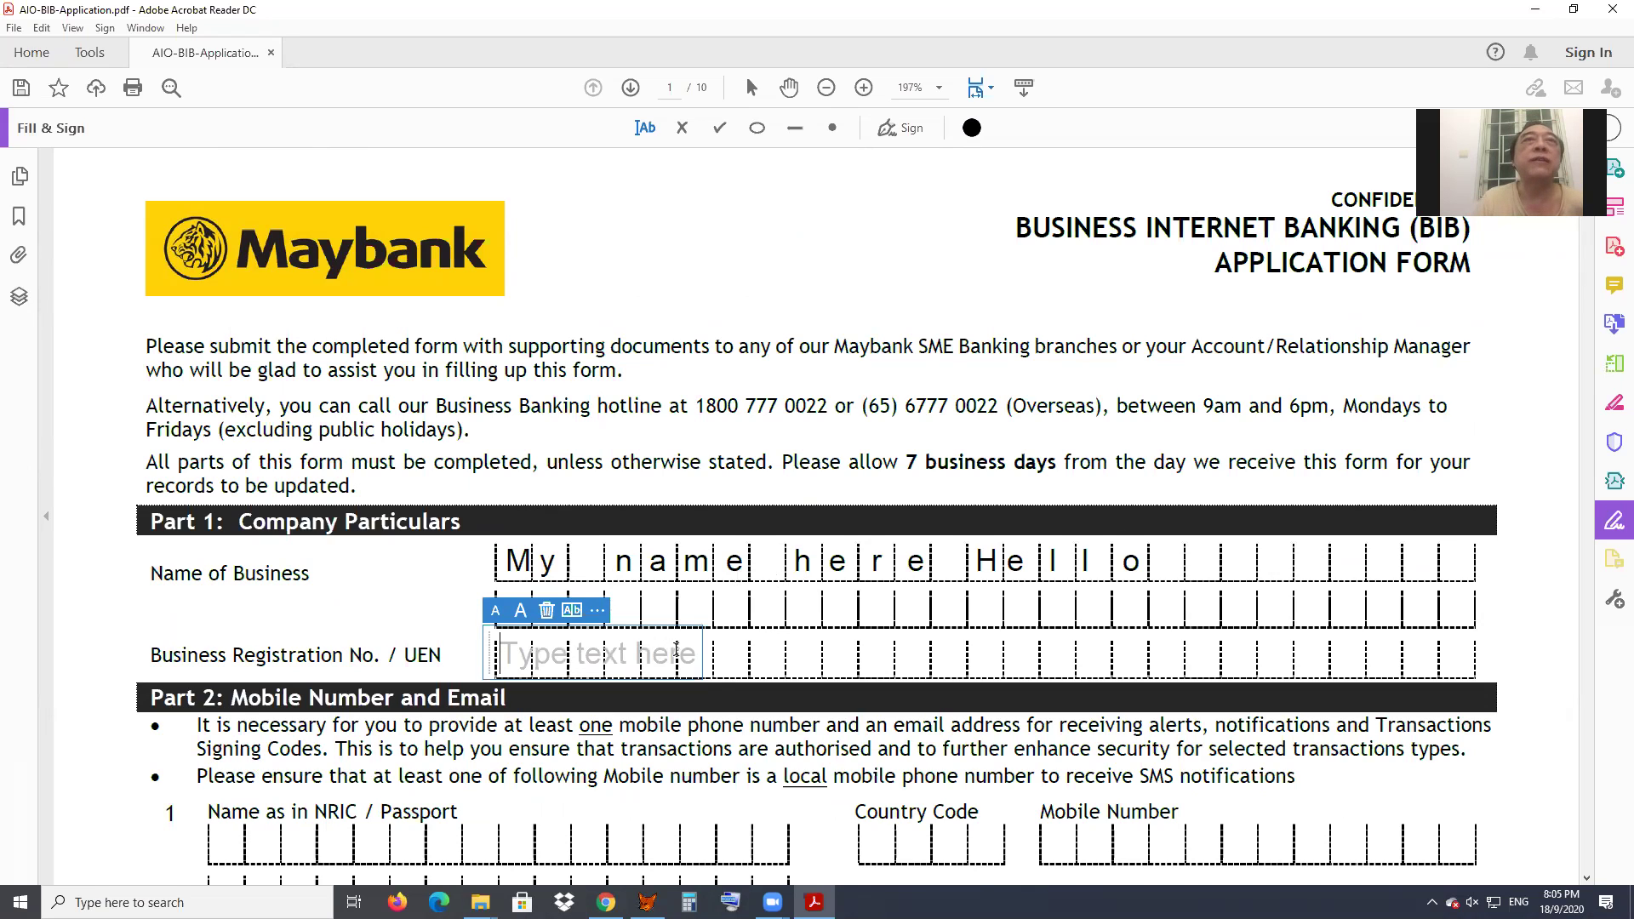
{"action": "left_click", "coordinate": [238, 840]}
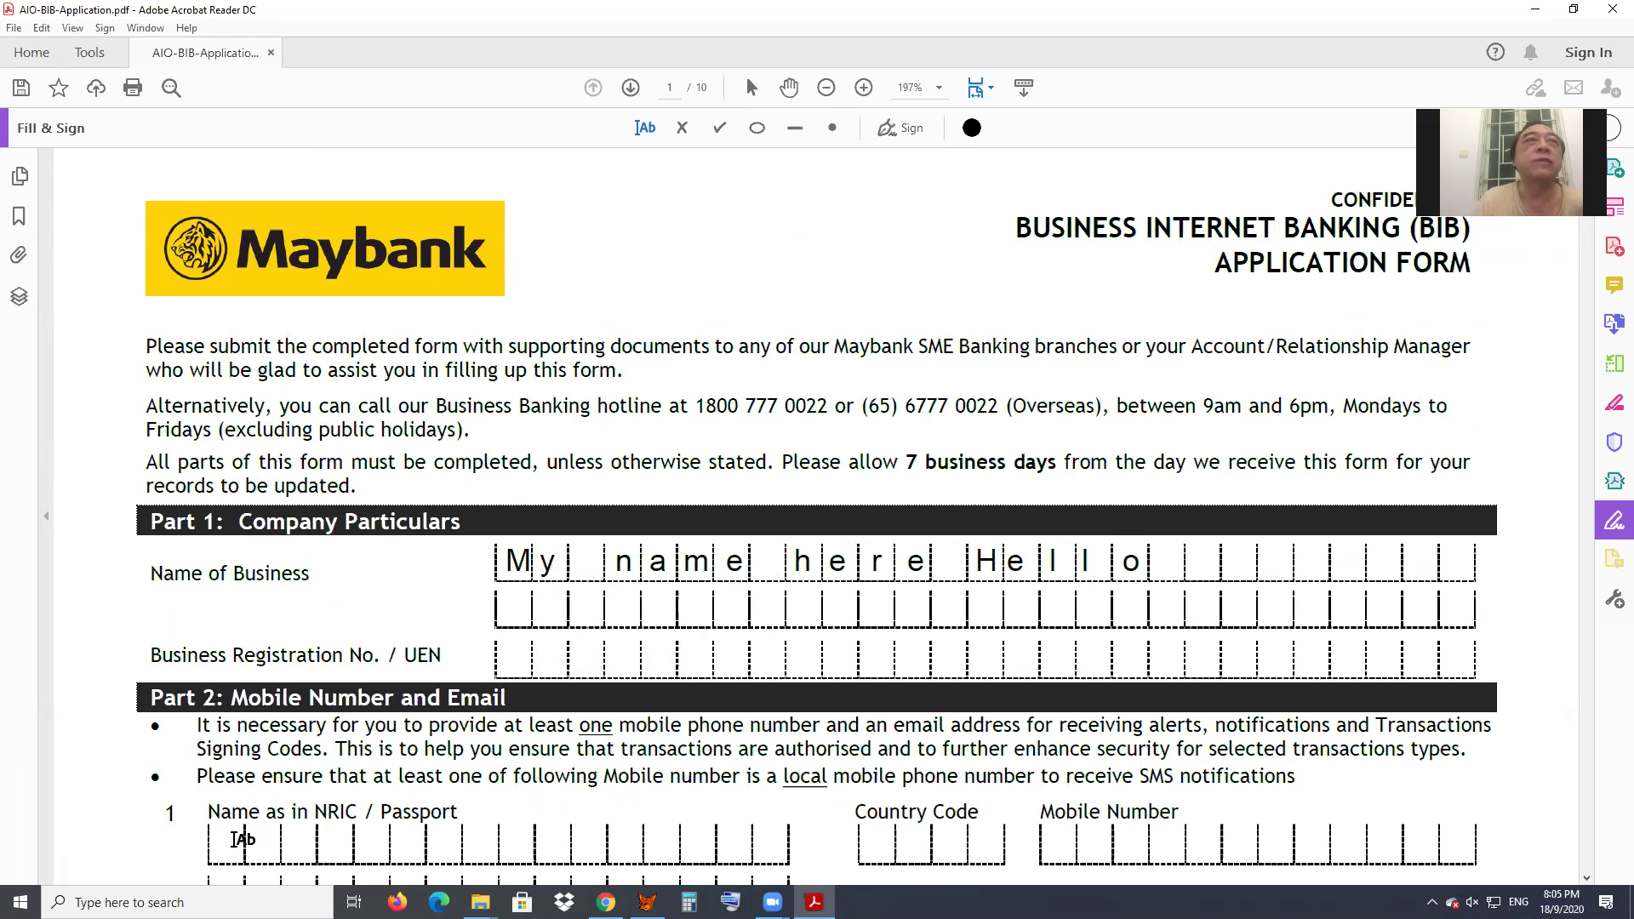
{"action": "left_click", "coordinate": [239, 841]}
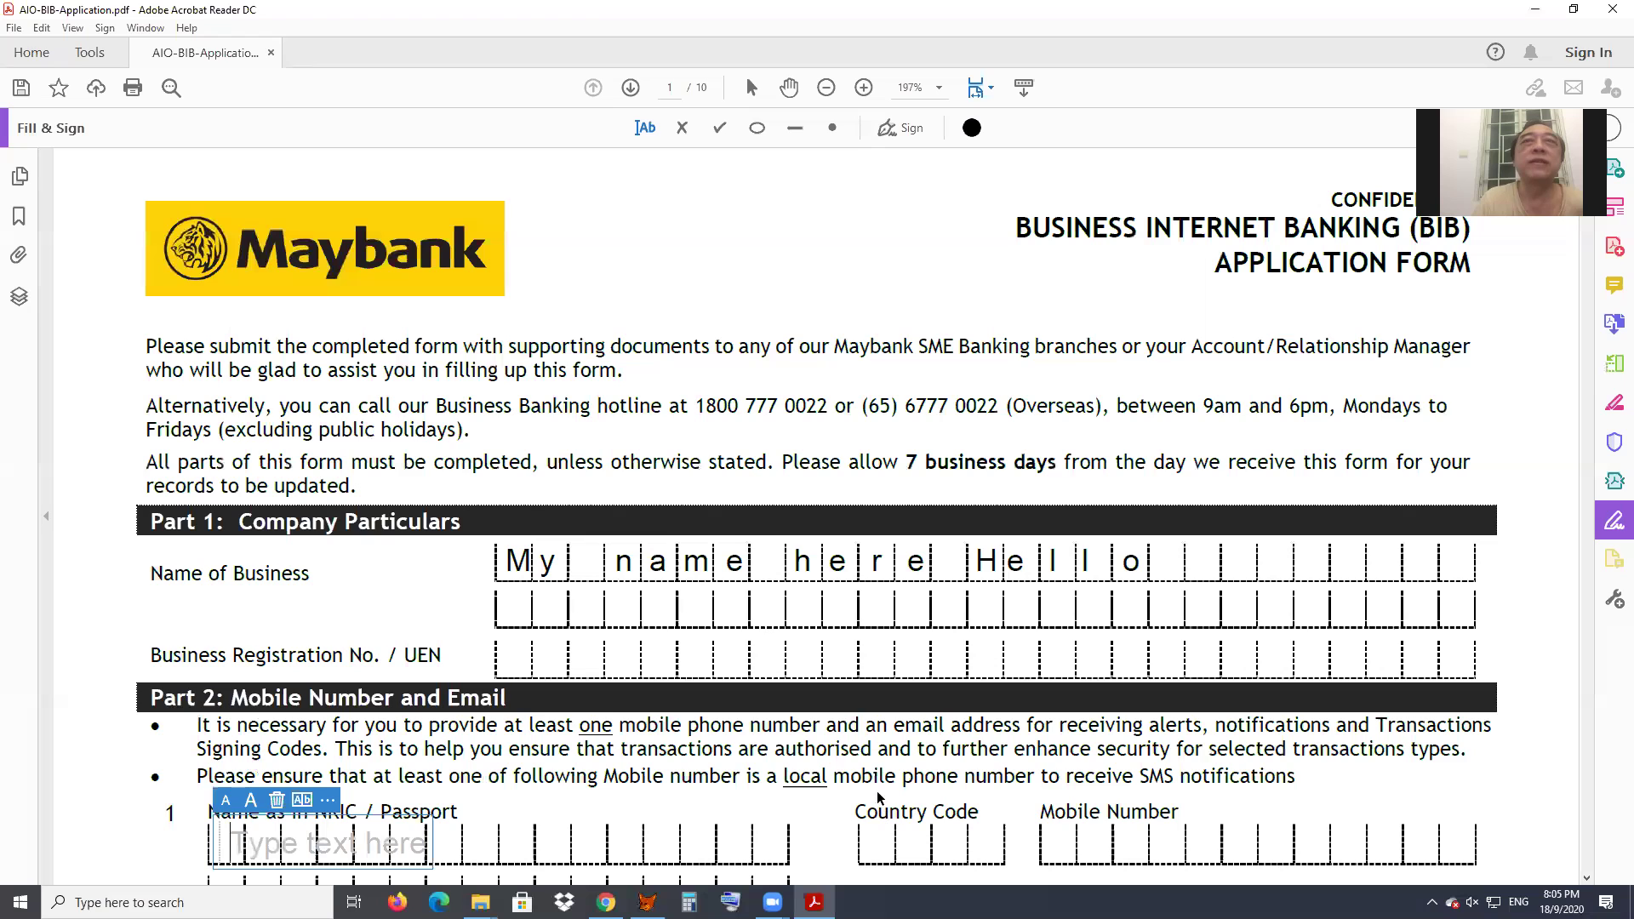
{"action": "left_click", "coordinate": [885, 804]}
{"action": "left_click", "coordinate": [881, 817]}
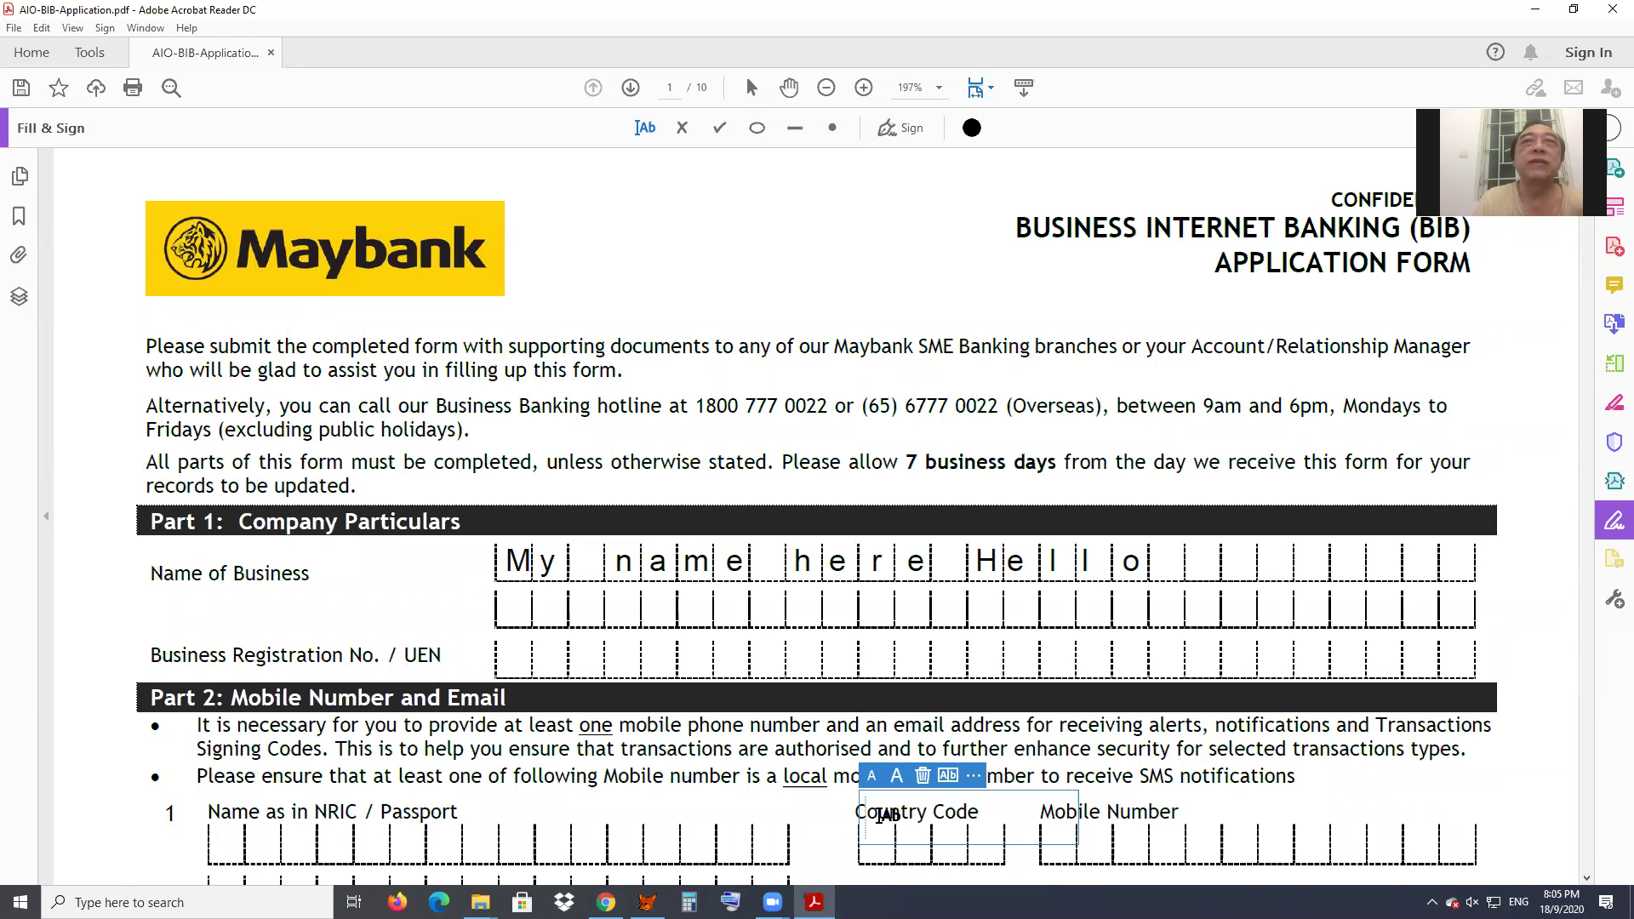
{"action": "left_click", "coordinate": [876, 854]}
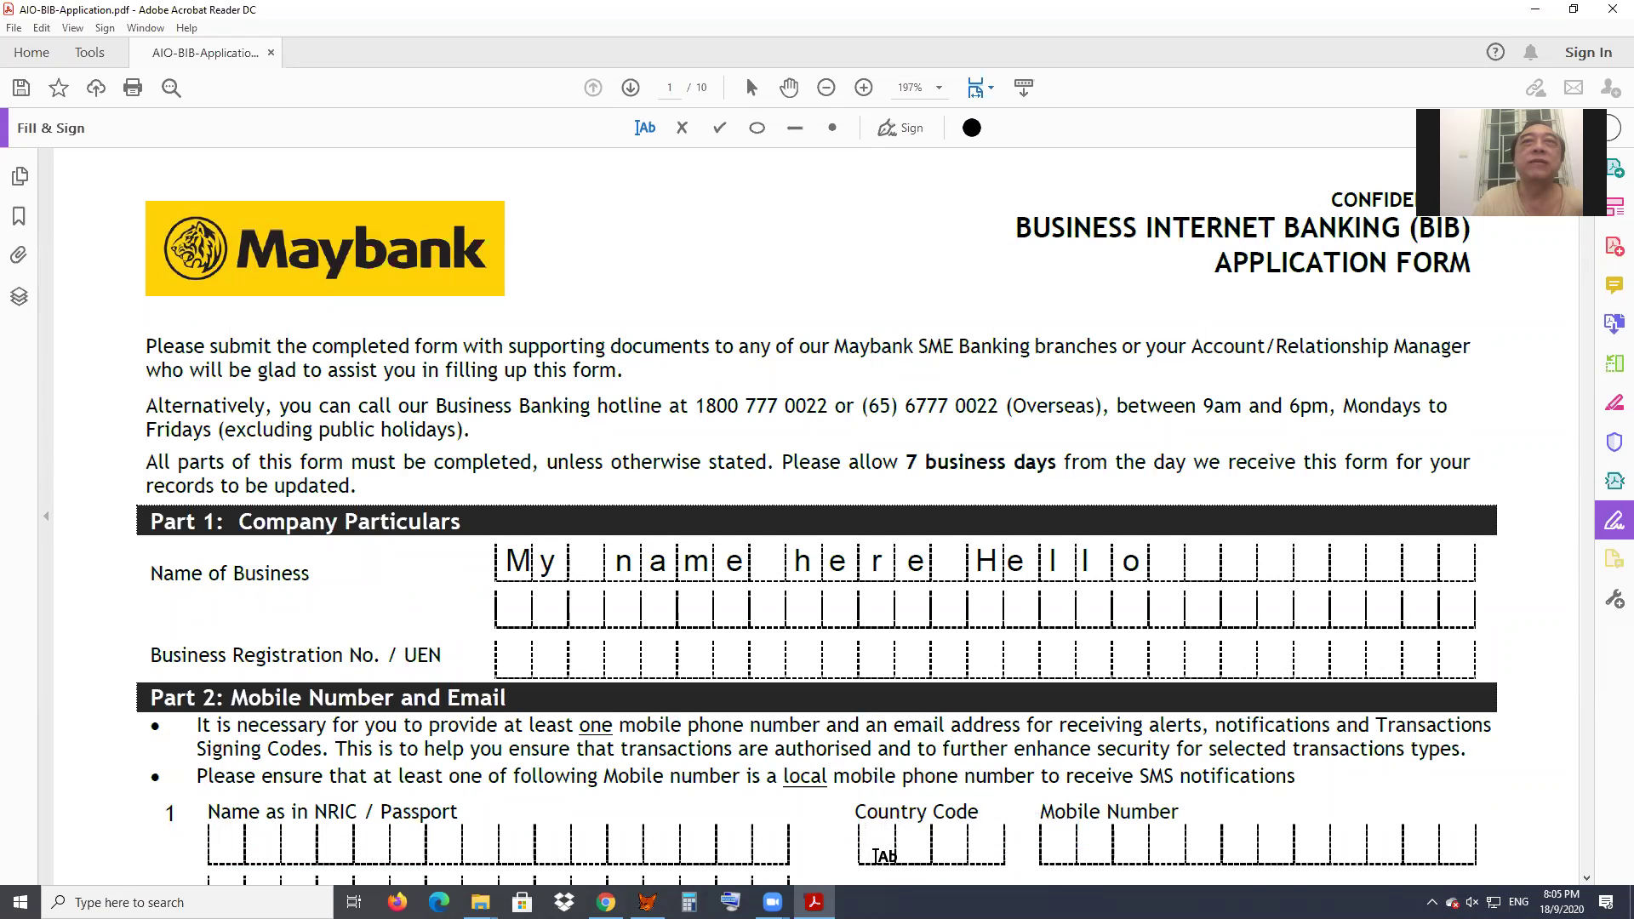
{"action": "left_click", "coordinate": [878, 837]}
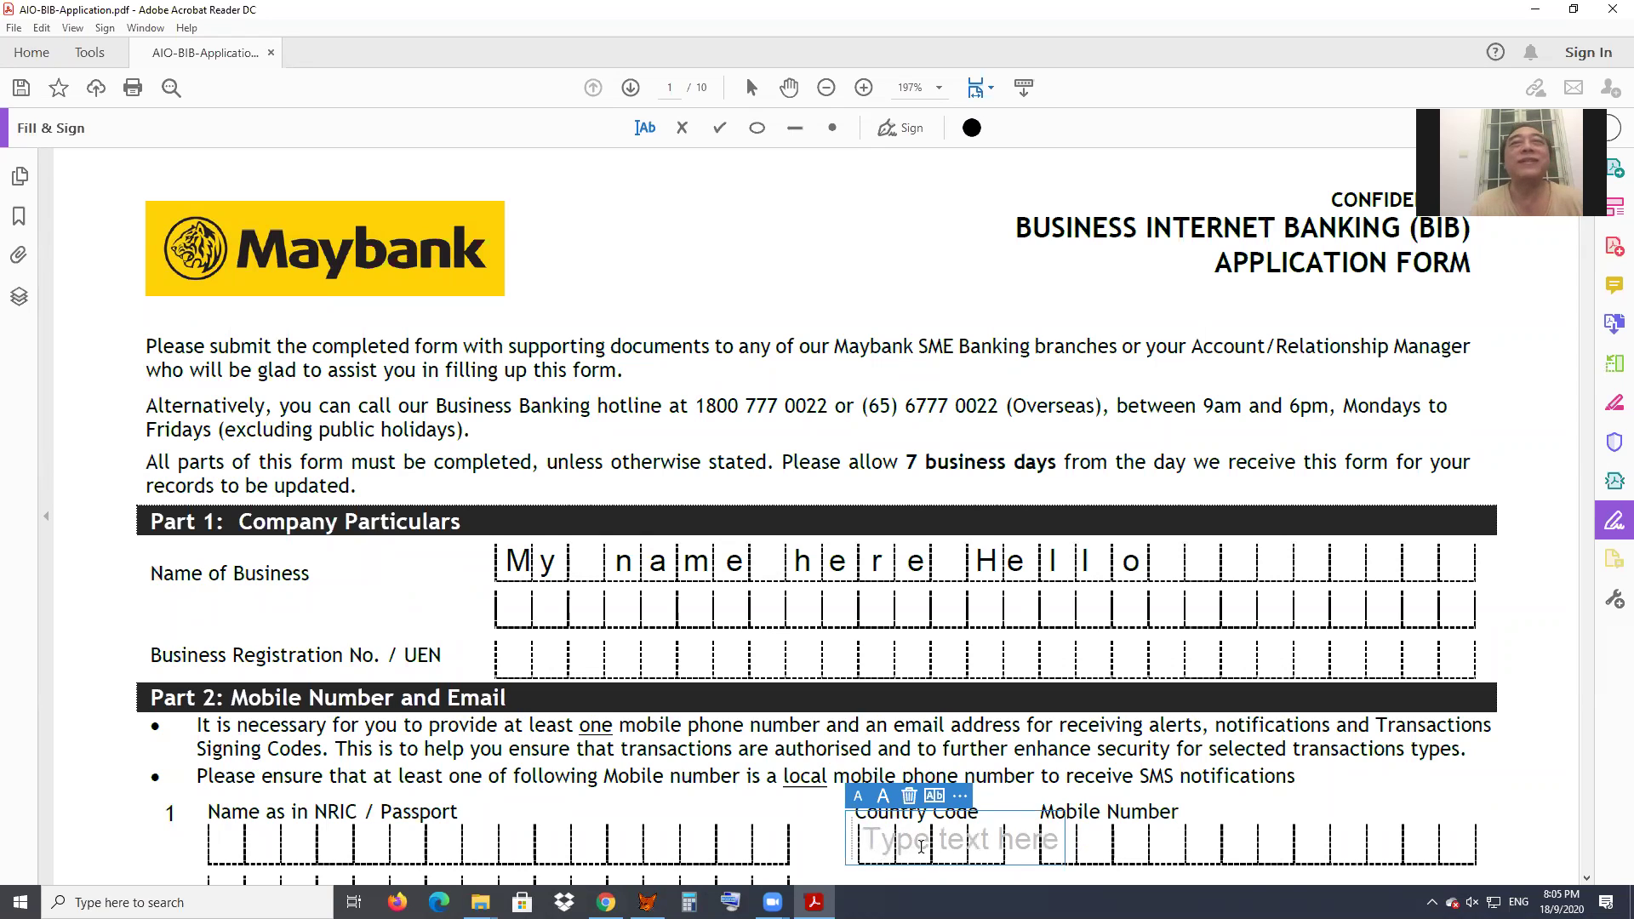
- Select "name" in the Name of Business entry and change the text colour to blue
{"action": "scroll", "coordinate": [962, 660], "scroll_direction": "down", "scroll_amount": 2}
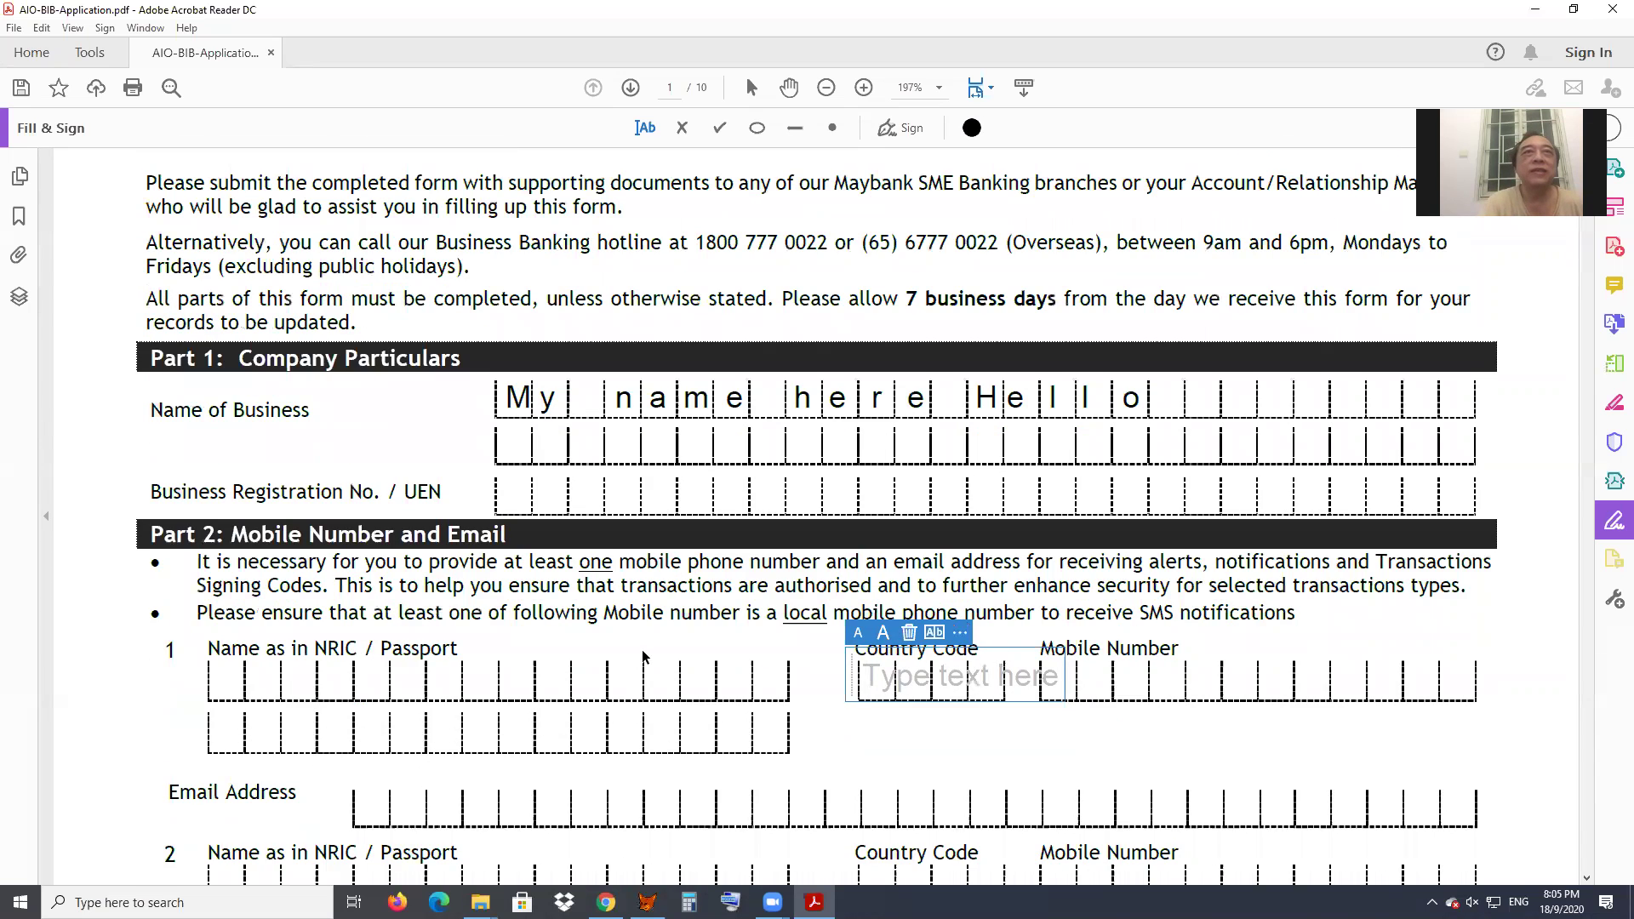
{"action": "scroll", "coordinate": [644, 659], "scroll_direction": "down", "scroll_amount": 1}
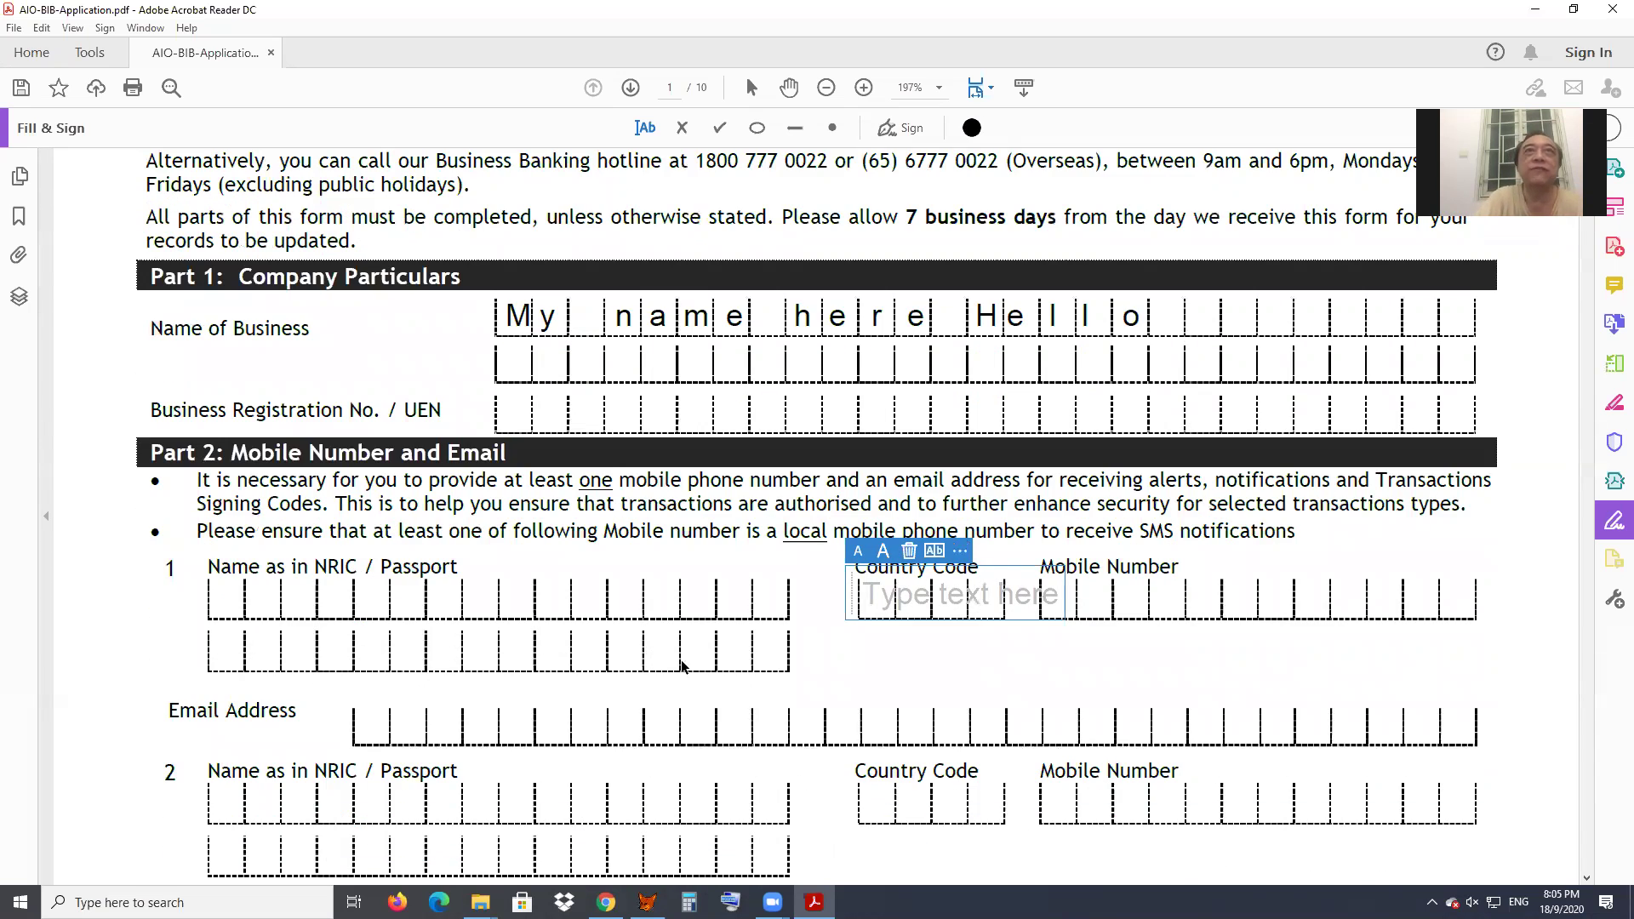
{"action": "scroll", "coordinate": [692, 665], "scroll_direction": "down", "scroll_amount": 5}
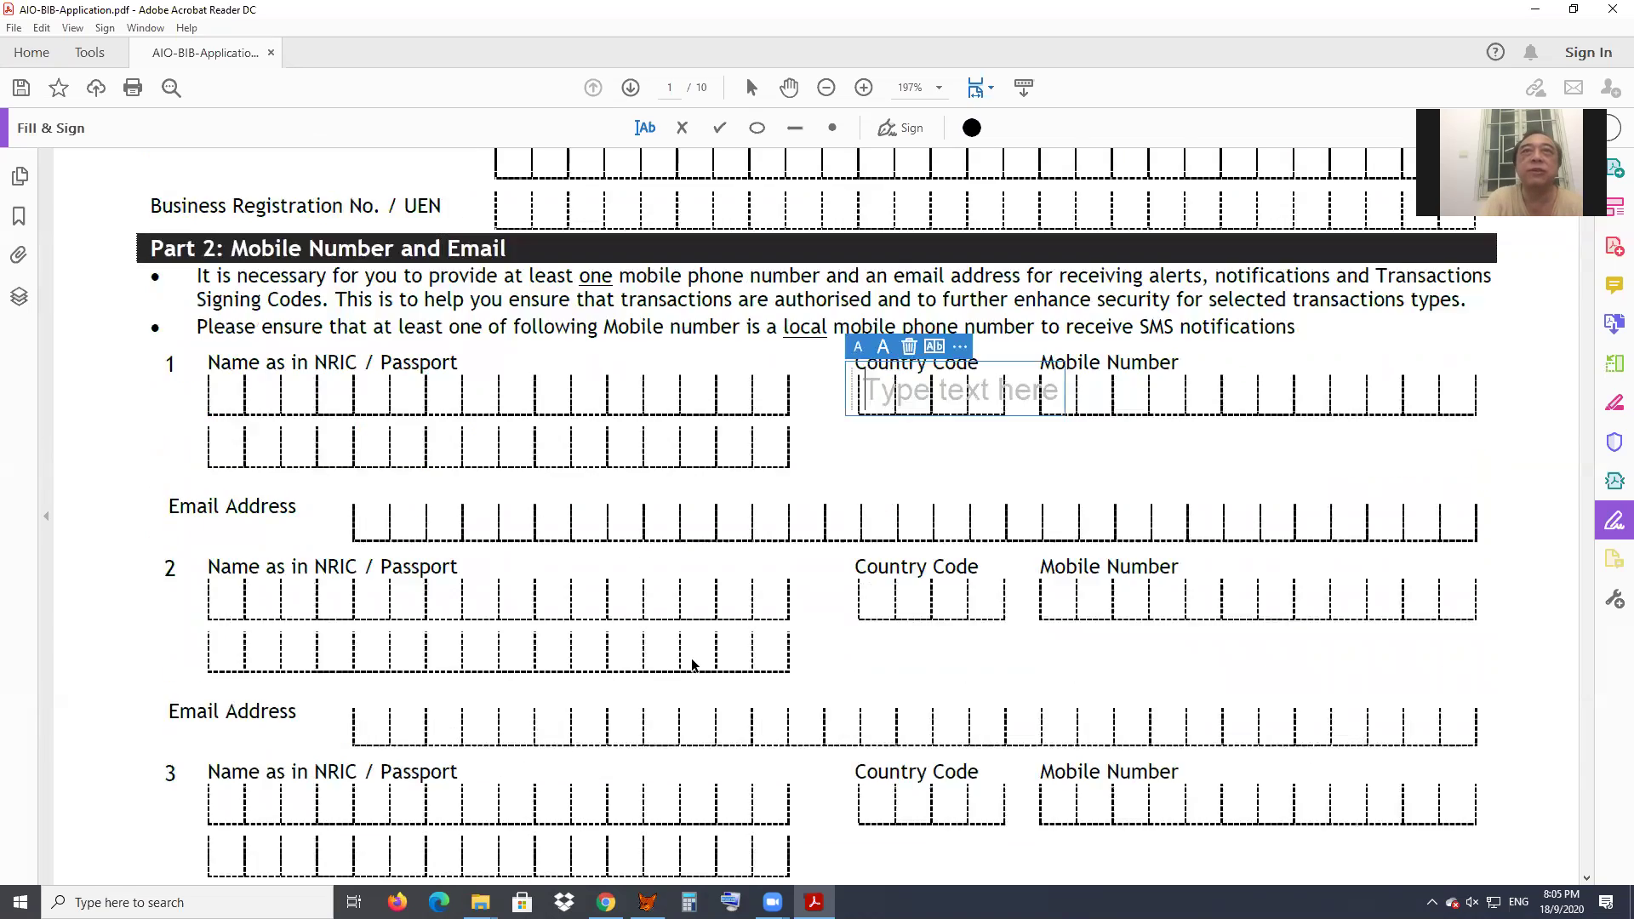
{"action": "scroll", "coordinate": [692, 665], "scroll_direction": "up", "scroll_amount": 5}
{"action": "scroll", "coordinate": [692, 664], "scroll_direction": "up", "scroll_amount": 2}
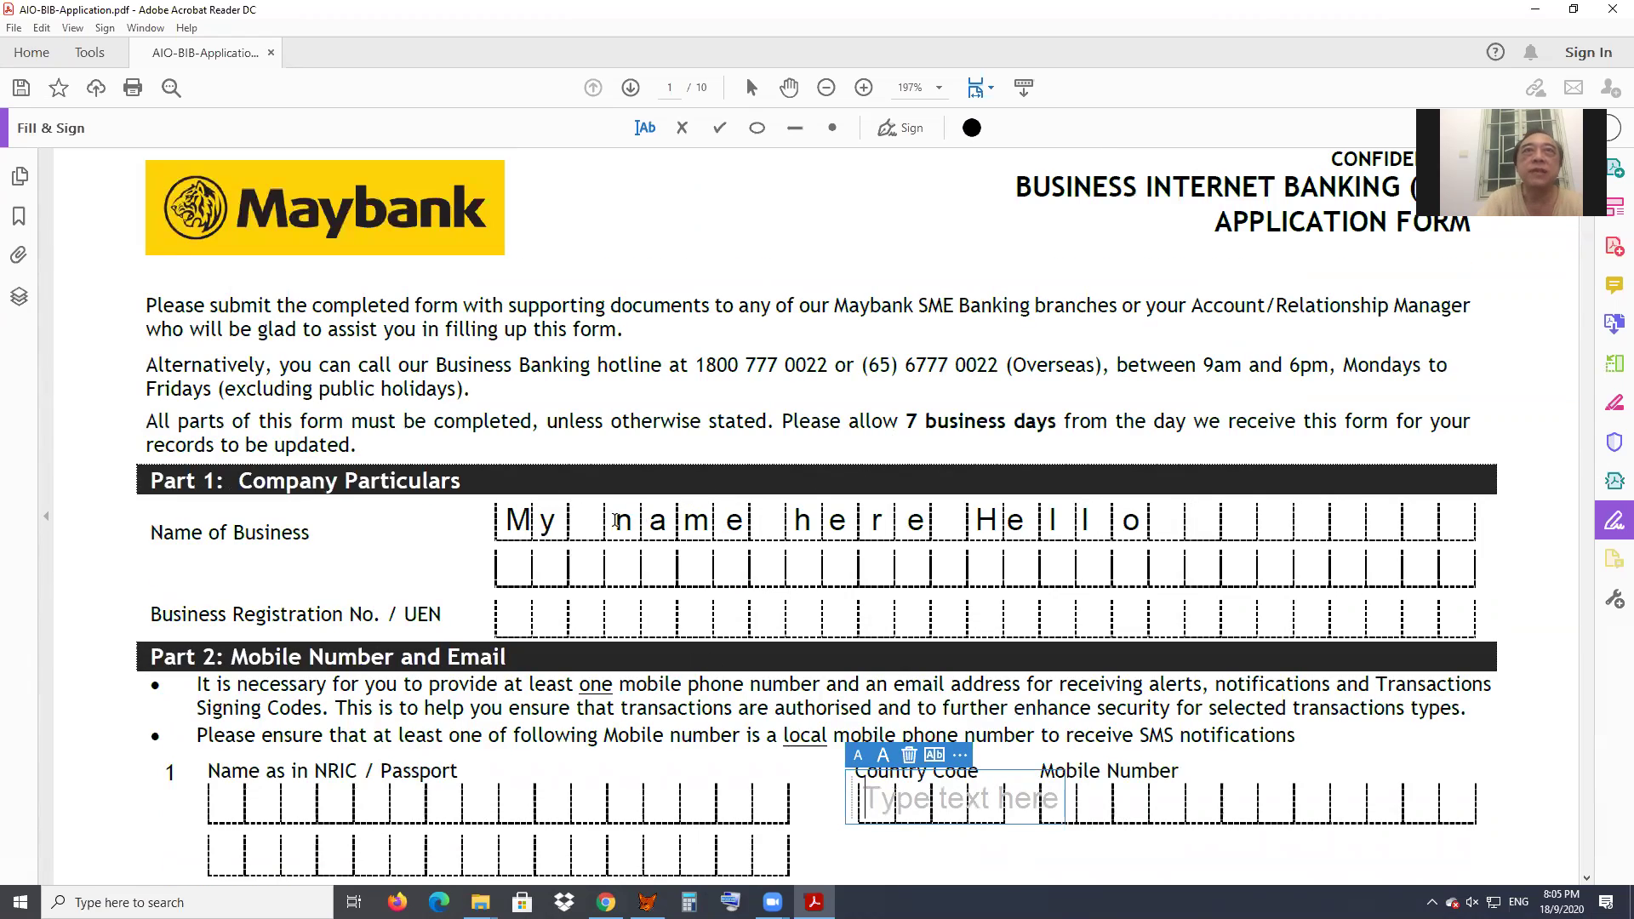
{"action": "left_click_drag", "start_coordinate": [617, 521], "coordinate": [746, 520]}
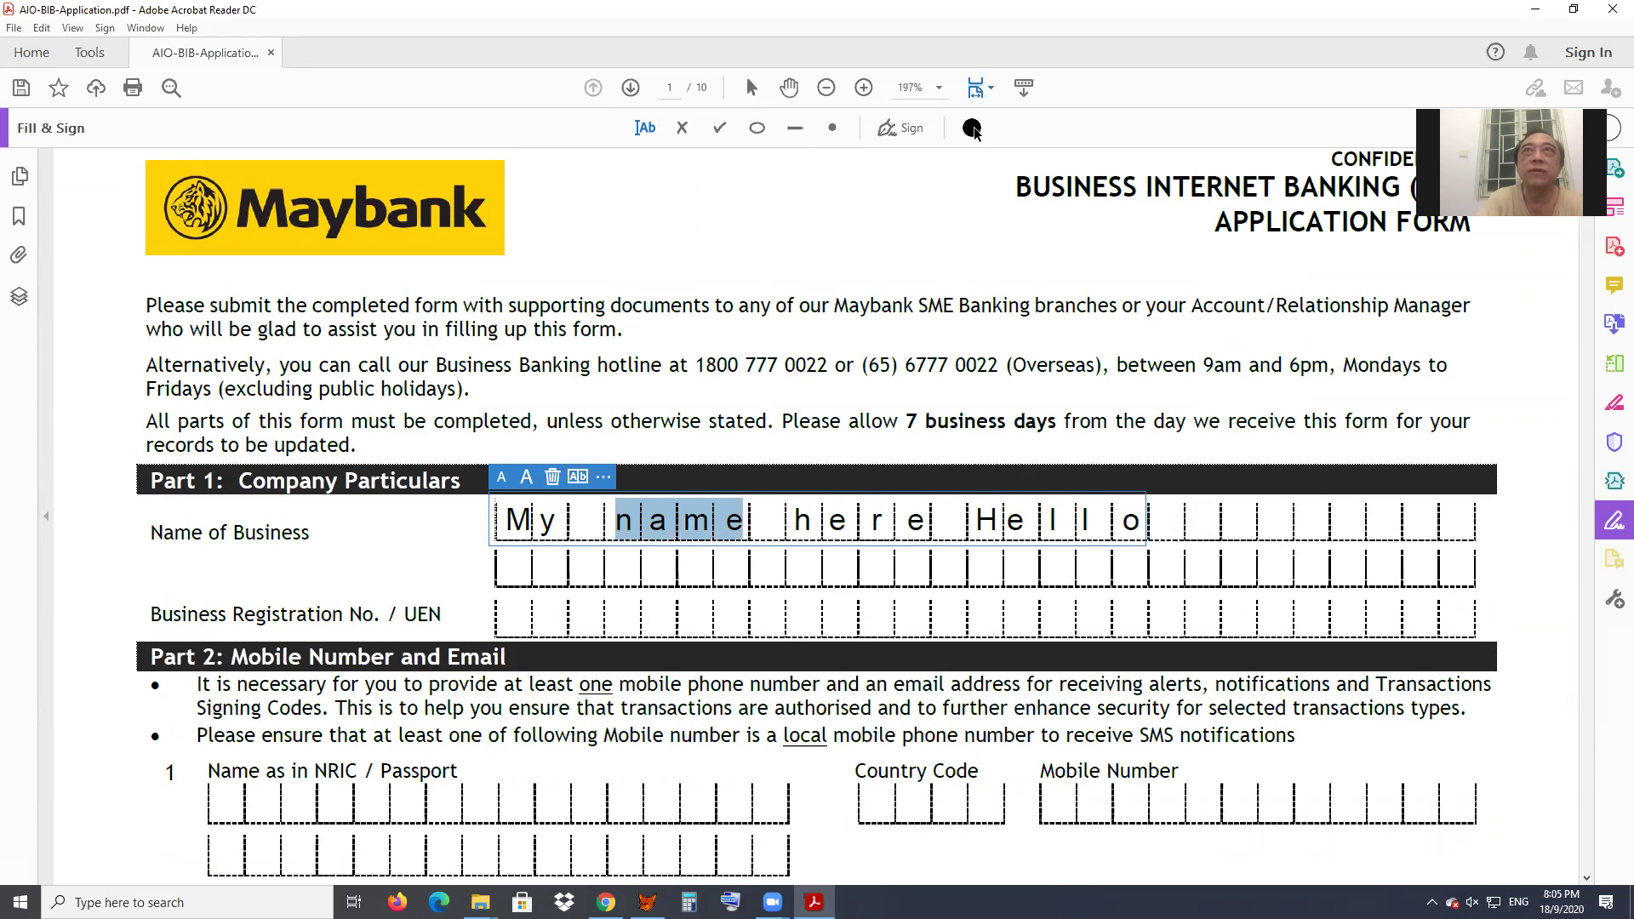
{"action": "left_click", "coordinate": [971, 128]}
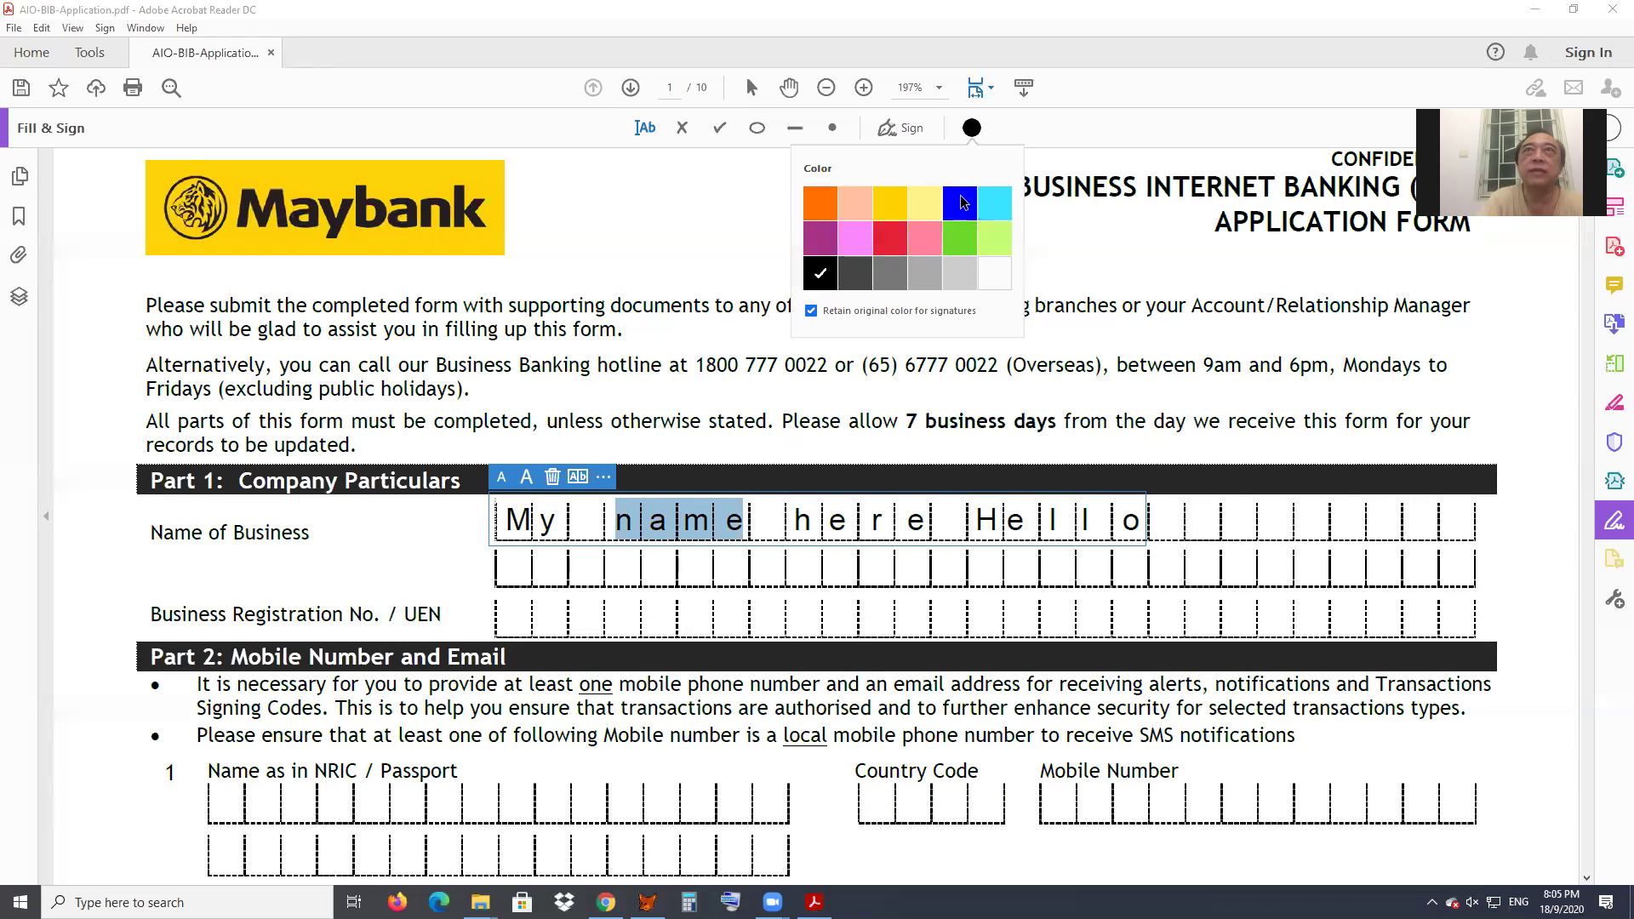
{"action": "left_click", "coordinate": [962, 204]}
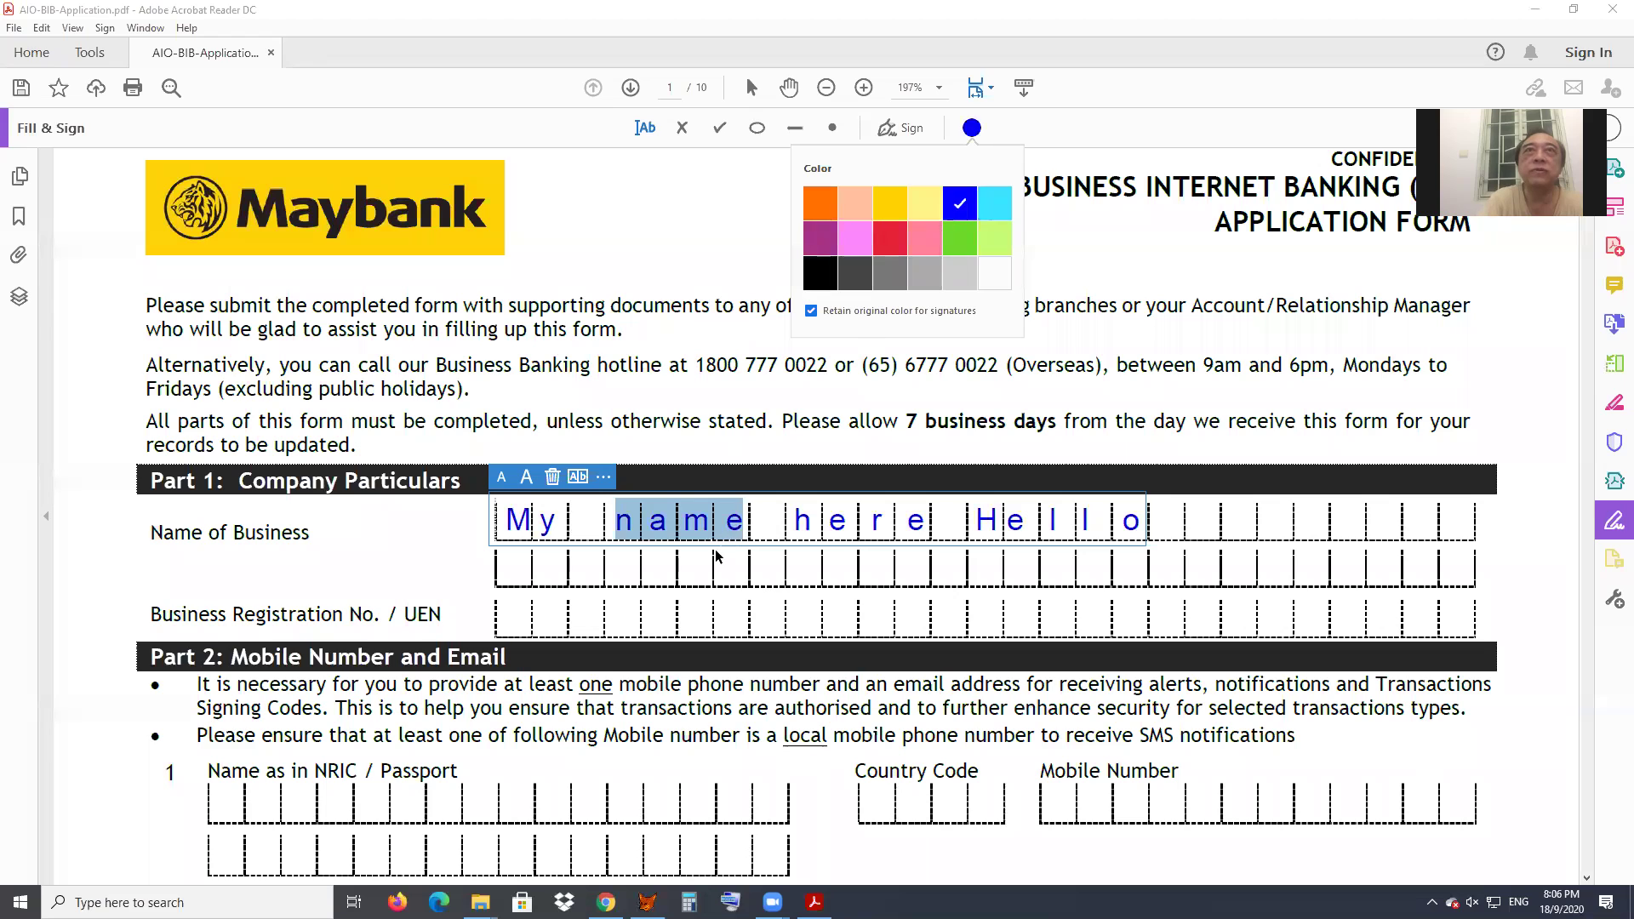
{"action": "left_click", "coordinate": [715, 577]}
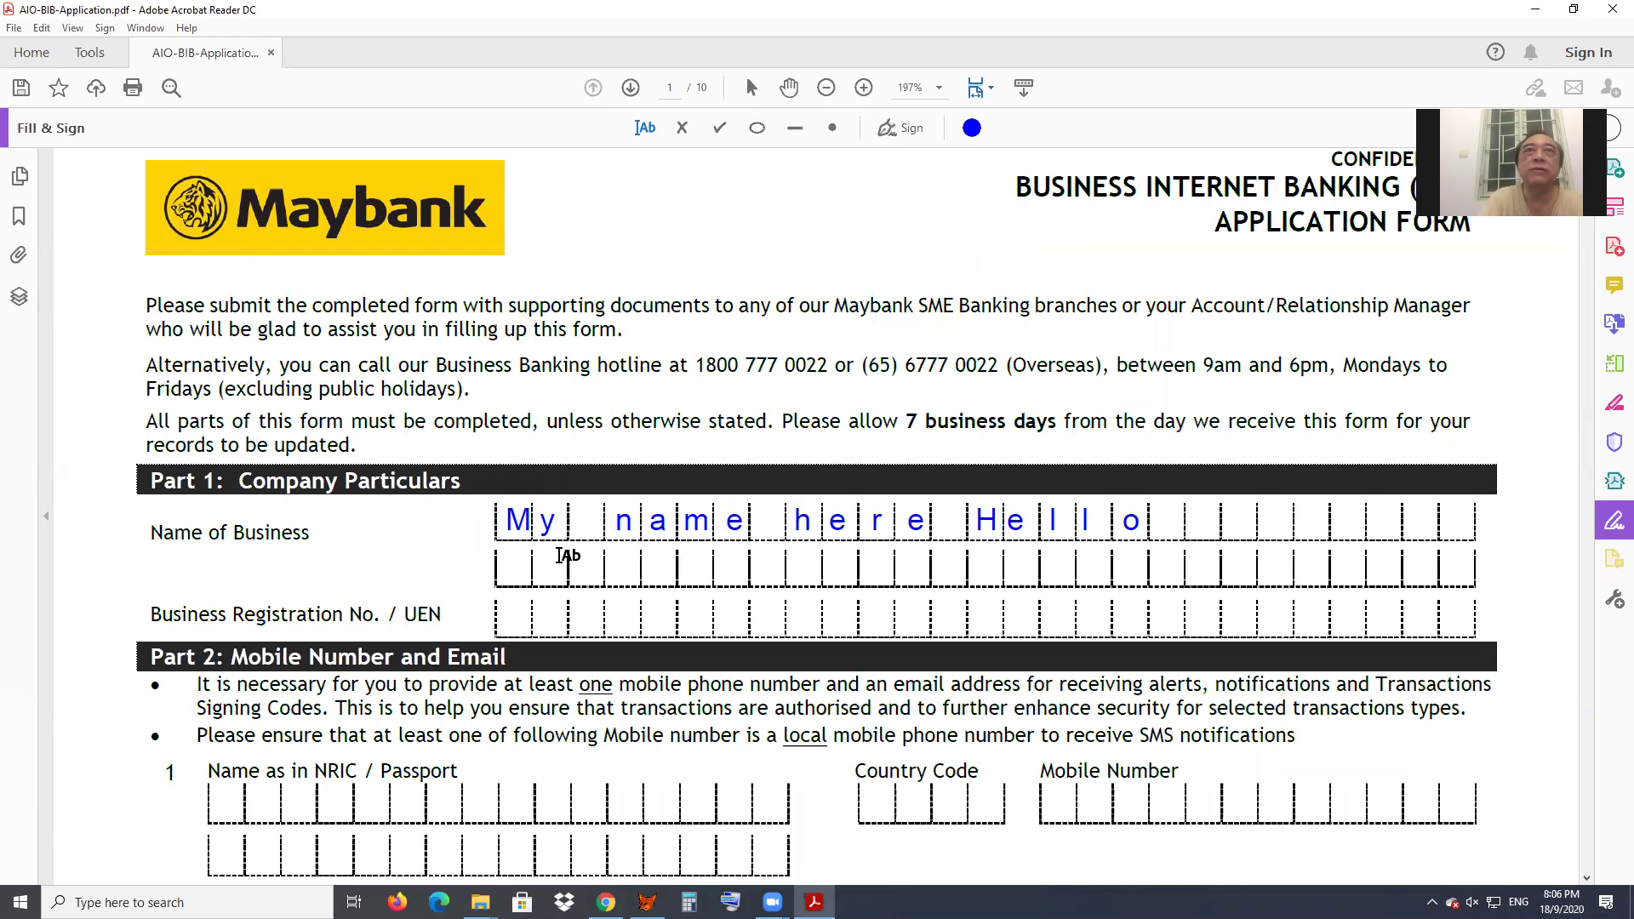
- Change the Name of Business entry's text colour to red
{"action": "left_click_drag", "start_coordinate": [624, 521], "coordinate": [746, 526]}
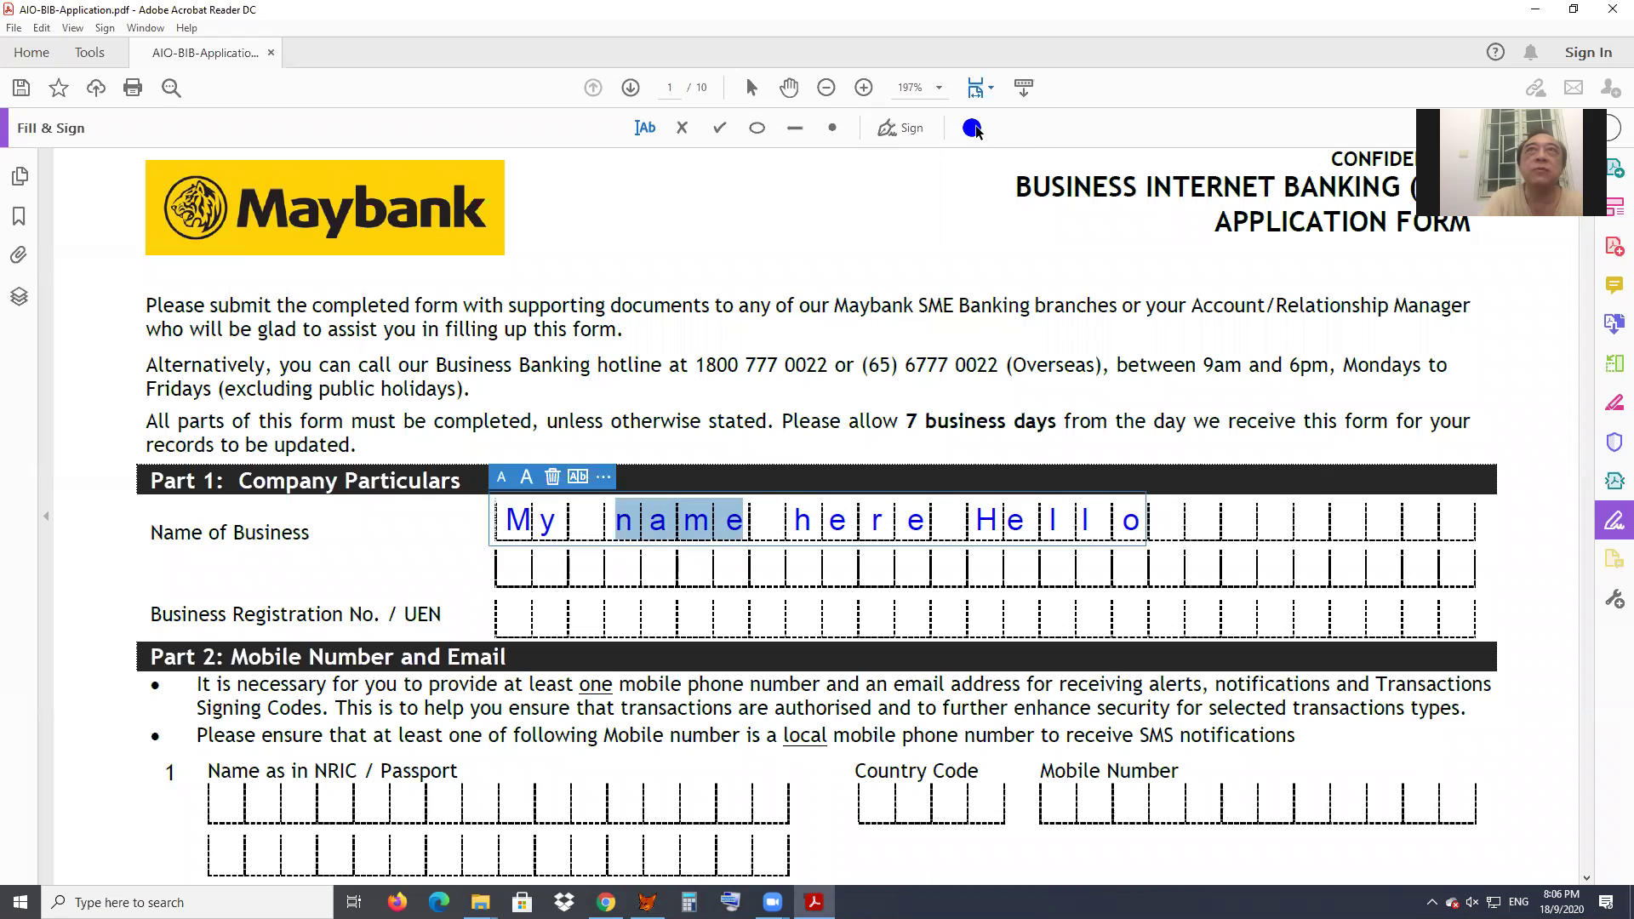
{"action": "left_click", "coordinate": [972, 128]}
{"action": "left_click", "coordinate": [889, 238]}
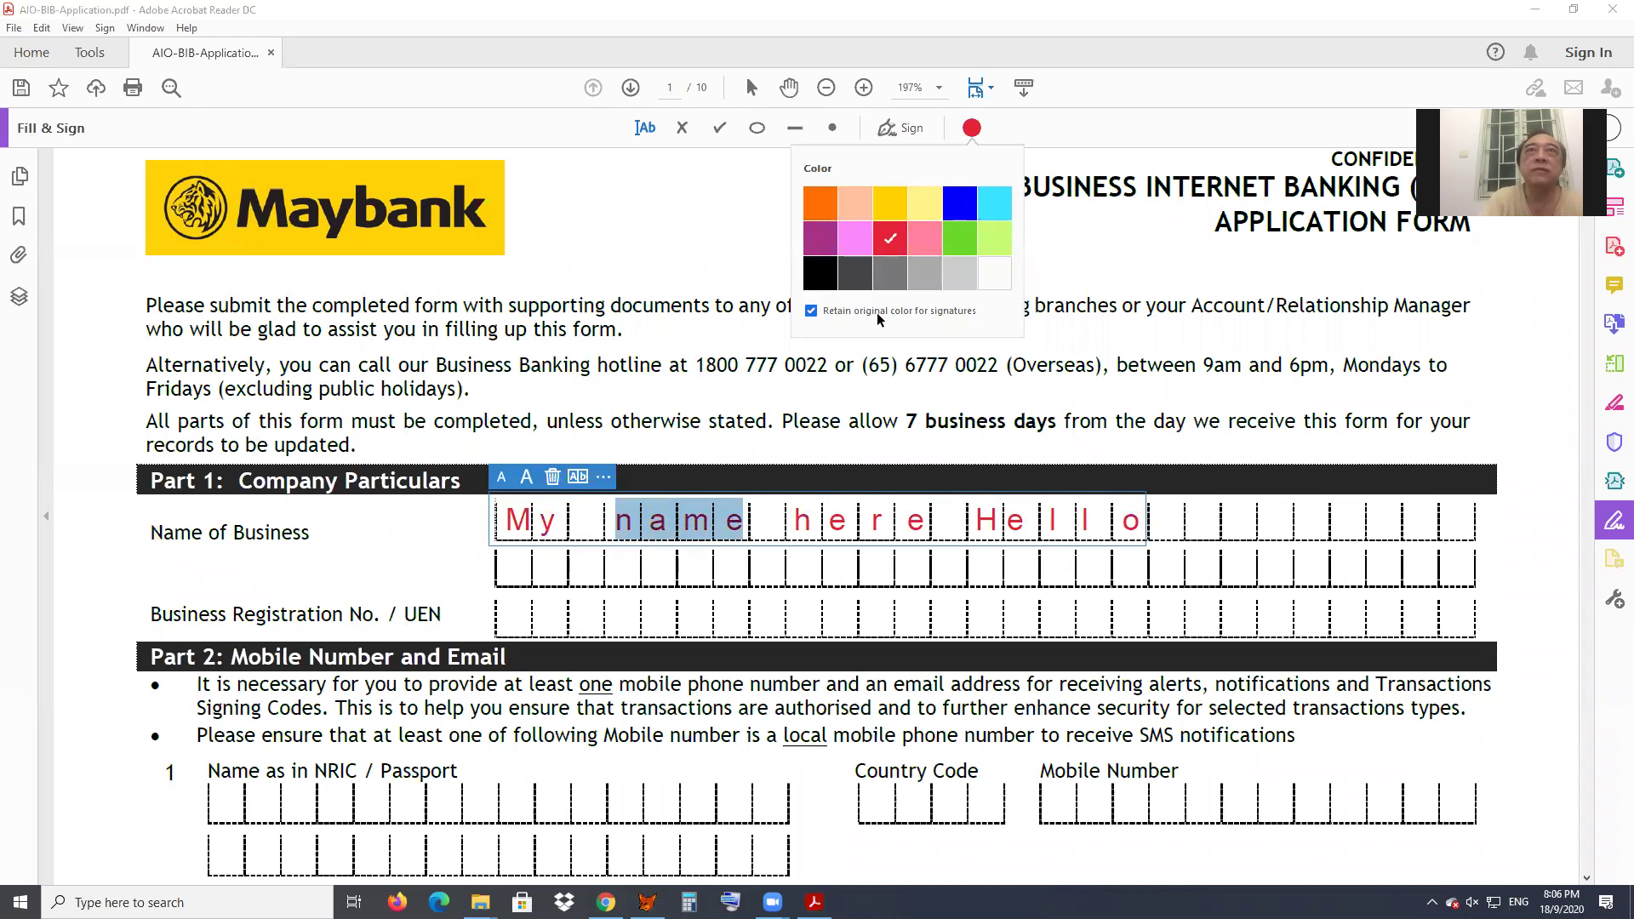
{"action": "left_click", "coordinate": [858, 587]}
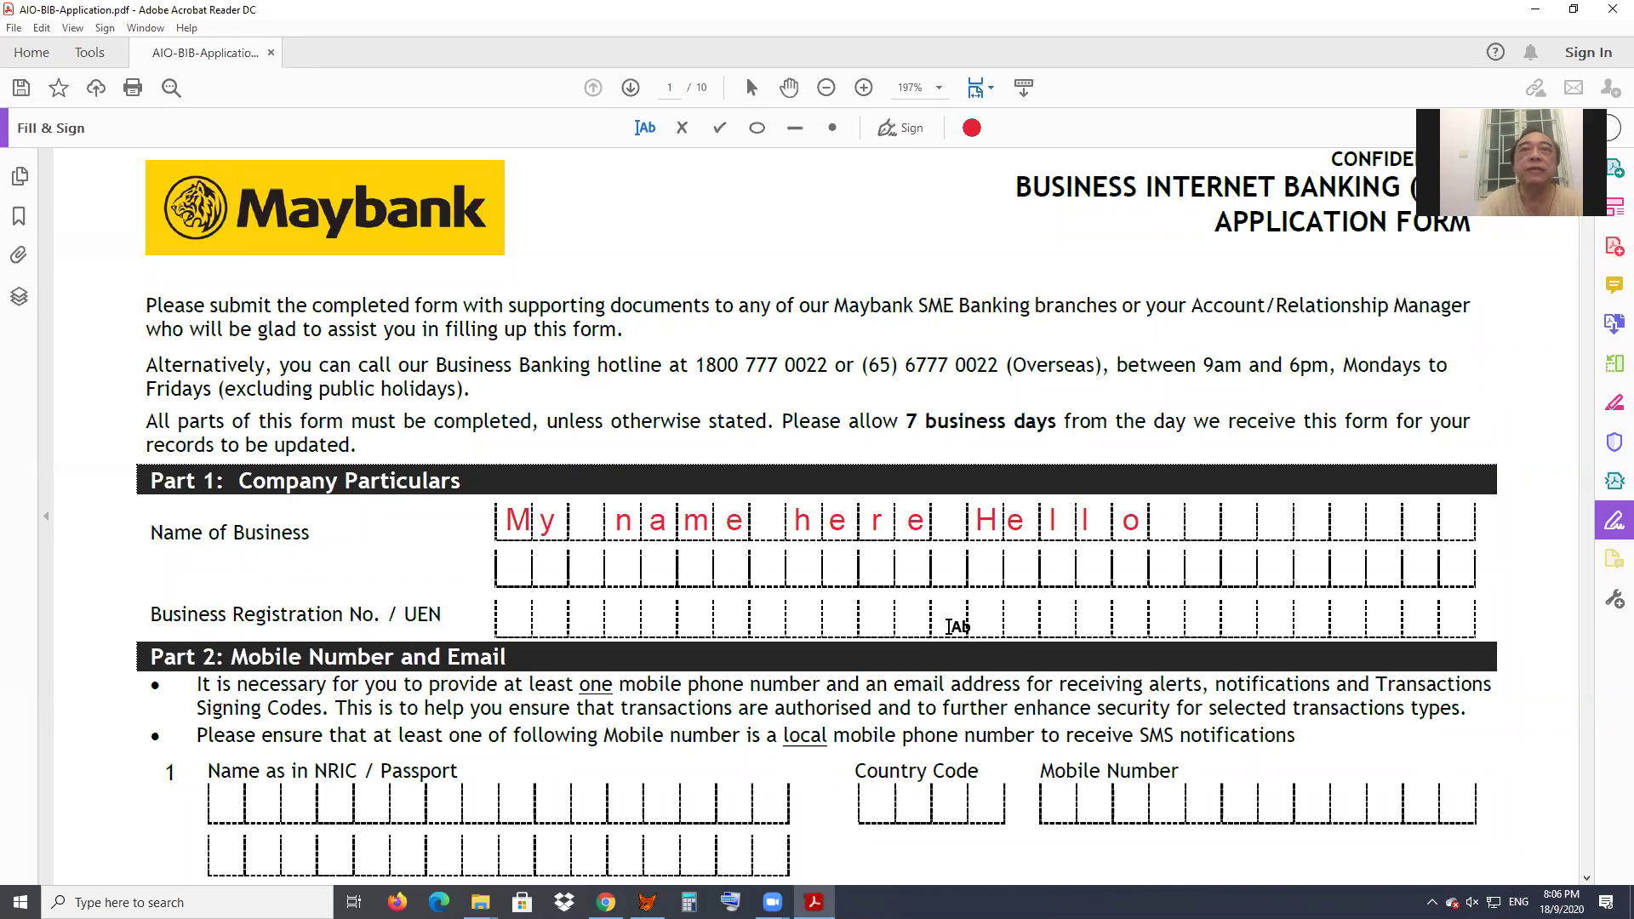
{"action": "left_click", "coordinate": [509, 520]}
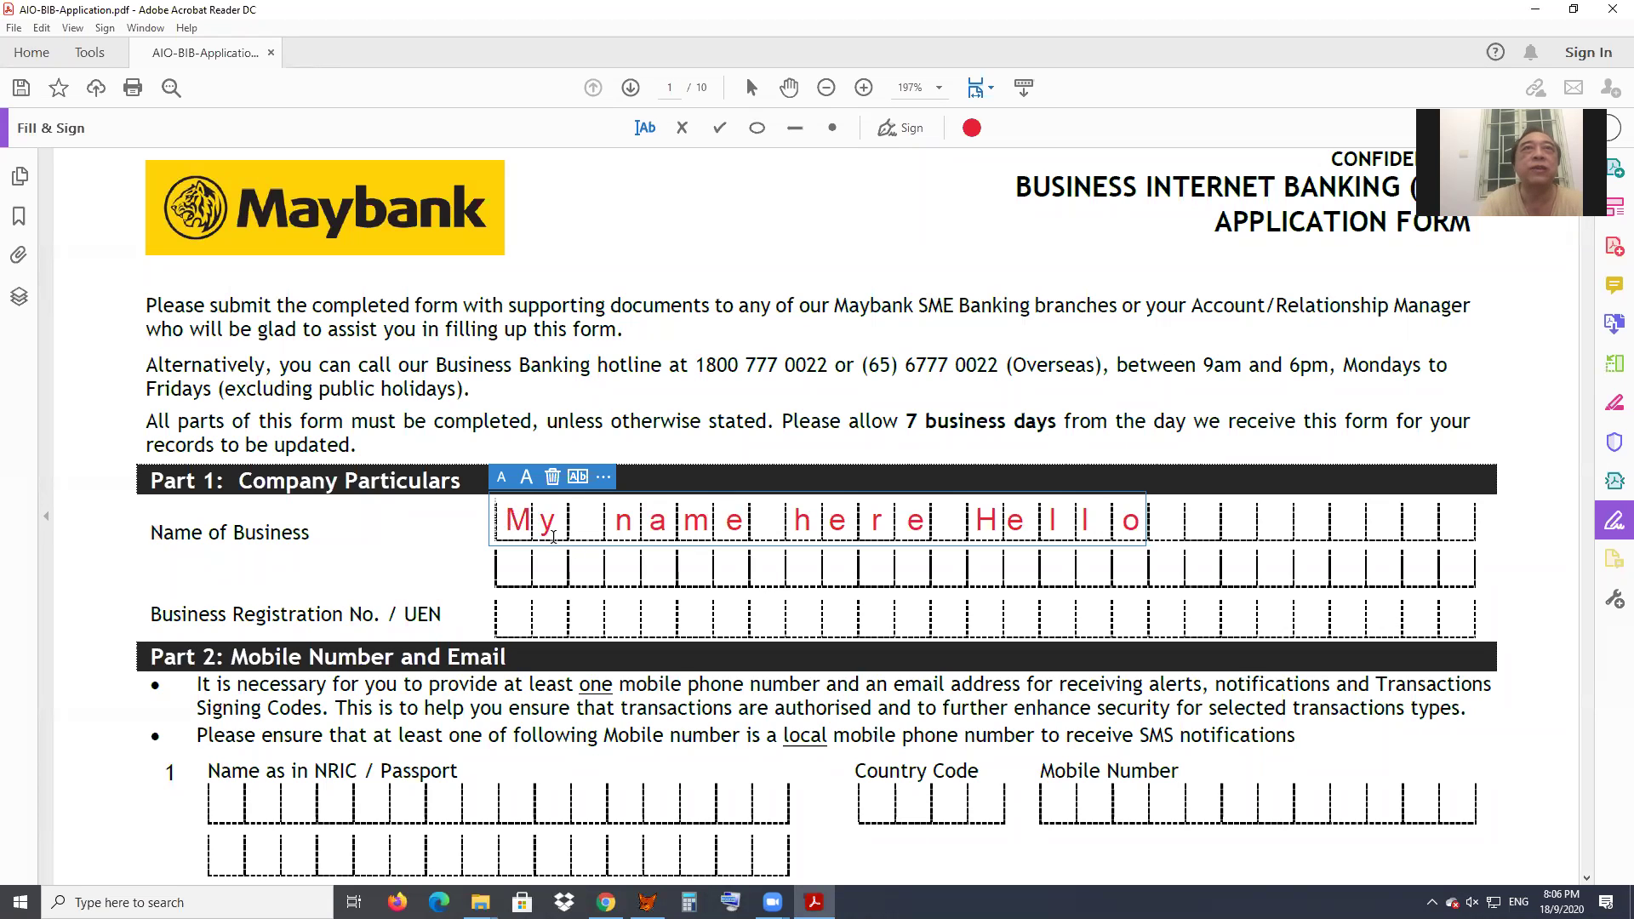
- Add a text entry of repeated dashes and align it over "unless otherwise stated" in the instructions to strike out the words
{"action": "left_click", "coordinate": [553, 423]}
{"action": "left_click", "coordinate": [552, 423]}
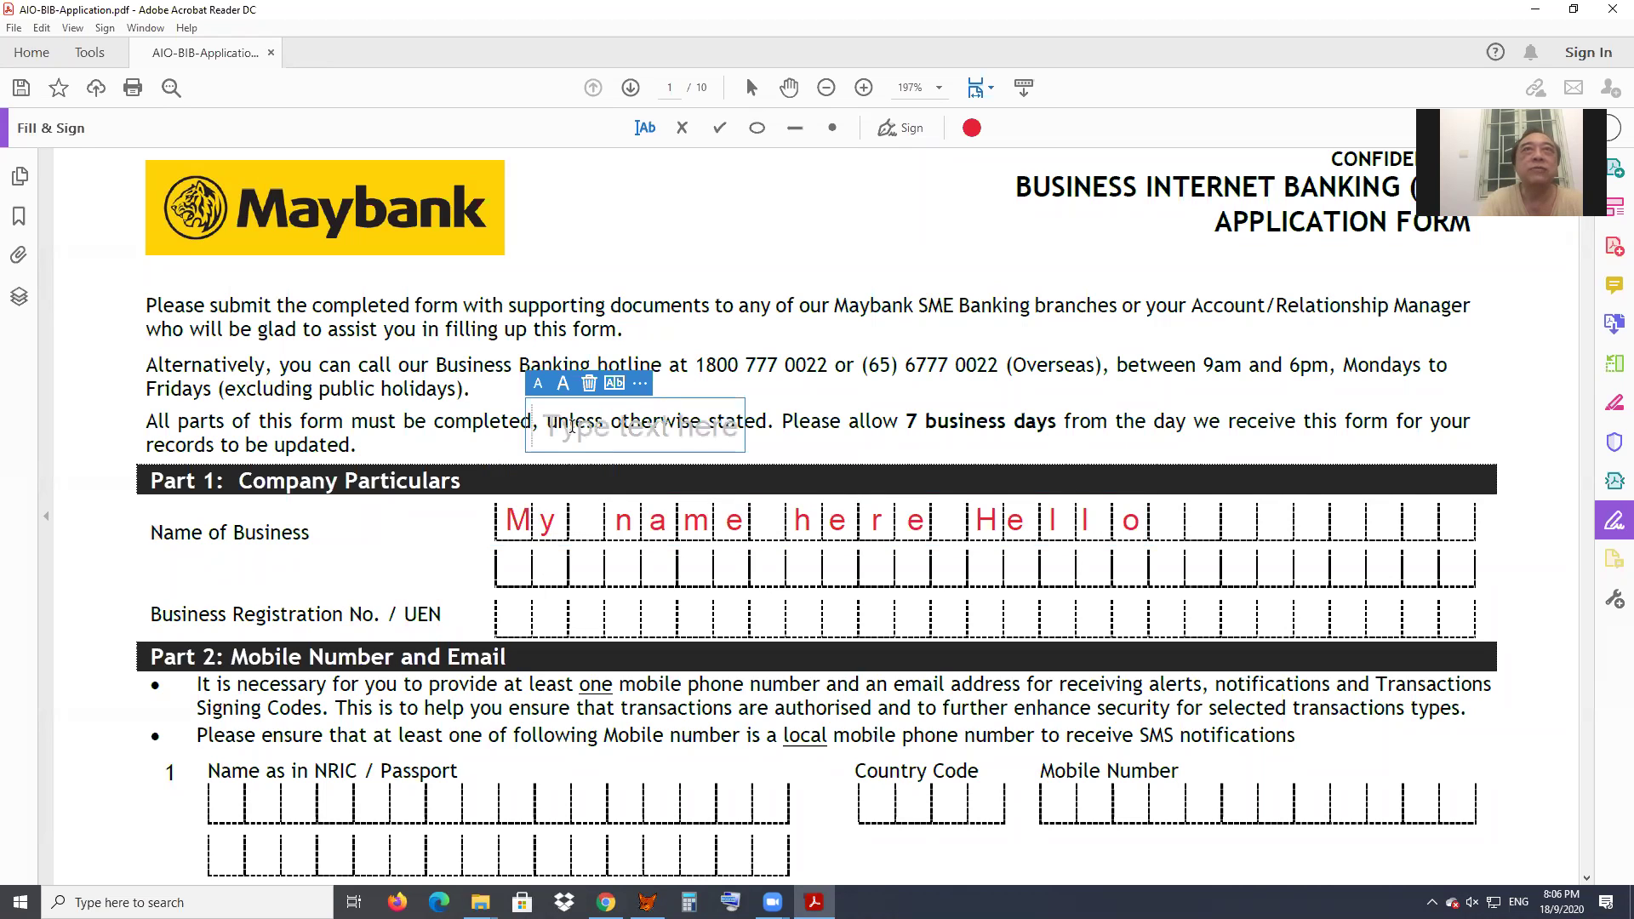
{"action": "type", "text": "-"}
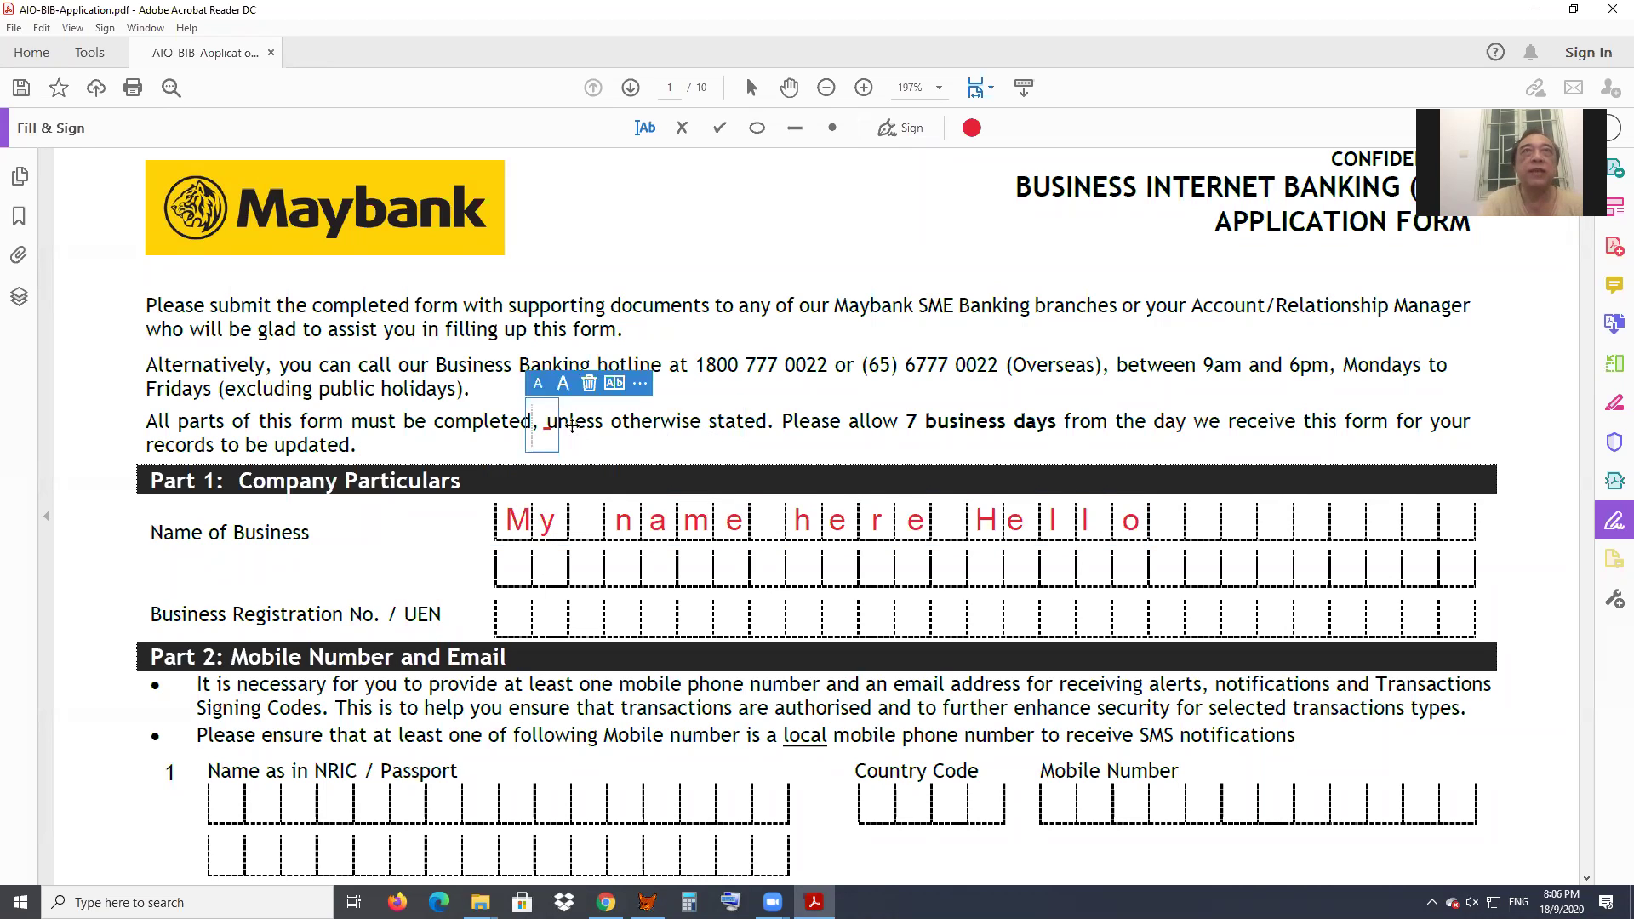
{"action": "left_click", "coordinate": [572, 426]}
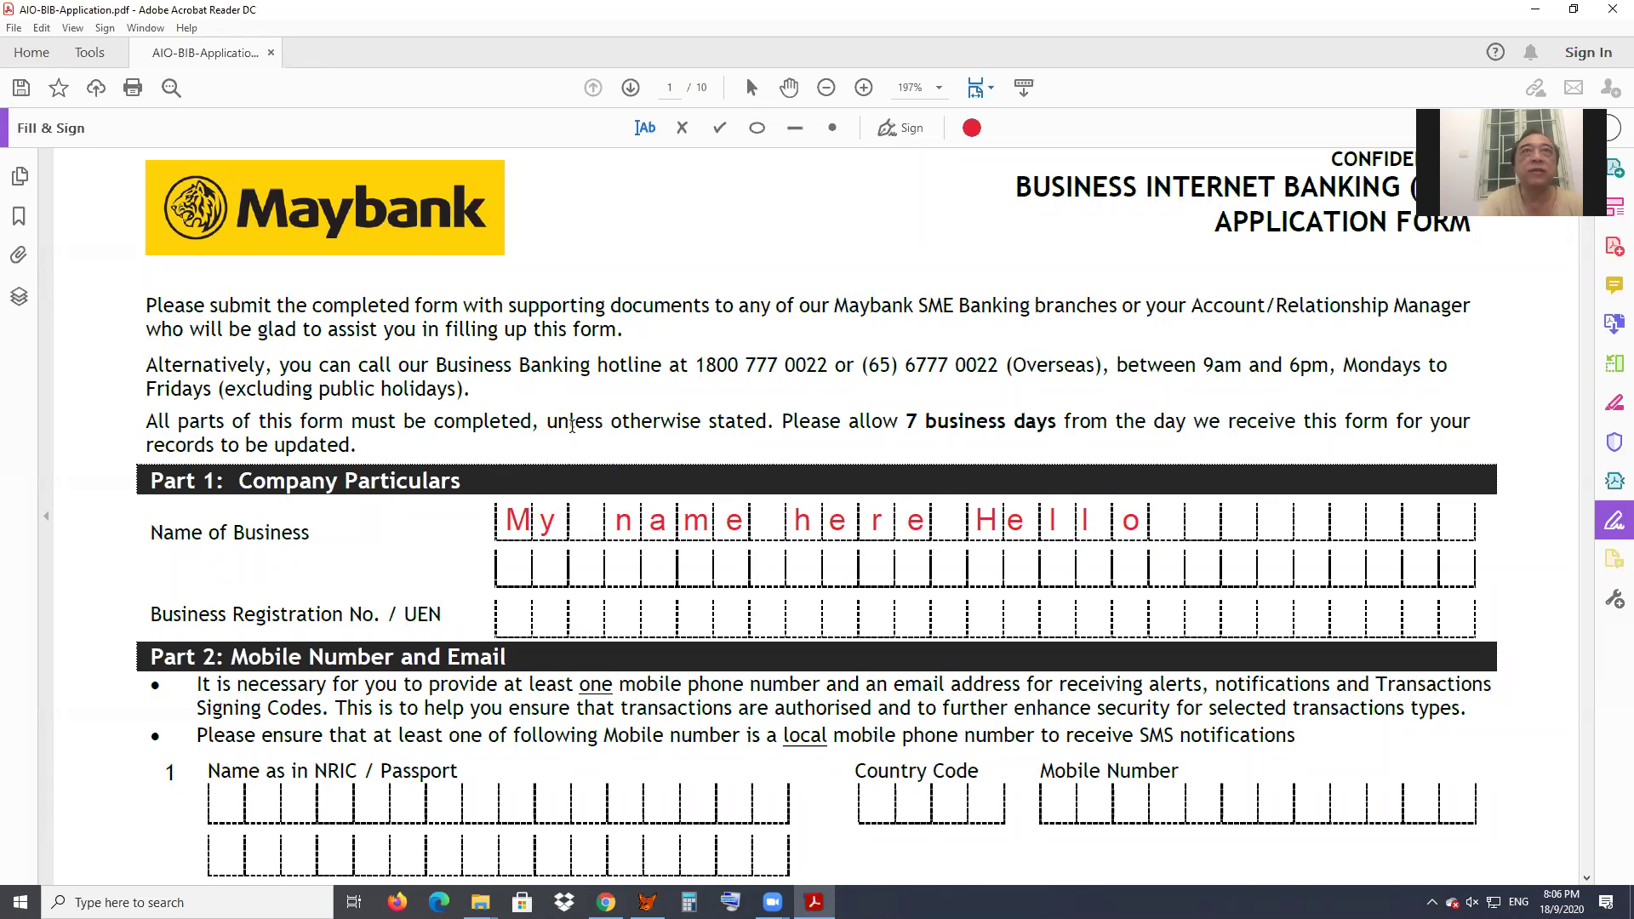
{"action": "left_click", "coordinate": [602, 465]}
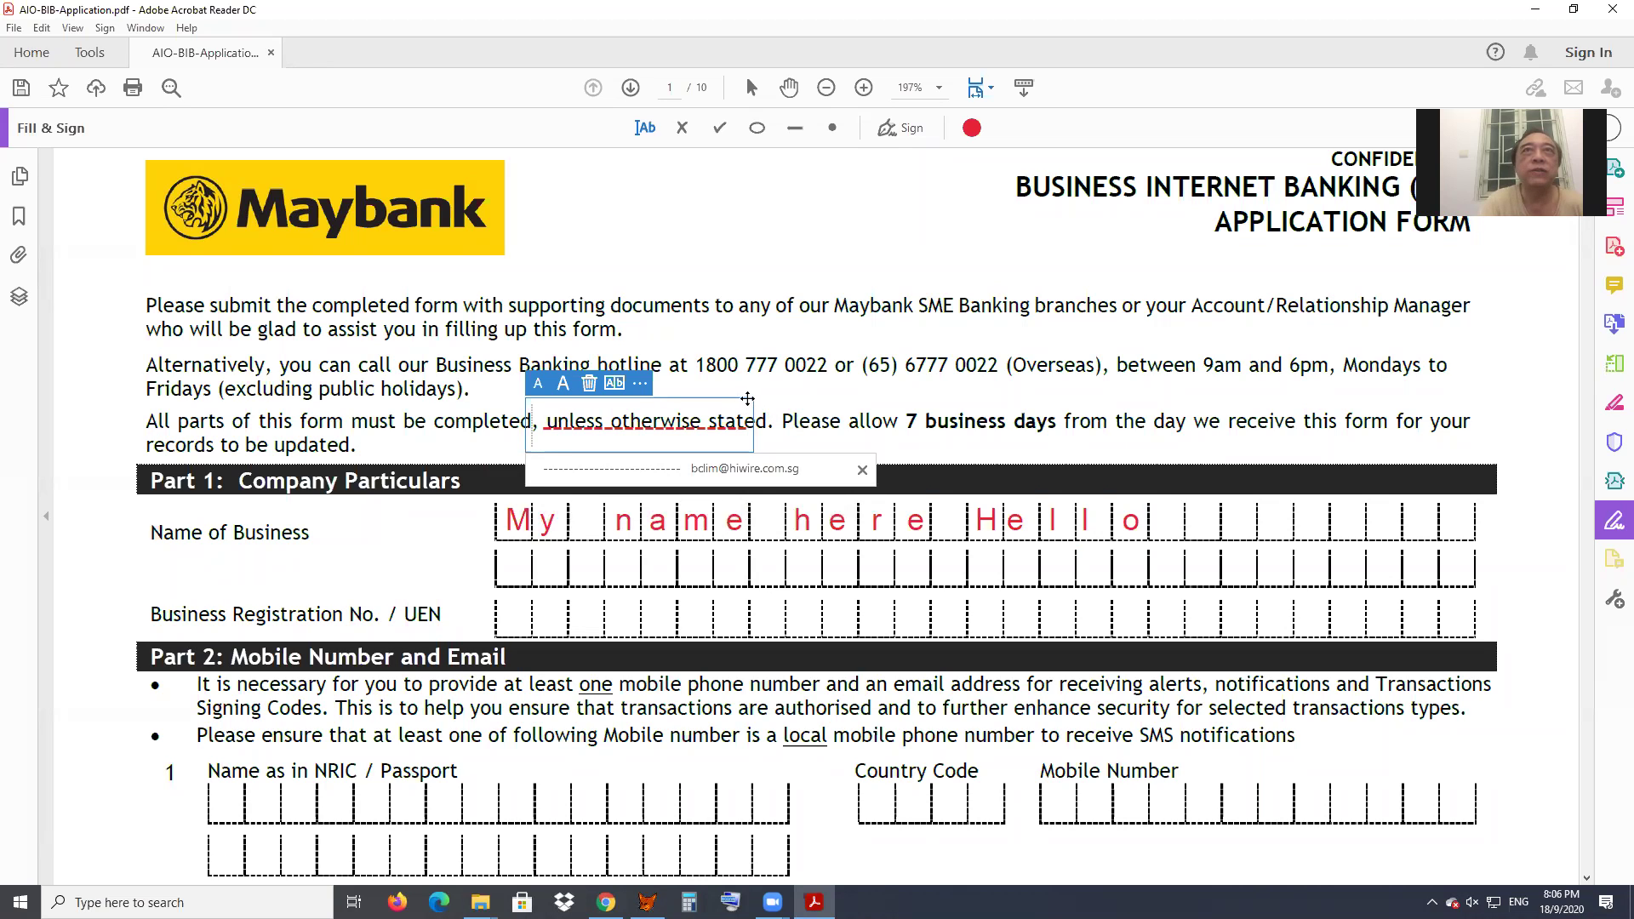
{"action": "left_click_drag", "start_coordinate": [747, 402], "coordinate": [755, 396]}
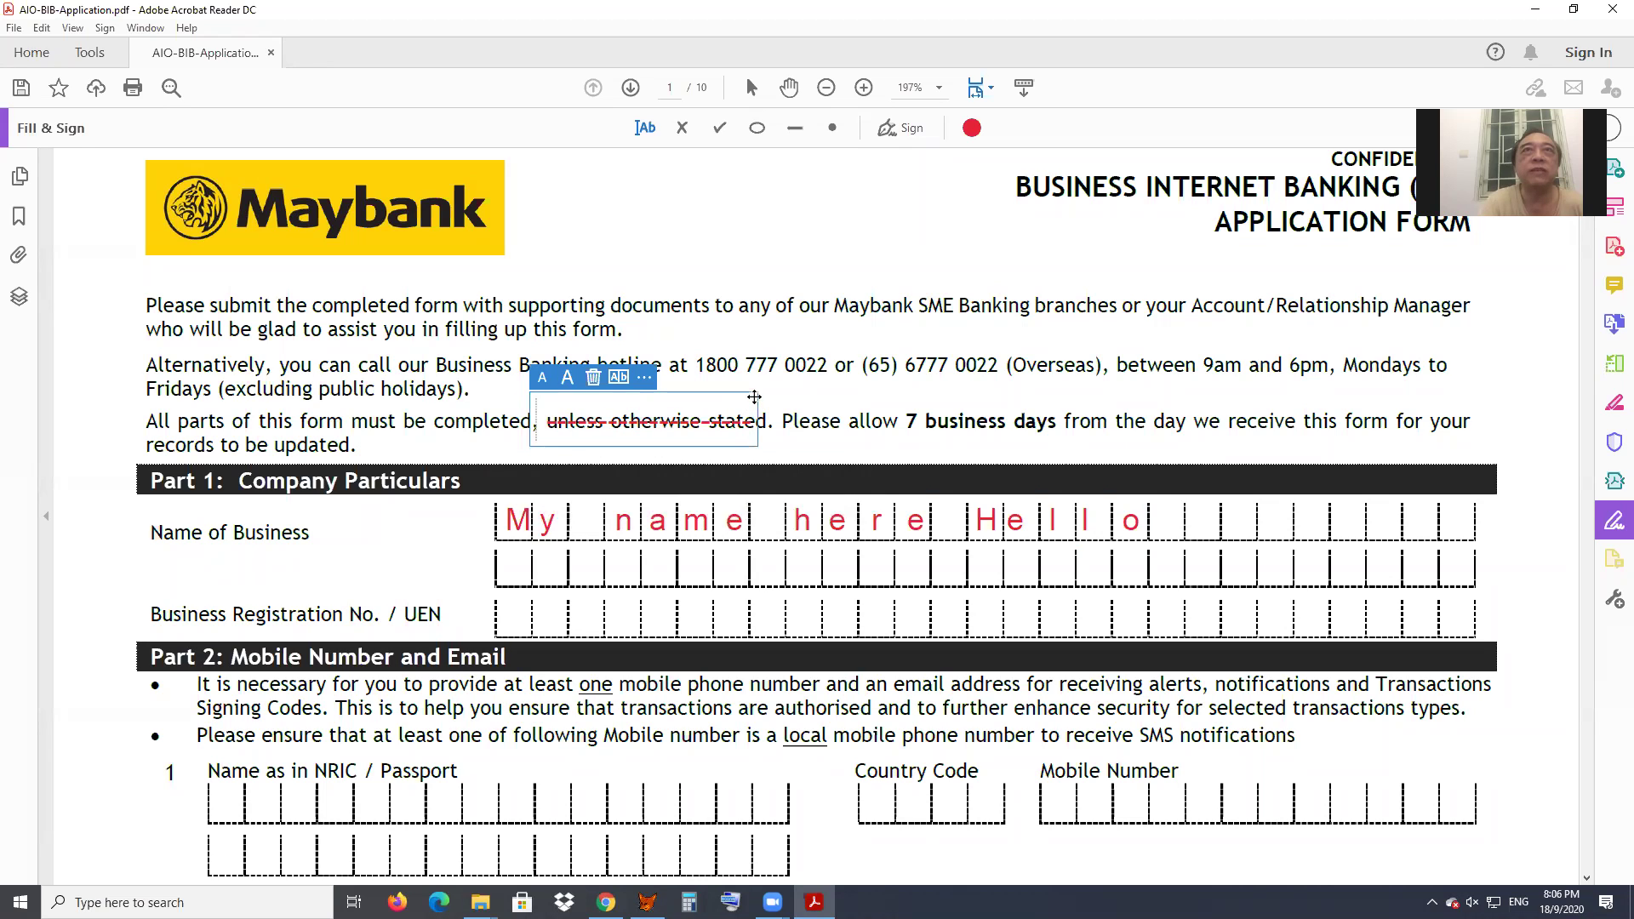
- Change the dashed strike-out line's colour to black and finish editing it
{"action": "left_click", "coordinate": [972, 129]}
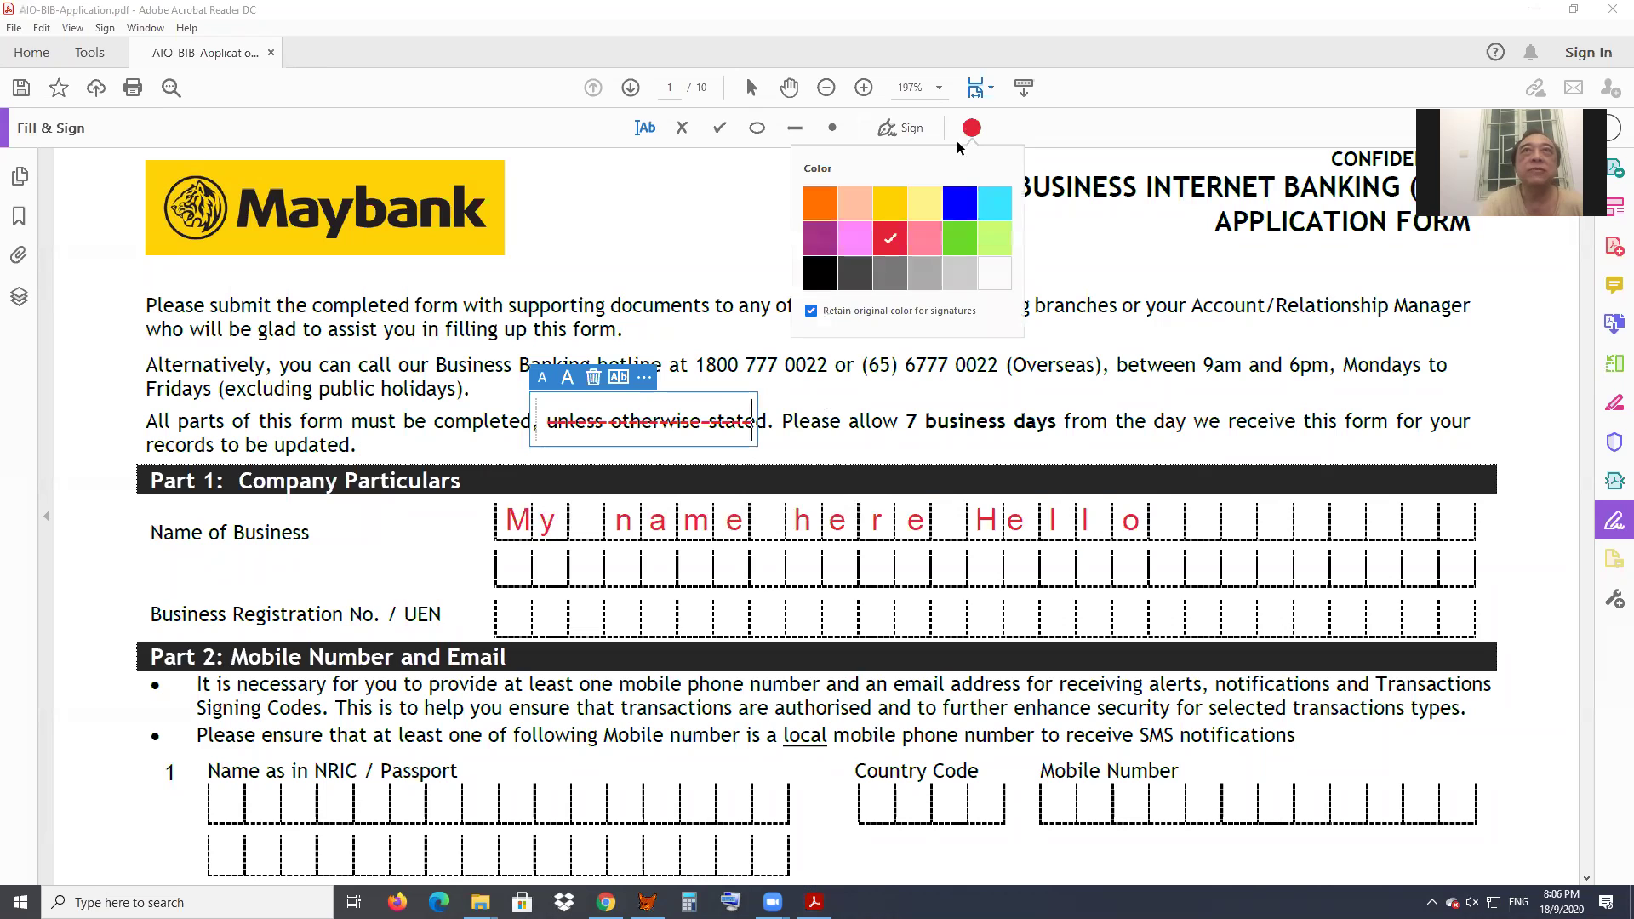
{"action": "left_click", "coordinate": [819, 272]}
{"action": "left_click", "coordinate": [833, 443]}
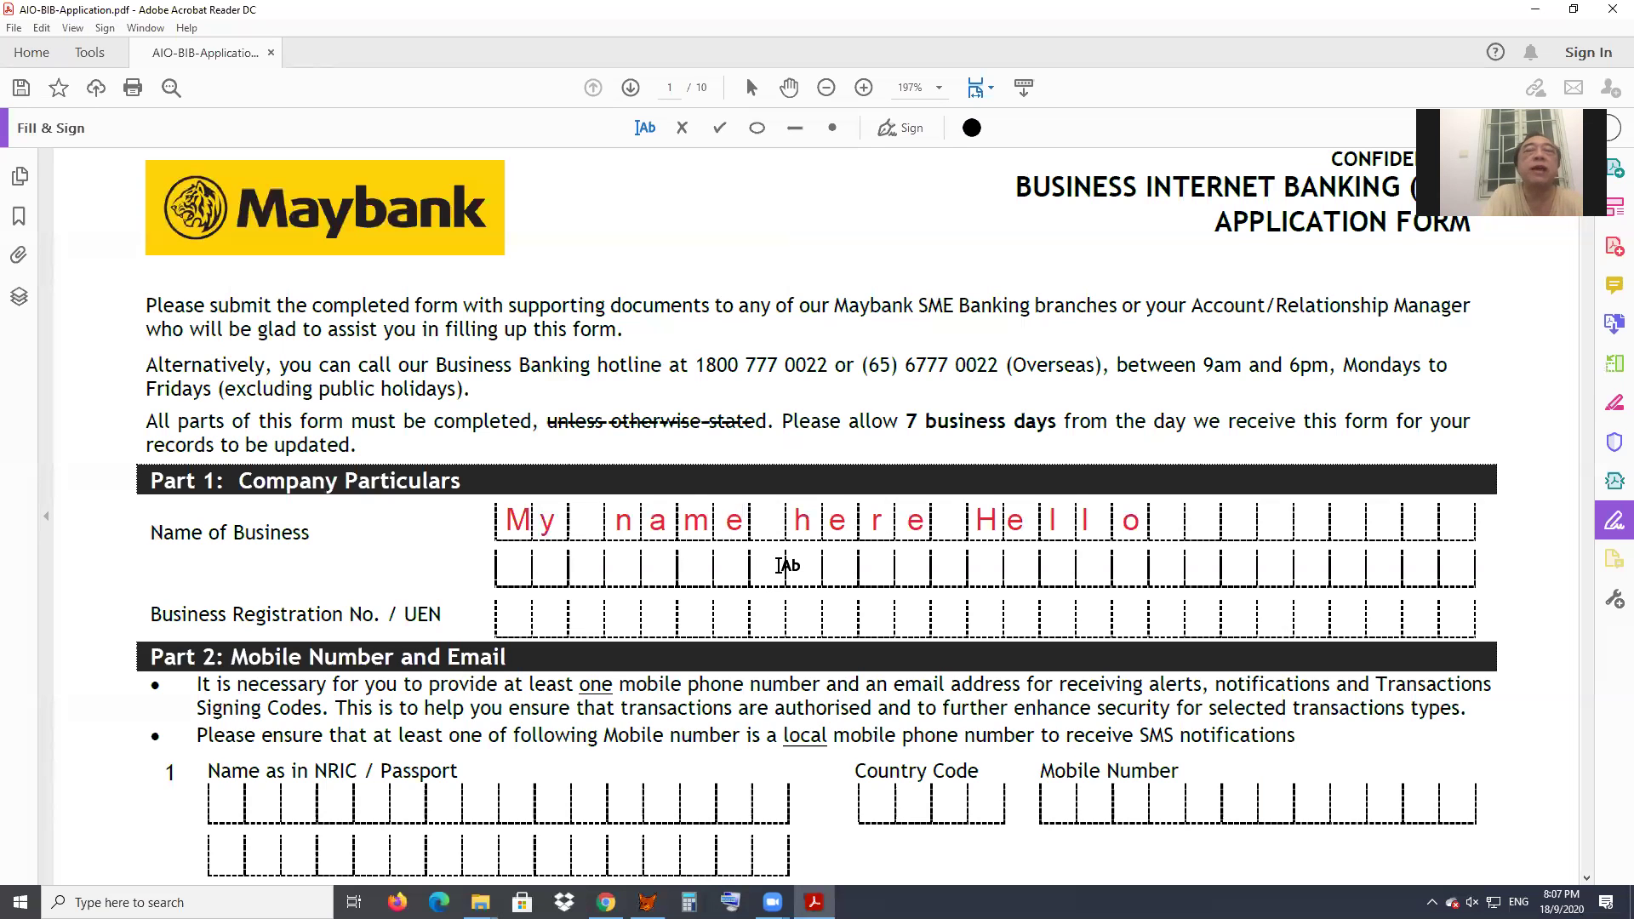
- Place the saved signature below the Name of Business label and shrink it to fit above Business Registration No. / UEN
{"action": "scroll", "coordinate": [847, 573], "scroll_direction": "down", "scroll_amount": 6}
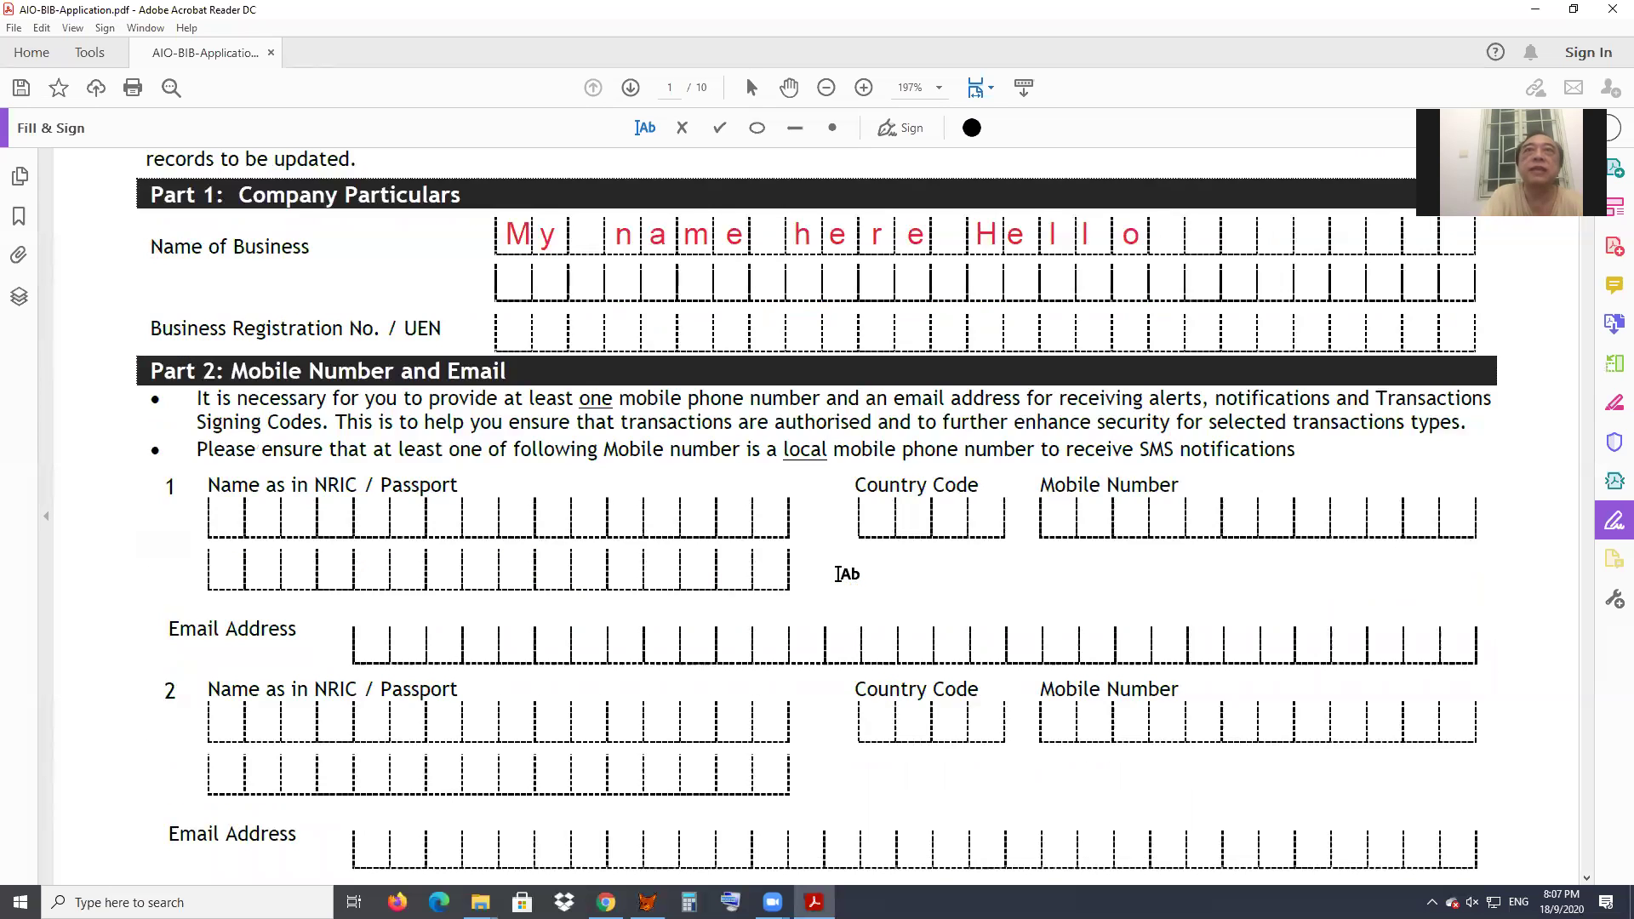
{"action": "scroll", "coordinate": [837, 573], "scroll_direction": "up", "scroll_amount": 6}
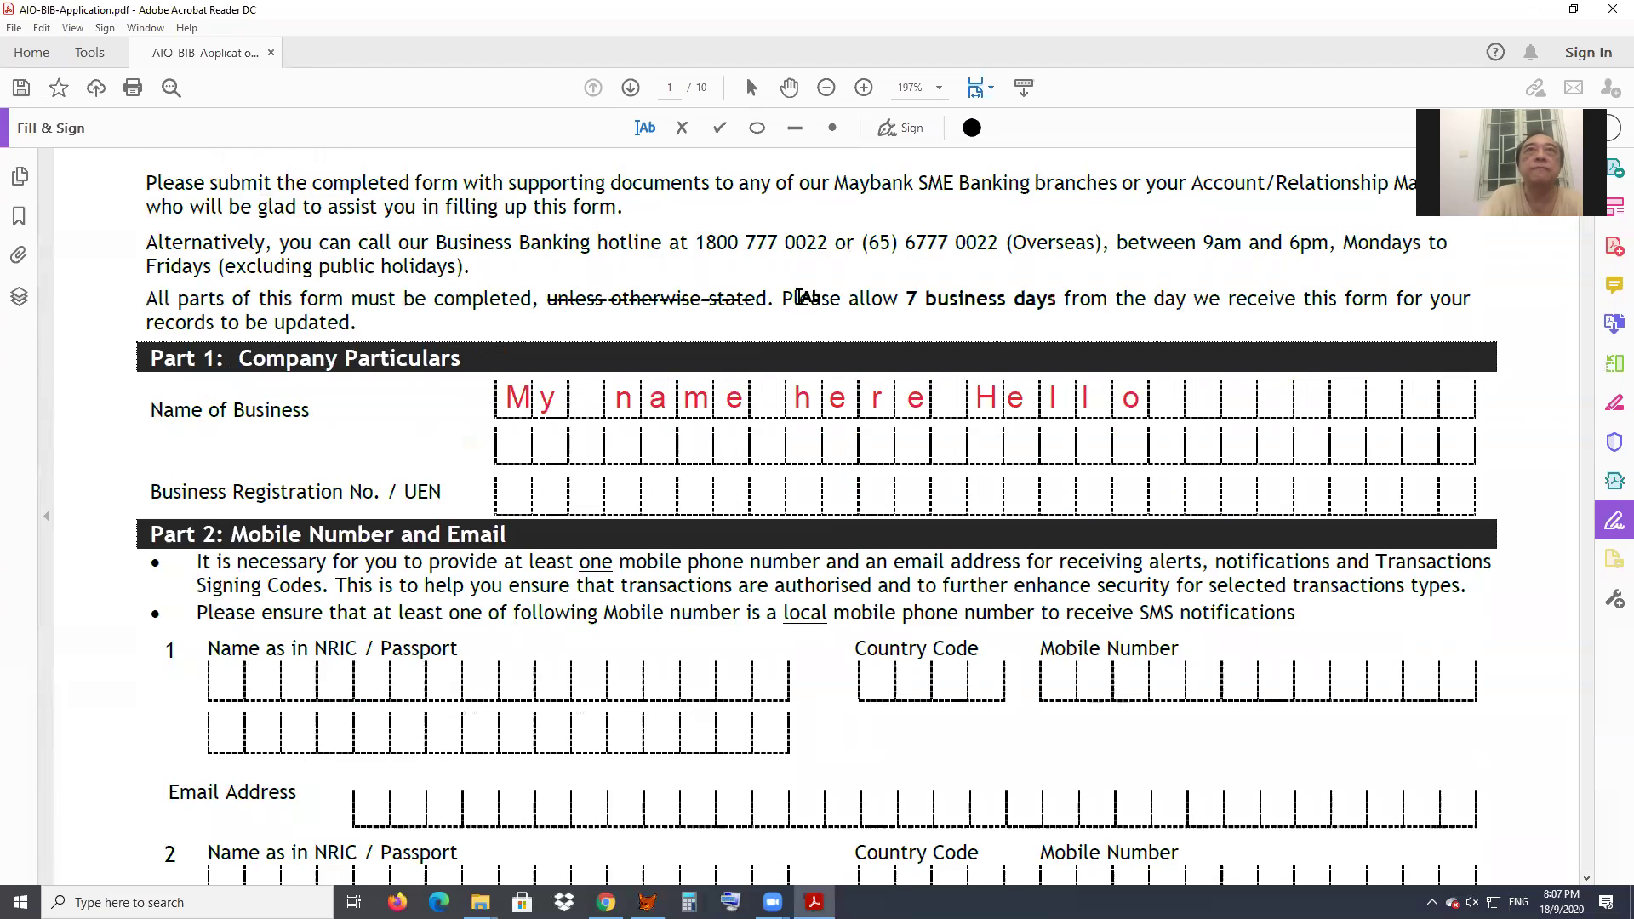
{"action": "left_click", "coordinate": [895, 125]}
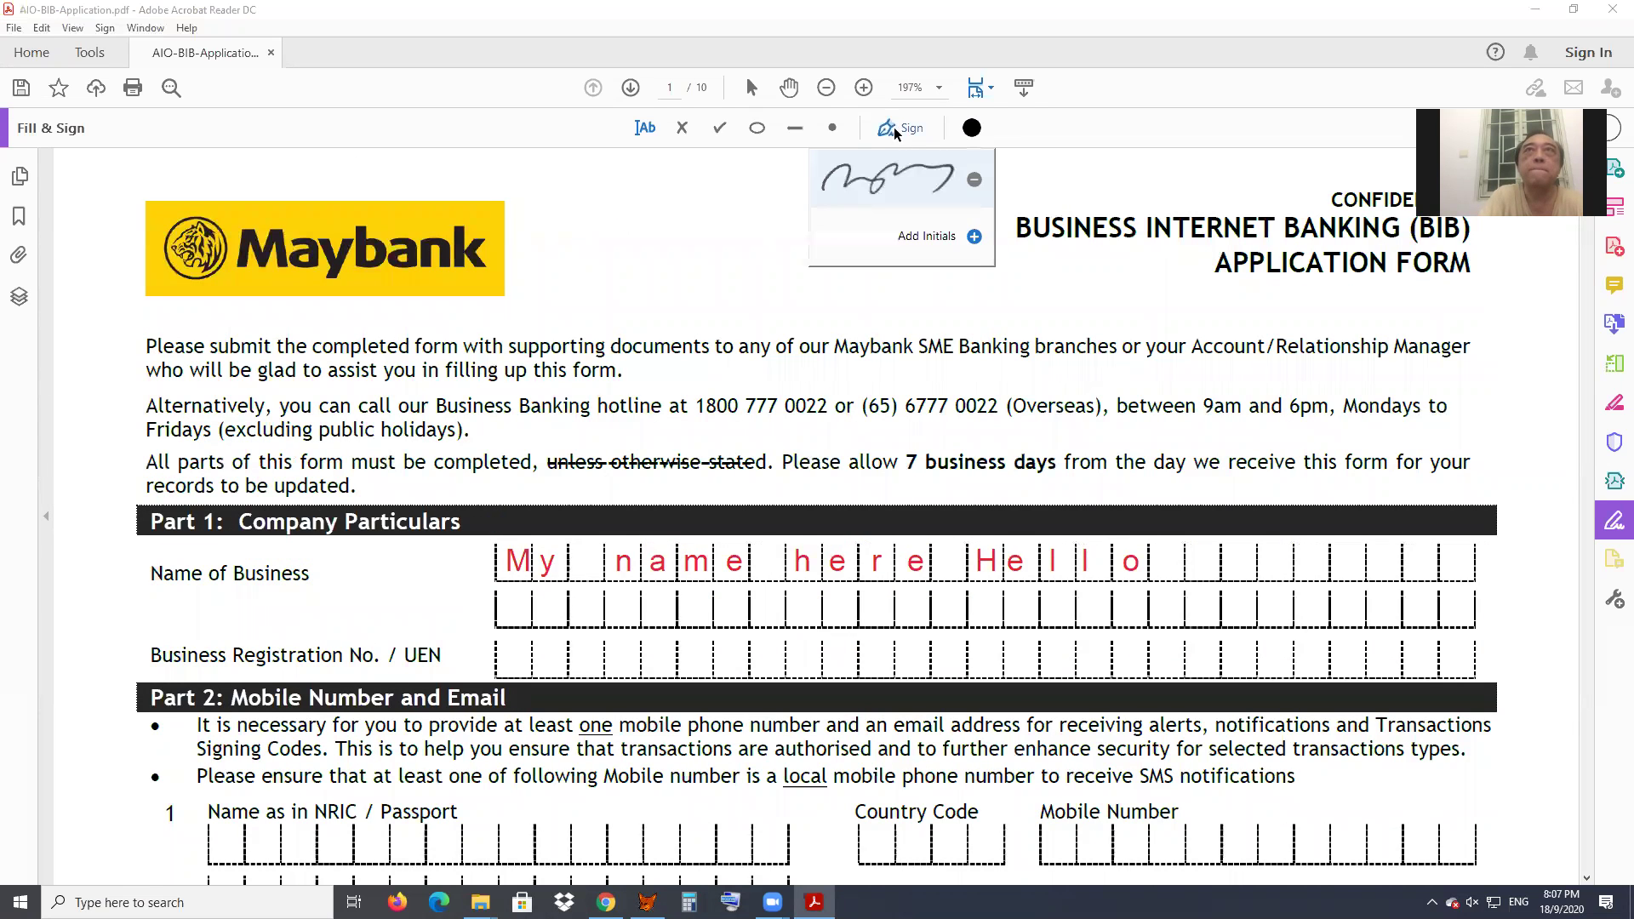
{"action": "left_click", "coordinate": [892, 168]}
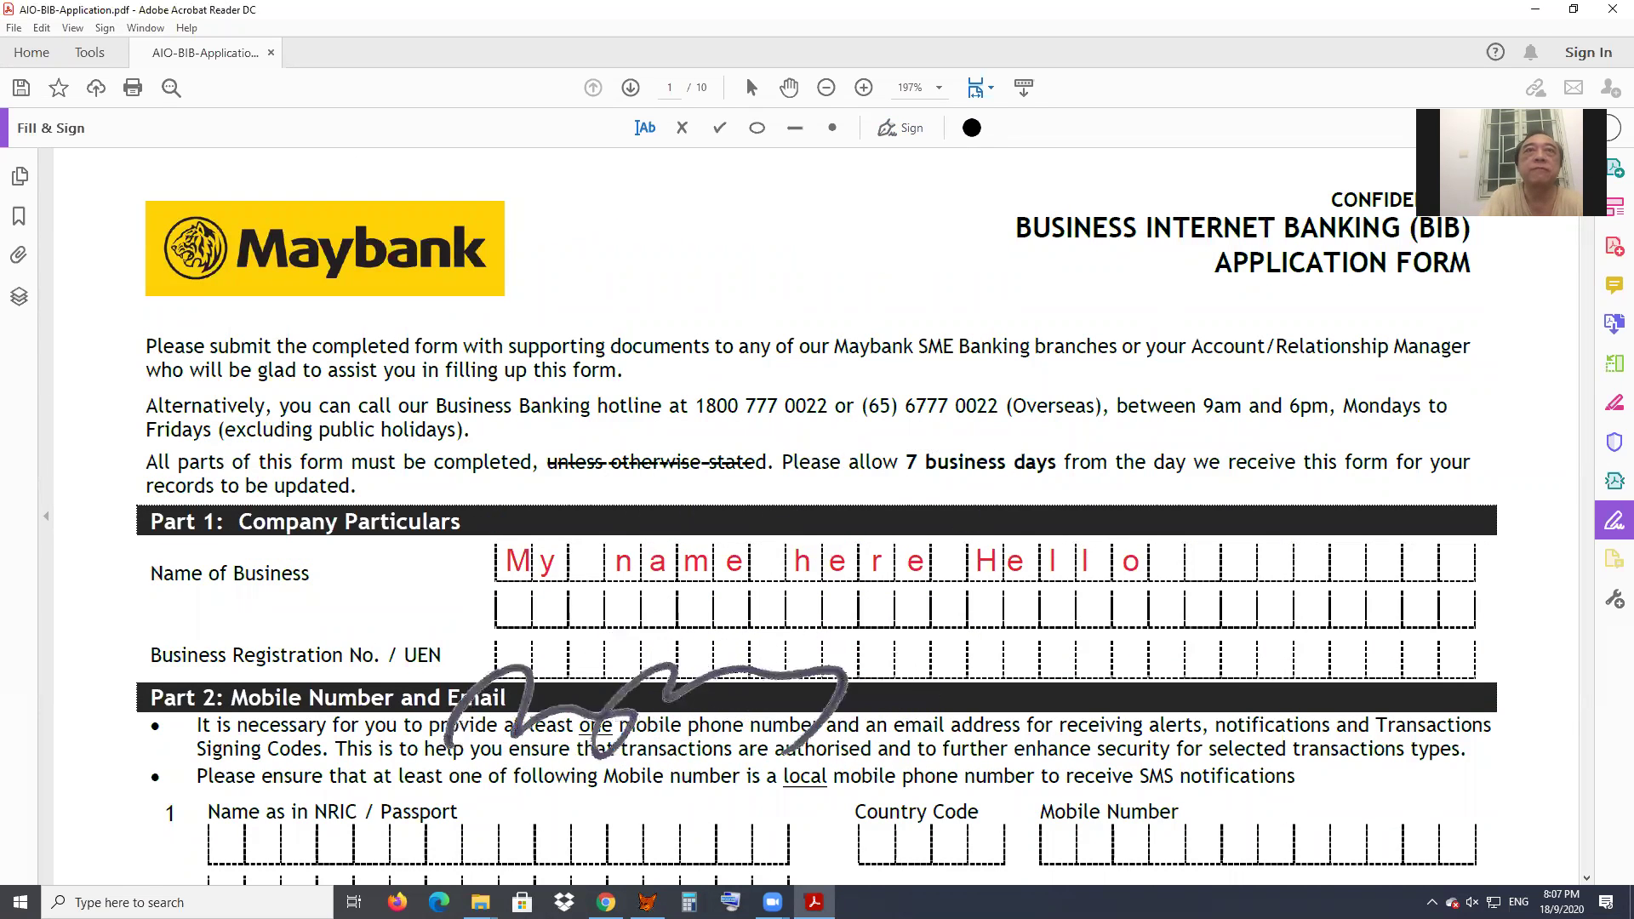
{"action": "left_click", "coordinate": [555, 691]}
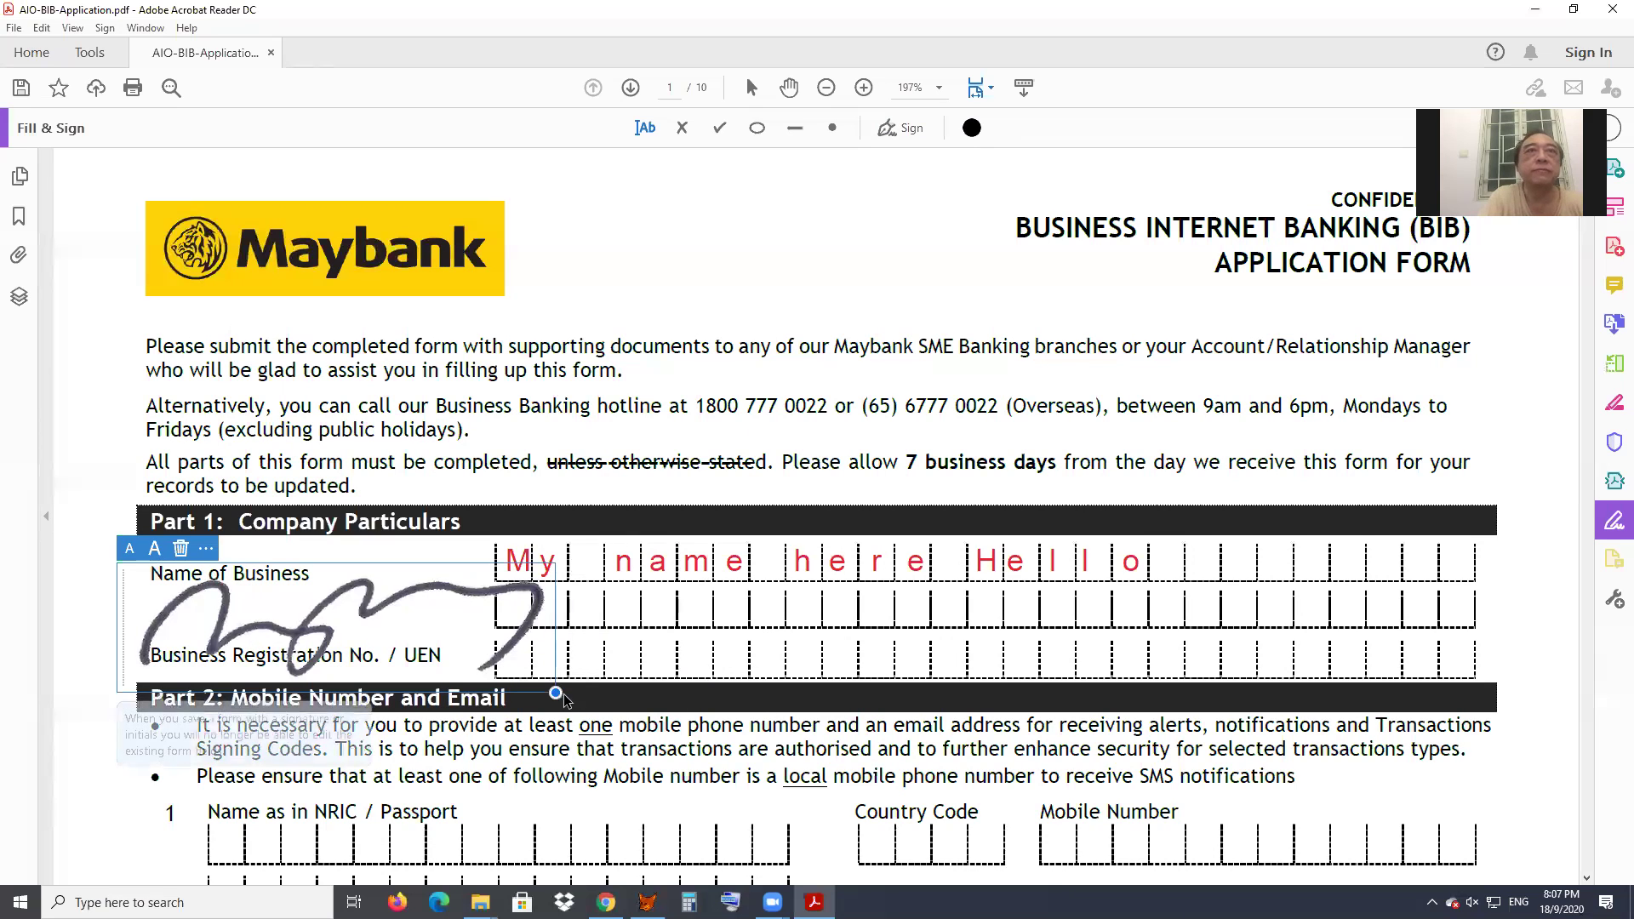
{"action": "mouse_move", "coordinate": [555, 692]}
{"action": "left_mouse_down"}
{"action": "mouse_move", "coordinate": [349, 635]}
{"action": "mouse_move", "coordinate": [366, 605]}
{"action": "mouse_move", "coordinate": [410, 611]}
{"action": "left_mouse_up"}
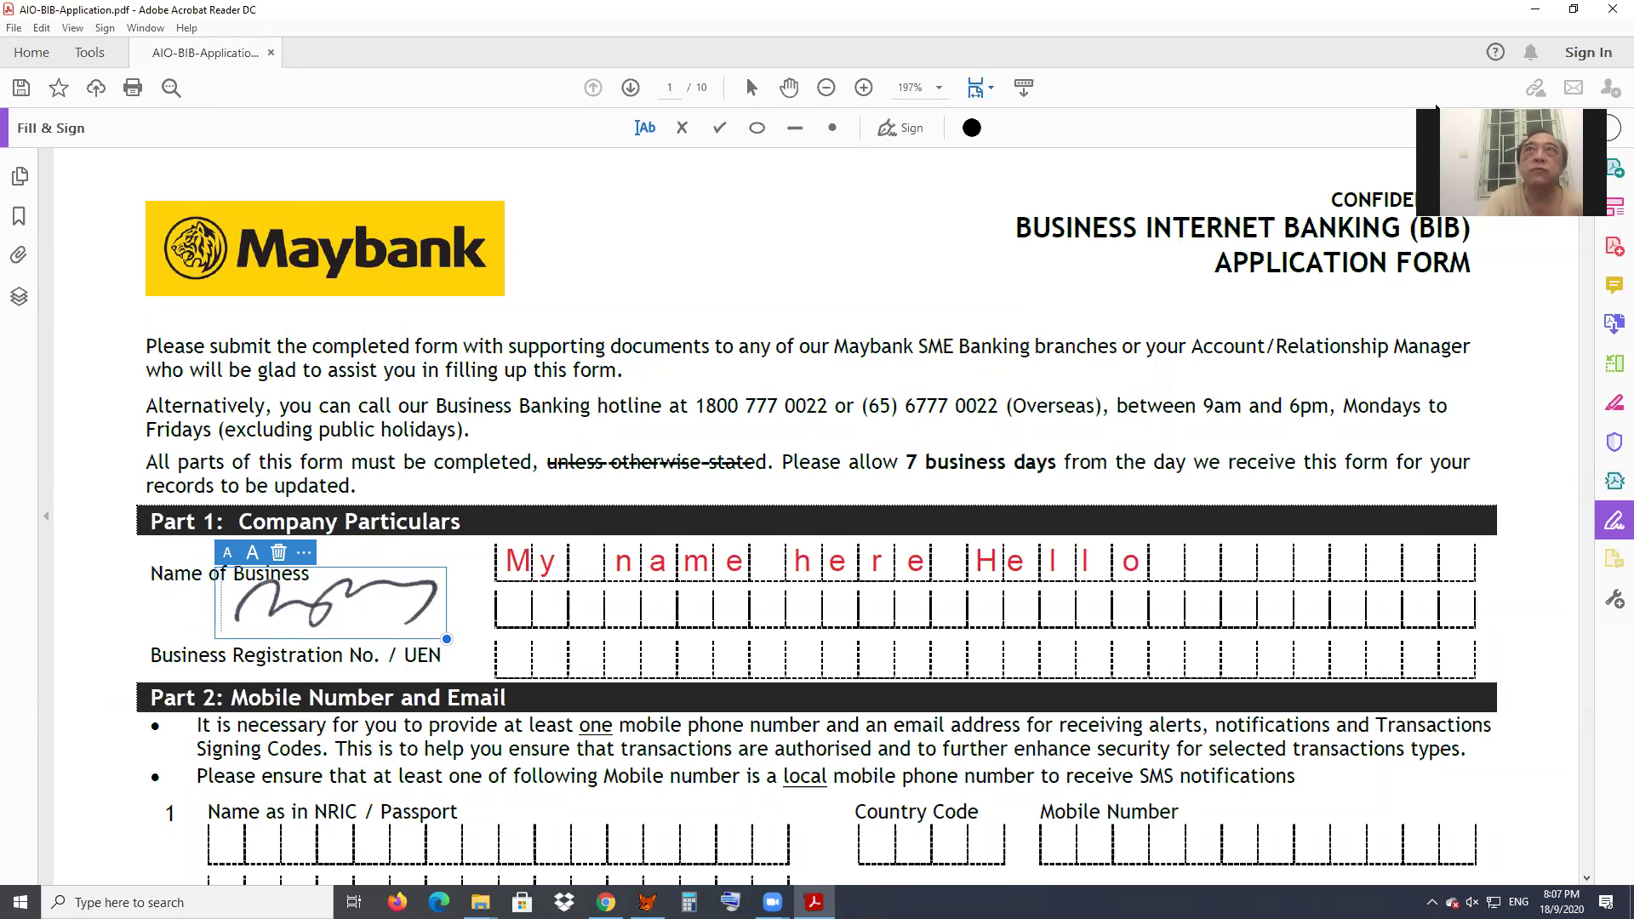
- Close the form and save the changes over AIO-BIB-Application.pdf in the SMS folder, replacing the existing file
{"action": "left_click", "coordinate": [1613, 11]}
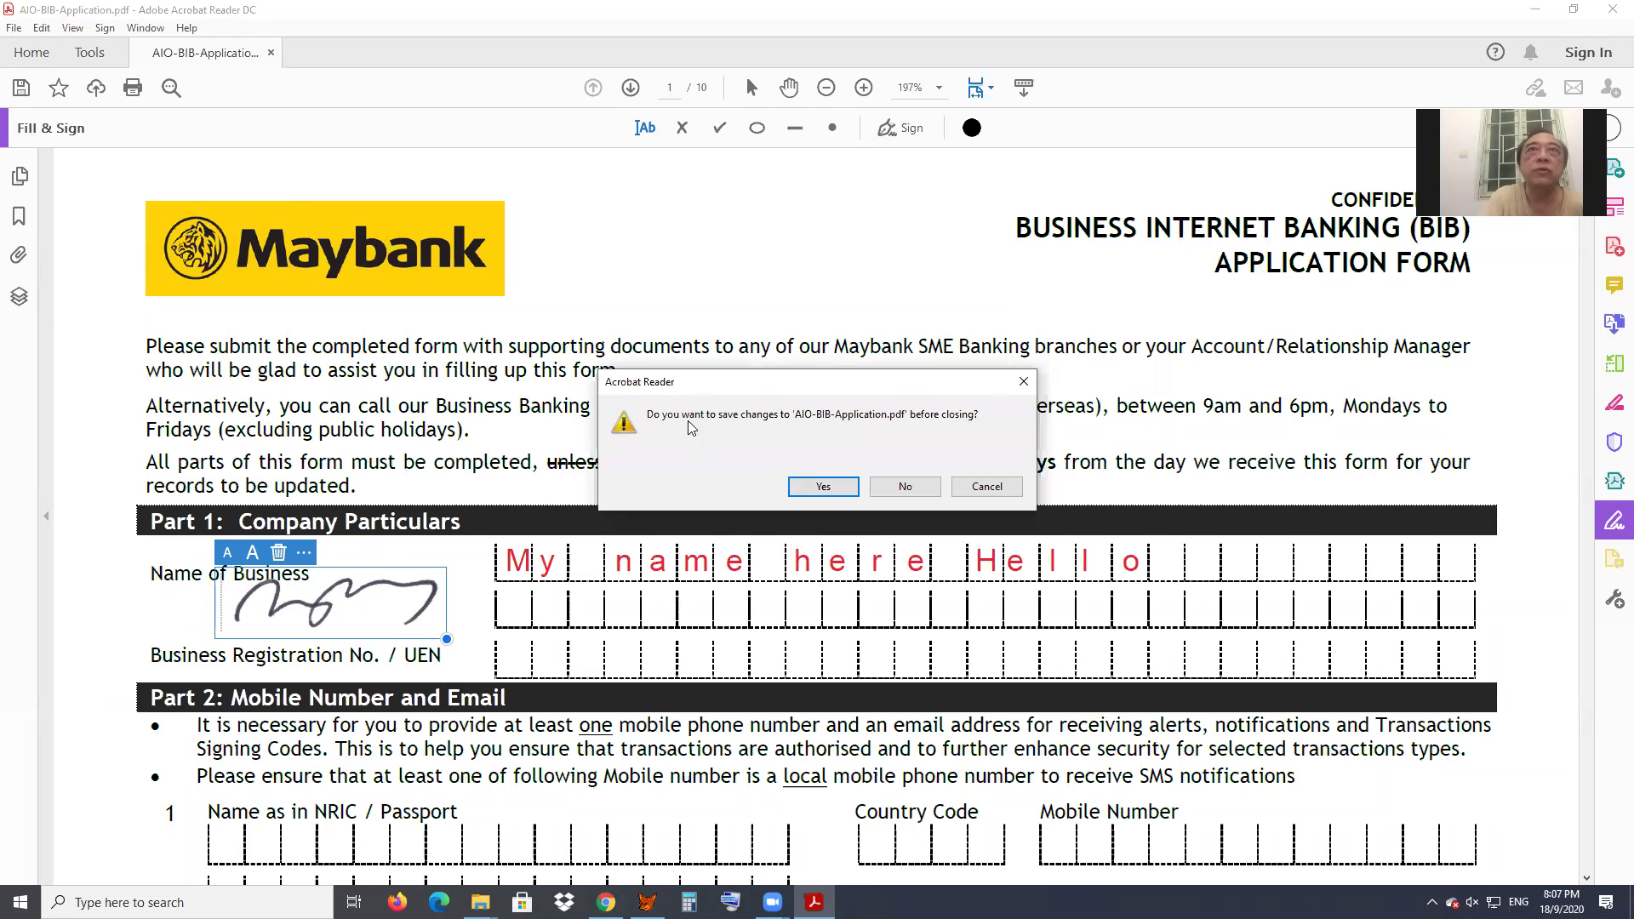
{"action": "left_click", "coordinate": [815, 494]}
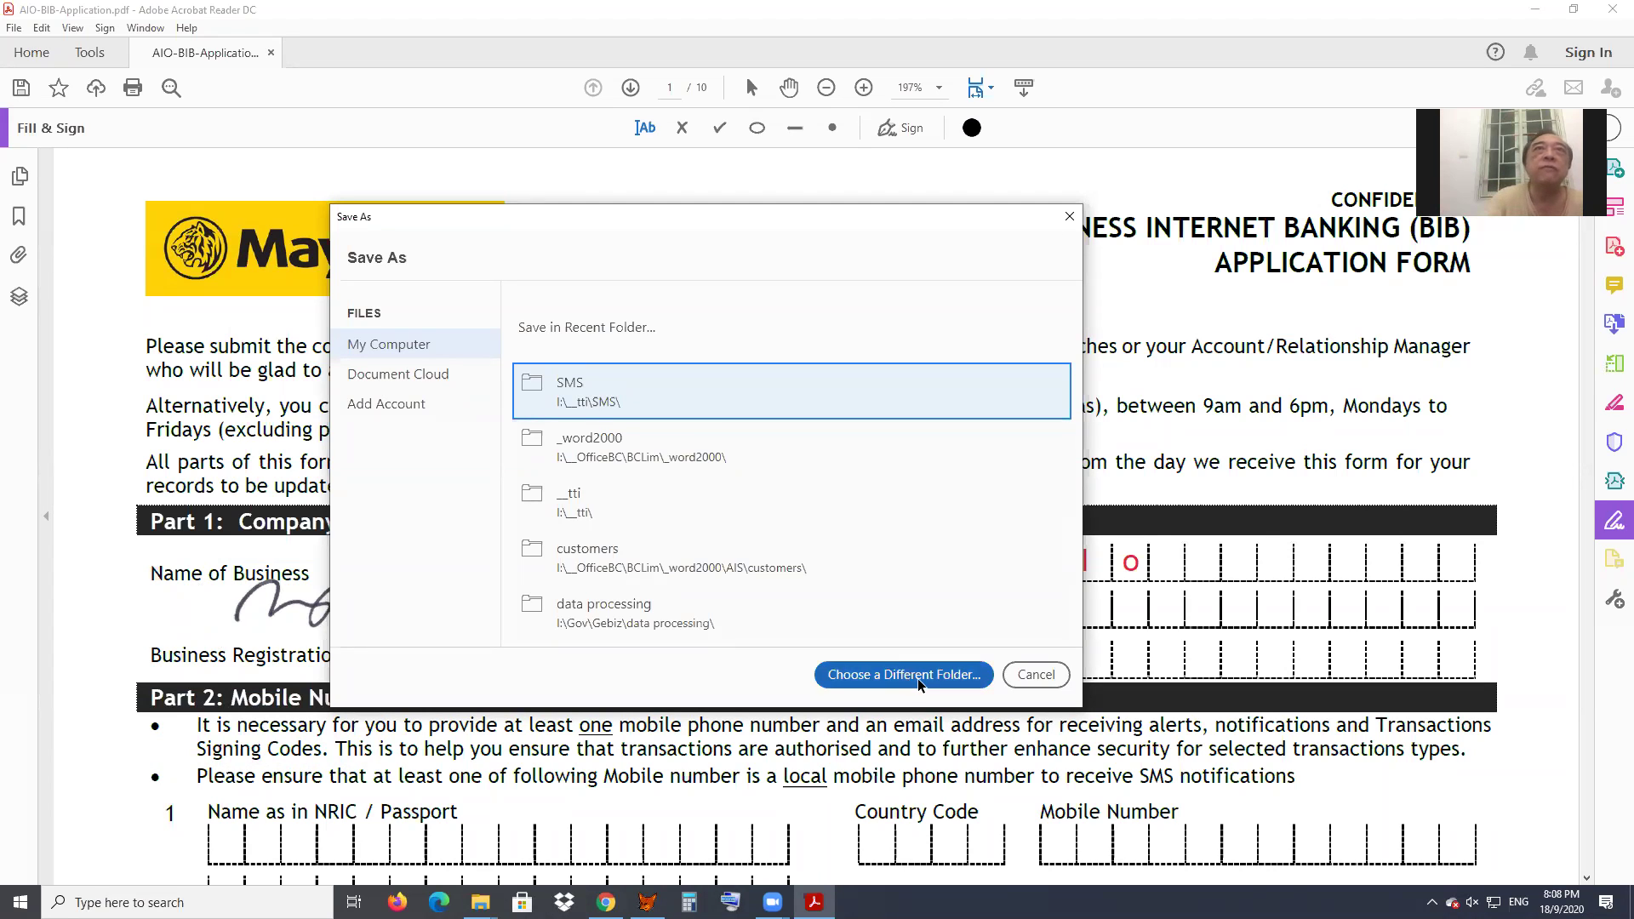
{"action": "left_click", "coordinate": [571, 393]}
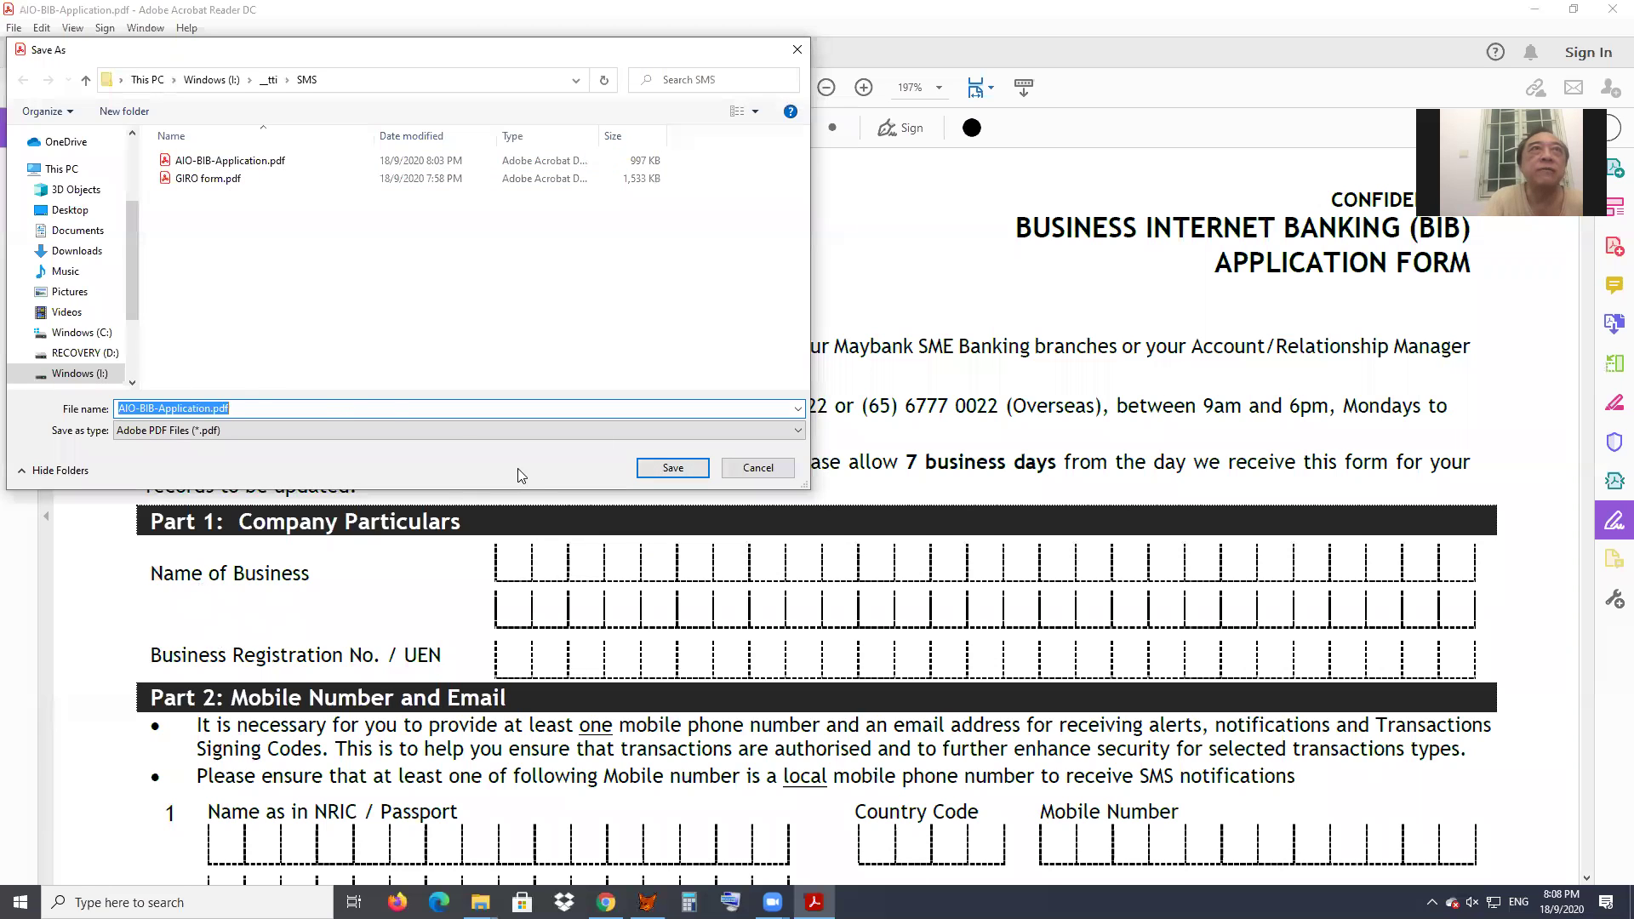
{"action": "left_click", "coordinate": [211, 410]}
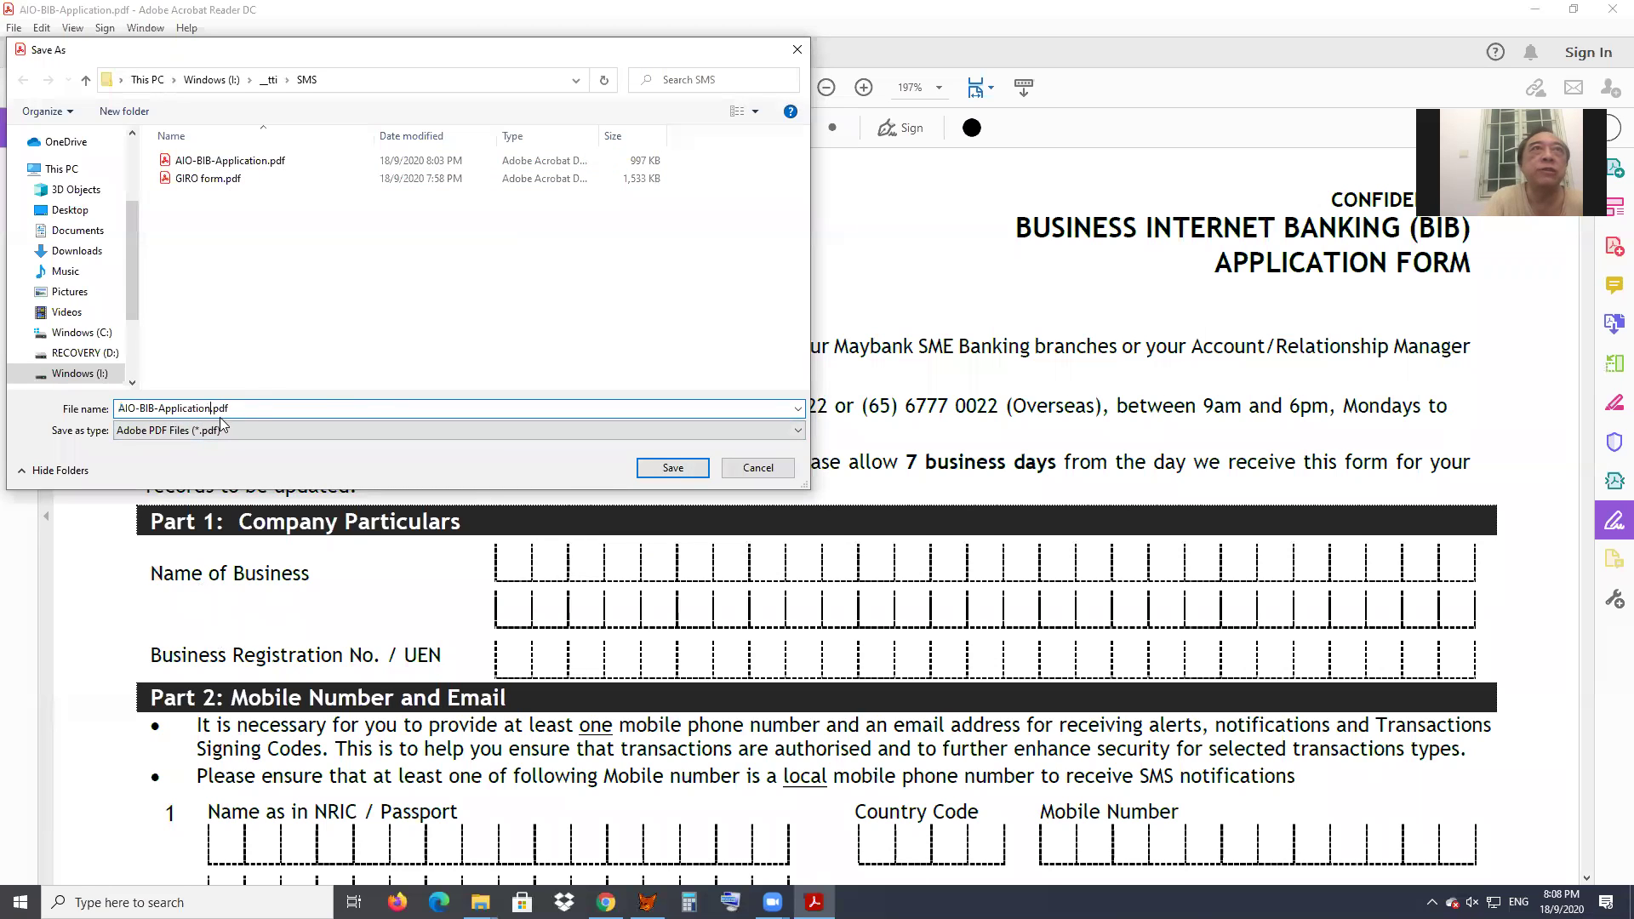
{"action": "left_click", "coordinate": [666, 469]}
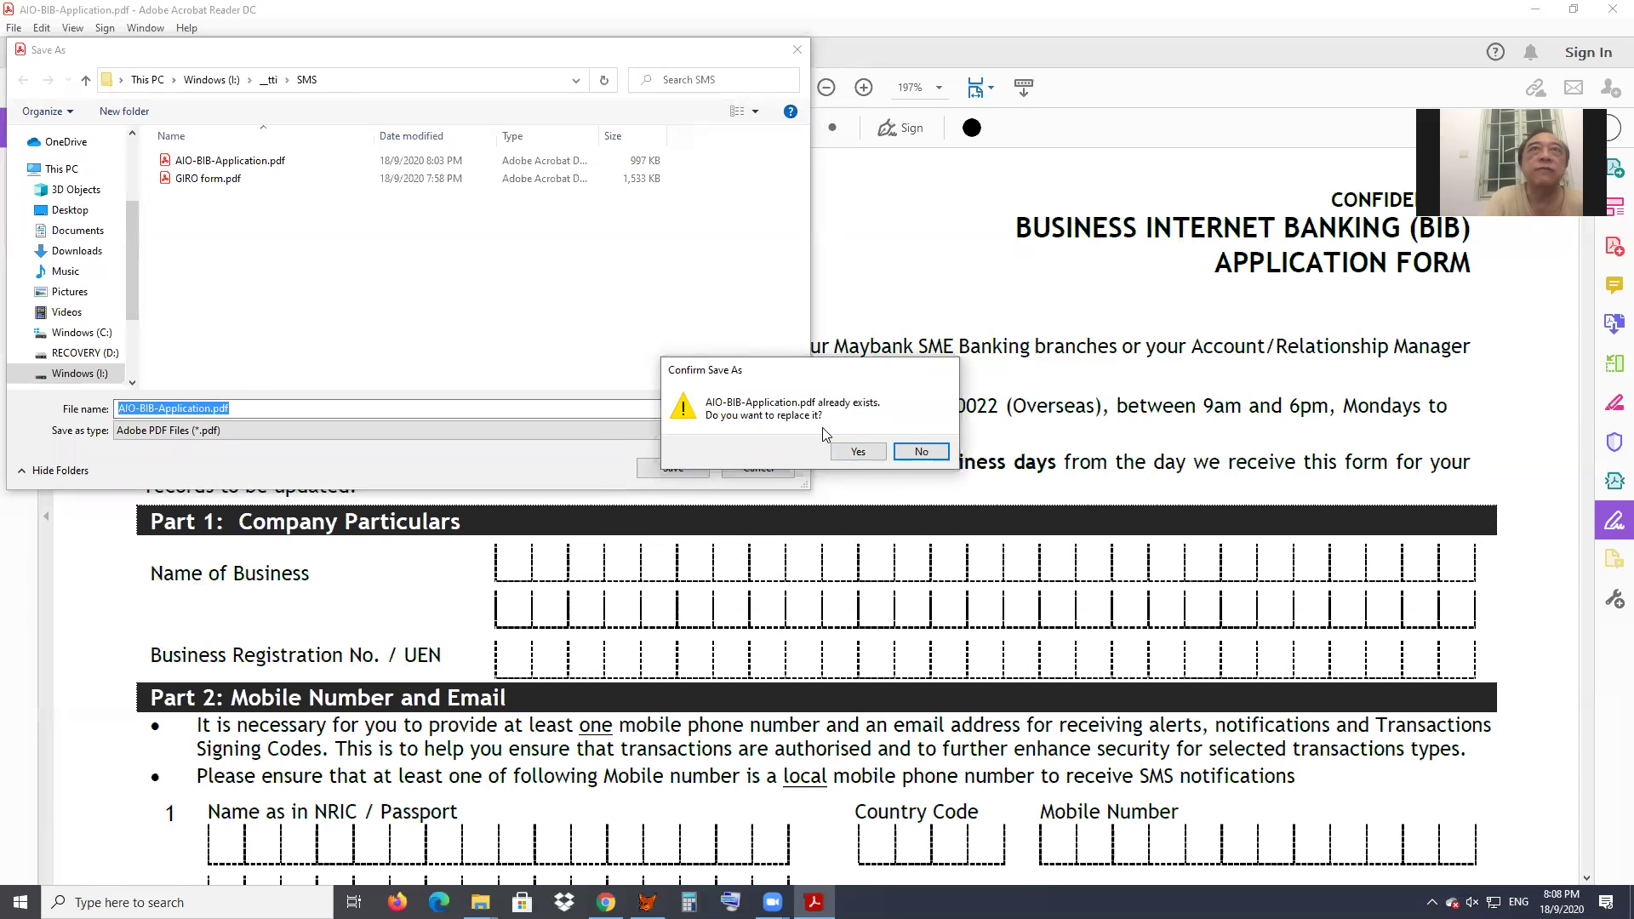
{"action": "left_click", "coordinate": [858, 453]}
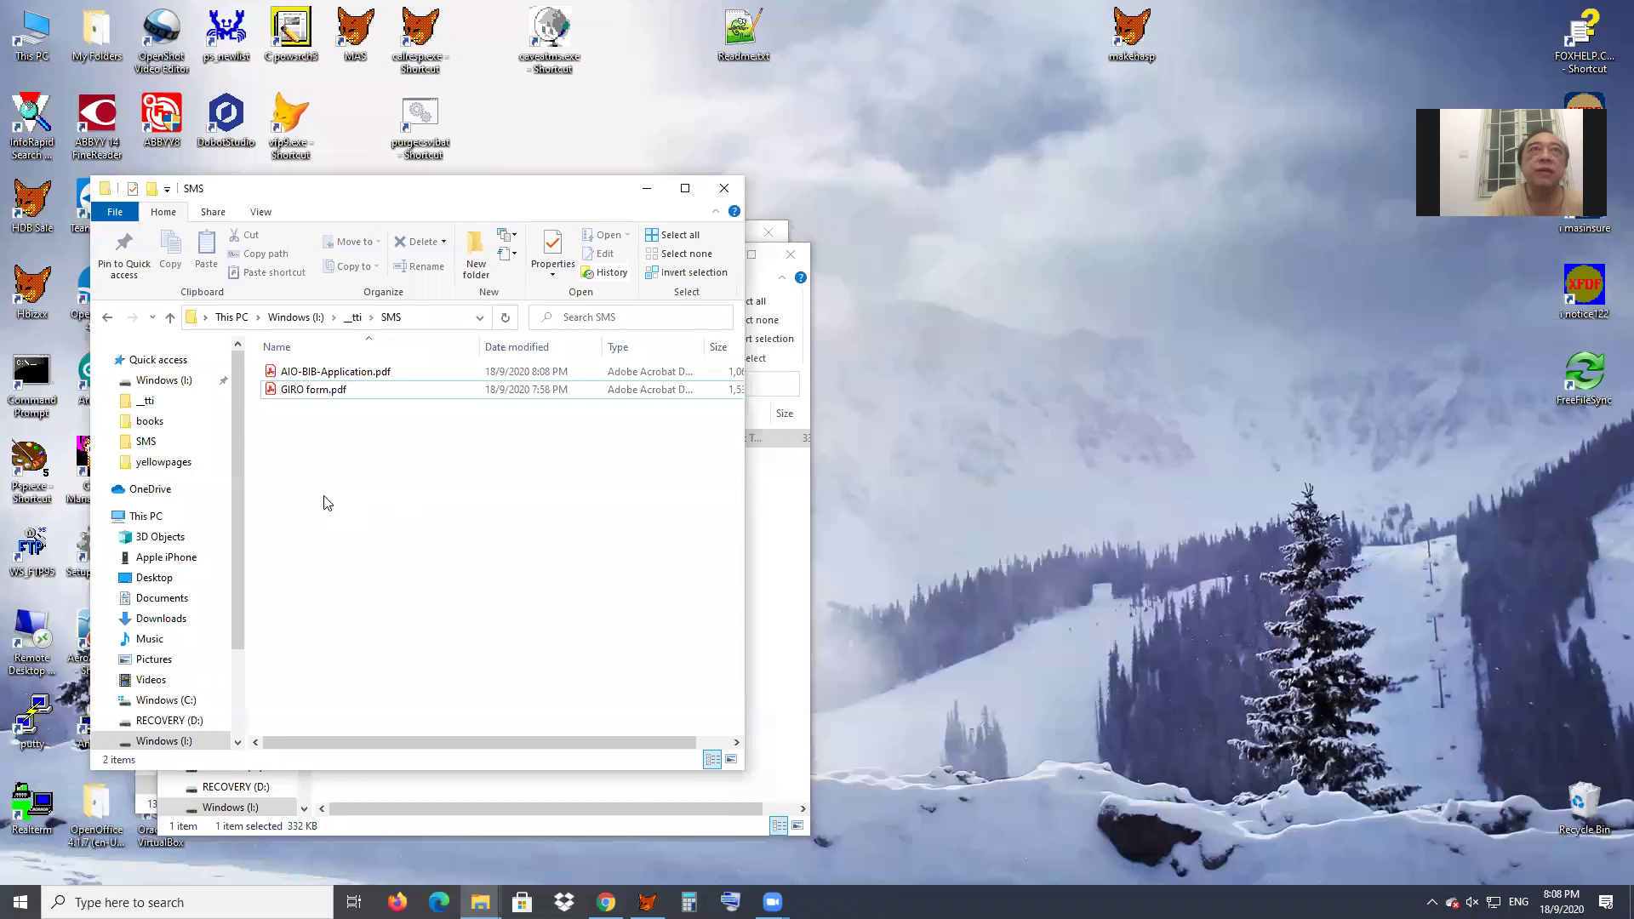
- Reopen AIO-BIB-Application.pdf from the SMS folder and start Fill & Sign for filling it in yourself
{"action": "double_click", "coordinate": [315, 373]}
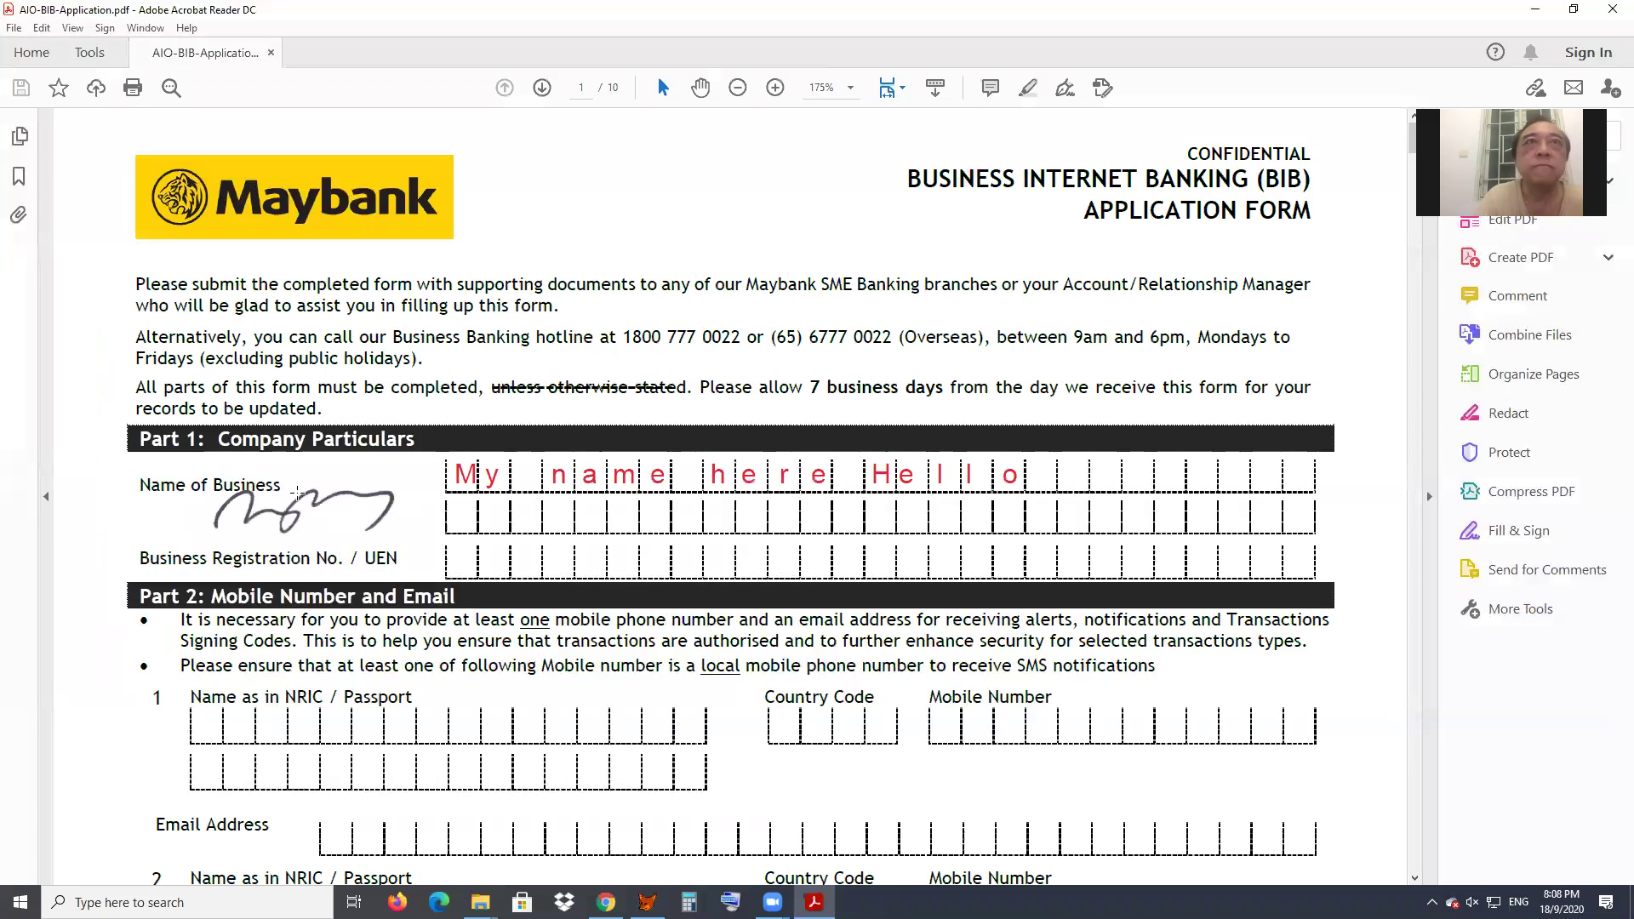
{"action": "left_click_drag", "start_coordinate": [482, 472], "coordinate": [519, 478]}
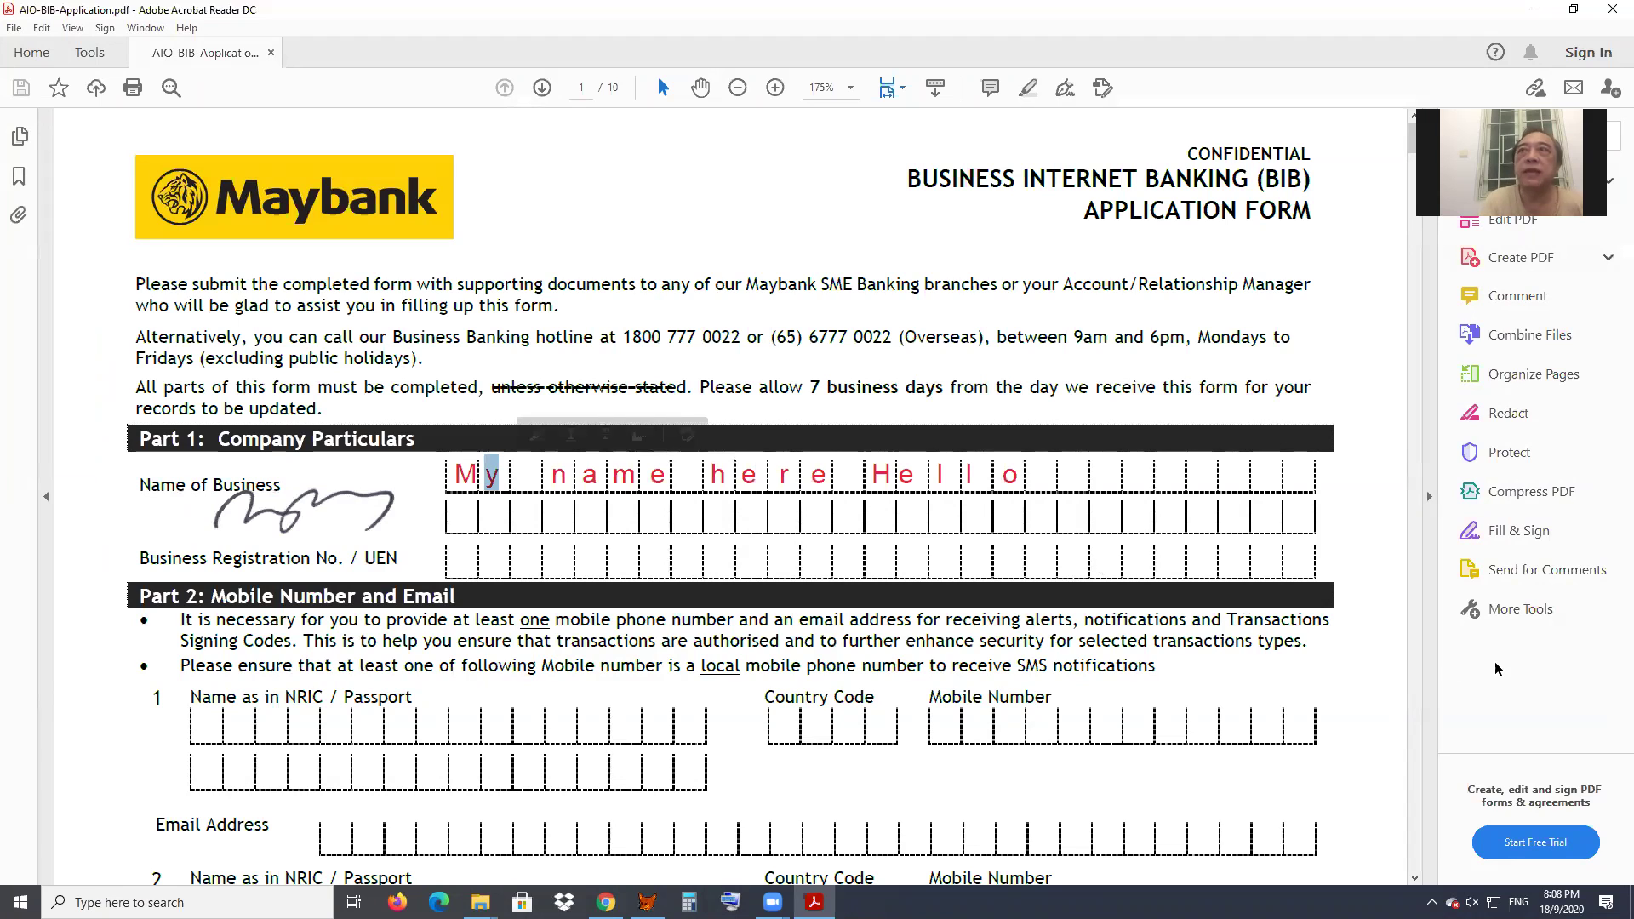
{"action": "left_click", "coordinate": [1491, 538]}
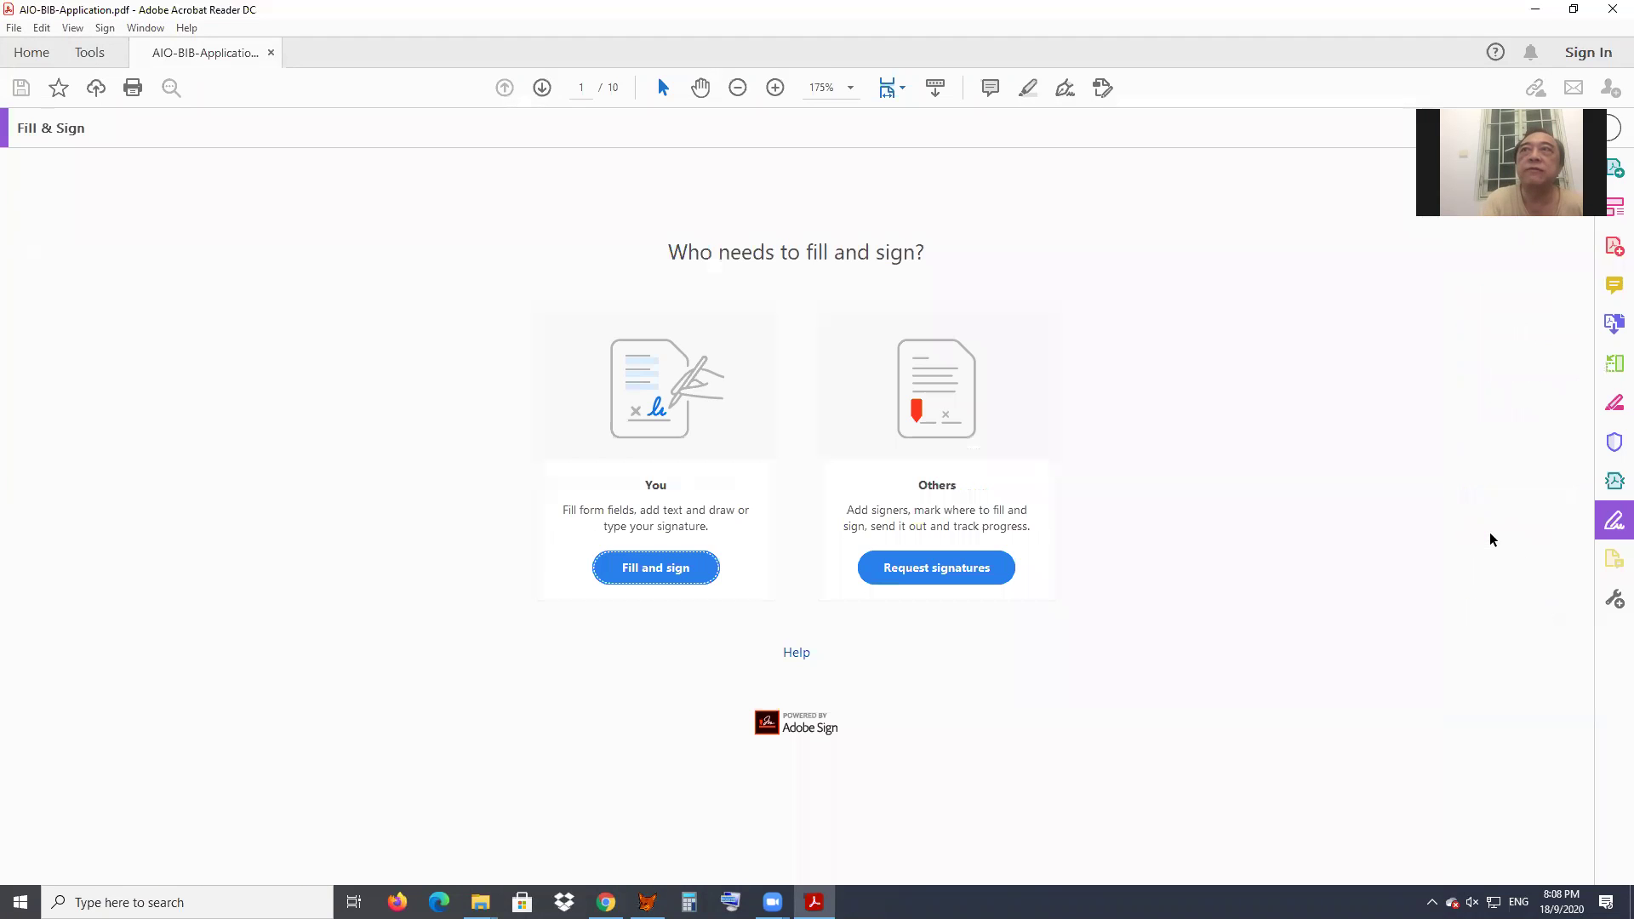
{"action": "left_click", "coordinate": [664, 572]}
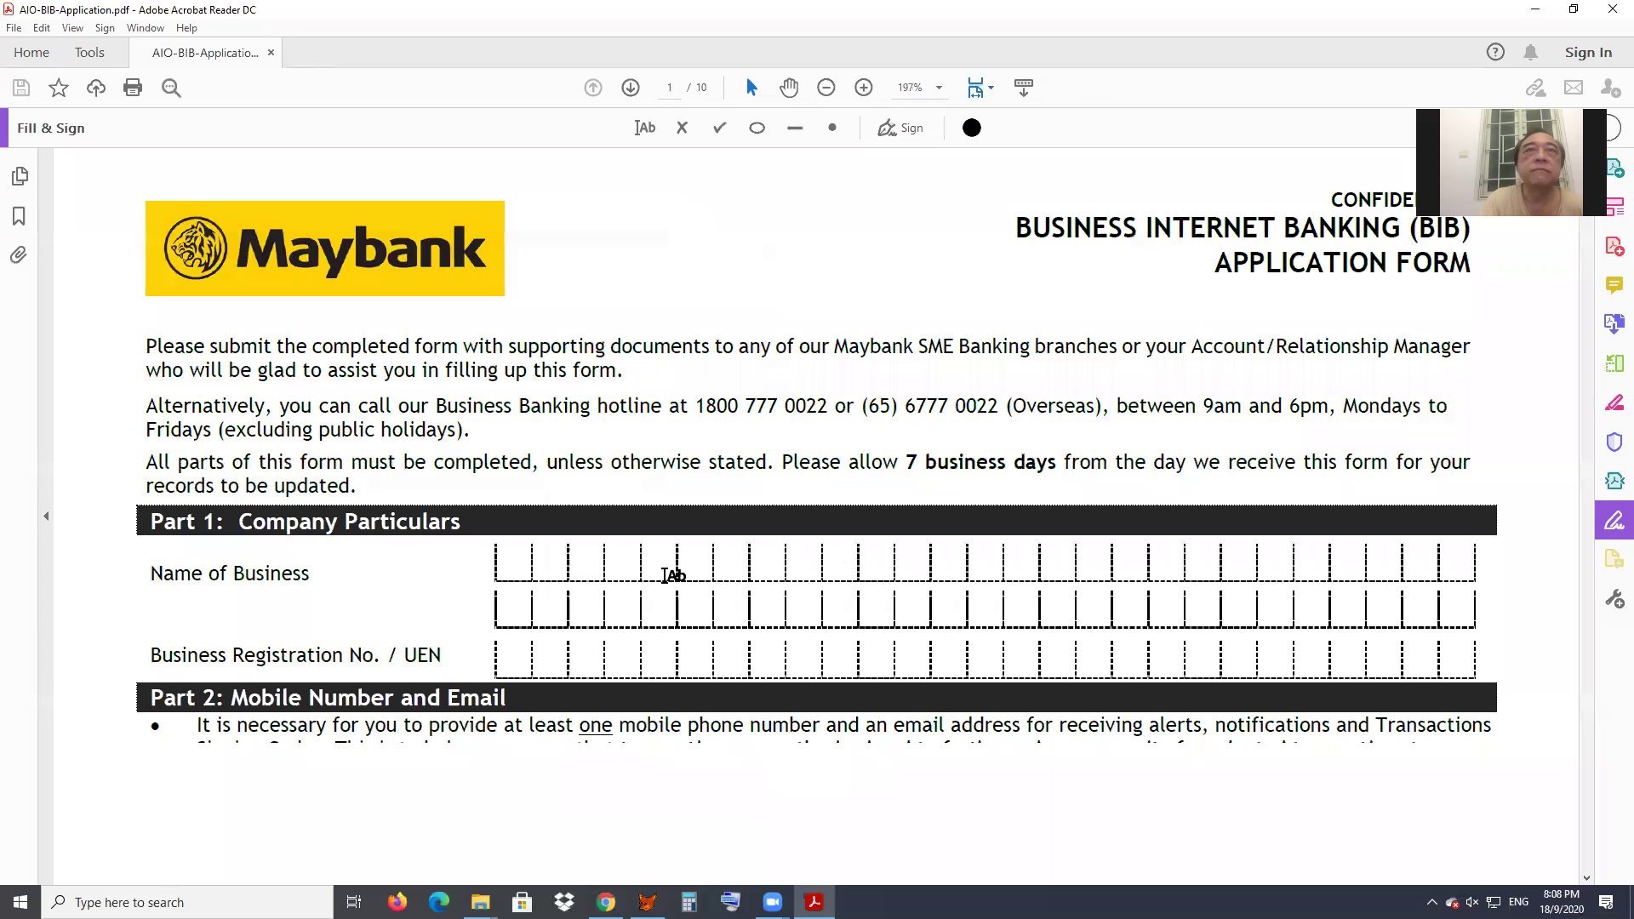
- Add the text entry "fgdfgdf" and move it onto the start of the Business Registration No. / UEN row
{"action": "left_click", "coordinate": [652, 565]}
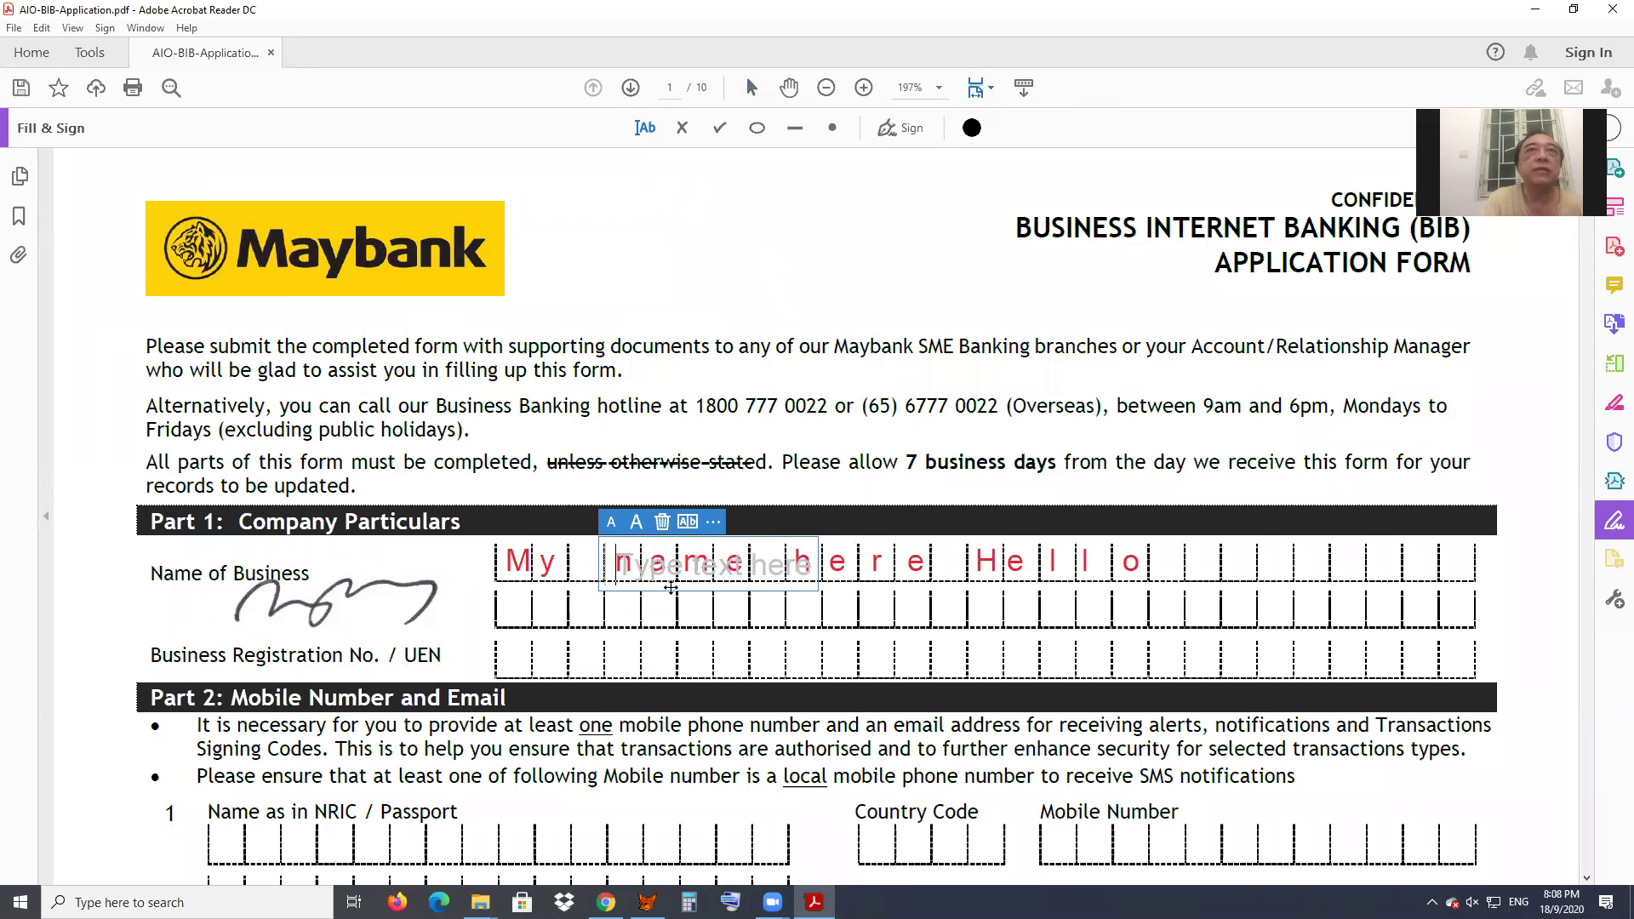
{"action": "type", "text": "fgdfgdf"}
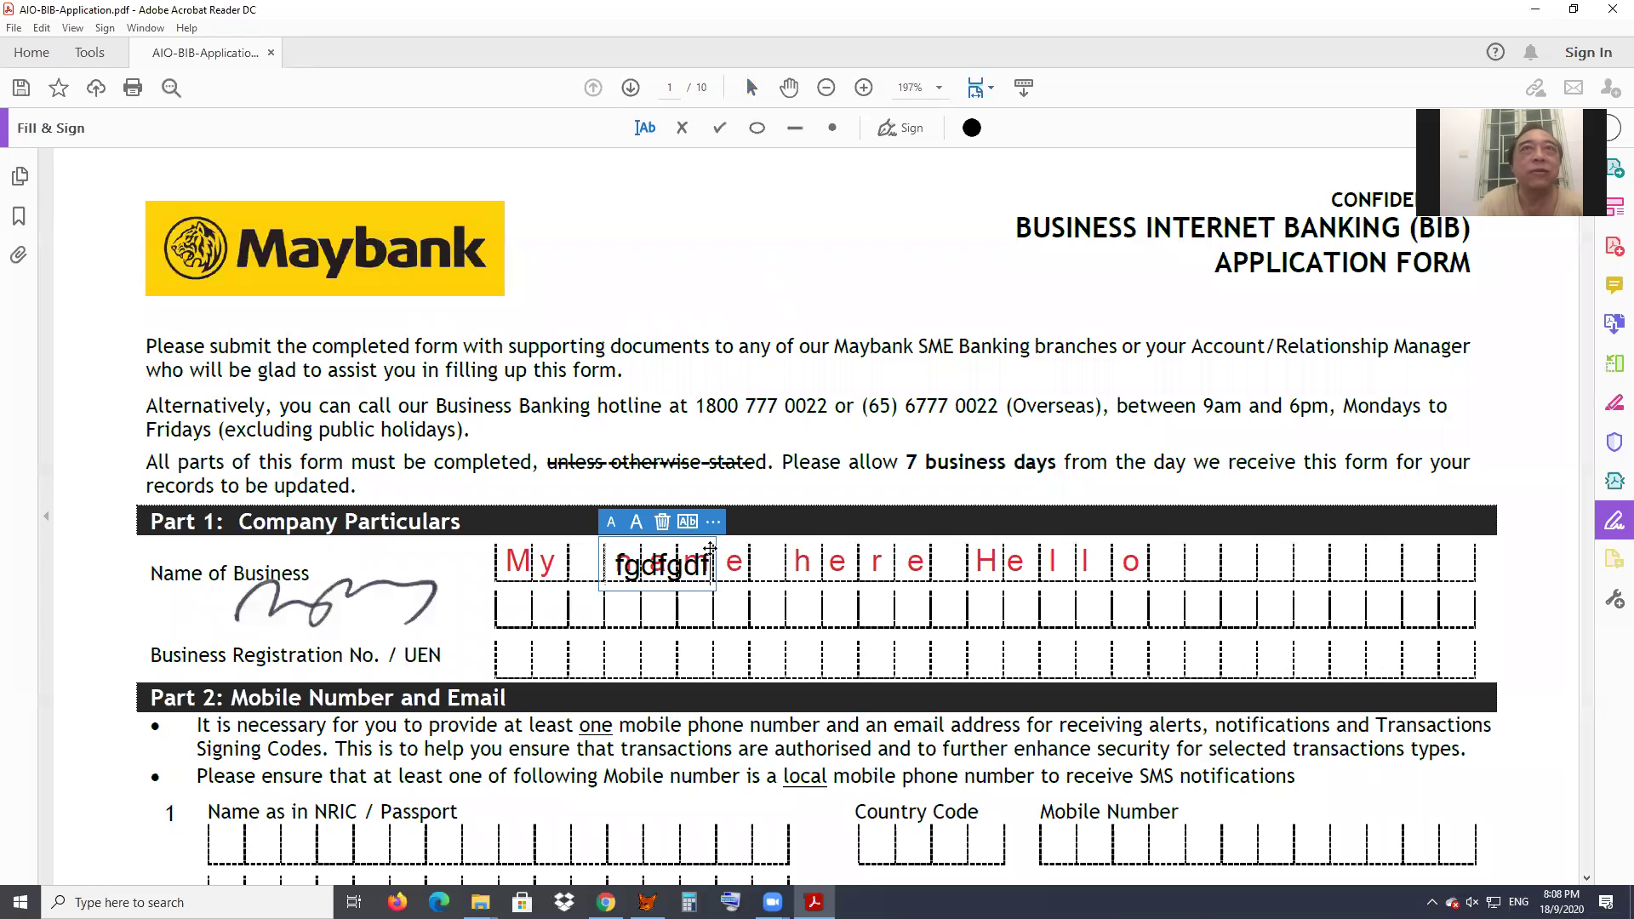
{"action": "left_click_drag", "start_coordinate": [729, 557], "coordinate": [749, 563]}
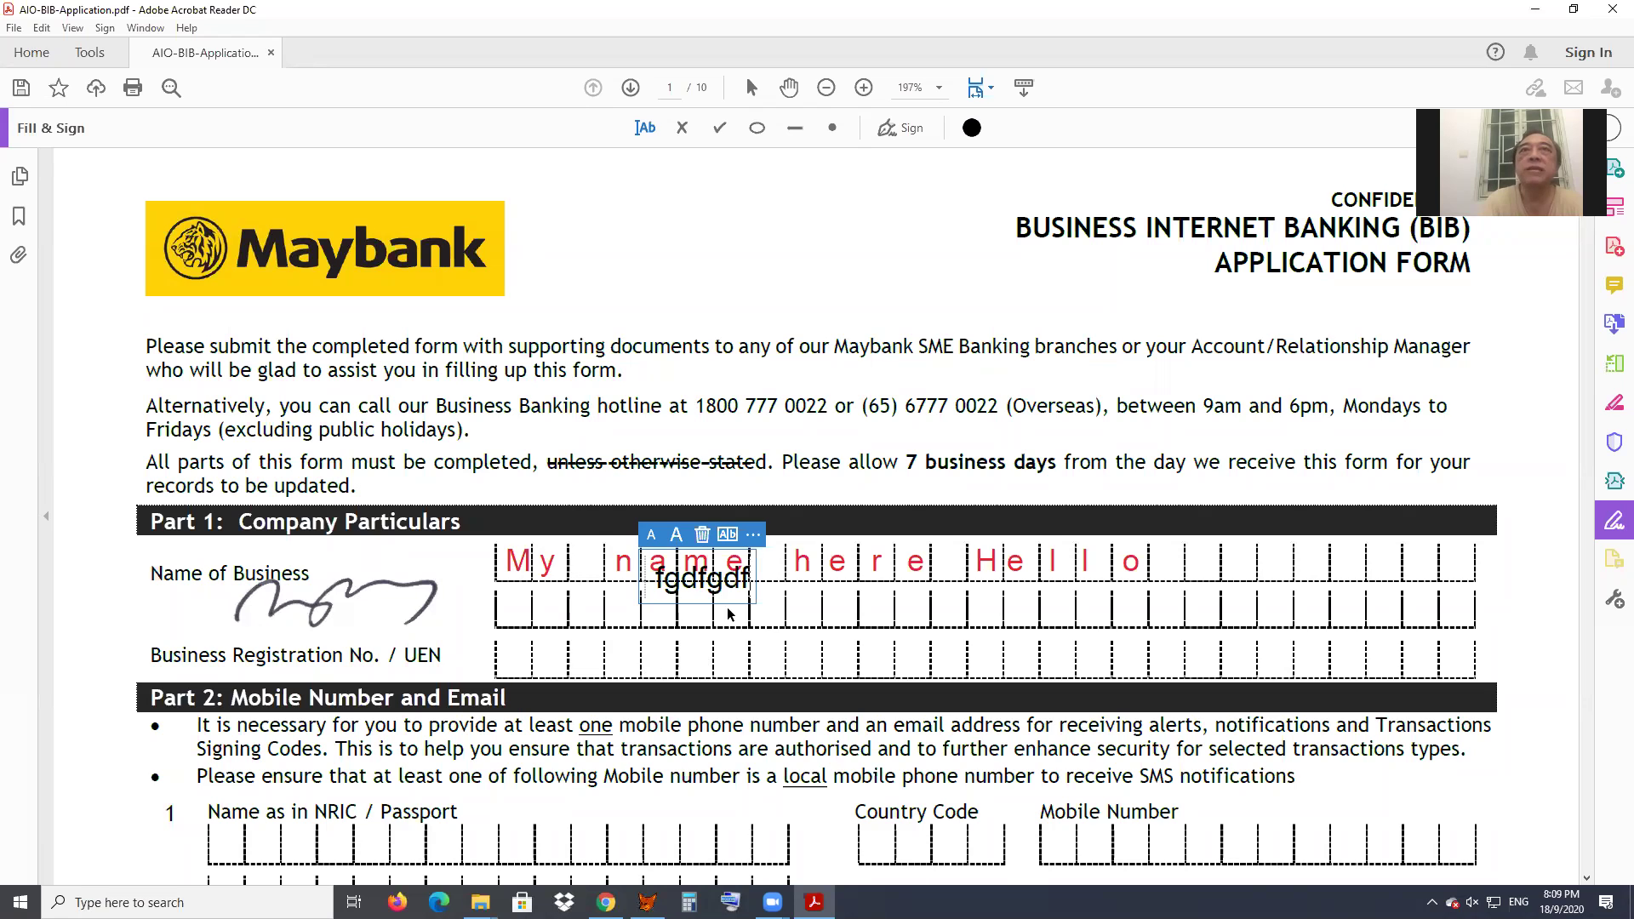
{"action": "left_click_drag", "start_coordinate": [747, 554], "coordinate": [598, 629]}
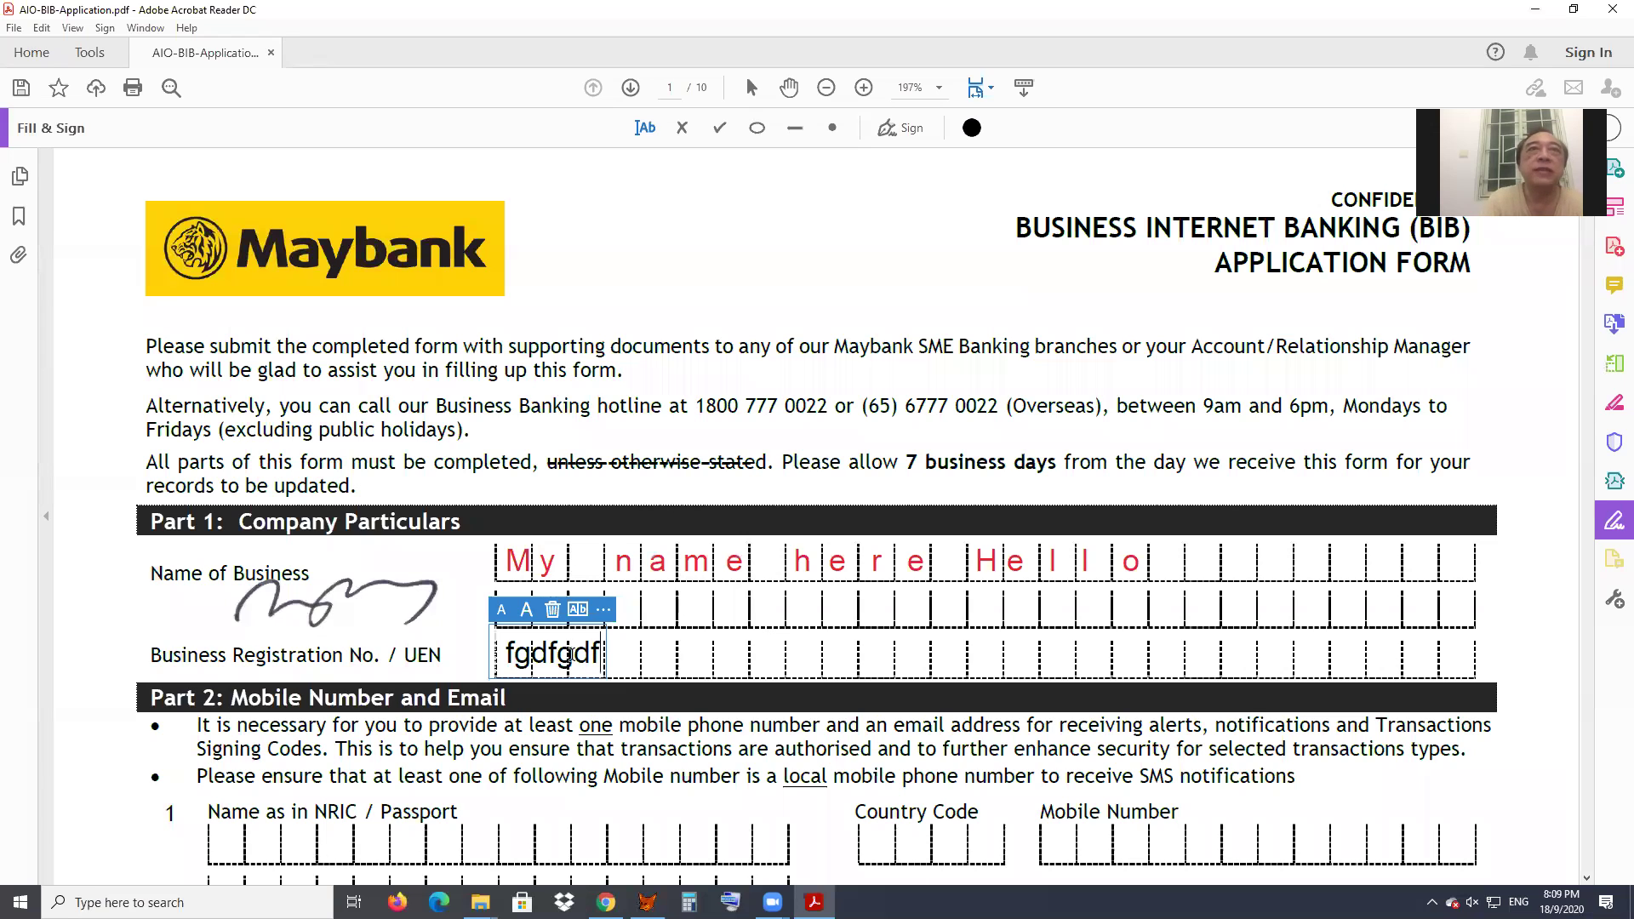
- Enlarge the "fgdfgdf" entry three sizes and spread its characters into comb spacing
{"action": "left_click", "coordinate": [528, 612]}
{"action": "left_click", "coordinate": [527, 609]}
{"action": "left_click", "coordinate": [528, 610]}
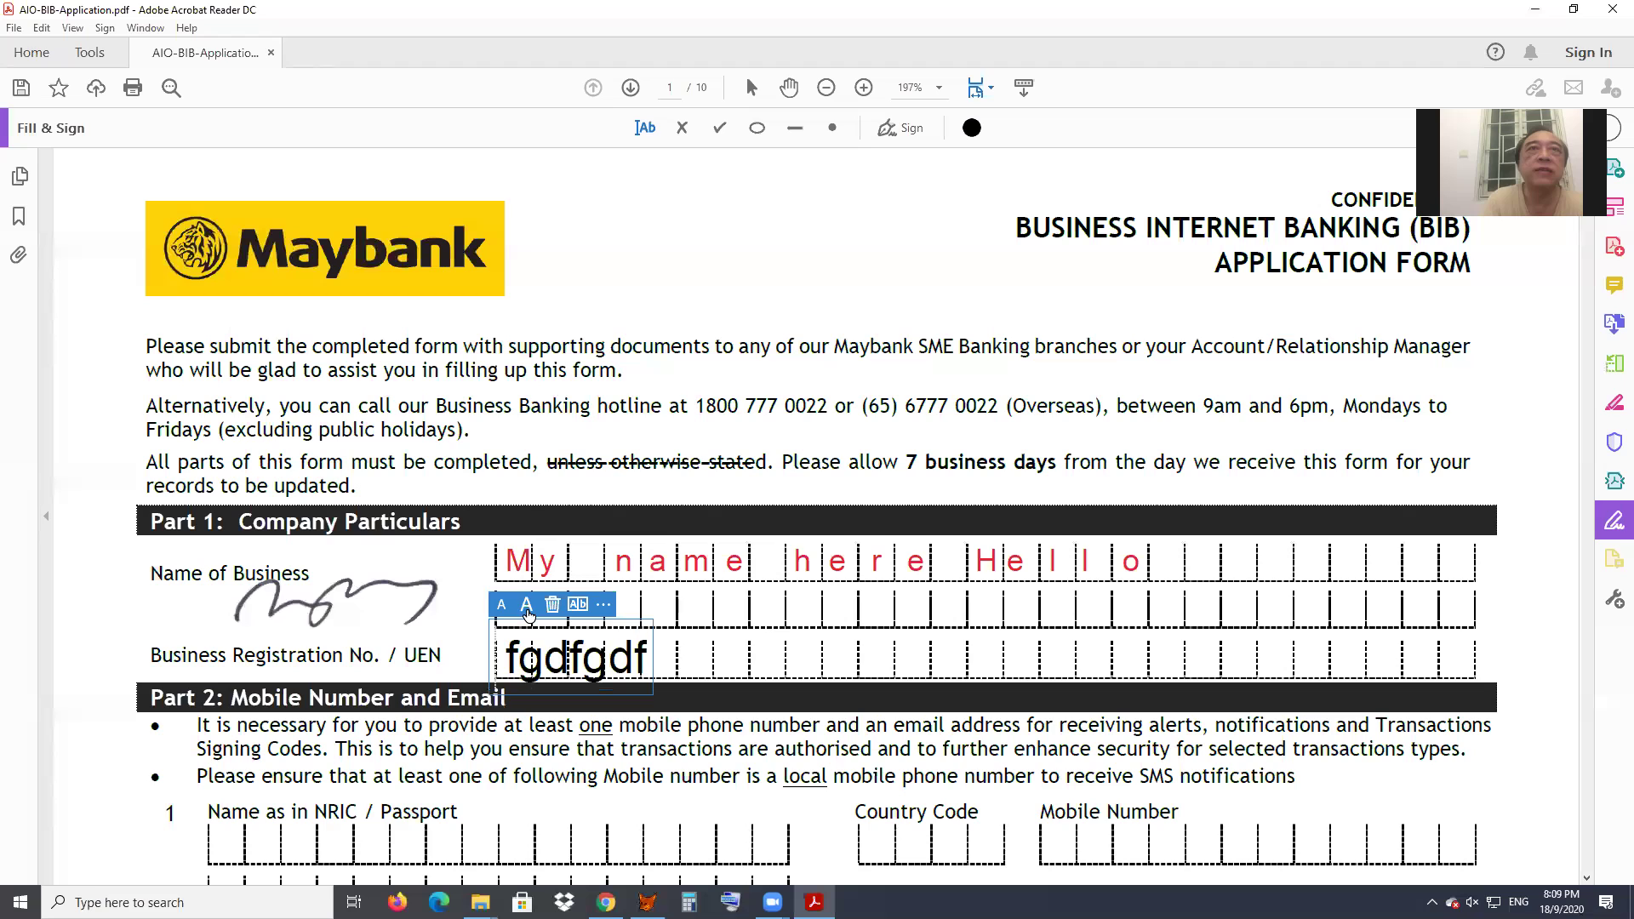
{"action": "left_click", "coordinate": [579, 606]}
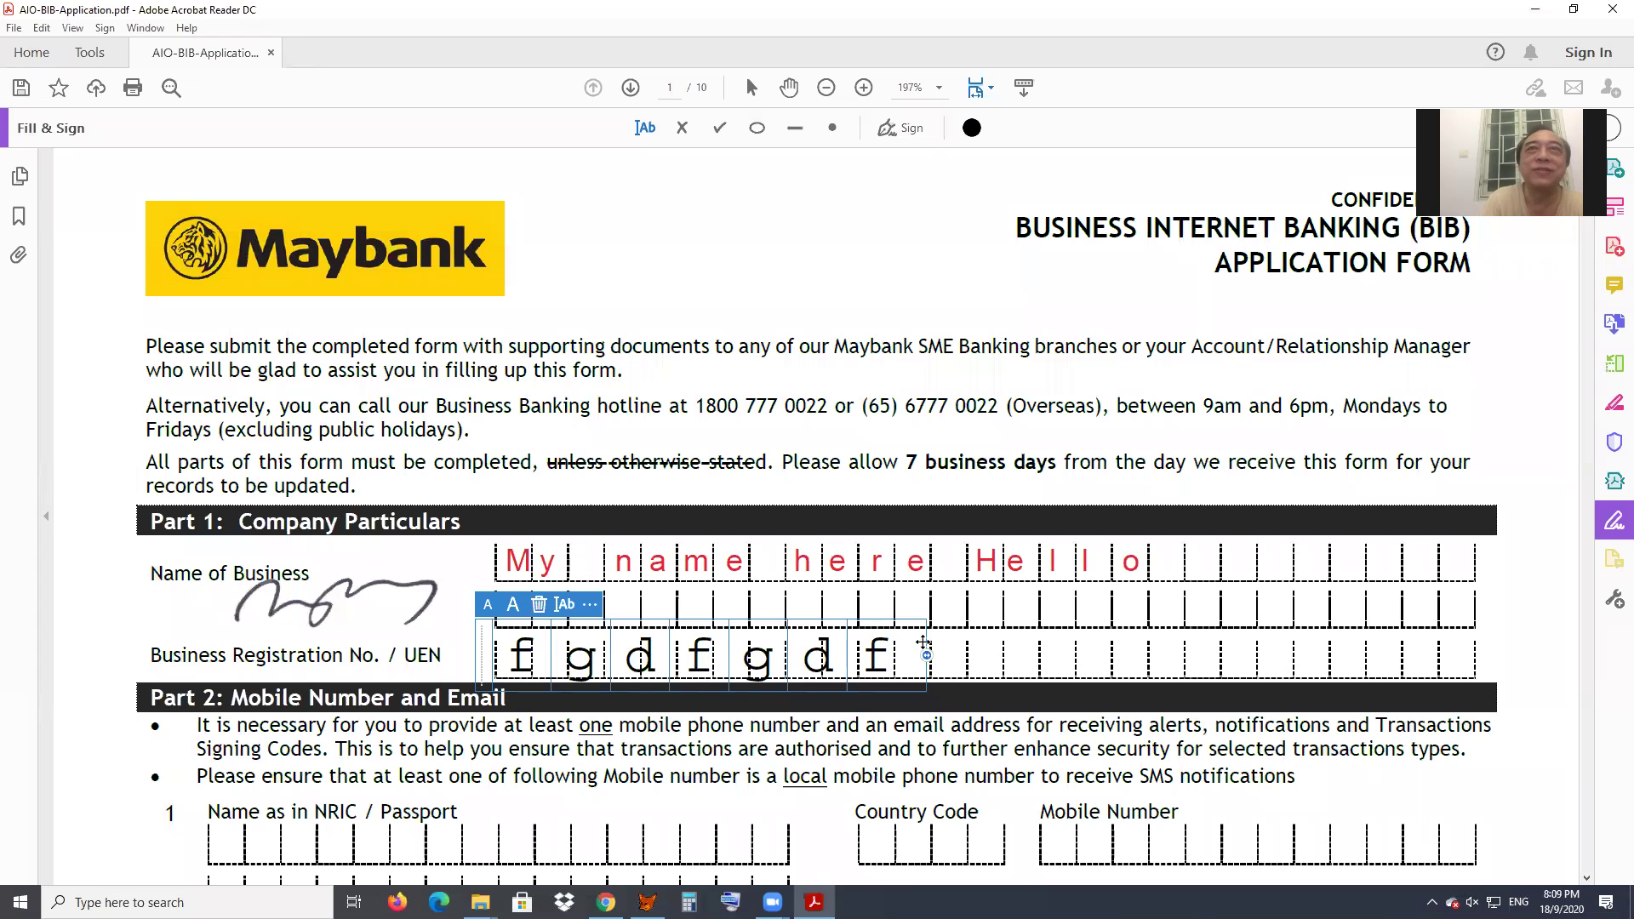
- Nudge the comb-spaced entry and delete its first letter so that it reads "gdfgdf"
{"action": "left_click_drag", "start_coordinate": [921, 634], "coordinate": [913, 629]}
{"action": "key", "text": "Left"}
{"action": "key", "text": "BackSpace"}
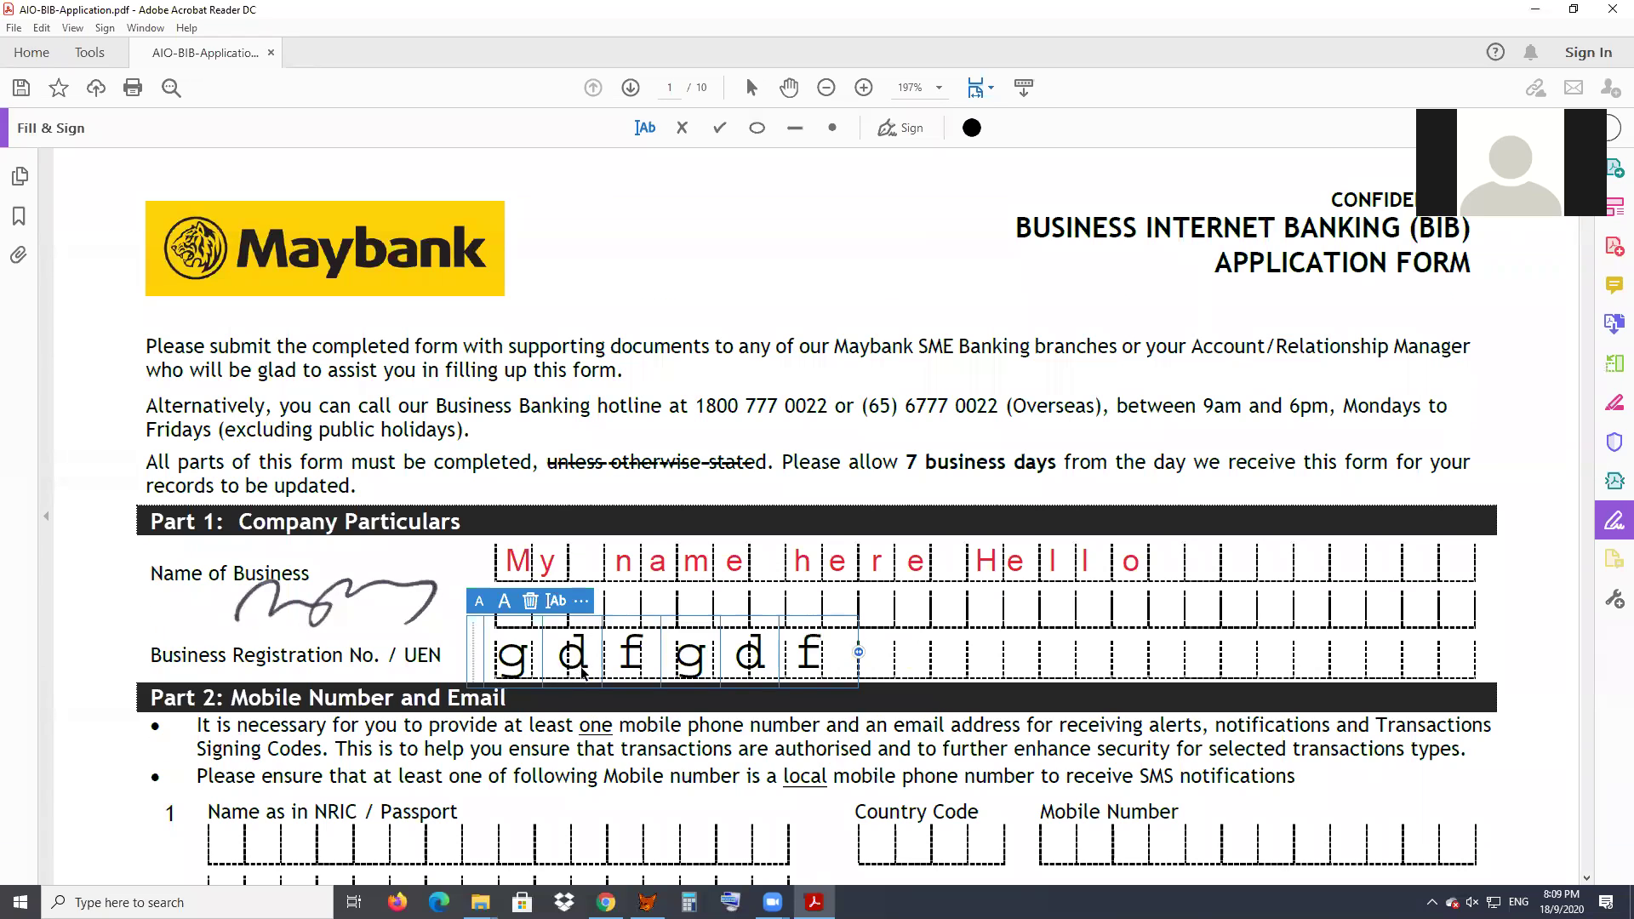
- Shrink the "gdfgdf" entry and adjust its character spacing to fit one letter per Business Registration No. / UEN box
{"action": "scroll", "coordinate": [583, 669], "scroll_direction": "down", "scroll_amount": 1}
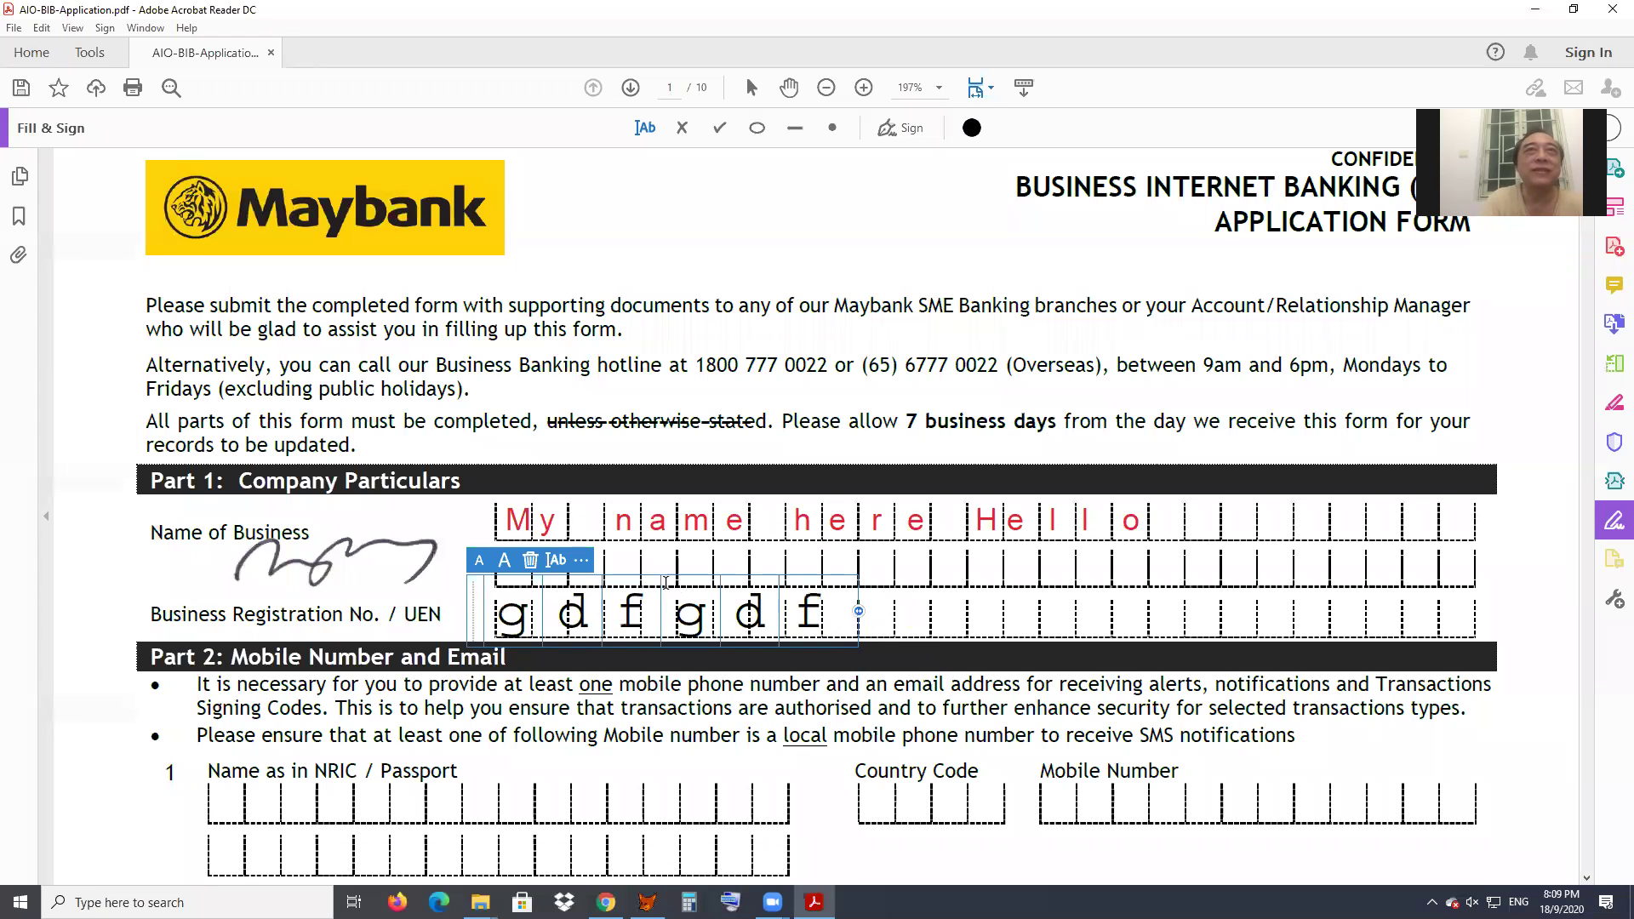
{"action": "left_click", "coordinate": [481, 563]}
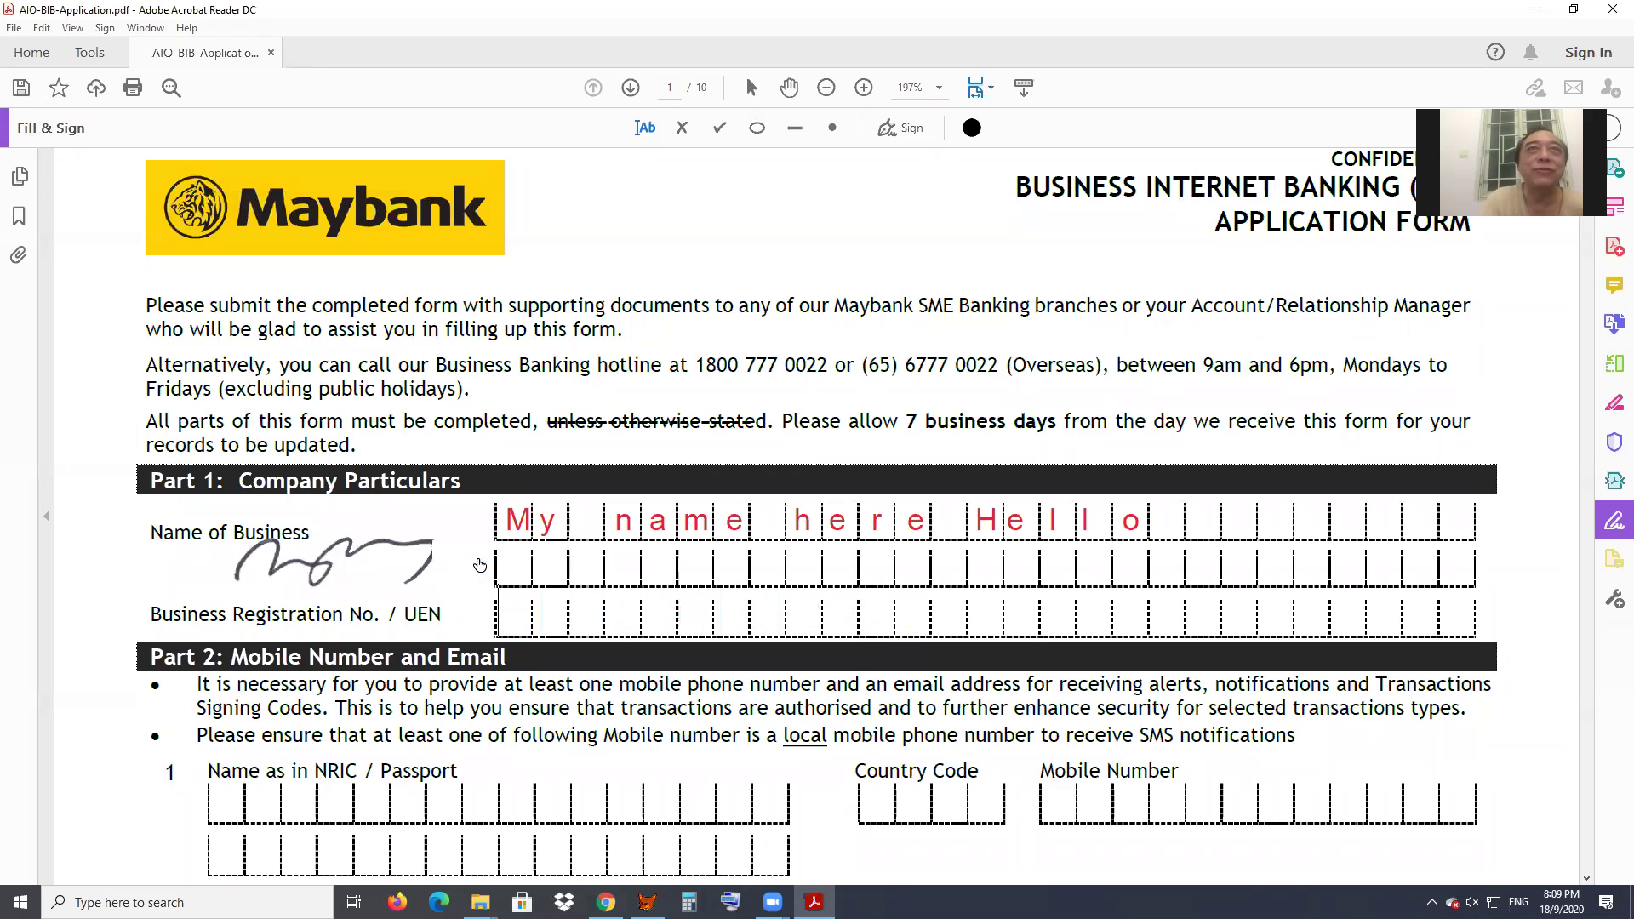
{"action": "left_click", "coordinate": [480, 565]}
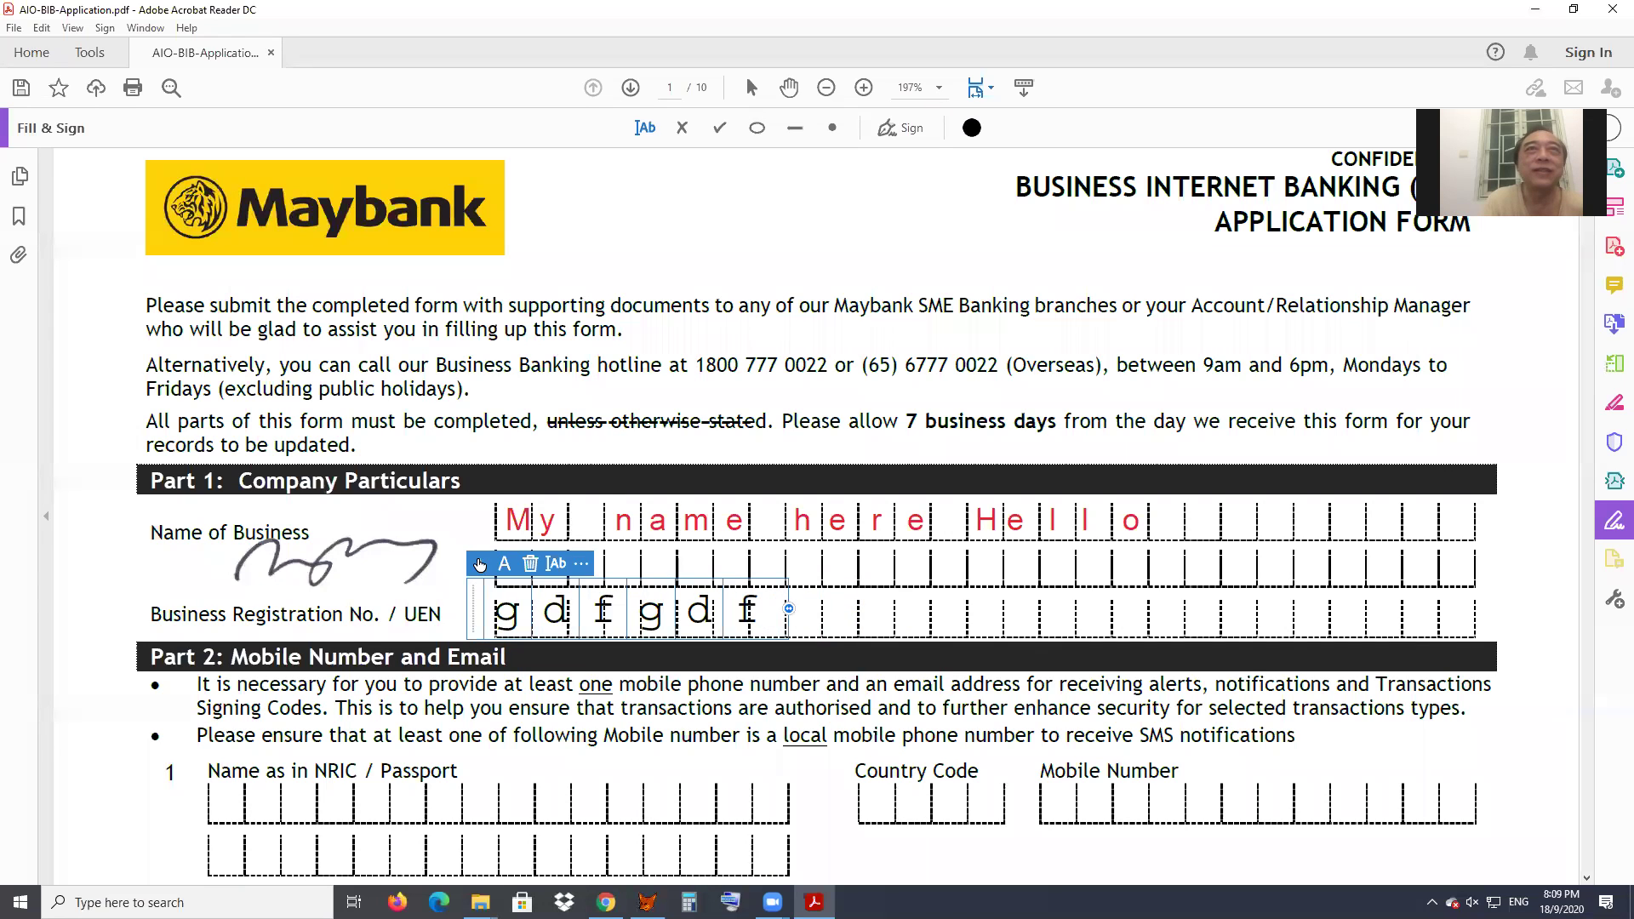
{"action": "left_click", "coordinate": [480, 564]}
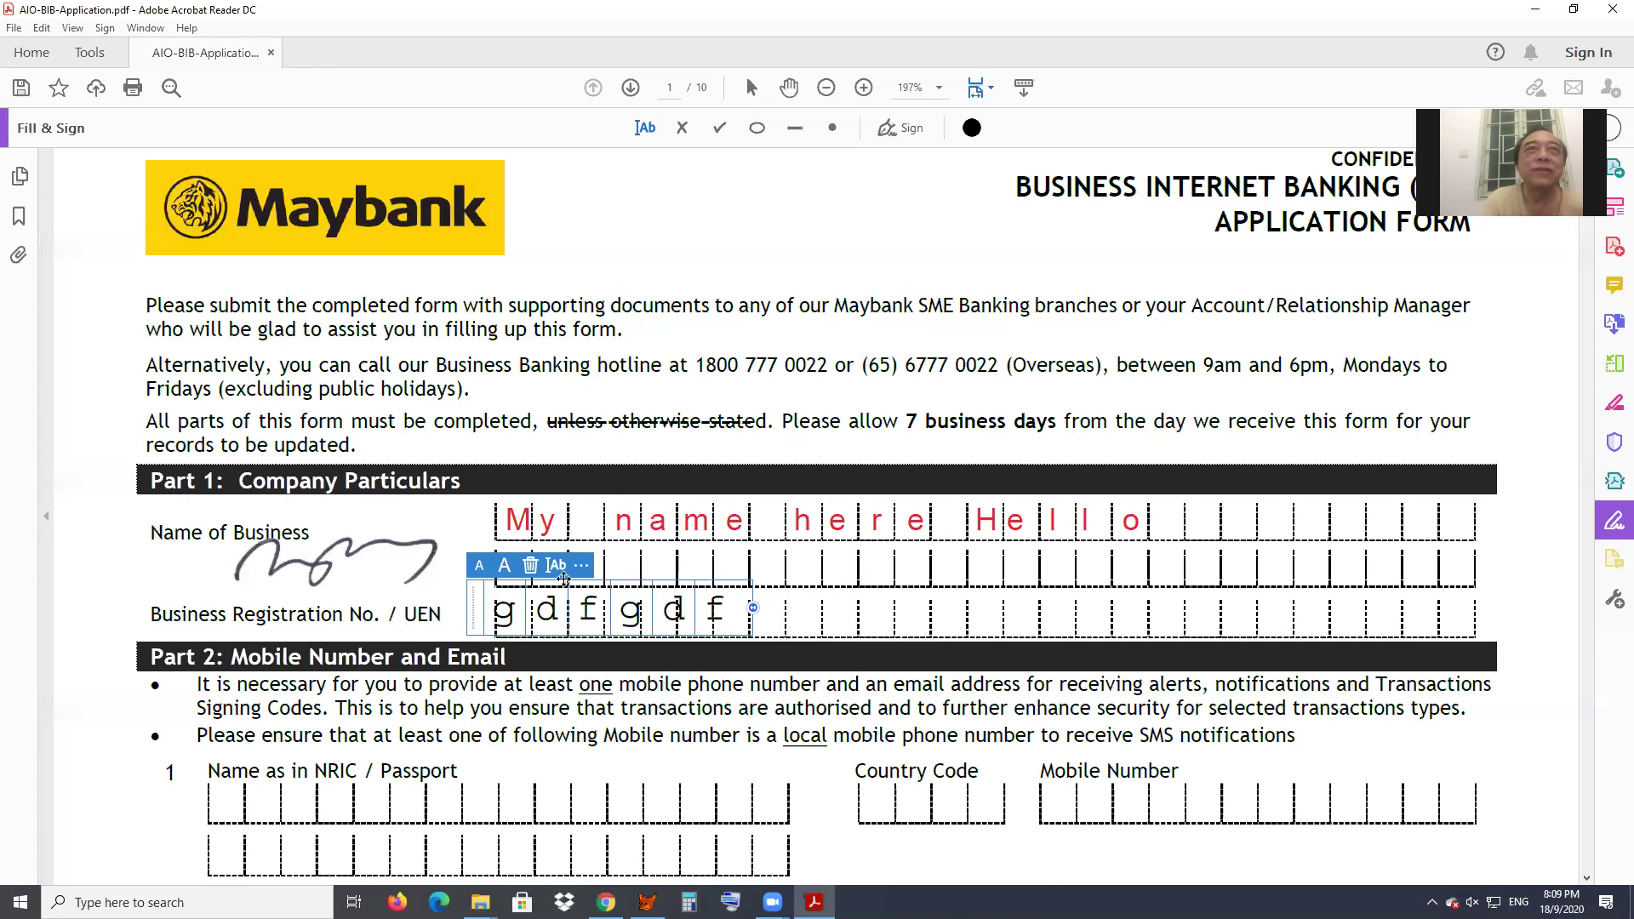
{"action": "left_click_drag", "start_coordinate": [588, 607], "coordinate": [601, 608]}
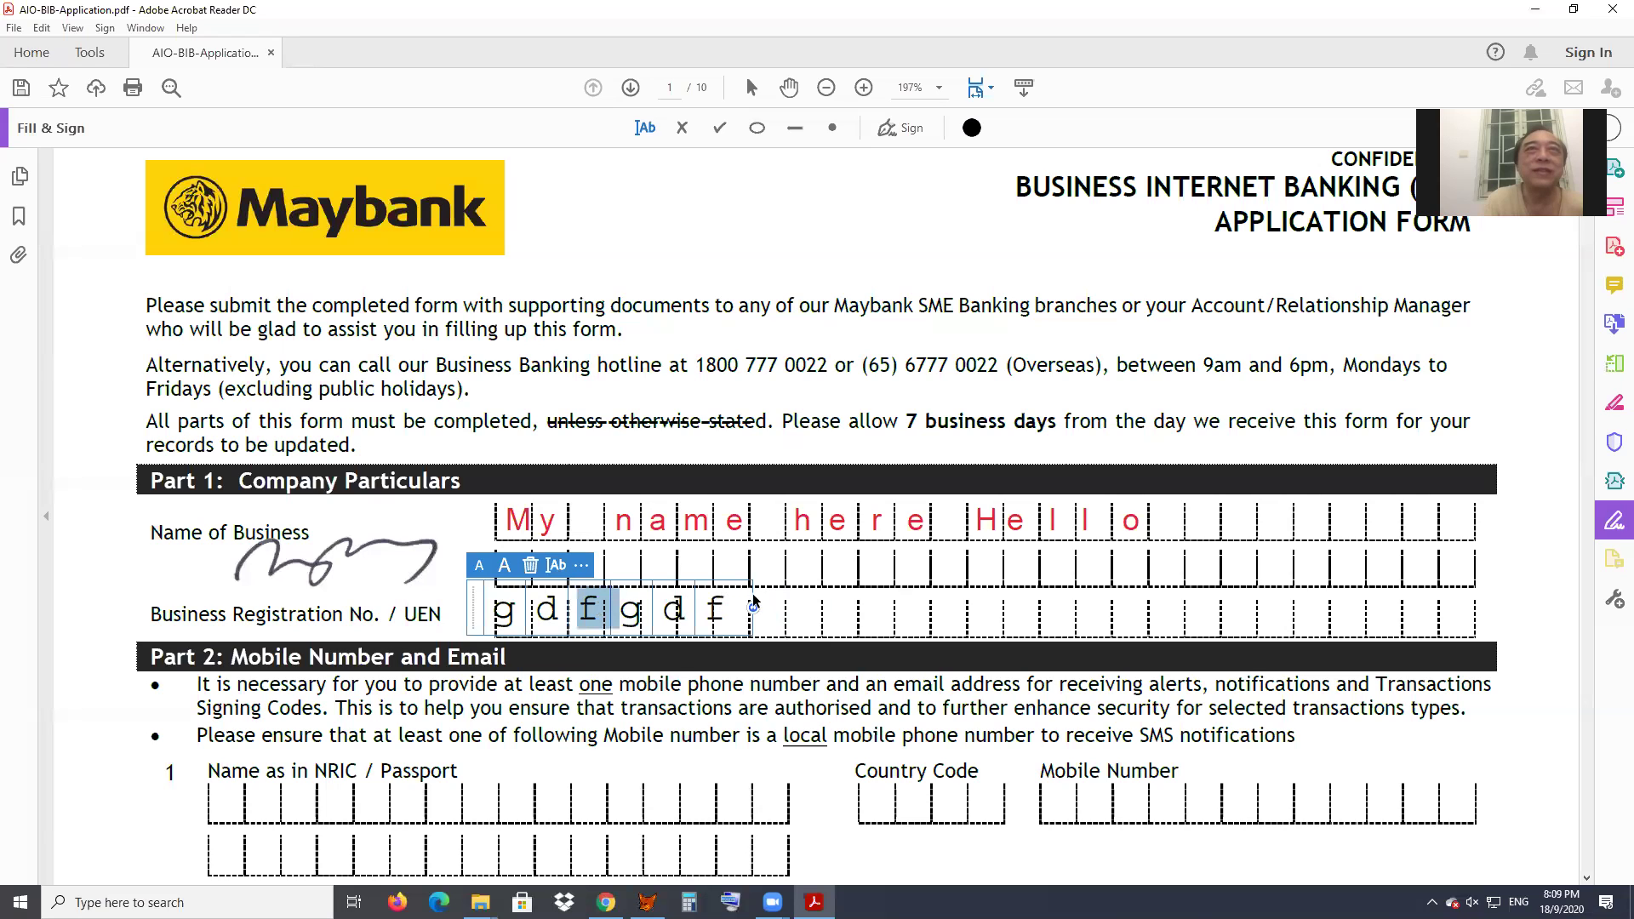
{"action": "left_click_drag", "start_coordinate": [746, 589], "coordinate": [753, 588]}
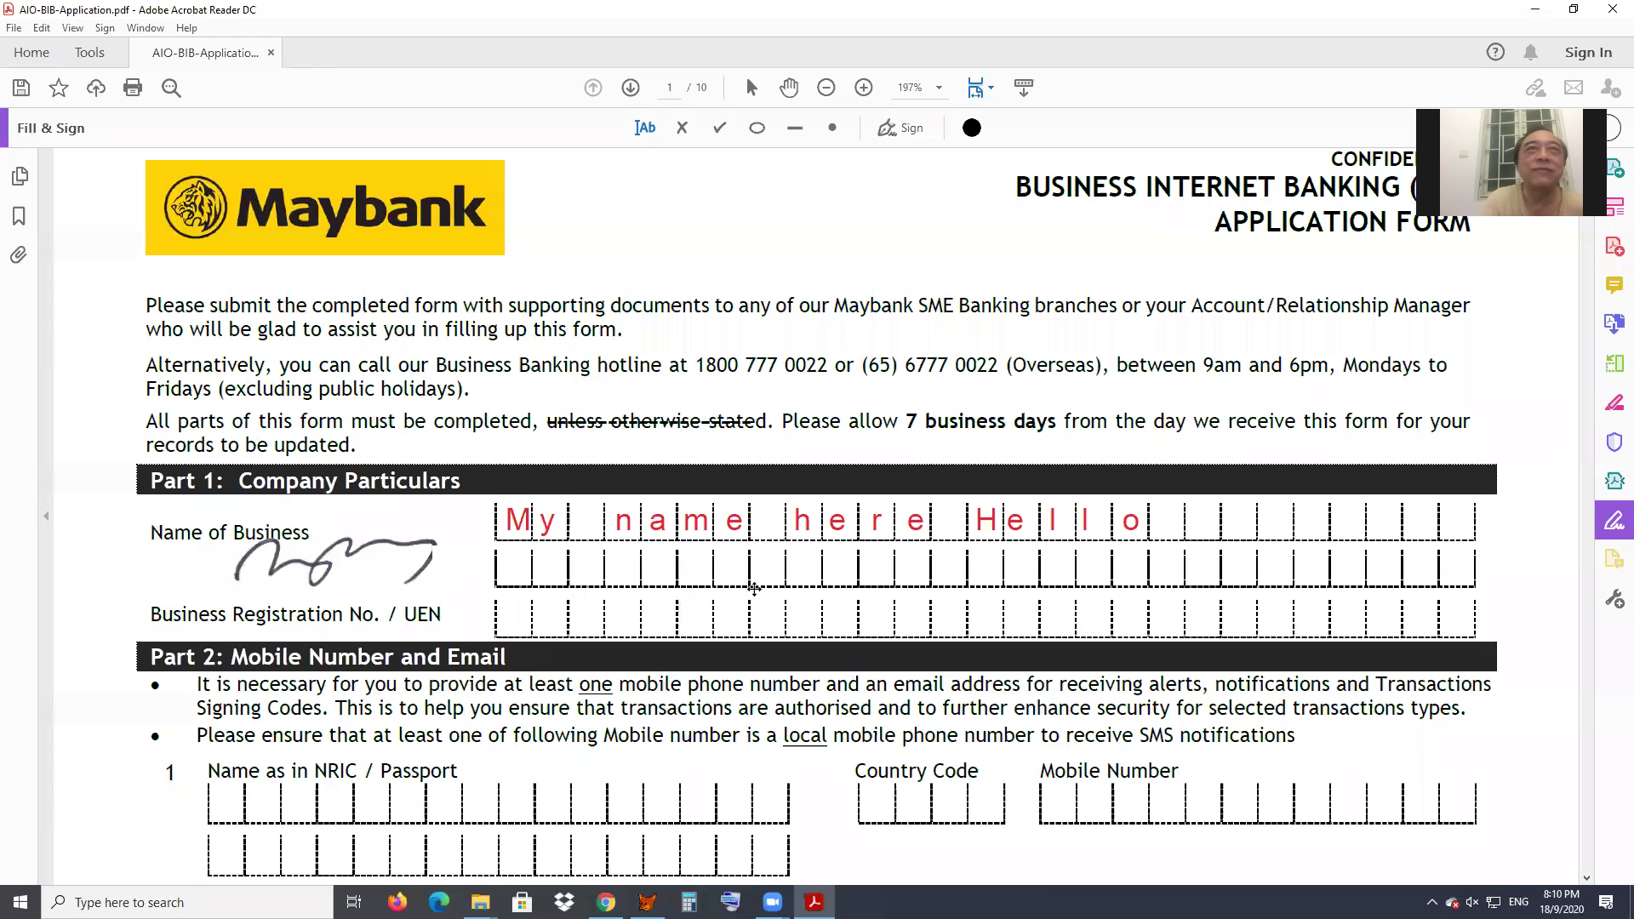
{"action": "left_click", "coordinate": [486, 565]}
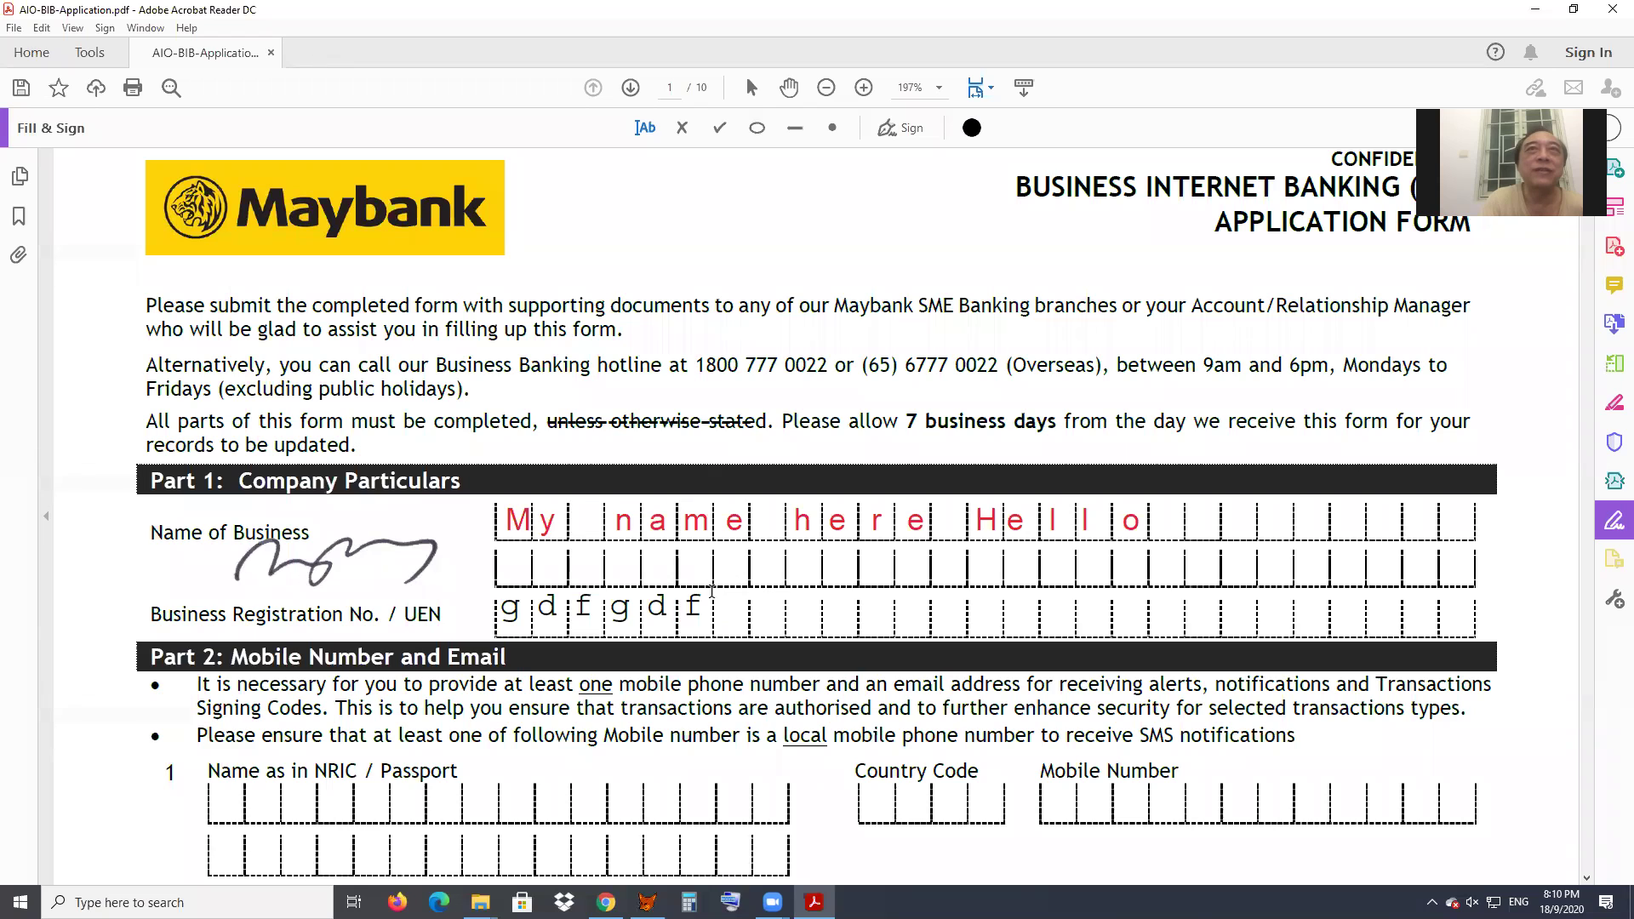
{"action": "left_click_drag", "start_coordinate": [722, 590], "coordinate": [725, 596]}
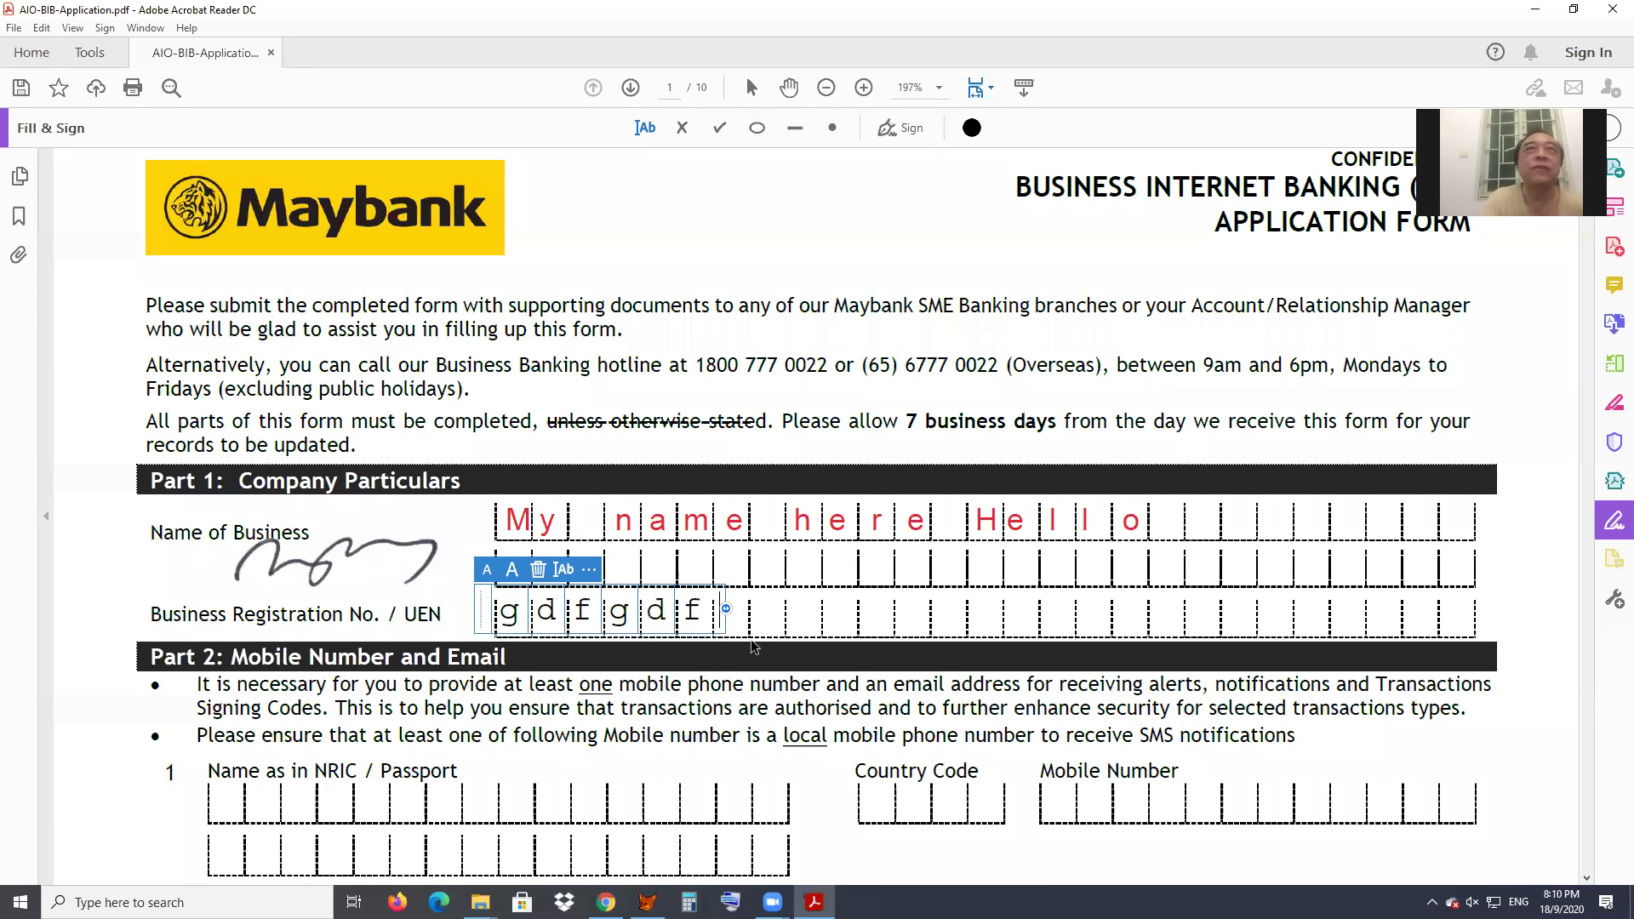
- Switch the "gdfgdf" entry to plain unspaced text and back to comb spacing
{"action": "left_click", "coordinate": [563, 574]}
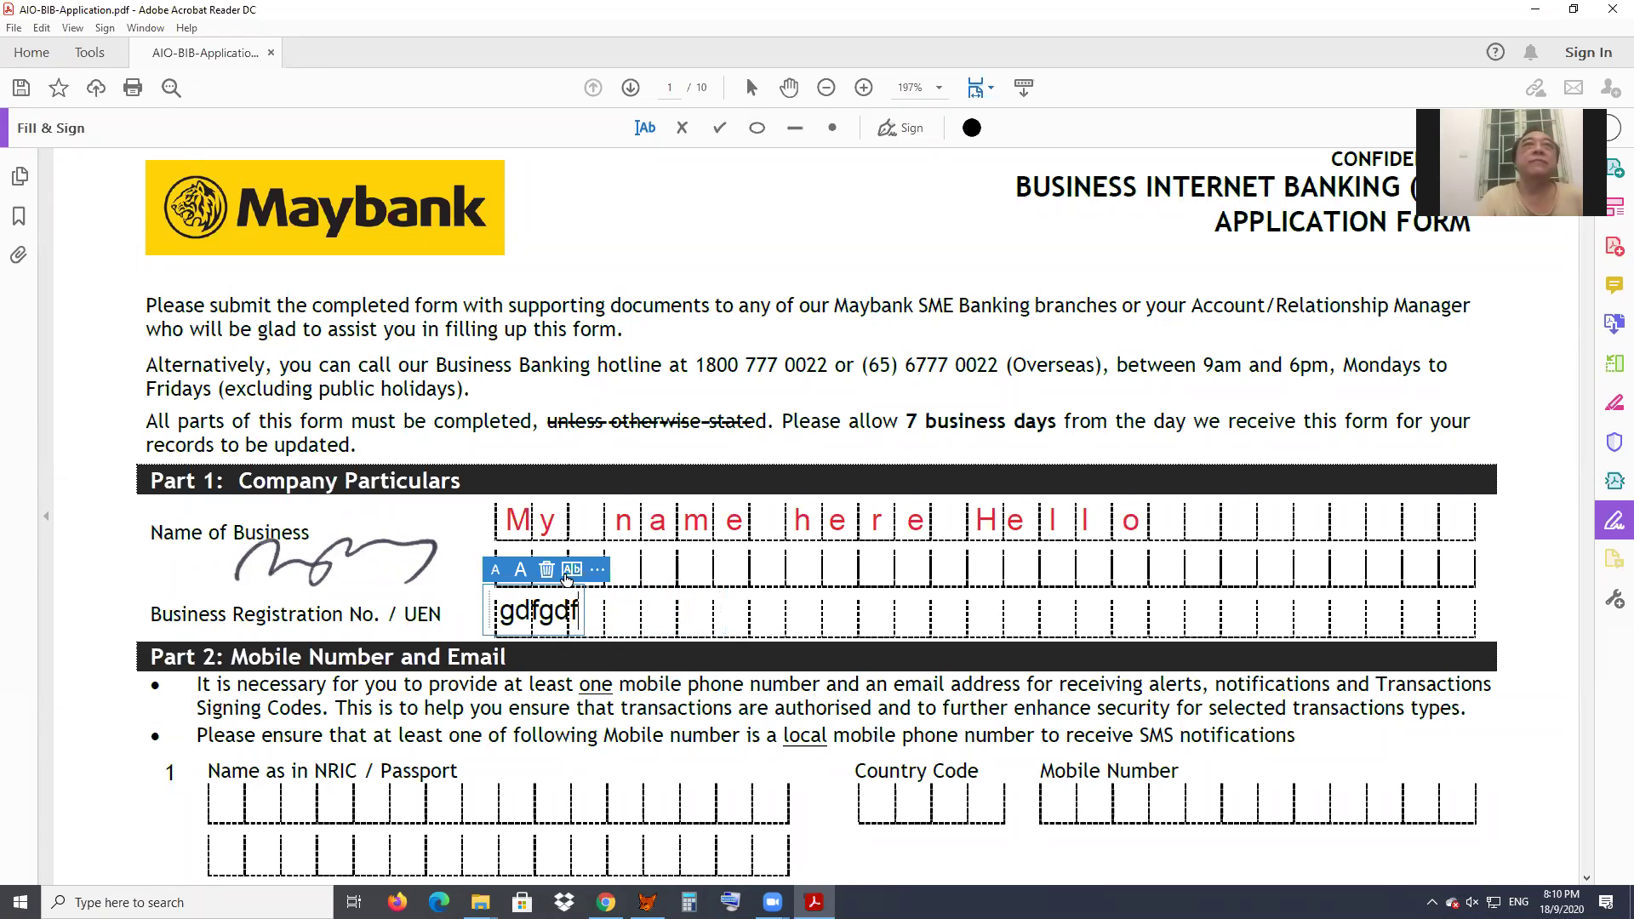
{"action": "left_click", "coordinate": [518, 610]}
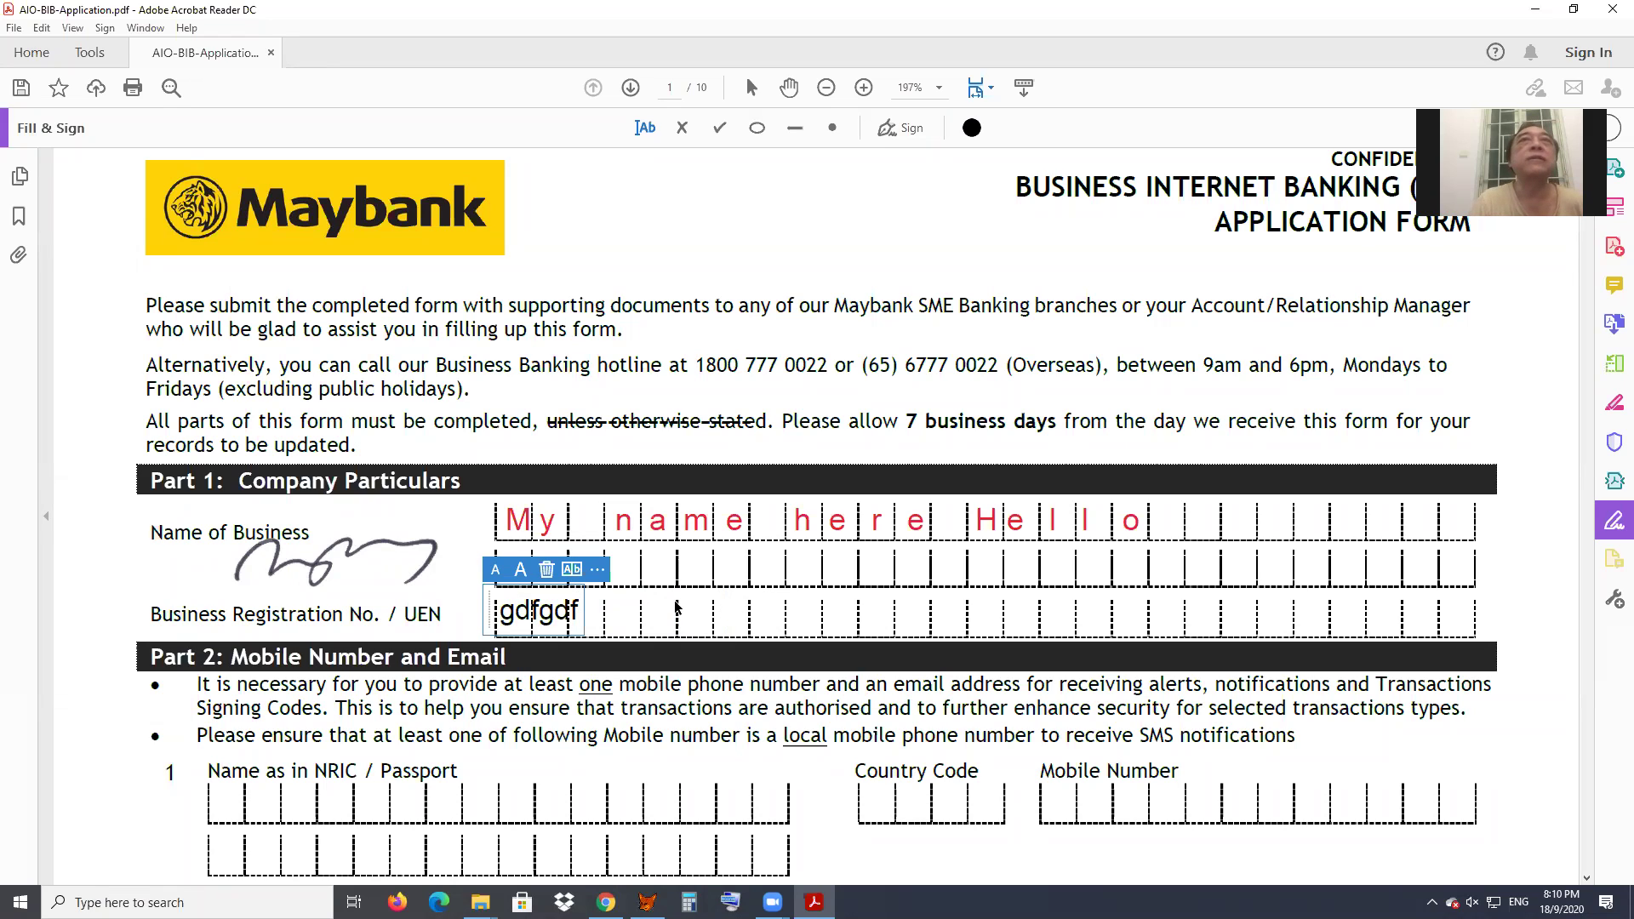
{"action": "left_click", "coordinate": [570, 571]}
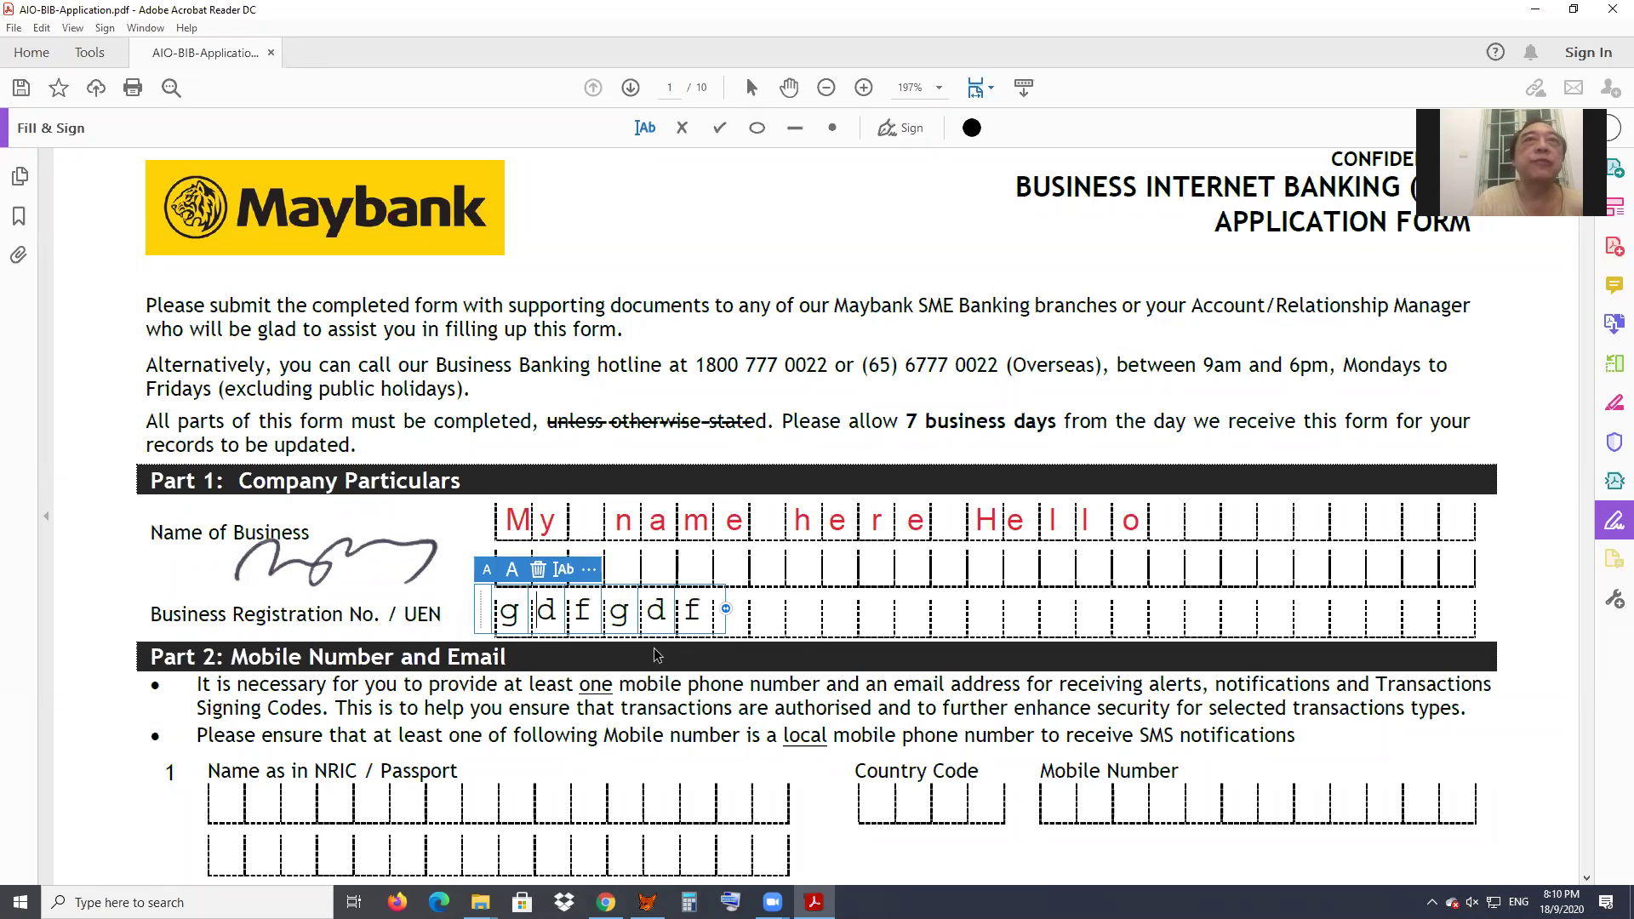
- Reduce the "gdfgdf" entry's text size by three steps and enlarge it by three steps
{"action": "left_click", "coordinate": [487, 576]}
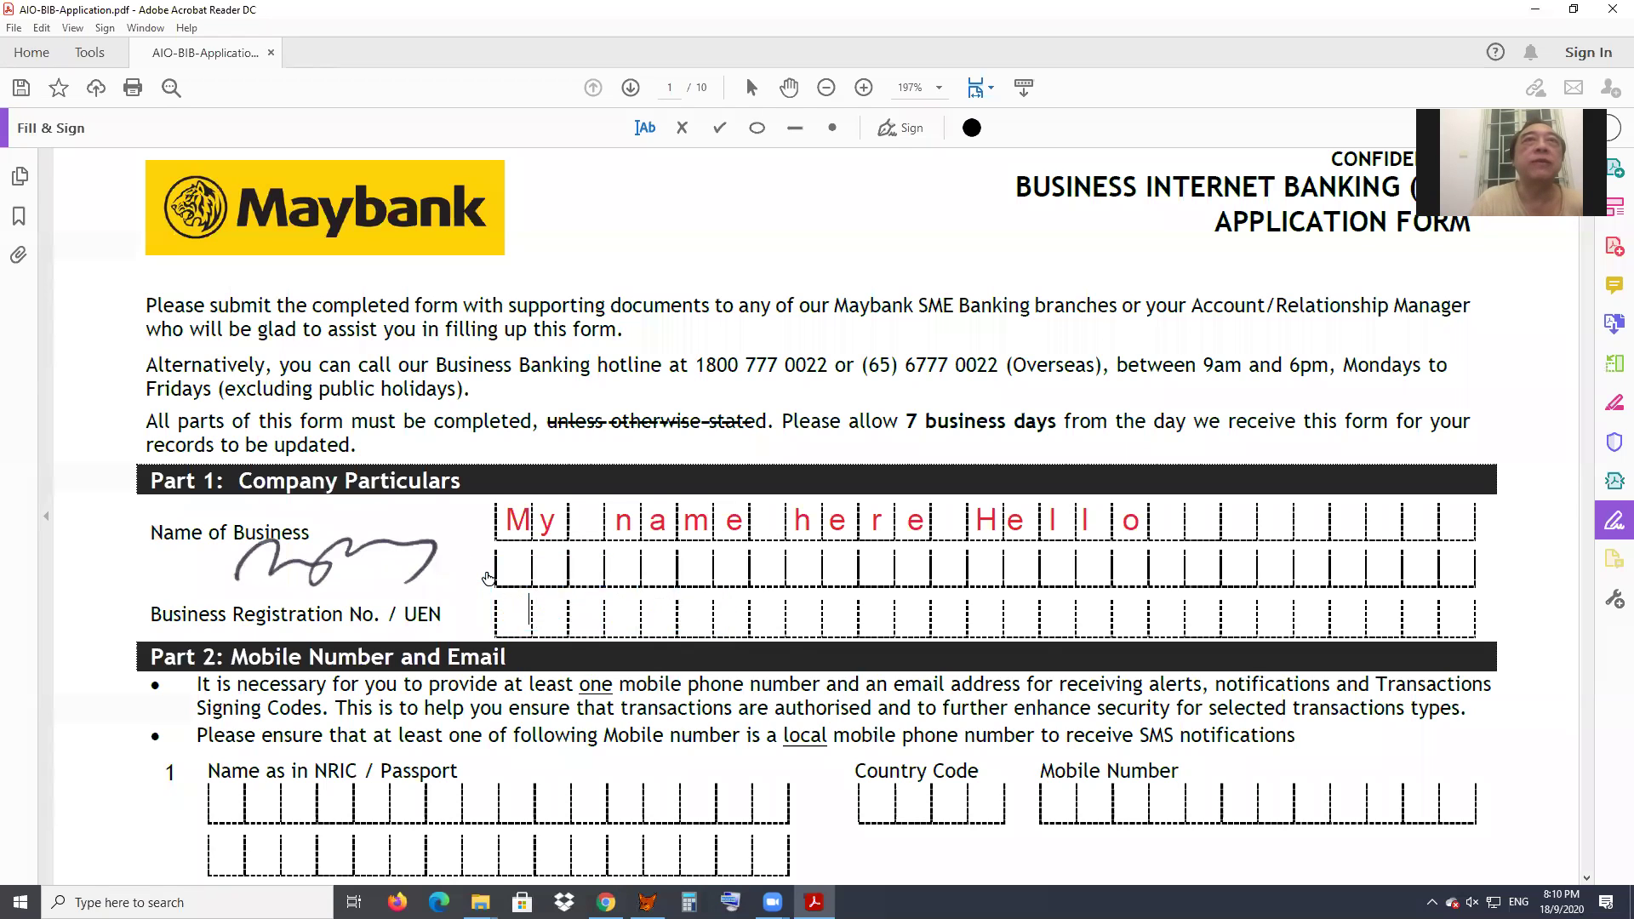
{"action": "left_click", "coordinate": [487, 576]}
{"action": "left_click", "coordinate": [486, 576]}
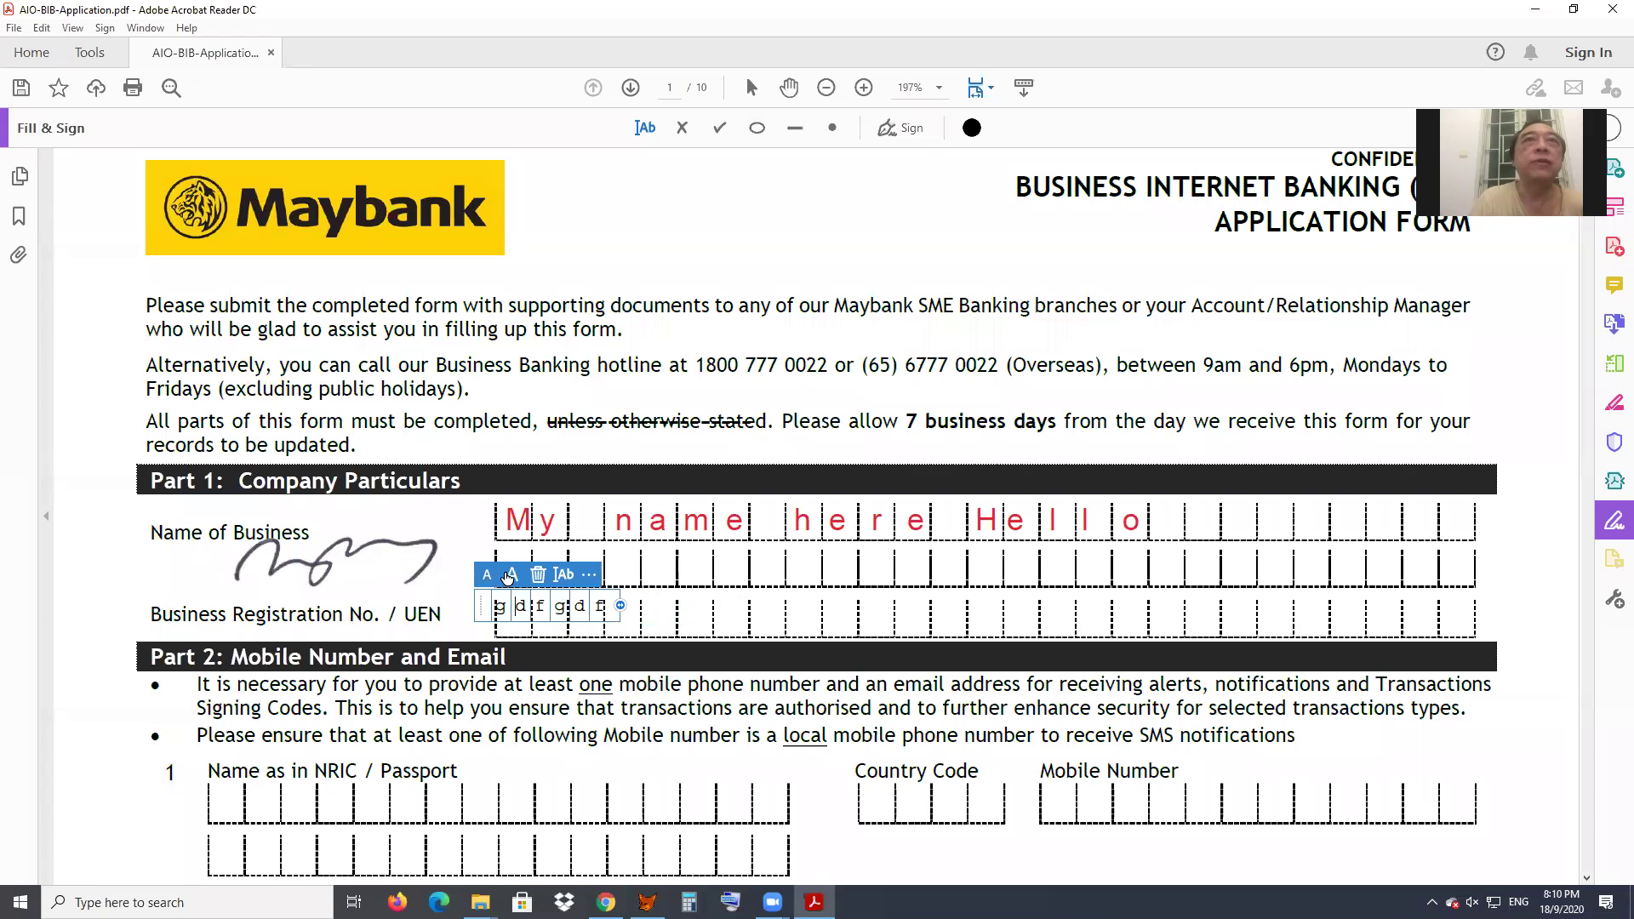
{"action": "left_click", "coordinate": [511, 576]}
{"action": "left_click", "coordinate": [510, 575]}
{"action": "left_click", "coordinate": [511, 575]}
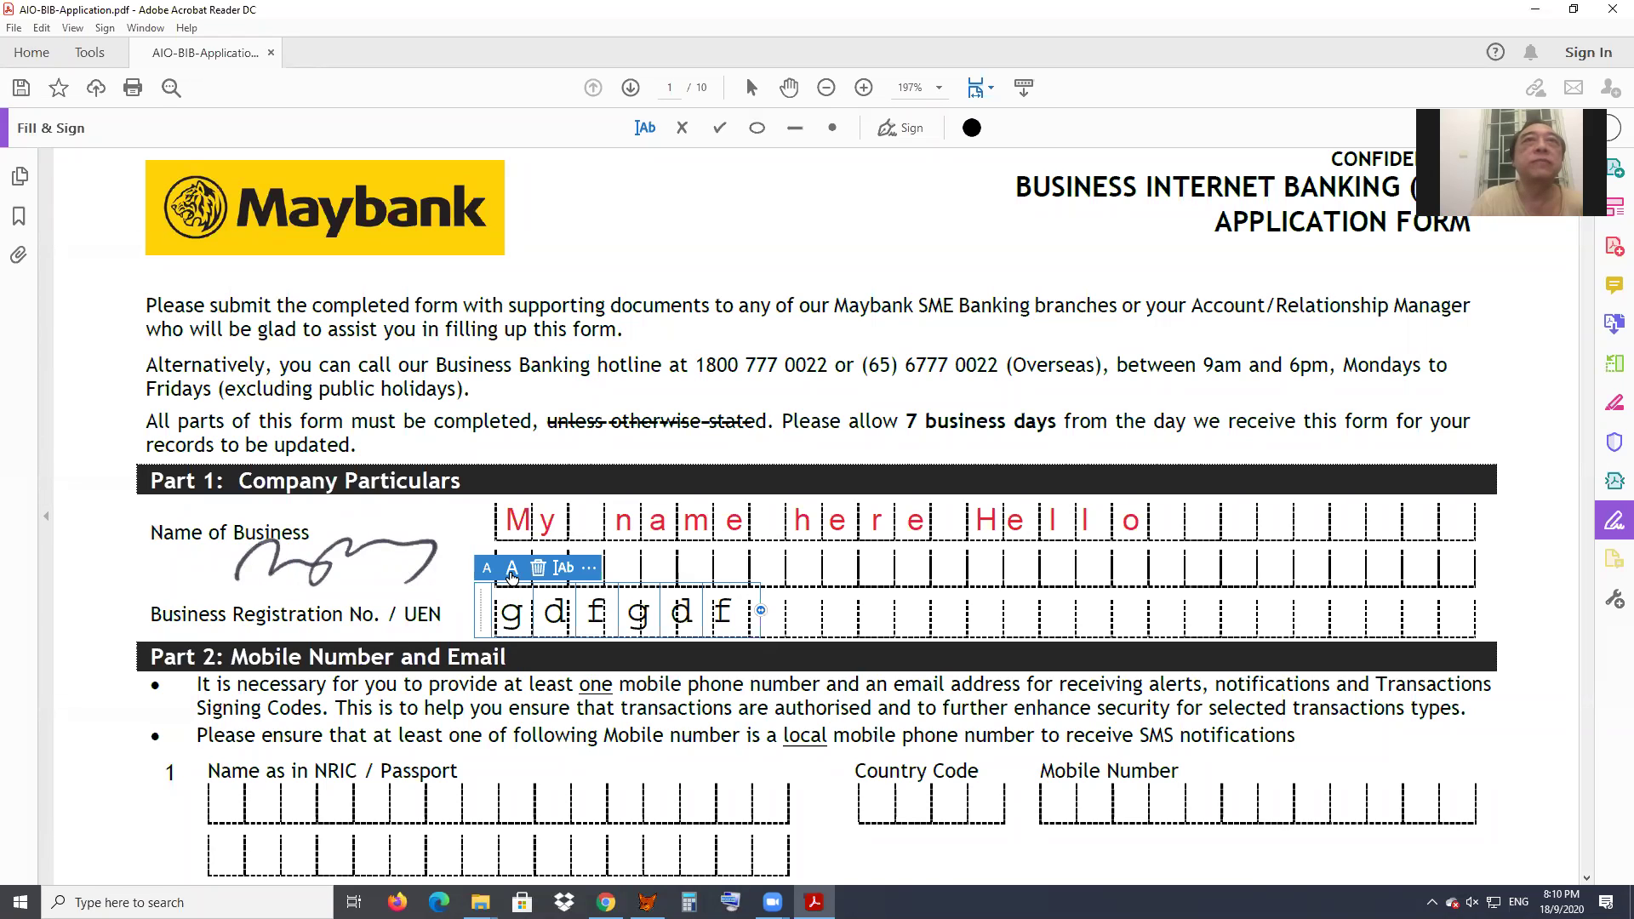
- Convert the "gdfgdf" entry to a cross mark, try moving it lower, and return it to the first Business Registration No. / UEN box
{"action": "left_click", "coordinate": [592, 572]}
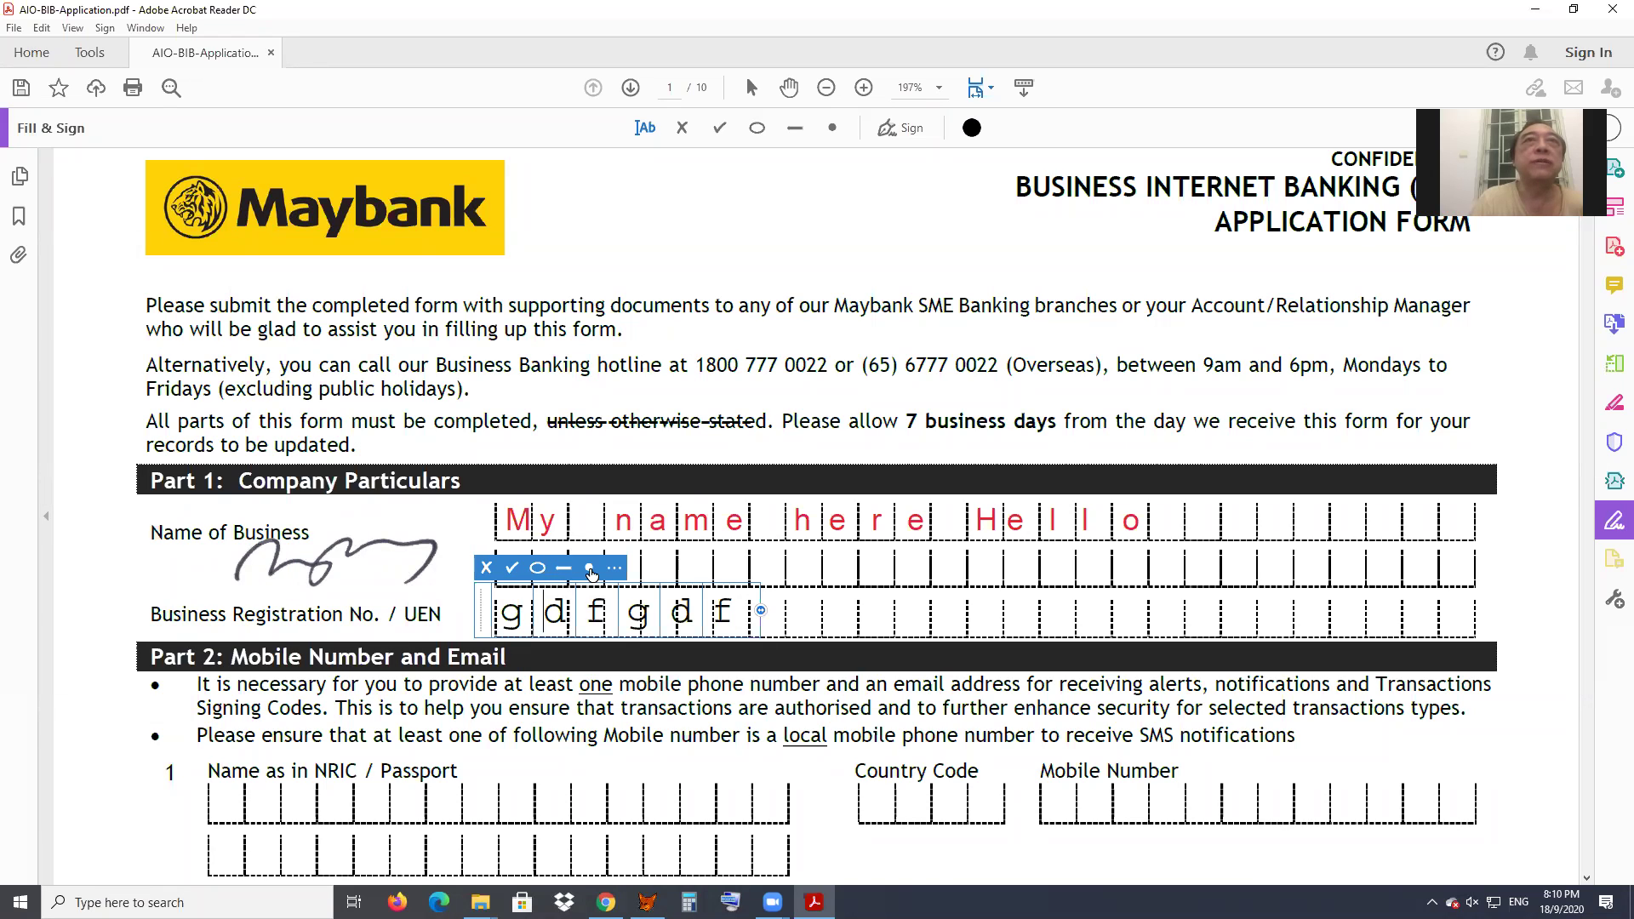
{"action": "left_click", "coordinate": [488, 568]}
{"action": "left_click_drag", "start_coordinate": [525, 618], "coordinate": [599, 649]}
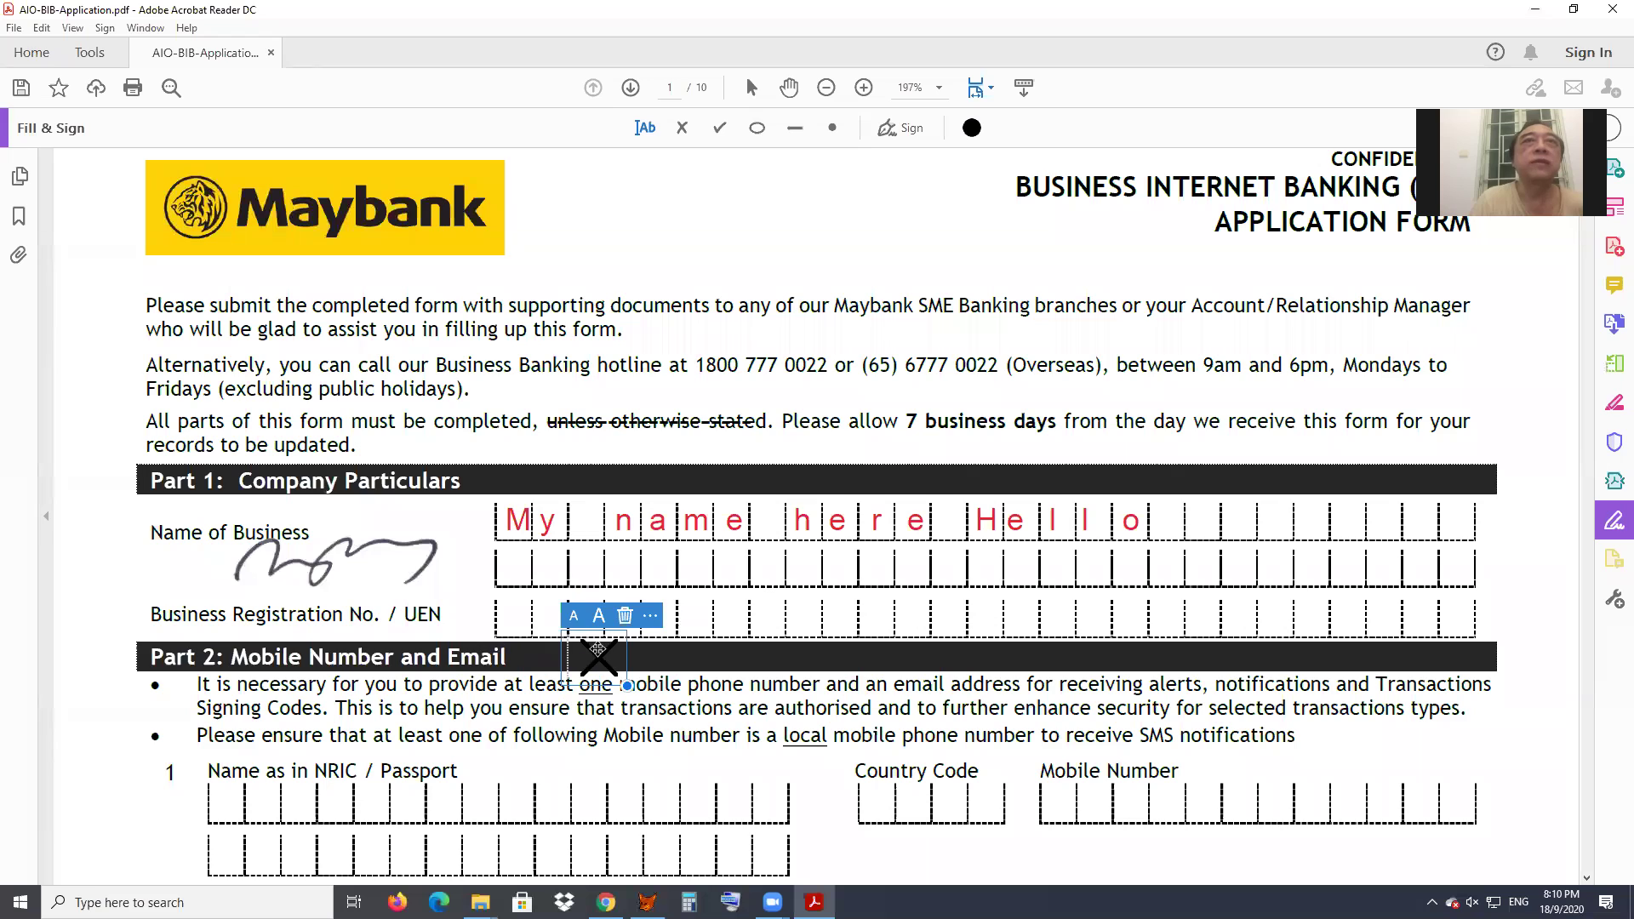
{"action": "key", "text": "ctrl+z"}
{"action": "key", "text": "Delete"}
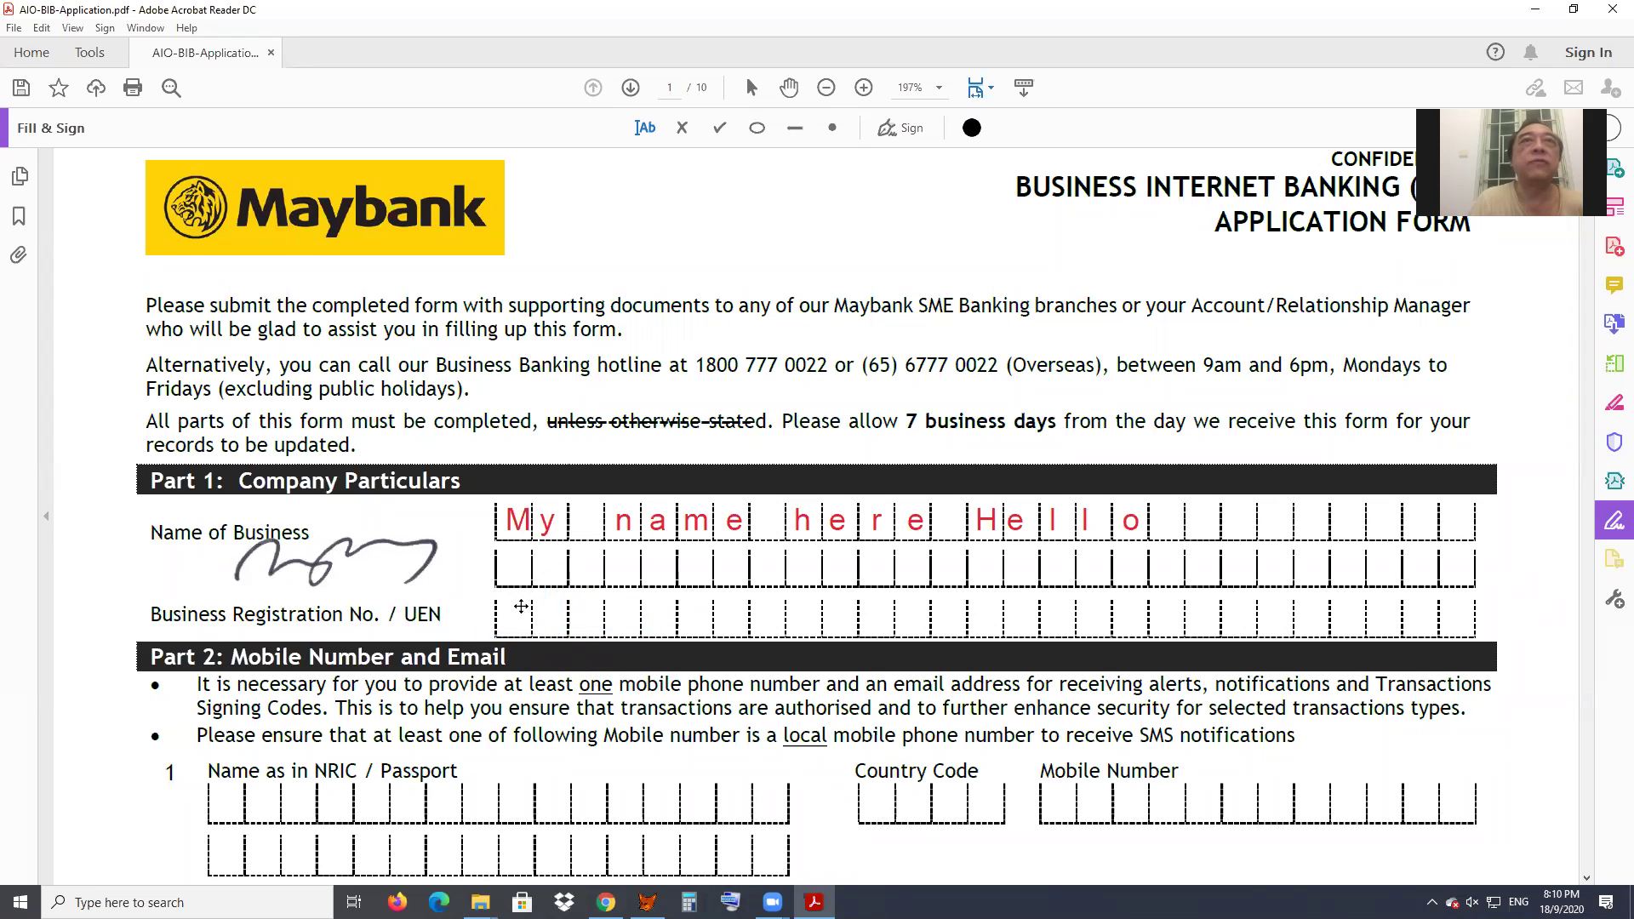
{"action": "key", "text": "ctrl+z"}
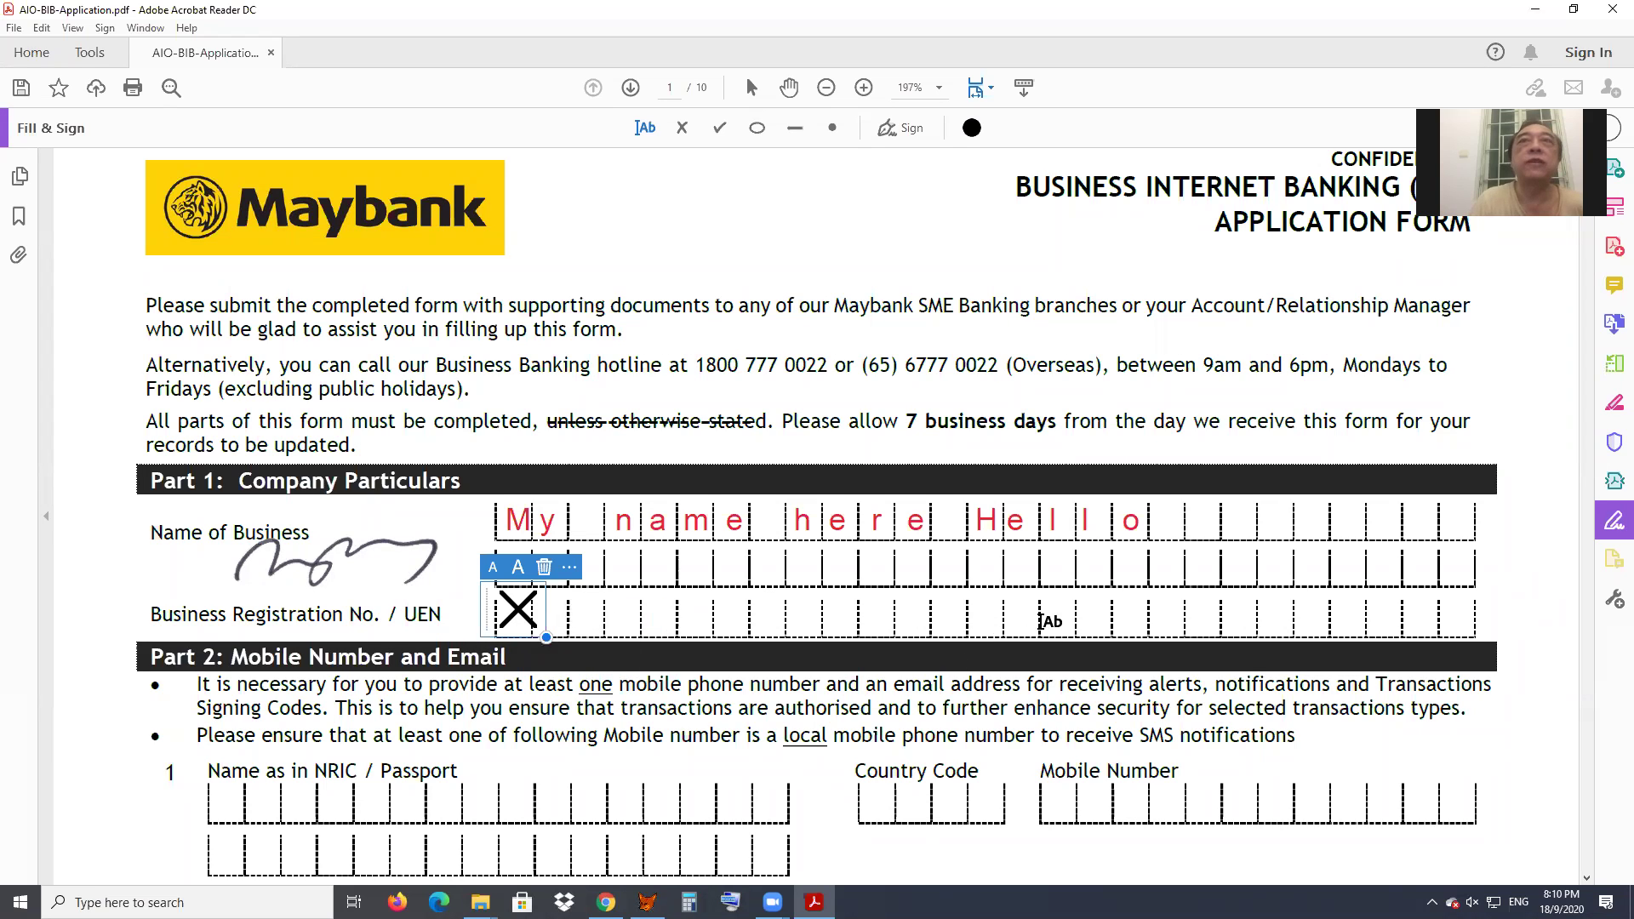
- Place two cross marks in separate boxes of the Business Registration No. / UEN row
{"action": "left_click", "coordinate": [1125, 613]}
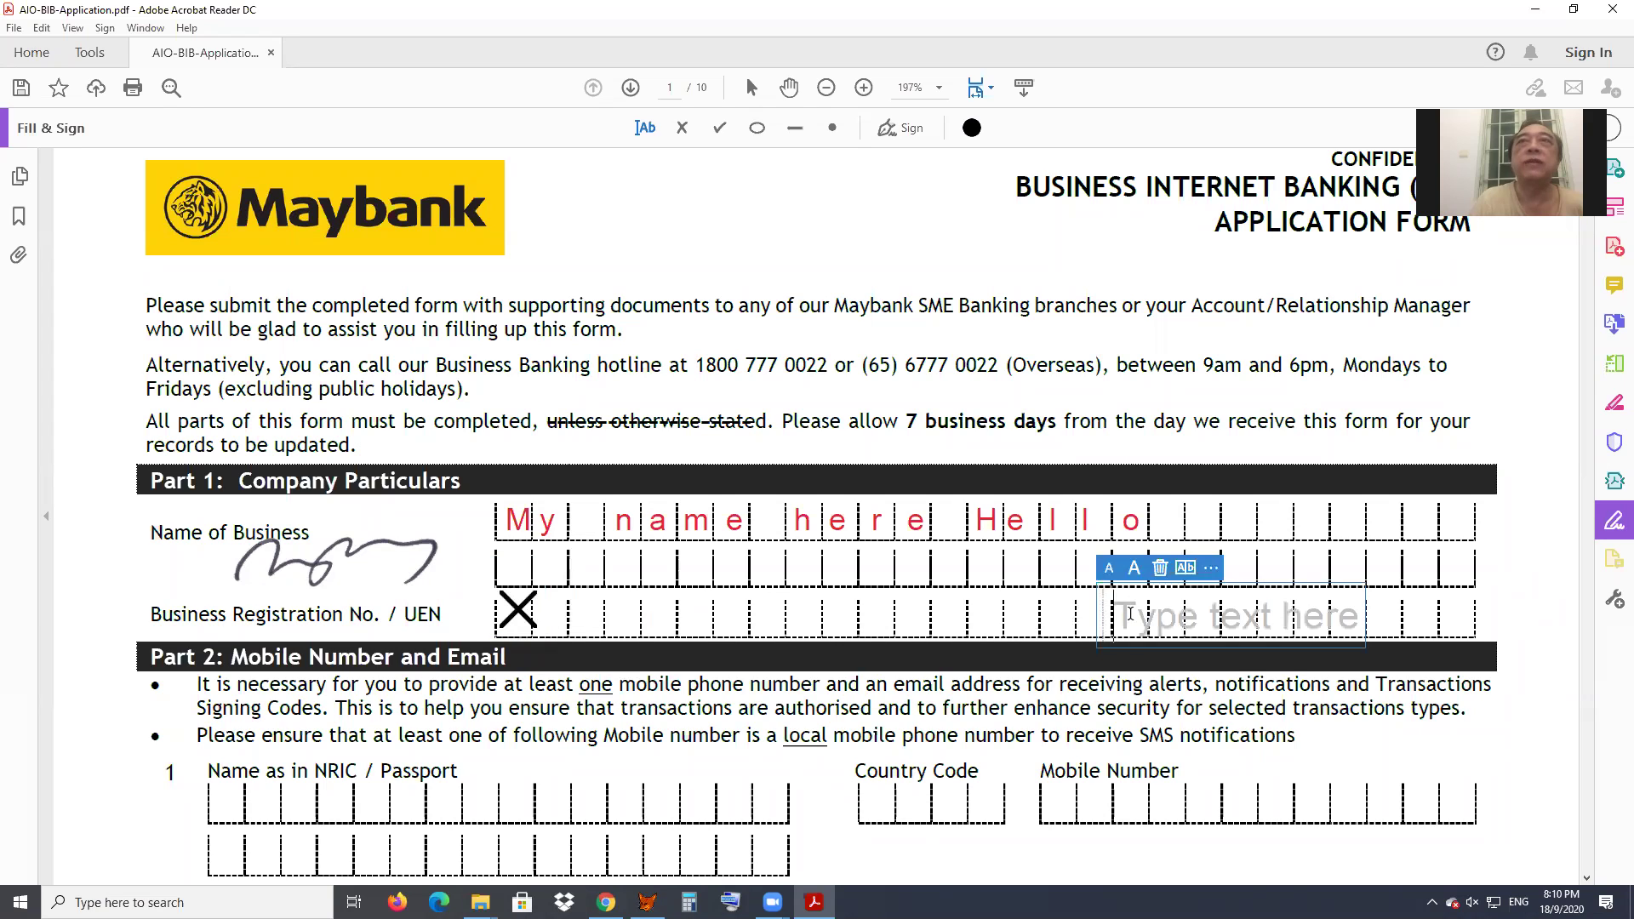
{"action": "mouse_move", "coordinate": [1215, 577]}
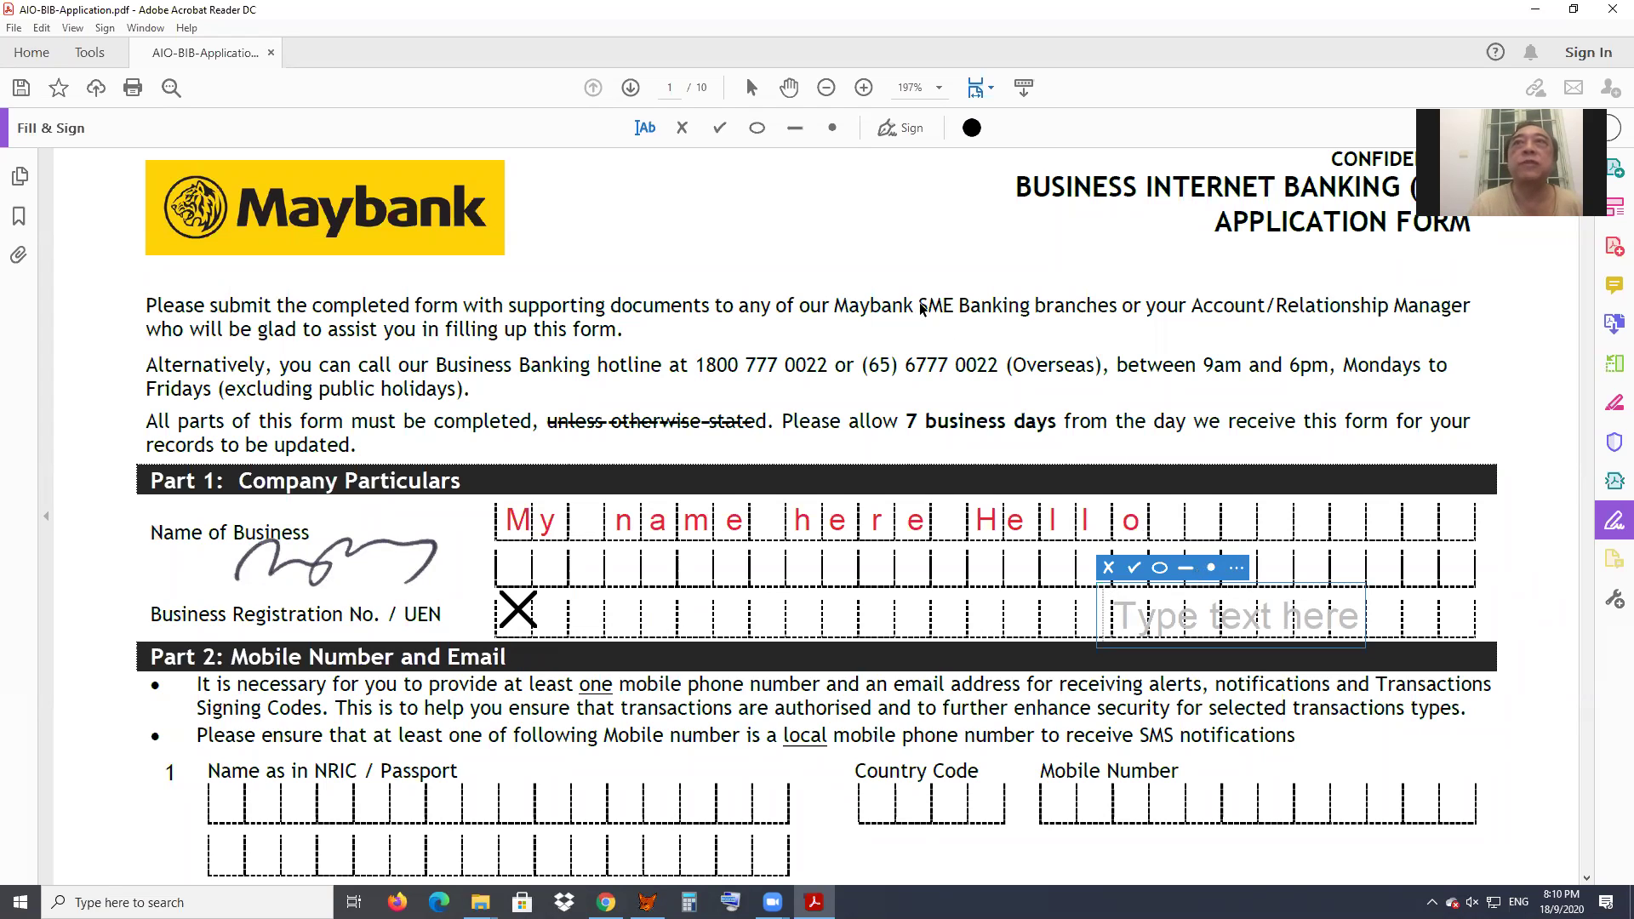
{"action": "left_click", "coordinate": [682, 128]}
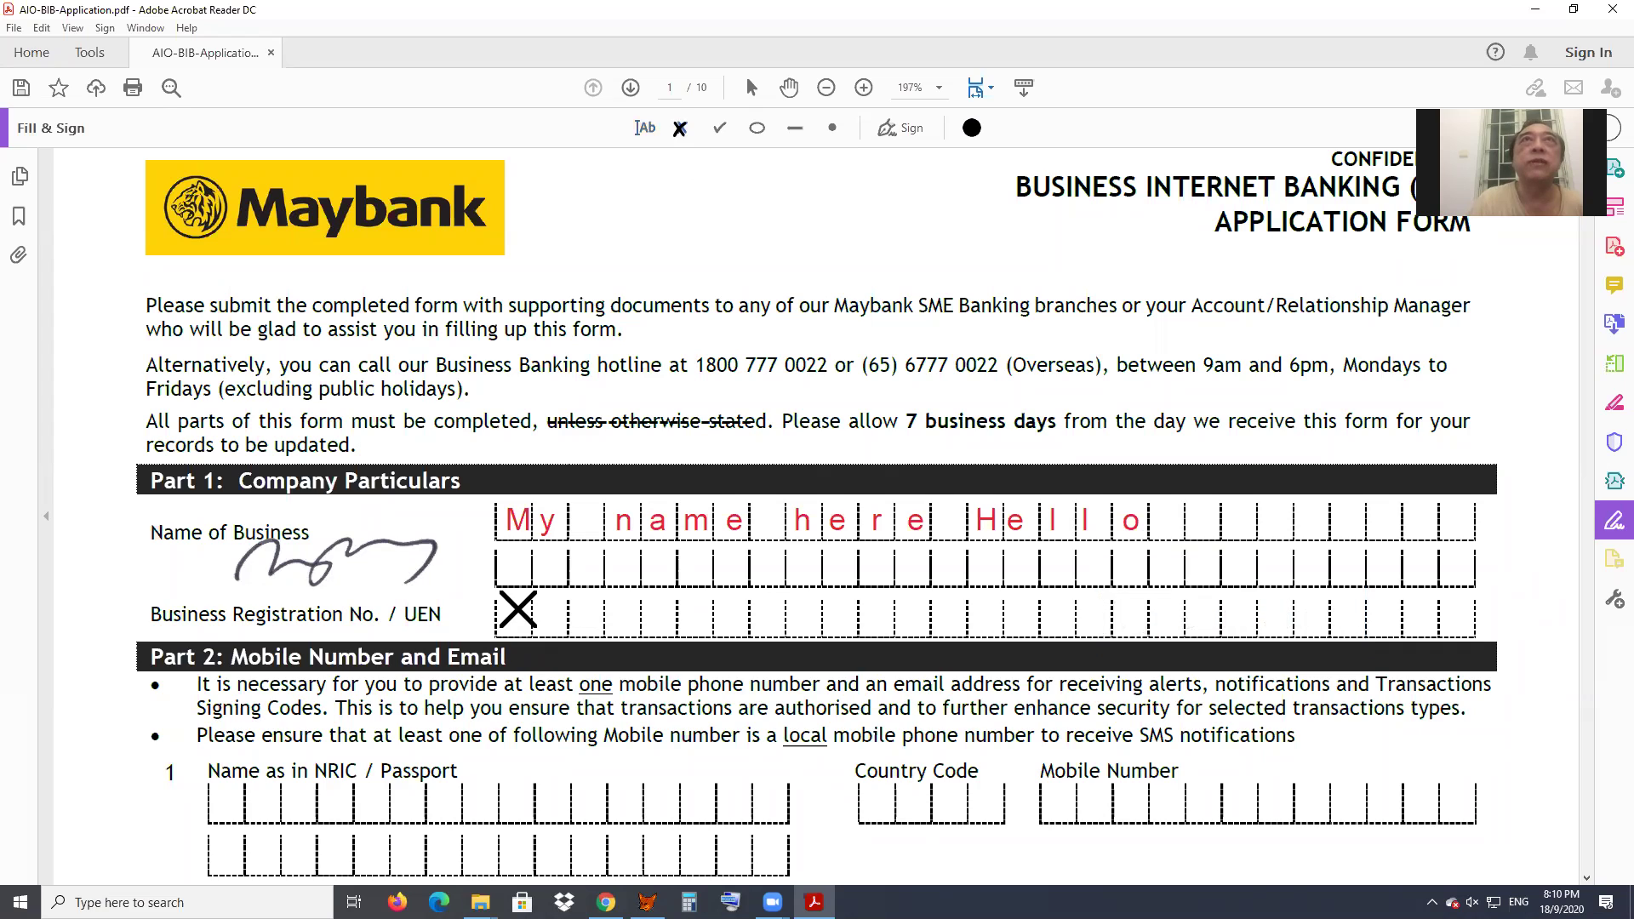
{"action": "left_click", "coordinate": [1060, 613]}
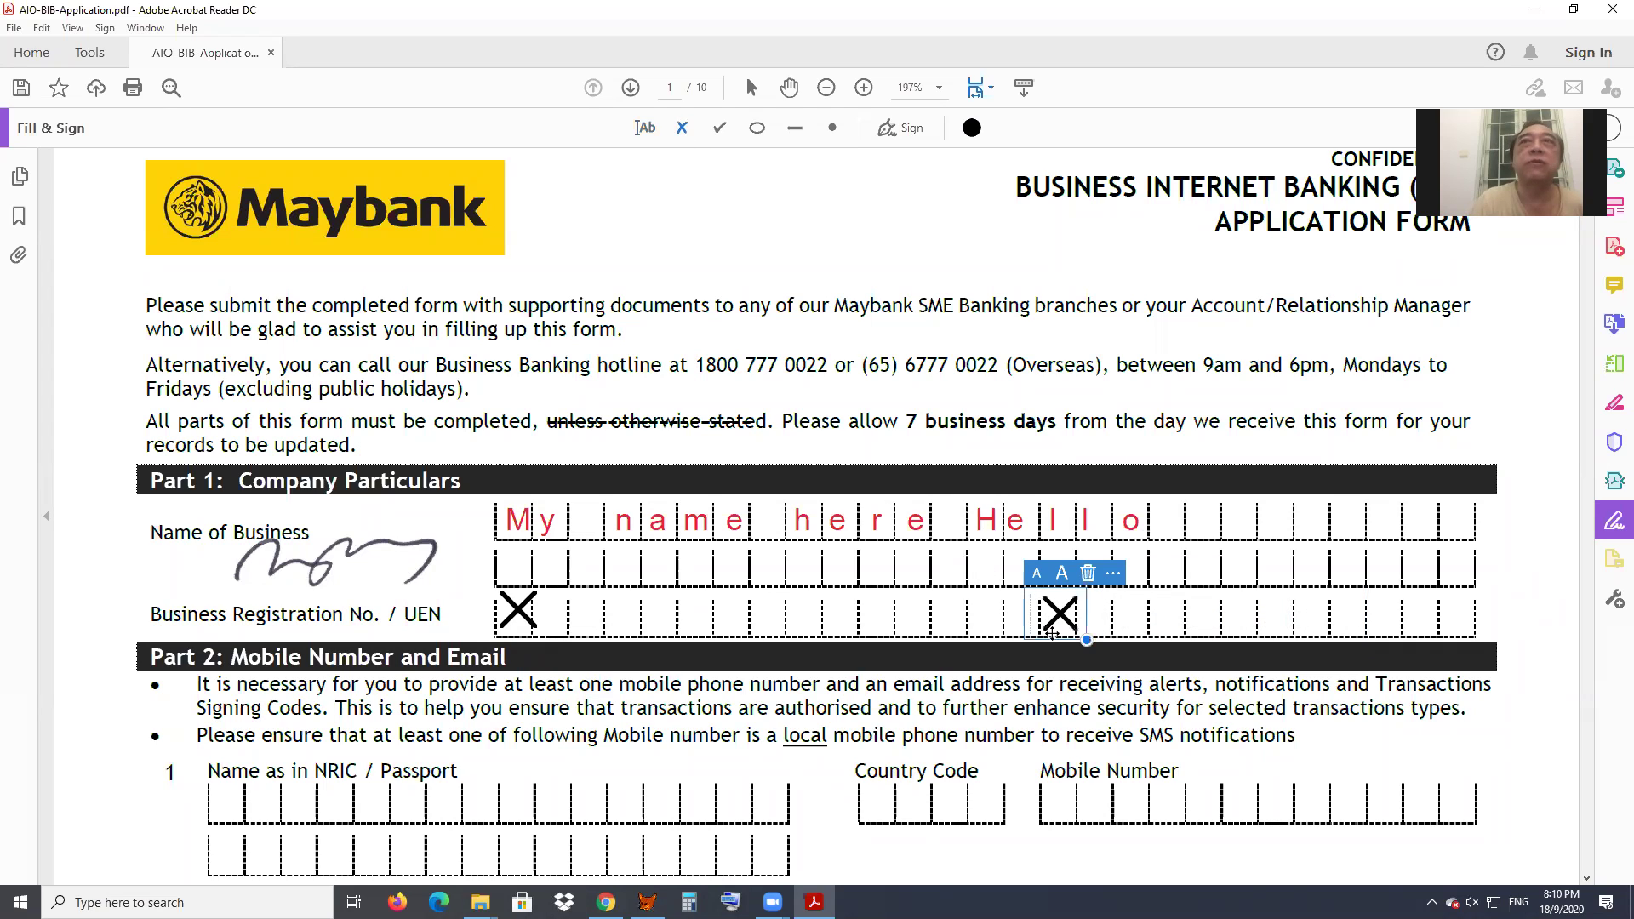
{"action": "left_click", "coordinate": [838, 621]}
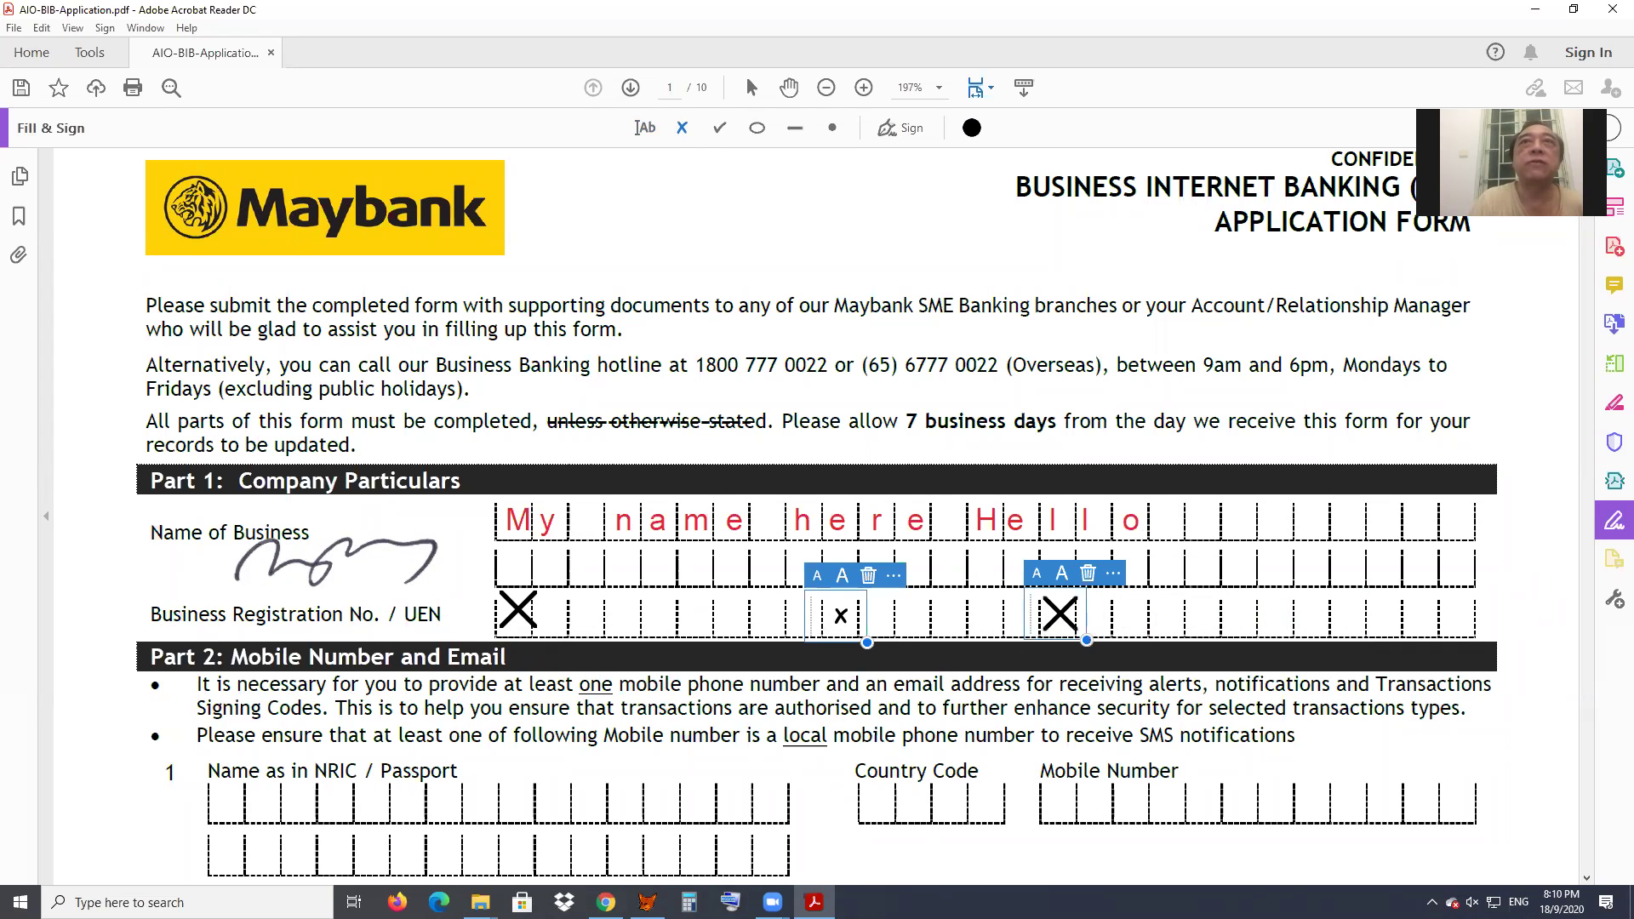
- Add cross marks in the first three Country Code boxes and in one Mobile Number box of entry 1
{"action": "left_click", "coordinate": [875, 801]}
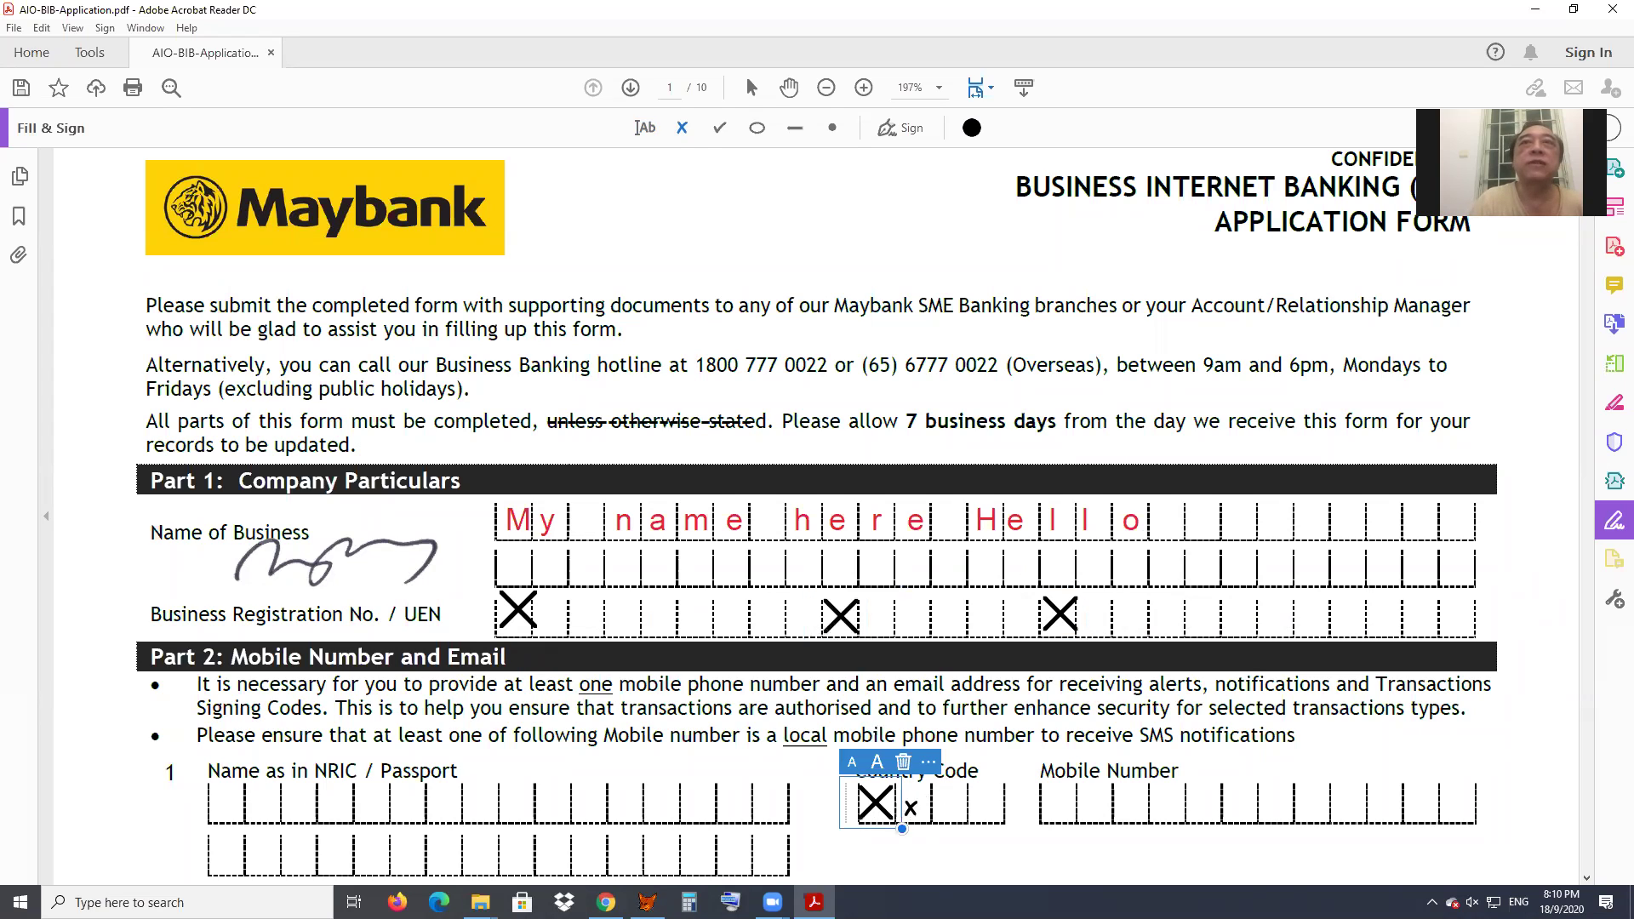
{"action": "left_click", "coordinate": [920, 803]}
{"action": "left_click", "coordinate": [959, 802]}
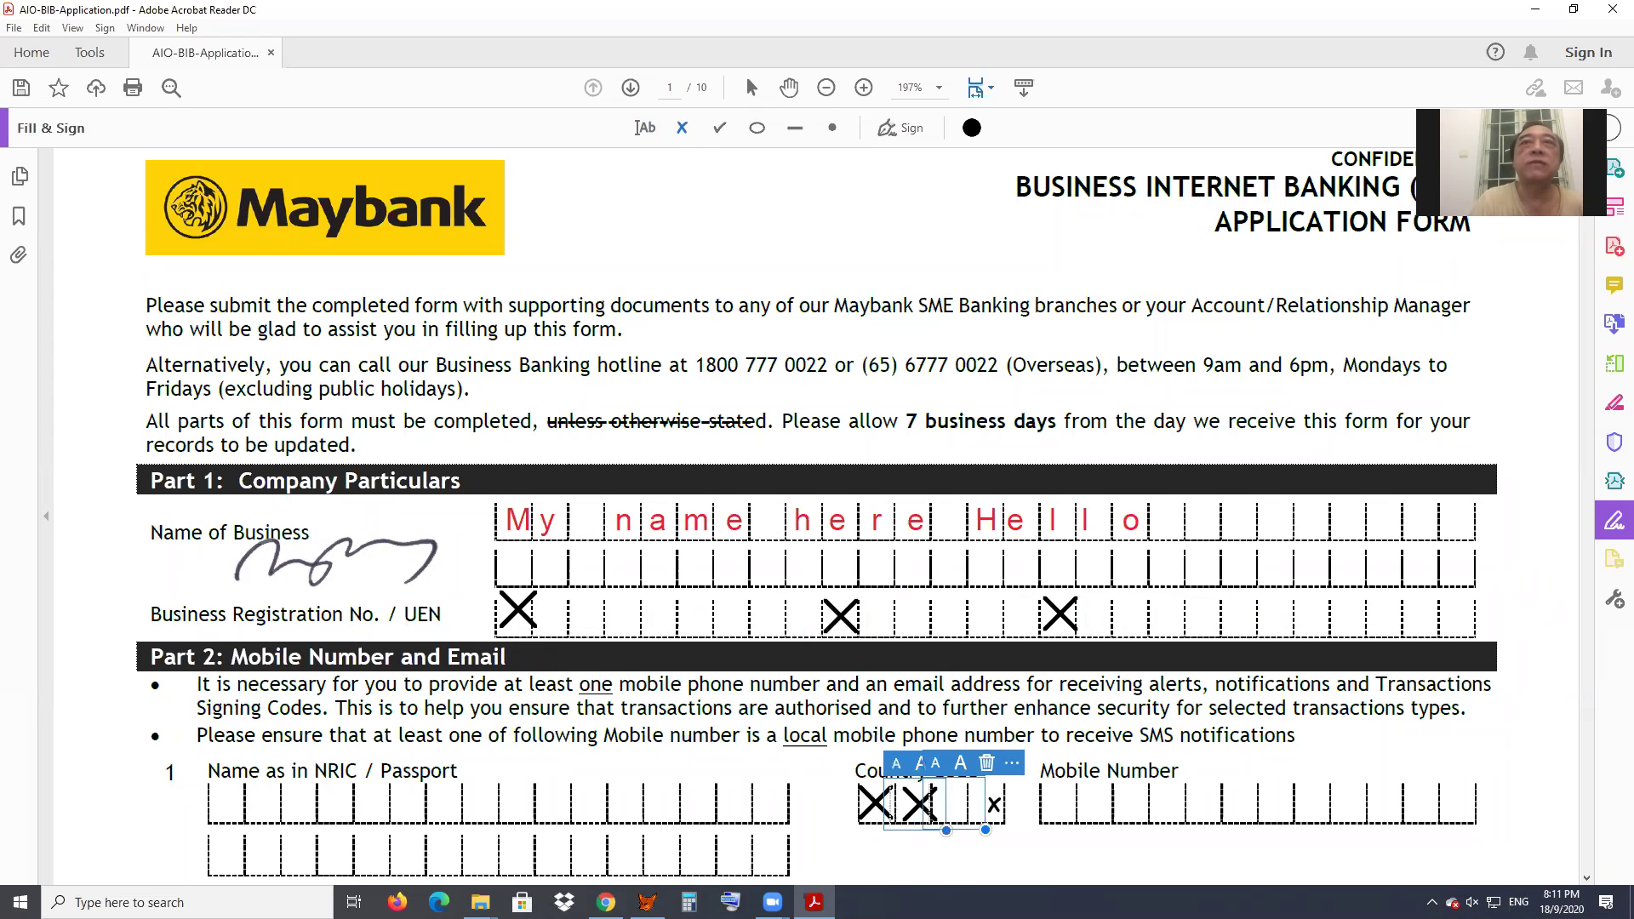
{"action": "left_click", "coordinate": [1135, 795]}
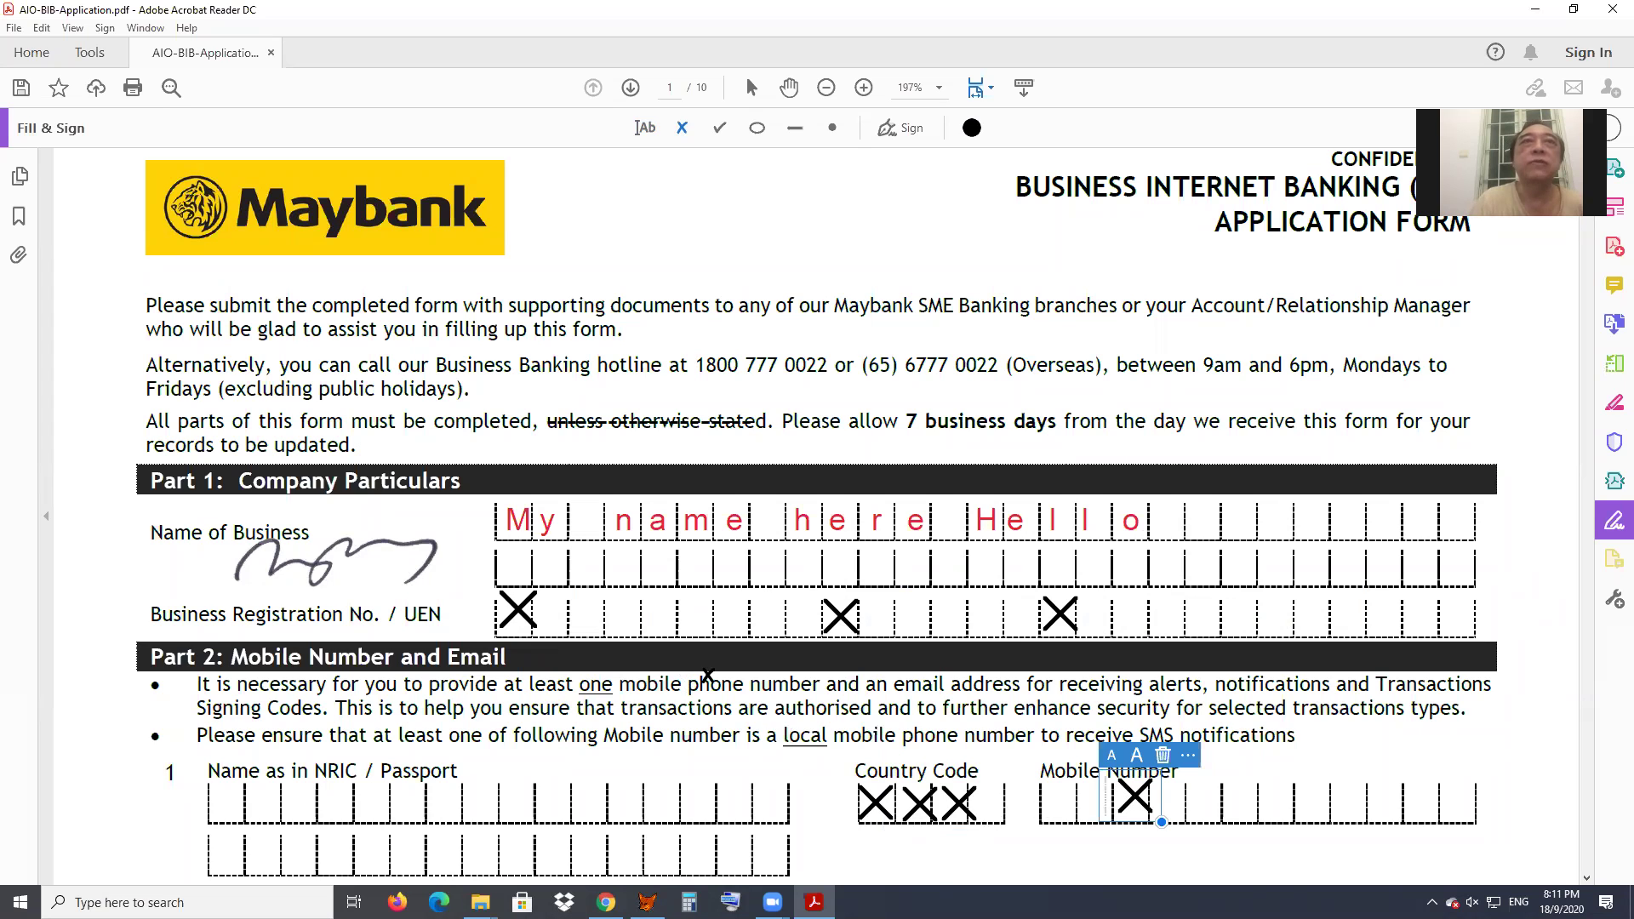
{"action": "scroll", "coordinate": [709, 675], "scroll_direction": "down", "scroll_amount": 3}
{"action": "scroll", "coordinate": [710, 675], "scroll_direction": "up", "scroll_amount": 3}
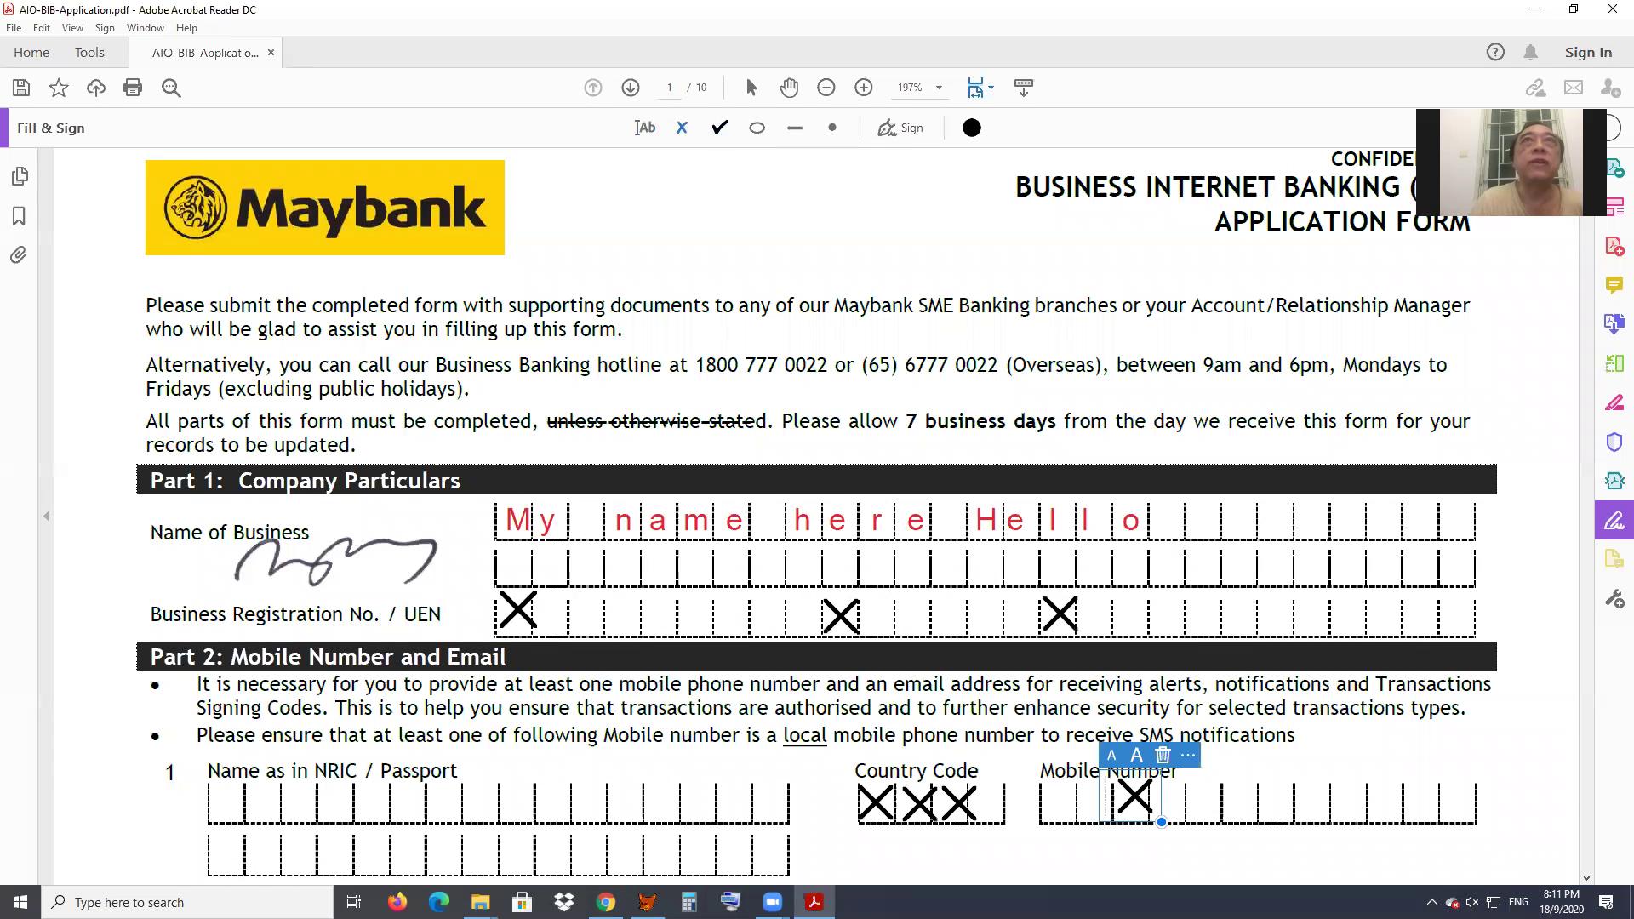
- Add a tick in the Business Registration No. / UEN row and another in the second Name of Business row
{"action": "left_click", "coordinate": [719, 127]}
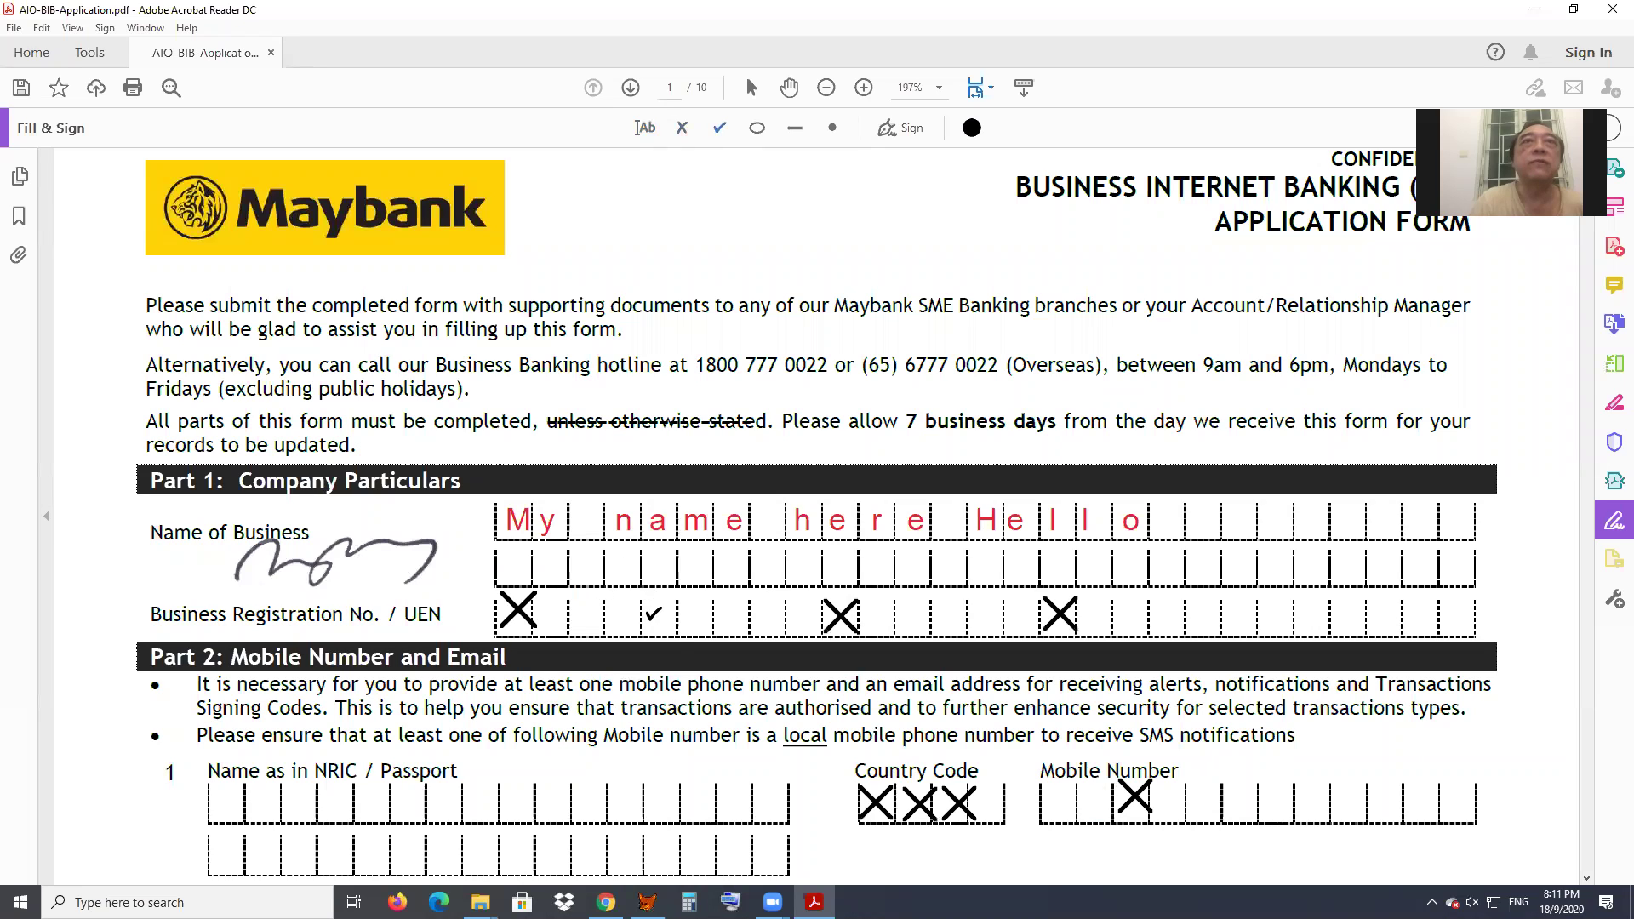
{"action": "left_click", "coordinate": [654, 613]}
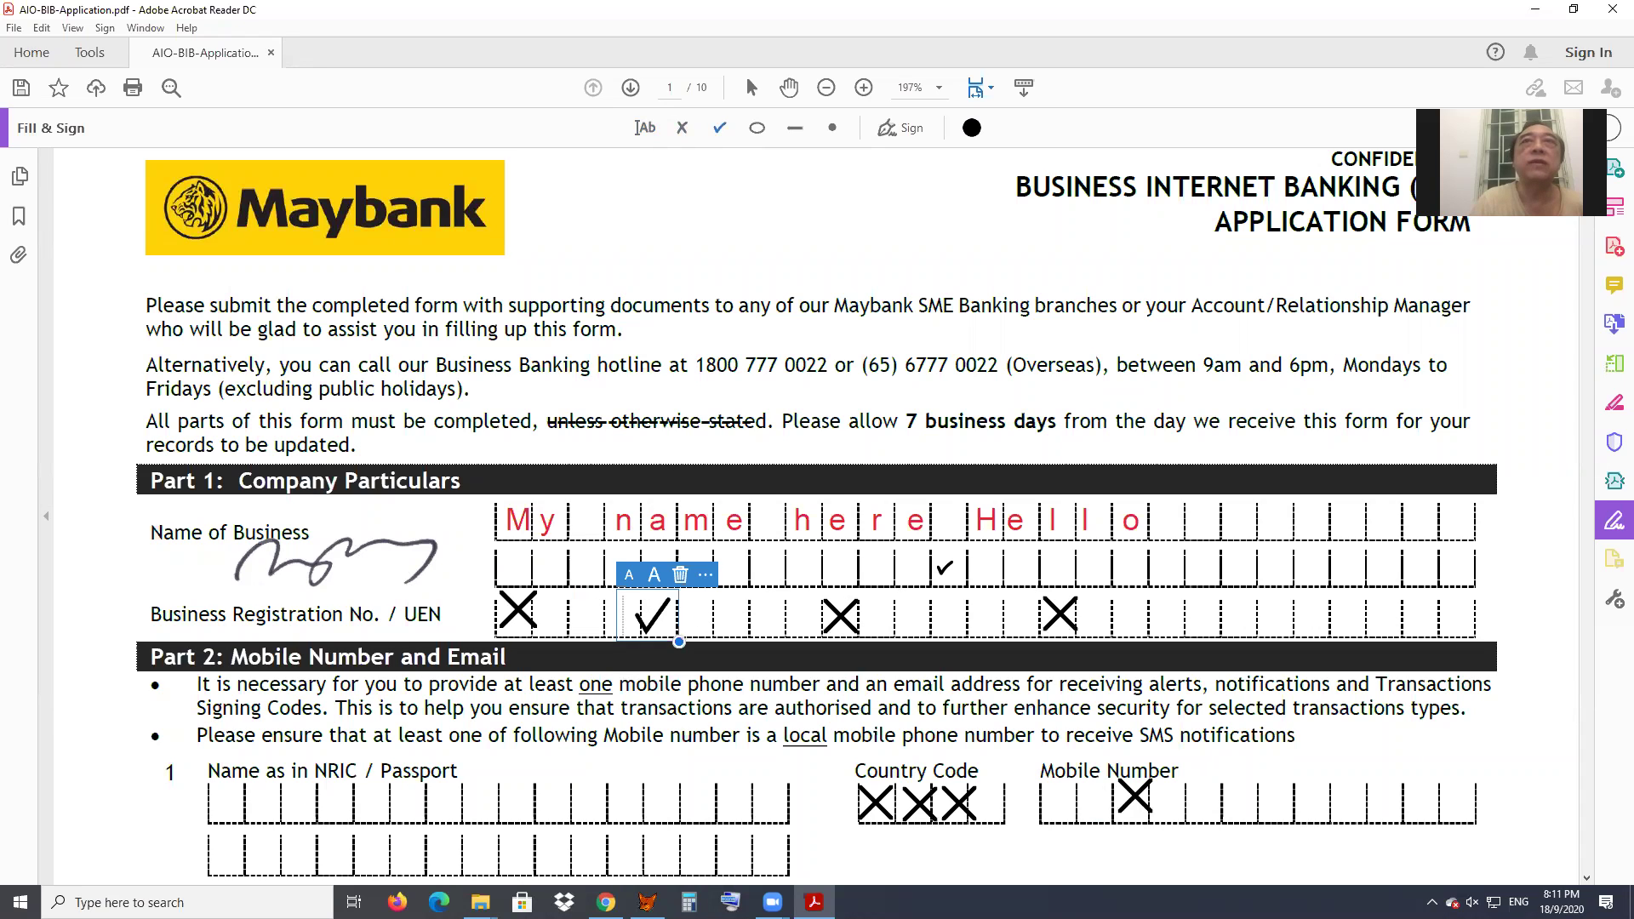
{"action": "left_click", "coordinate": [943, 568]}
- Place a tick at the local hotline number in the introduction and enlarge it by four steps
{"action": "left_click", "coordinate": [734, 375]}
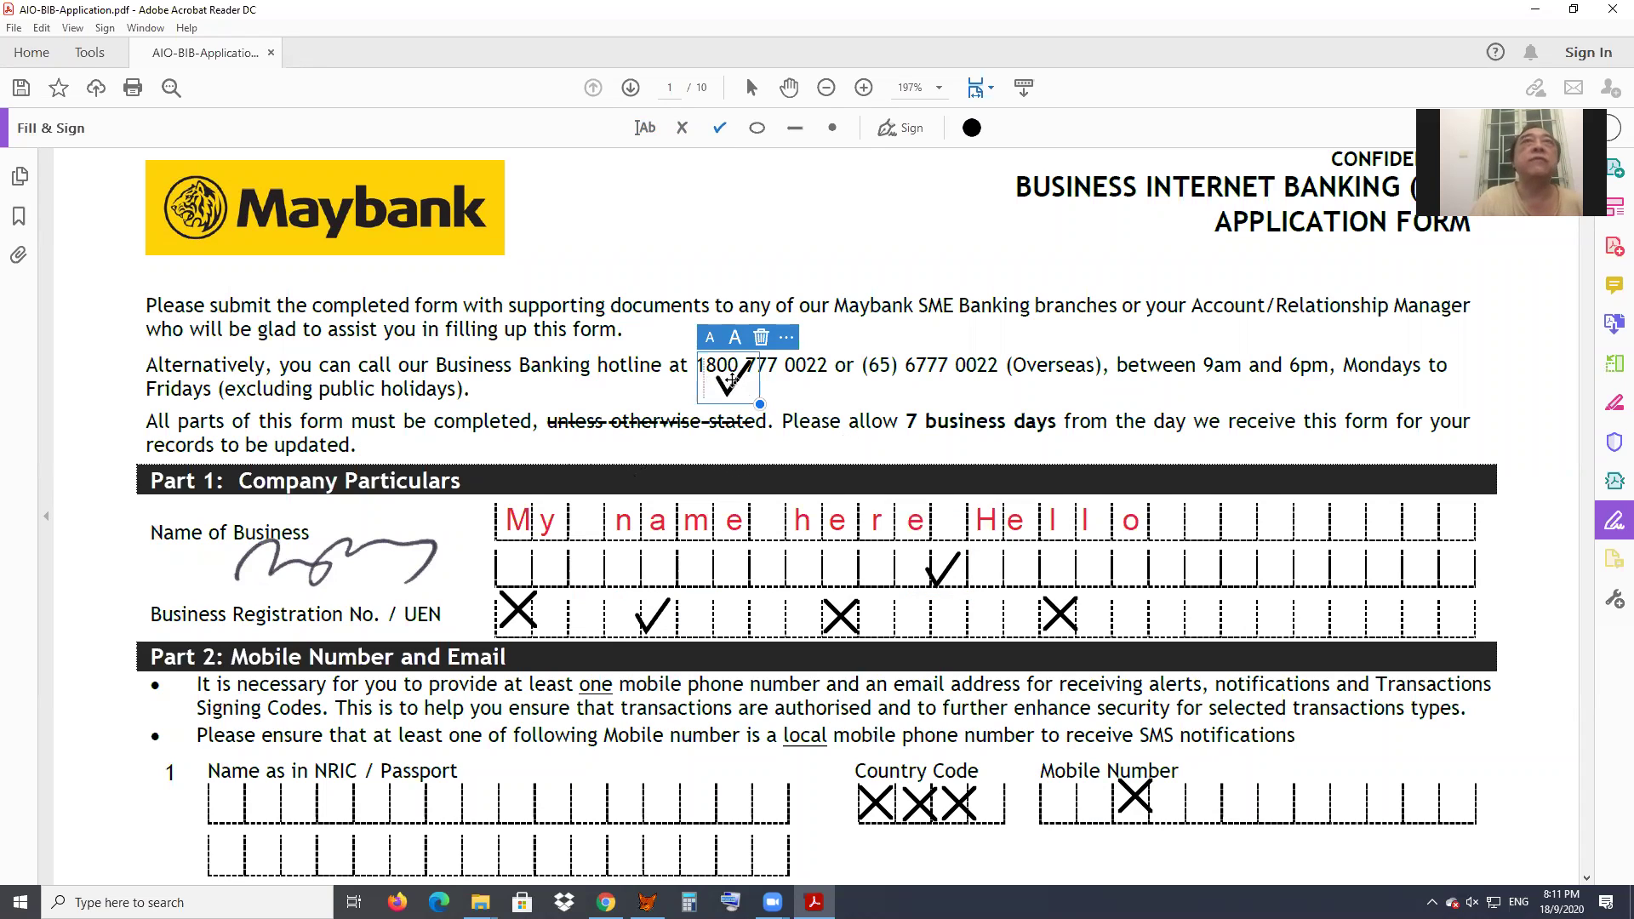
{"action": "left_click", "coordinate": [736, 340]}
{"action": "left_click", "coordinate": [736, 340]}
{"action": "left_click", "coordinate": [736, 339]}
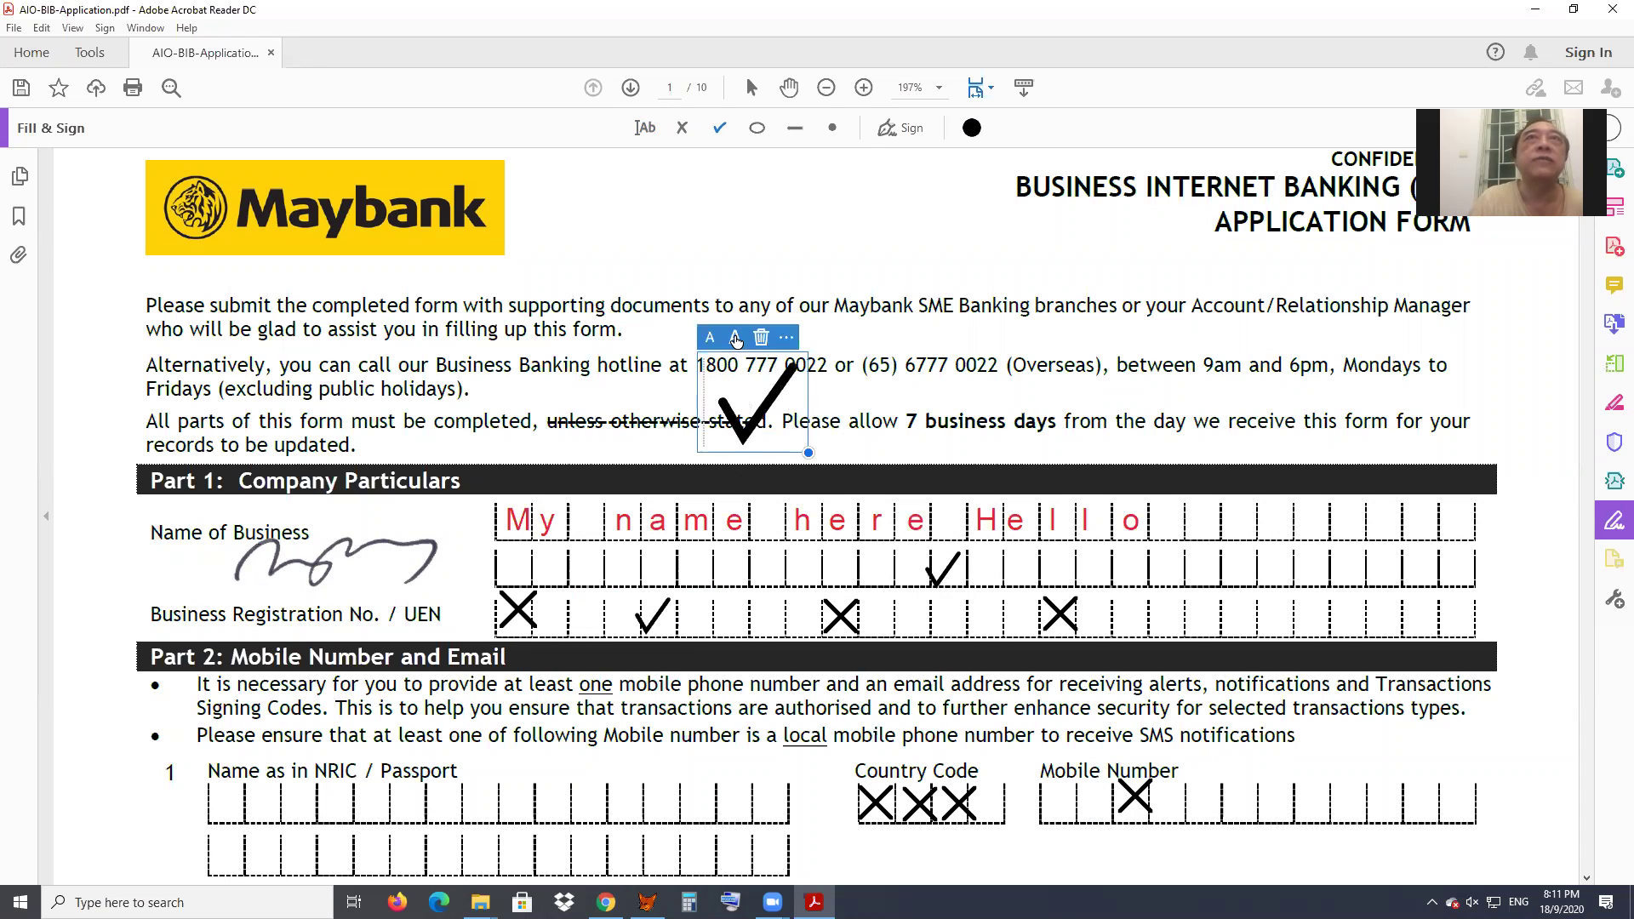
{"action": "left_click", "coordinate": [736, 340]}
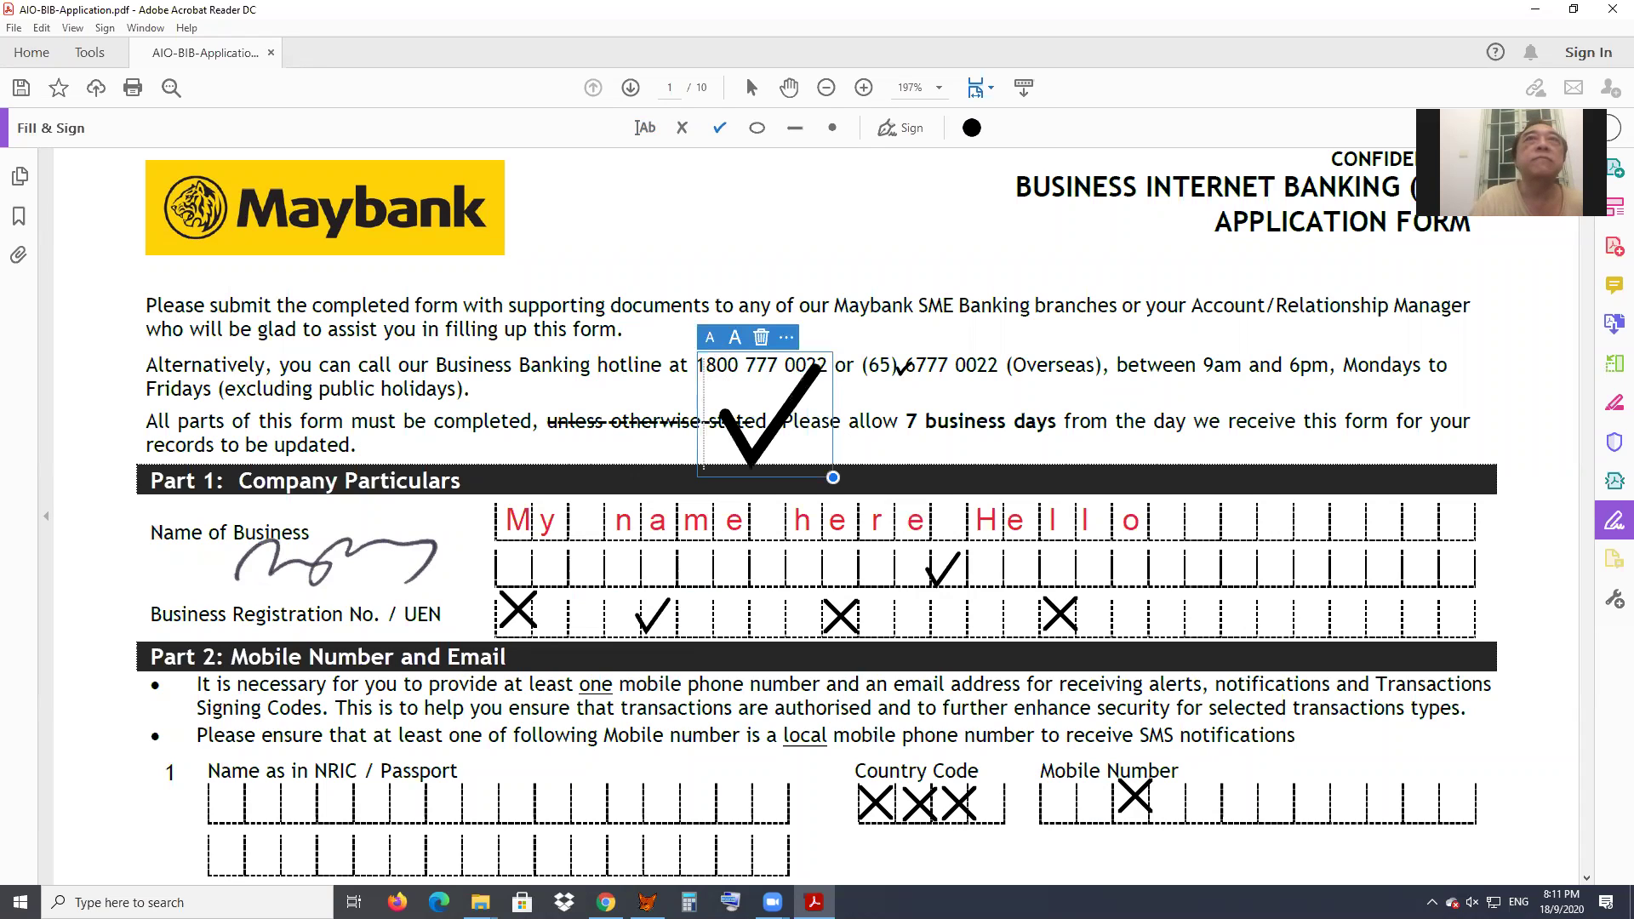
- Place another large tick over the overseas hotline number and delete it, keeping the tick mark as the active tool
{"action": "left_click", "coordinate": [928, 345]}
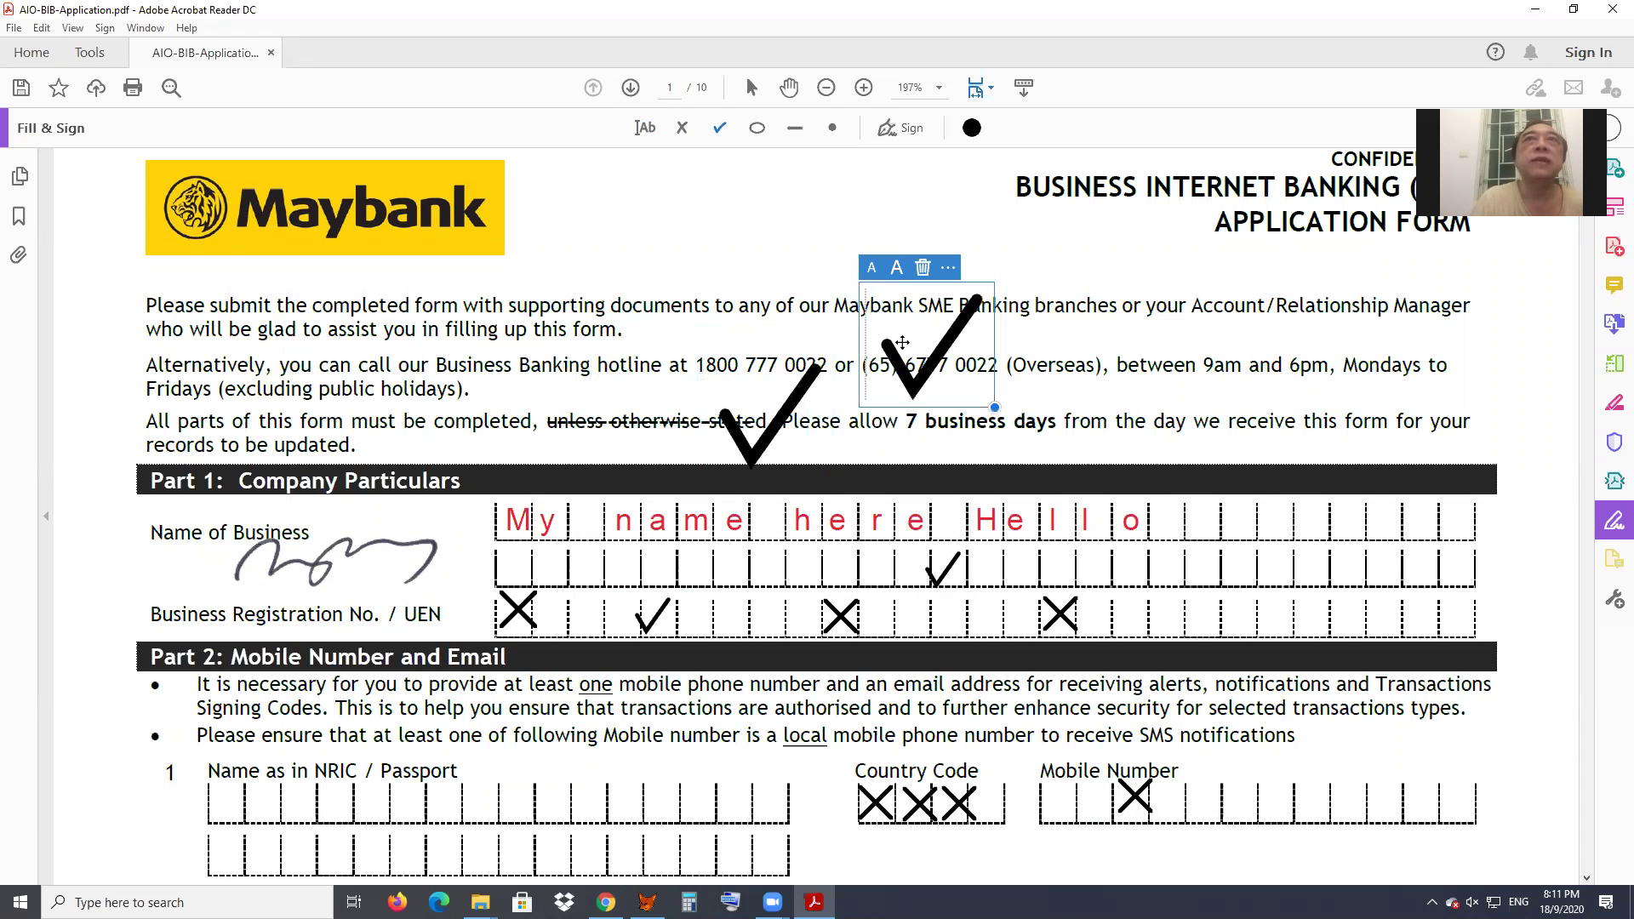
{"action": "left_click", "coordinate": [872, 269]}
{"action": "key", "text": "Delete"}
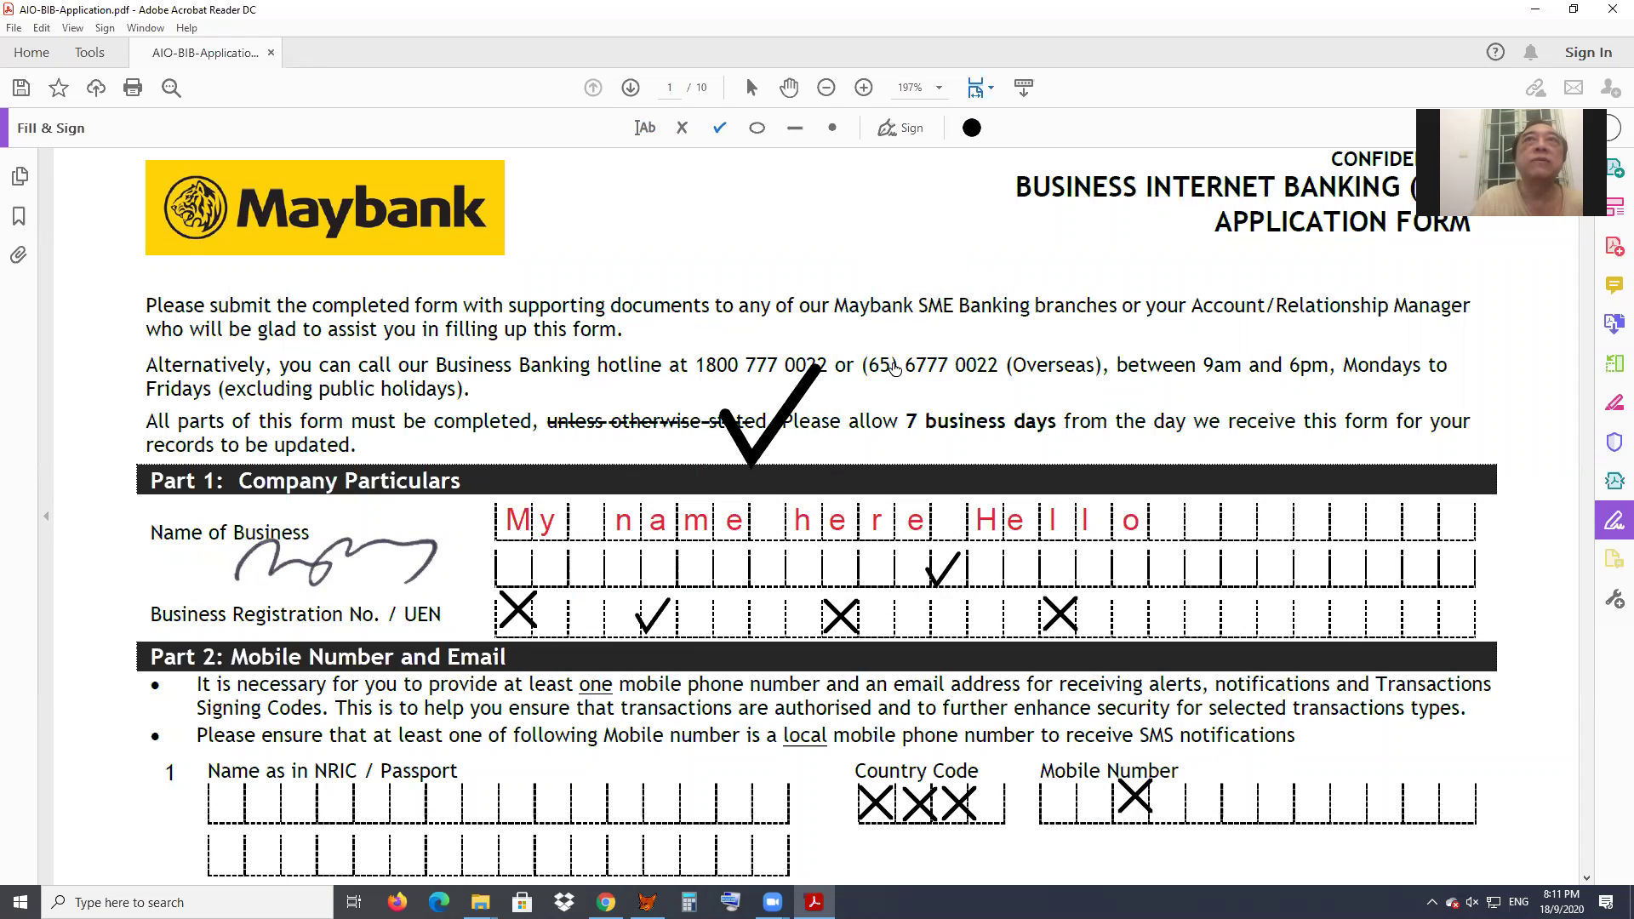
{"action": "left_click", "coordinate": [723, 127]}
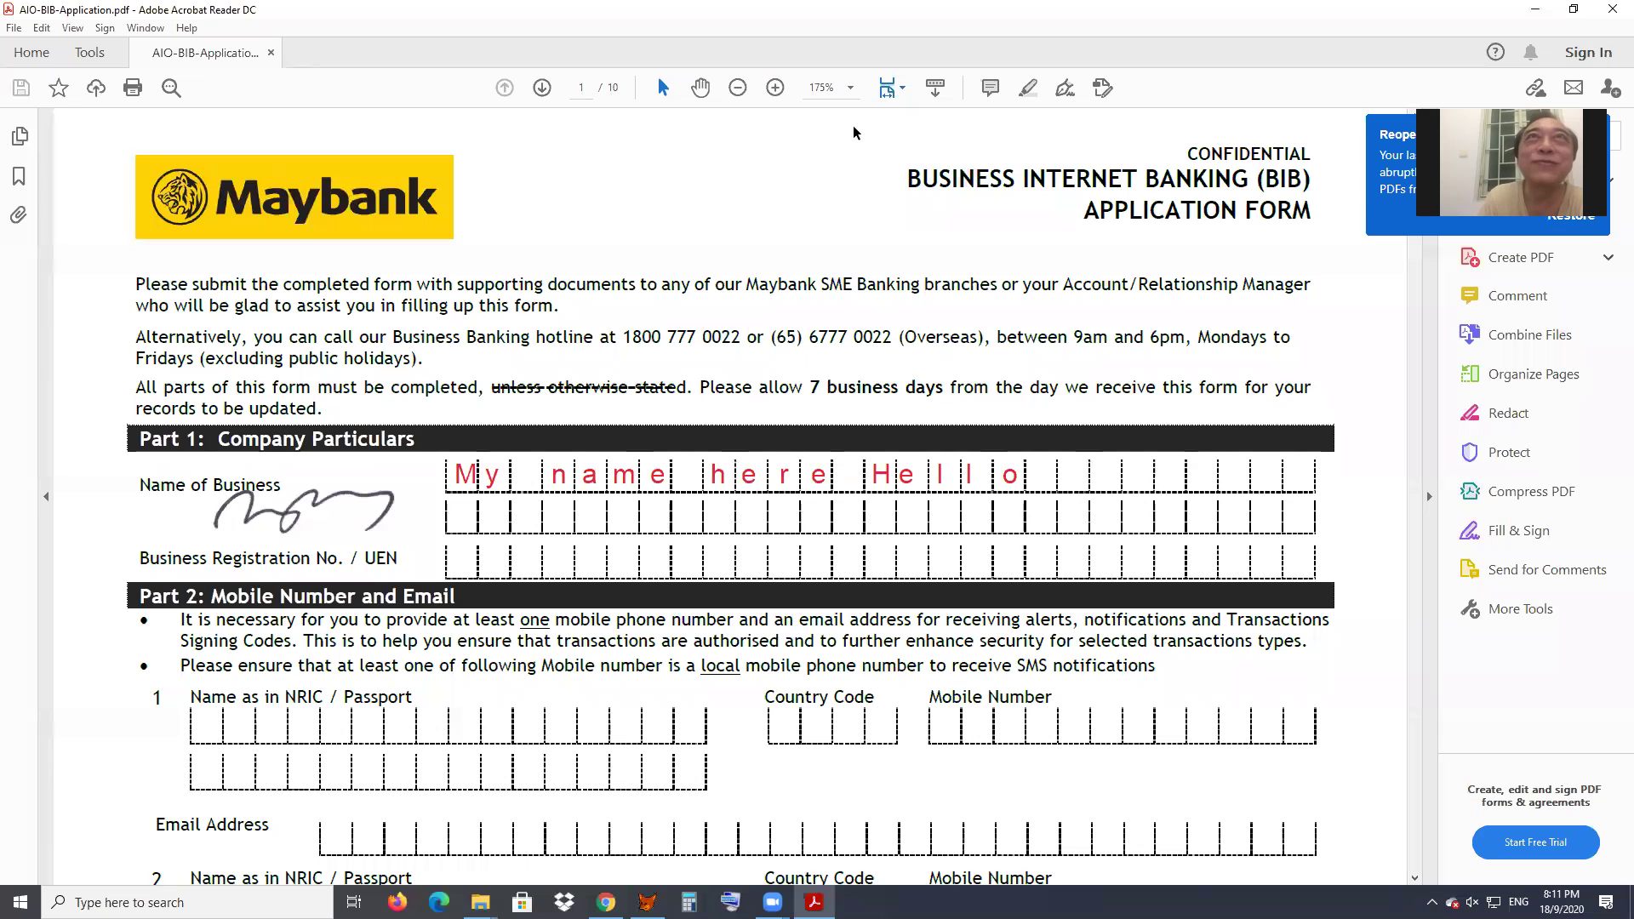
- Start Fill & Sign for filling the form yourself and place a tick just below the local hotline number
{"action": "left_click", "coordinate": [1517, 532]}
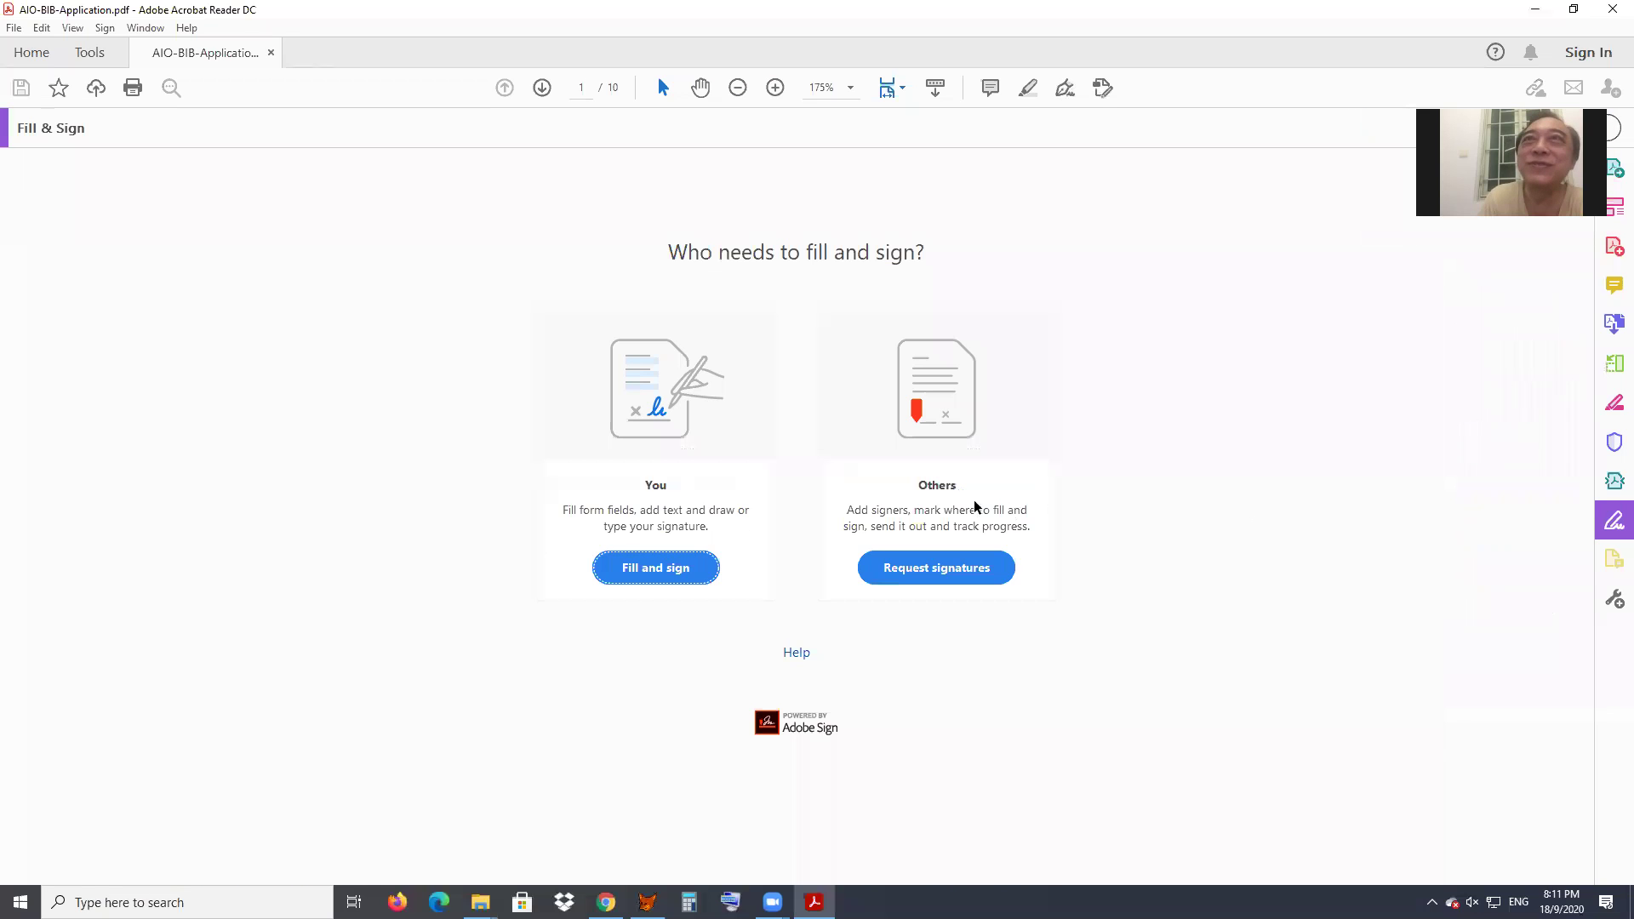
{"action": "left_click", "coordinate": [668, 568]}
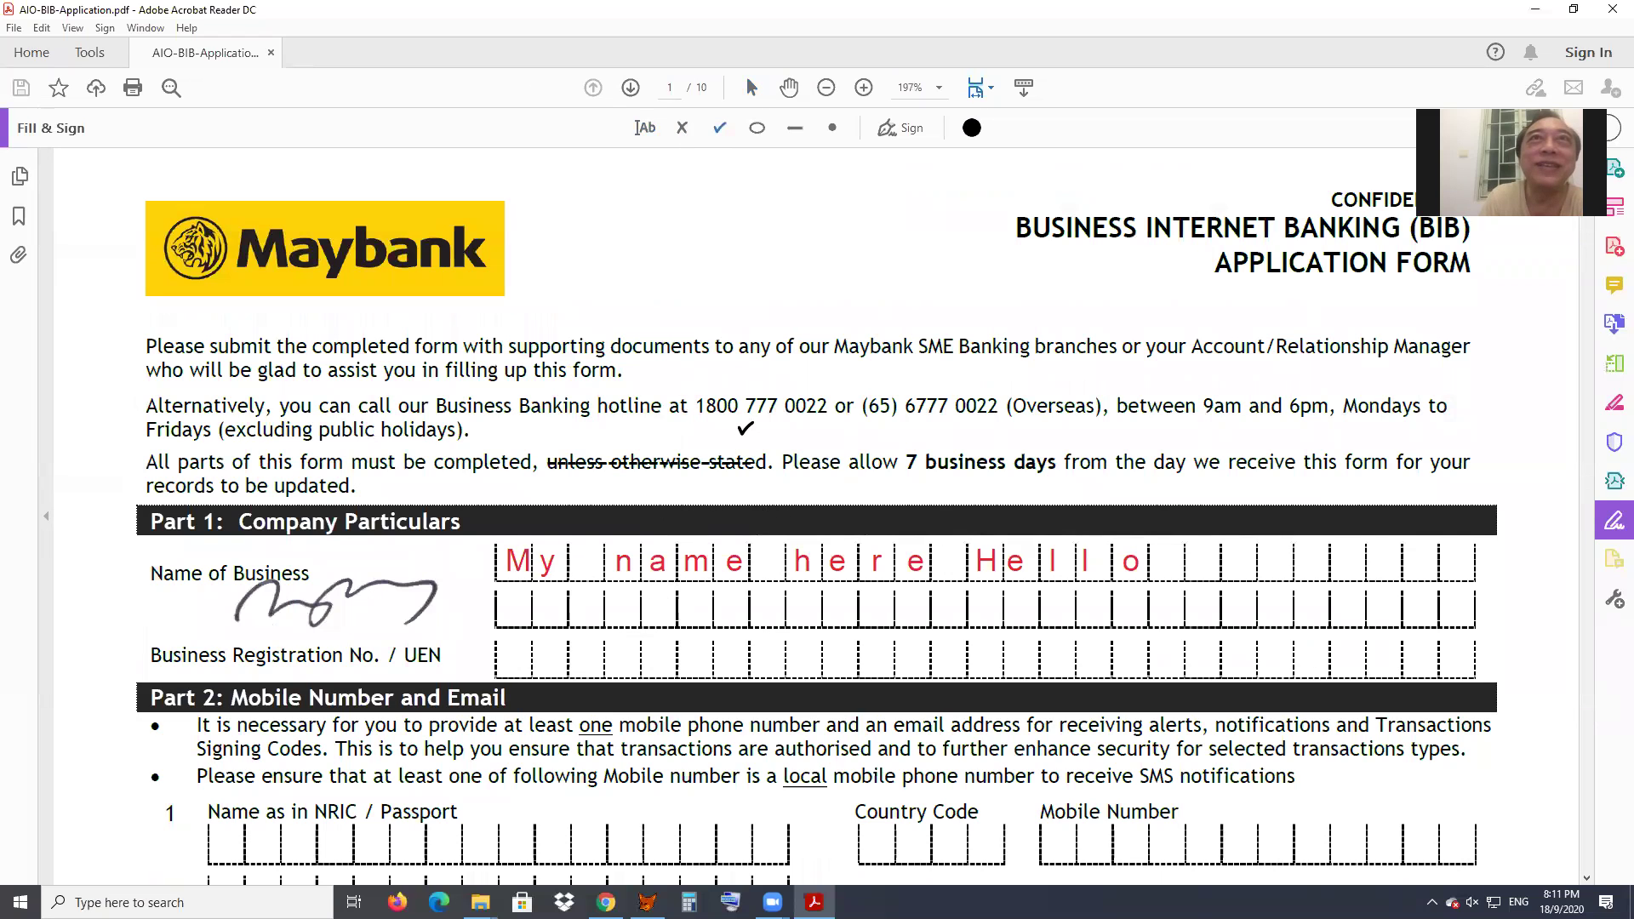
{"action": "left_click", "coordinate": [746, 428]}
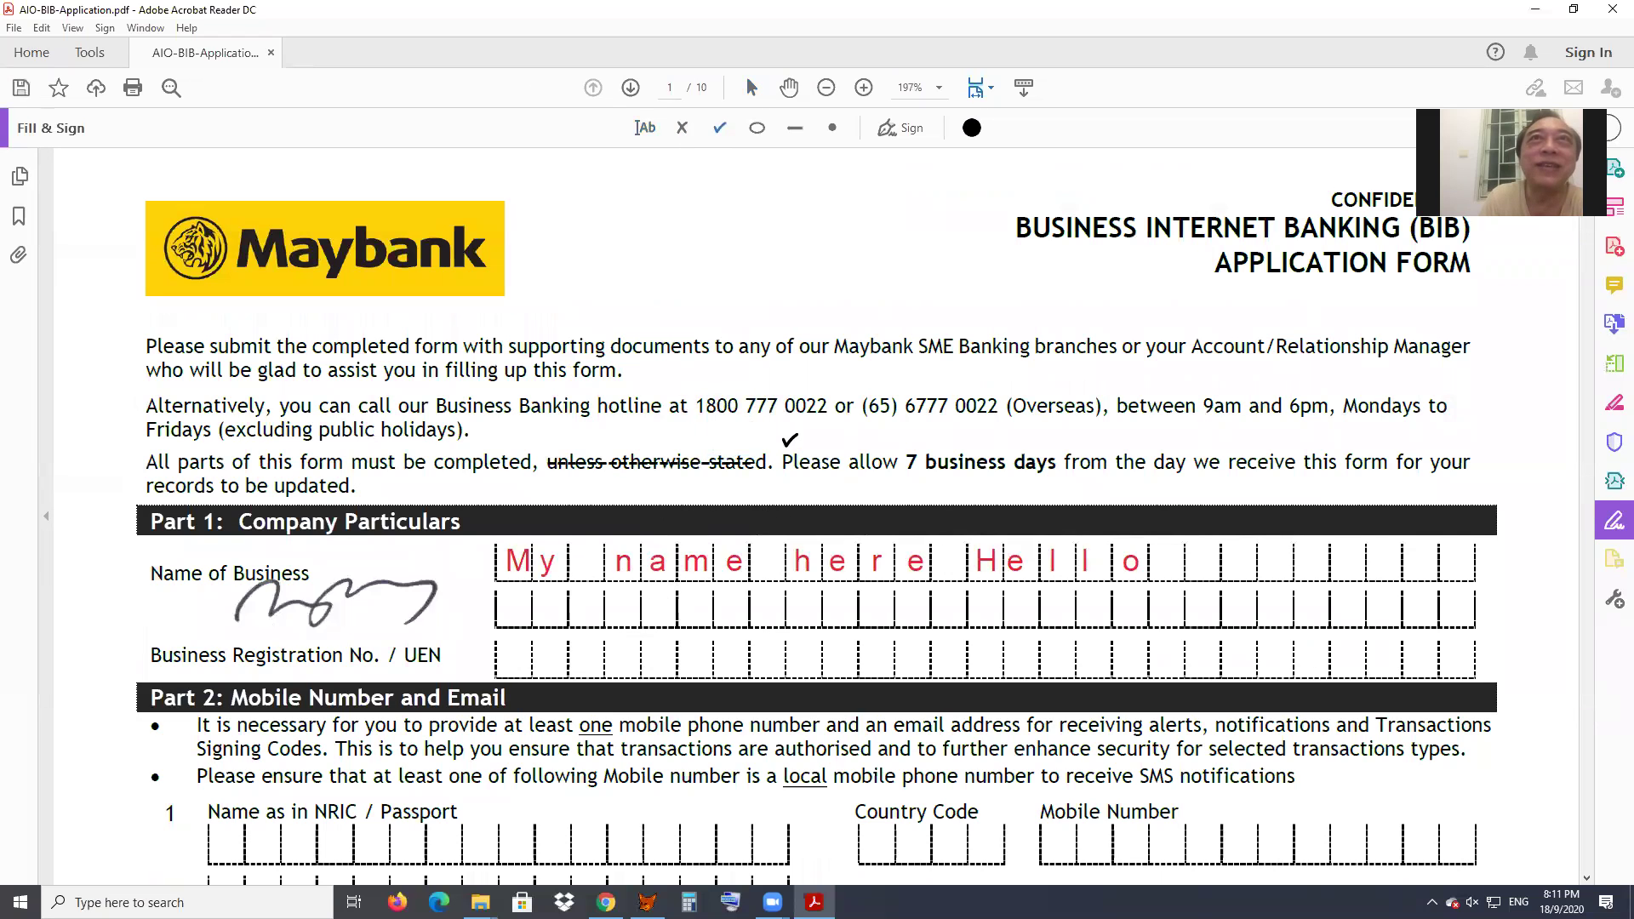
- Place a second tick beside "7 business days" and enlarge it by three steps
{"action": "left_click", "coordinate": [858, 435]}
{"action": "left_click", "coordinate": [863, 395]}
{"action": "left_click", "coordinate": [862, 395]}
{"action": "left_click", "coordinate": [862, 395]}
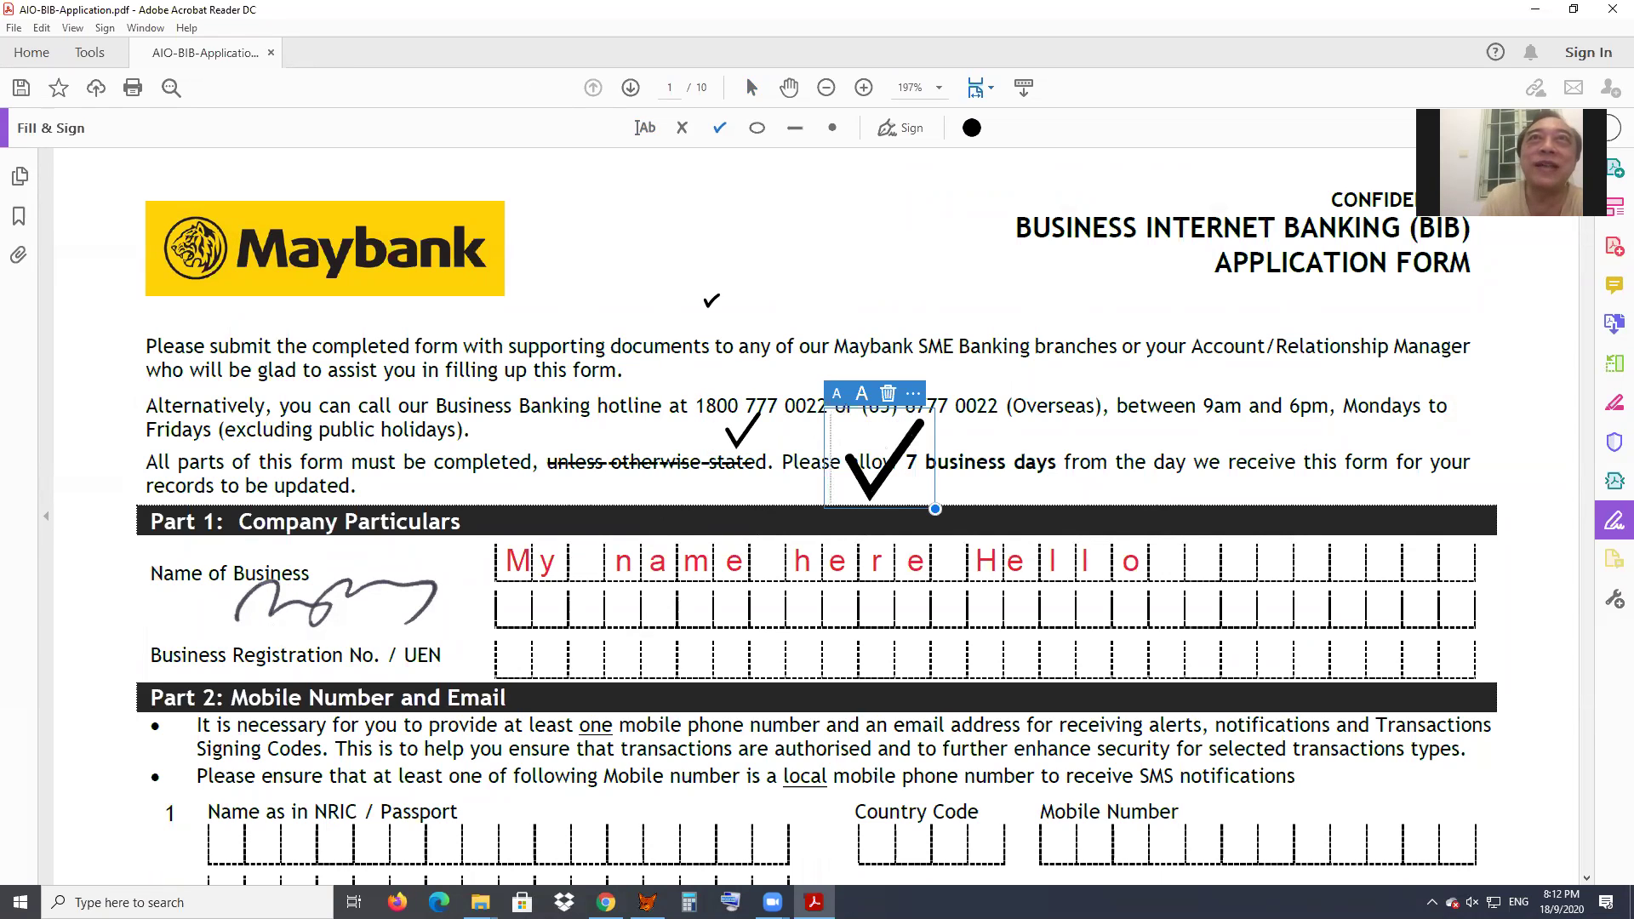
- Place a tick beside the Maybank logo, shrink it in several steps, and add a small tick over the word "form"
{"action": "left_click", "coordinate": [662, 309]}
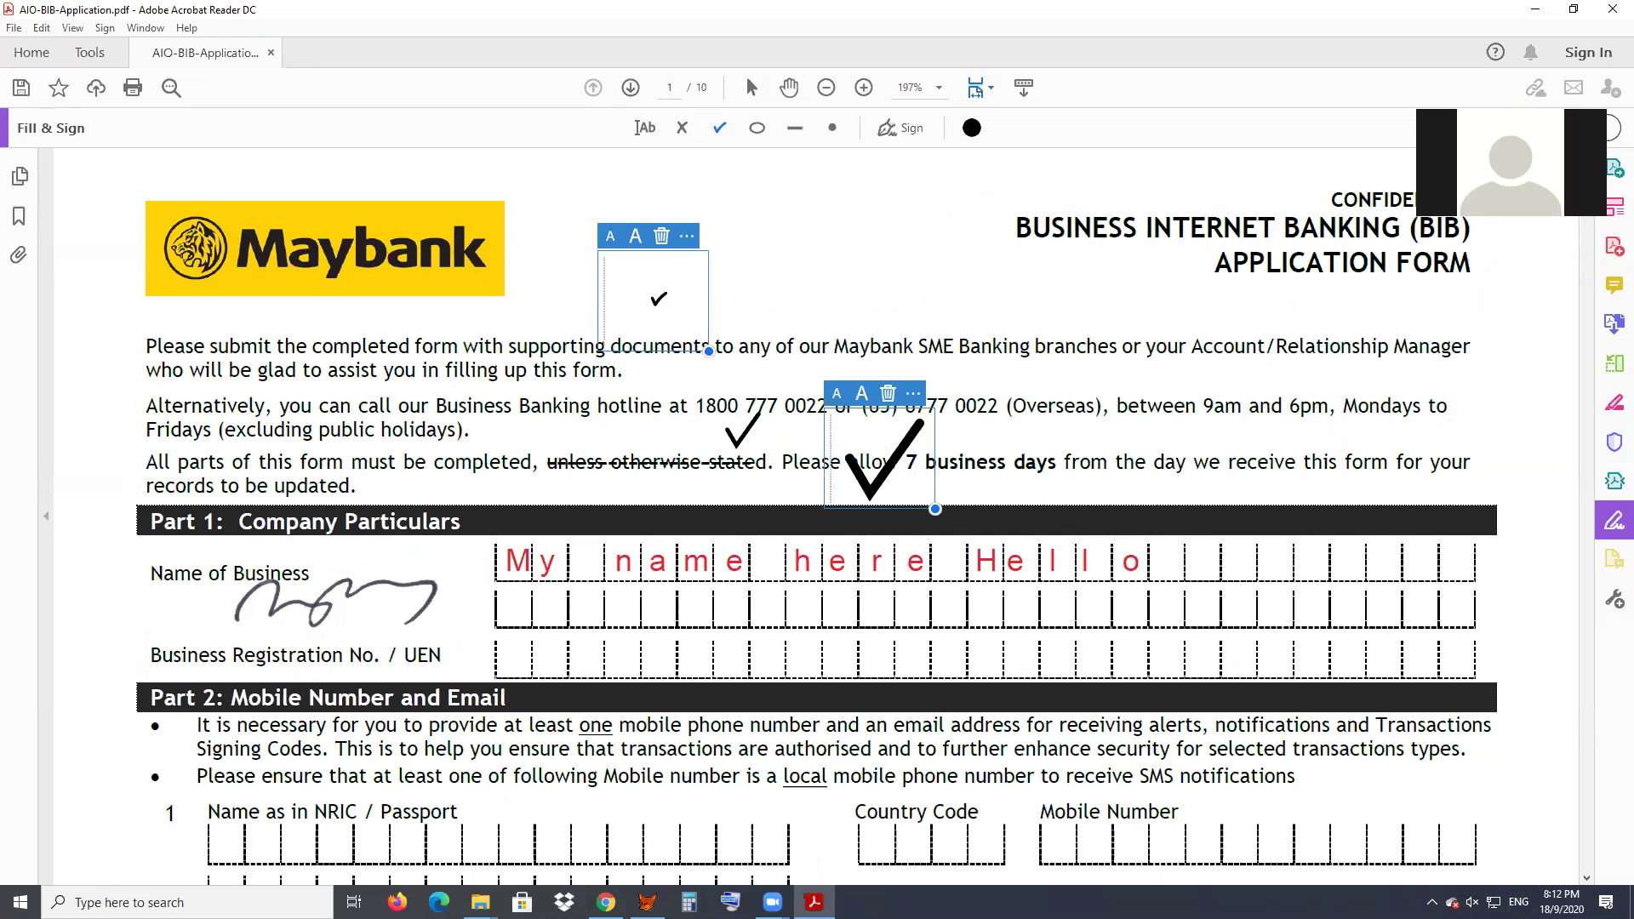
{"action": "left_click", "coordinate": [610, 237]}
{"action": "left_click", "coordinate": [611, 237]}
{"action": "left_click", "coordinate": [610, 237]}
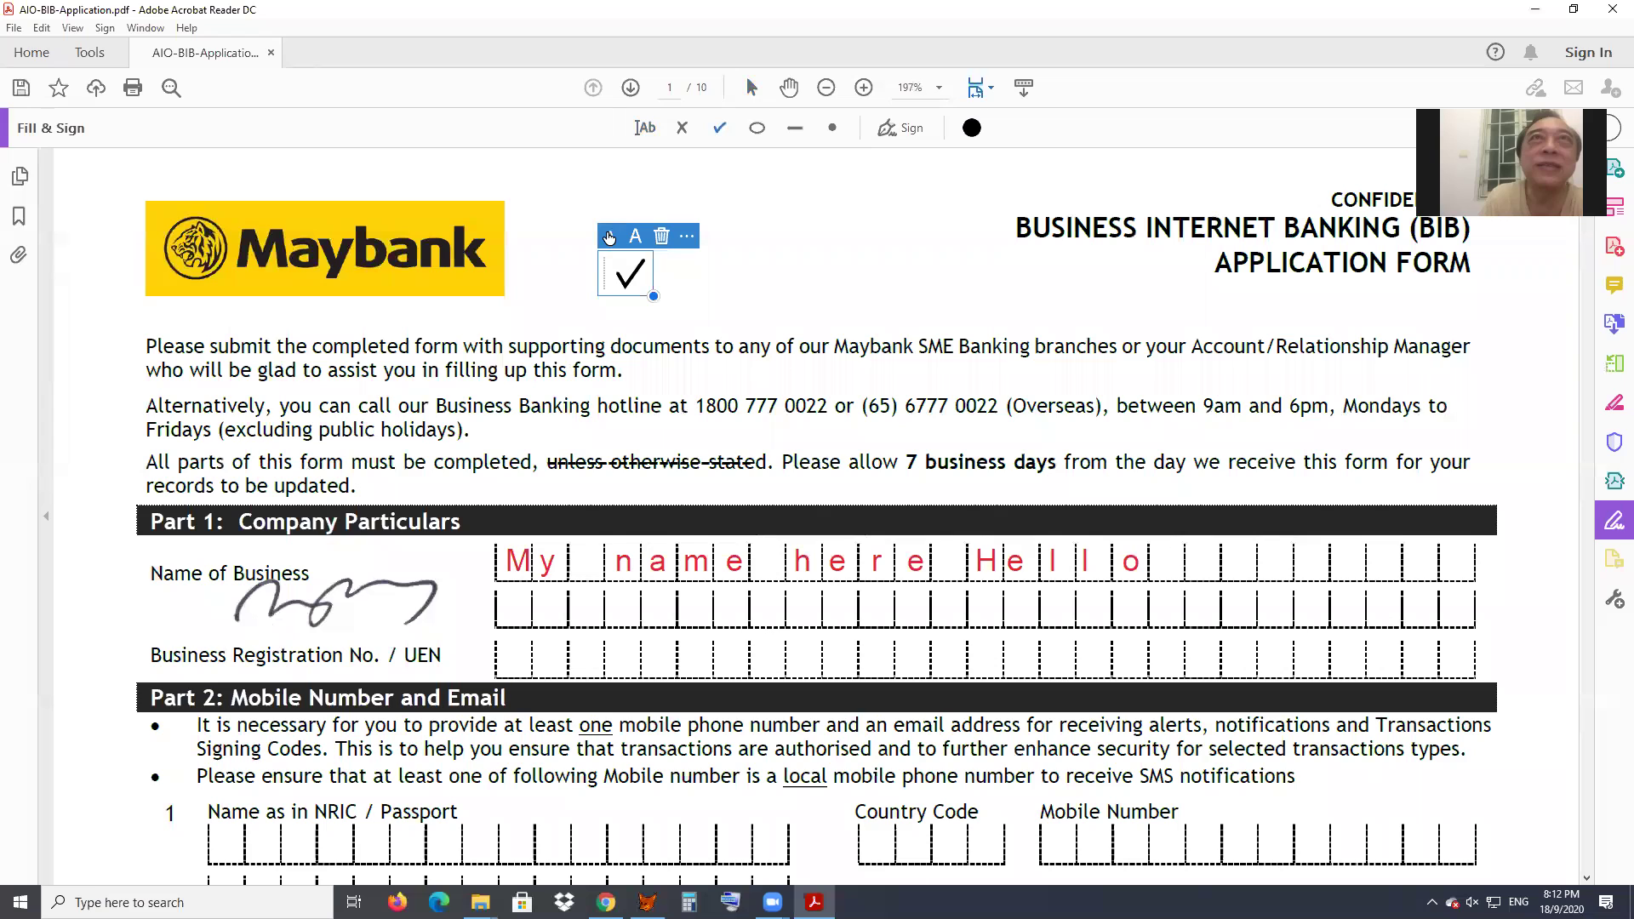
{"action": "left_click", "coordinate": [610, 238]}
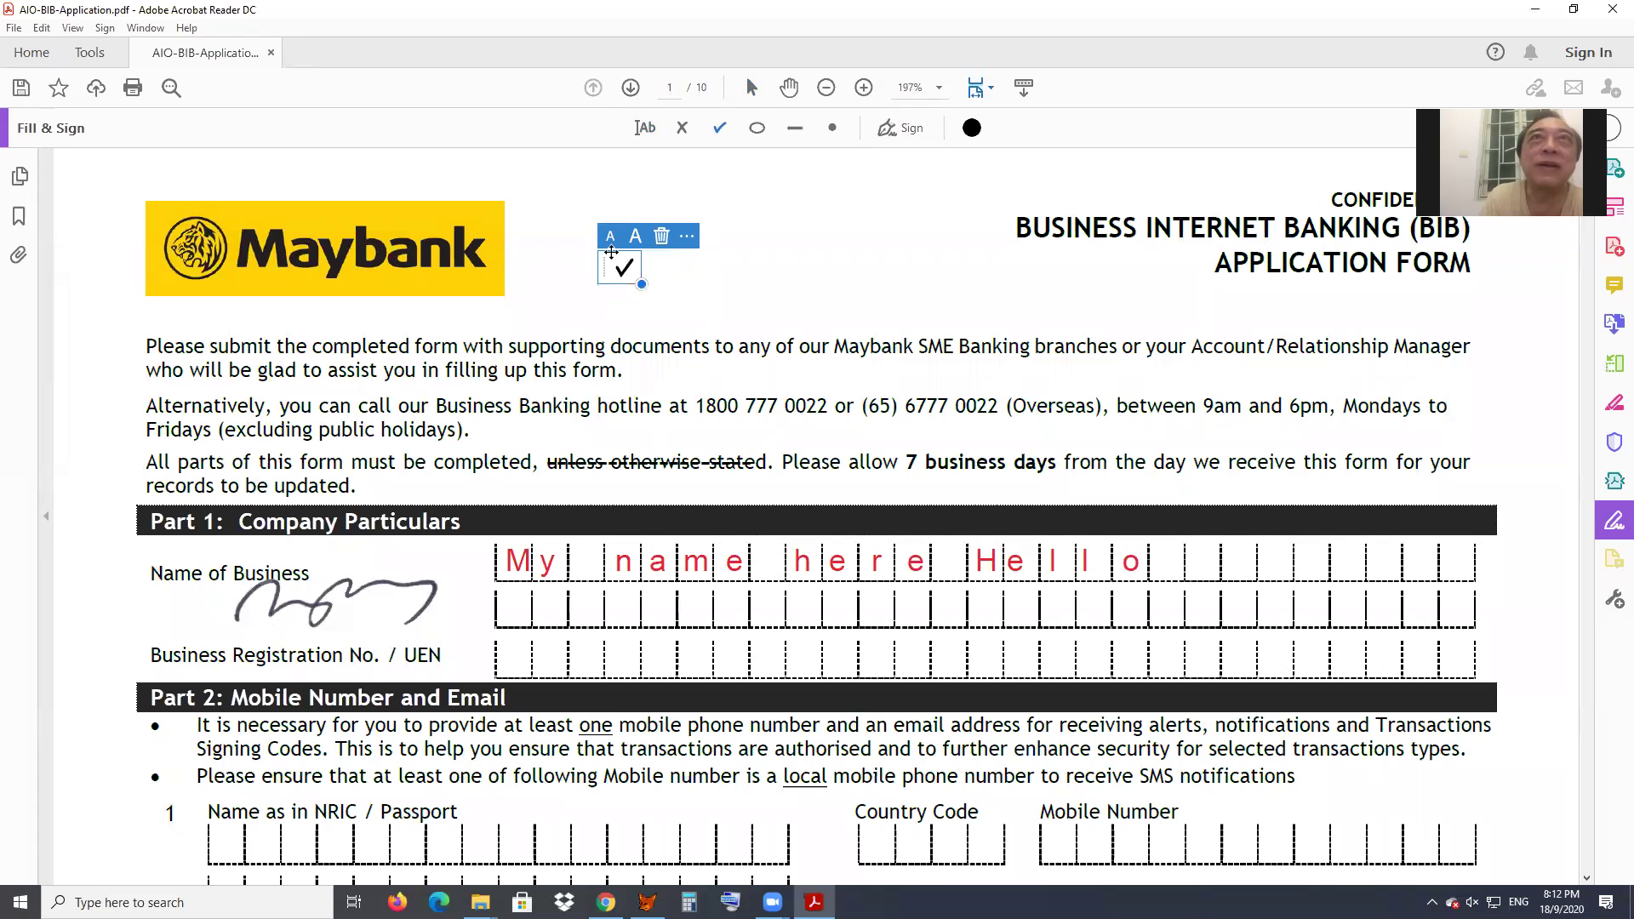
{"action": "left_click", "coordinate": [600, 375]}
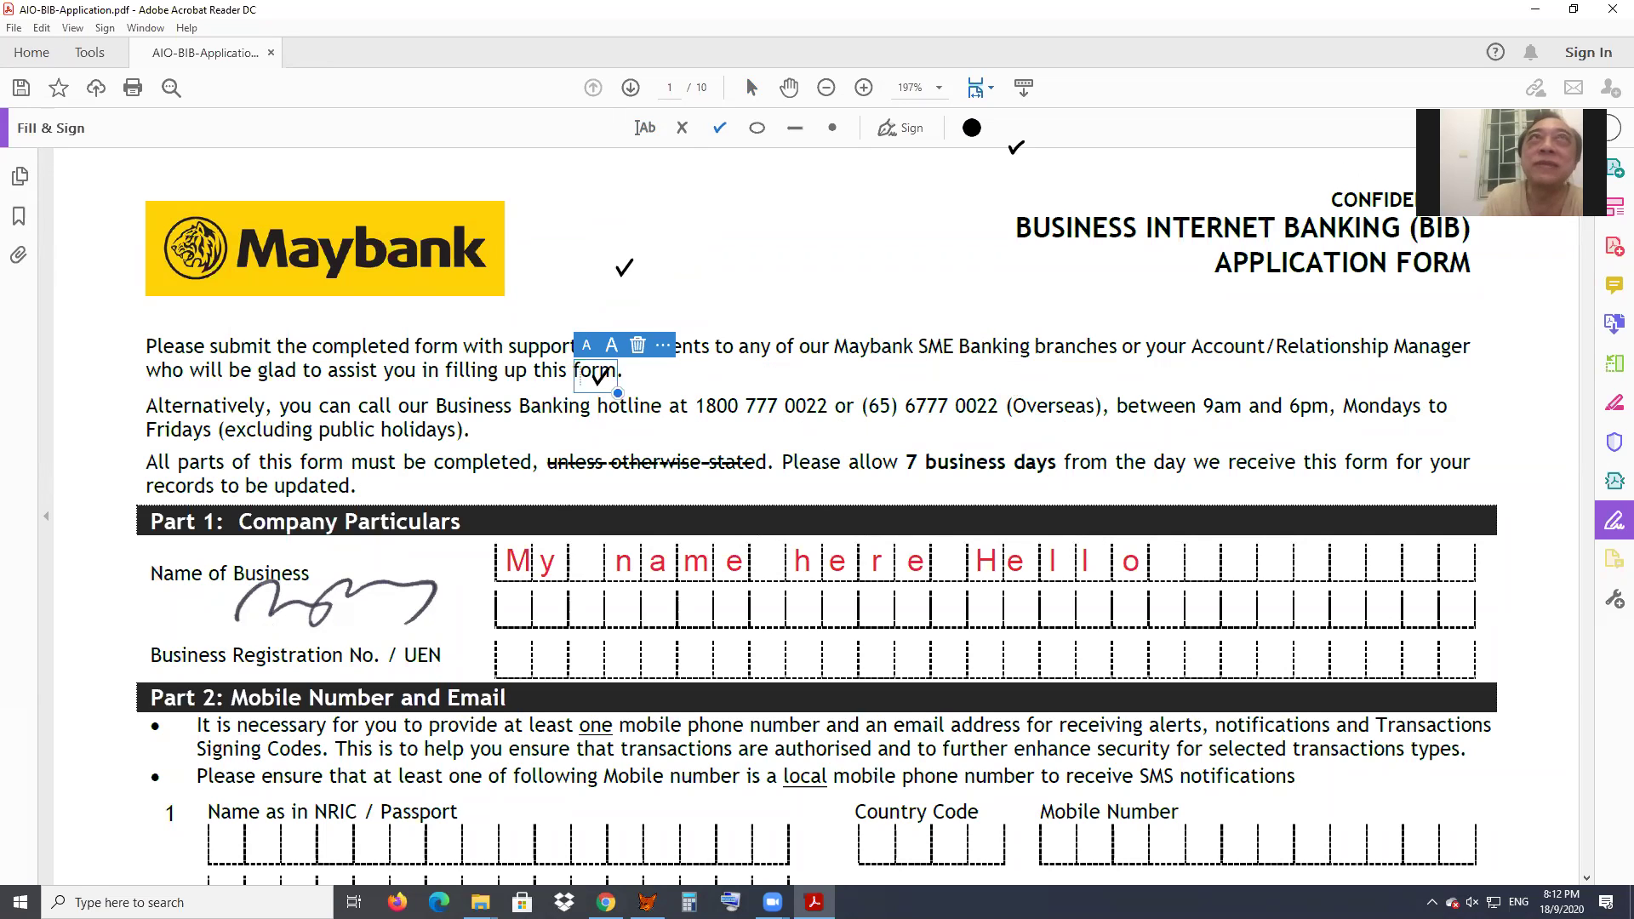
- Close the form, saving the changes over the existing AIO-BIB-Application.pdf in the SMS folder
{"action": "left_click", "coordinate": [1611, 8]}
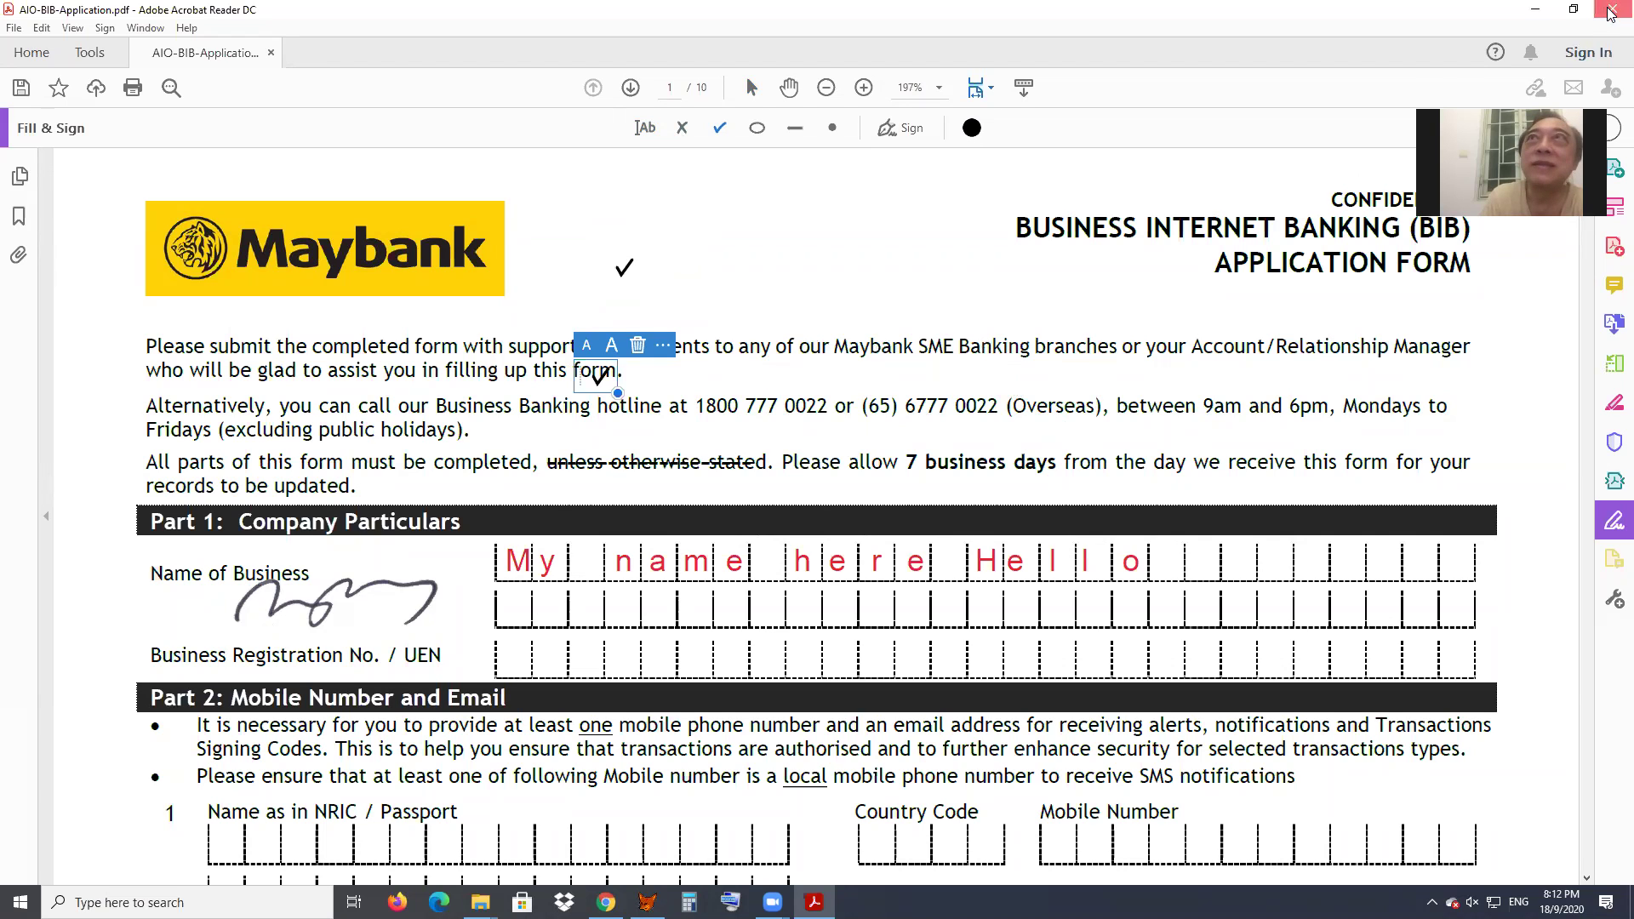
{"action": "left_click", "coordinate": [824, 486]}
{"action": "left_click", "coordinate": [595, 406]}
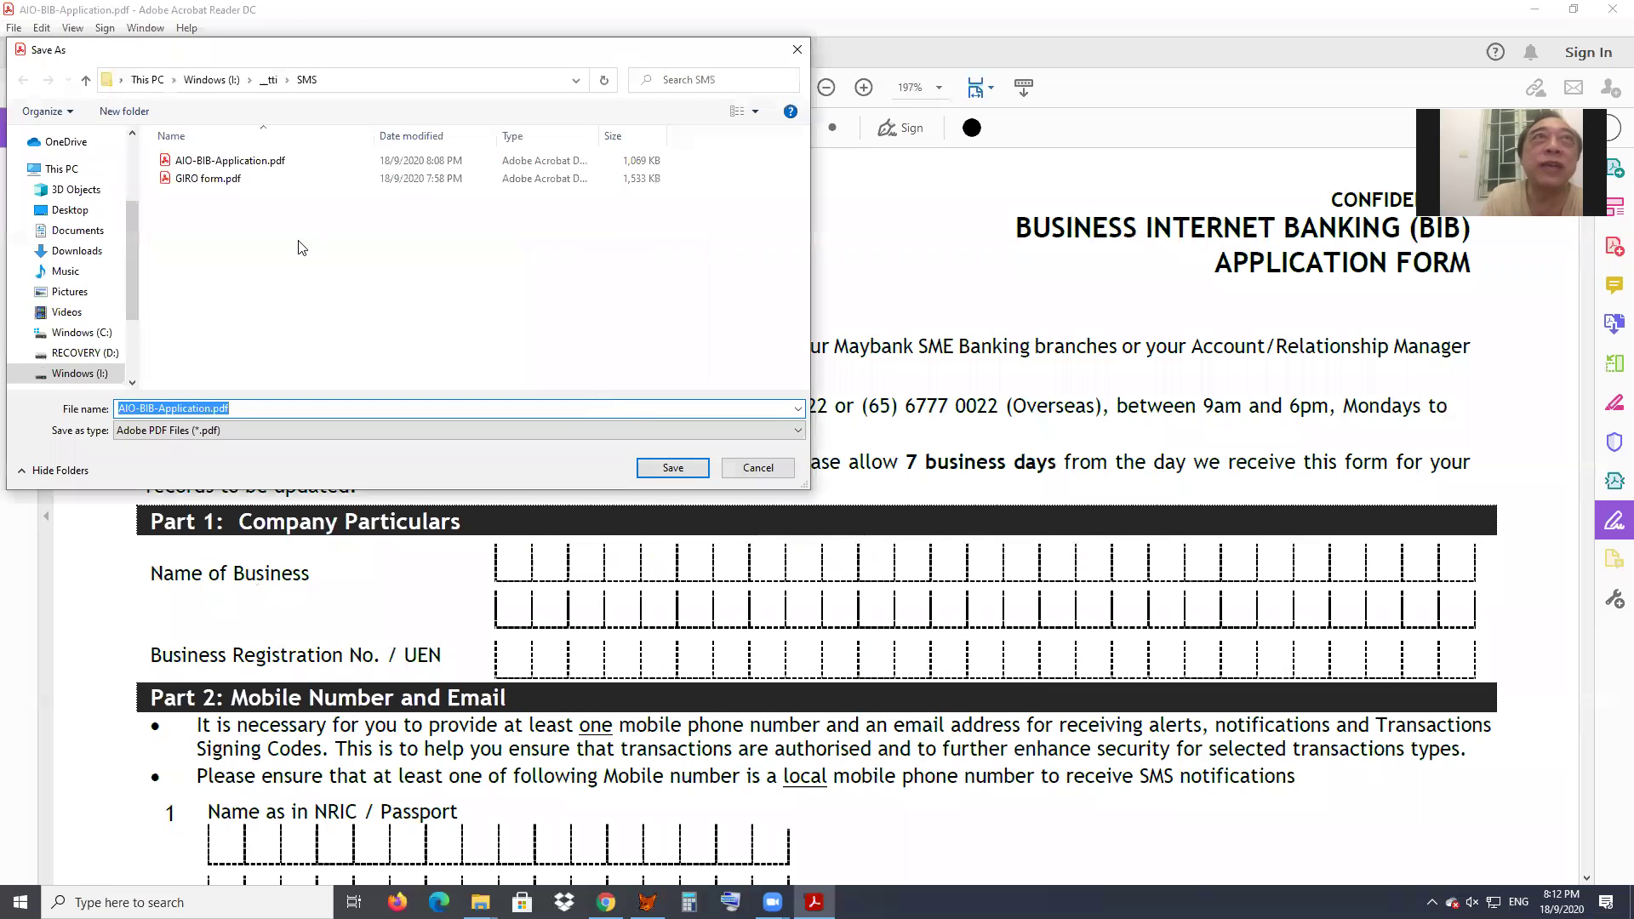
{"action": "left_click", "coordinate": [690, 475]}
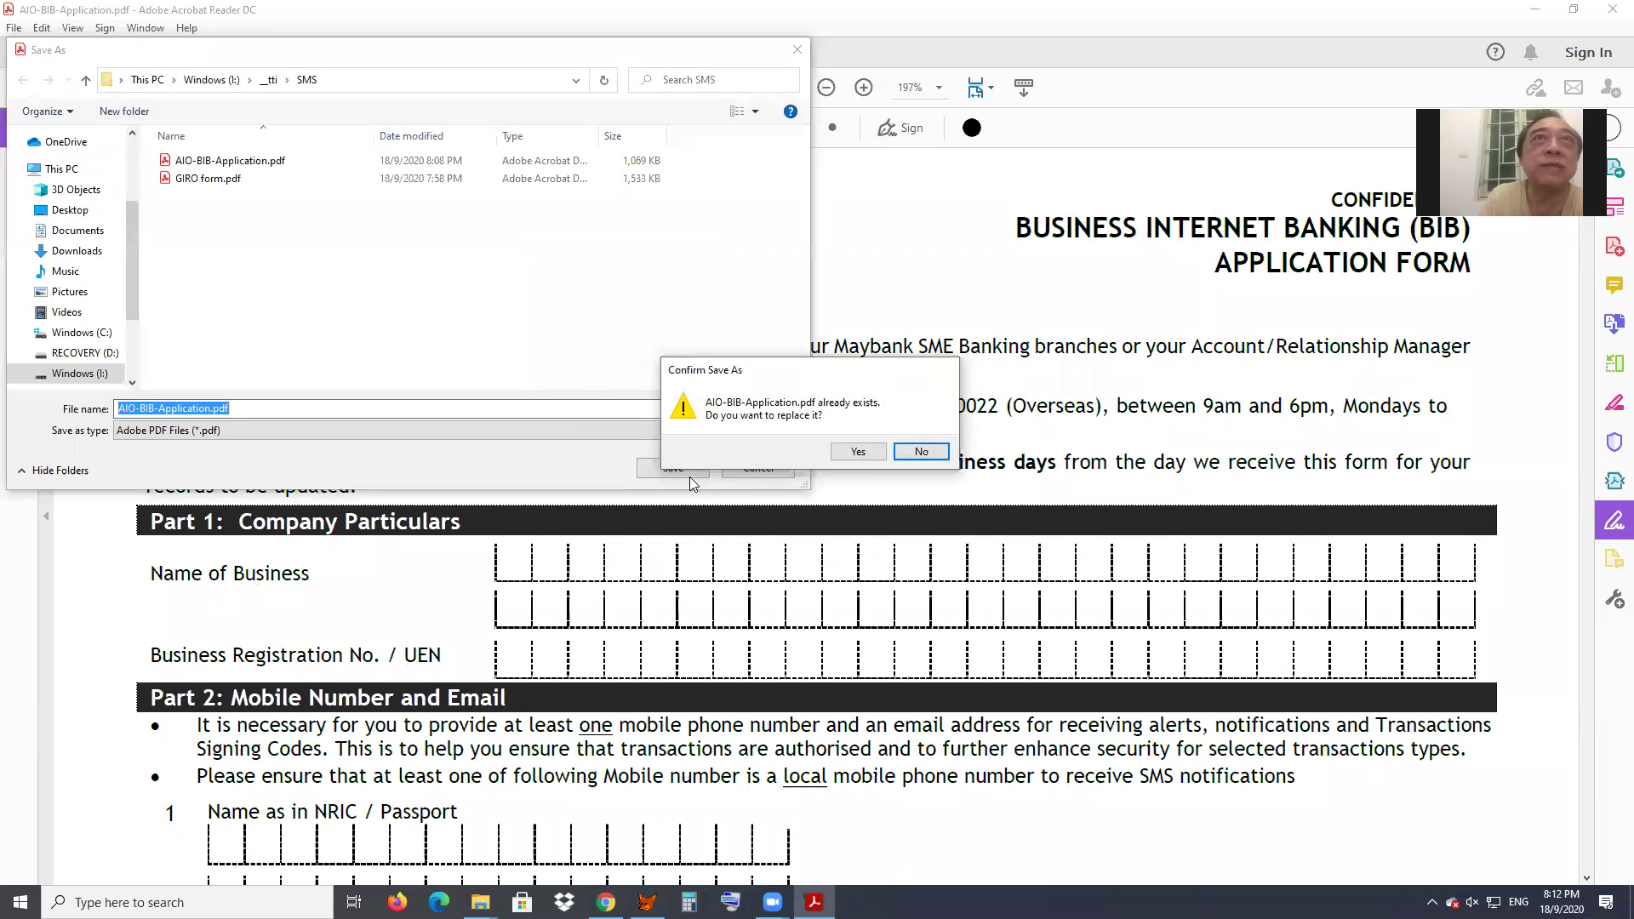
{"action": "left_click", "coordinate": [858, 447]}
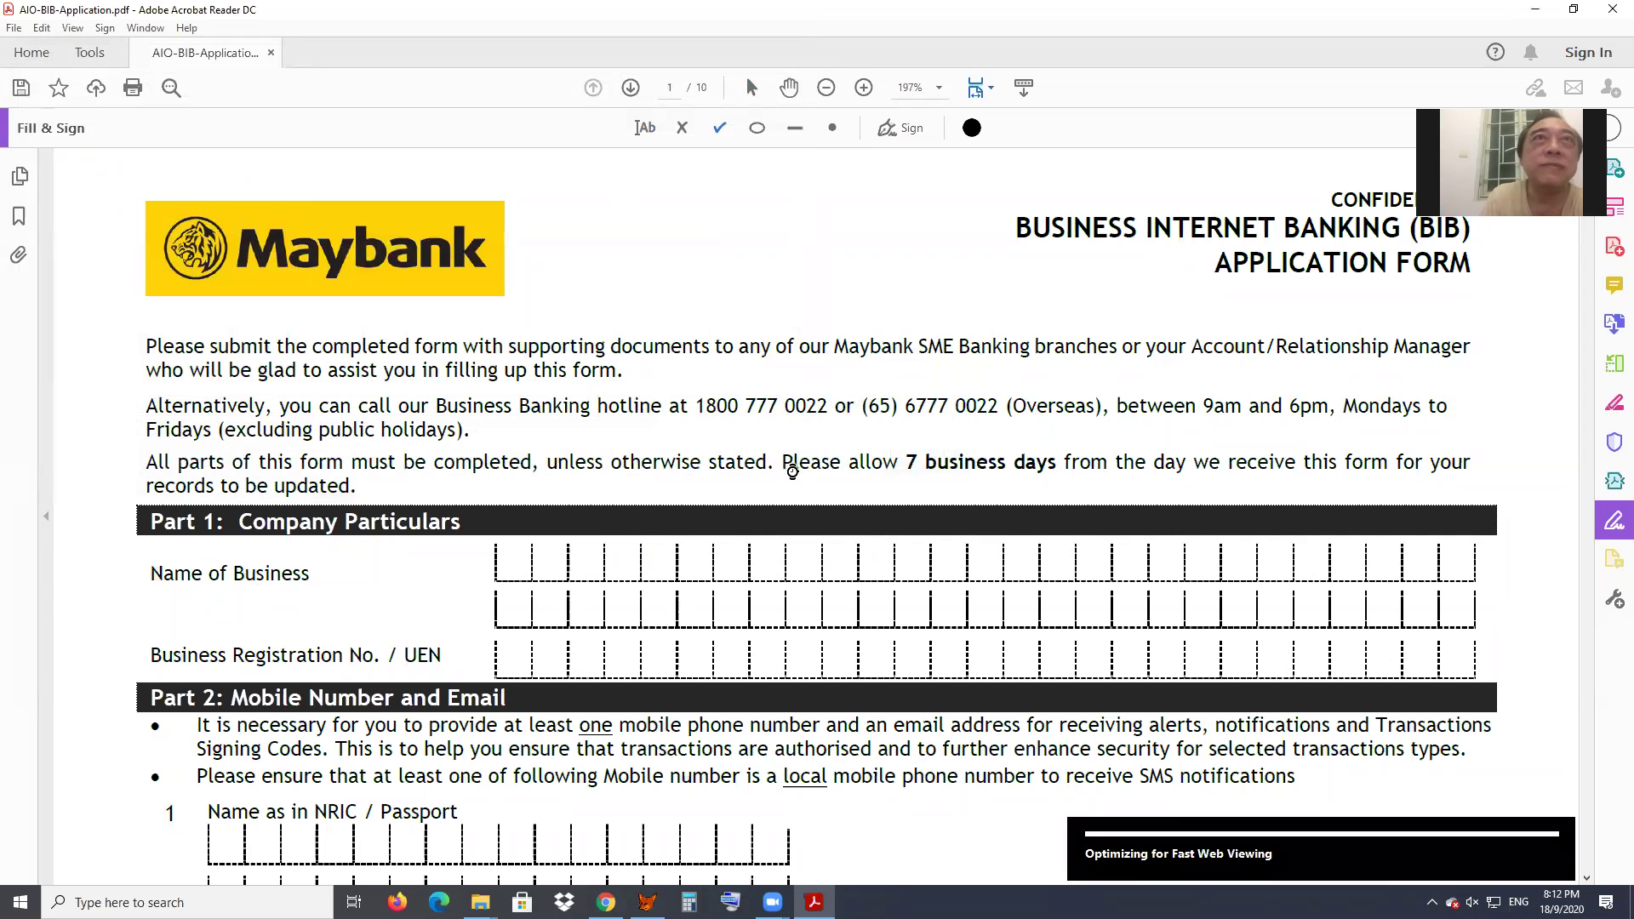
- Reopen AIO-BIB-Application.pdf and start Fill & Sign for filling the form yourself
{"action": "key", "text": "alt+F4"}
{"action": "double_click", "coordinate": [364, 372]}
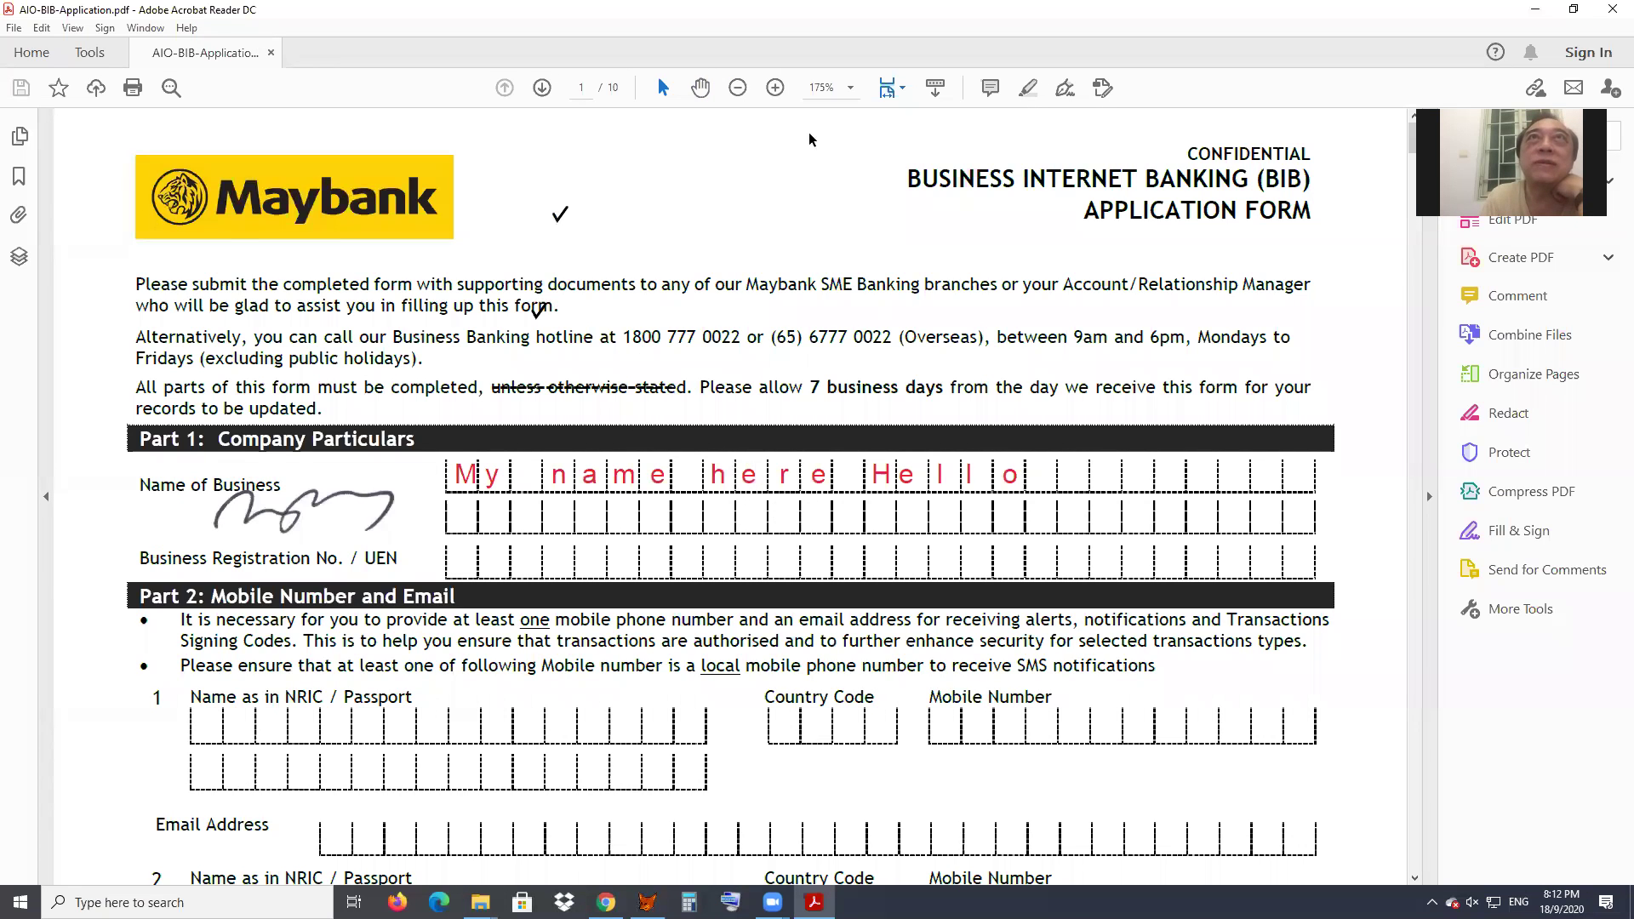
{"action": "left_click", "coordinate": [1517, 530]}
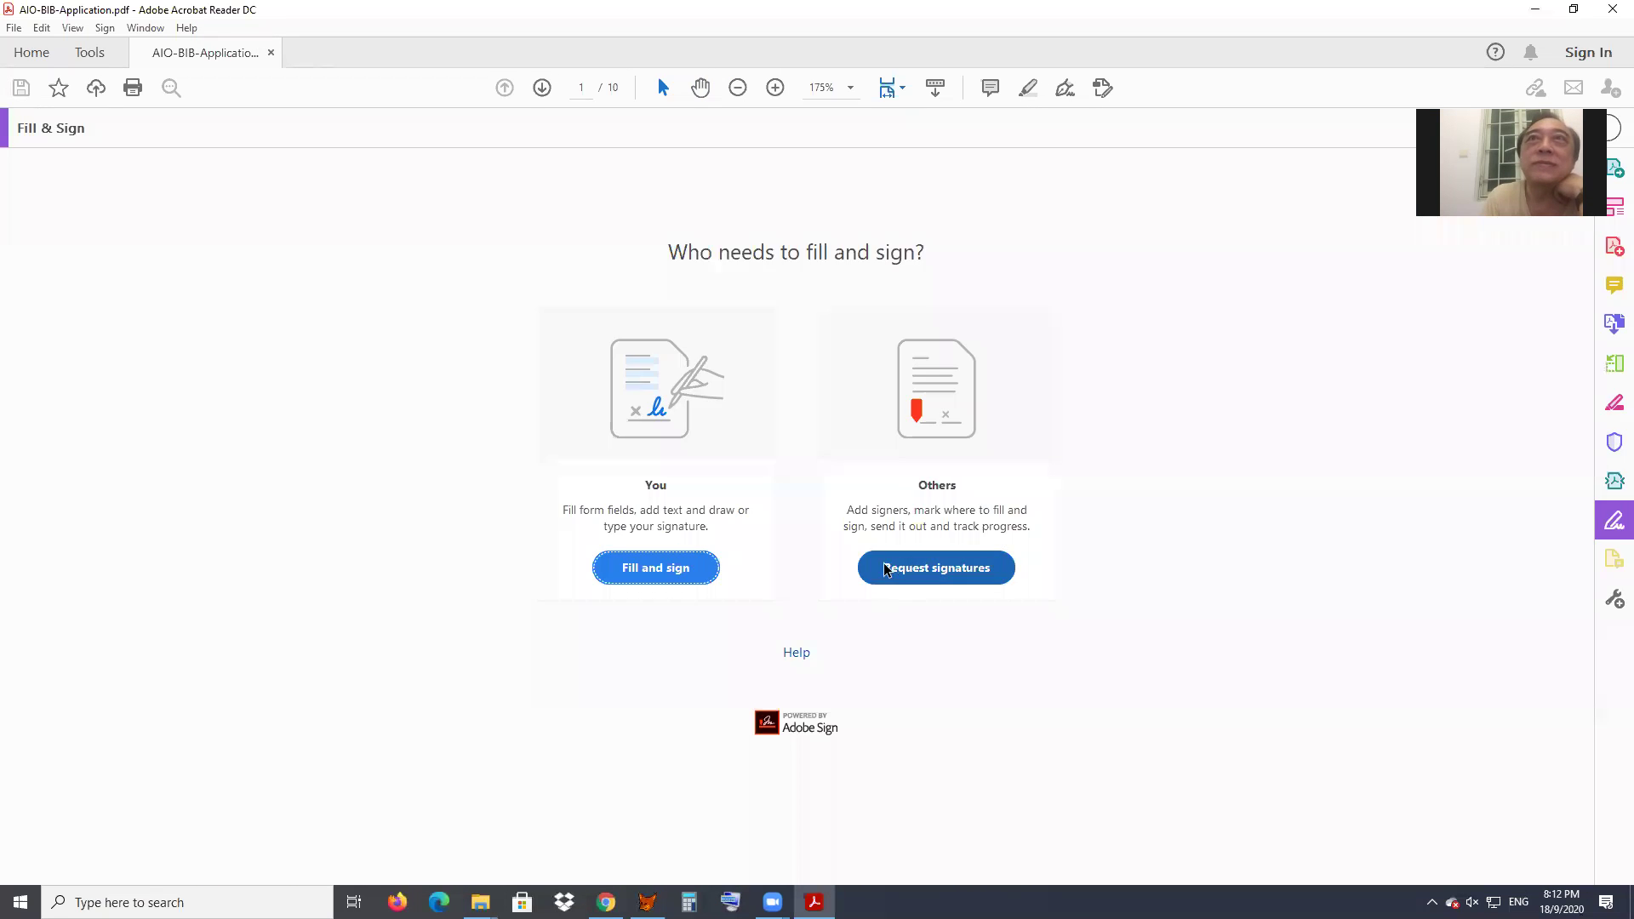
{"action": "left_click", "coordinate": [659, 577]}
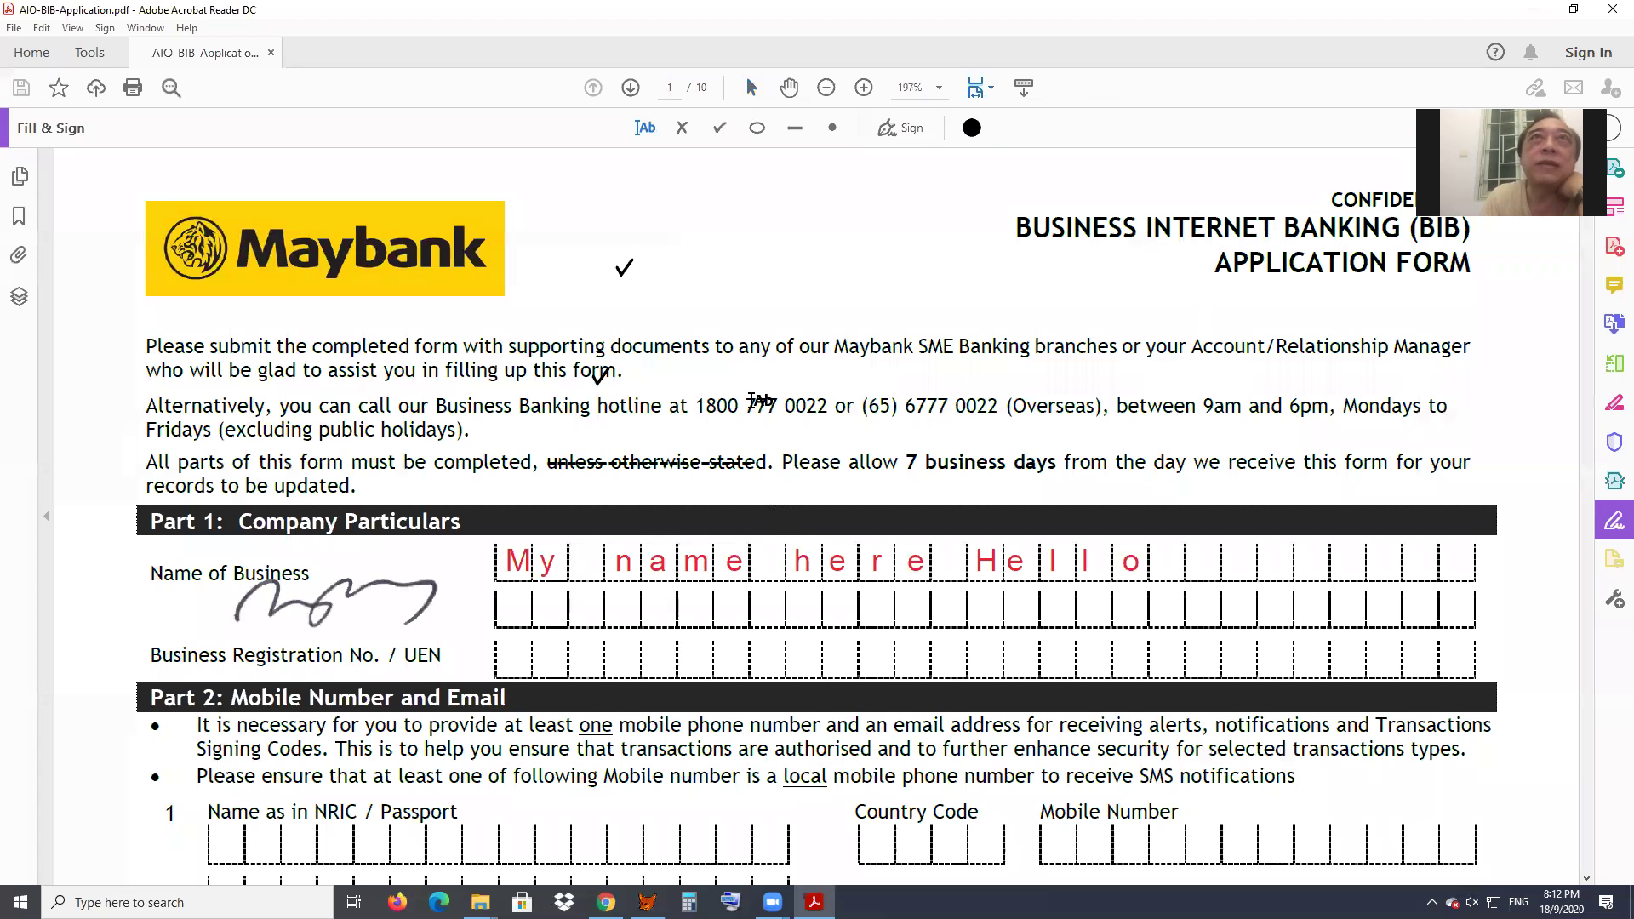
- Place a tick over the local hotline number in the introduction and enlarge it
{"action": "left_click", "coordinate": [719, 127]}
{"action": "left_click", "coordinate": [781, 386]}
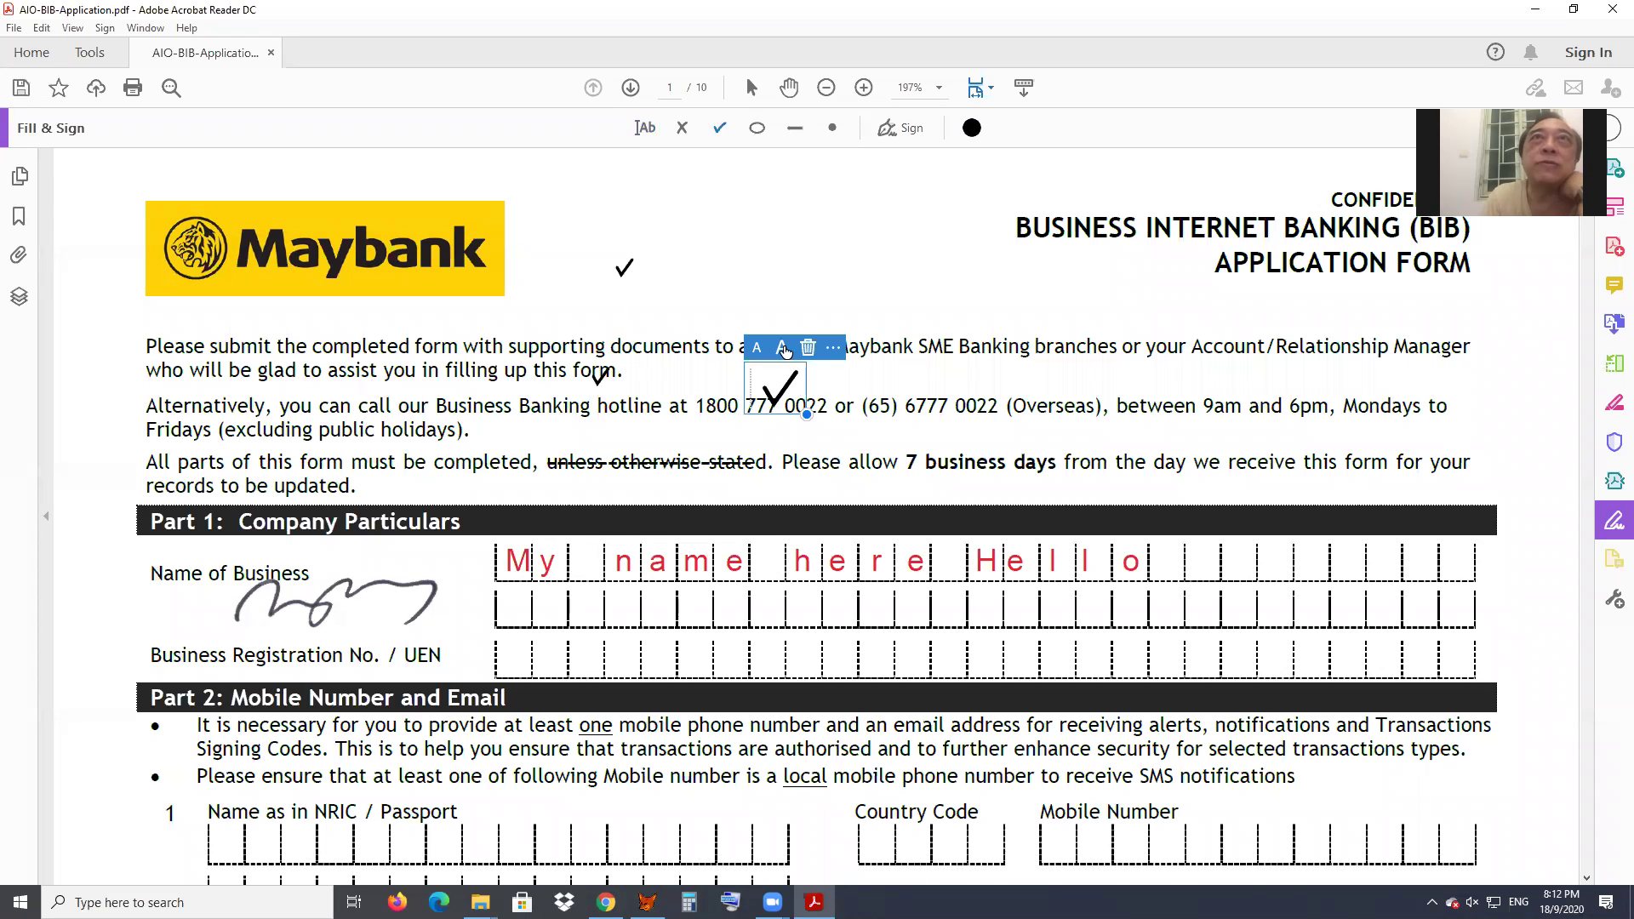
{"action": "left_click", "coordinate": [785, 351]}
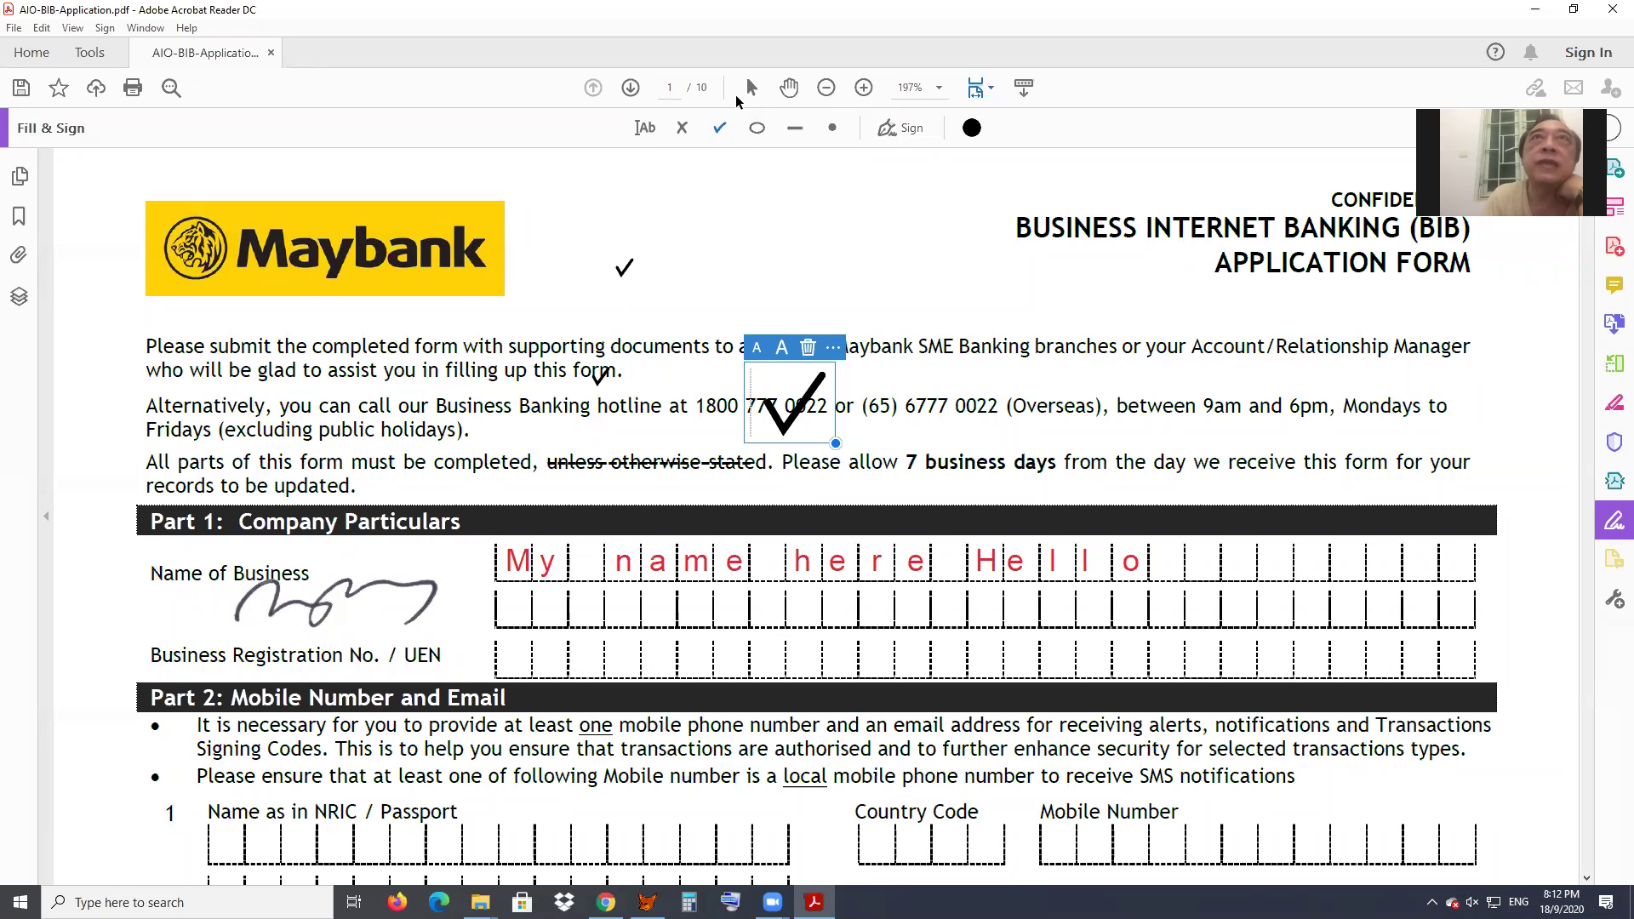
- Add a circle mark below the struck-out words, enlarge it, and move it onto the empty boxes beside Business Registration No
{"action": "left_click", "coordinate": [756, 130]}
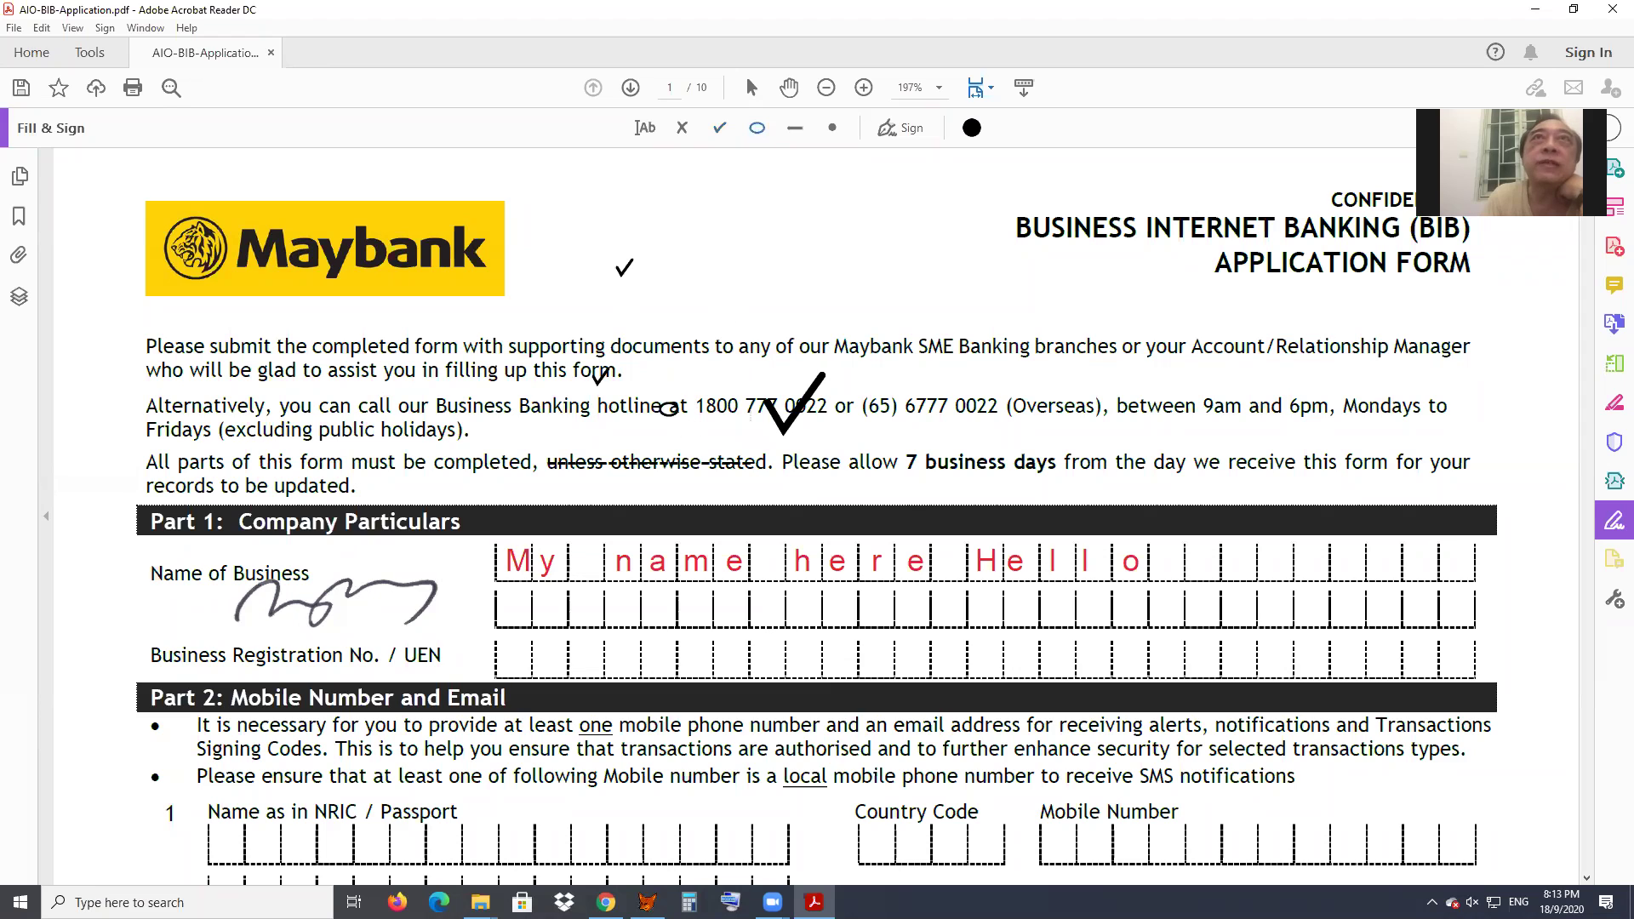
{"action": "left_click", "coordinate": [654, 482]}
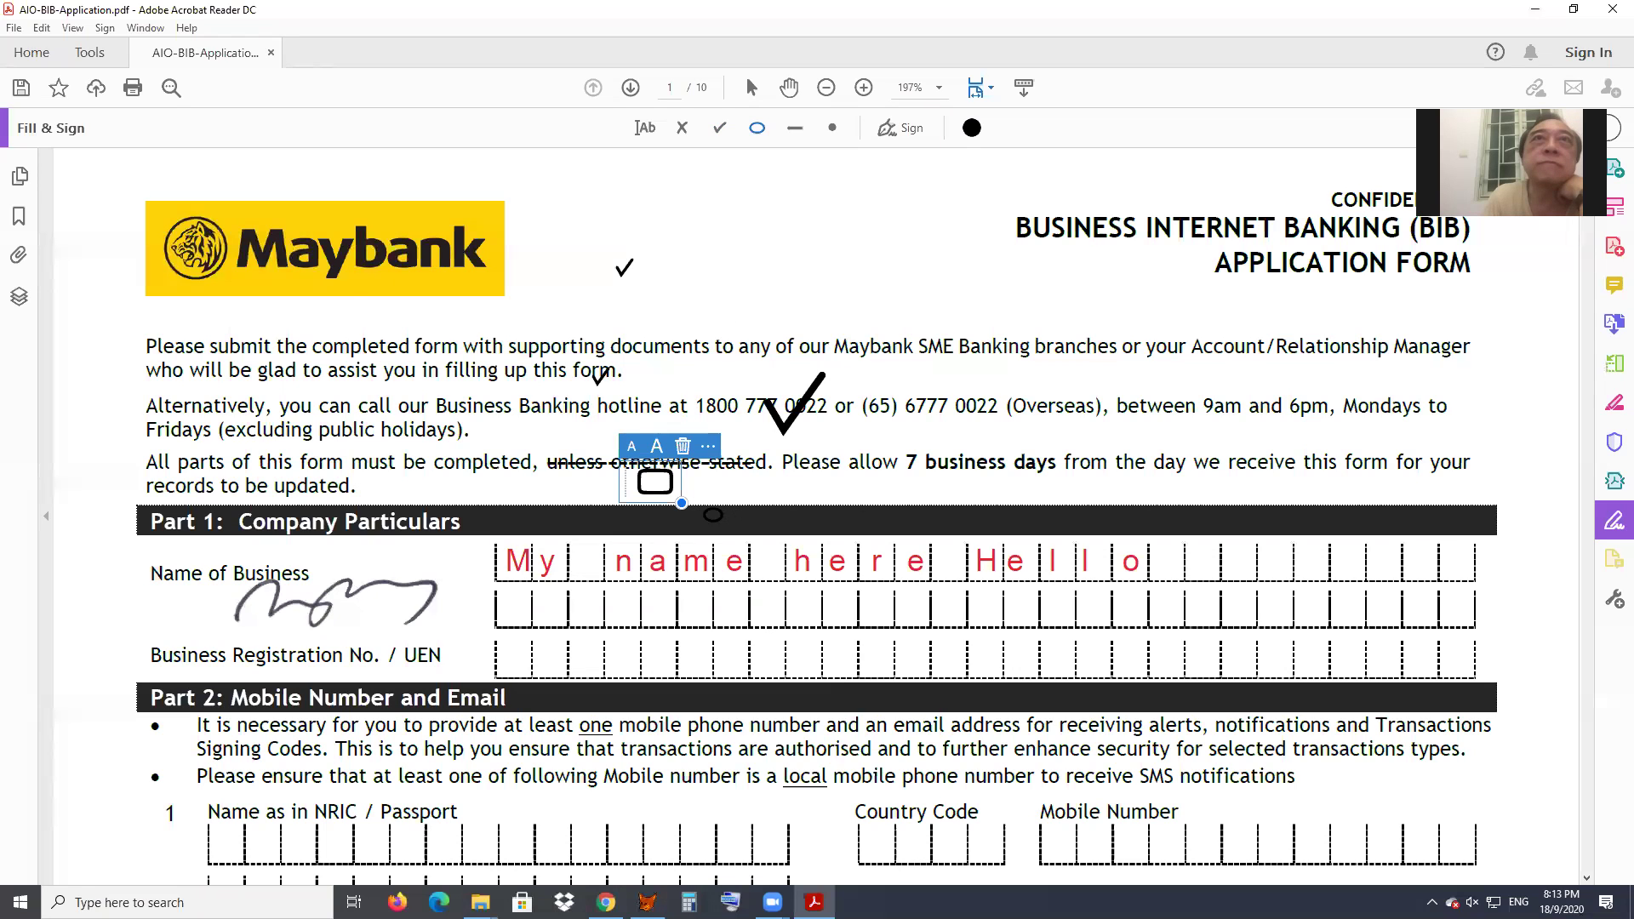
{"action": "mouse_move", "coordinate": [731, 516]}
{"action": "left_mouse_down"}
{"action": "mouse_move", "coordinate": [889, 572]}
{"action": "mouse_move", "coordinate": [821, 549]}
{"action": "left_mouse_up"}
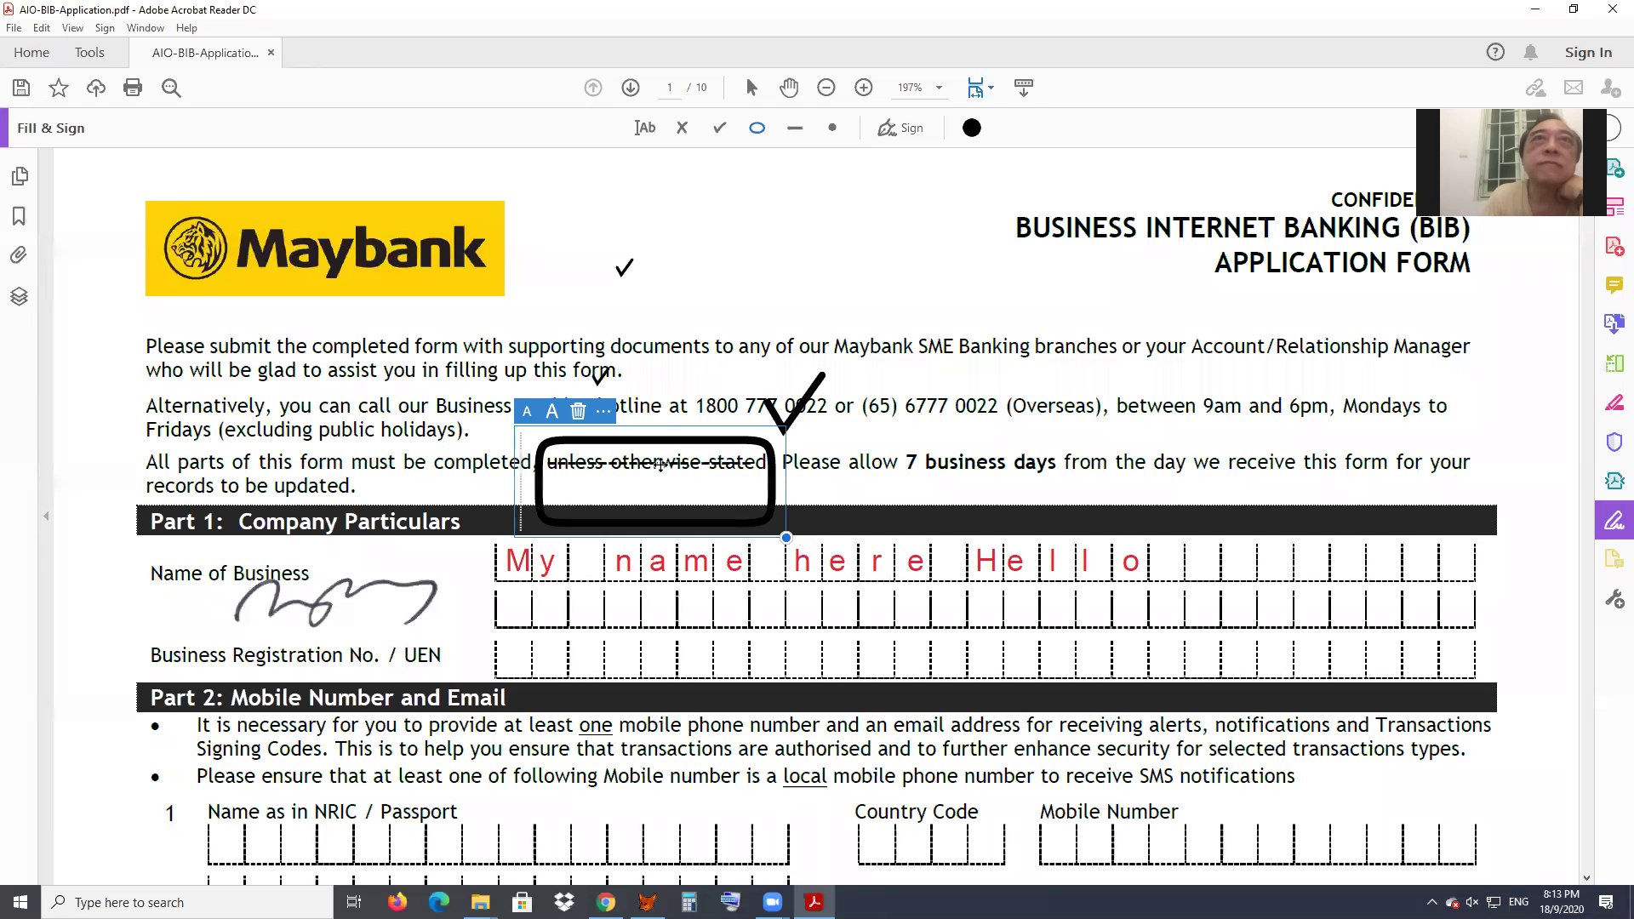
{"action": "left_click_drag", "start_coordinate": [664, 439], "coordinate": [661, 579]}
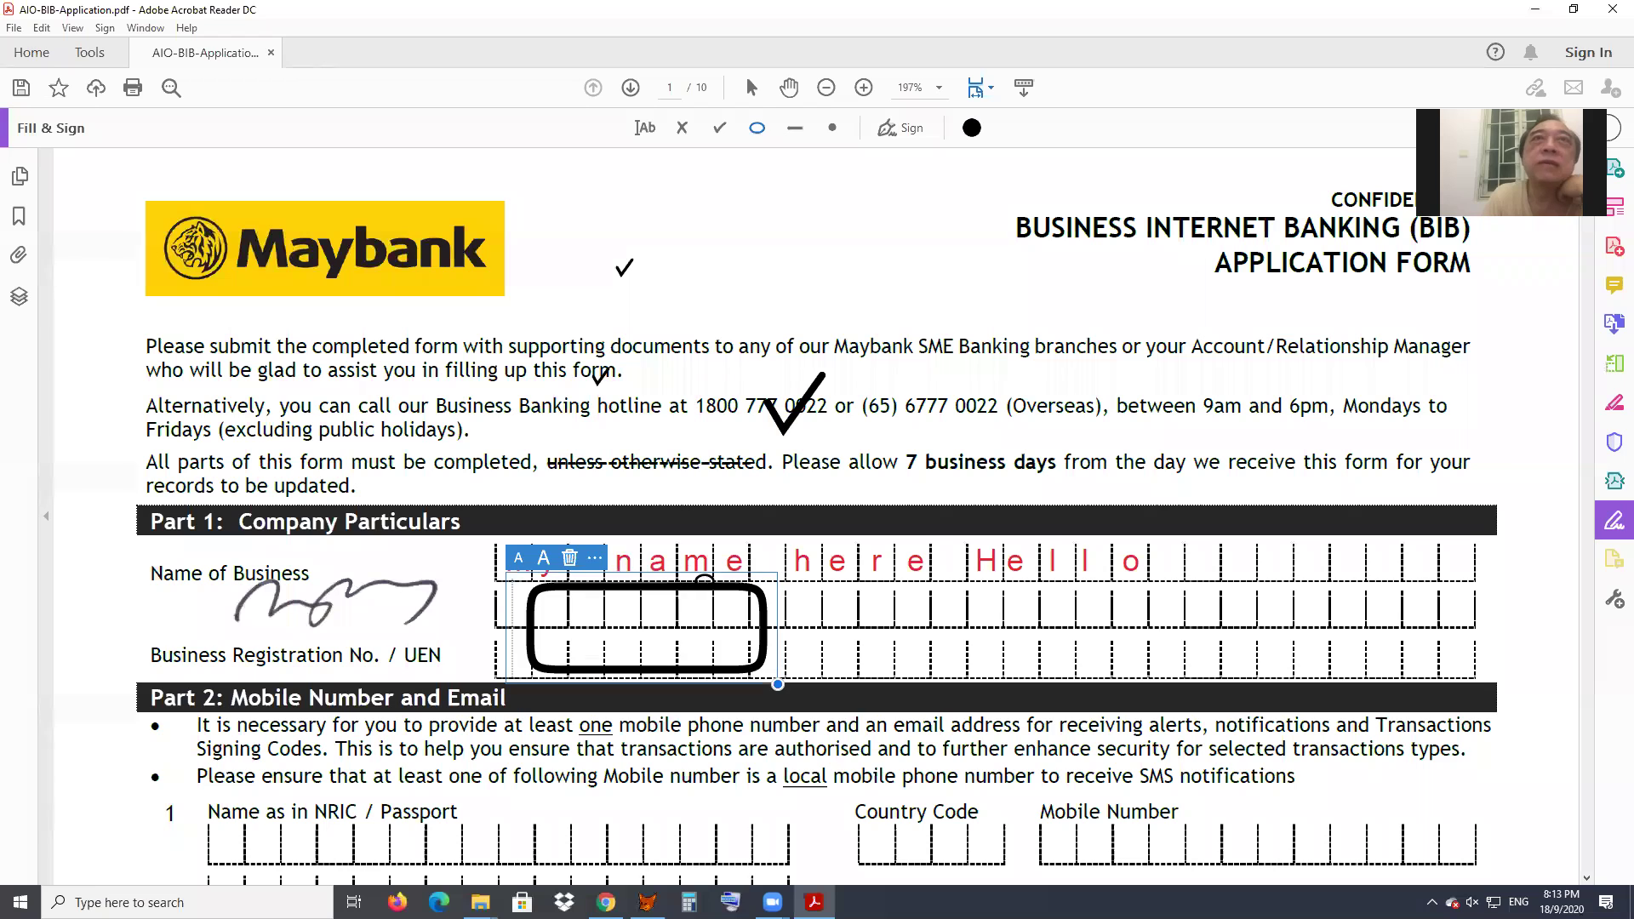
- Draw a line through the text from "here" into "Hello" in the Name of Business row and colour it red
{"action": "left_click", "coordinate": [795, 129]}
{"action": "left_click", "coordinate": [860, 560]}
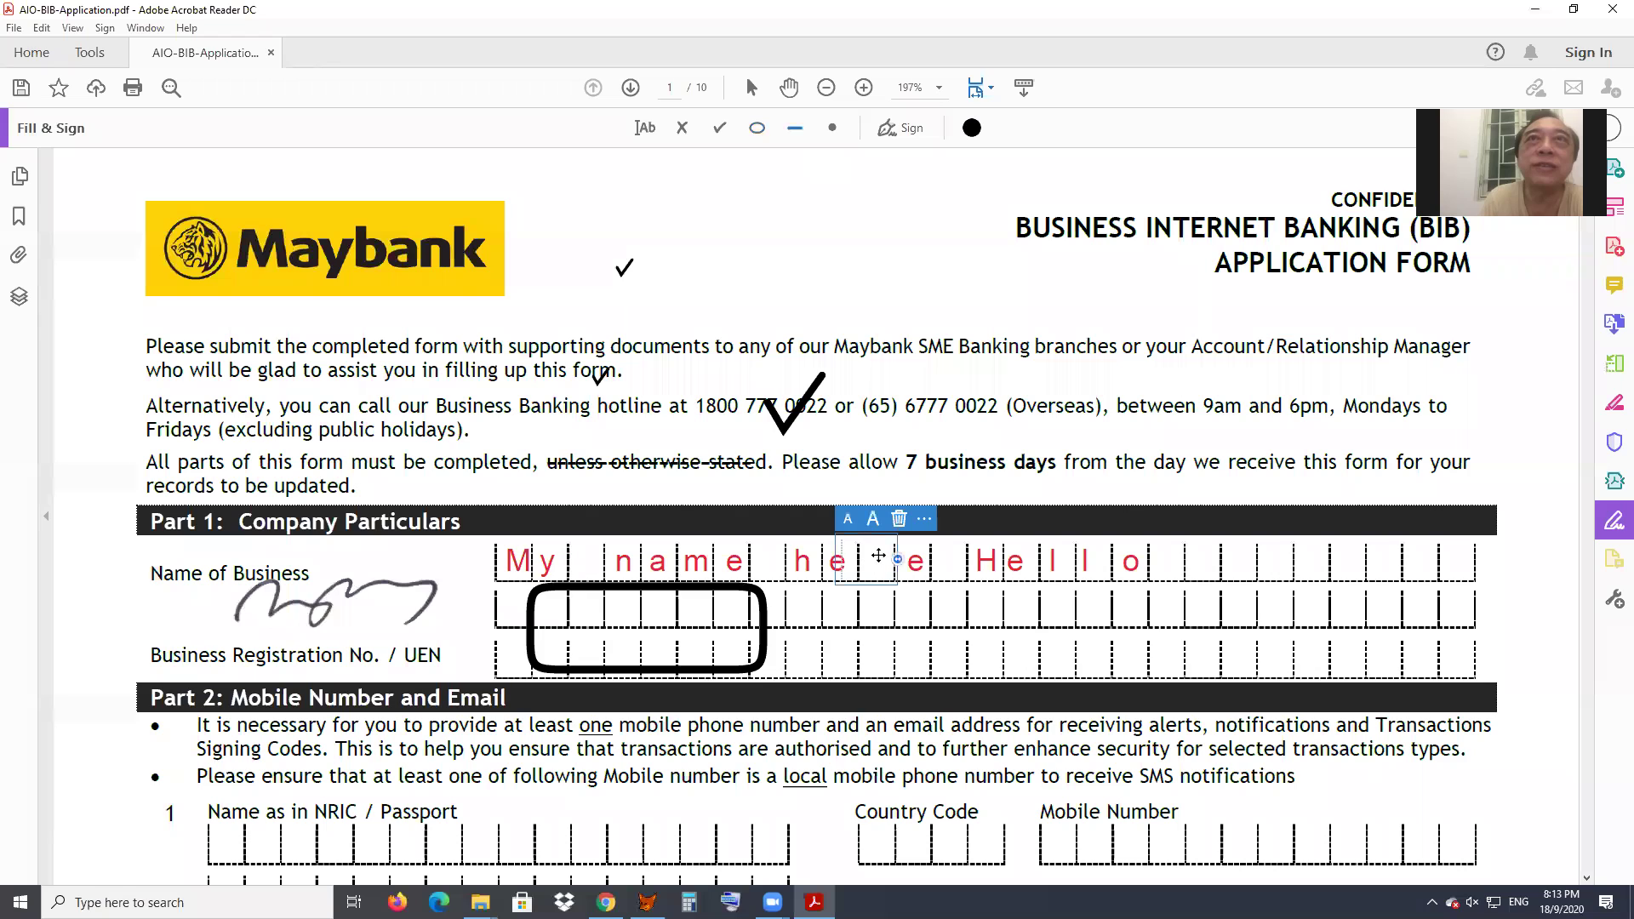
{"action": "left_click_drag", "start_coordinate": [899, 560], "coordinate": [1079, 562]}
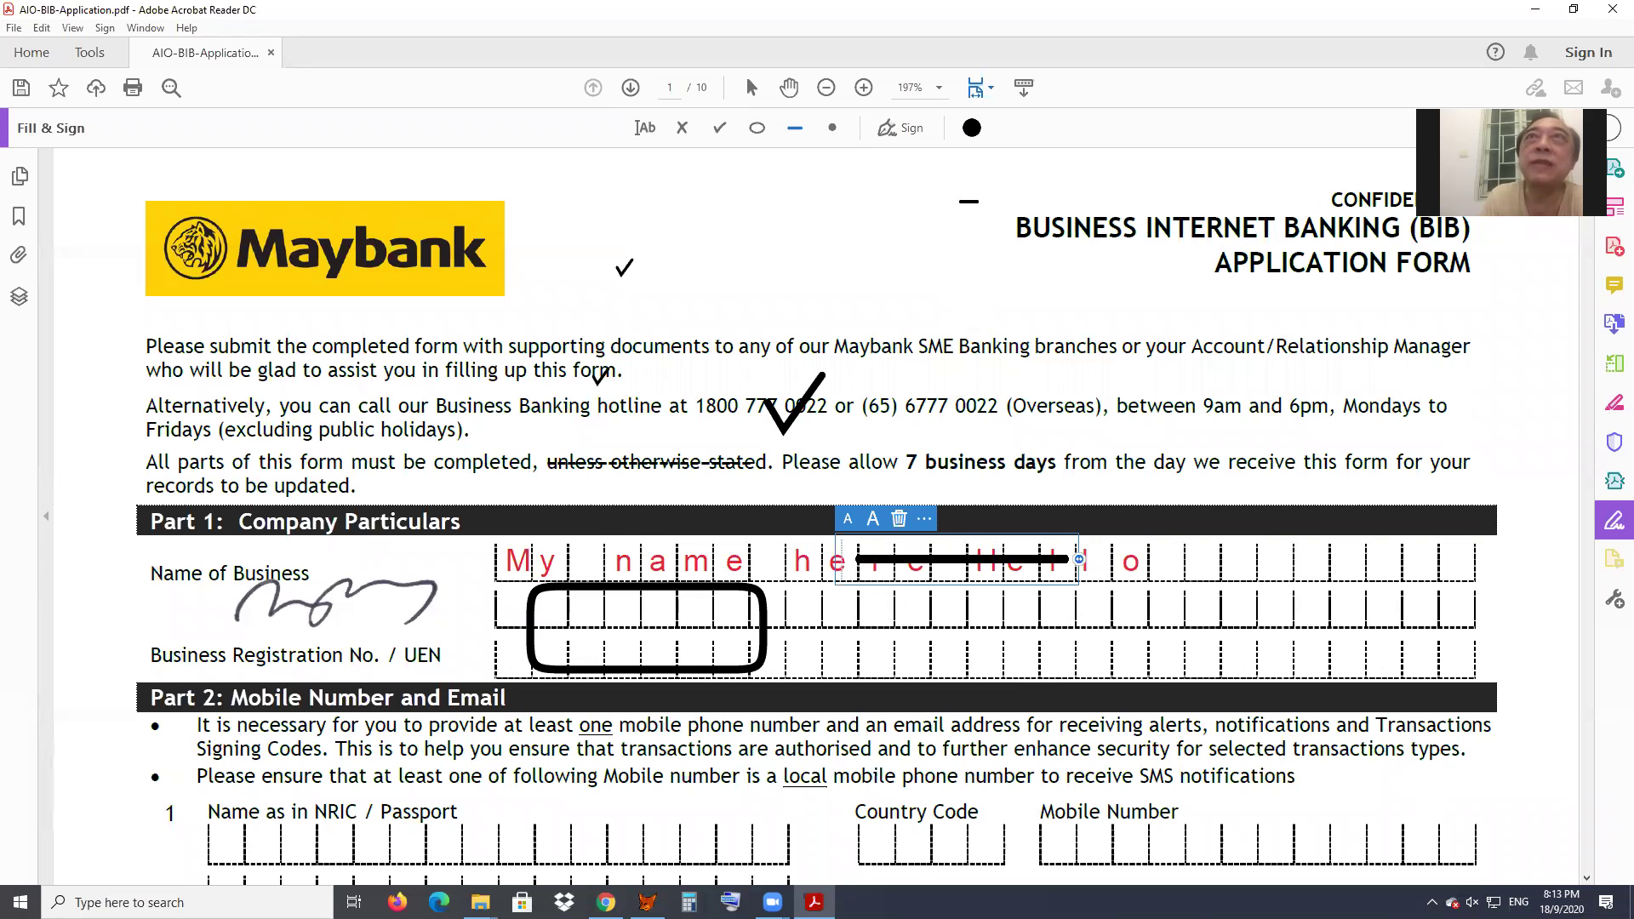
{"action": "left_click", "coordinate": [973, 128]}
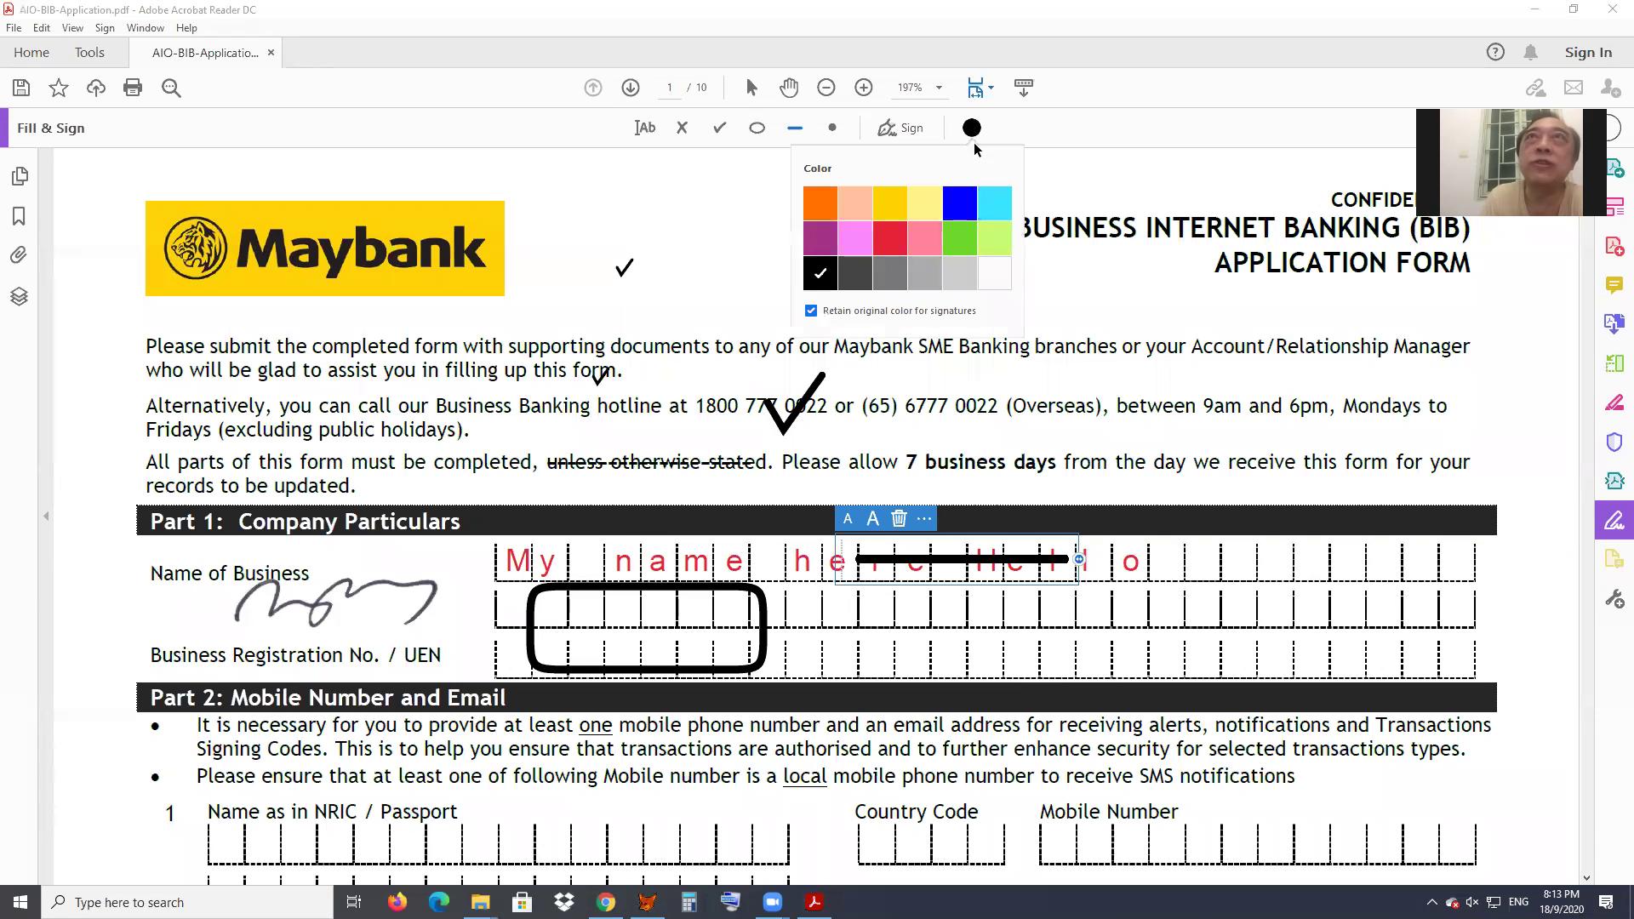
{"action": "left_click", "coordinate": [887, 247]}
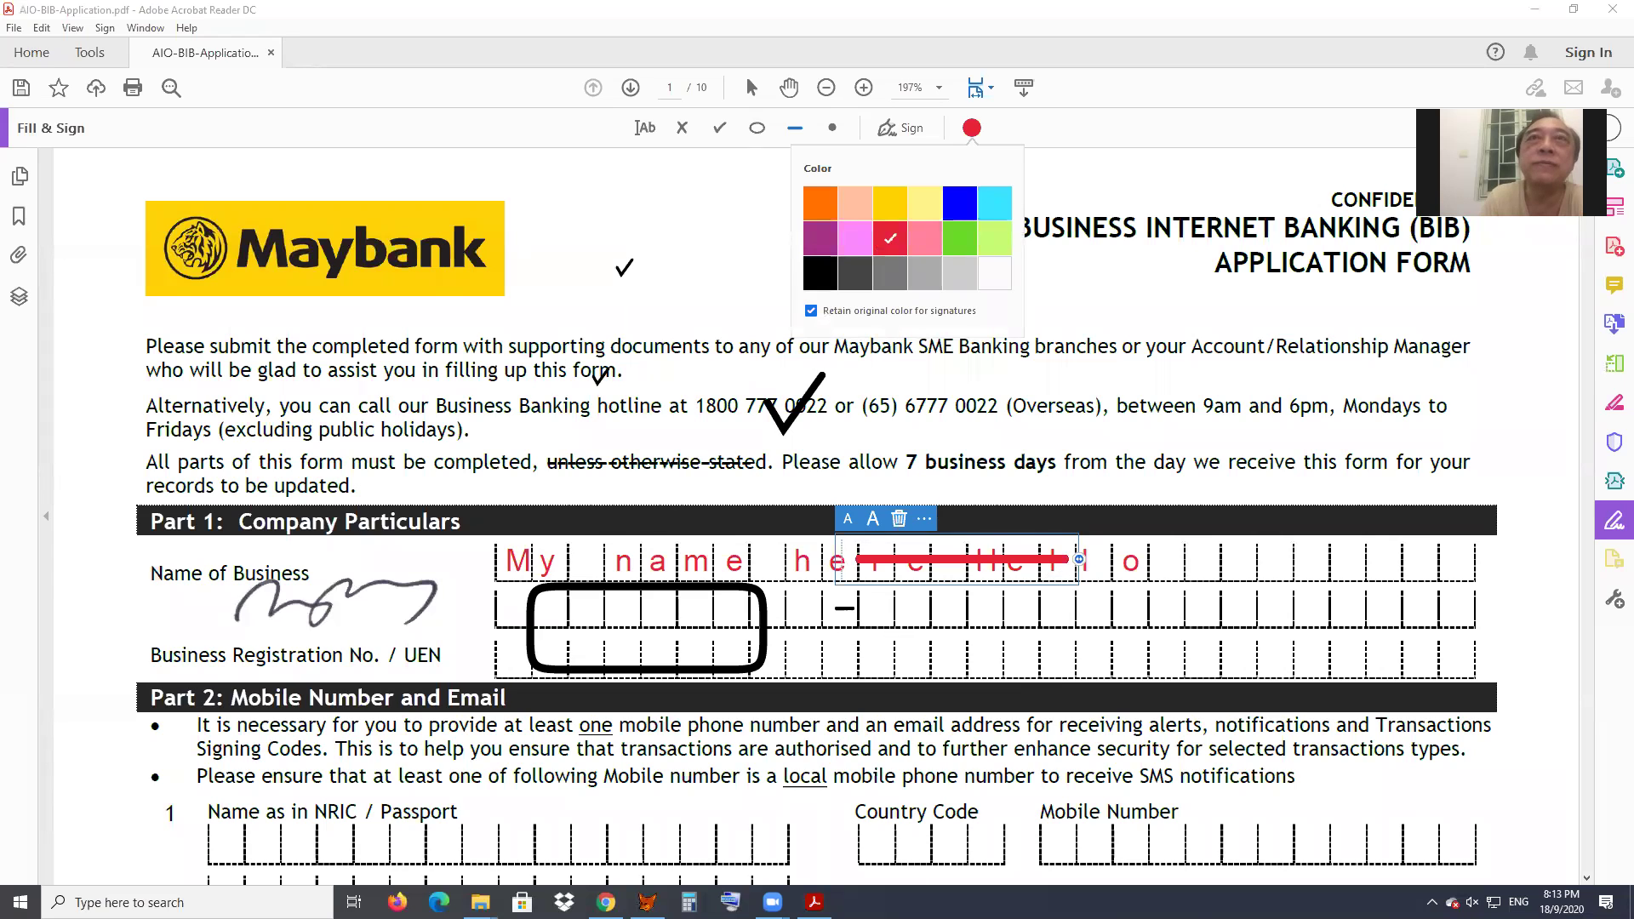
- Place red dots below the struck-out words, in the Business Registration No. boxes, under "Maybank" in the introduction, and in the blank header area
{"action": "left_click", "coordinate": [833, 129]}
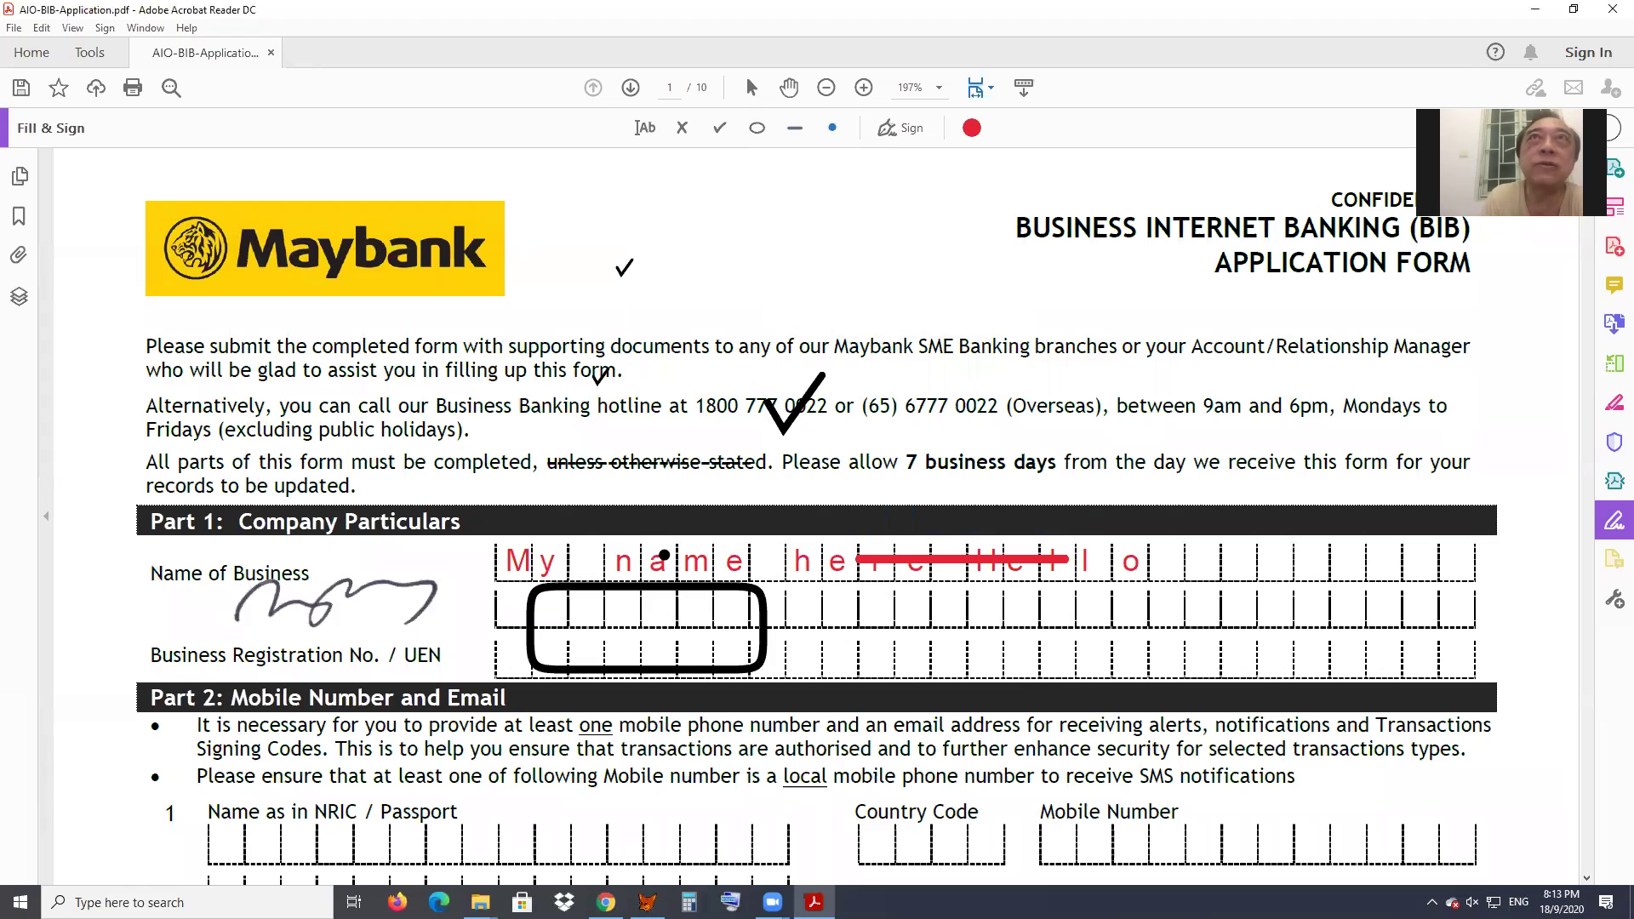
{"action": "left_click", "coordinate": [601, 480]}
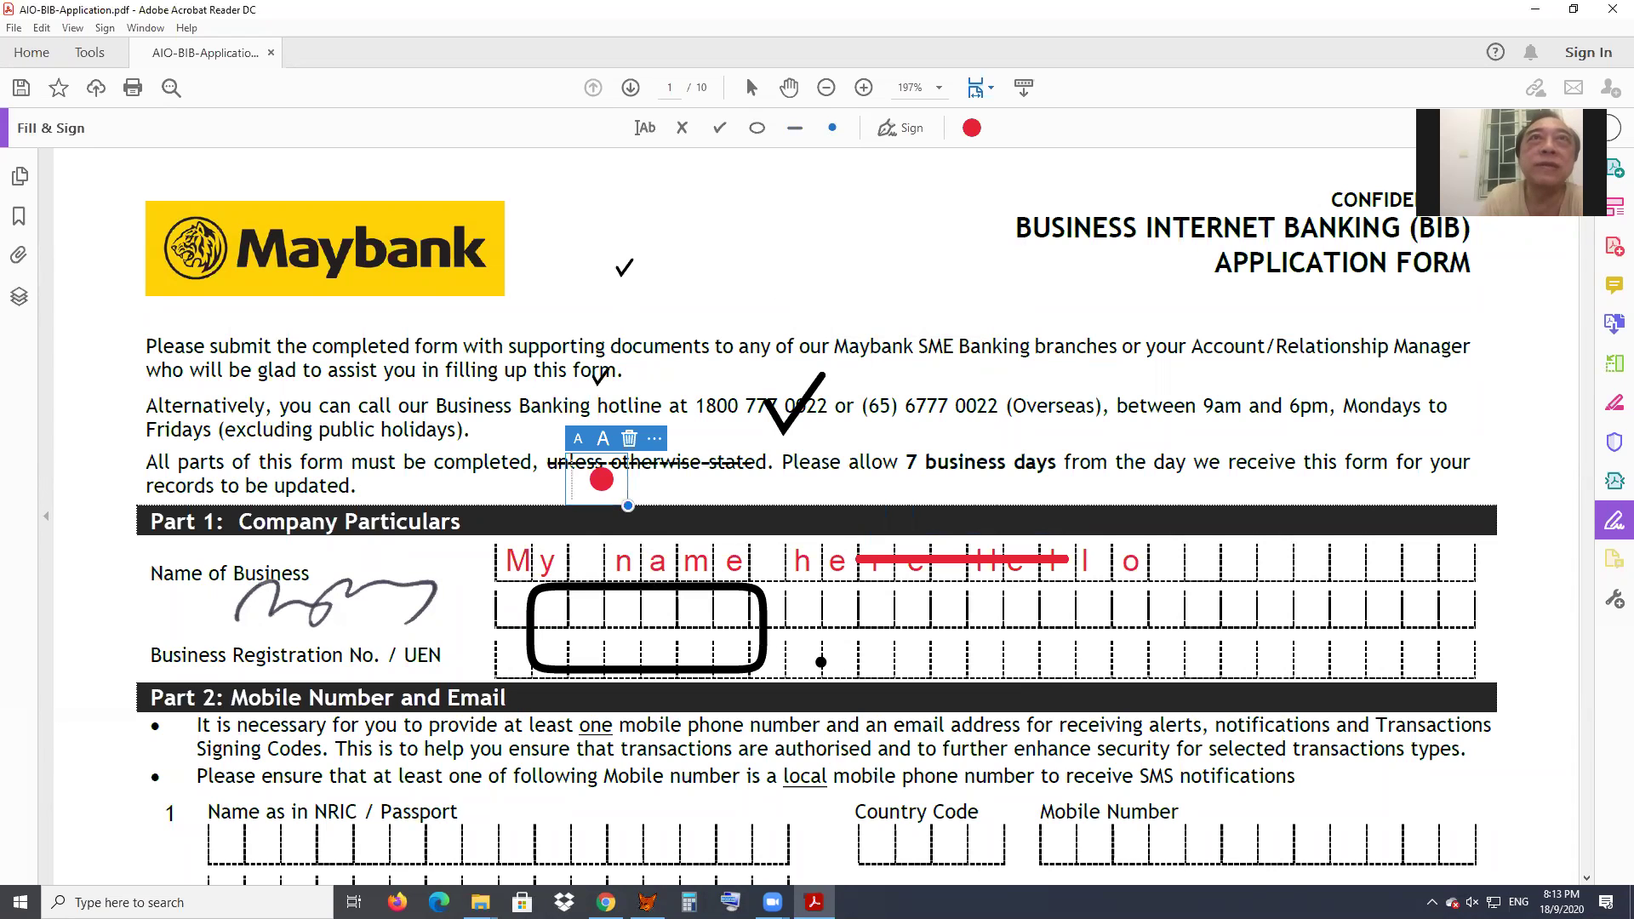
{"action": "left_click", "coordinate": [870, 657]}
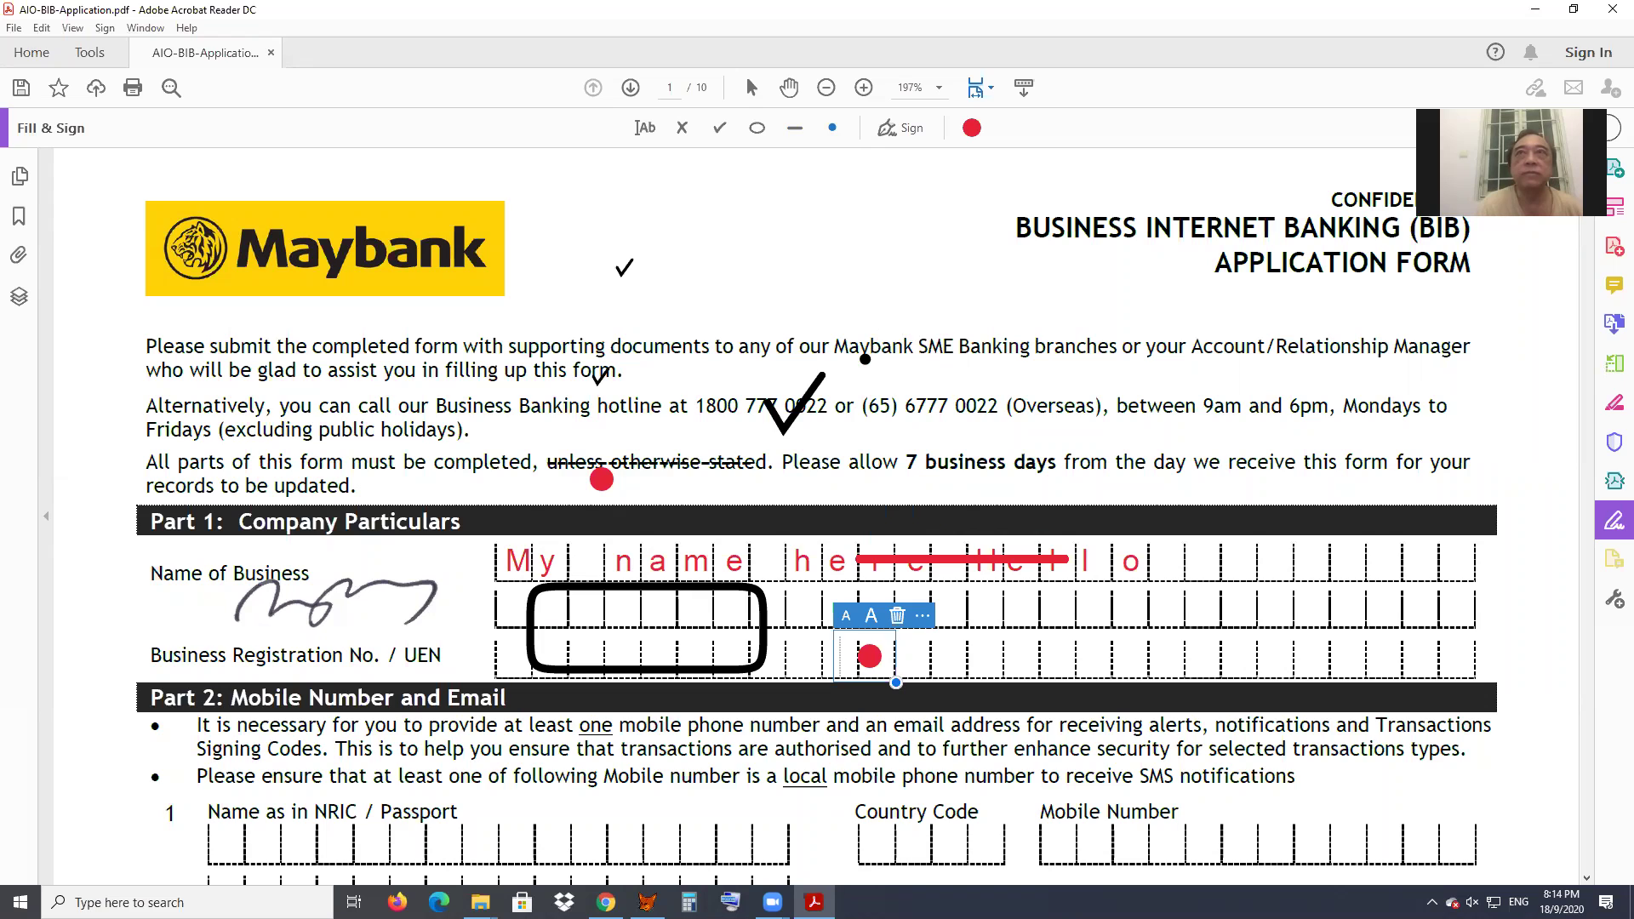
{"action": "left_click", "coordinate": [865, 359]}
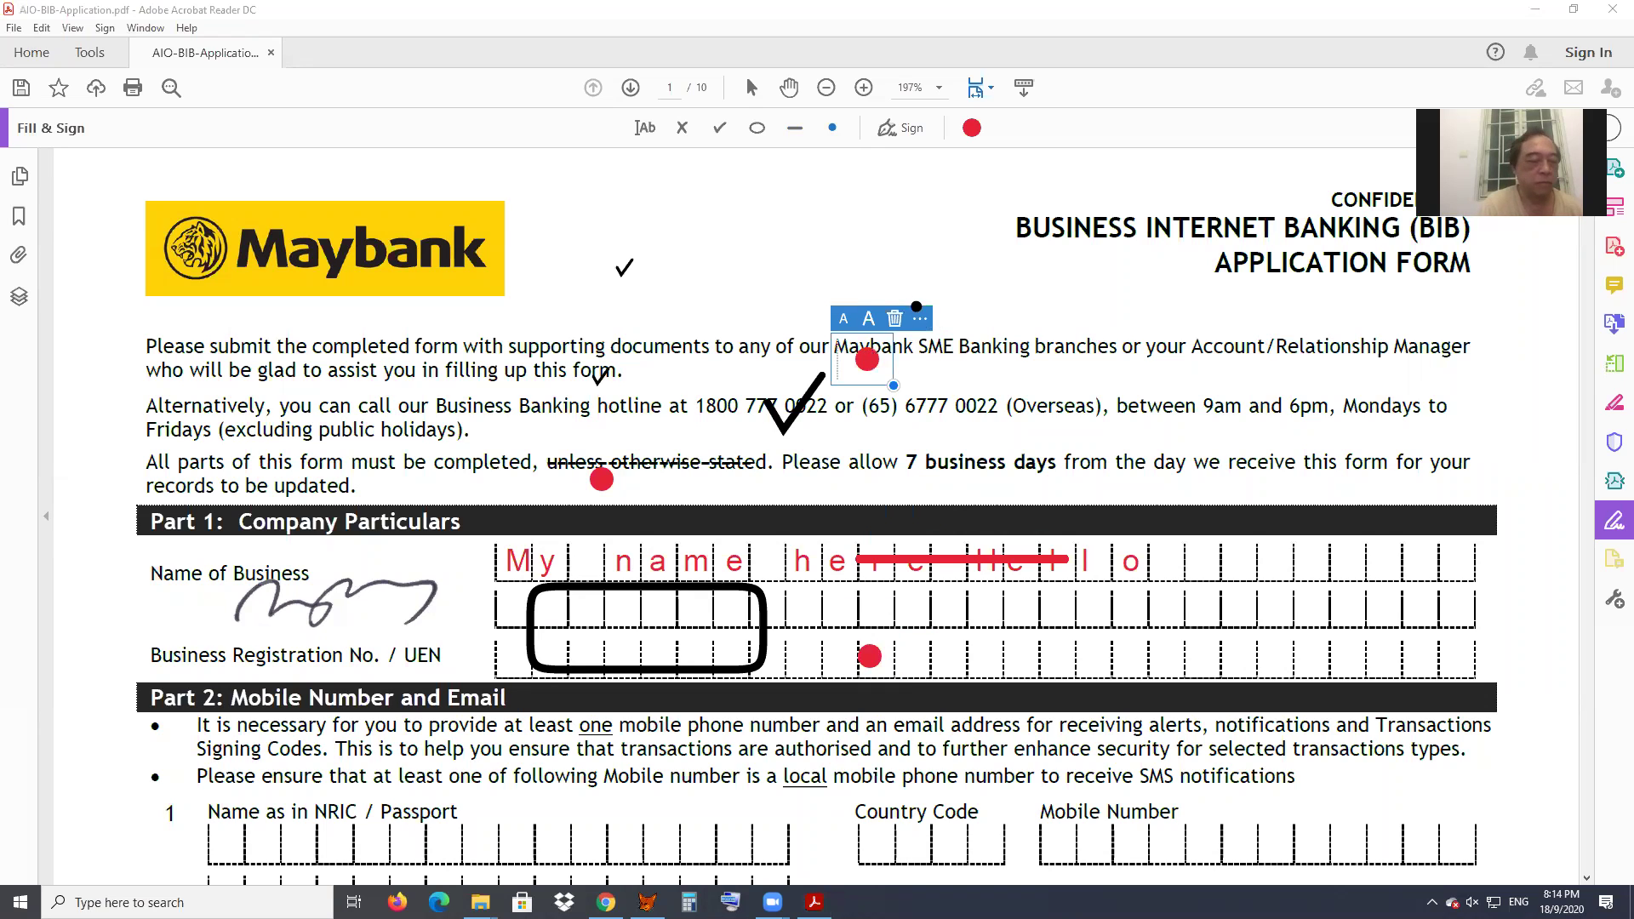
{"action": "left_click", "coordinate": [895, 256]}
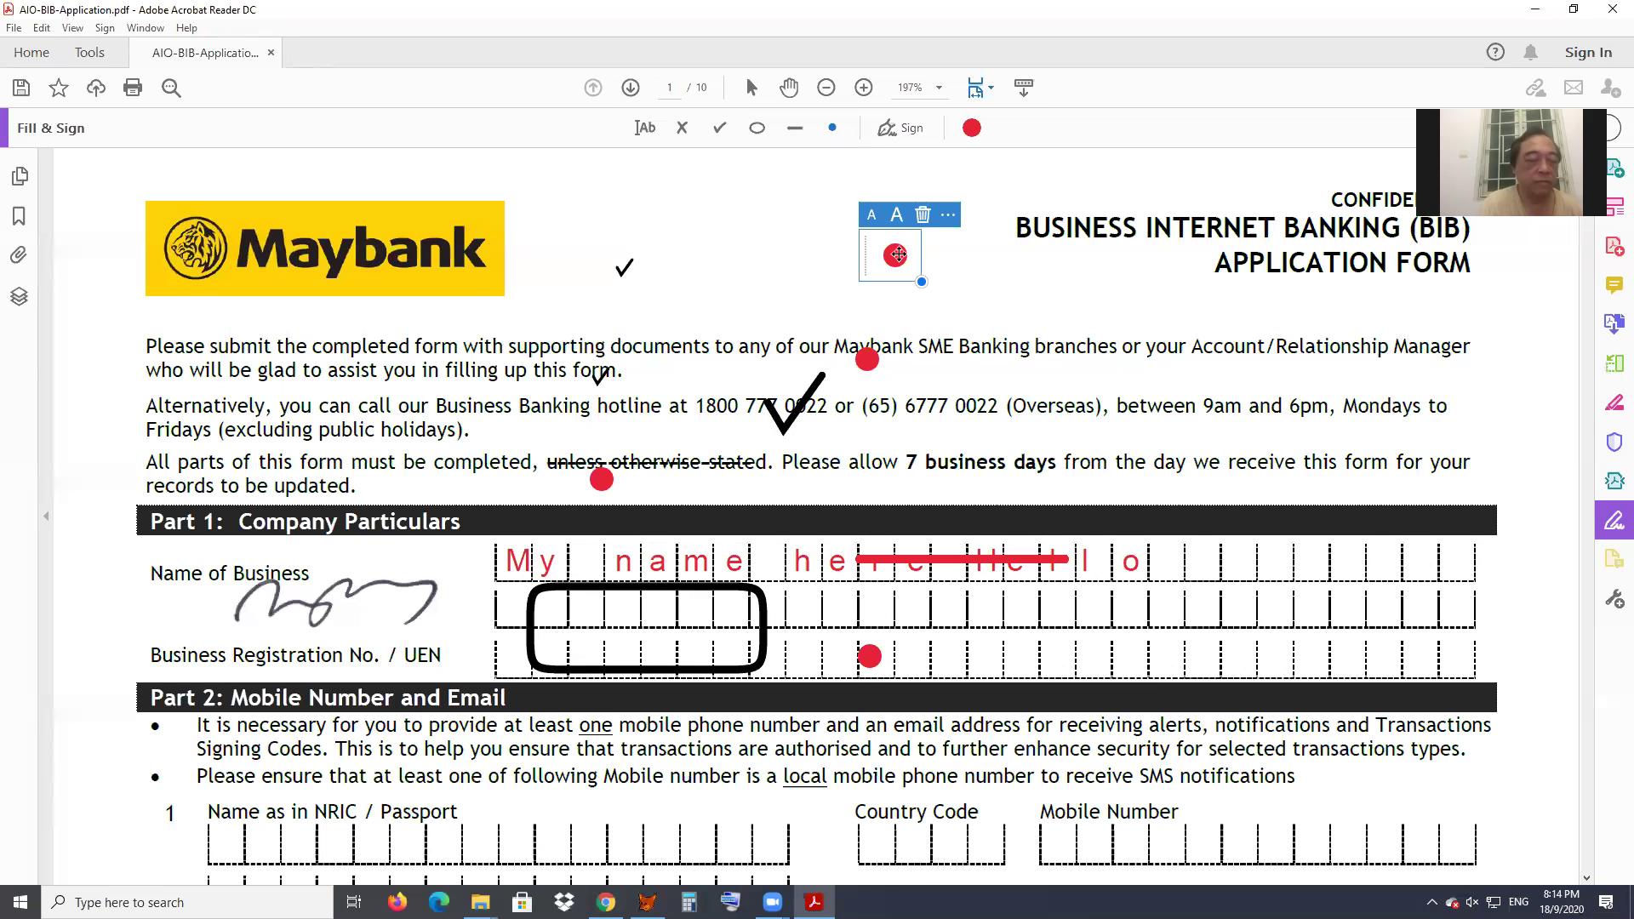